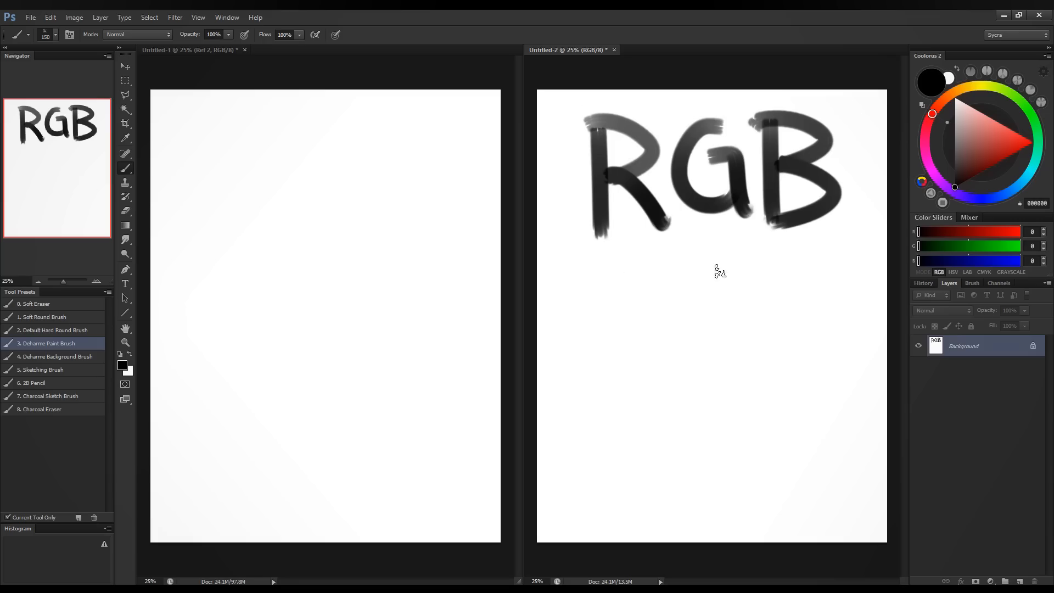
# Display the Color panel and place it floating over the Untitled-2 canvas, below the start of the RGB lettering.
pyautogui.click(229, 19)
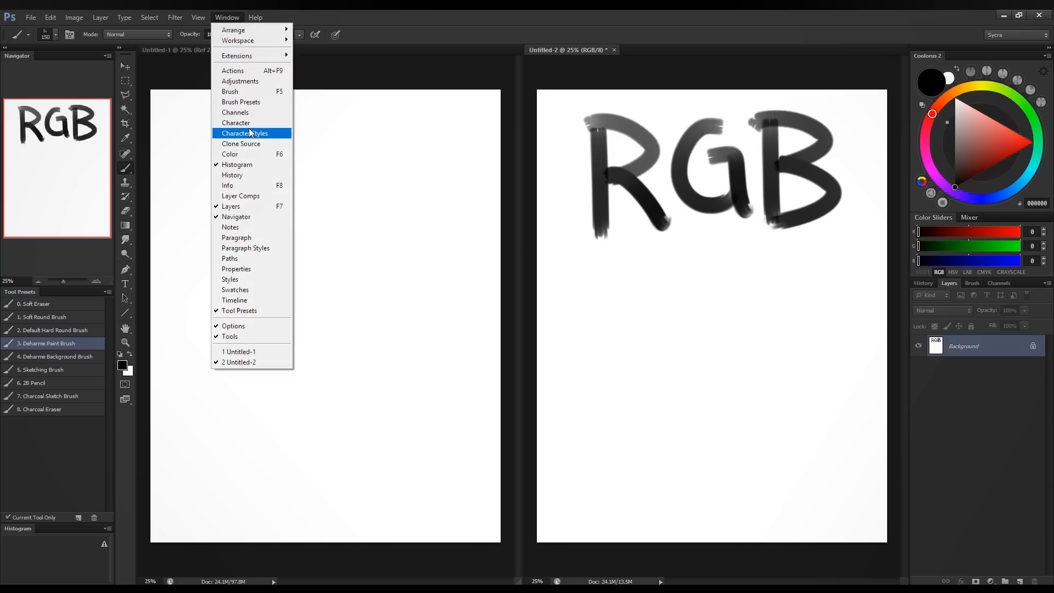
pyautogui.click(247, 158)
pyautogui.moveTo(344, 120); pyautogui.dragTo(568, 192)
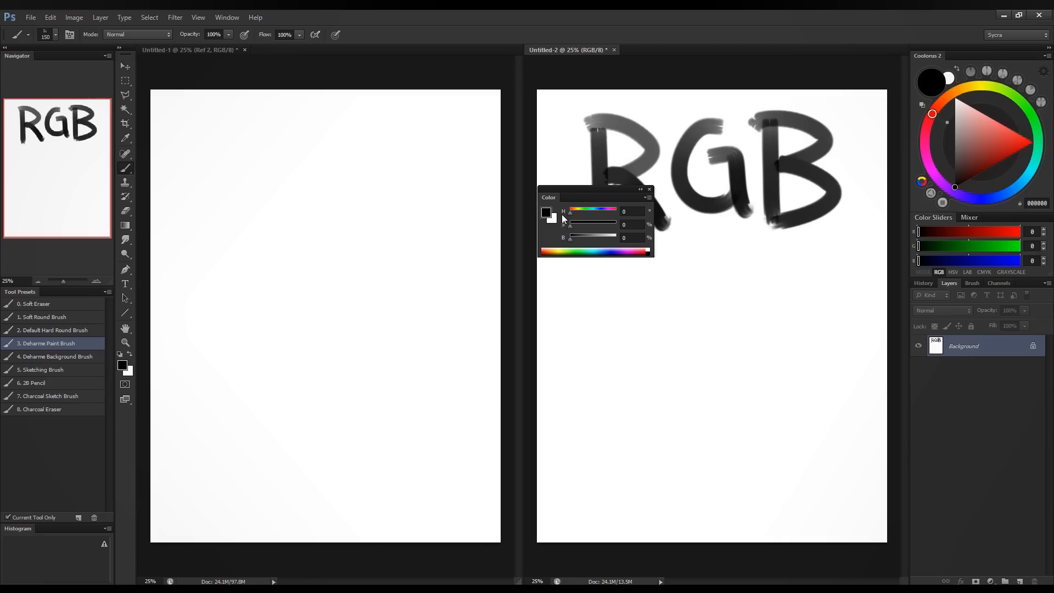
# Adjust the foreground colour with the HSB sliders to hue 150, saturation 55% and brightness 11%.
pyautogui.click(590, 235)
pyautogui.click(575, 211)
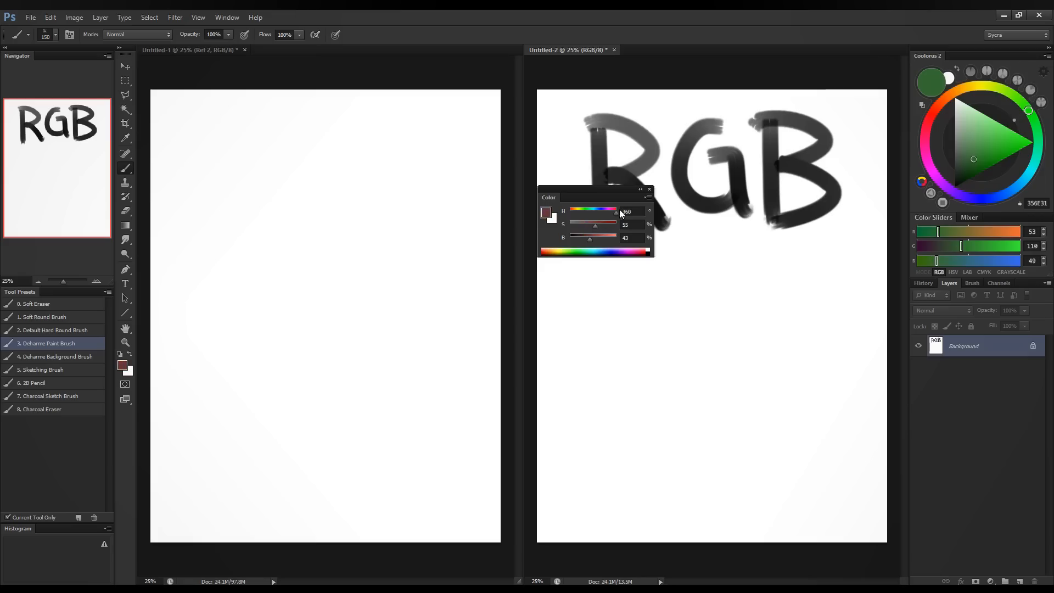
pyautogui.moveTo(571, 223); pyautogui.dragTo(609, 221)
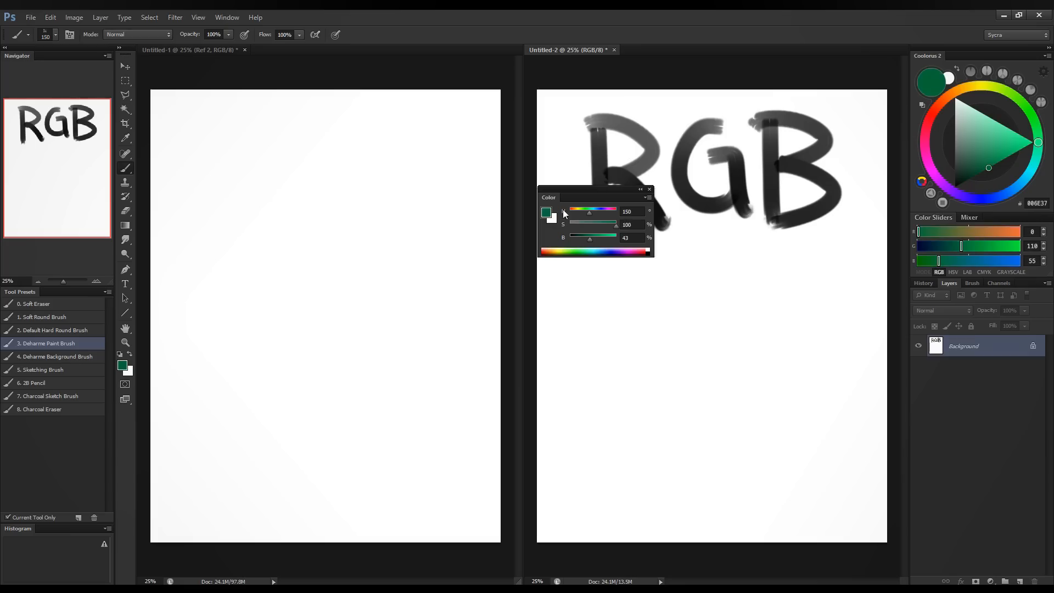
pyautogui.moveTo(612, 223); pyautogui.dragTo(580, 228)
pyautogui.moveTo(579, 230); pyautogui.dragTo(576, 229)
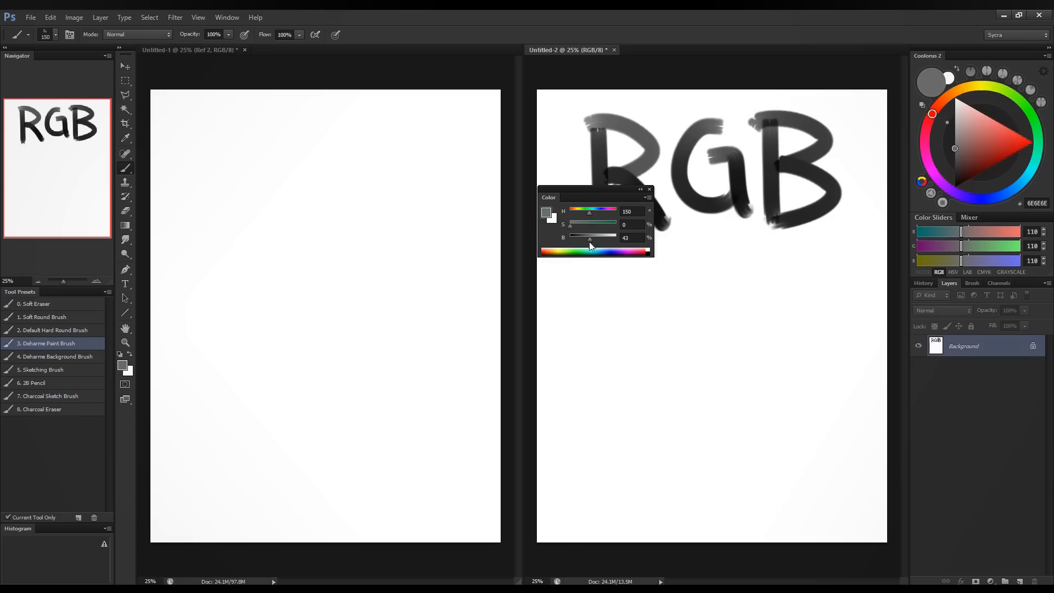
pyautogui.moveTo(590, 236)
pyautogui.mouseDown()
pyautogui.moveTo(617, 240)
pyautogui.moveTo(575, 242)
pyautogui.mouseUp()
pyautogui.click(593, 223)
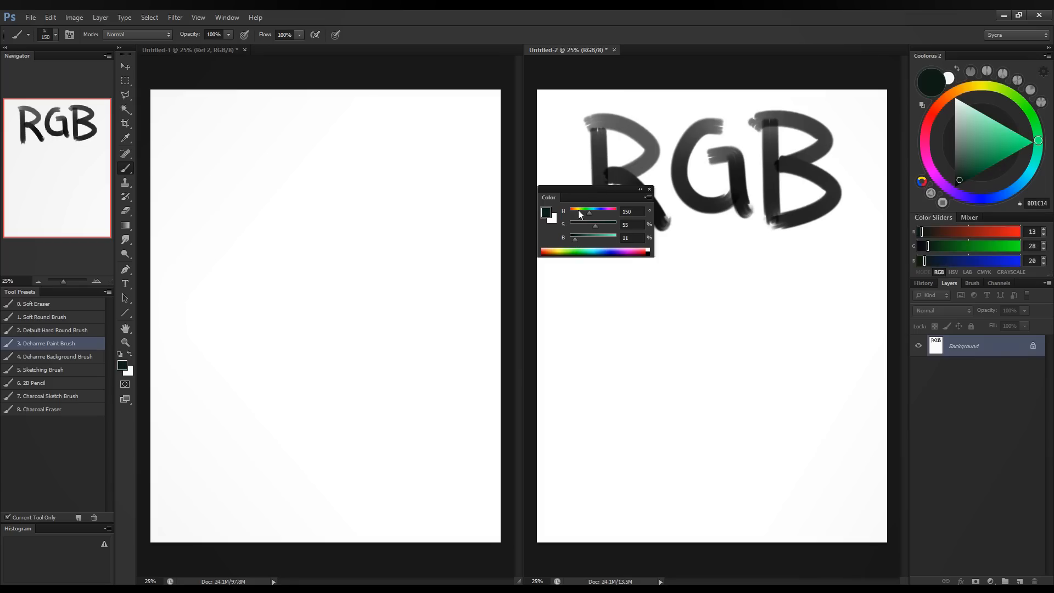
# Change the floating colour sliders from HSB to RGB.
pyautogui.click(648, 198)
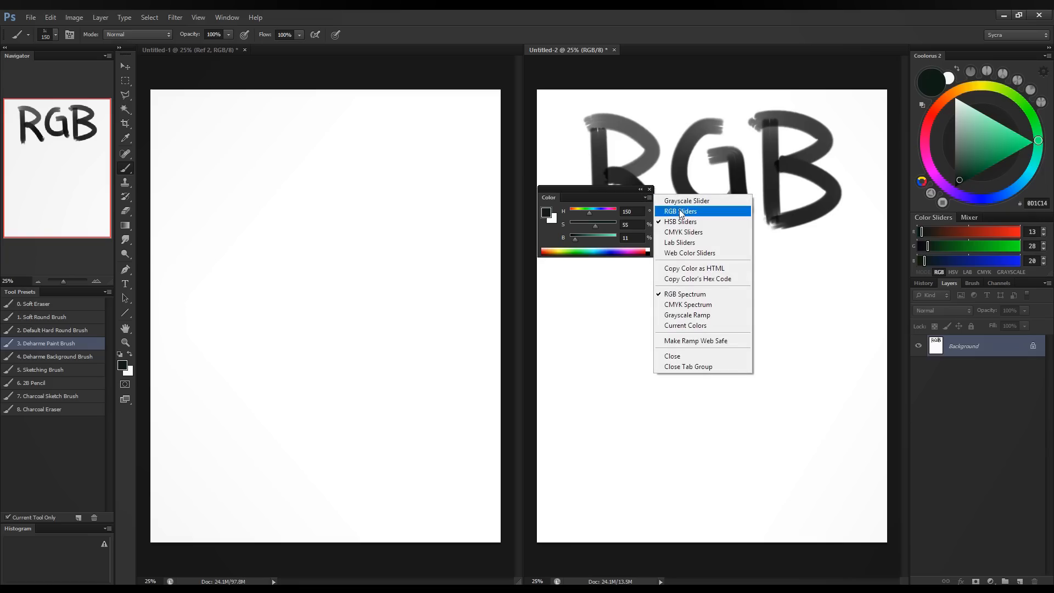
pyautogui.click(632, 200)
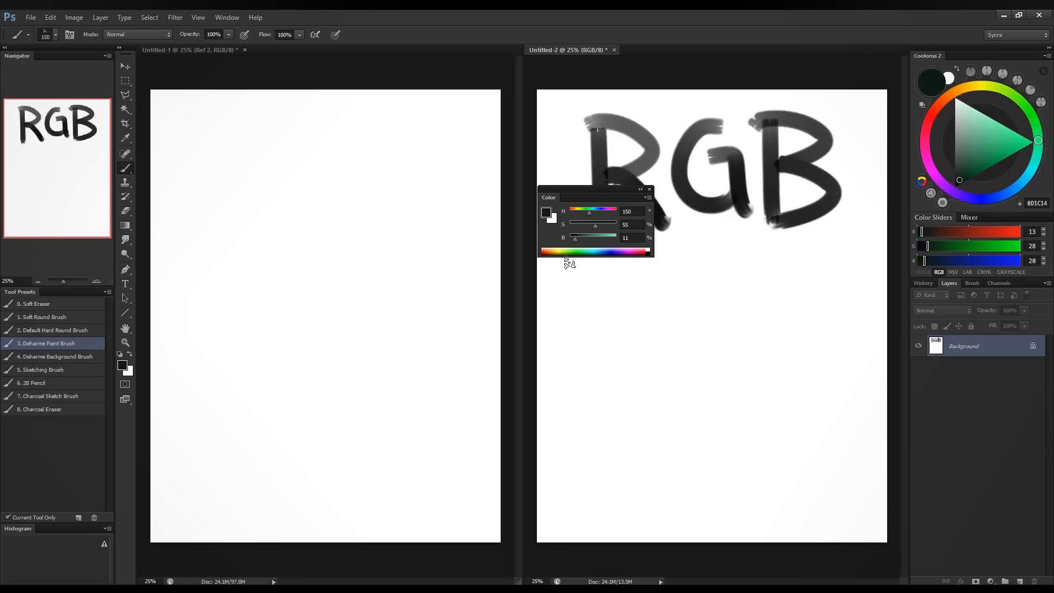
pyautogui.click(648, 200)
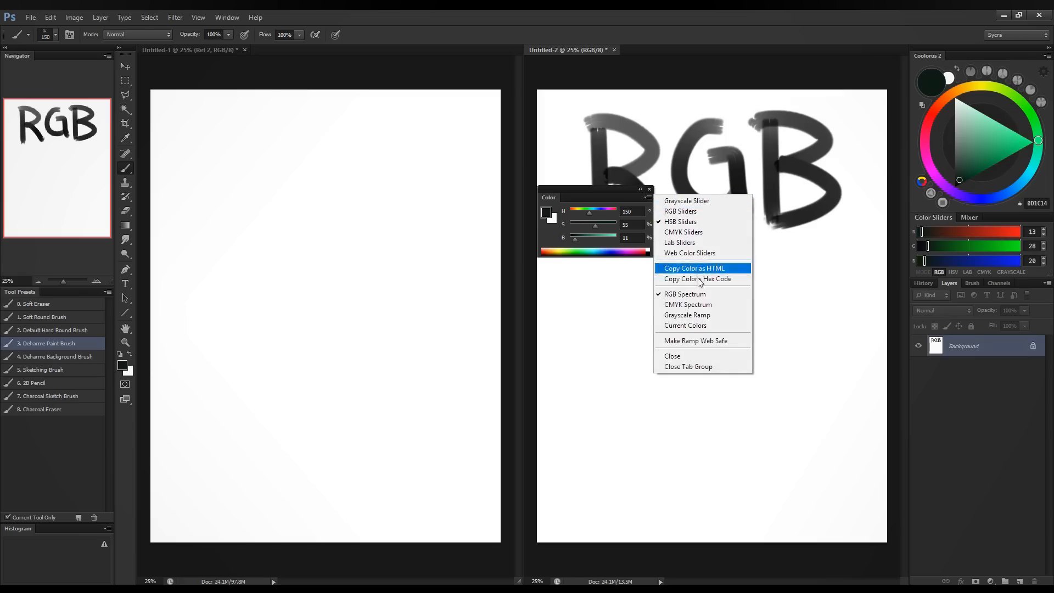
pyautogui.click(686, 216)
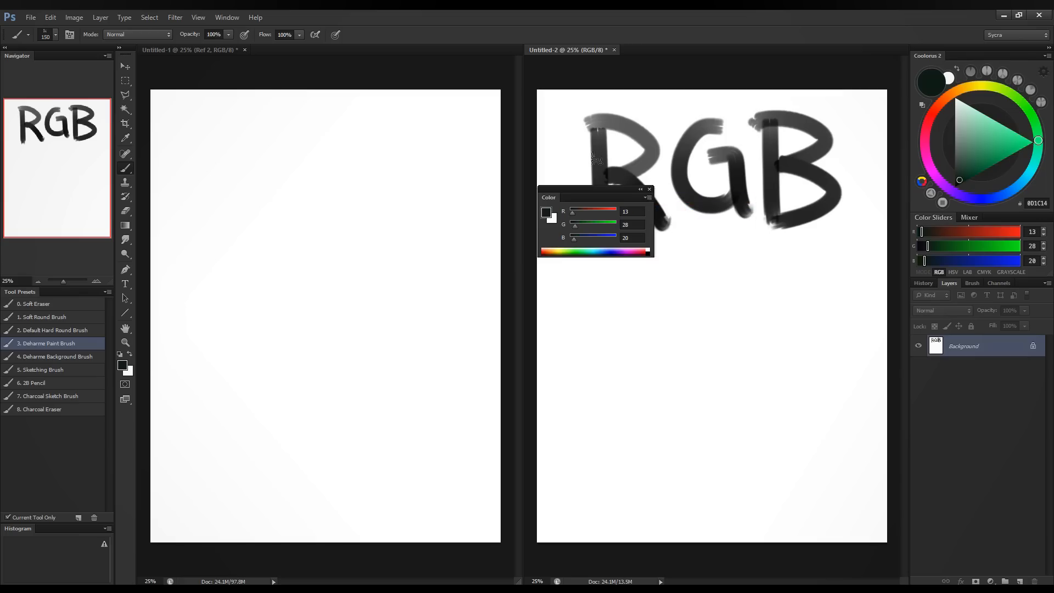
# Reduce the brush size to 90 and paint an arrow pointing right beneath the RGB lettering.
pyautogui.press('[')
pyautogui.press('[')
pyautogui.press('[')
pyautogui.click(738, 256)
pyautogui.moveTo(738, 256)
pyautogui.mouseDown()
pyautogui.moveTo(872, 250)
pyautogui.moveTo(838, 268)
pyautogui.moveTo(870, 249)
pyautogui.moveTo(842, 253)
pyautogui.moveTo(836, 241)
pyautogui.mouseUp()
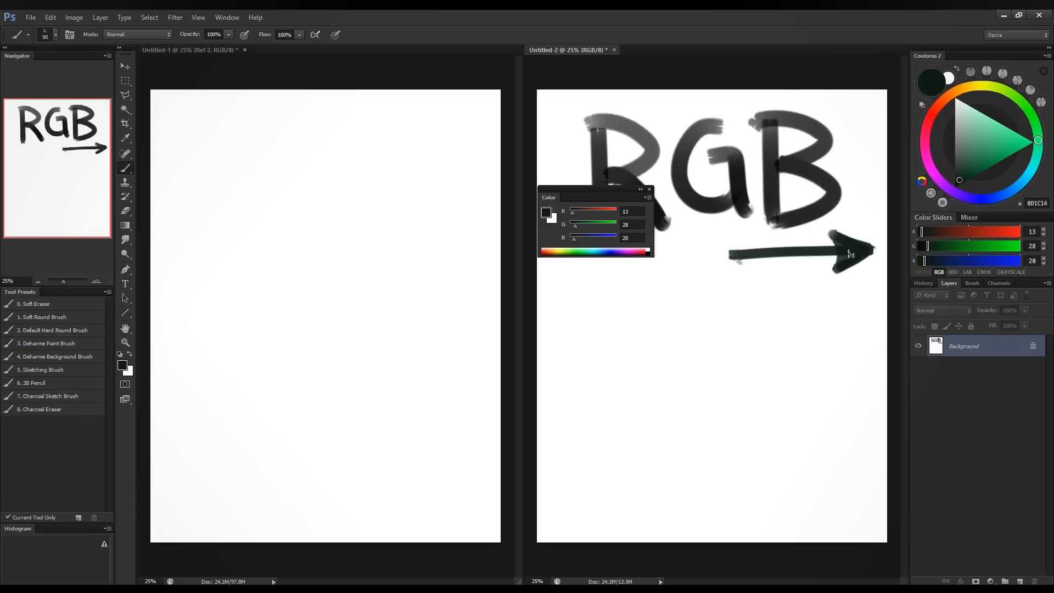
# Toggle the docked colour sliders to HSV and back to RGB, and mix a muted skin tone of R 188, G 155, B 140.
pyautogui.click(952, 272)
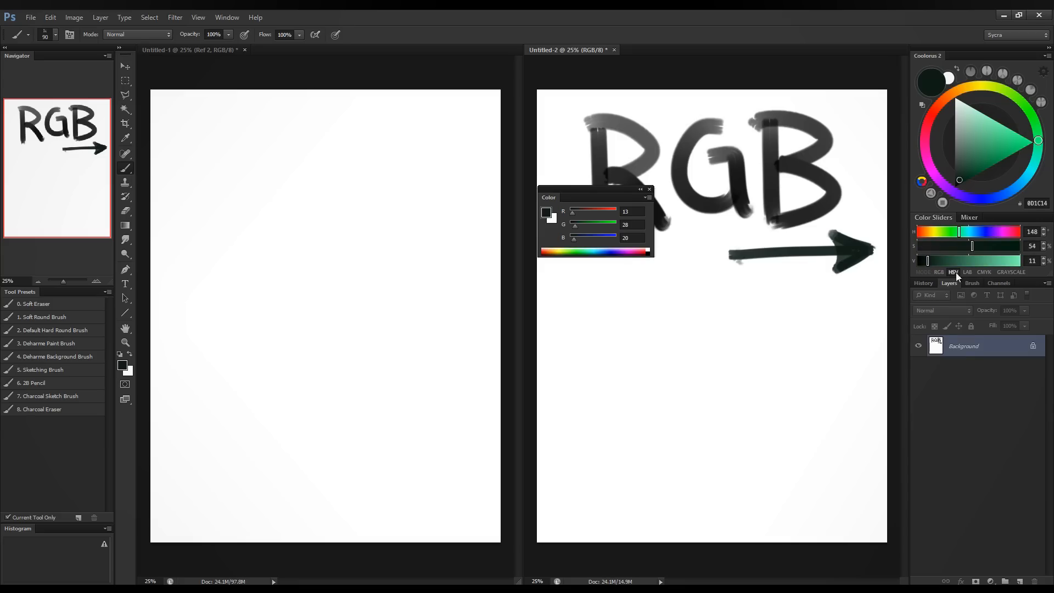
pyautogui.click(941, 271)
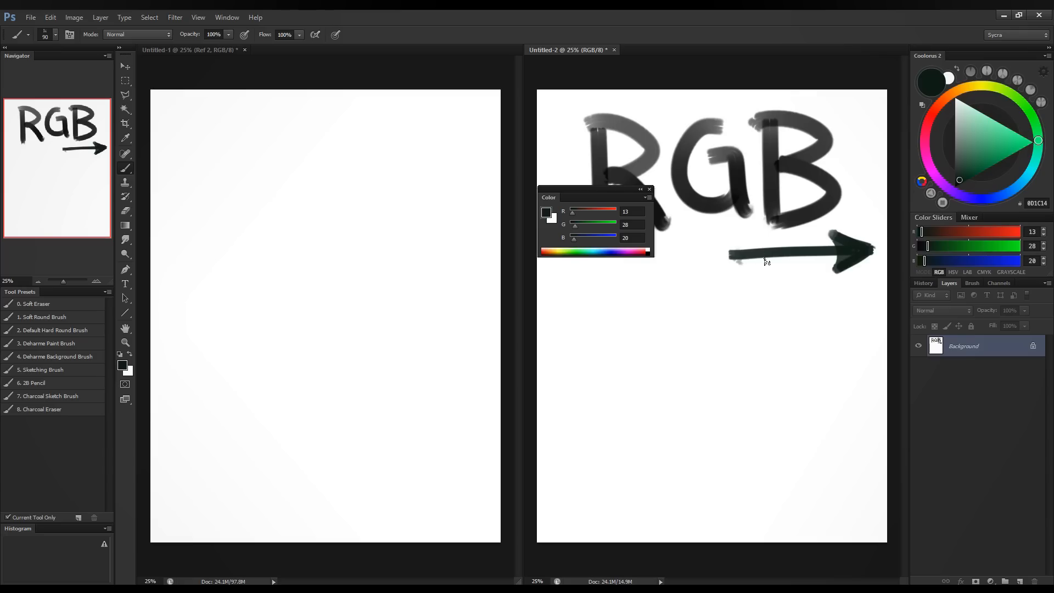
pyautogui.moveTo(585, 213); pyautogui.dragTo(600, 215)
pyautogui.click(597, 225)
pyautogui.click(595, 236)
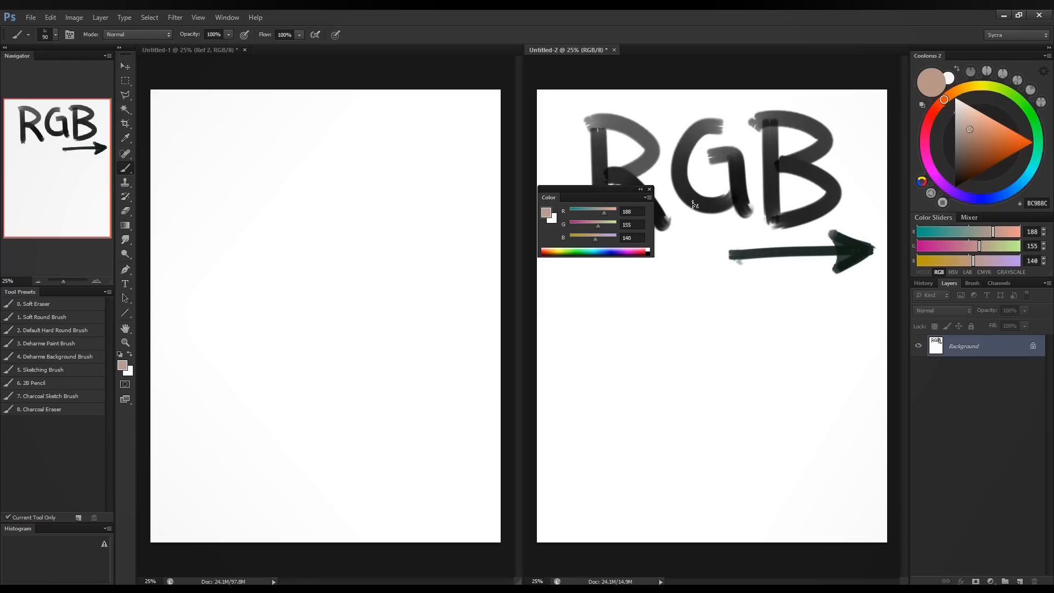
# Pick a yellow-green of R 195, G 223, B 103, lower its red value to 121 and raise it again.
pyautogui.moveTo(946, 101)
pyautogui.mouseDown()
pyautogui.moveTo(982, 98)
pyautogui.moveTo(989, 128)
pyautogui.mouseUp()
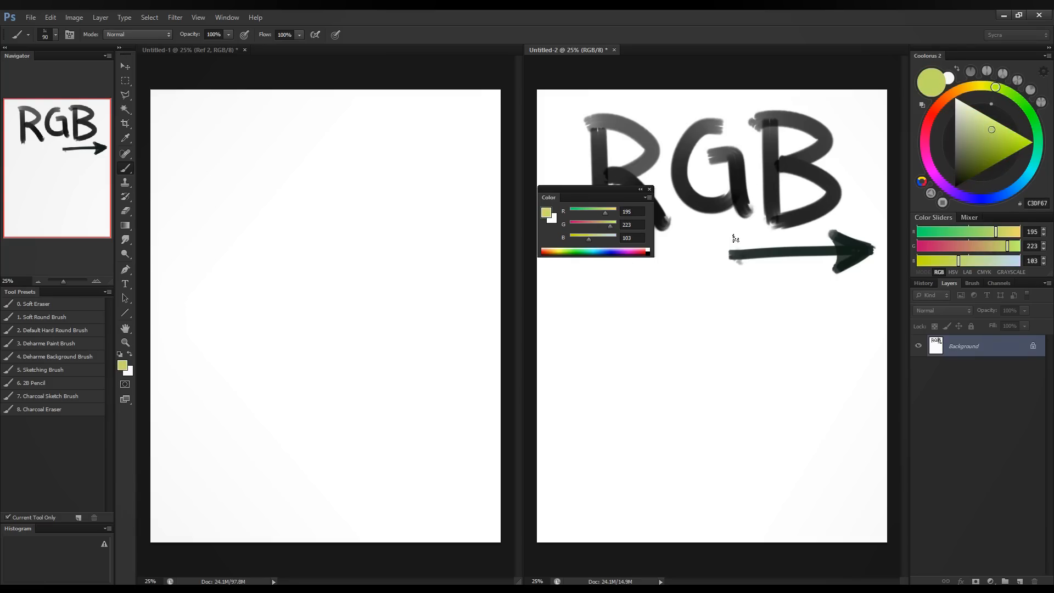
pyautogui.click(591, 212)
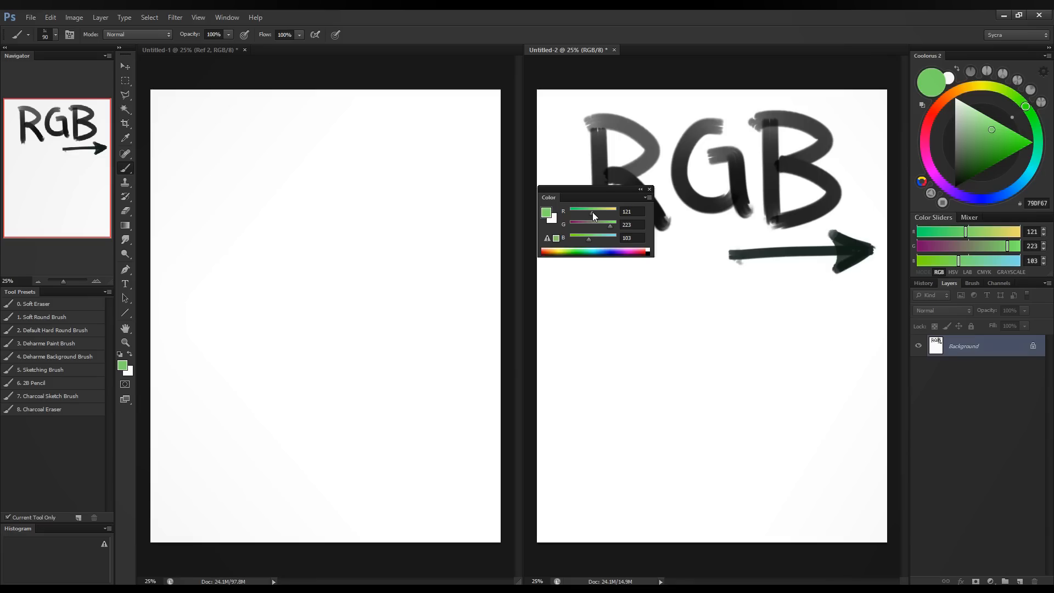
pyautogui.moveTo(591, 212); pyautogui.dragTo(604, 213)
# Handwrite ADDITIVE in default black with a size 70 brush and sketch three overlapping circles beneath the word.
pyautogui.press('d')
pyautogui.press('[')
pyautogui.press('[')
pyautogui.moveTo(565, 334)
pyautogui.mouseDown()
pyautogui.moveTo(597, 332)
pyautogui.moveTo(593, 309)
pyautogui.mouseUp()
pyautogui.moveTo(603, 324)
pyautogui.mouseDown()
pyautogui.moveTo(595, 295)
pyautogui.moveTo(600, 329)
pyautogui.mouseUp()
pyautogui.moveTo(626, 294); pyautogui.dragTo(629, 329)
pyautogui.moveTo(658, 291)
pyautogui.mouseDown()
pyautogui.moveTo(656, 328)
pyautogui.moveTo(702, 288)
pyautogui.moveTo(685, 332)
pyautogui.mouseUp()
pyautogui.moveTo(715, 289)
pyautogui.mouseDown()
pyautogui.moveTo(713, 323)
pyautogui.moveTo(754, 283)
pyautogui.mouseUp()
pyautogui.moveTo(756, 286)
pyautogui.mouseDown()
pyautogui.moveTo(779, 319)
pyautogui.moveTo(778, 302)
pyautogui.mouseUp()
pyautogui.moveTo(753, 291); pyautogui.dragTo(789, 284)
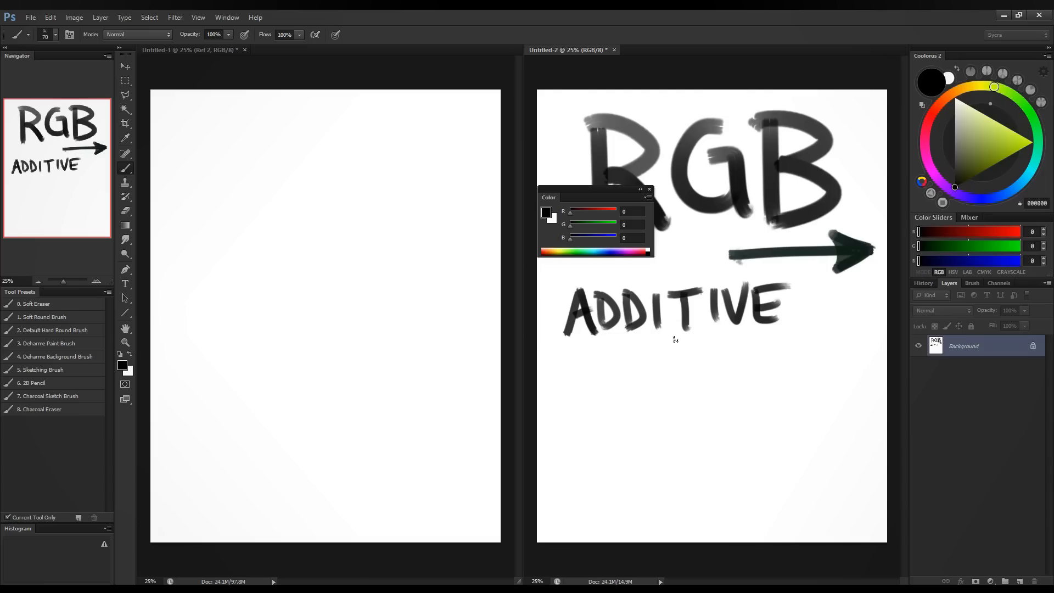
pyautogui.moveTo(700, 336)
pyautogui.mouseDown()
pyautogui.moveTo(754, 379)
pyautogui.moveTo(717, 354)
pyautogui.moveTo(738, 359)
pyautogui.mouseUp()
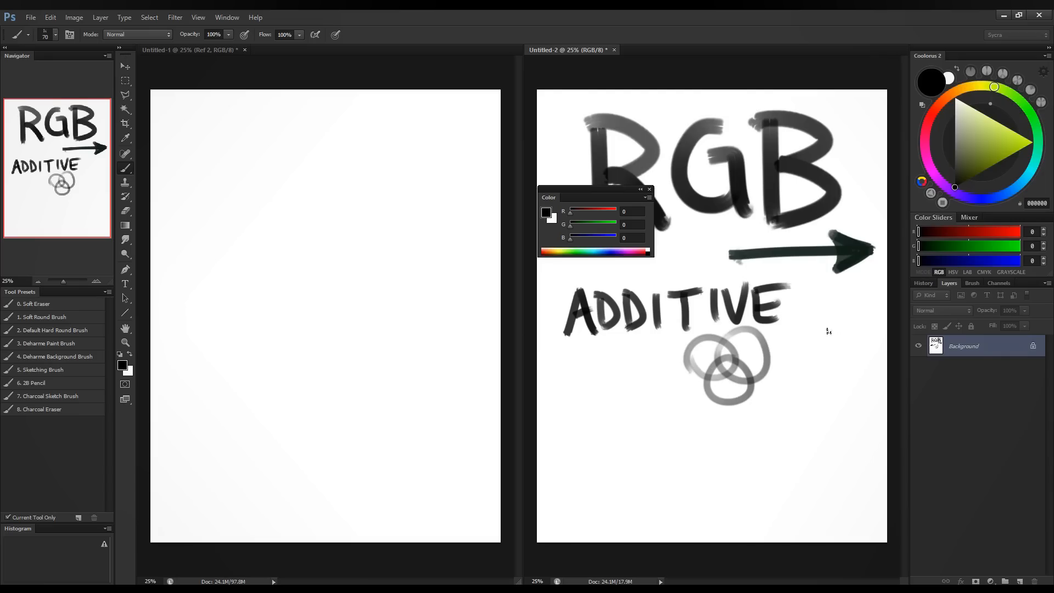
# Add a new layer in Screen blend mode and try painting on it with a bright green.
pyautogui.click(1019, 580)
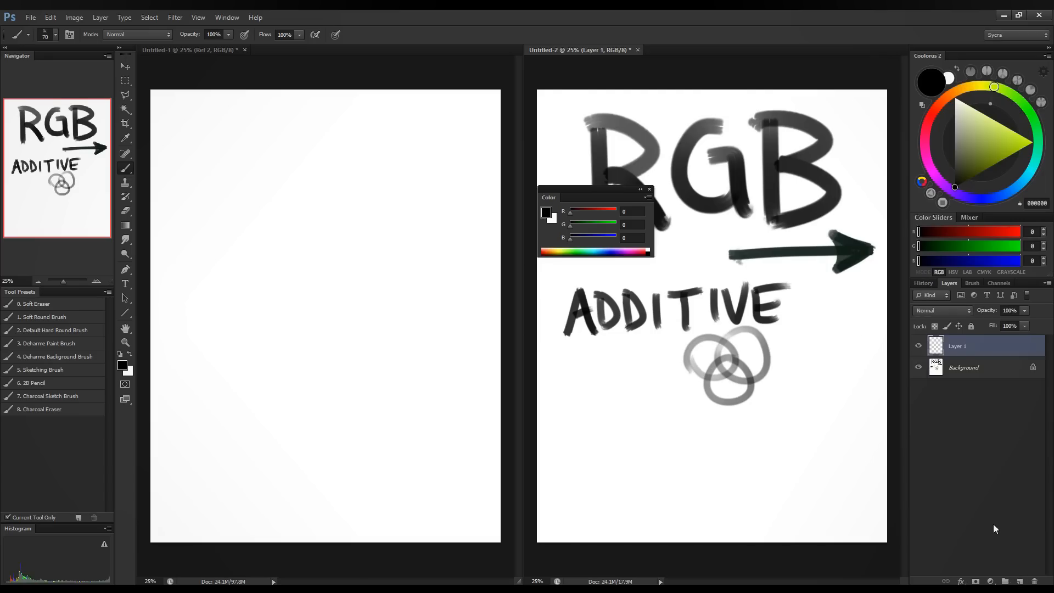
pyautogui.click(942, 310)
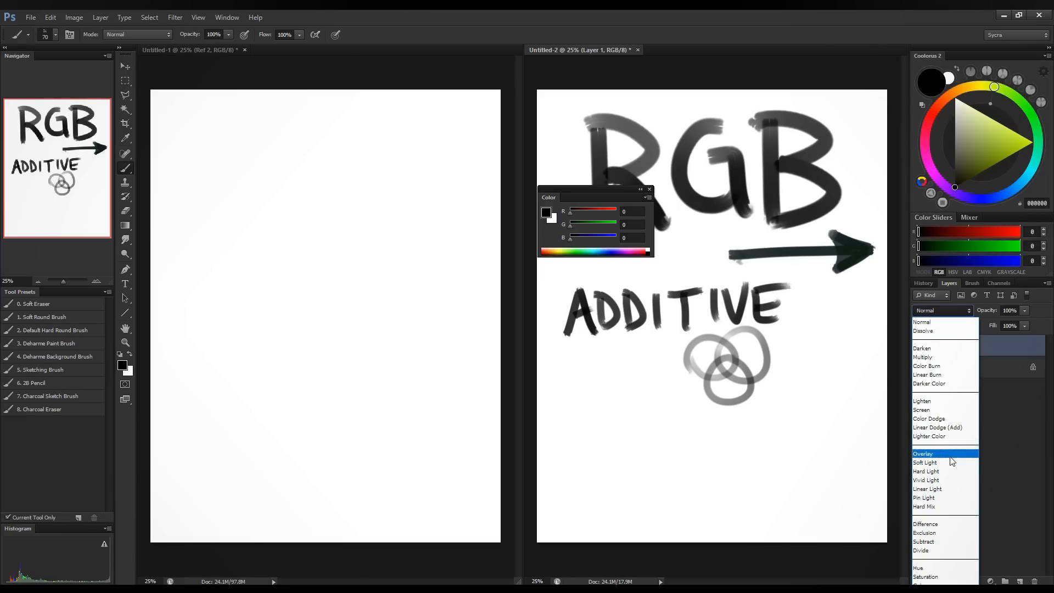
pyautogui.click(948, 409)
pyautogui.moveTo(995, 151); pyautogui.dragTo(1027, 145)
pyautogui.click(1021, 102)
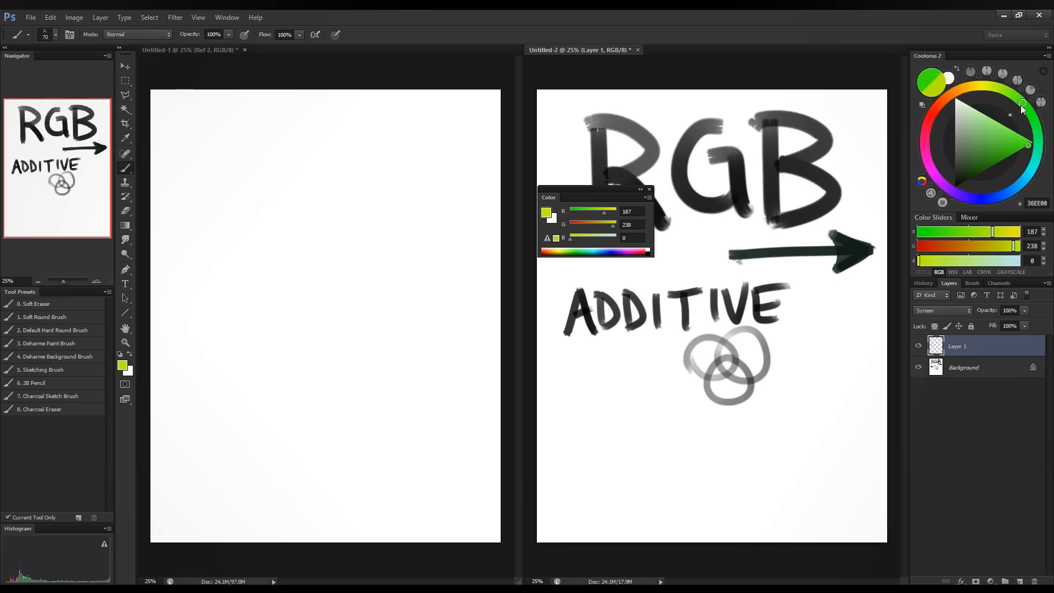
pyautogui.moveTo(725, 360)
pyautogui.mouseDown()
pyautogui.moveTo(707, 373)
pyautogui.moveTo(697, 363)
pyautogui.moveTo(716, 359)
pyautogui.mouseUp()
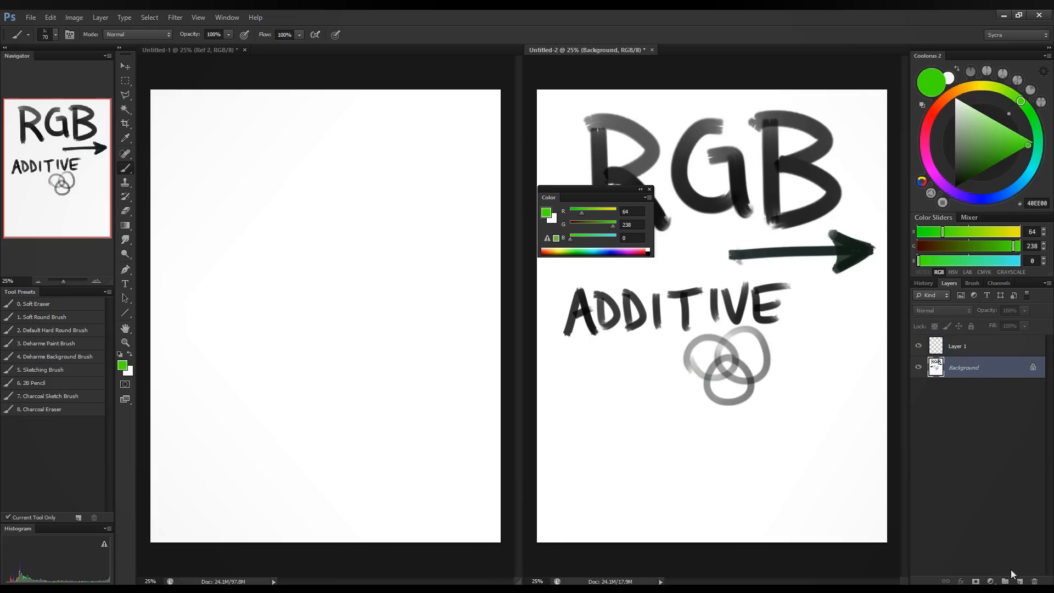
# Paint a grey 6E6E6E patch over the sketched circles on a new layer above the background, with the brush enlarged to 500.
pyautogui.click(1019, 581)
pyautogui.click(955, 148)
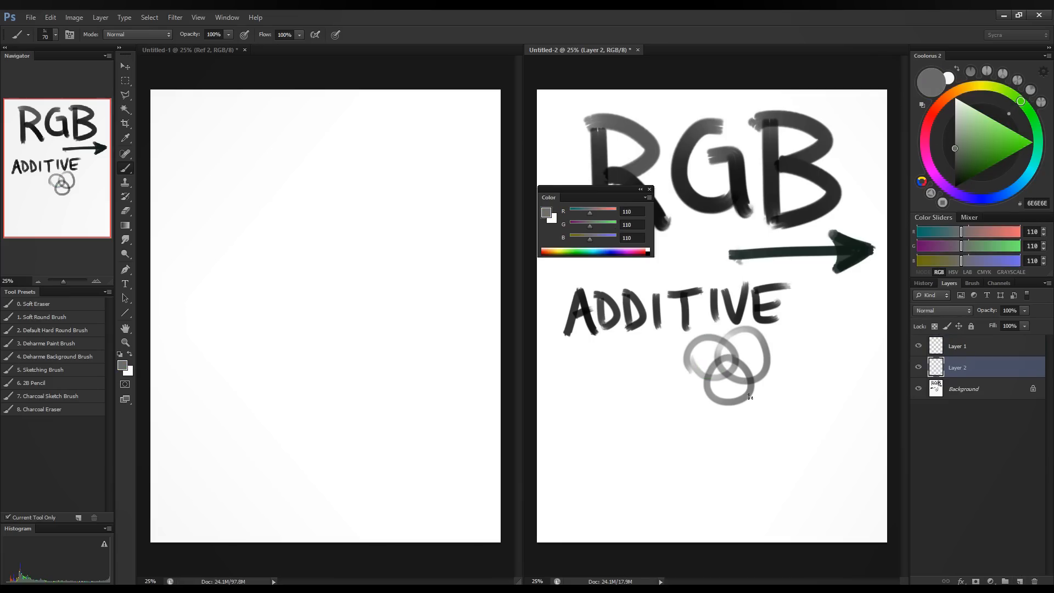
pyautogui.press(']')
pyautogui.press(']')
pyautogui.press(']')
pyautogui.press(']')
pyautogui.press(']')
pyautogui.press(']')
pyautogui.press(']')
pyautogui.press(']')
pyautogui.press(']')
pyautogui.press(']')
pyautogui.press(']')
pyautogui.moveTo(781, 338)
pyautogui.mouseDown()
pyautogui.moveTo(785, 414)
pyautogui.moveTo(714, 423)
pyautogui.moveTo(779, 428)
pyautogui.mouseUp()
# Paint a green 45FF00 dot on the grey patch in the Screen layer, and reduce the brush size to 175.
pyautogui.click(1004, 351)
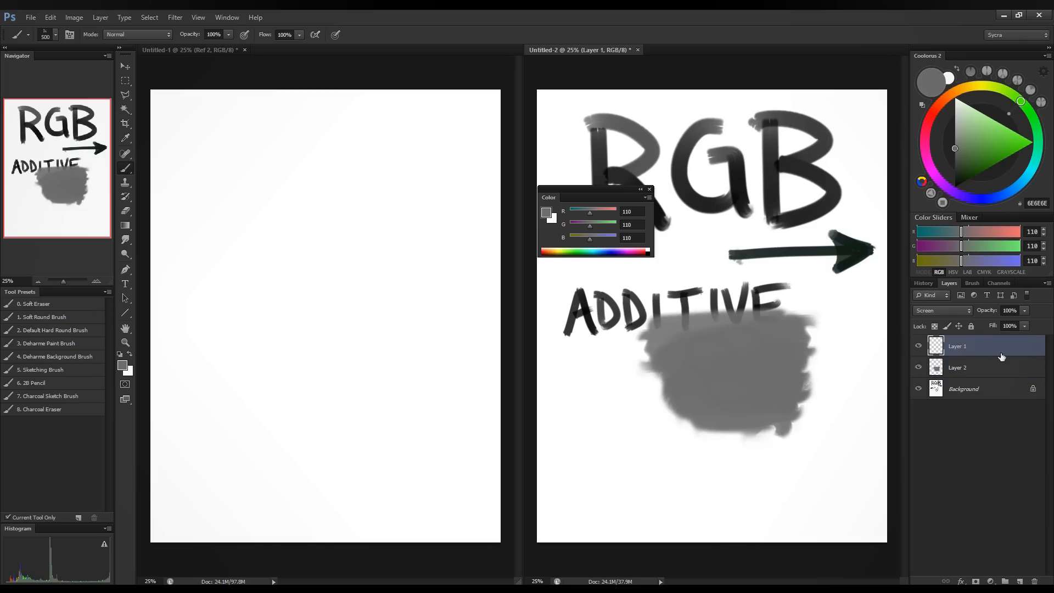
pyautogui.moveTo(989, 134); pyautogui.dragTo(1033, 143)
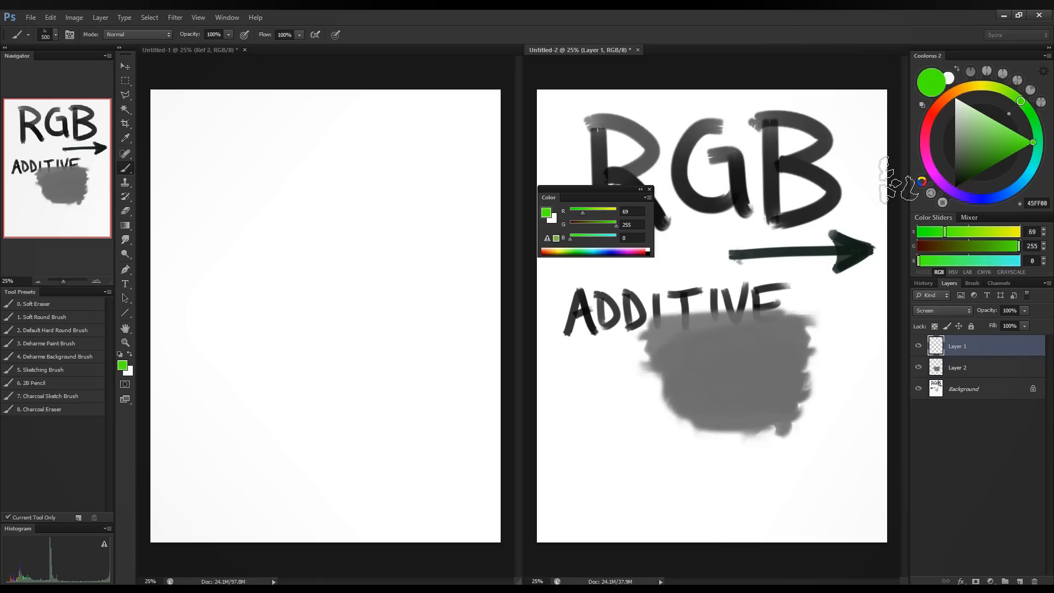
pyautogui.press('[')
pyautogui.press('[')
pyautogui.press('[')
pyautogui.press('[')
pyautogui.click(713, 351)
pyautogui.press('[')
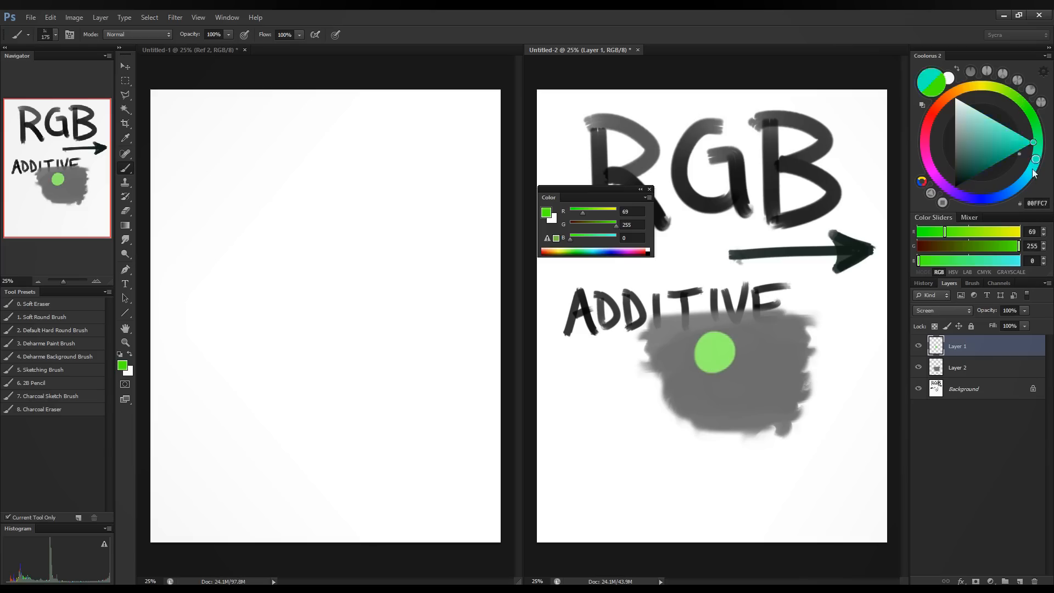
# Paint a blue 2700FF dot overlapping the green one on its own new layer in Screen blend mode.
pyautogui.moveTo(1036, 151); pyautogui.dragTo(972, 202)
pyautogui.click(741, 351)
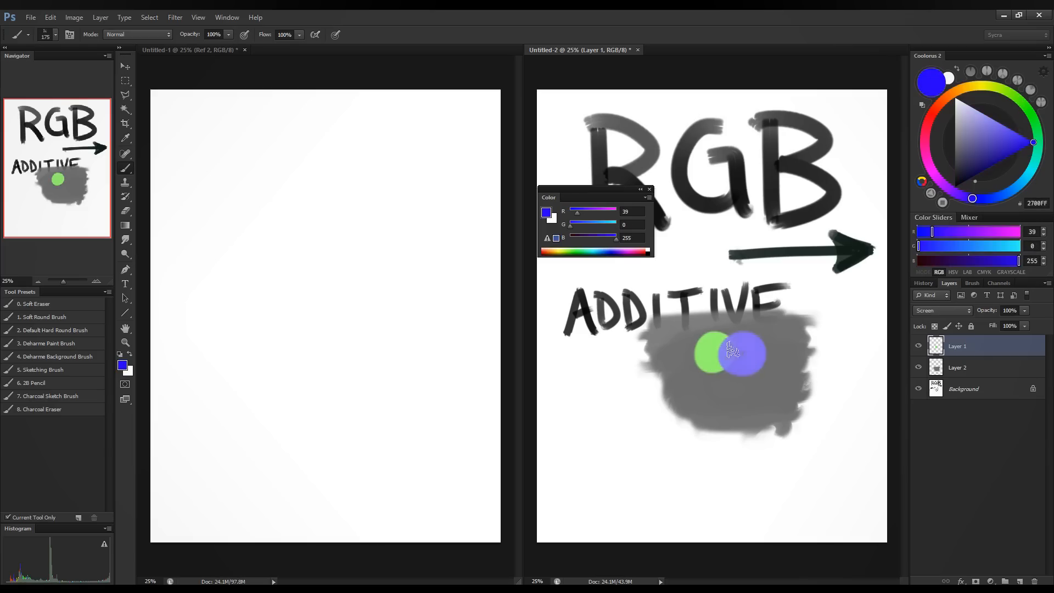
pyautogui.hotkey('ctrl', 'z')
pyautogui.click(1019, 580)
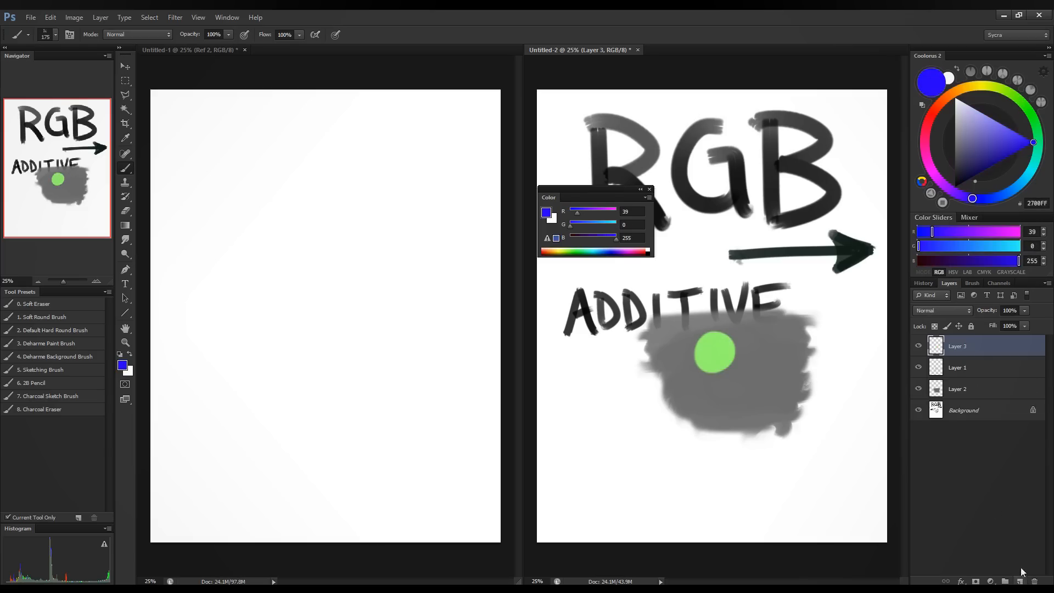
pyautogui.click(935, 307)
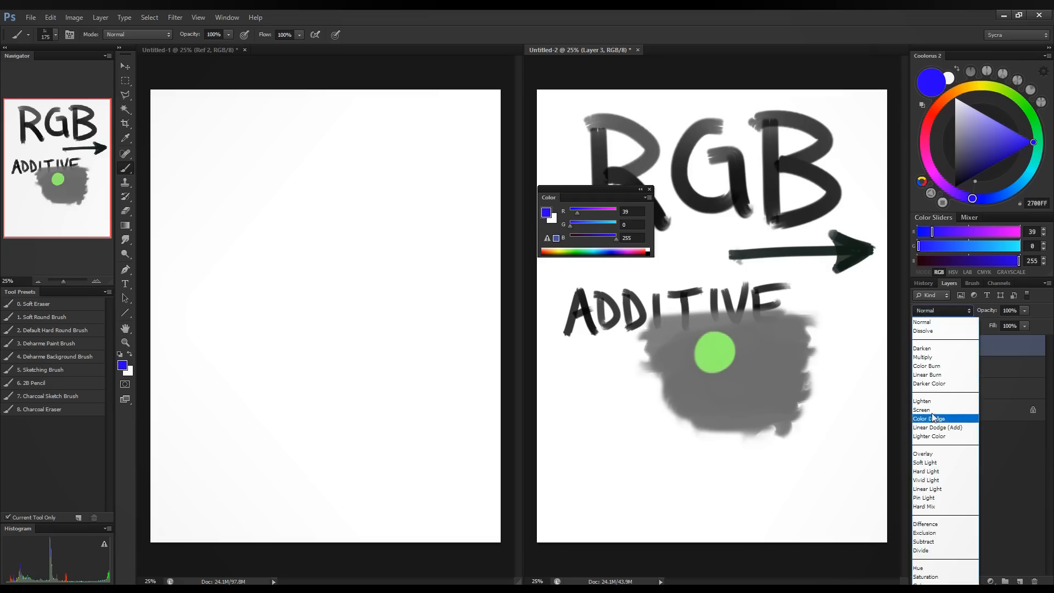
pyautogui.click(933, 399)
pyautogui.click(742, 351)
pyautogui.moveTo(747, 354); pyautogui.dragTo(743, 355)
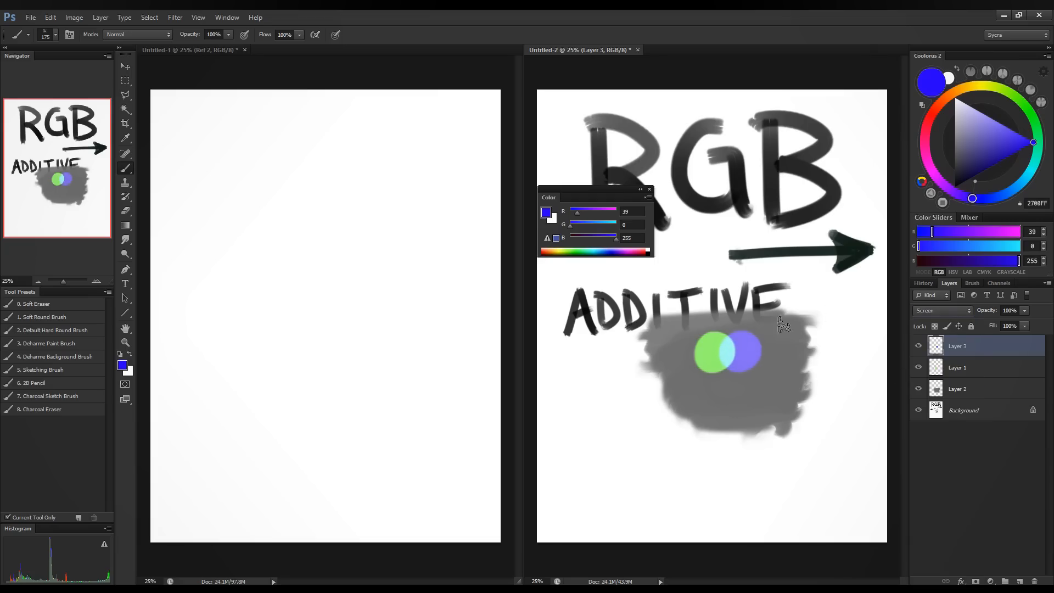
# Paint a red FF0007 dot overlapping the green and blue dots from below, on another new layer in Screen blend mode.
pyautogui.click(1019, 581)
pyautogui.click(940, 310)
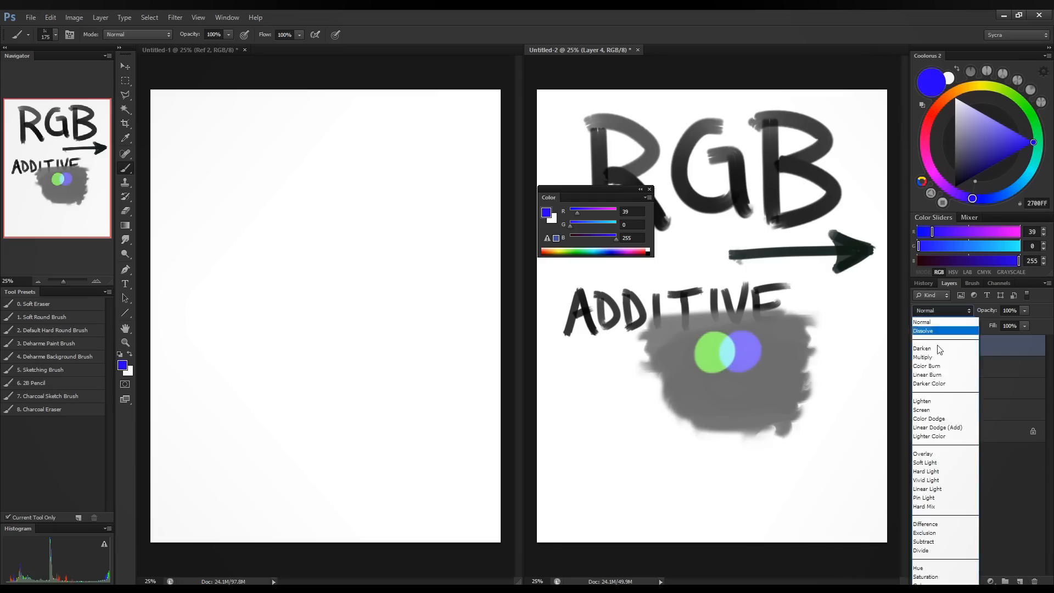
pyautogui.click(934, 405)
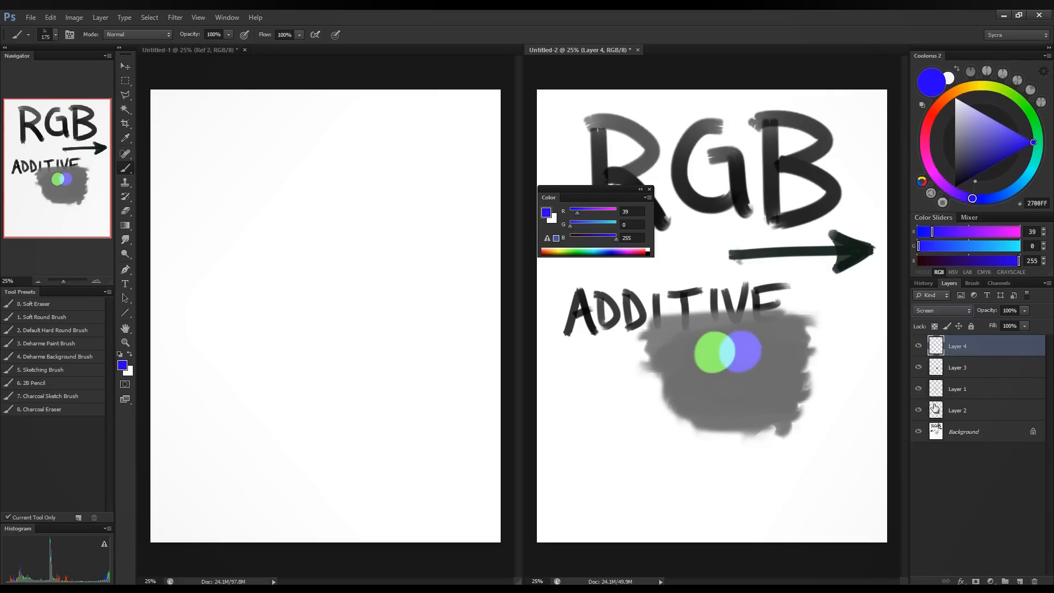
pyautogui.click(933, 116)
pyautogui.moveTo(733, 366)
pyautogui.mouseDown()
pyautogui.moveTo(713, 387)
pyautogui.moveTo(727, 365)
pyautogui.moveTo(743, 384)
pyautogui.mouseUp()
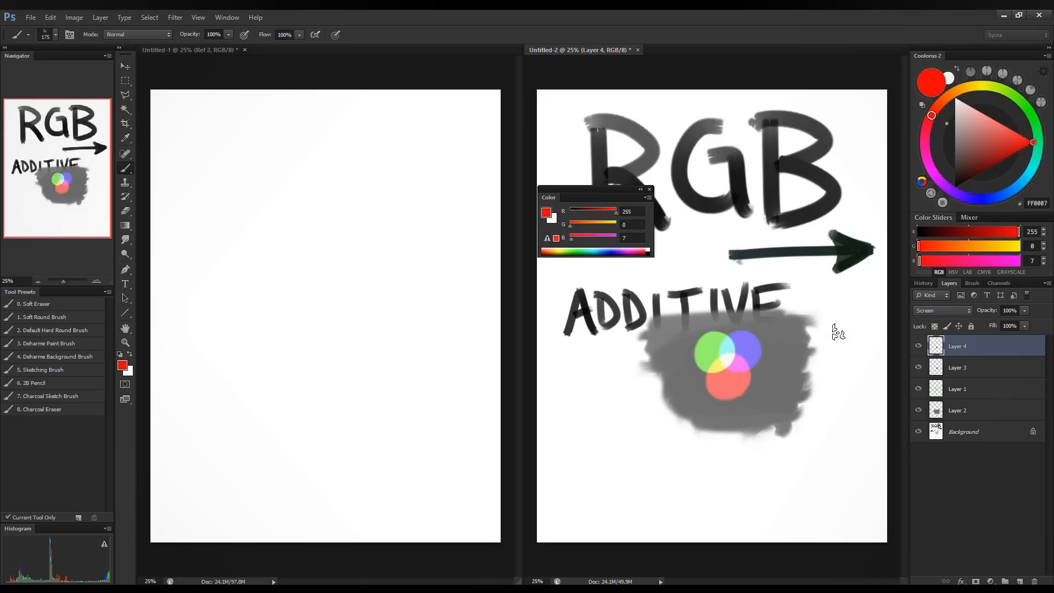
# Reduce the brush size to 50 and add a new top layer in Multiply blend mode.
pyautogui.press('[')
pyautogui.press('[')
pyautogui.press('[')
pyautogui.press('[')
pyautogui.press('[')
pyautogui.press('[')
pyautogui.press('[')
pyautogui.press('[')
pyautogui.click(1021, 580)
pyautogui.click(941, 310)
pyautogui.click(942, 349)
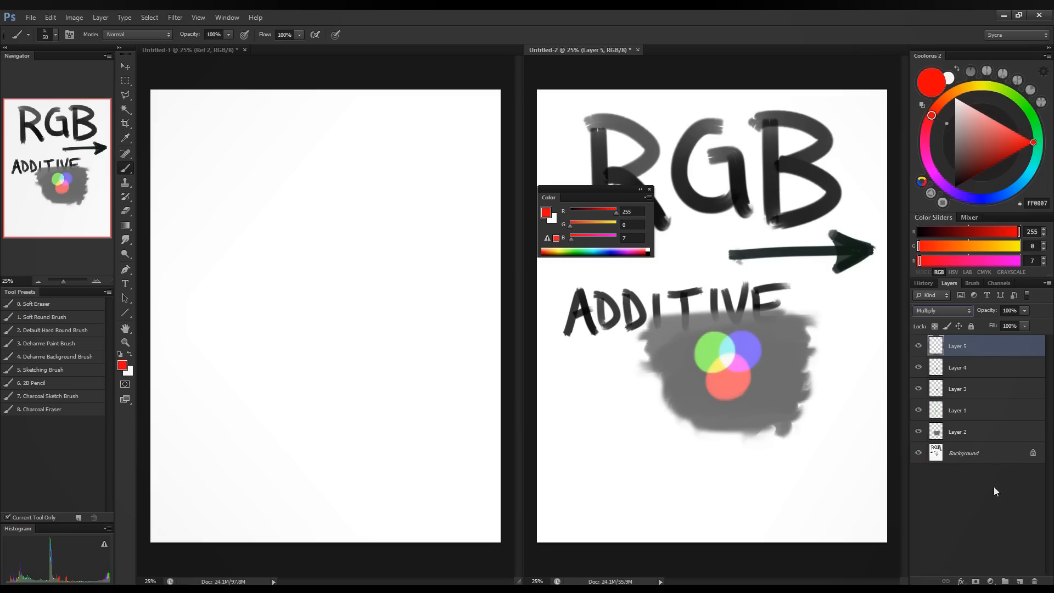
# Add two more empty layers above Layer 5, both in Multiply blend mode, and reselect Layer 5.
pyautogui.click(1020, 581)
pyautogui.click(942, 310)
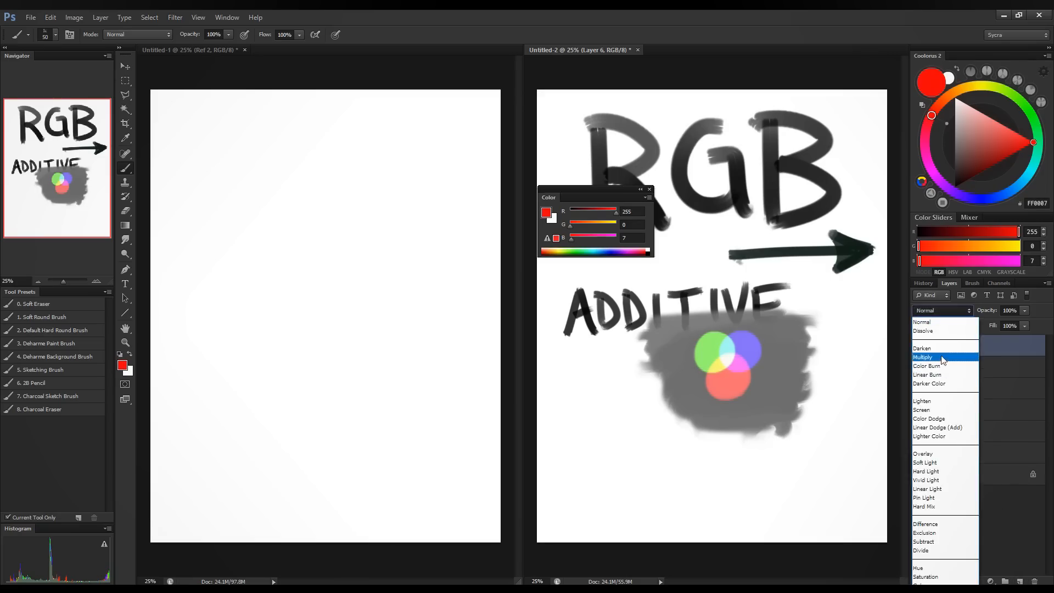
pyautogui.click(943, 357)
pyautogui.click(1020, 581)
pyautogui.click(942, 310)
pyautogui.scroll(-4, 944, 324)
pyautogui.scroll(4, 944, 323)
pyautogui.click(943, 358)
pyautogui.click(973, 388)
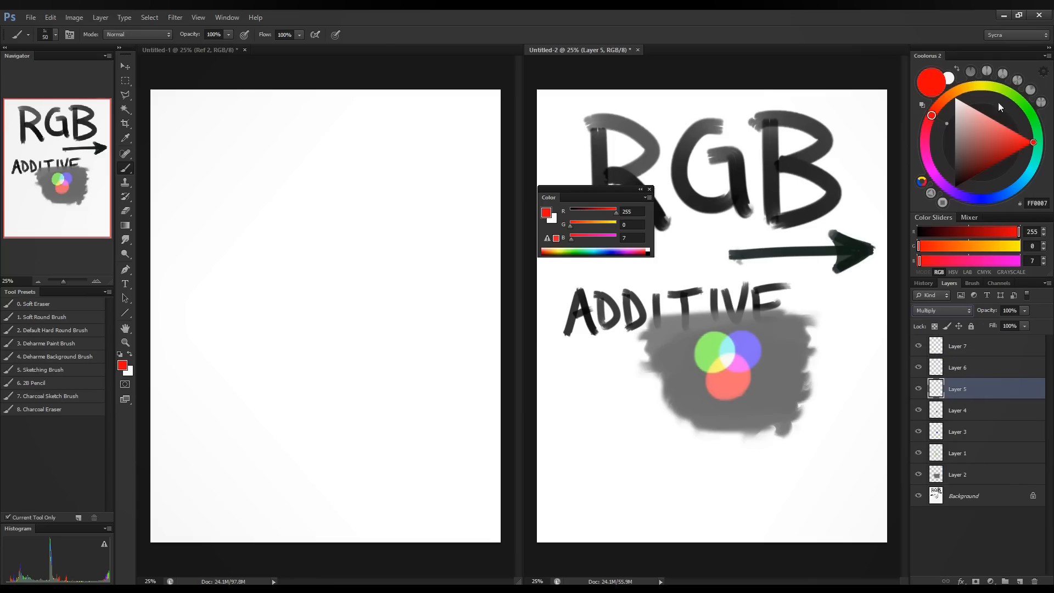
# Paint a yellow FFFA00 dot on Layer 5, below and to the left of the grey patch, with the brush enlarged to 300.
pyautogui.click(985, 86)
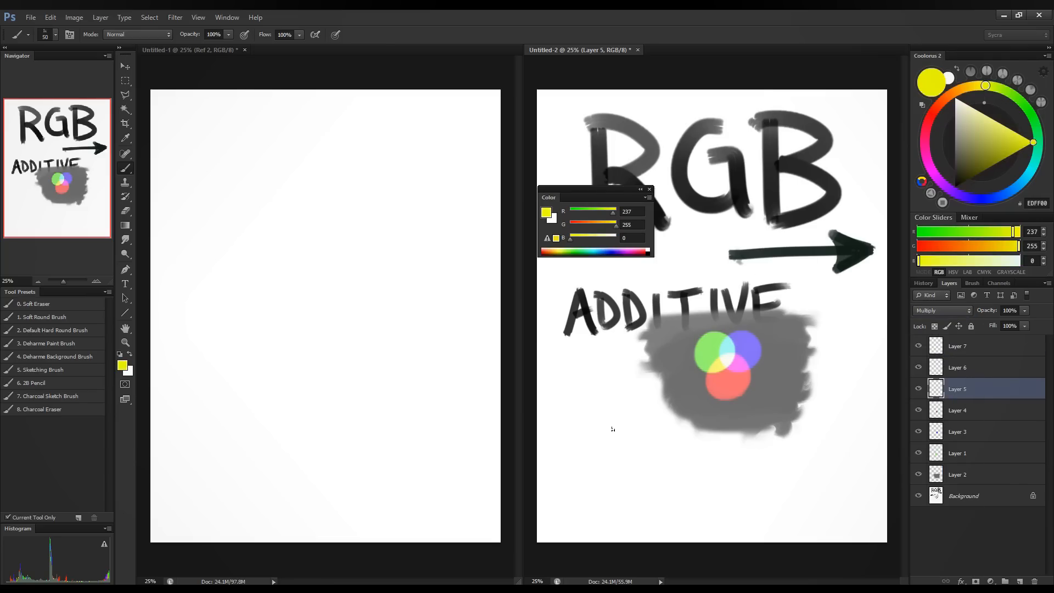
pyautogui.press(']')
pyautogui.press(']')
pyautogui.press(']')
pyautogui.press(']')
pyautogui.press(']')
pyautogui.press(']')
pyautogui.press(']')
pyautogui.press(']')
pyautogui.press(']')
pyautogui.press(']')
pyautogui.moveTo(583, 421)
pyautogui.mouseDown()
pyautogui.moveTo(582, 432)
pyautogui.moveTo(586, 424)
pyautogui.mouseUp()
pyautogui.click(979, 87)
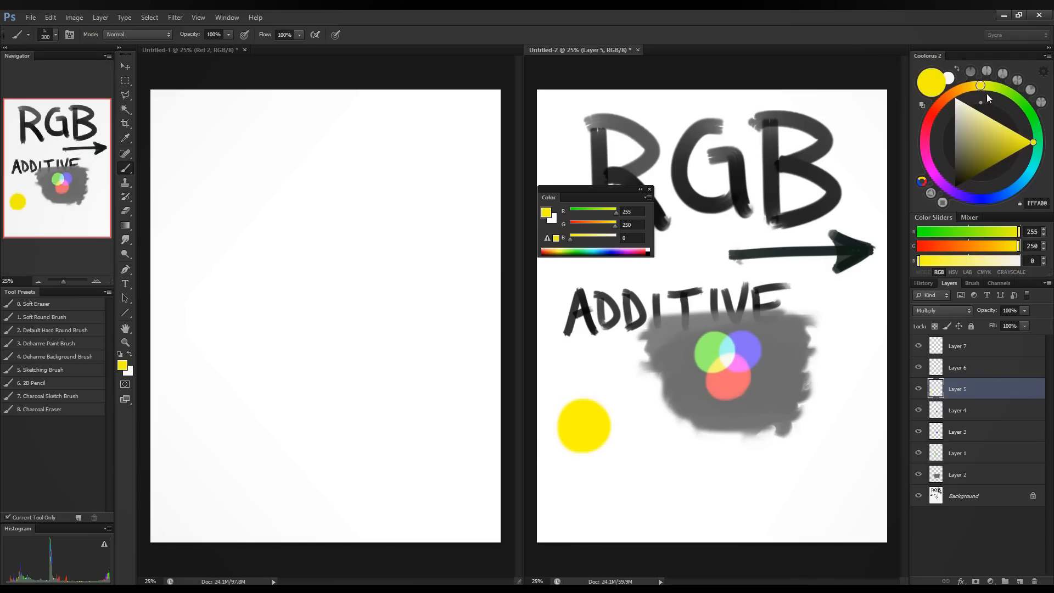
# Paint a blue 003DFF dot in Layer 6, overlapping the right side of the yellow dot.
pyautogui.moveTo(1016, 189); pyautogui.dragTo(996, 197)
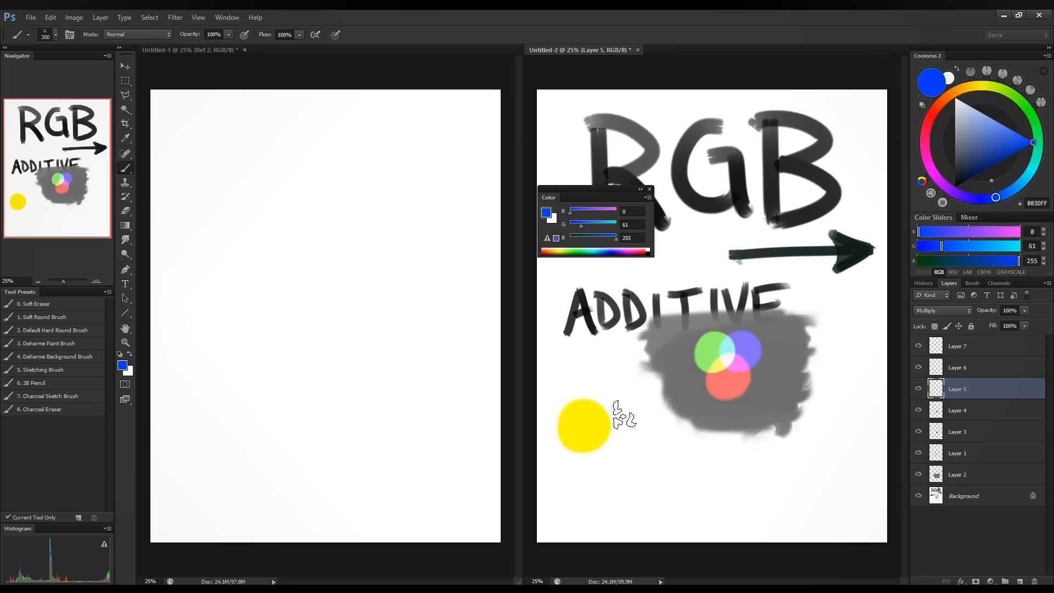
pyautogui.hotkey('alt', ']')
pyautogui.moveTo(620, 411)
pyautogui.mouseDown()
pyautogui.moveTo(608, 431)
pyautogui.moveTo(607, 417)
pyautogui.mouseUp()
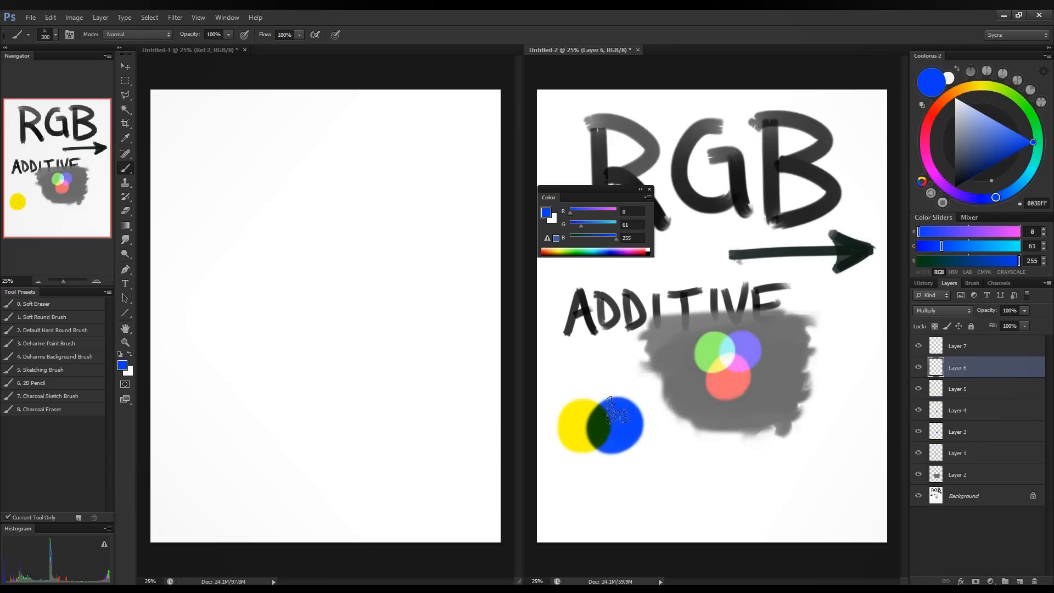
# Paint a red FF0017 dot in Layer 7, overlapping the yellow and blue dots from below.
pyautogui.click(976, 348)
pyautogui.click(928, 119)
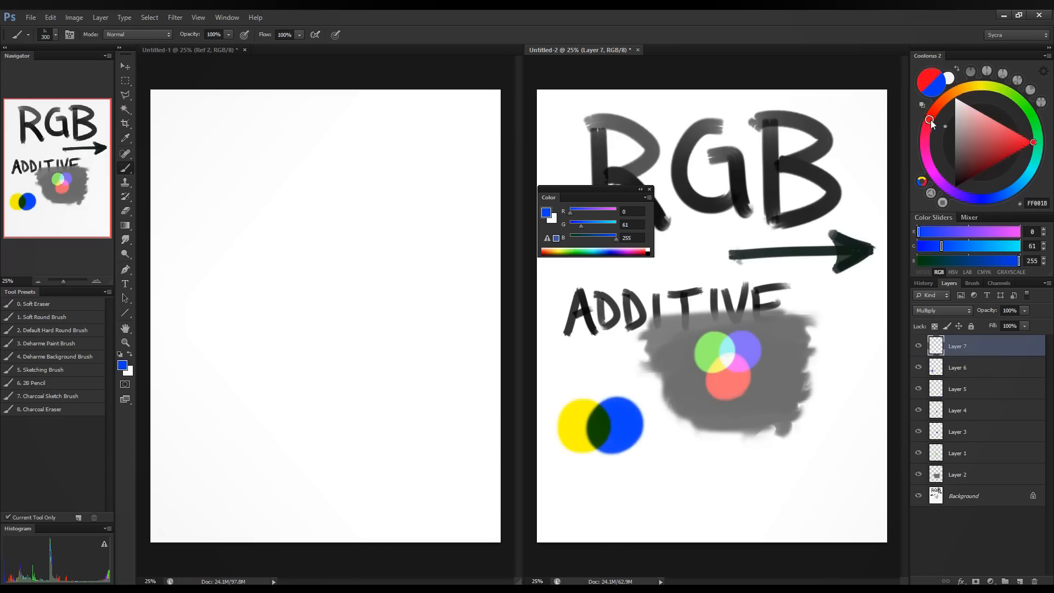
pyautogui.moveTo(592, 439)
pyautogui.mouseDown()
pyautogui.moveTo(582, 461)
pyautogui.moveTo(604, 472)
pyautogui.moveTo(587, 450)
pyautogui.moveTo(614, 483)
pyautogui.mouseUp()
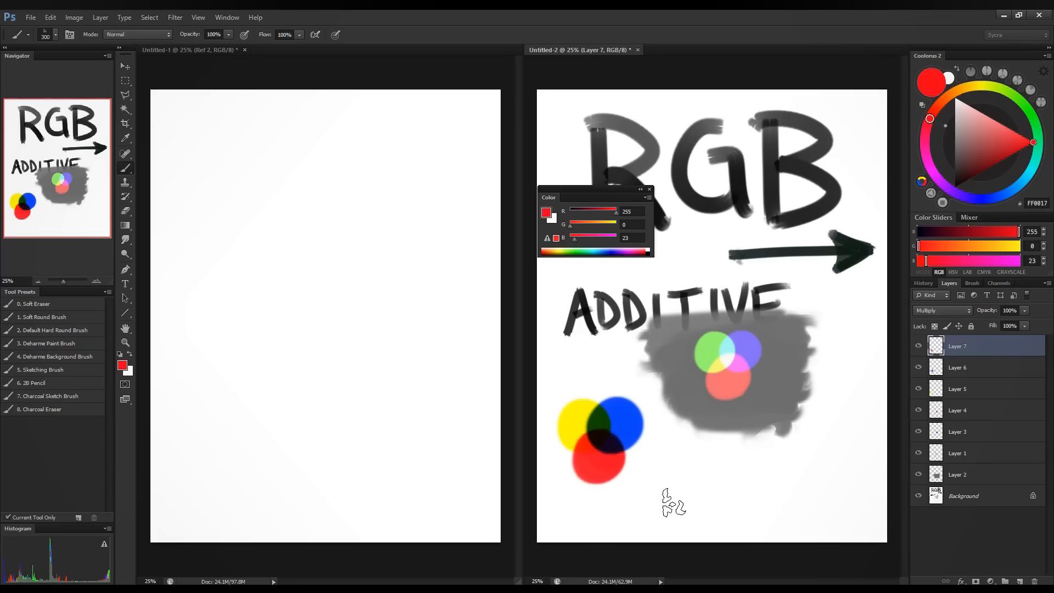
# On a new top layer, retrace the letters ITIV of ADDITIVE in black 000000 with the brush size reduced to 80.
pyautogui.click(954, 187)
pyautogui.press('[')
pyautogui.press('[')
pyautogui.press('[')
pyautogui.press('[')
pyautogui.press('[')
pyautogui.press('[')
pyautogui.press('[')
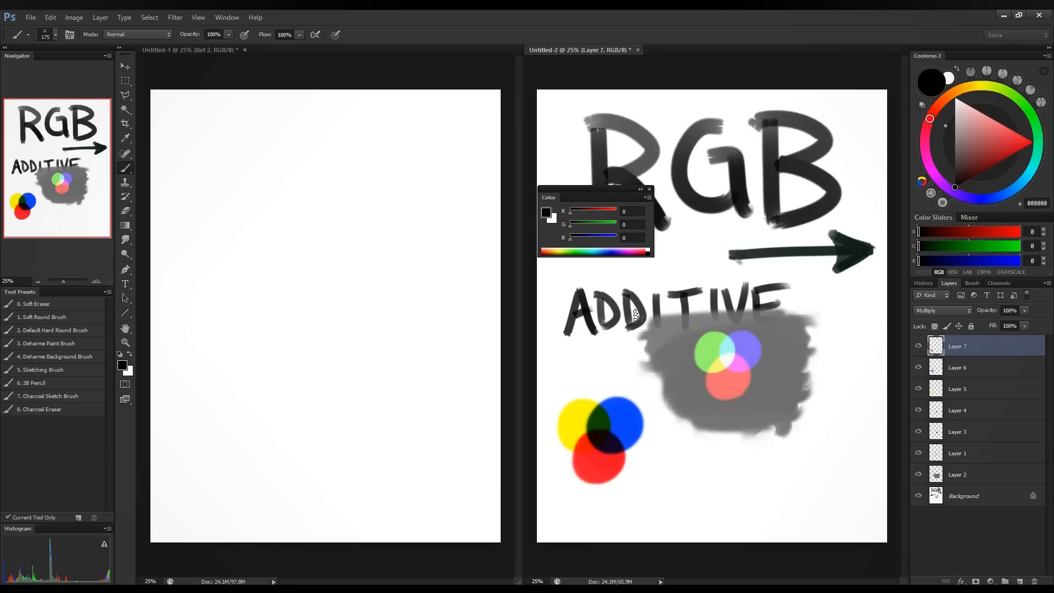
pyautogui.click(1023, 581)
pyautogui.moveTo(657, 295); pyautogui.dragTo(657, 329)
pyautogui.moveTo(666, 292); pyautogui.dragTo(703, 286)
pyautogui.moveTo(684, 288); pyautogui.dragTo(686, 325)
pyautogui.moveTo(715, 286); pyautogui.dragTo(716, 321)
pyautogui.moveTo(724, 285); pyautogui.dragTo(739, 321)
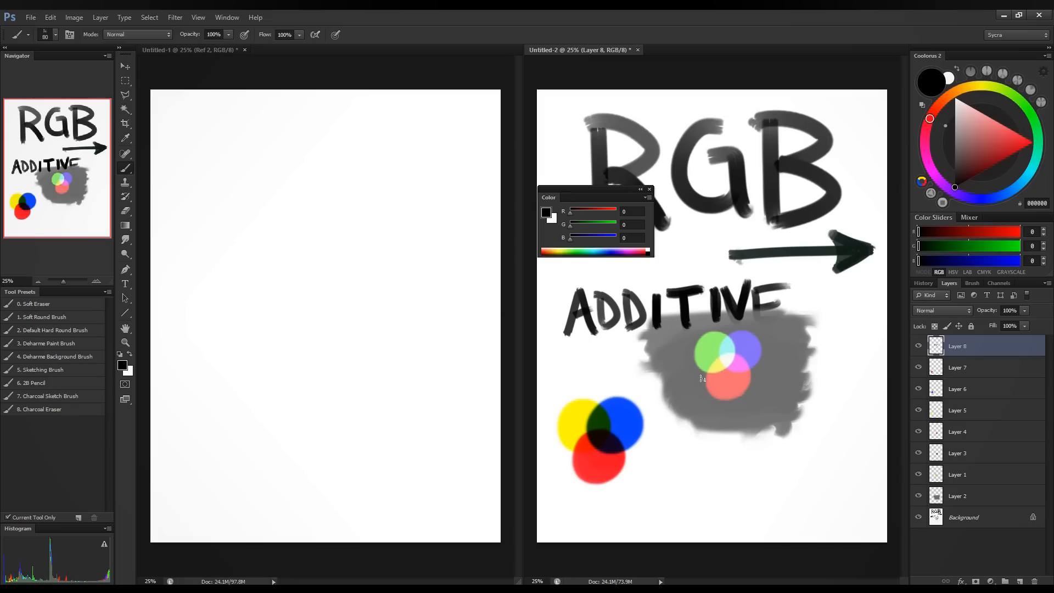
# Letter SUBTRACTIVE below the grey patch and draw an arrow from each label to its group of dots.
pyautogui.moveTo(675, 466)
pyautogui.mouseDown()
pyautogui.moveTo(650, 493)
pyautogui.moveTo(695, 470)
pyautogui.moveTo(698, 495)
pyautogui.mouseUp()
pyautogui.moveTo(700, 463); pyautogui.dragTo(703, 494)
pyautogui.moveTo(603, 343)
pyautogui.mouseDown()
pyautogui.moveTo(663, 361)
pyautogui.moveTo(657, 373)
pyautogui.mouseUp()
pyautogui.moveTo(719, 464); pyautogui.dragTo(745, 457)
pyautogui.moveTo(733, 461)
pyautogui.mouseDown()
pyautogui.moveTo(738, 493)
pyautogui.moveTo(802, 483)
pyautogui.mouseUp()
pyautogui.moveTo(808, 460)
pyautogui.mouseDown()
pyautogui.moveTo(827, 456)
pyautogui.moveTo(822, 486)
pyautogui.mouseUp()
pyautogui.moveTo(839, 482)
pyautogui.mouseDown()
pyautogui.moveTo(842, 457)
pyautogui.moveTo(887, 453)
pyautogui.mouseUp()
pyautogui.moveTo(623, 506)
pyautogui.mouseDown()
pyautogui.moveTo(647, 502)
pyautogui.moveTo(597, 485)
pyautogui.mouseUp()
pyautogui.moveTo(598, 486); pyautogui.dragTo(605, 495)
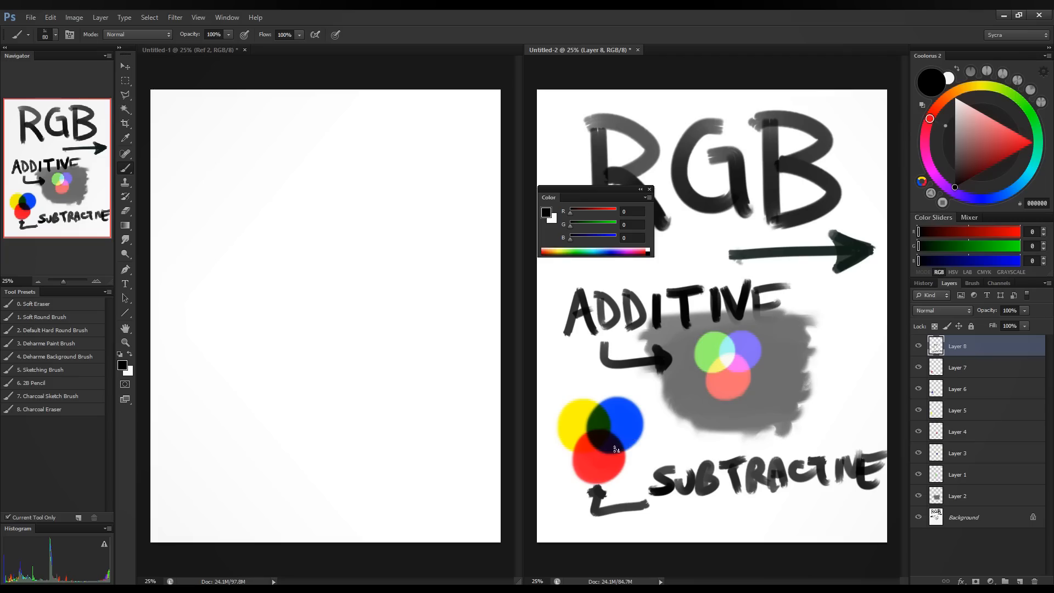
# Raise the lightness of the blue dot in Layer 6 to about +35 with Hue/Saturation.
pyautogui.click(959, 390)
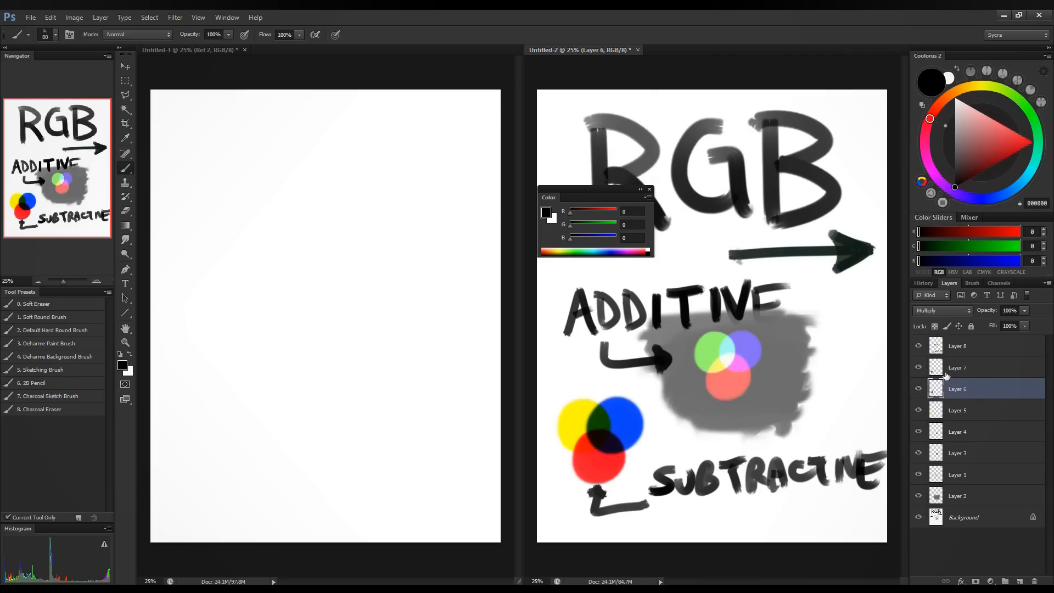
pyautogui.hotkey('ctrl', 'u')
pyautogui.moveTo(613, 375); pyautogui.dragTo(804, 230)
pyautogui.moveTo(802, 354); pyautogui.dragTo(822, 354)
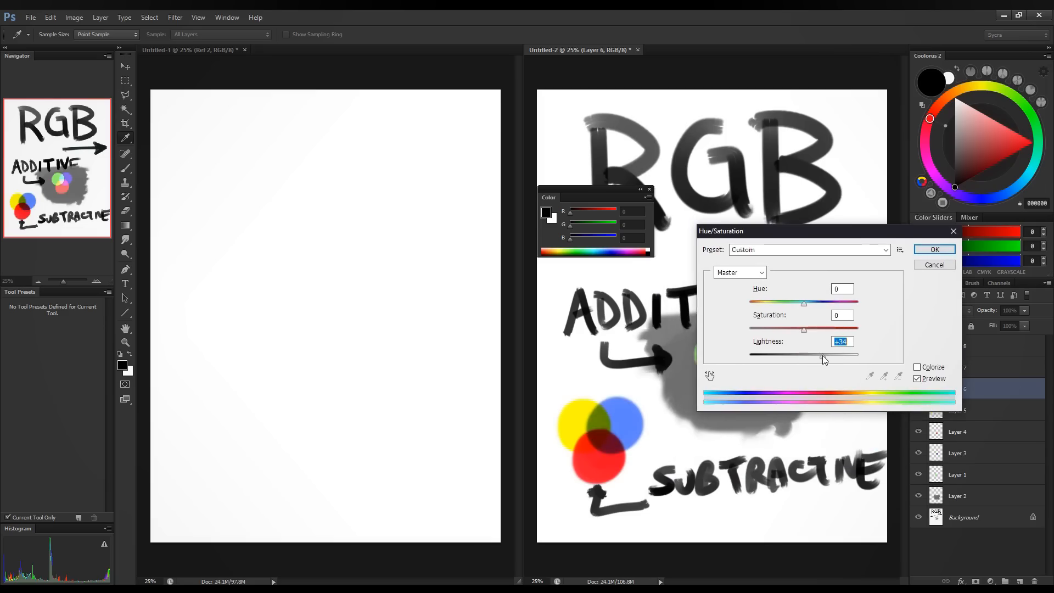
pyautogui.click(933, 249)
# Lighten the red dot in Layer 7 with Hue/Saturation and return to the Brush tool.
pyautogui.click(966, 368)
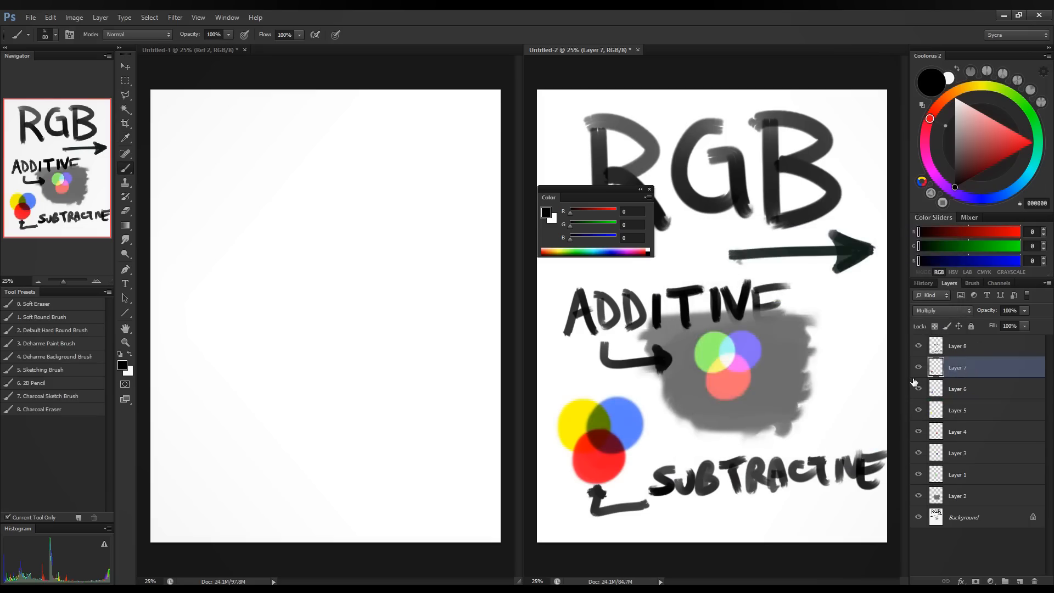
pyautogui.hotkey('ctrl', 'u')
pyautogui.moveTo(804, 355); pyautogui.dragTo(830, 357)
pyautogui.click(933, 250)
pyautogui.press('b')
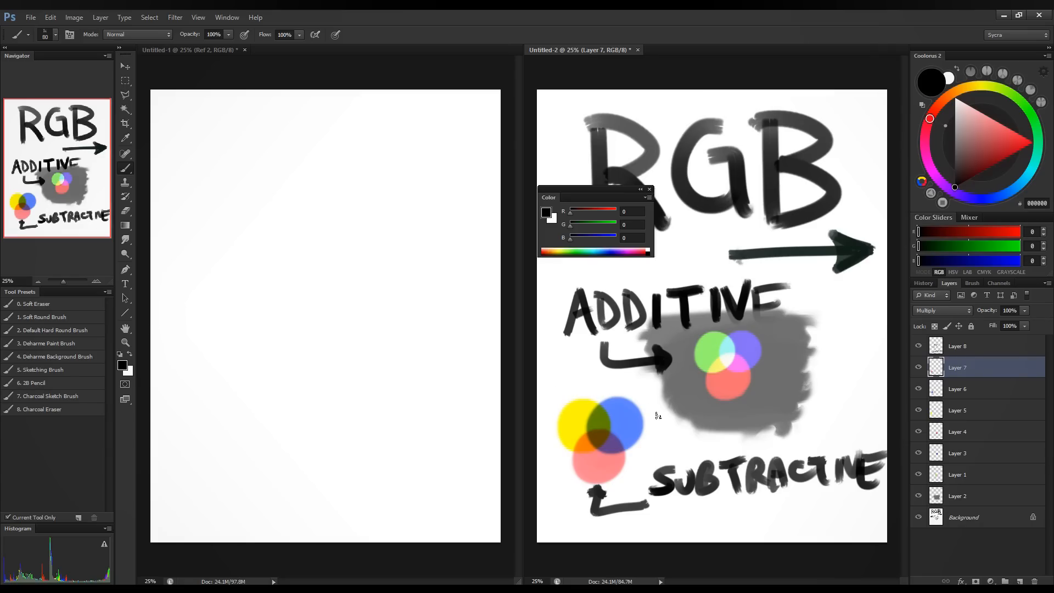
# Draw a rounded black screen outline around the additive dots, and retrace the E of ADDITIVE in Layer 8.
pyautogui.moveTo(768, 322)
pyautogui.mouseDown()
pyautogui.moveTo(738, 321)
pyautogui.moveTo(670, 360)
pyautogui.moveTo(717, 417)
pyautogui.moveTo(789, 358)
pyautogui.moveTo(739, 328)
pyautogui.mouseUp()
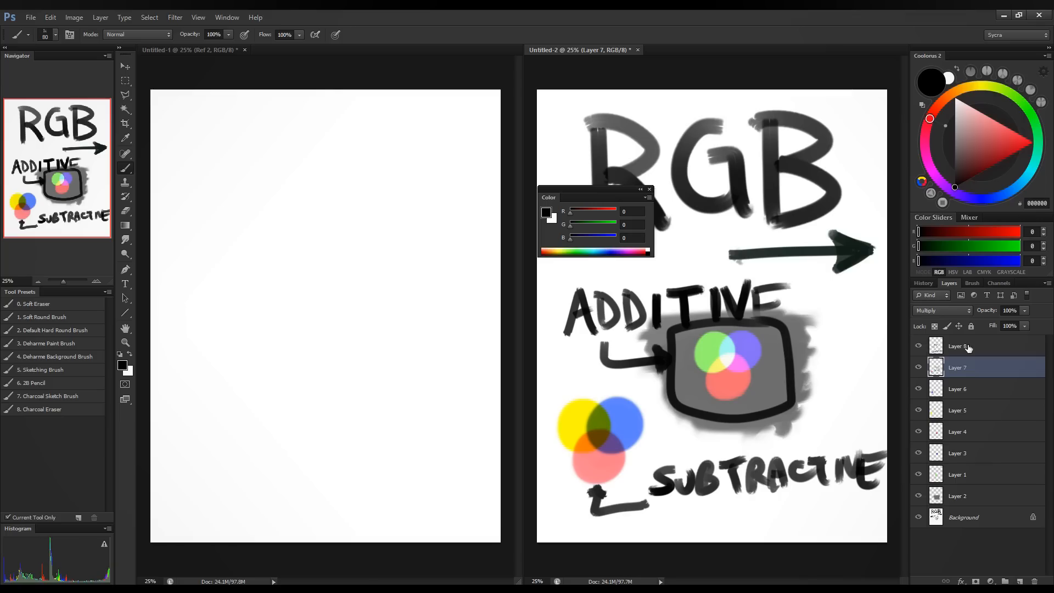
pyautogui.hotkey('alt', ']')
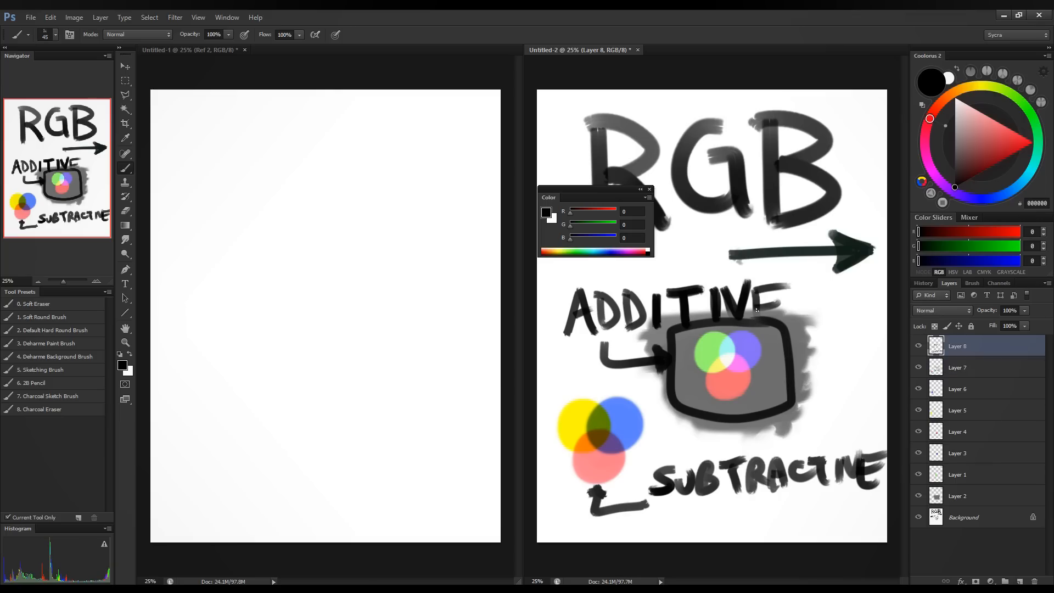
pyautogui.moveTo(752, 297)
pyautogui.mouseDown()
pyautogui.moveTo(763, 320)
pyautogui.moveTo(792, 315)
pyautogui.mouseUp()
# Delete all layers above the background and fill the background with white.
pyautogui.keyDown('shift'); pyautogui.click(983, 496); pyautogui.keyUp('shift')
pyautogui.press('Delete')
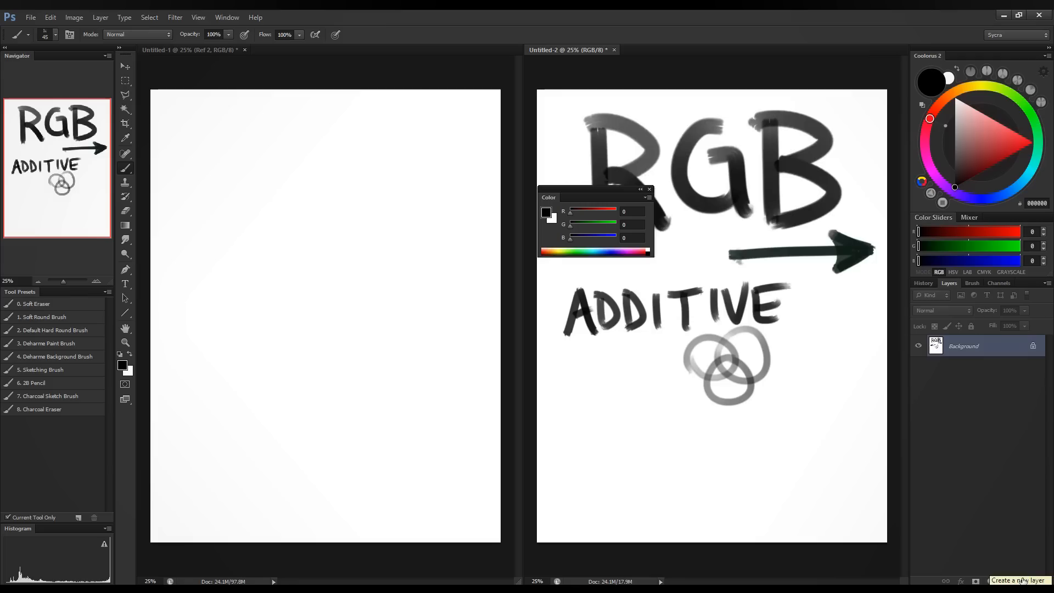
pyautogui.hotkey('ctrl', 'BackSpace')
# Move the floating Color panel between the two documents and add a new empty layer.
pyautogui.moveTo(595, 186); pyautogui.dragTo(491, 134)
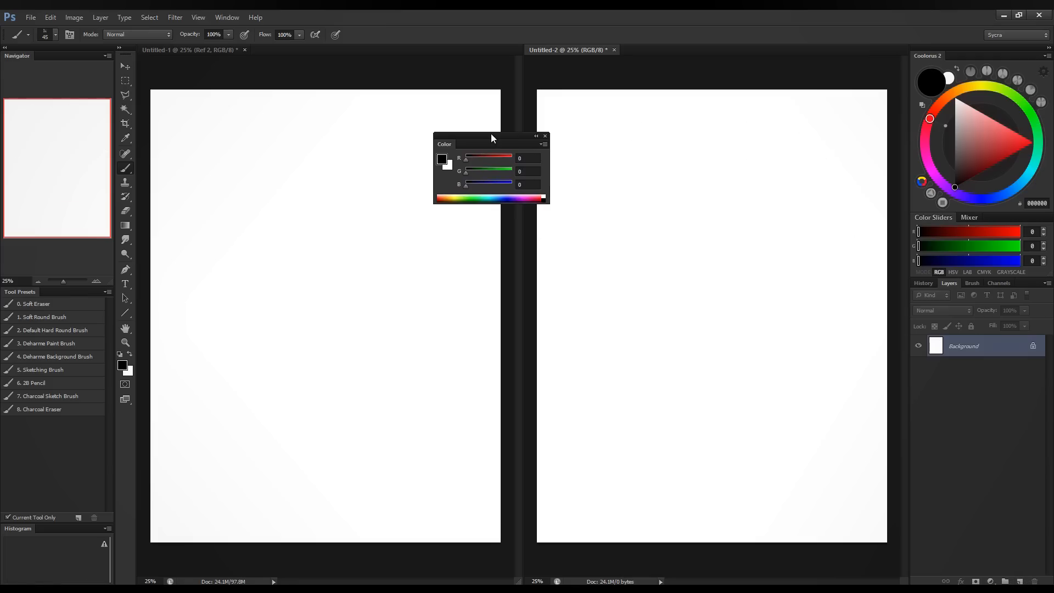
pyautogui.click(1017, 580)
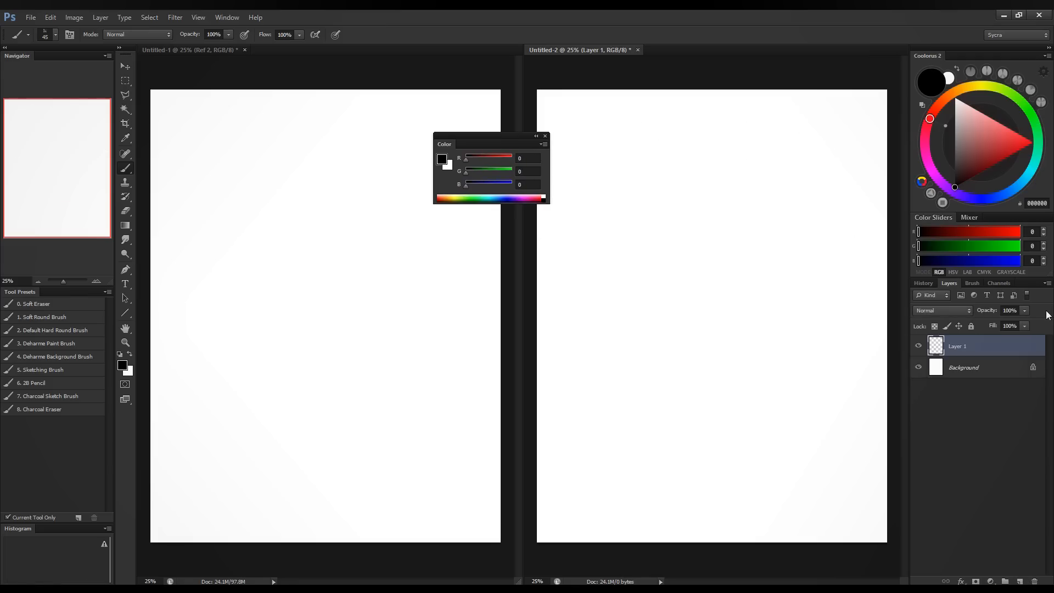
pyautogui.moveTo(612, 148)
pyautogui.mouseDown()
pyautogui.moveTo(614, 186)
pyautogui.moveTo(646, 189)
pyautogui.mouseUp()
pyautogui.moveTo(654, 149)
pyautogui.mouseDown()
pyautogui.moveTo(656, 185)
pyautogui.moveTo(676, 153)
pyautogui.moveTo(702, 188)
pyautogui.mouseUp()
pyautogui.moveTo(723, 147)
pyautogui.mouseDown()
pyautogui.moveTo(725, 189)
pyautogui.moveTo(725, 164)
pyautogui.mouseUp()
pyautogui.moveTo(727, 165)
pyautogui.mouseDown()
pyautogui.moveTo(752, 189)
pyautogui.moveTo(779, 144)
pyautogui.moveTo(797, 184)
pyautogui.mouseUp()
pyautogui.moveTo(769, 169)
pyautogui.mouseDown()
pyautogui.moveTo(807, 160)
pyautogui.moveTo(839, 186)
pyautogui.moveTo(833, 141)
pyautogui.mouseUp()
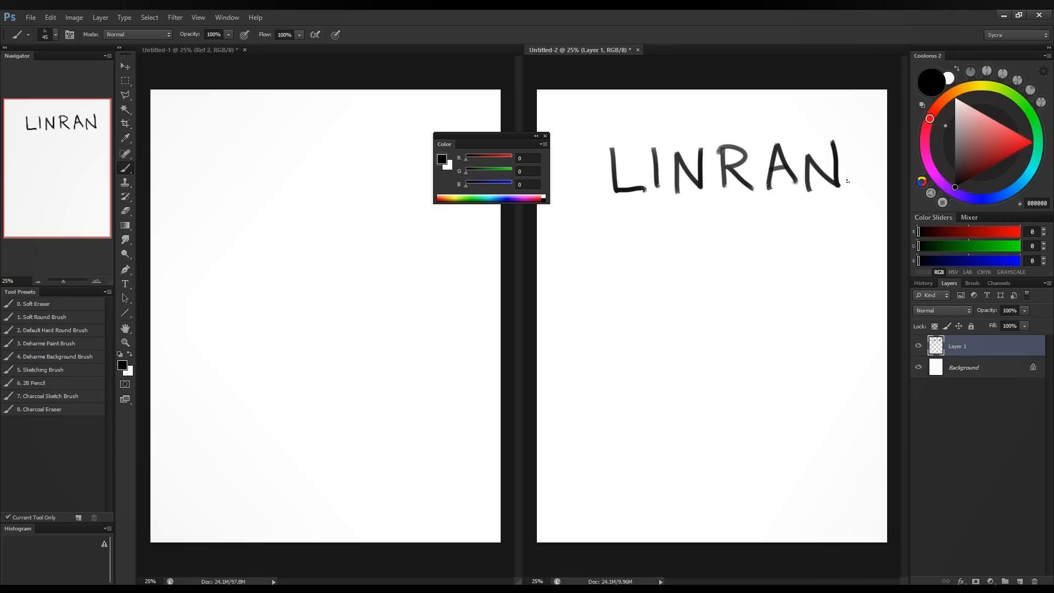
pyautogui.moveTo(612, 200); pyautogui.dragTo(856, 201)
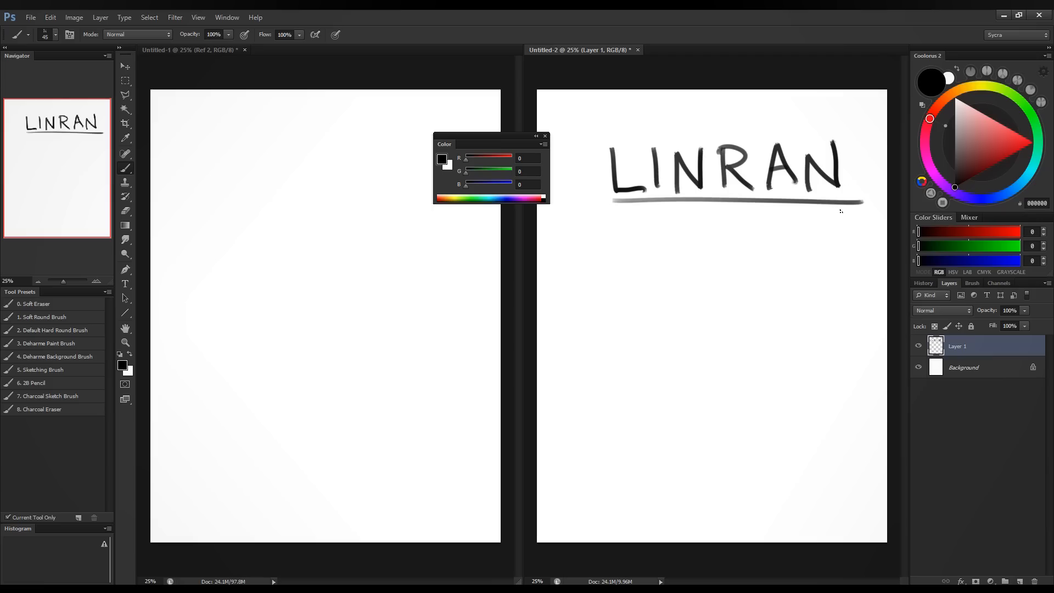
pyautogui.hotkey('ctrl', 'alt', 'z')
pyautogui.hotkey('ctrl', 'alt', 'z')
pyautogui.hotkey('ctrl', 'alt', 'z')
pyautogui.hotkey('ctrl', 'alt', 'z')
pyautogui.hotkey('ctrl', 'alt', 'z')
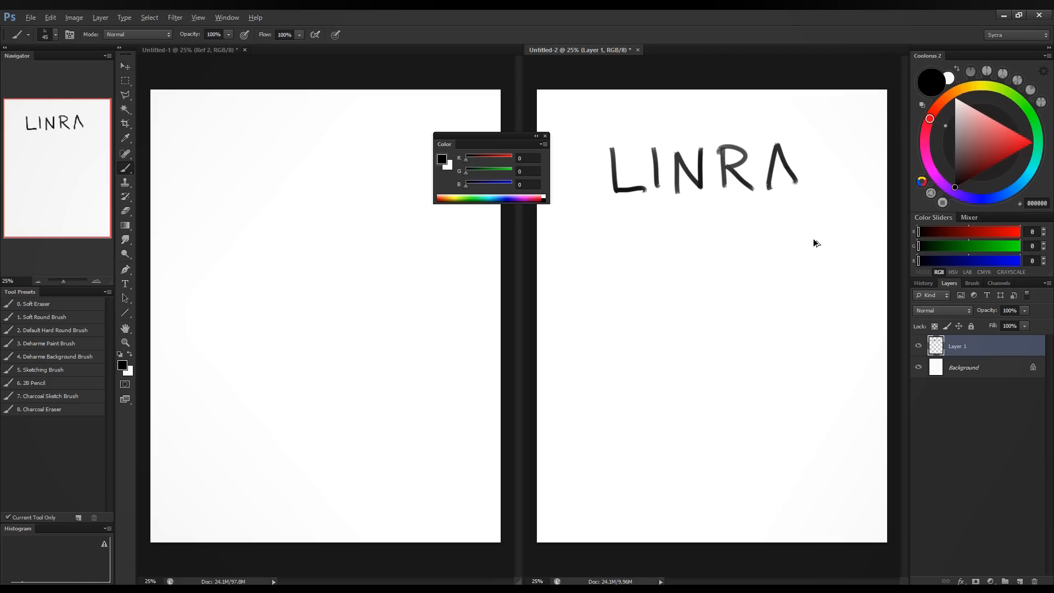
pyautogui.hotkey('ctrl', 'alt', 'z')
pyautogui.hotkey('ctrl', 'alt', 'z')
pyautogui.hotkey('ctrl', 'alt', 'z')
pyautogui.hotkey('ctrl', 'alt', 'z')
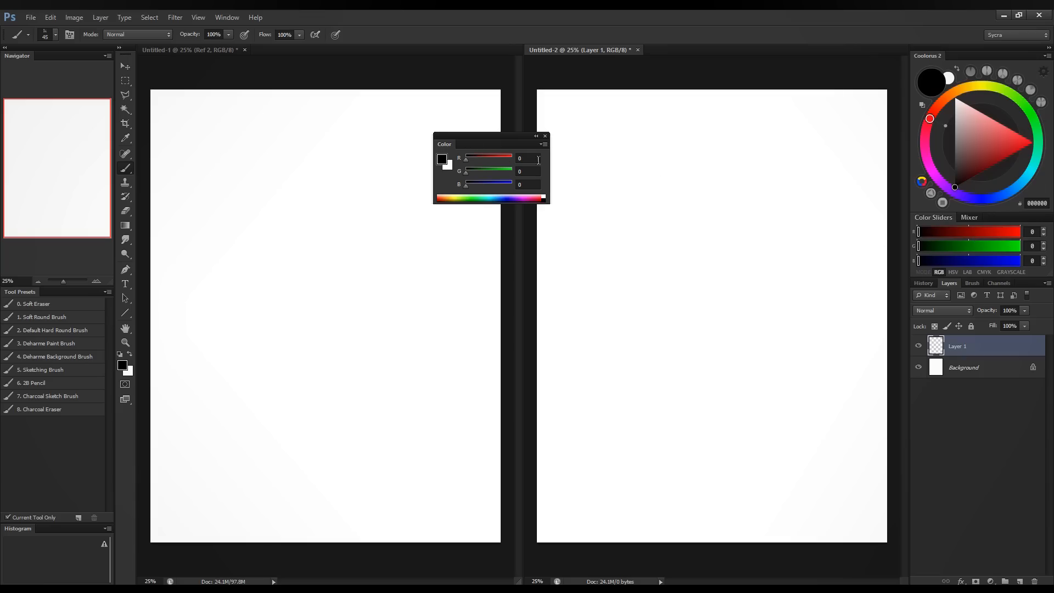
# Move the Color panel clear of the canvas and draw three stacked horizontal bars labelled R, G and B.
pyautogui.moveTo(510, 137); pyautogui.dragTo(475, 64)
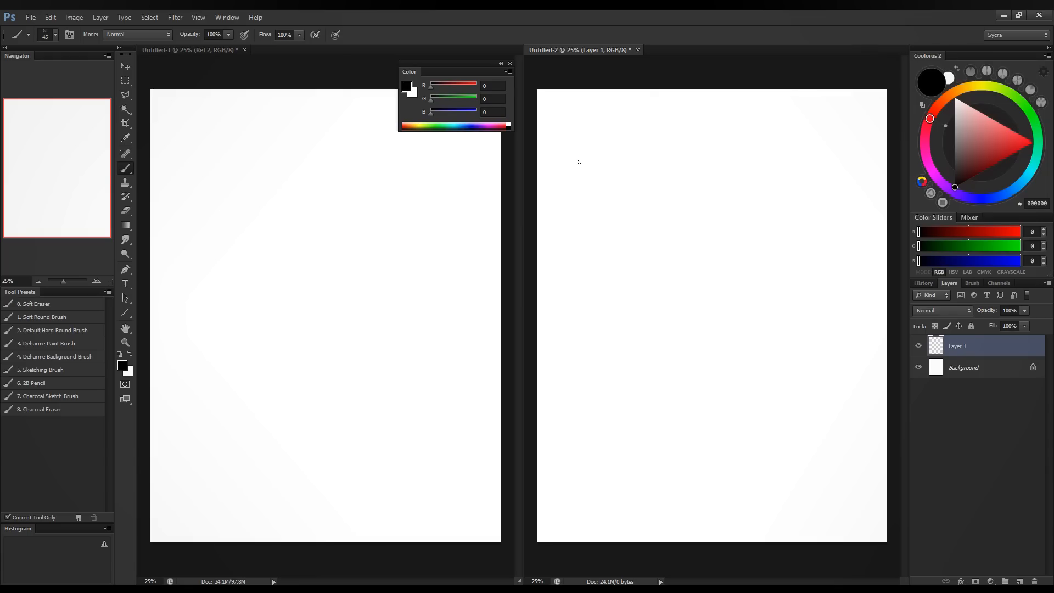
pyautogui.moveTo(569, 158)
pyautogui.mouseDown()
pyautogui.moveTo(571, 190)
pyautogui.moveTo(600, 186)
pyautogui.moveTo(576, 231)
pyautogui.moveTo(596, 234)
pyautogui.moveTo(578, 279)
pyautogui.mouseUp()
pyautogui.moveTo(570, 248)
pyautogui.mouseDown()
pyautogui.moveTo(585, 250)
pyautogui.moveTo(576, 277)
pyautogui.moveTo(686, 238)
pyautogui.moveTo(821, 240)
pyautogui.mouseUp()
pyautogui.moveTo(610, 278)
pyautogui.mouseDown()
pyautogui.moveTo(834, 272)
pyautogui.moveTo(822, 241)
pyautogui.mouseUp()
pyautogui.moveTo(604, 204)
pyautogui.mouseDown()
pyautogui.moveTo(608, 232)
pyautogui.moveTo(823, 228)
pyautogui.moveTo(818, 198)
pyautogui.moveTo(601, 206)
pyautogui.mouseUp()
pyautogui.moveTo(605, 159)
pyautogui.mouseDown()
pyautogui.moveTo(606, 186)
pyautogui.moveTo(835, 180)
pyautogui.moveTo(732, 155)
pyautogui.moveTo(826, 157)
pyautogui.moveTo(822, 148)
pyautogui.moveTo(599, 158)
pyautogui.mouseUp()
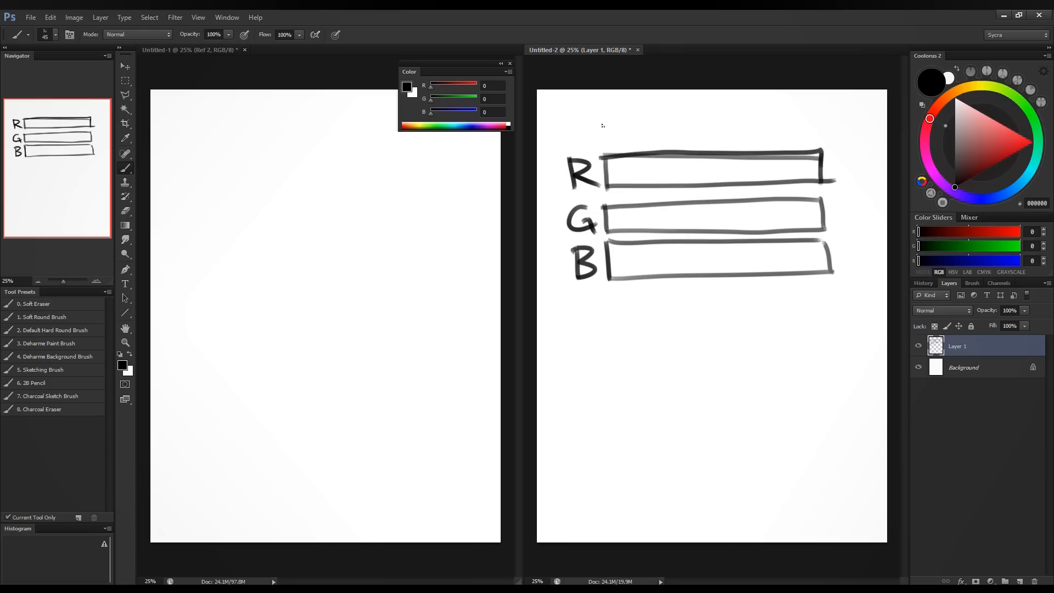
# Letter DARK above the left end of the bars and LIGHT above the right end, each with a downward arrow.
pyautogui.moveTo(594, 108)
pyautogui.mouseDown()
pyautogui.moveTo(597, 146)
pyautogui.moveTo(603, 134)
pyautogui.mouseUp()
pyautogui.moveTo(570, 98); pyautogui.dragTo(570, 109)
pyautogui.moveTo(578, 111); pyautogui.dragTo(591, 104)
pyautogui.moveTo(593, 100); pyautogui.dragTo(592, 111)
pyautogui.moveTo(591, 100); pyautogui.dragTo(602, 110)
pyautogui.moveTo(610, 100); pyautogui.dragTo(613, 109)
pyautogui.moveTo(817, 117); pyautogui.dragTo(821, 143)
pyautogui.moveTo(799, 100); pyautogui.dragTo(812, 110)
pyautogui.moveTo(822, 103); pyautogui.dragTo(826, 112)
pyautogui.moveTo(826, 107); pyautogui.dragTo(839, 112)
pyautogui.moveTo(835, 102)
pyautogui.mouseDown()
pyautogui.moveTo(848, 100)
pyautogui.moveTo(843, 113)
pyautogui.mouseUp()
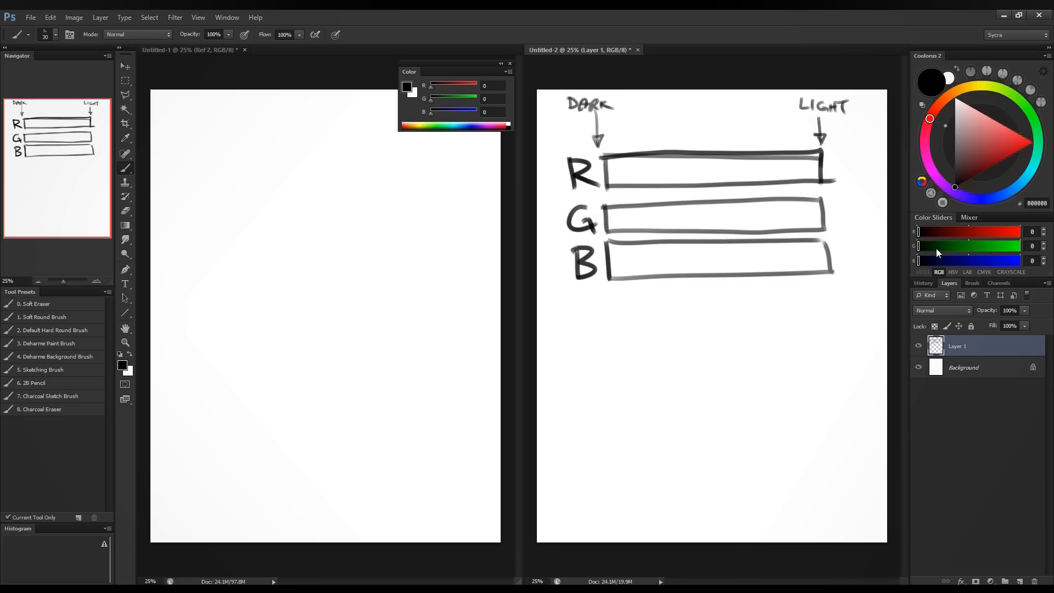
pyautogui.moveTo(921, 228); pyautogui.dragTo(911, 225)
pyautogui.moveTo(607, 155)
pyautogui.mouseDown()
pyautogui.moveTo(608, 182)
pyautogui.moveTo(607, 167)
pyautogui.mouseUp()
pyautogui.moveTo(609, 204); pyautogui.dragTo(610, 279)
pyautogui.moveTo(609, 185); pyautogui.dragTo(609, 155)
pyautogui.hotkey('ctrl', 'alt', 'z')
pyautogui.hotkey('ctrl', 'alt', 'z')
pyautogui.hotkey('ctrl', 'alt', 'z')
pyautogui.hotkey('ctrl', 'alt', 'z')
pyautogui.hotkey('ctrl', 'alt', 'z')
pyautogui.hotkey('ctrl', 'alt', 'z')
pyautogui.hotkey('ctrl', 'alt', 'z')
# On a new layer, paint a red F70000 mark at the dark end of the R bar, and add another empty layer above it.
pyautogui.click(1019, 581)
pyautogui.click(1030, 144)
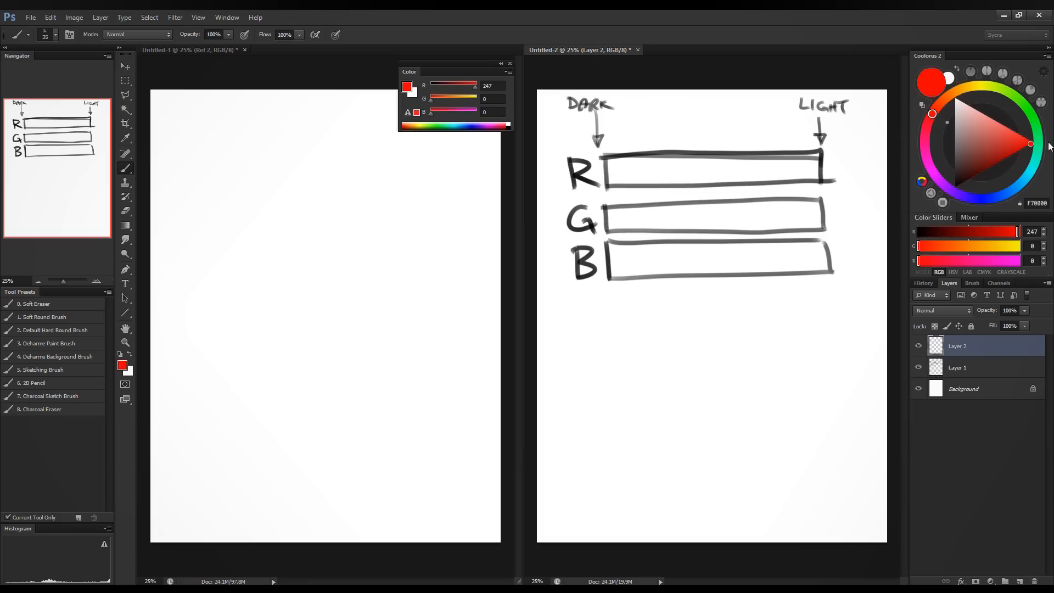
pyautogui.moveTo(608, 159)
pyautogui.mouseDown()
pyautogui.moveTo(609, 185)
pyautogui.moveTo(608, 159)
pyautogui.mouseUp()
pyautogui.click(1020, 581)
pyautogui.click(952, 370)
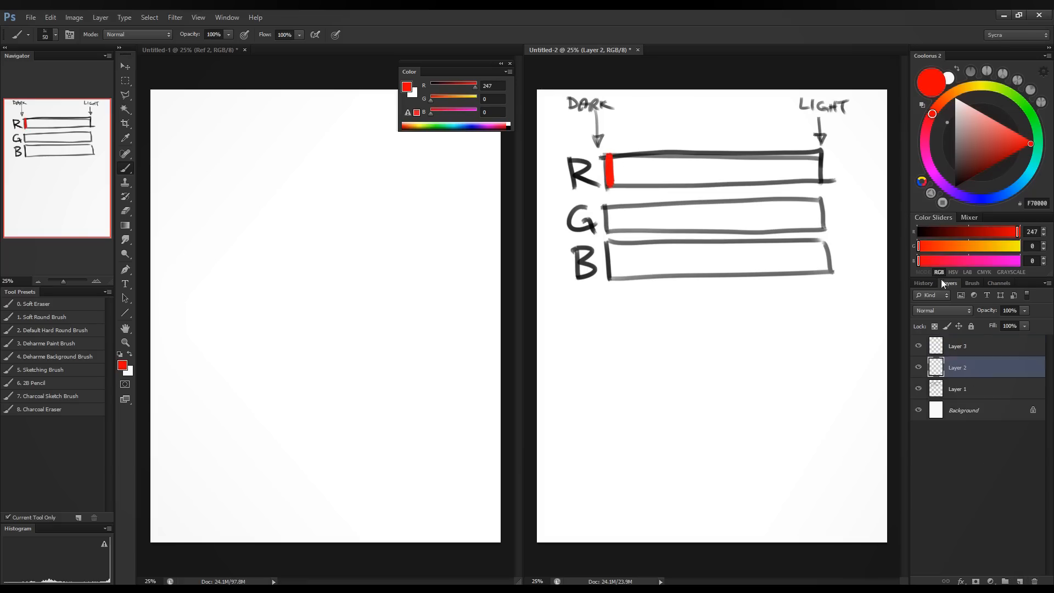
# Mark the dark end of the G bar in green 00F702 on Layer 2, and that of the B bar in blue 0F00F7 on a new layer.
pyautogui.click(1031, 115)
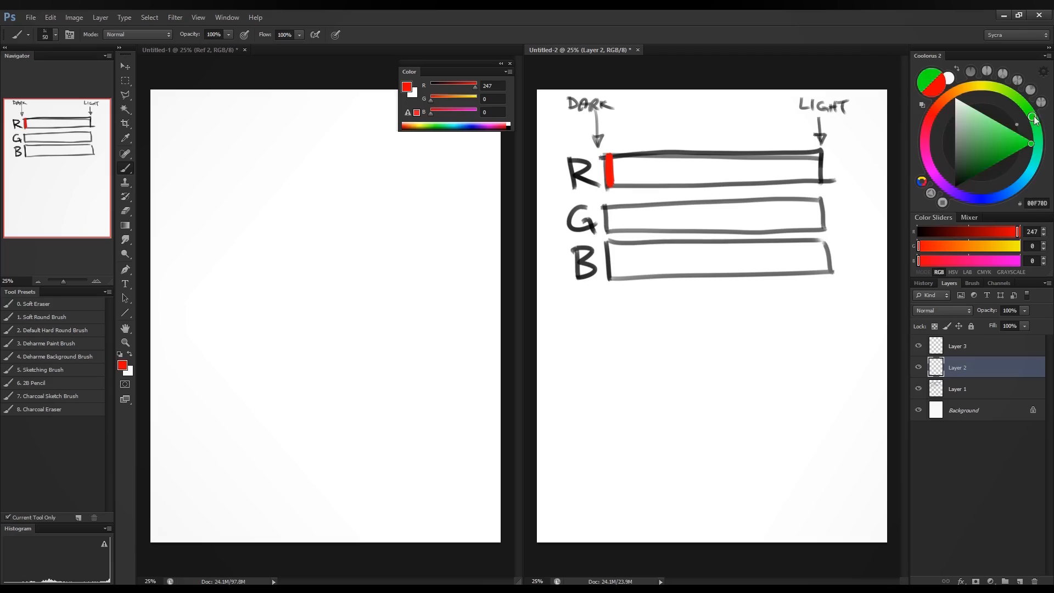
pyautogui.moveTo(610, 209)
pyautogui.mouseDown()
pyautogui.moveTo(609, 232)
pyautogui.moveTo(609, 207)
pyautogui.mouseUp()
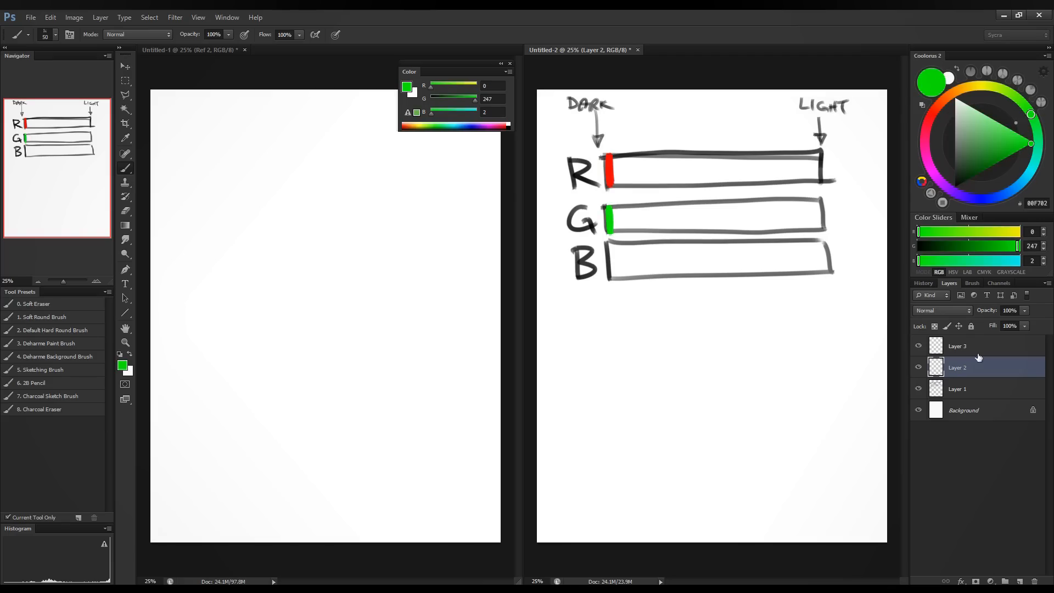
pyautogui.click(1019, 580)
pyautogui.click(977, 198)
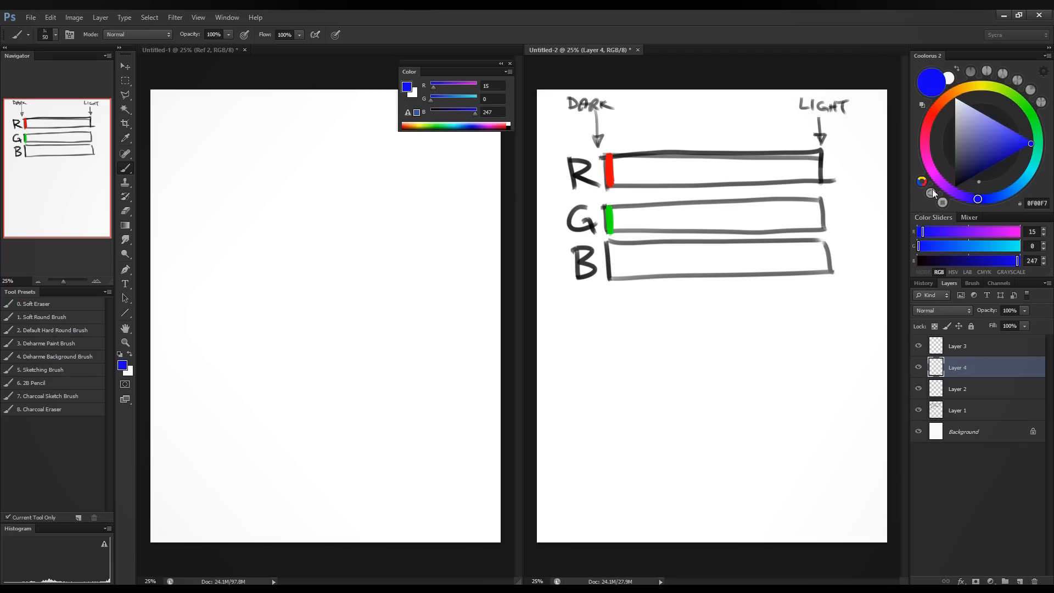
pyautogui.moveTo(612, 242)
pyautogui.mouseDown()
pyautogui.moveTo(612, 281)
pyautogui.moveTo(613, 264)
pyautogui.mouseUp()
# Paint a small vertical black block below the dark end of the B bar using the default foreground colour.
pyautogui.press('d')
pyautogui.moveTo(605, 327)
pyautogui.mouseDown()
pyautogui.moveTo(608, 362)
pyautogui.moveTo(606, 316)
pyautogui.moveTo(610, 365)
pyautogui.moveTo(606, 315)
pyautogui.moveTo(601, 364)
pyautogui.mouseUp()
pyautogui.moveTo(606, 316); pyautogui.dragTo(609, 316)
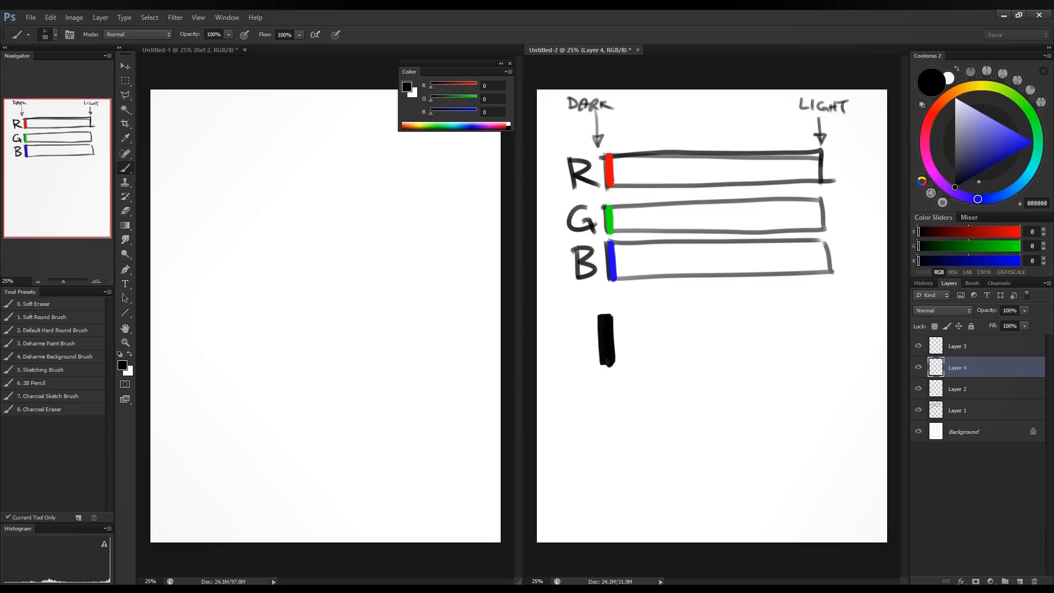
pyautogui.moveTo(622, 146)
pyautogui.mouseDown()
pyautogui.moveTo(586, 169)
pyautogui.moveTo(619, 147)
pyautogui.mouseUp()
pyautogui.hotkey('ctrl', 'z')
pyautogui.moveTo(608, 202)
pyautogui.mouseDown()
pyautogui.moveTo(622, 228)
pyautogui.moveTo(593, 215)
pyautogui.moveTo(624, 279)
pyautogui.mouseUp()
pyautogui.hotkey('ctrl', 'z')
pyautogui.hotkey('ctrl', 'z')
# Write 0% beside the DARK arrow and 100% beside the LIGHT arrow, and select Layer 3.
pyautogui.moveTo(610, 117); pyautogui.dragTo(623, 129)
pyautogui.moveTo(628, 123); pyautogui.dragTo(630, 125)
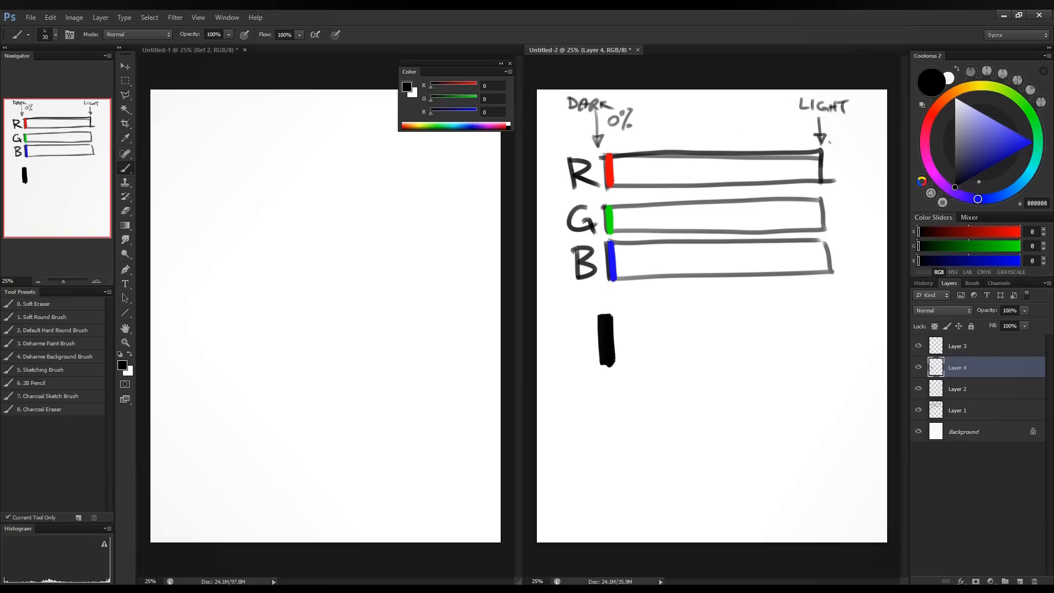
pyautogui.moveTo(839, 119); pyautogui.dragTo(839, 134)
pyautogui.moveTo(849, 120); pyautogui.dragTo(857, 121)
pyautogui.moveTo(867, 119); pyautogui.dragTo(866, 134)
pyautogui.moveTo(872, 128); pyautogui.dragTo(874, 131)
pyautogui.click(974, 348)
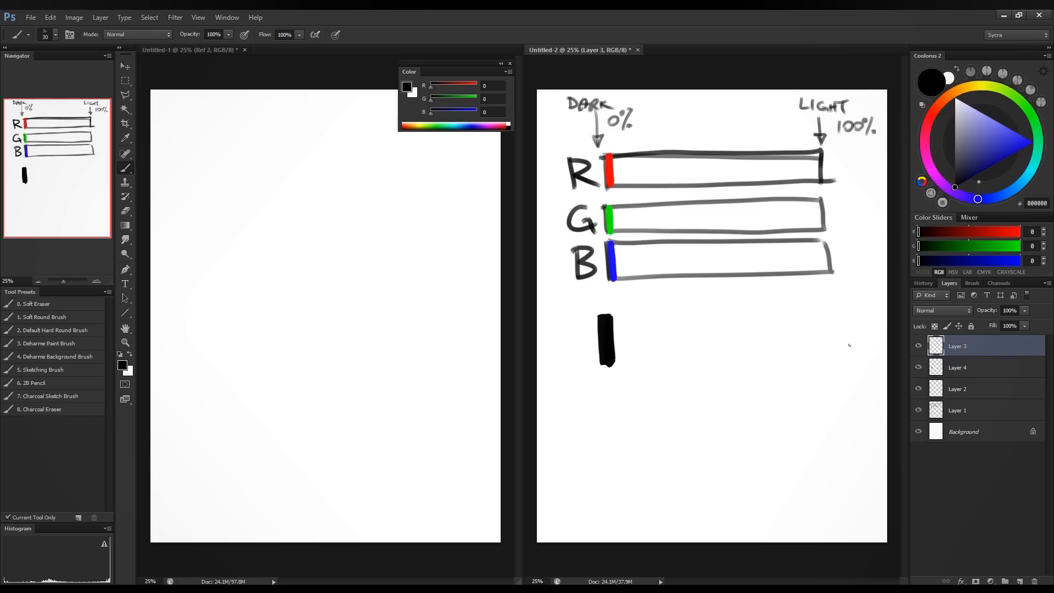
# Find the layer holding the red mark by checking Layer 3, Layer 4 and Layer 2.
pyautogui.press('v')
pyautogui.moveTo(619, 179); pyautogui.dragTo(763, 179)
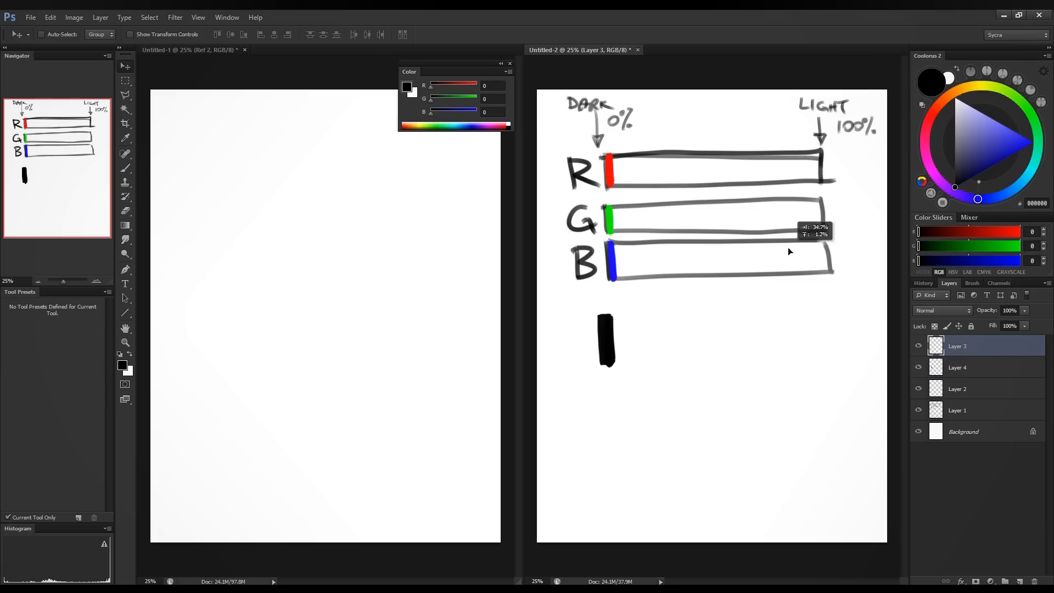
pyautogui.click(966, 366)
pyautogui.click(918, 367)
pyautogui.click(918, 368)
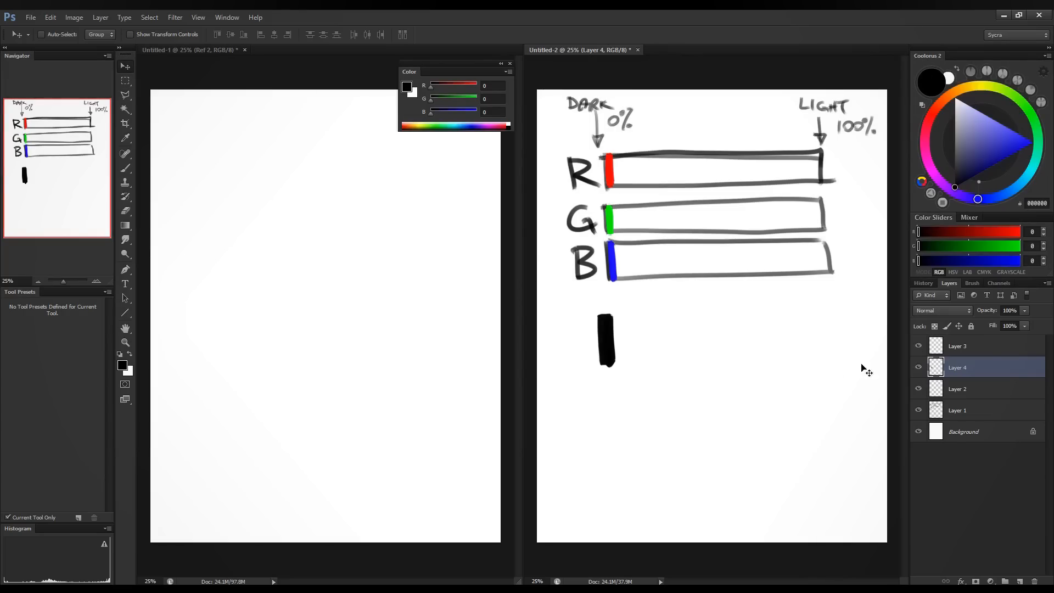
pyautogui.click(918, 388)
pyautogui.click(918, 388)
# Cut the red mark out of Layer 2 onto its own layer and move it to the light end of the R bar.
pyautogui.click(958, 388)
pyautogui.press('m')
pyautogui.moveTo(591, 151); pyautogui.dragTo(643, 199)
pyautogui.hotkey('ctrl', 'x')
pyautogui.hotkey('ctrl', 'v')
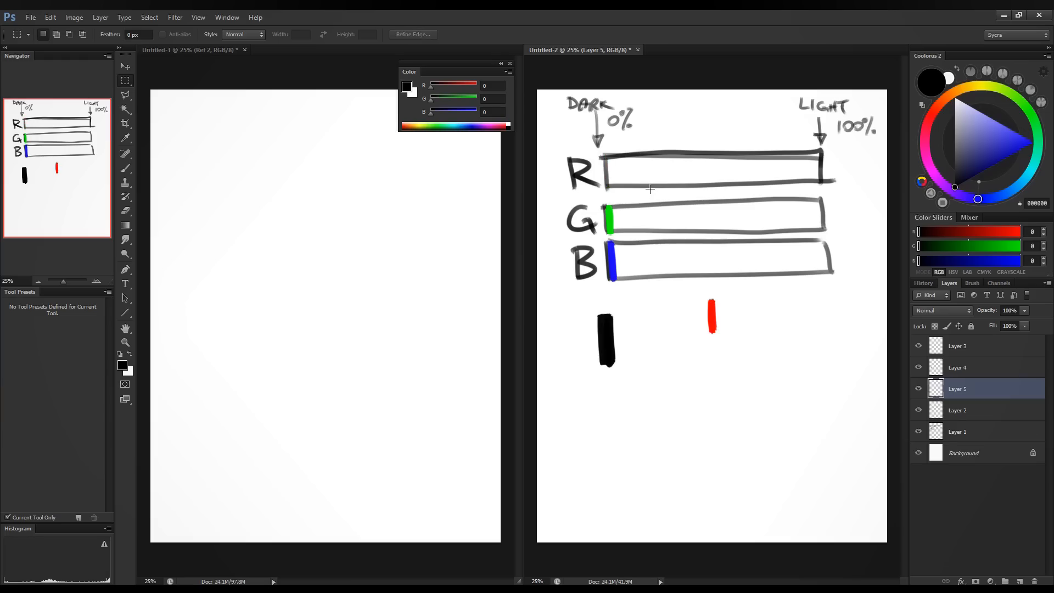
pyautogui.press('v')
pyautogui.moveTo(728, 307); pyautogui.dragTo(838, 164)
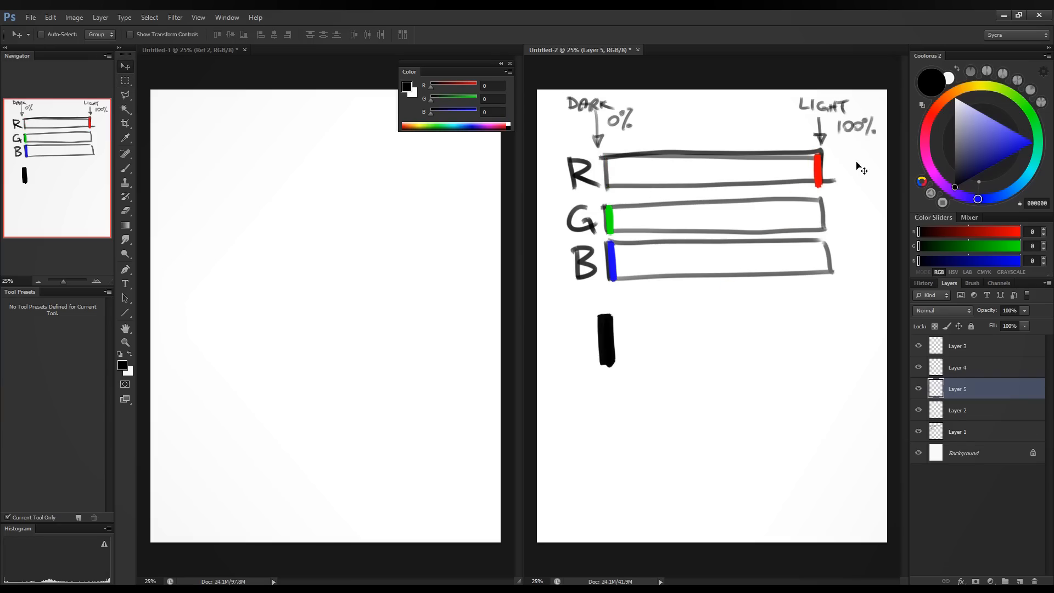
# Cut the blue mark out of Layer 4 onto its own layer and move it to the light end of the B bar.
pyautogui.click(958, 369)
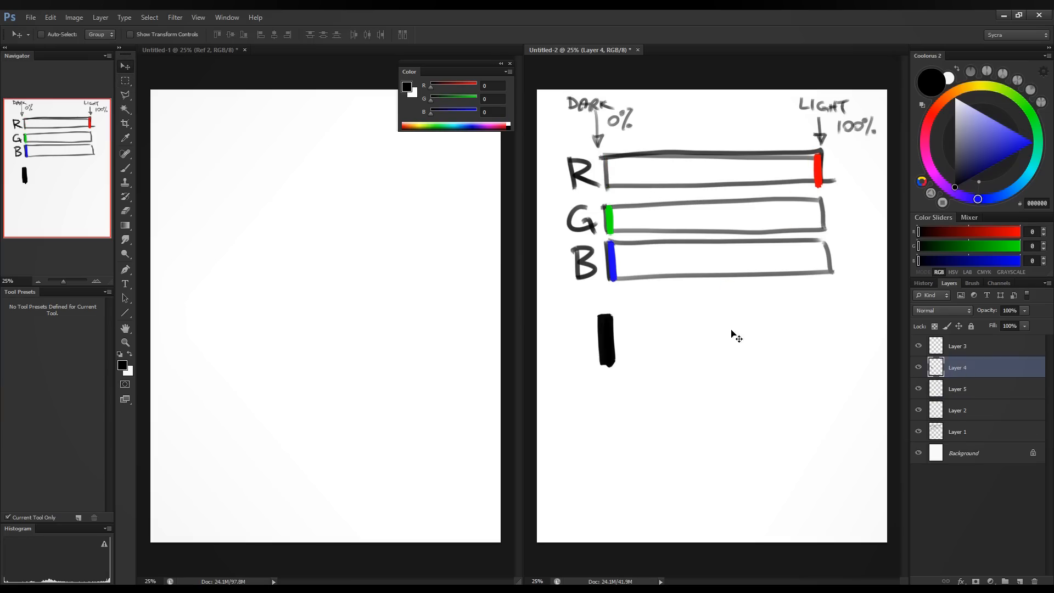
pyautogui.moveTo(688, 285); pyautogui.dragTo(834, 288)
pyautogui.hotkey('ctrl', 'z')
pyautogui.press('m')
pyautogui.moveTo(596, 244); pyautogui.dragTo(620, 283)
pyautogui.hotkey('ctrl', 'x')
pyautogui.hotkey('ctrl', 'v')
pyautogui.press('v')
pyautogui.moveTo(718, 301); pyautogui.dragTo(829, 242)
# Place Layer 2 above Layer 4 and move its green mark to the light end of the G bar.
pyautogui.click(952, 388)
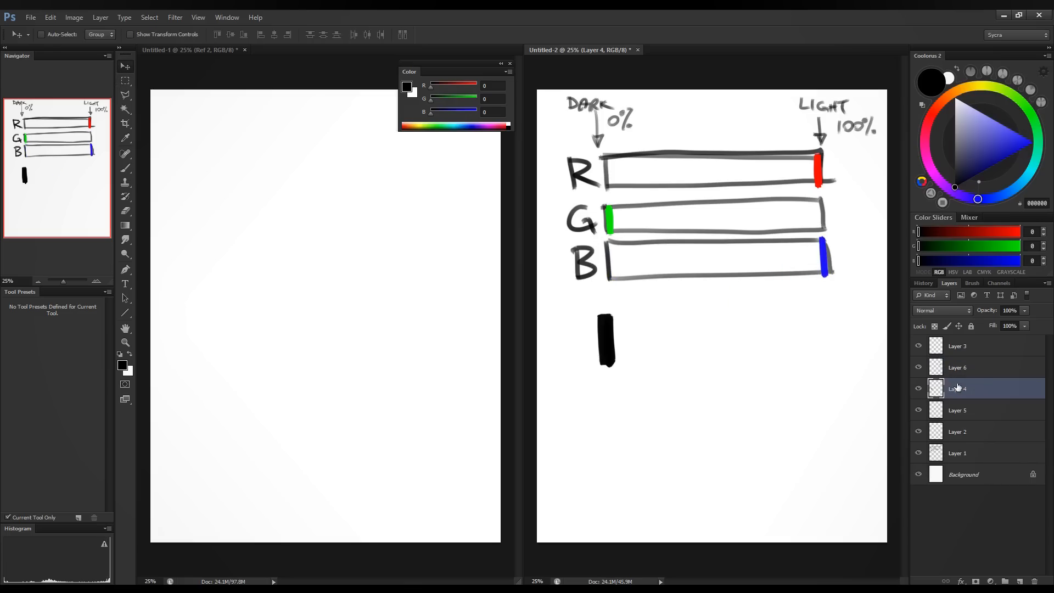
pyautogui.click(918, 410)
pyautogui.click(918, 411)
pyautogui.click(918, 367)
pyautogui.click(918, 367)
pyautogui.click(918, 431)
pyautogui.click(918, 431)
pyautogui.click(955, 432)
pyautogui.moveTo(978, 432); pyautogui.dragTo(975, 380)
pyautogui.moveTo(619, 226)
pyautogui.mouseDown()
pyautogui.moveTo(842, 228)
pyautogui.moveTo(827, 226)
pyautogui.mouseUp()
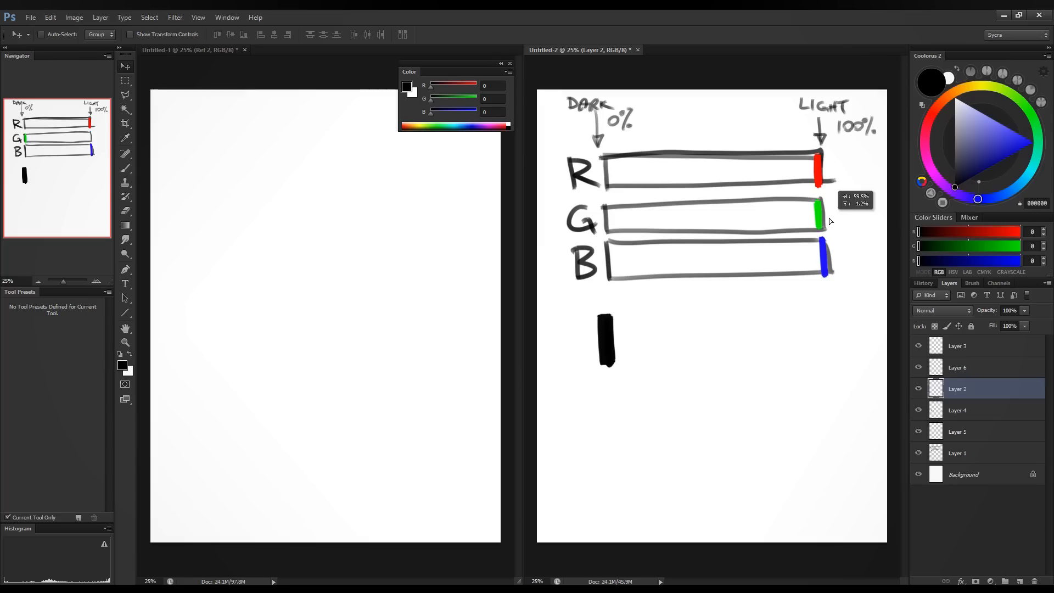
# Select Layer 4 and set the brush colour to white FFFFFF.
pyautogui.click(945, 351)
pyautogui.click(918, 346)
pyautogui.click(918, 345)
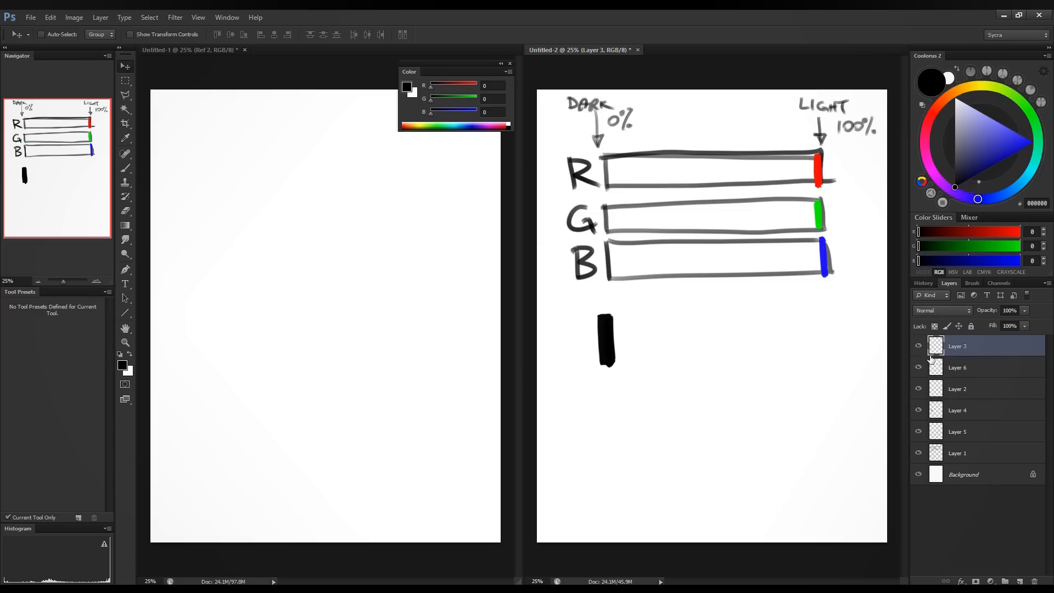
pyautogui.click(918, 410)
pyautogui.click(917, 410)
pyautogui.click(954, 411)
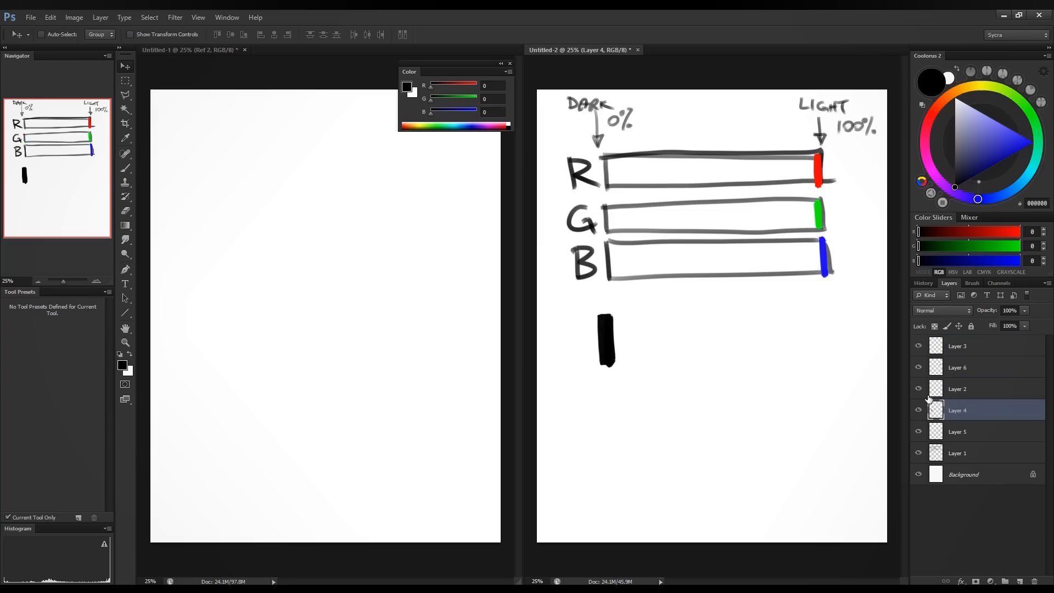
pyautogui.press('b')
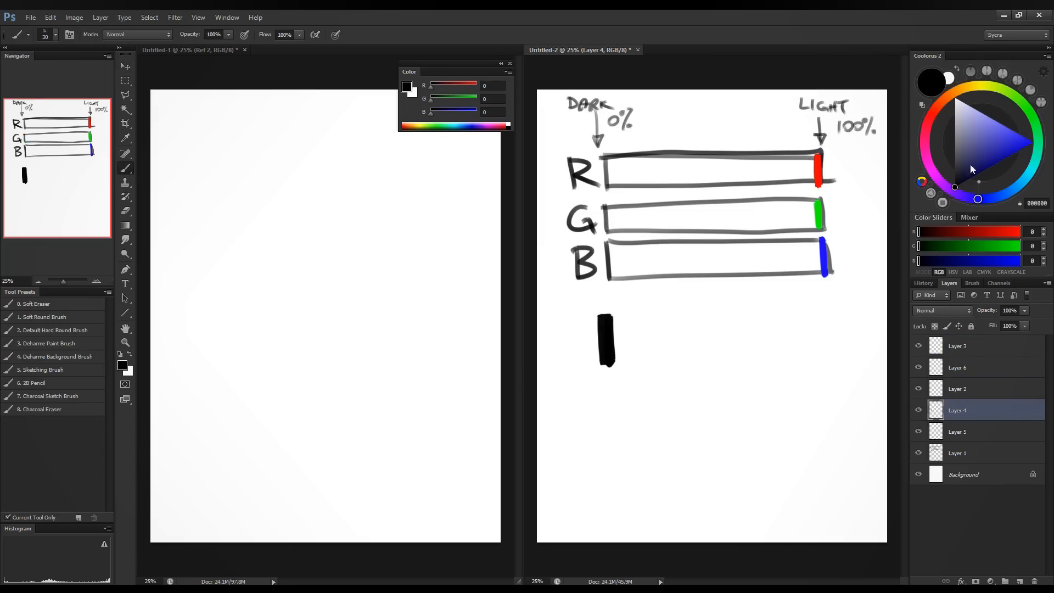
pyautogui.moveTo(967, 187); pyautogui.dragTo(954, 97)
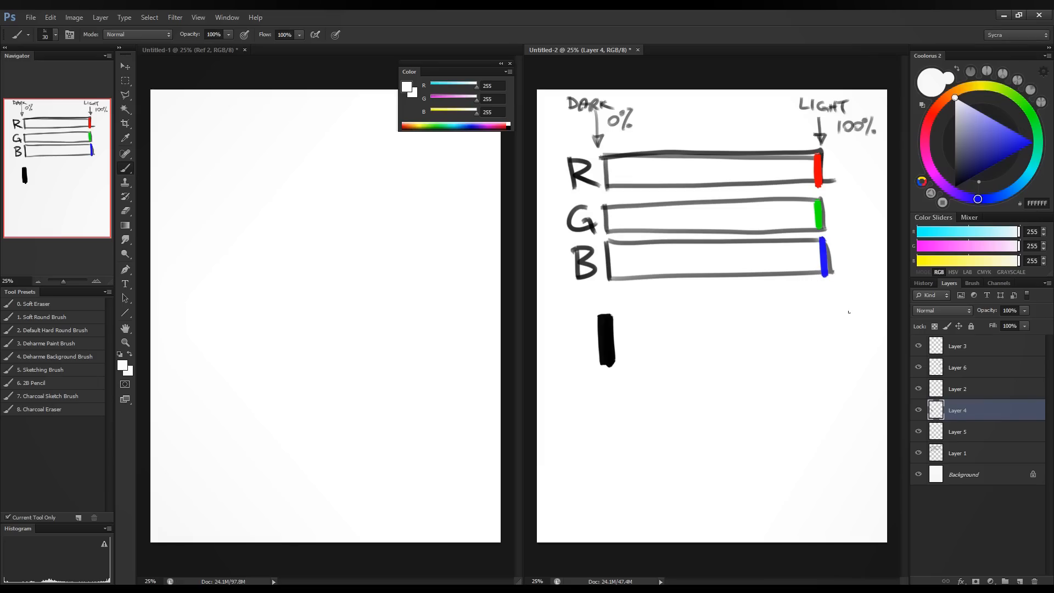
# Fill the Background layer with a light grey of RGB 181, 181, 181.
pyautogui.click(955, 473)
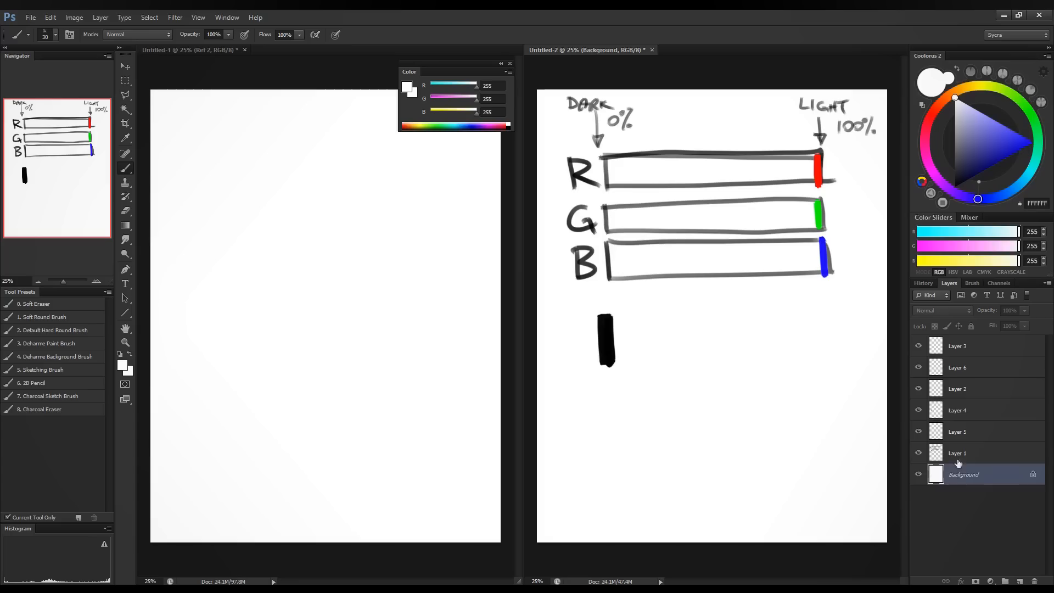
pyautogui.click(955, 123)
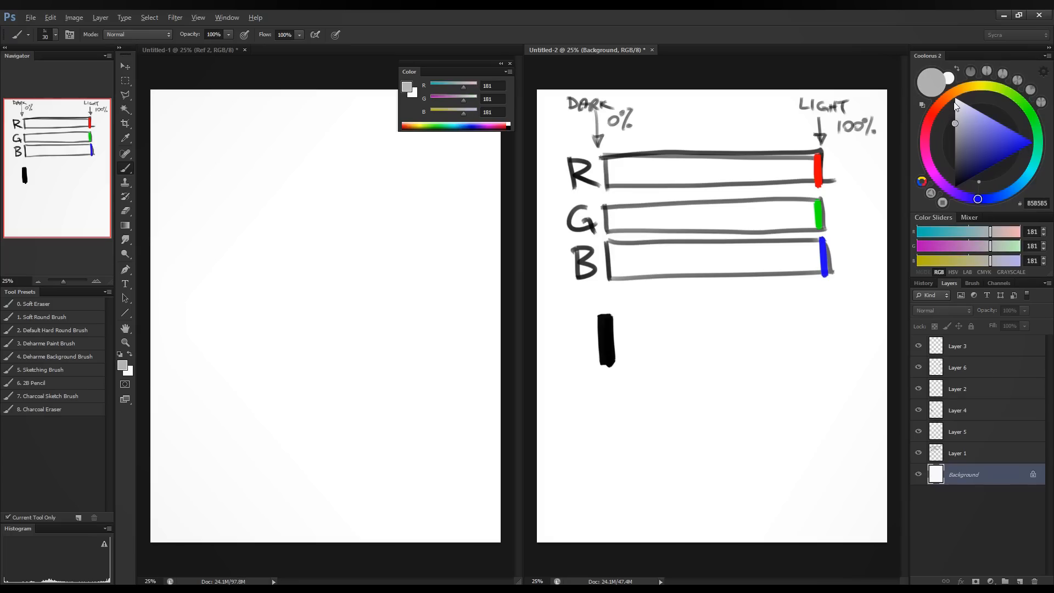
pyautogui.hotkey('alt', 'BackSpace')
# On Layer 3, paint a vertical block in sampled white FBFBFB below the light end of the B bar.
pyautogui.click(963, 350)
pyautogui.keyDown('alt'); pyautogui.click(826, 330); pyautogui.keyUp('alt')
pyautogui.moveTo(826, 313)
pyautogui.mouseDown()
pyautogui.moveTo(818, 356)
pyautogui.moveTo(836, 355)
pyautogui.mouseUp()
# Rename Layer 6 as blue, Layer 2 as green and Layer 4 as red.
pyautogui.click(918, 367)
pyautogui.click(918, 368)
pyautogui.doubleClick(958, 368)
pyautogui.write('blue')
pyautogui.press('Return')
pyautogui.click(918, 388)
pyautogui.click(917, 389)
pyautogui.doubleClick(956, 389)
pyautogui.write('green')
pyautogui.press('Return')
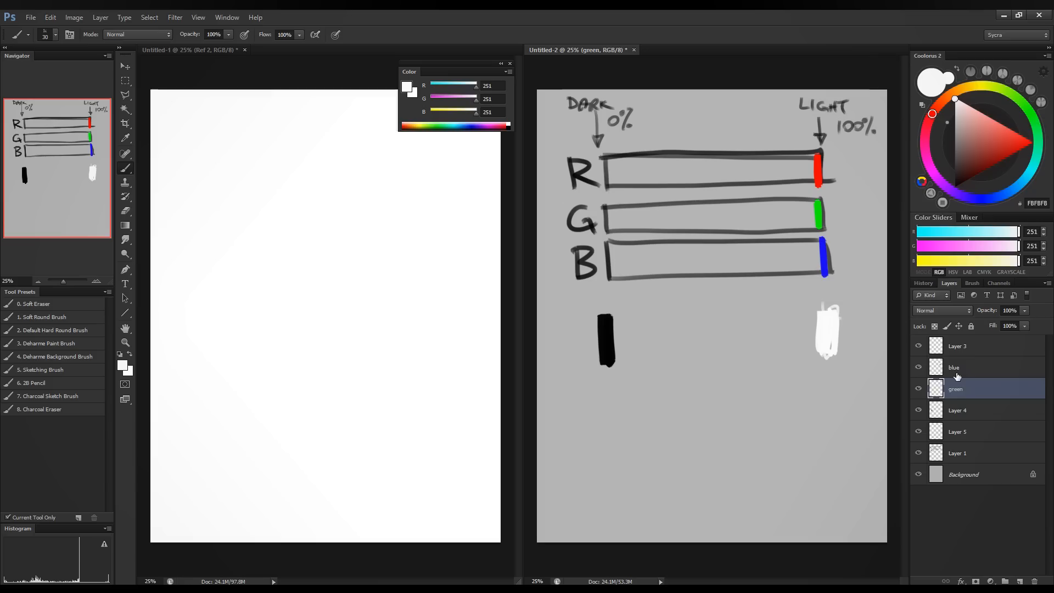
pyautogui.doubleClick(954, 405)
pyautogui.write('red')
pyautogui.press('Return')
# Tidy the stray edges of the white block so that it forms a clean rectangle.
pyautogui.moveTo(828, 337); pyautogui.dragTo(819, 353)
pyautogui.moveTo(825, 314); pyautogui.dragTo(820, 311)
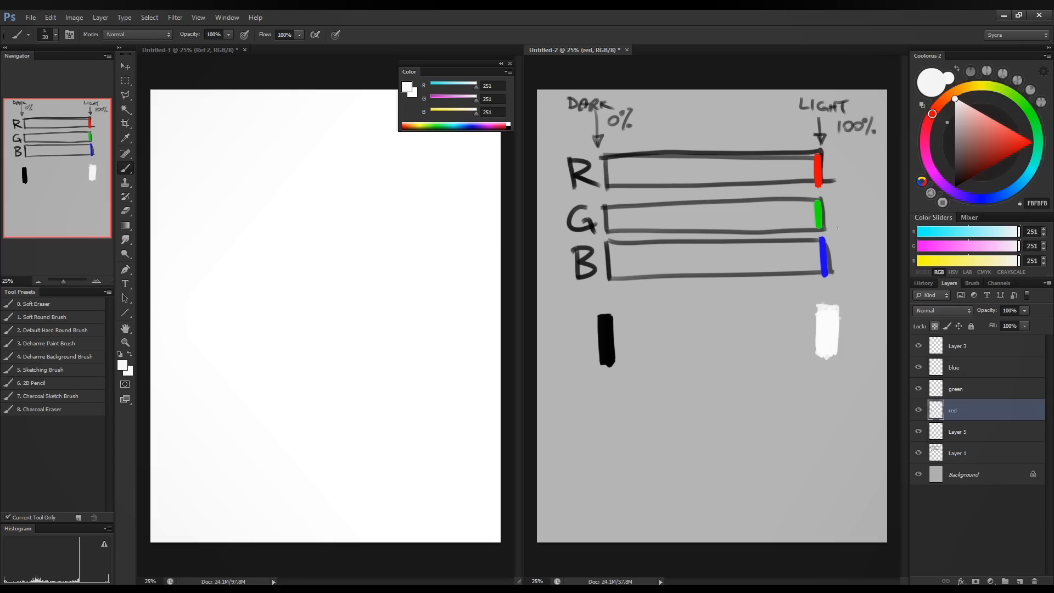
pyautogui.press('v')
pyautogui.moveTo(818, 170); pyautogui.dragTo(732, 167)
pyautogui.hotkey('ctrl', 'z')
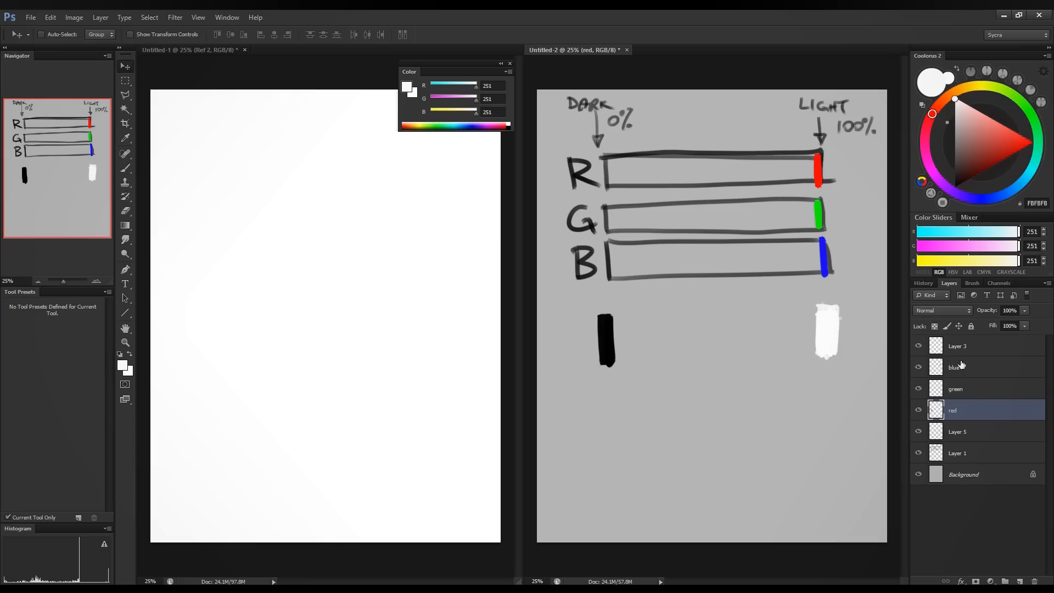
# Transfer the white block from the red layer to a new top layer, reposition it below the B bar's light end, and merge it into Layer 3.
pyautogui.click(918, 409)
pyautogui.click(918, 410)
pyautogui.press('m')
pyautogui.moveTo(807, 302); pyautogui.dragTo(865, 366)
pyautogui.hotkey('ctrl', 'v')
pyautogui.moveTo(976, 408); pyautogui.dragTo(979, 341)
pyautogui.press('v')
pyautogui.moveTo(710, 323); pyautogui.dragTo(829, 345)
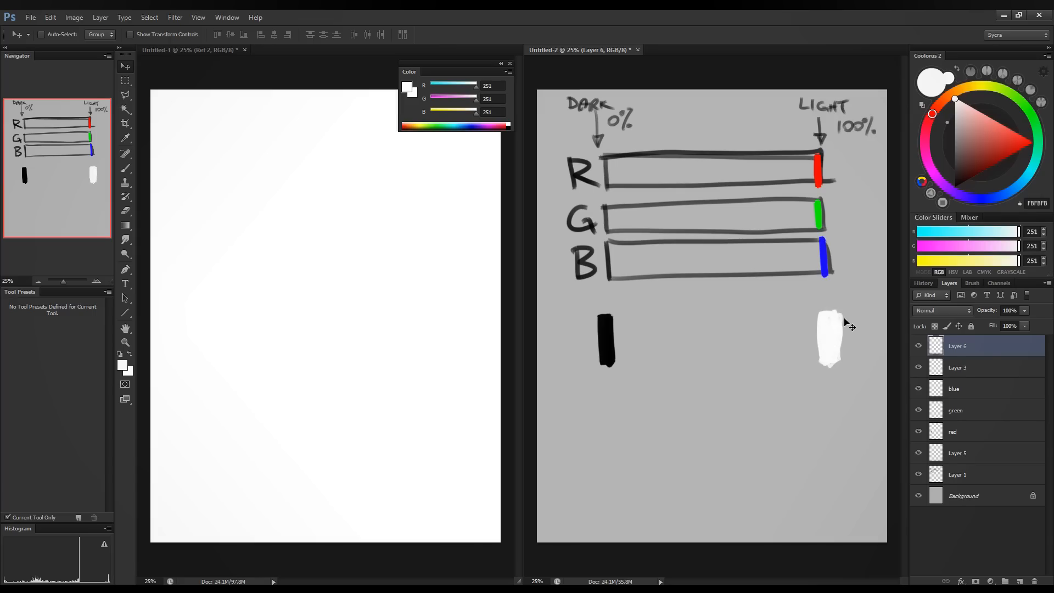
pyautogui.hotkey('ctrl', 'e')
pyautogui.click(968, 415)
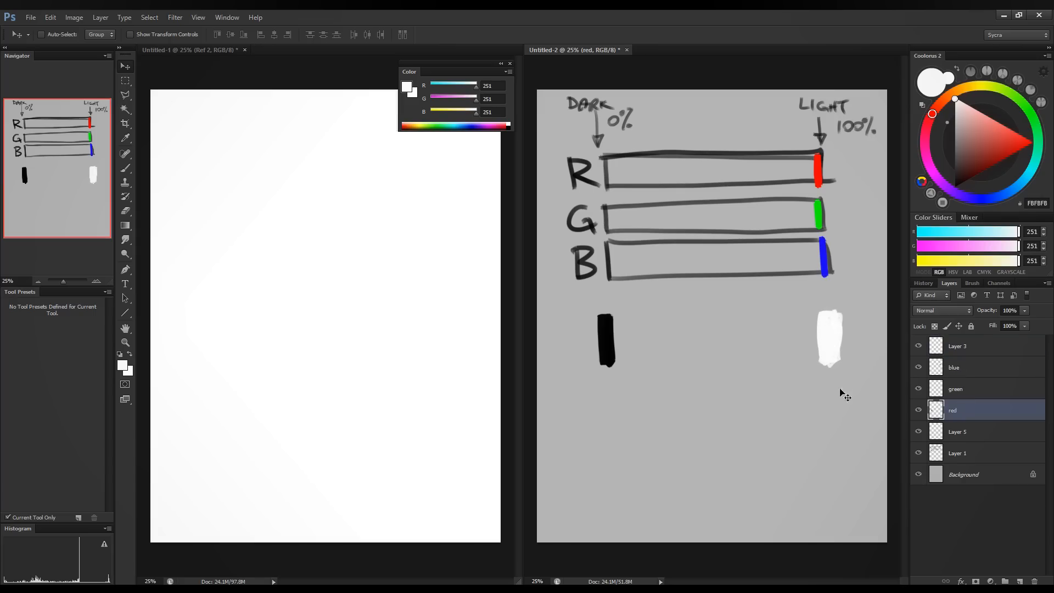
pyautogui.press('b')
pyautogui.press('d')
pyautogui.moveTo(817, 153)
pyautogui.mouseDown()
pyautogui.moveTo(825, 277)
pyautogui.moveTo(817, 137)
pyautogui.mouseUp()
pyautogui.hotkey('ctrl', 'z')
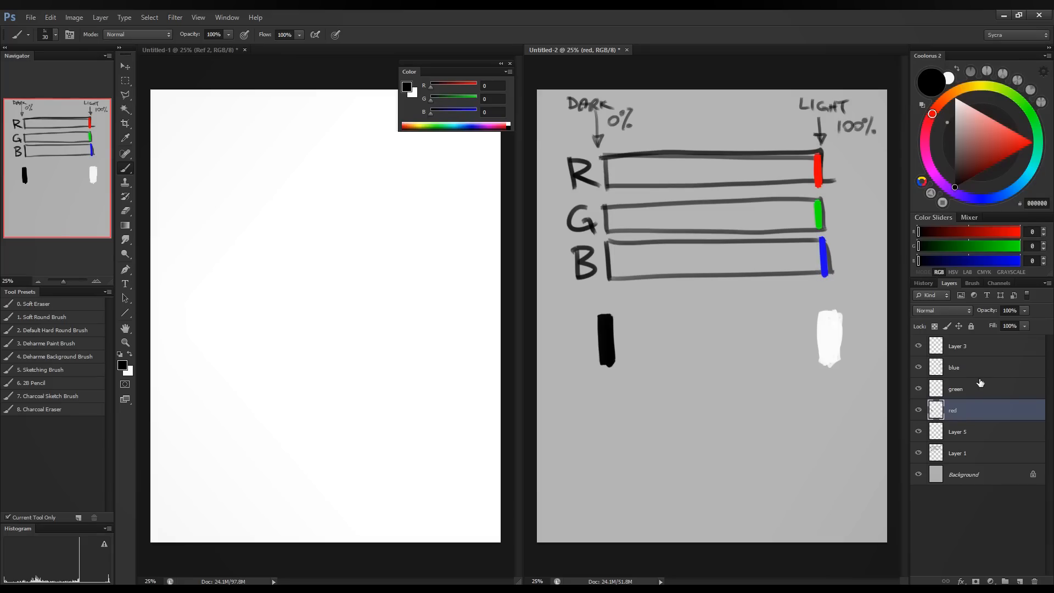
pyautogui.press('v')
pyautogui.moveTo(827, 168); pyautogui.dragTo(765, 173)
pyautogui.hotkey('ctrl', 'z')
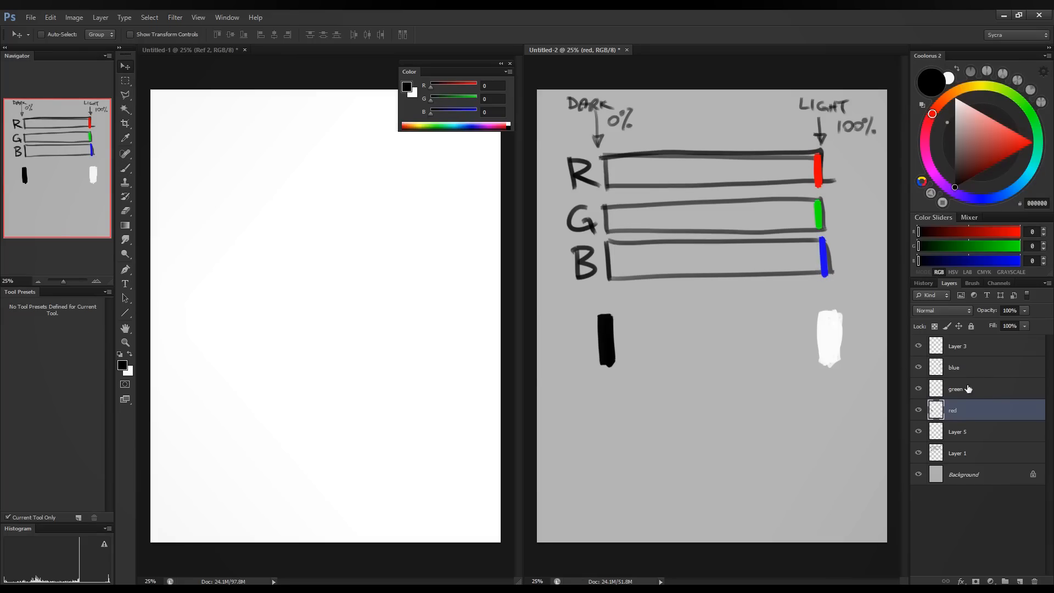
pyautogui.press('m')
pyautogui.moveTo(799, 145); pyautogui.dragTo(841, 183)
pyautogui.click(855, 170)
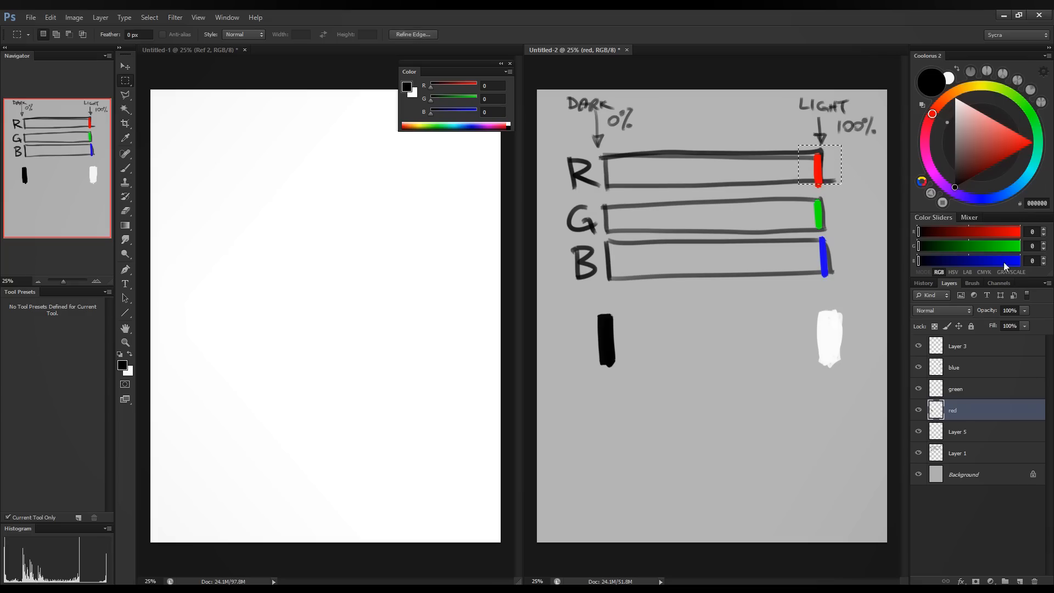
# Mix a light grey foreground colour by setting R to 176, G to 175 and B to 174.
pyautogui.click(1007, 232)
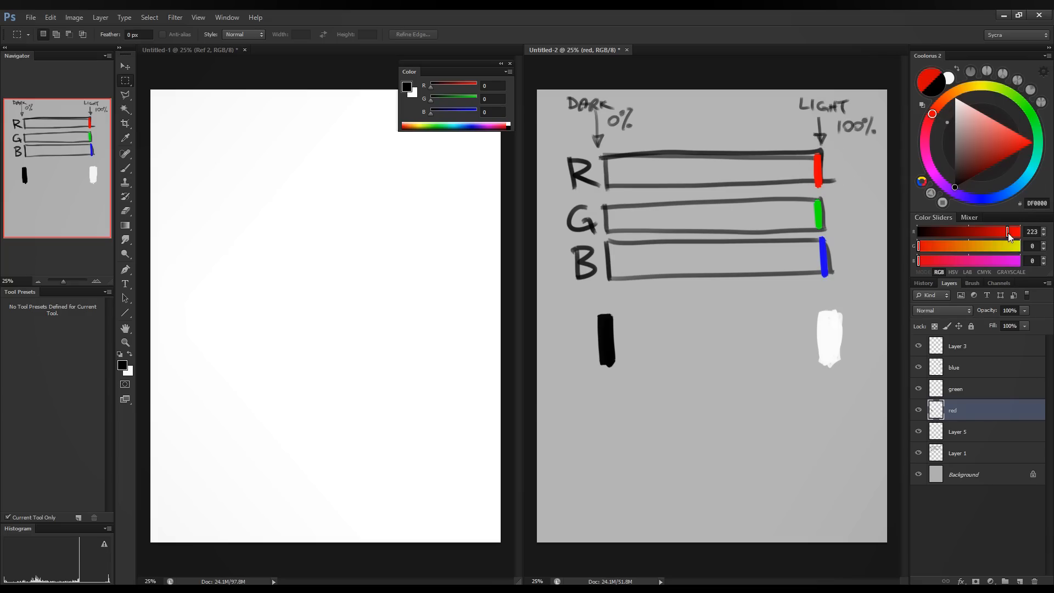
pyautogui.moveTo(1007, 233); pyautogui.dragTo(989, 231)
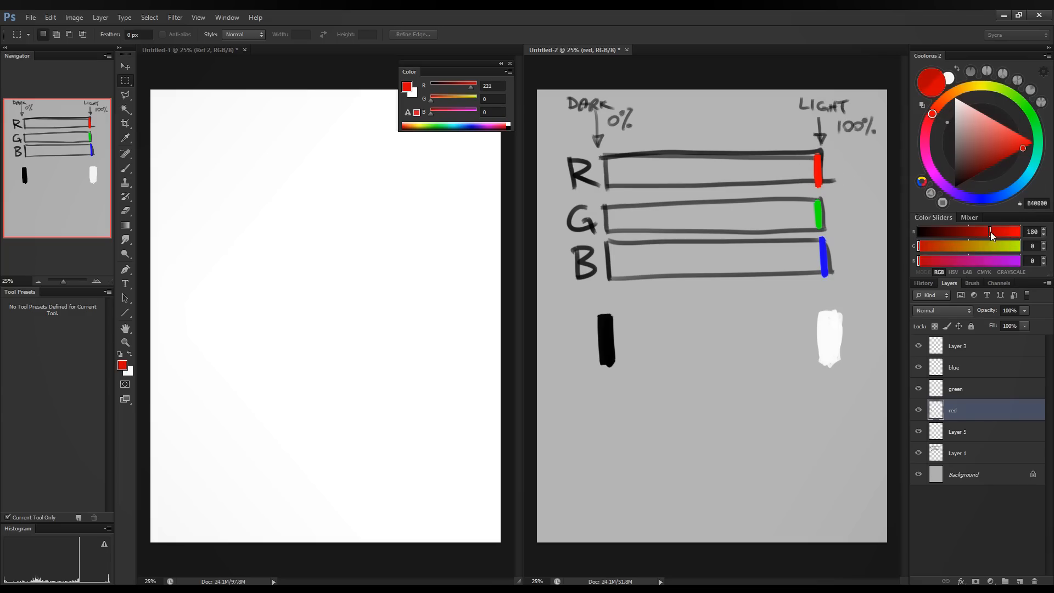
pyautogui.click(987, 249)
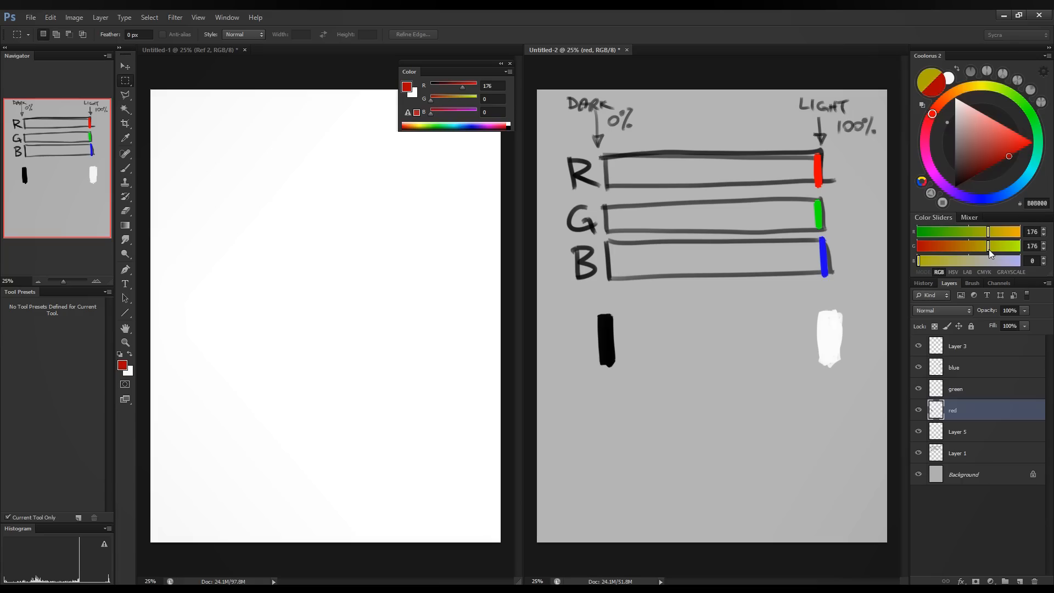
pyautogui.click(989, 261)
pyautogui.click(987, 262)
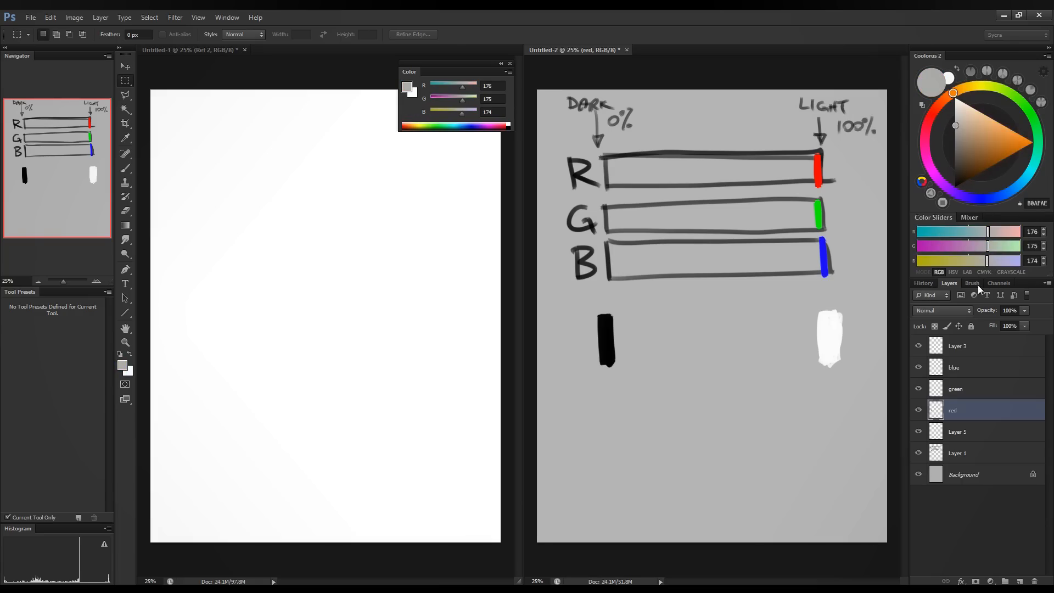
# Clear the selection and get the Brush ready in default black on Layer 3.
pyautogui.click(969, 347)
pyautogui.moveTo(649, 128); pyautogui.dragTo(706, 131)
pyautogui.hotkey('ctrl', 'd')
pyautogui.press('b')
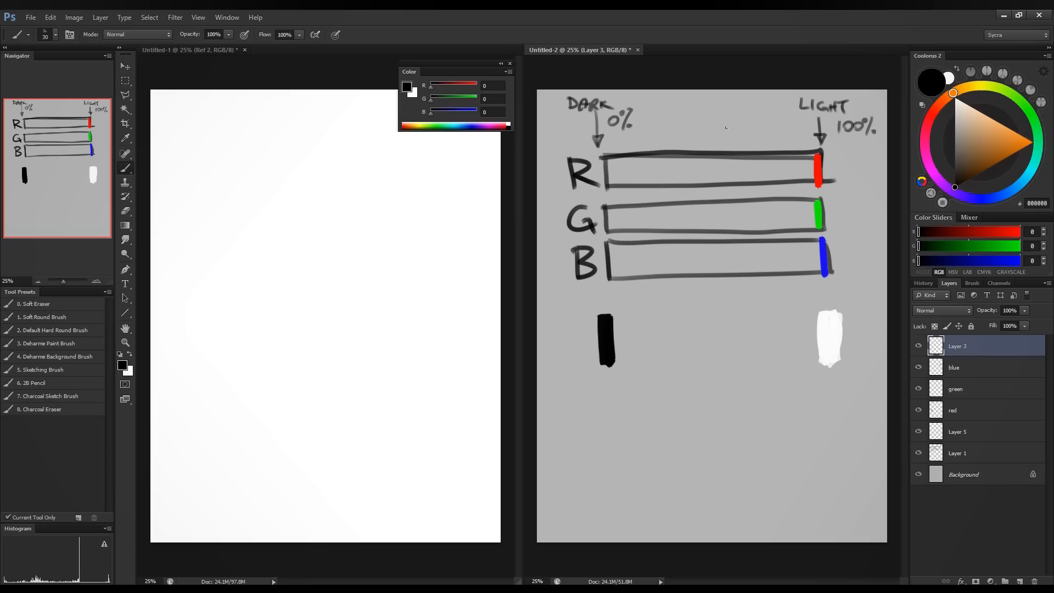
# Try vertical lines across the three bars near their light and dark ends, and undo both.
pyautogui.moveTo(798, 134); pyautogui.dragTo(803, 286)
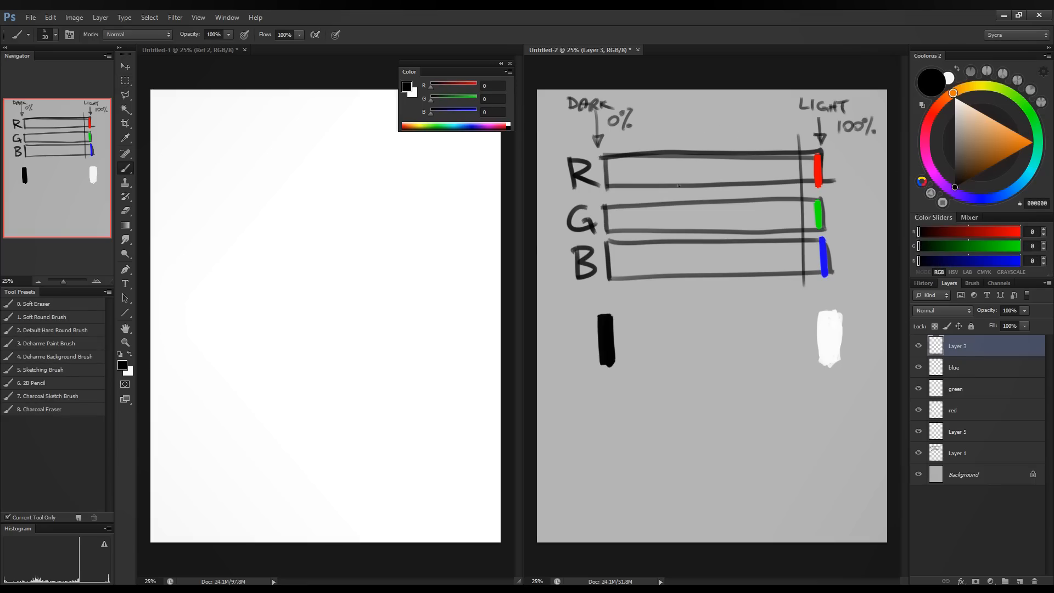
pyautogui.moveTo(638, 144); pyautogui.dragTo(643, 306)
pyautogui.hotkey('ctrl', 'alt', 'z')
pyautogui.hotkey('ctrl', 'alt', 'z')
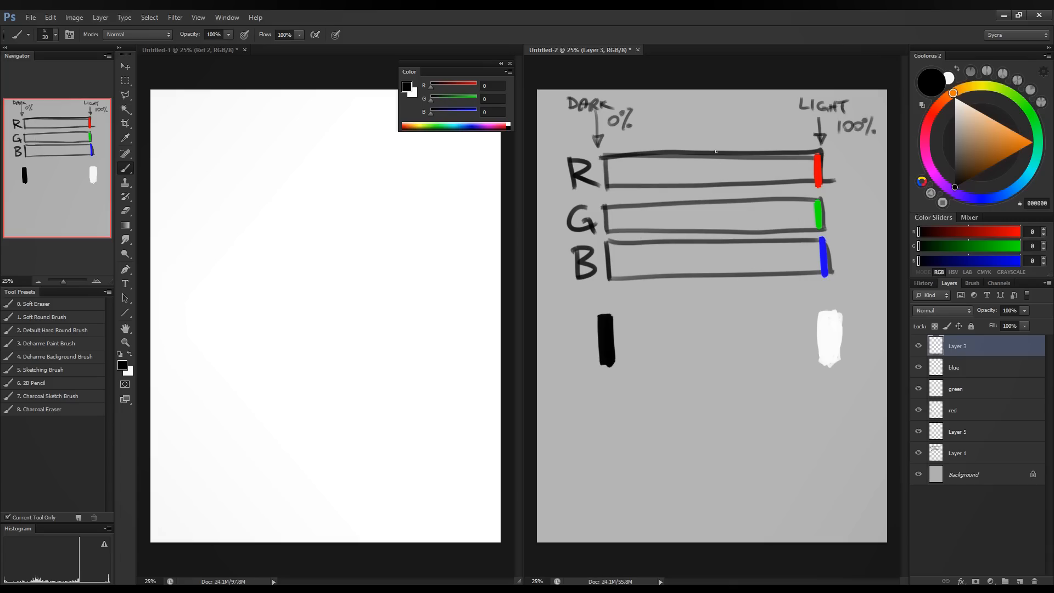
# Draw a long vertical line through the middle of the three bars and label it 50% gray.
pyautogui.moveTo(717, 153); pyautogui.dragTo(718, 324)
pyautogui.moveTo(719, 91); pyautogui.dragTo(718, 153)
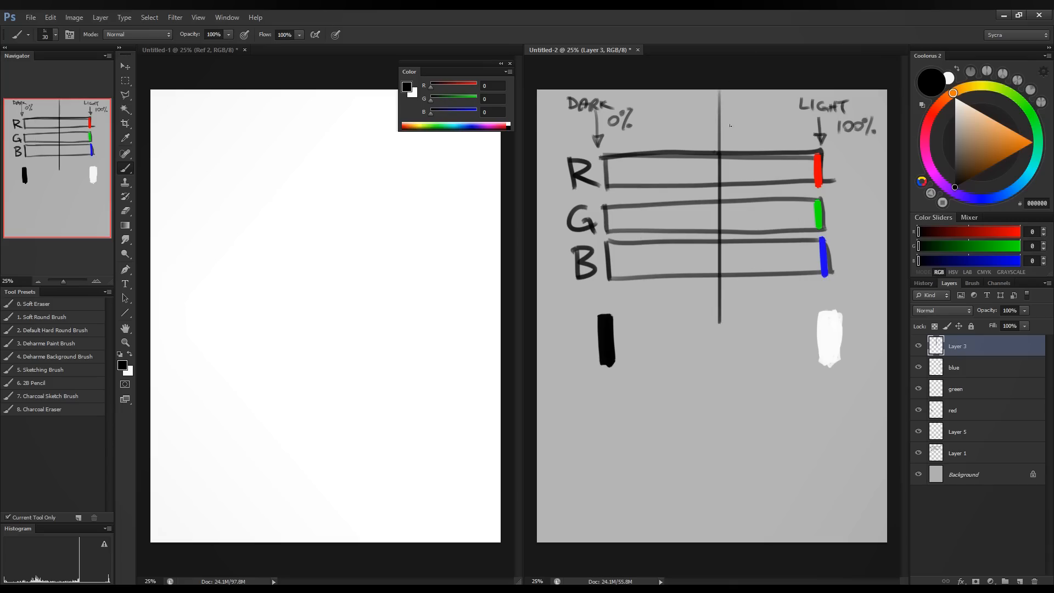
pyautogui.moveTo(726, 107)
pyautogui.mouseDown()
pyautogui.moveTo(724, 122)
pyautogui.moveTo(738, 105)
pyautogui.mouseUp()
pyautogui.moveTo(739, 105); pyautogui.dragTo(745, 121)
pyautogui.moveTo(747, 103)
pyautogui.mouseDown()
pyautogui.moveTo(752, 120)
pyautogui.moveTo(729, 144)
pyautogui.moveTo(749, 146)
pyautogui.mouseUp()
# Mix a 50% grey foreground colour by setting R to 129, G to 128 and B to 128.
pyautogui.click(968, 233)
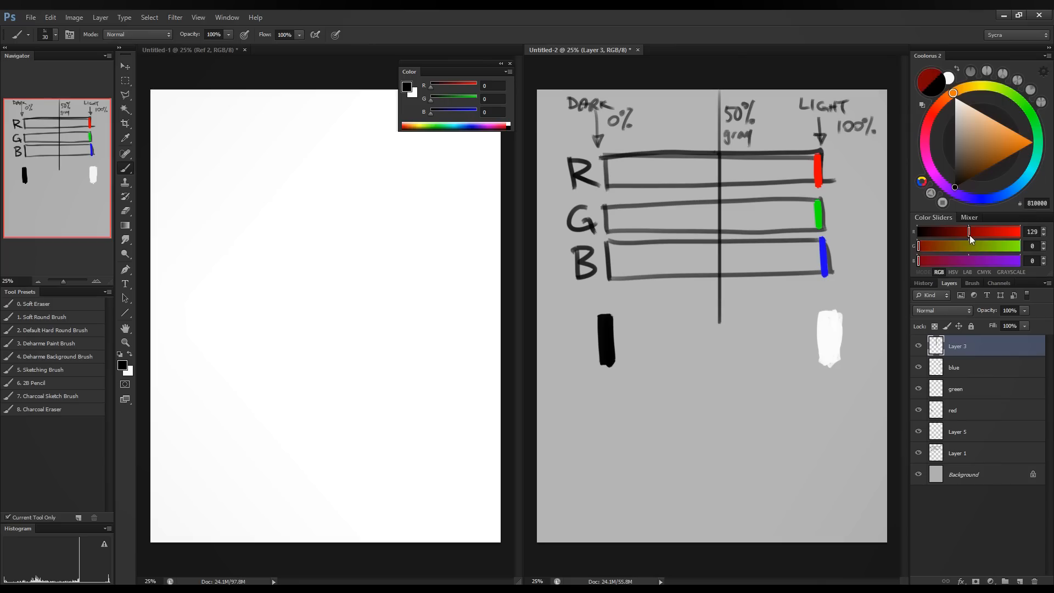
pyautogui.click(968, 246)
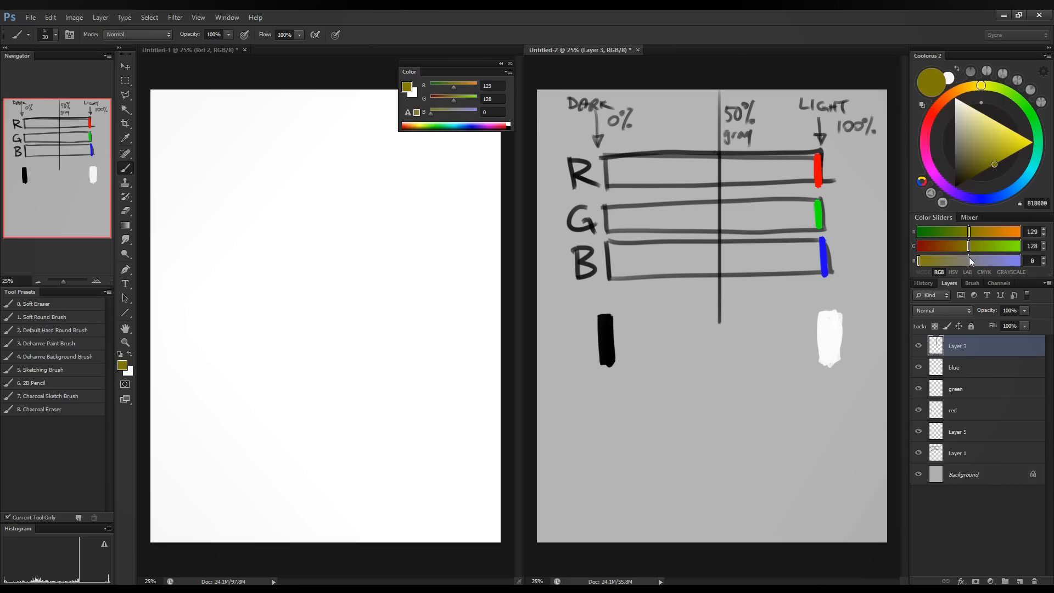
pyautogui.click(969, 261)
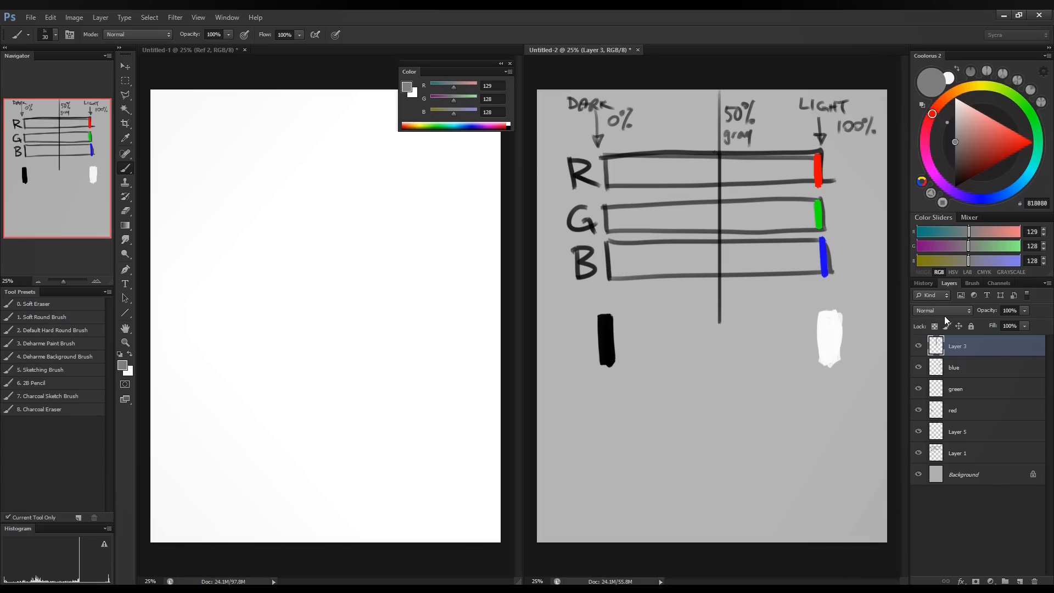
# Raise R, G and B to 221 each to mix a very light grey foreground colour.
pyautogui.click(1005, 235)
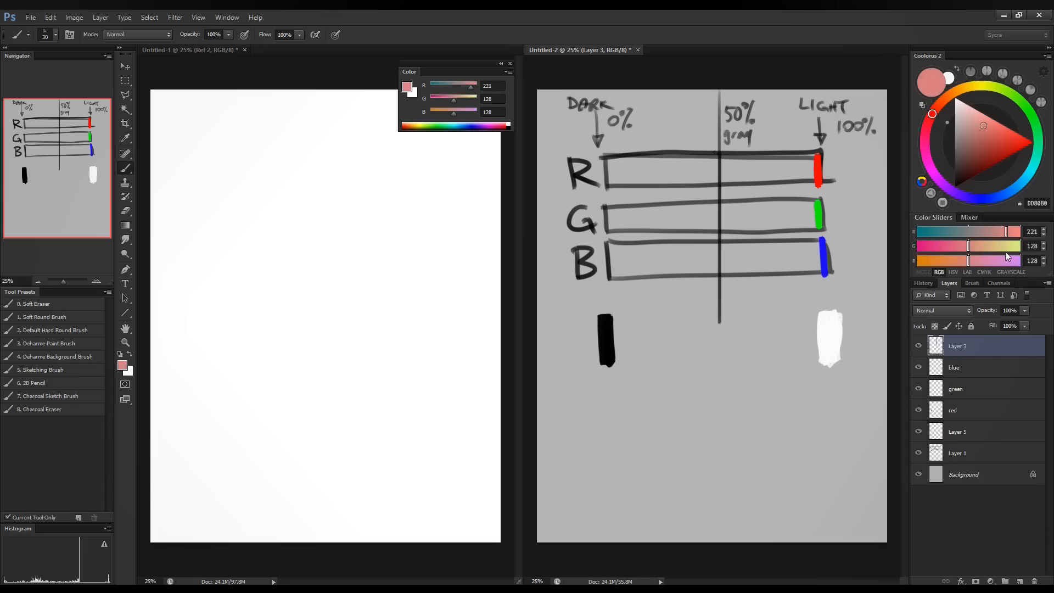
pyautogui.click(1007, 249)
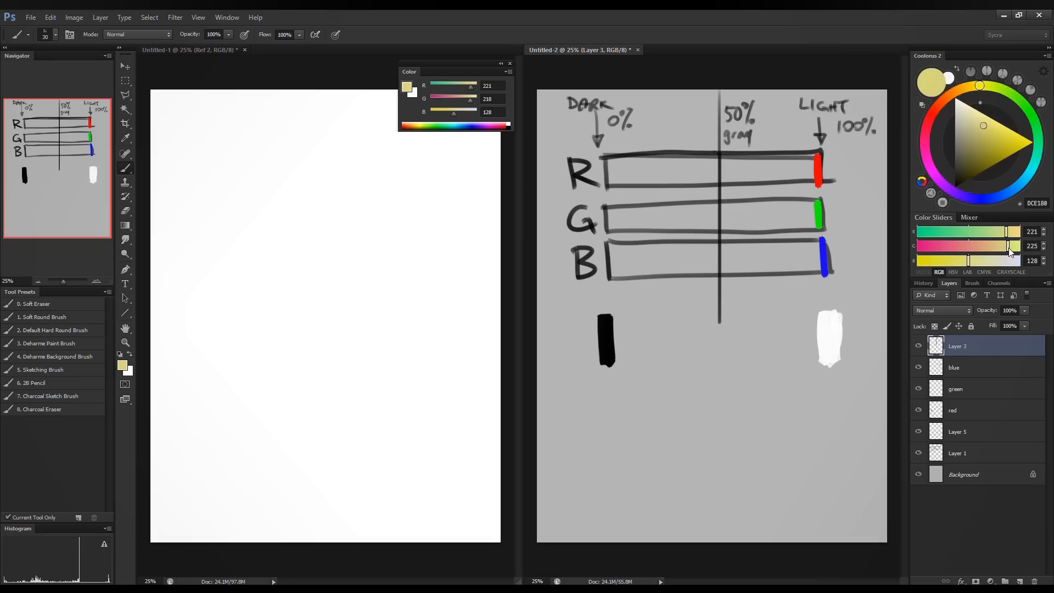
pyautogui.click(1006, 262)
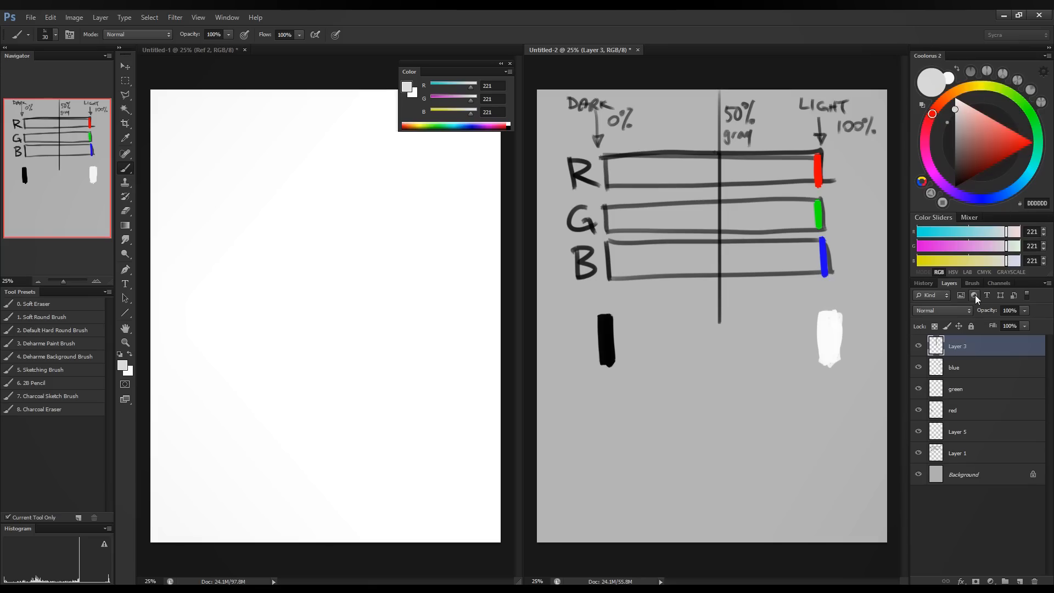
# Paint a very light grey swatch beside the white one, enlarging the brush to 125 to fill it in.
pyautogui.moveTo(746, 318)
pyautogui.mouseDown()
pyautogui.moveTo(743, 379)
pyautogui.moveTo(760, 375)
pyautogui.moveTo(768, 328)
pyautogui.moveTo(755, 337)
pyautogui.moveTo(756, 366)
pyautogui.mouseUp()
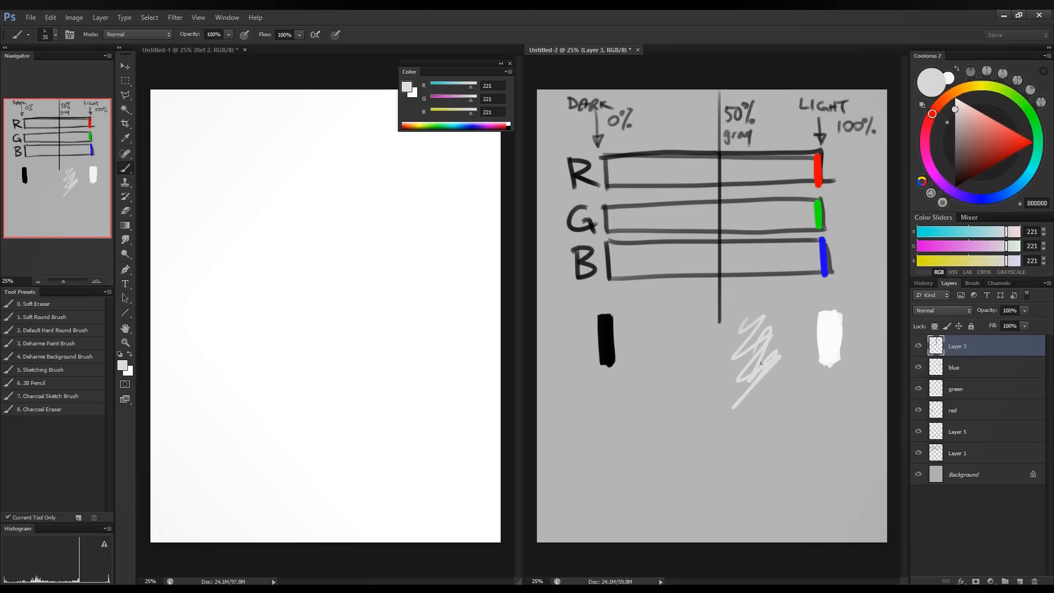
pyautogui.press(']')
pyautogui.press(']')
pyautogui.press(']')
pyautogui.press(']')
pyautogui.press(']')
pyautogui.press(']')
pyautogui.press(']')
pyautogui.press(']')
pyautogui.press(']')
pyautogui.moveTo(748, 323)
pyautogui.mouseDown()
pyautogui.moveTo(763, 366)
pyautogui.moveTo(758, 314)
pyautogui.moveTo(740, 365)
pyautogui.moveTo(763, 370)
pyautogui.moveTo(748, 373)
pyautogui.moveTo(735, 323)
pyautogui.moveTo(752, 316)
pyautogui.moveTo(740, 318)
pyautogui.moveTo(746, 383)
pyautogui.moveTo(770, 365)
pyautogui.moveTo(778, 320)
pyautogui.mouseUp()
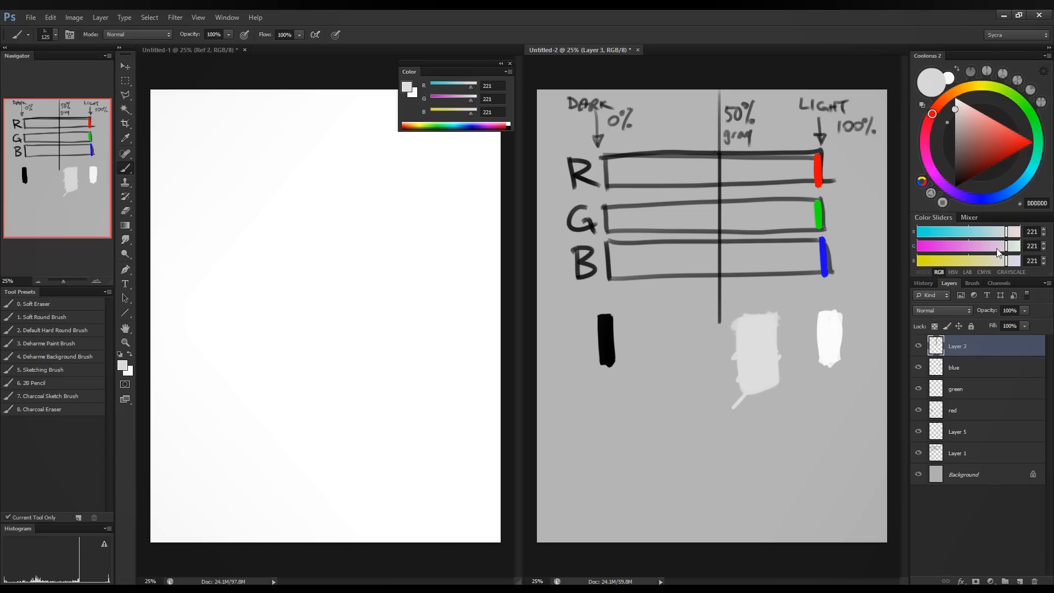
# Lower R, G and B to 0 for black, and vary R alone to 255, 0 and 190 before returning it to 0.
pyautogui.moveTo(1006, 231); pyautogui.dragTo(918, 232)
pyautogui.moveTo(983, 245); pyautogui.dragTo(889, 258)
pyautogui.moveTo(1006, 260); pyautogui.dragTo(917, 260)
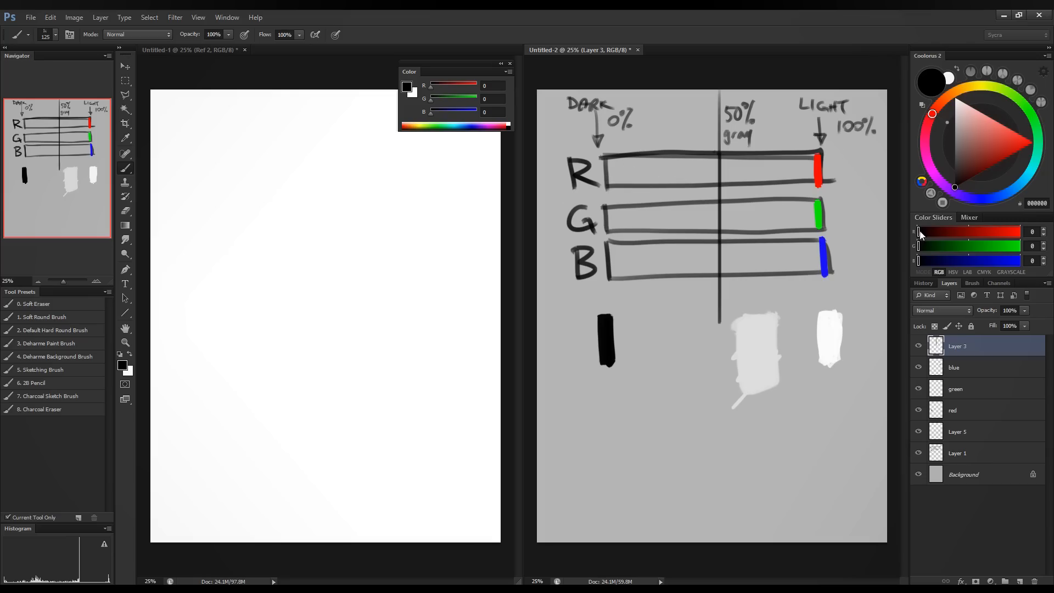
pyautogui.moveTo(918, 232); pyautogui.dragTo(1024, 234)
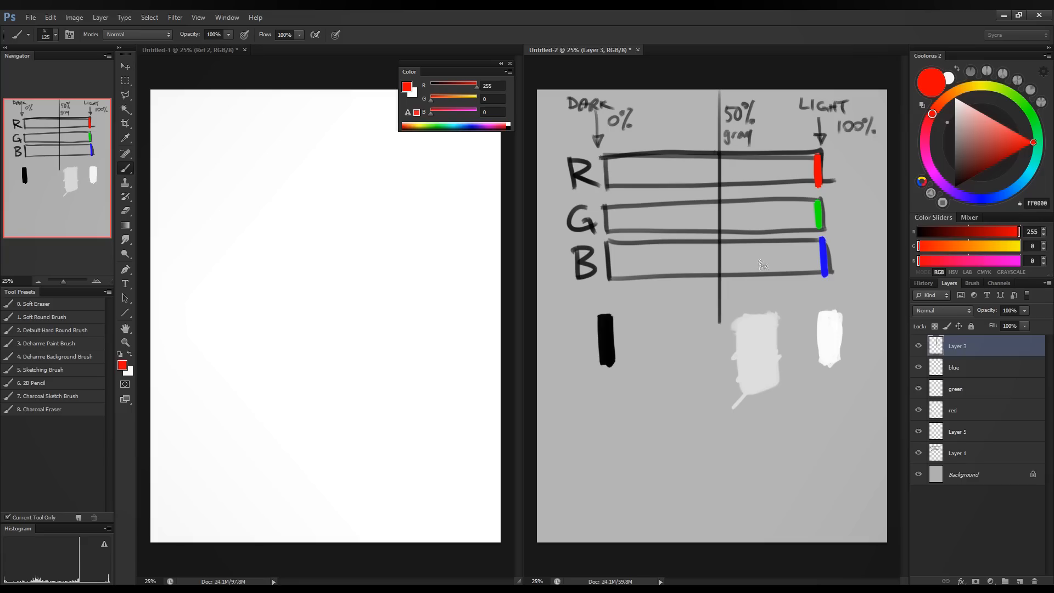
pyautogui.moveTo(1019, 231); pyautogui.dragTo(896, 232)
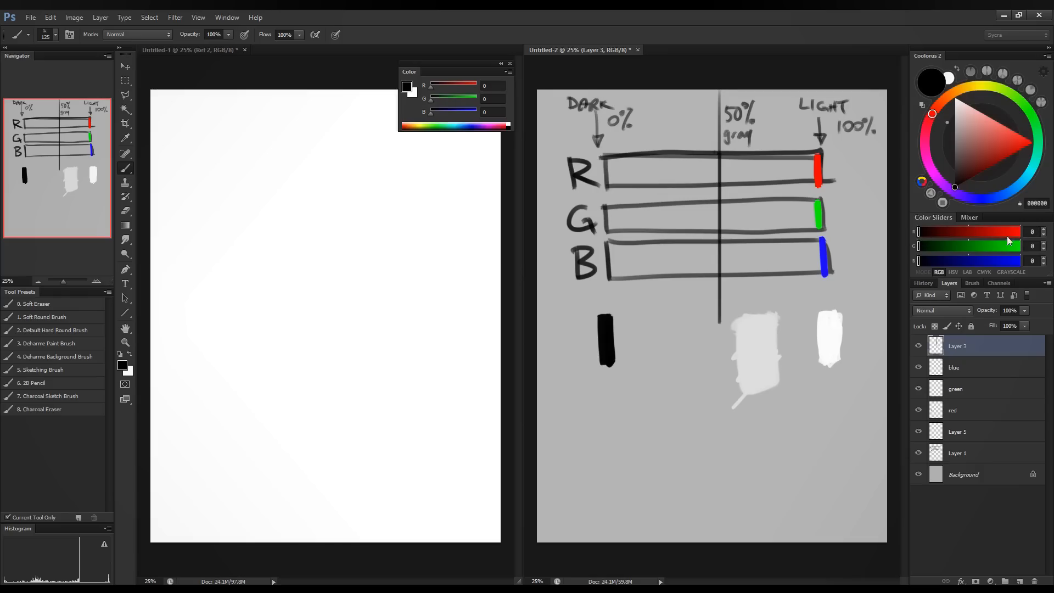
pyautogui.moveTo(916, 235); pyautogui.dragTo(993, 237)
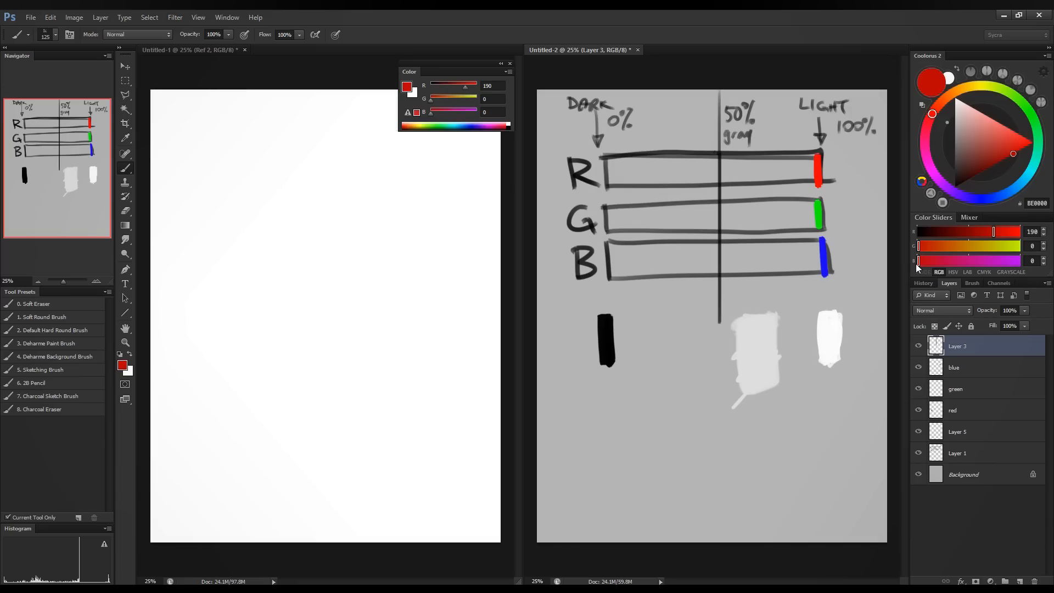
pyautogui.moveTo(922, 262)
pyautogui.mouseDown()
pyautogui.moveTo(992, 271)
pyautogui.moveTo(907, 269)
pyautogui.mouseUp()
pyautogui.moveTo(992, 233); pyautogui.dragTo(914, 240)
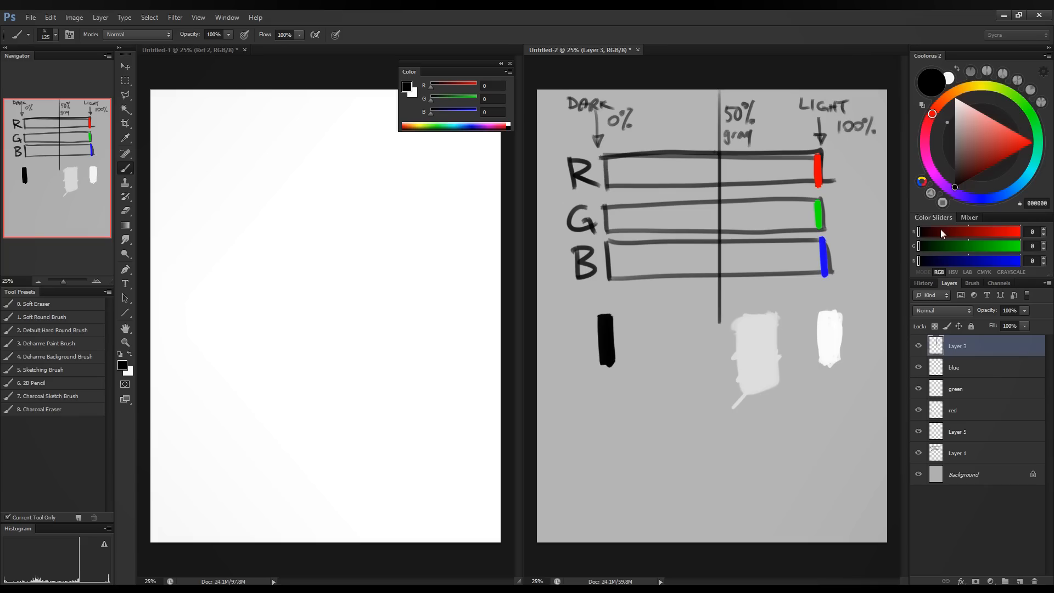
# Mix pure red with only R at 255 and pure blue with only B at 255, and return all channels to 0.
pyautogui.moveTo(921, 231); pyautogui.dragTo(1021, 233)
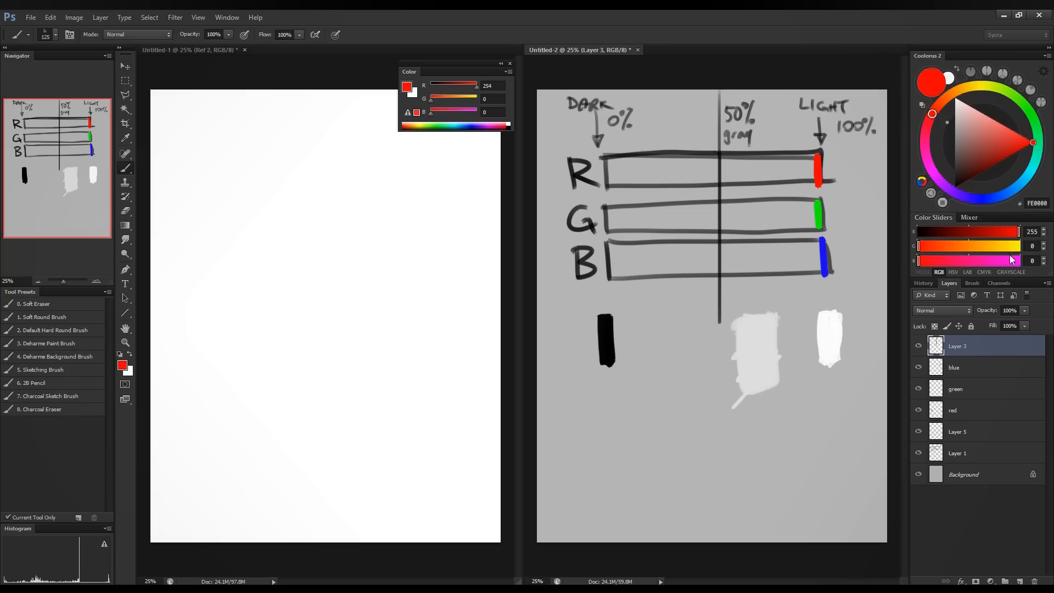
pyautogui.moveTo(1004, 233); pyautogui.dragTo(1018, 260)
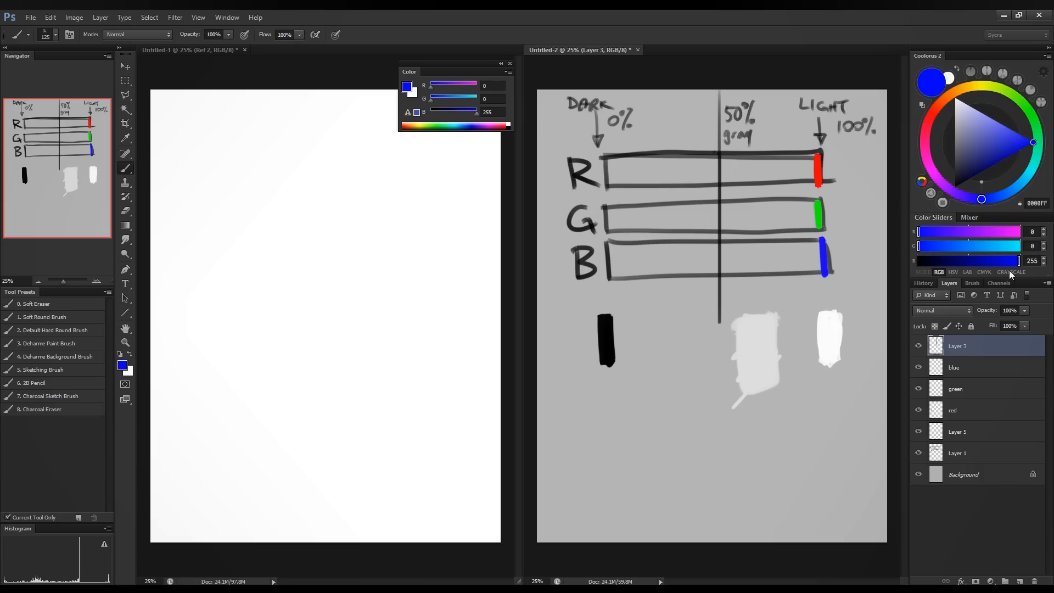
pyautogui.moveTo(920, 245); pyautogui.dragTo(1019, 232)
pyautogui.click(919, 246)
pyautogui.moveTo(942, 245)
pyautogui.mouseDown()
pyautogui.moveTo(1019, 246)
pyautogui.moveTo(954, 232)
pyautogui.moveTo(898, 242)
pyautogui.moveTo(928, 247)
pyautogui.mouseUp()
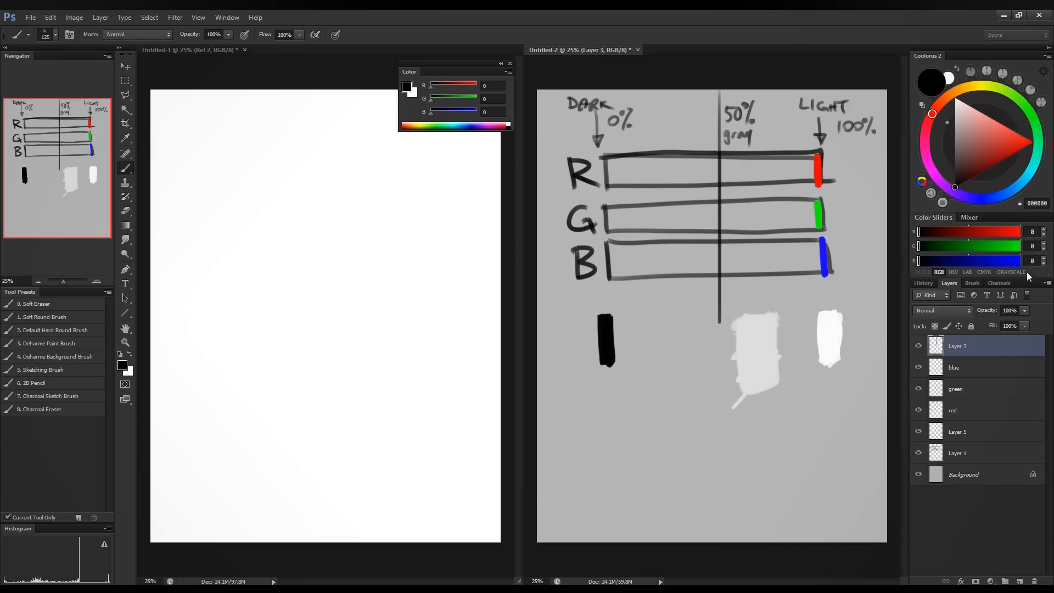
# Mix magenta with R and B at 255 and G at 0, and reset the colour to black.
pyautogui.moveTo(974, 258); pyautogui.dragTo(1019, 259)
pyautogui.moveTo(935, 233); pyautogui.dragTo(1048, 235)
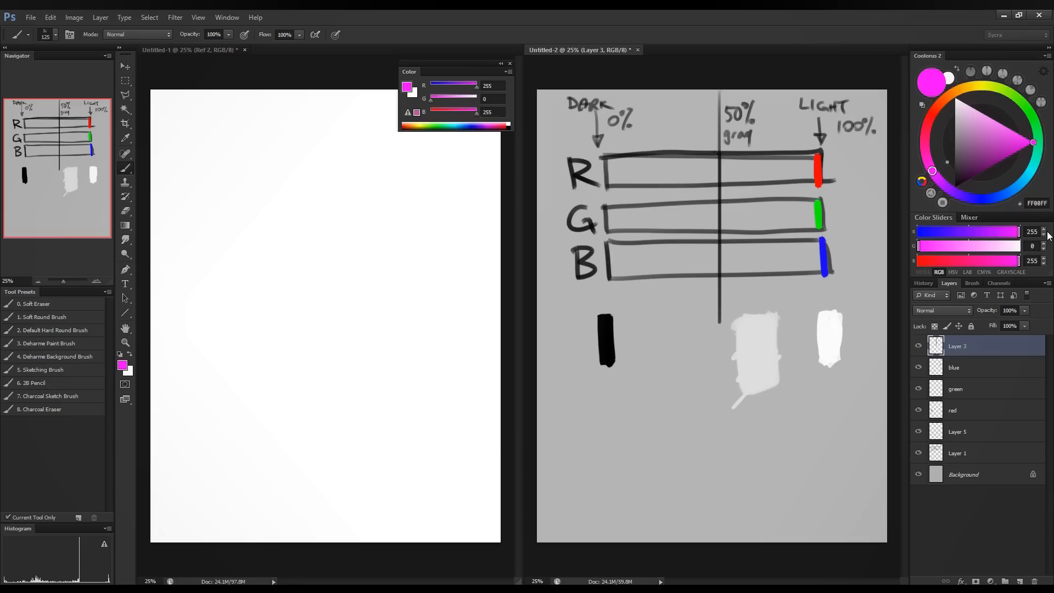
pyautogui.moveTo(940, 235); pyautogui.dragTo(920, 256)
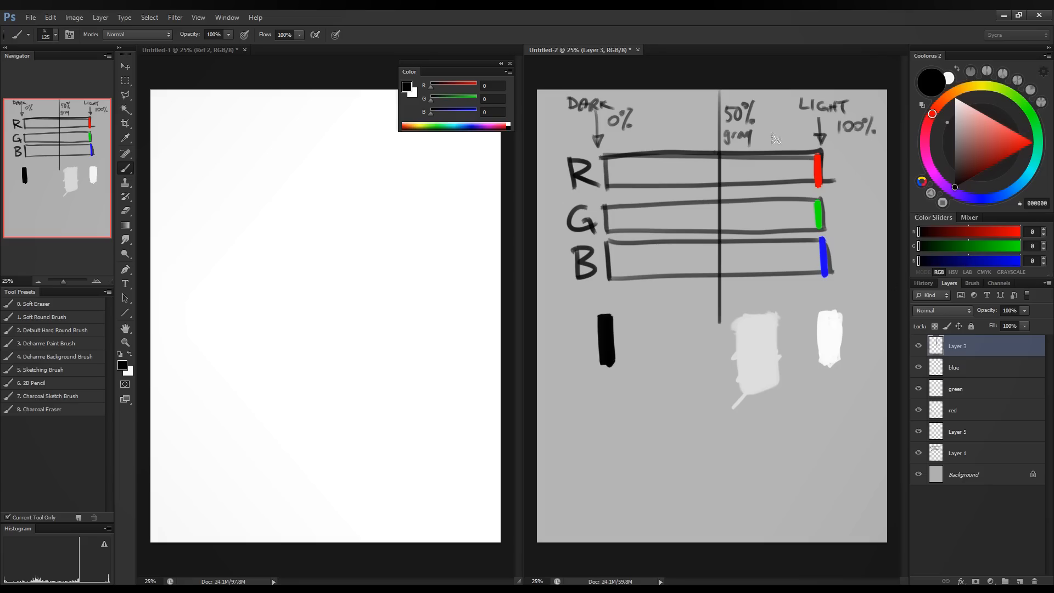
# Mix a dark grey foreground colour with R at 62, G at 66 and B at 67.
pyautogui.click(937, 232)
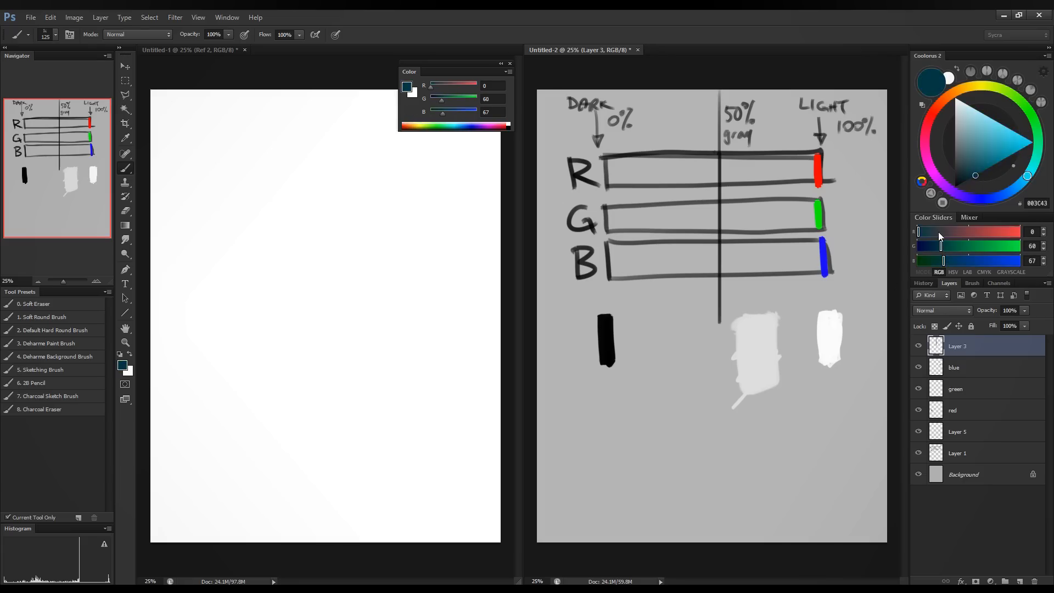
pyautogui.click(942, 244)
pyautogui.click(945, 258)
pyautogui.click(940, 231)
pyautogui.click(943, 246)
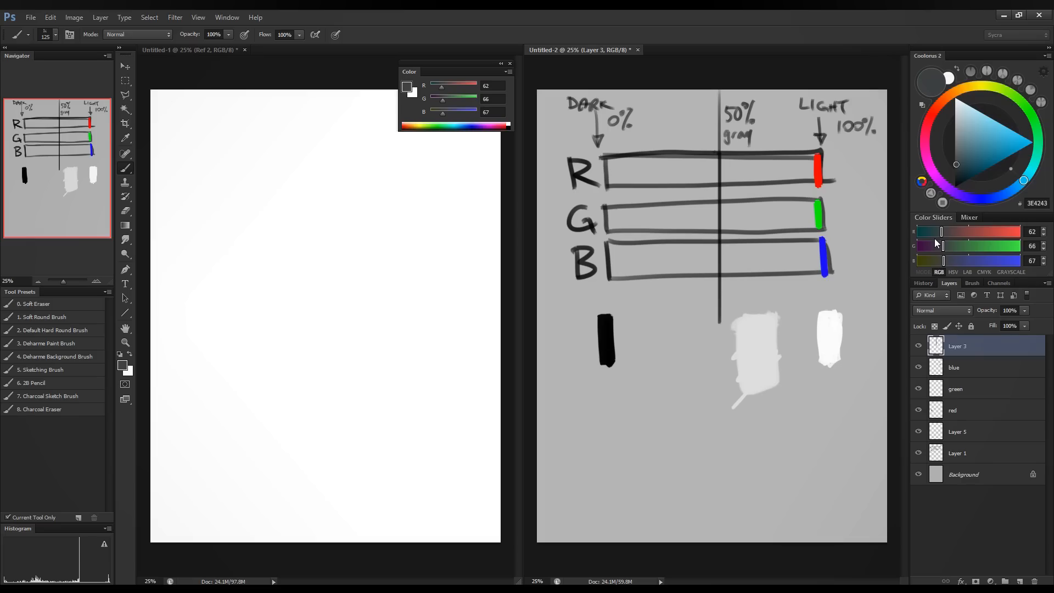
# Mix pure yellow, red and magenta in turn by setting the R, G and B channels to either 255 or 0.
pyautogui.moveTo(947, 232); pyautogui.dragTo(1020, 246)
pyautogui.moveTo(940, 264); pyautogui.dragTo(908, 259)
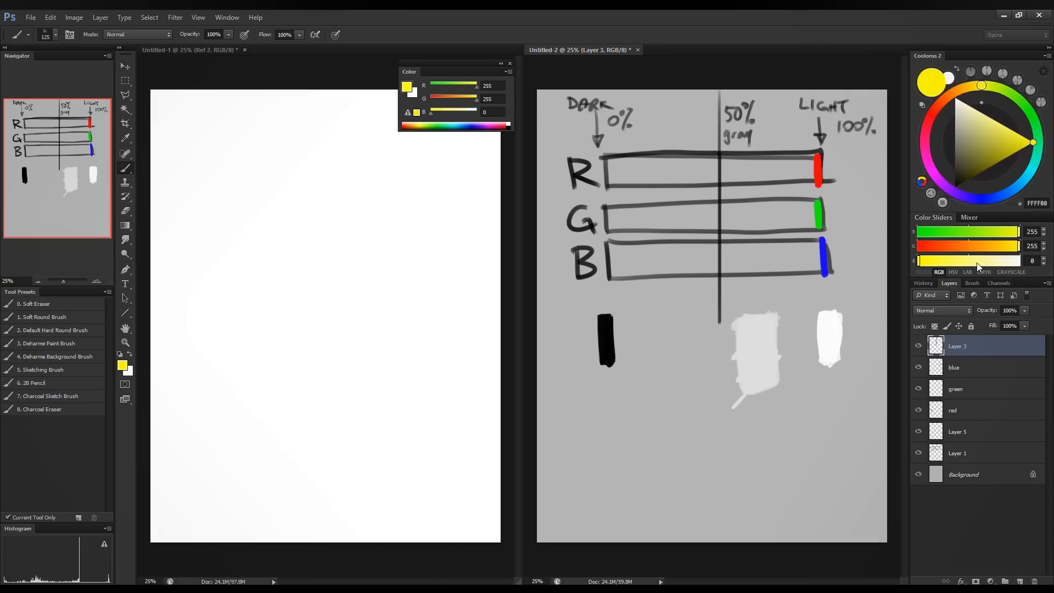
pyautogui.moveTo(1019, 246); pyautogui.dragTo(884, 246)
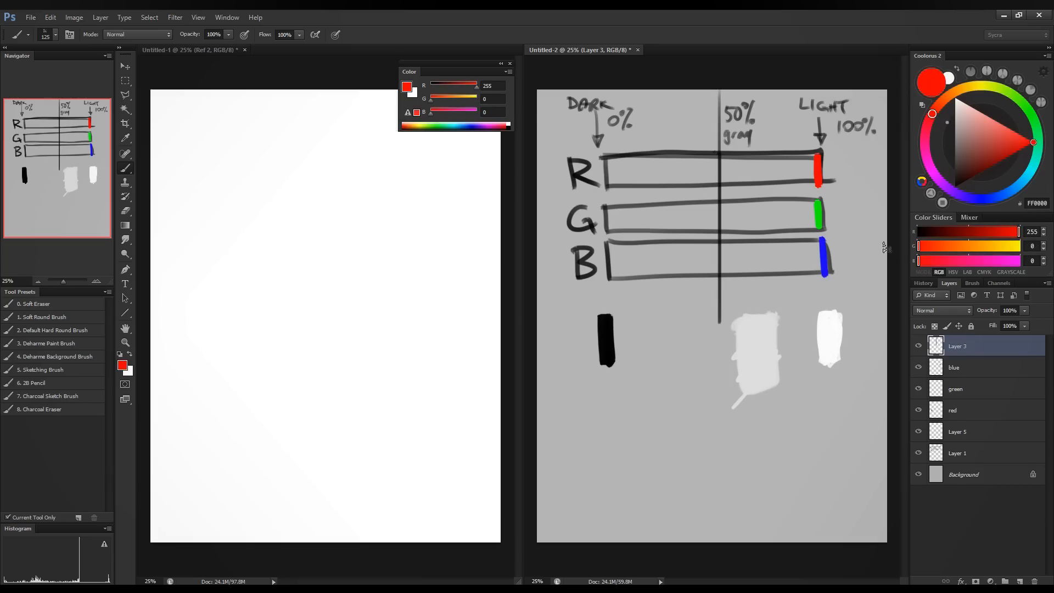
pyautogui.moveTo(953, 236); pyautogui.dragTo(1022, 234)
pyautogui.moveTo(926, 248); pyautogui.dragTo(1019, 248)
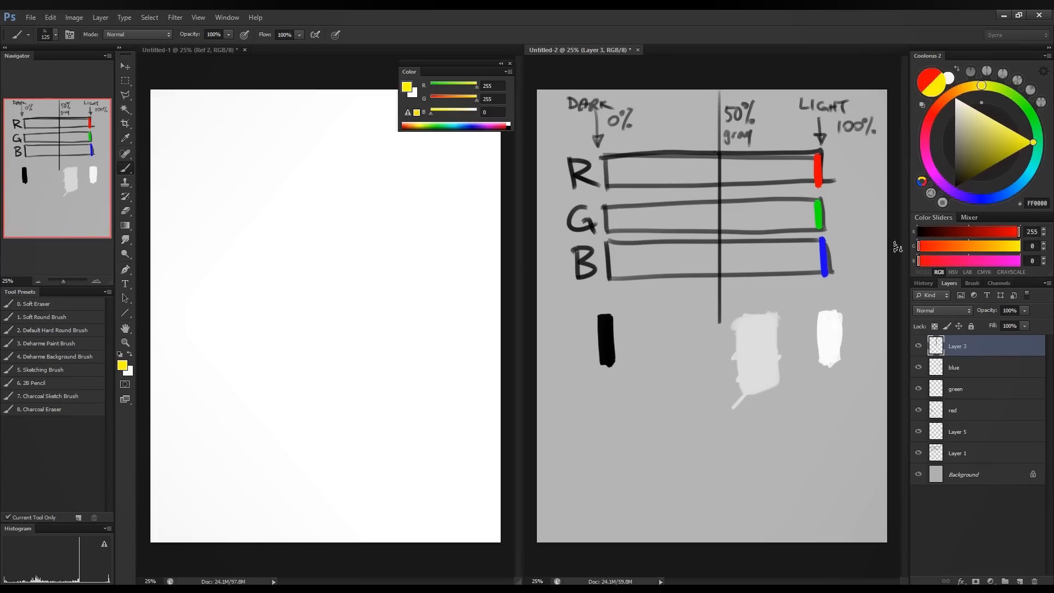
pyautogui.moveTo(934, 261); pyautogui.dragTo(1020, 261)
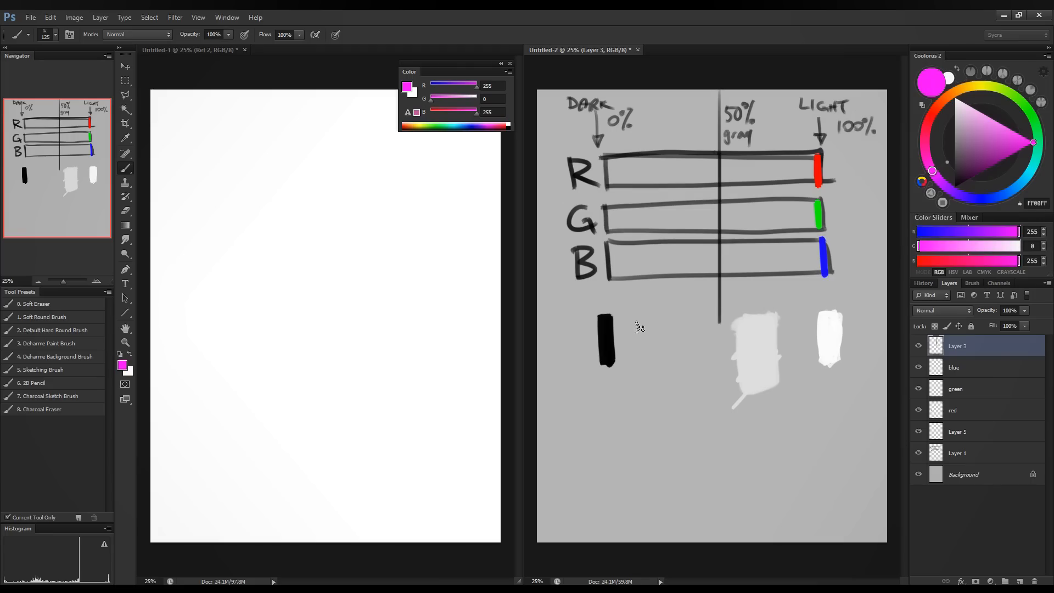
# Reduce the brush to 80 and paint a yellow dot (R 255, G 255, B 0) between the black and light grey swatches.
pyautogui.click(701, 331)
pyautogui.press('[')
pyautogui.press('[')
pyautogui.press('[')
pyautogui.press('[')
pyautogui.press('[')
pyautogui.press('[')
pyautogui.press('[')
pyautogui.press(']')
pyautogui.press(']')
pyautogui.press(']')
pyautogui.press(']')
pyautogui.moveTo(937, 253); pyautogui.dragTo(1019, 247)
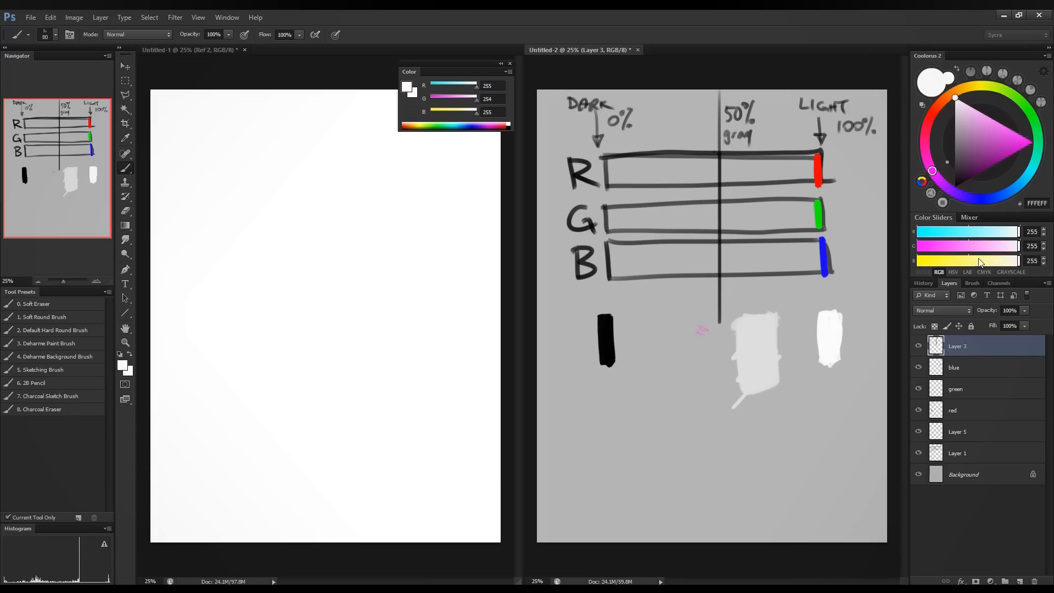
pyautogui.moveTo(697, 334); pyautogui.dragTo(700, 335)
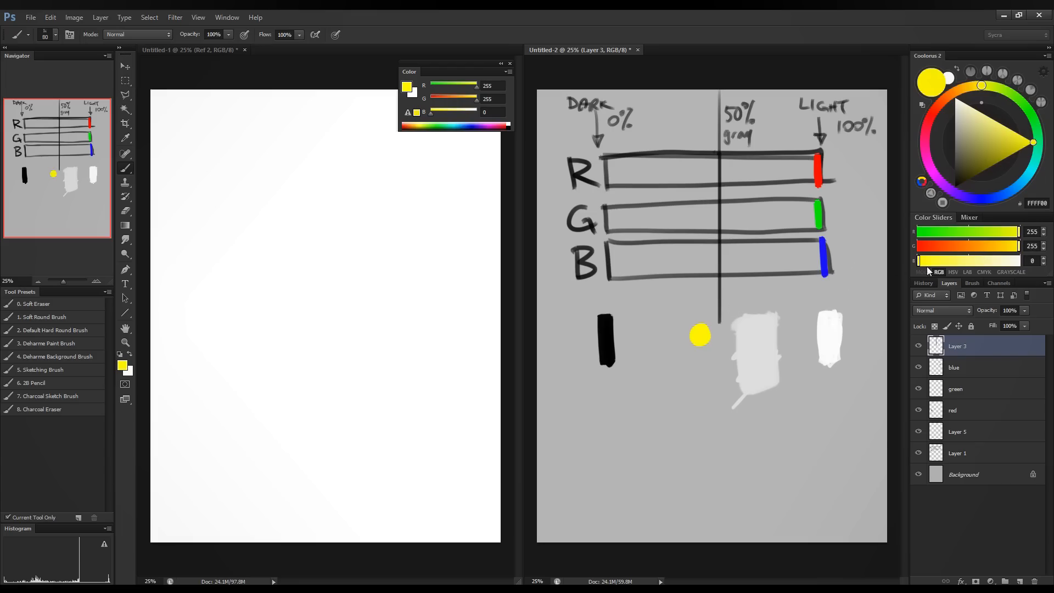
# Paint a red dot (255, 0, 0) and a magenta dot (255, 0, 255) below the yellow one.
pyautogui.moveTo(972, 248); pyautogui.dragTo(917, 246)
pyautogui.moveTo(696, 362); pyautogui.dragTo(700, 357)
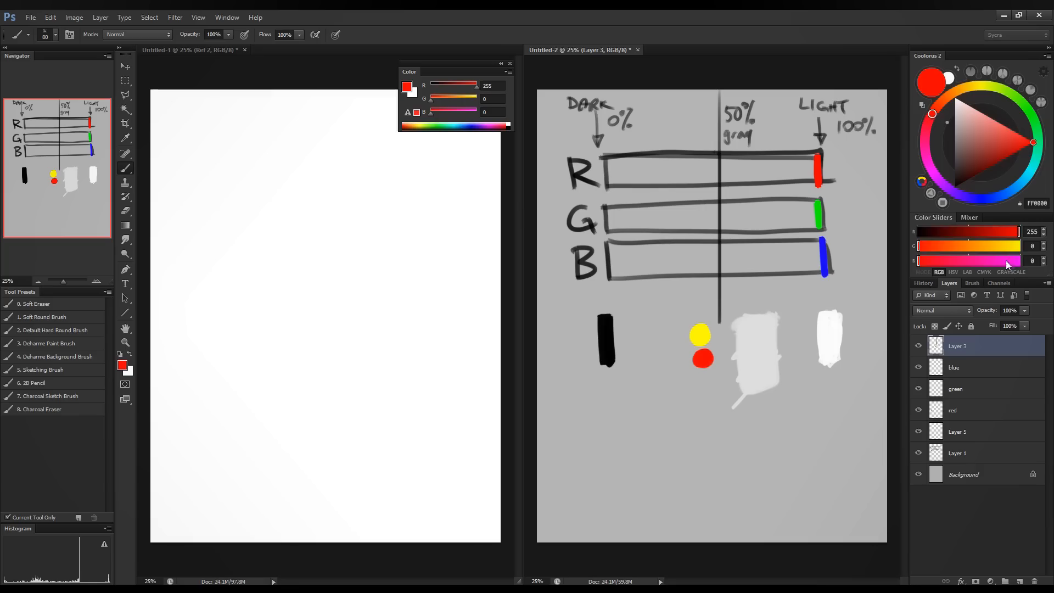
pyautogui.moveTo(1009, 261); pyautogui.dragTo(1020, 261)
pyautogui.moveTo(703, 387); pyautogui.dragTo(704, 386)
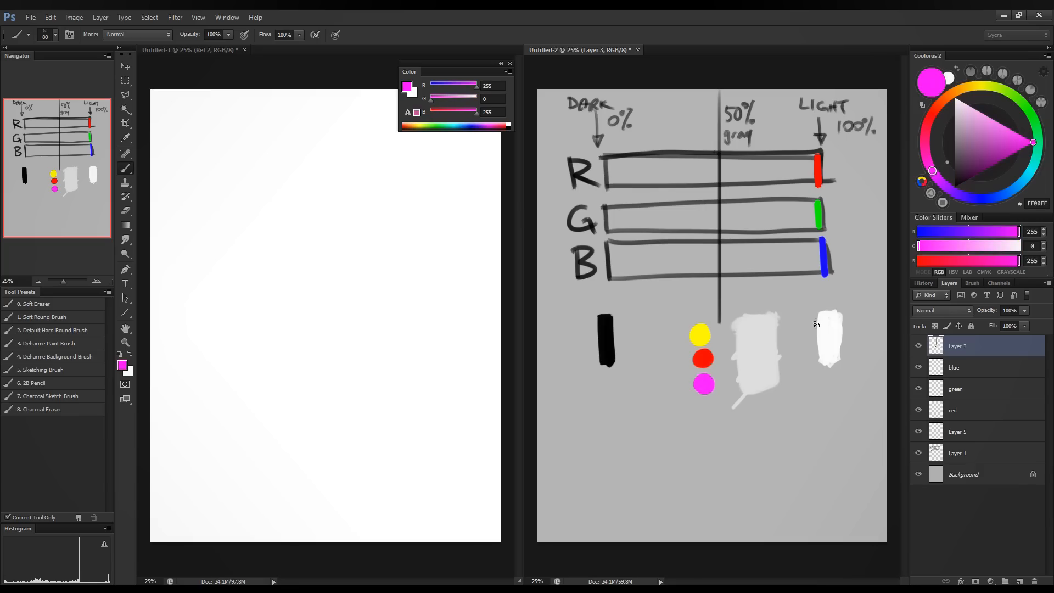
# Add a blue dot (0, 0, 255) and a green dot (0, 255, 0) at the bottom of the dot column.
pyautogui.moveTo(994, 233); pyautogui.dragTo(918, 232)
pyautogui.moveTo(698, 408); pyautogui.dragTo(707, 406)
pyautogui.moveTo(962, 261)
pyautogui.mouseDown()
pyautogui.moveTo(917, 262)
pyautogui.moveTo(1020, 246)
pyautogui.mouseUp()
pyautogui.moveTo(708, 433); pyautogui.dragTo(708, 439)
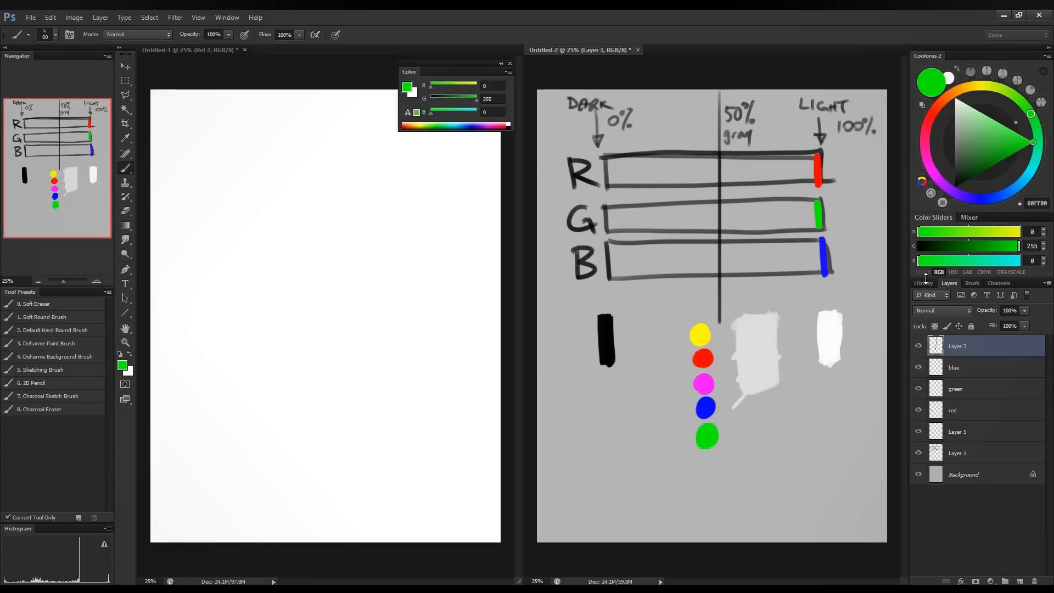
# Mix a muted green with R at 60, G at 99 and B at 72, trying G at 255 along the way.
pyautogui.click(954, 231)
pyautogui.click(954, 246)
pyautogui.click(956, 260)
pyautogui.click(956, 245)
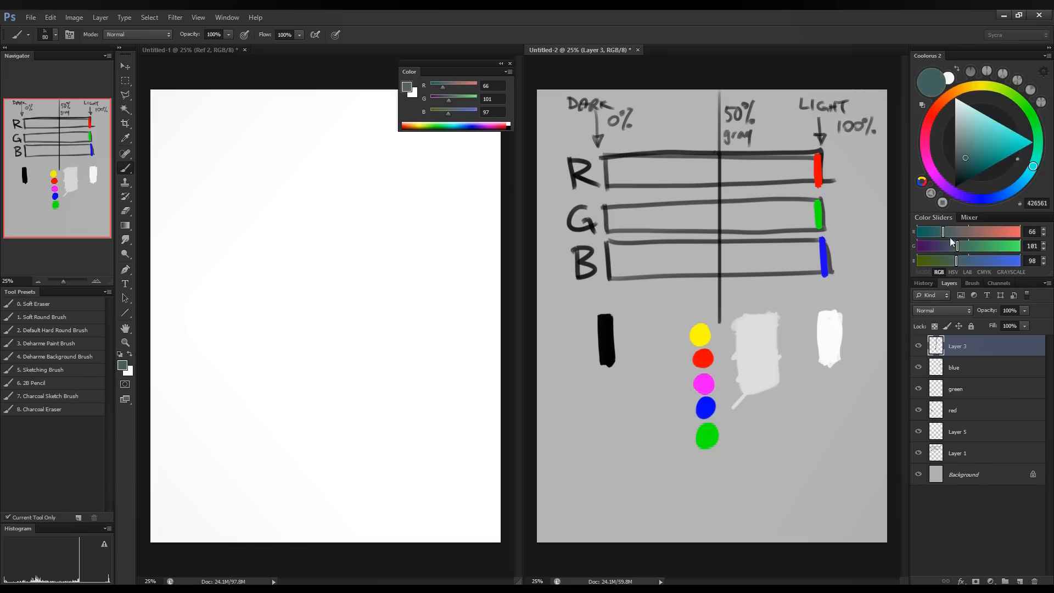
pyautogui.click(950, 259)
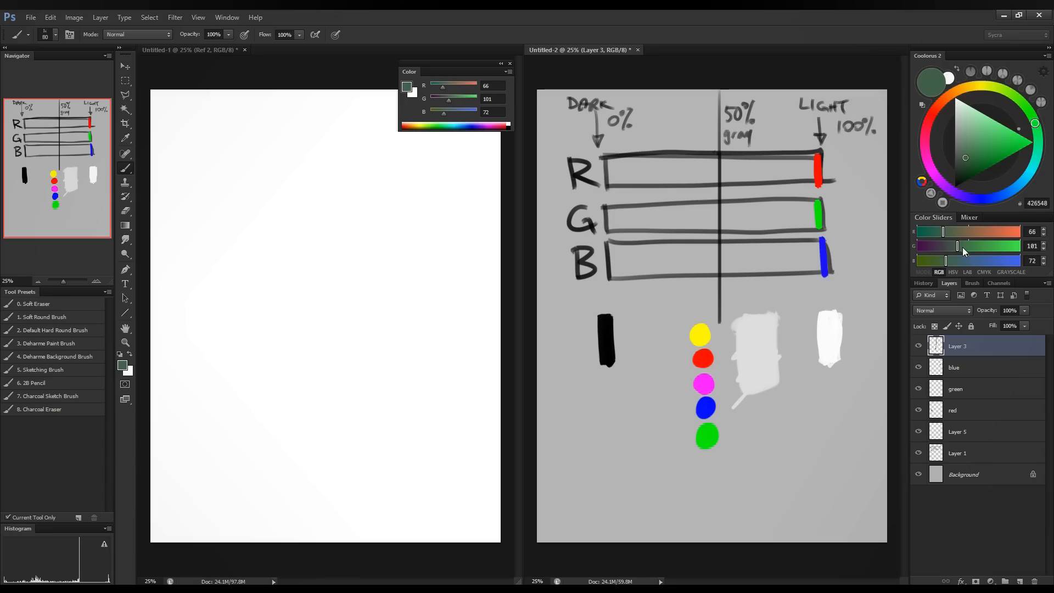
pyautogui.moveTo(963, 246); pyautogui.dragTo(1022, 251)
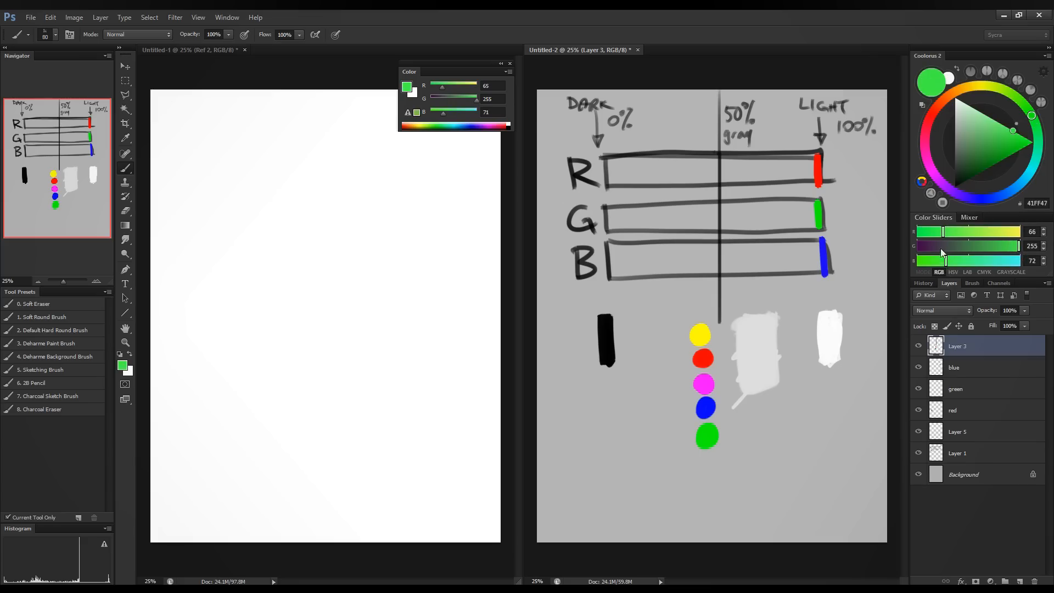
pyautogui.click(941, 232)
pyautogui.click(956, 247)
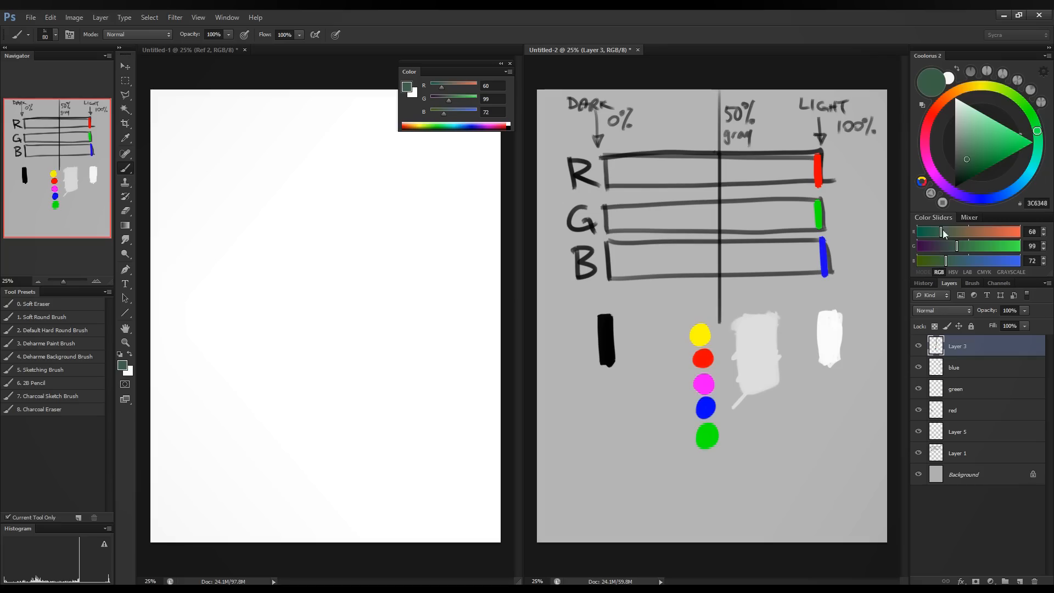
# Paint two dark green patches beside the black swatch with R and B at 0, using G 99 above and G 51 below.
pyautogui.moveTo(939, 233); pyautogui.dragTo(914, 263)
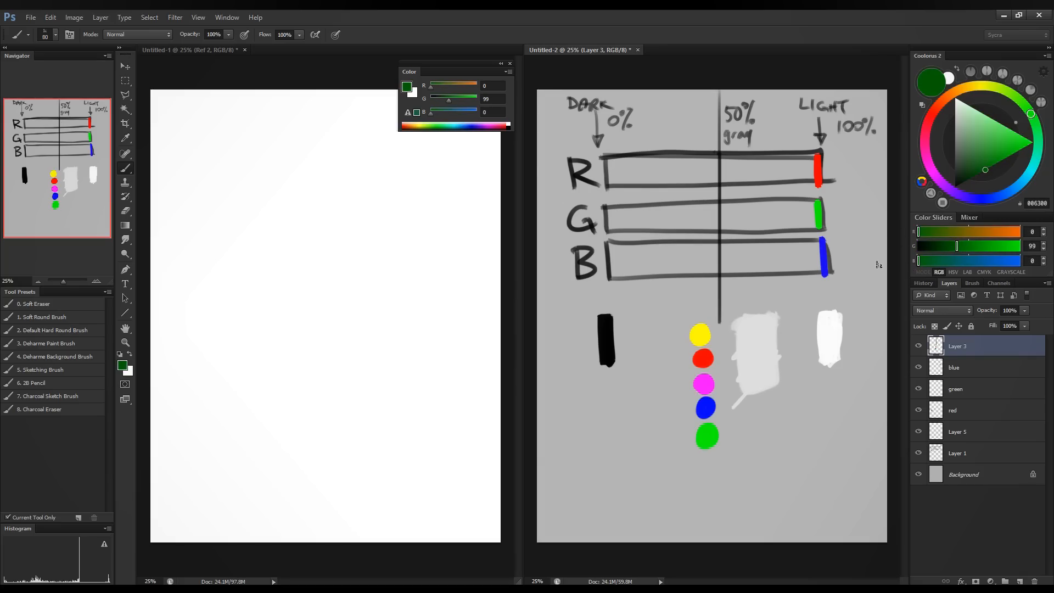
pyautogui.moveTo(635, 294)
pyautogui.mouseDown()
pyautogui.moveTo(653, 296)
pyautogui.moveTo(647, 310)
pyautogui.moveTo(658, 301)
pyautogui.moveTo(645, 324)
pyautogui.moveTo(645, 292)
pyautogui.mouseUp()
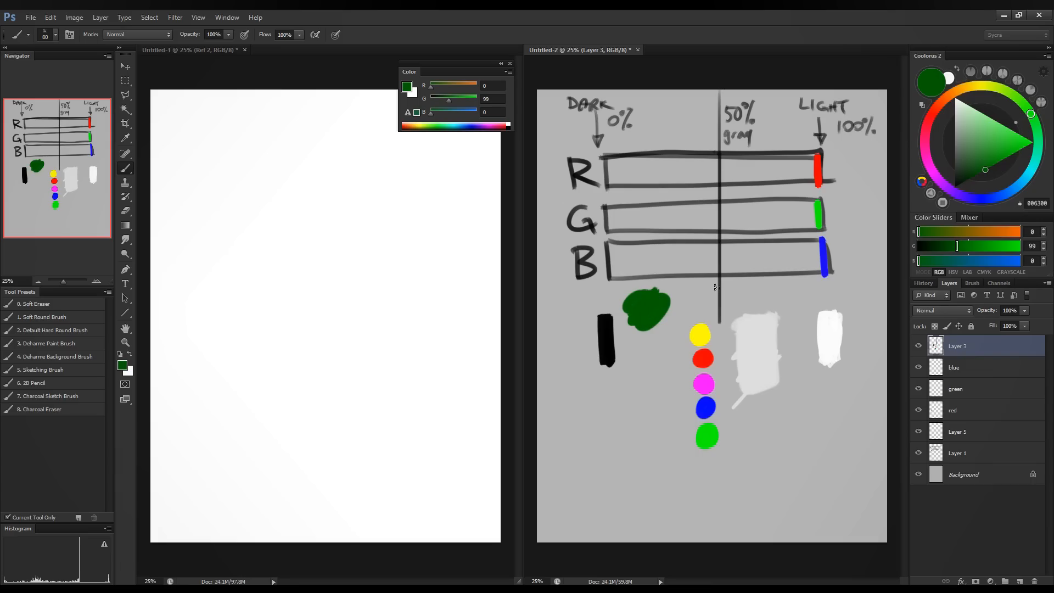
pyautogui.moveTo(957, 246); pyautogui.dragTo(938, 248)
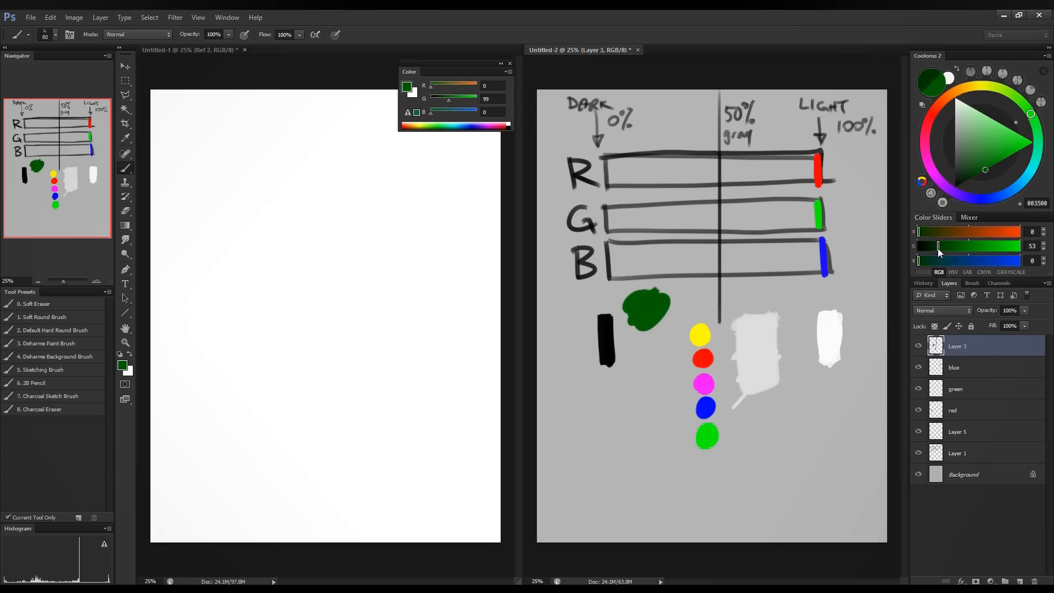
pyautogui.moveTo(643, 346)
pyautogui.mouseDown()
pyautogui.moveTo(632, 360)
pyautogui.moveTo(655, 356)
pyautogui.moveTo(637, 373)
pyautogui.moveTo(641, 353)
pyautogui.mouseUp()
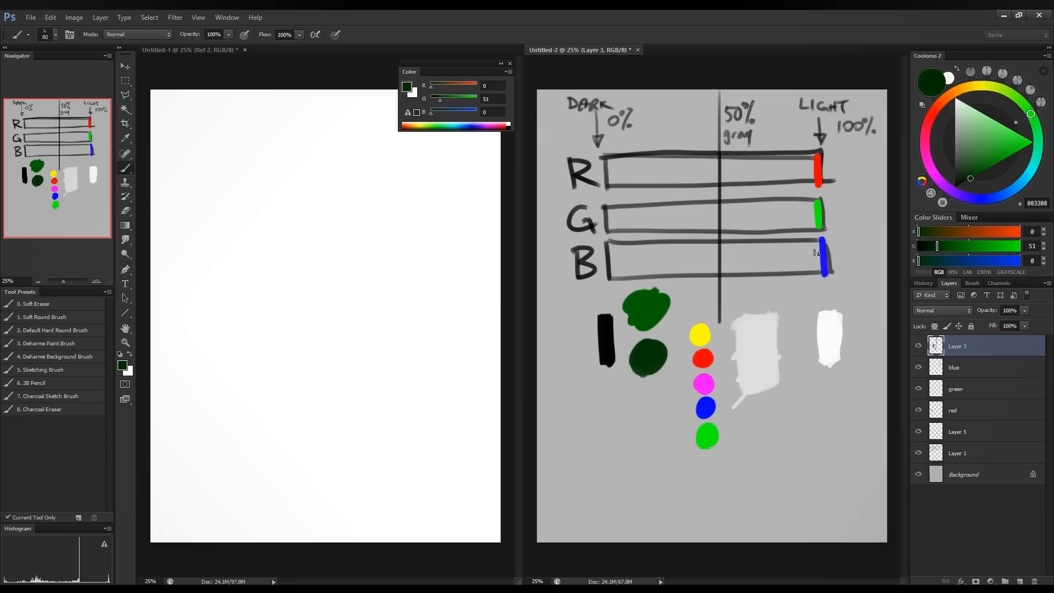
# Try light blue-violet and purple colours on the colour wheel, including RGB 122, 105, 255 and 183, 124, 255.
pyautogui.moveTo(989, 88); pyautogui.dragTo(991, 150)
pyautogui.click(1001, 124)
pyautogui.moveTo(1021, 182); pyautogui.dragTo(974, 198)
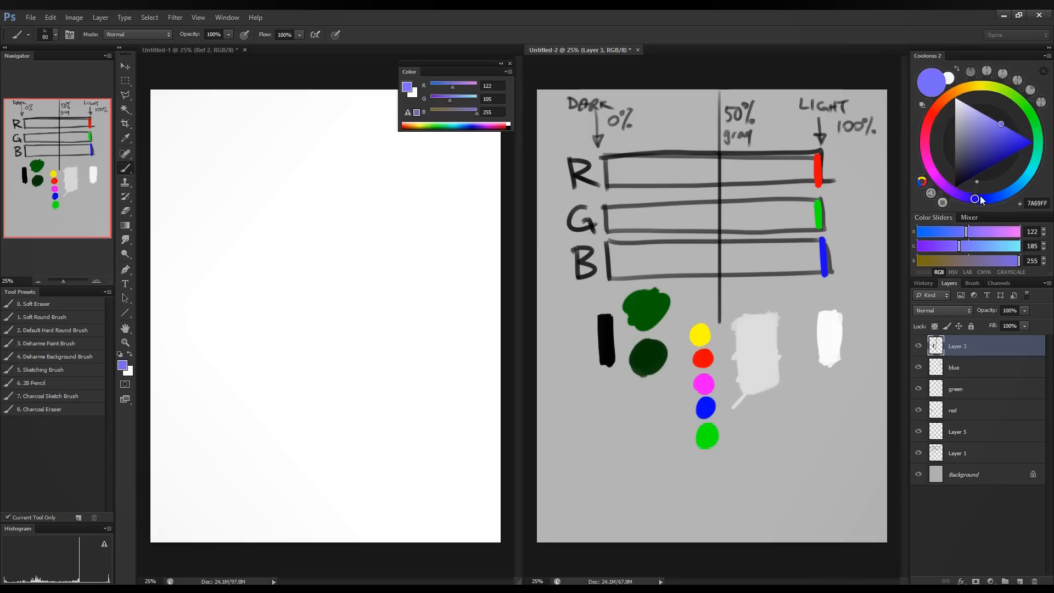
pyautogui.click(985, 112)
pyautogui.moveTo(1014, 95); pyautogui.dragTo(964, 193)
pyautogui.click(994, 120)
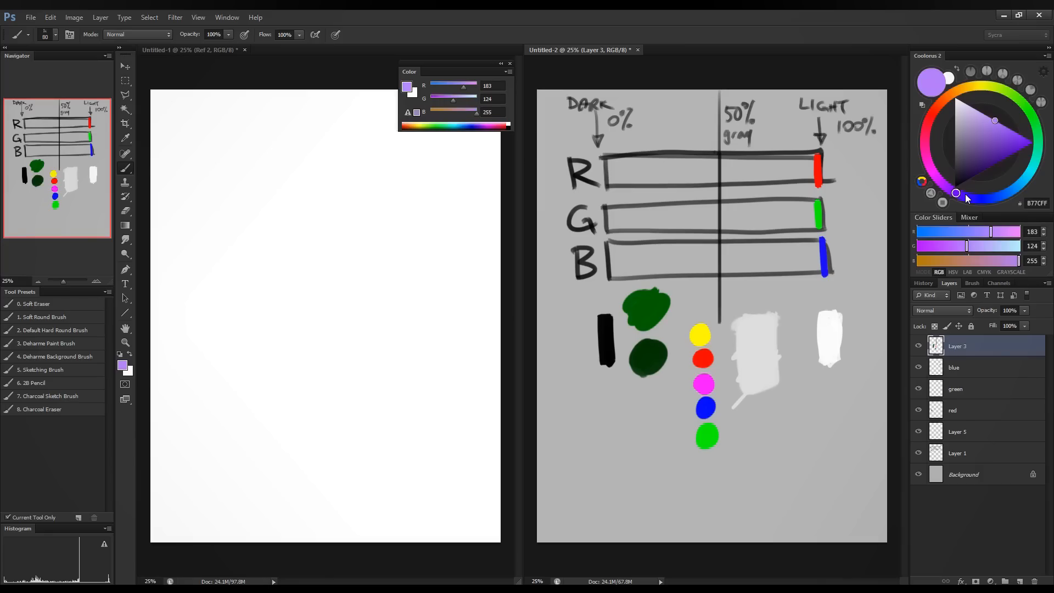
# Pick a red-orange and a pure blue (0, 0, 255) from the colour wheel and paint a patch of each below the dark greens.
pyautogui.click(931, 110)
pyautogui.click(1020, 144)
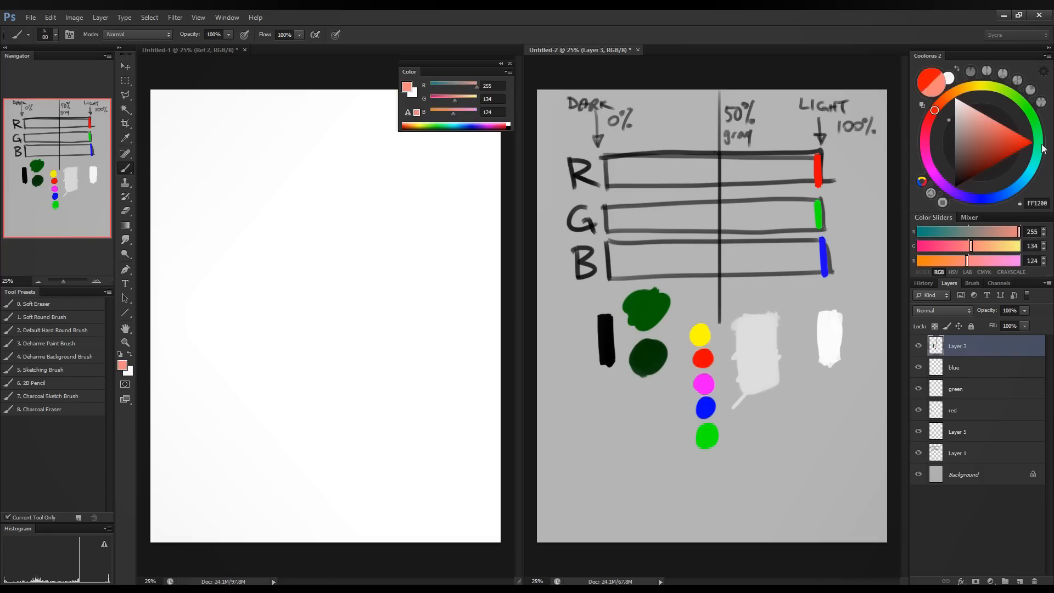
pyautogui.moveTo(586, 415)
pyautogui.mouseDown()
pyautogui.moveTo(602, 405)
pyautogui.moveTo(615, 434)
pyautogui.moveTo(610, 408)
pyautogui.moveTo(672, 463)
pyautogui.moveTo(667, 442)
pyautogui.mouseUp()
pyautogui.click(980, 199)
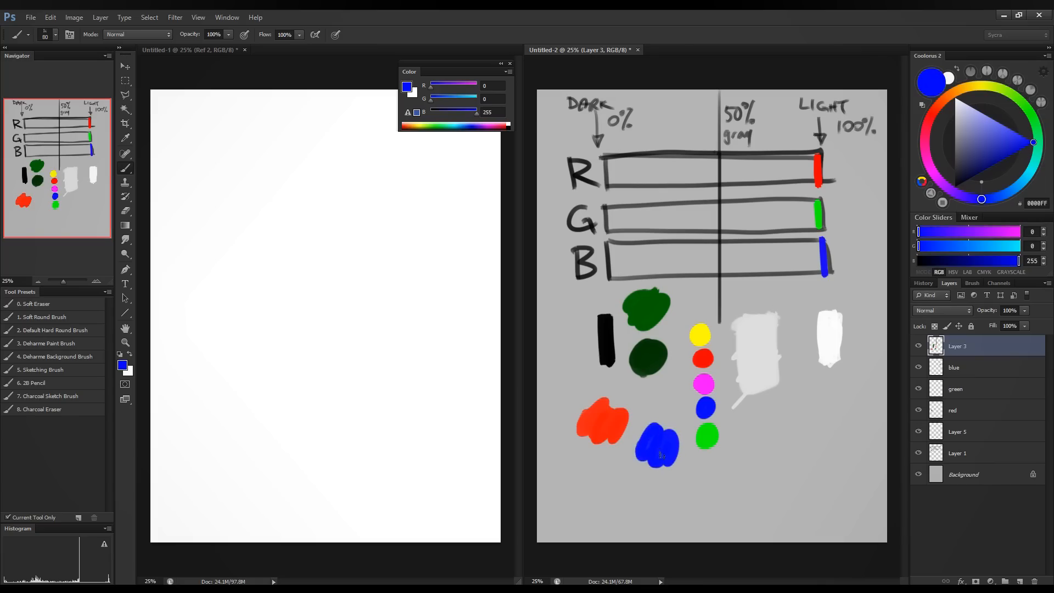
# Sample the yellow dot and paint two yellow patches, one above and one below the red-orange patch.
pyautogui.keyDown('alt'); pyautogui.click(700, 334); pyautogui.keyUp('alt')
pyautogui.moveTo(571, 369)
pyautogui.mouseDown()
pyautogui.moveTo(570, 392)
pyautogui.moveTo(583, 385)
pyautogui.moveTo(563, 359)
pyautogui.mouseUp()
pyautogui.keyDown('alt'); pyautogui.click(578, 377); pyautogui.keyUp('alt')
pyautogui.moveTo(566, 473)
pyautogui.mouseDown()
pyautogui.moveTo(580, 453)
pyautogui.moveTo(598, 472)
pyautogui.moveTo(612, 456)
pyautogui.moveTo(589, 475)
pyautogui.moveTo(611, 479)
pyautogui.moveTo(616, 458)
pyautogui.moveTo(626, 496)
pyautogui.moveTo(591, 475)
pyautogui.moveTo(604, 466)
pyautogui.moveTo(584, 487)
pyautogui.mouseUp()
# Sample the yellow, red-orange and blue patches and their blends to paint orange, mauve, ochre and amber mixes around the lower yellow patch.
pyautogui.keyDown('alt'); pyautogui.click(572, 378); pyautogui.keyUp('alt')
pyautogui.keyDown('alt'); pyautogui.click(604, 414); pyautogui.keyUp('alt')
pyautogui.keyDown('alt'); pyautogui.click(604, 464); pyautogui.keyUp('alt')
pyautogui.keyDown('alt'); pyautogui.click(574, 462); pyautogui.keyUp('alt')
pyautogui.keyDown('alt'); pyautogui.click(601, 467); pyautogui.keyUp('alt')
pyautogui.keyDown('alt'); pyautogui.click(658, 447); pyautogui.keyUp('alt')
pyautogui.moveTo(639, 469)
pyautogui.mouseDown()
pyautogui.moveTo(590, 494)
pyautogui.moveTo(591, 479)
pyautogui.moveTo(585, 494)
pyautogui.moveTo(602, 485)
pyautogui.moveTo(573, 504)
pyautogui.moveTo(604, 491)
pyautogui.mouseUp()
pyautogui.keyDown('alt'); pyautogui.click(631, 470); pyautogui.keyUp('alt')
pyautogui.keyDown('alt'); pyautogui.click(639, 472); pyautogui.keyUp('alt')
pyautogui.keyDown('alt'); pyautogui.click(600, 480); pyautogui.keyUp('alt')
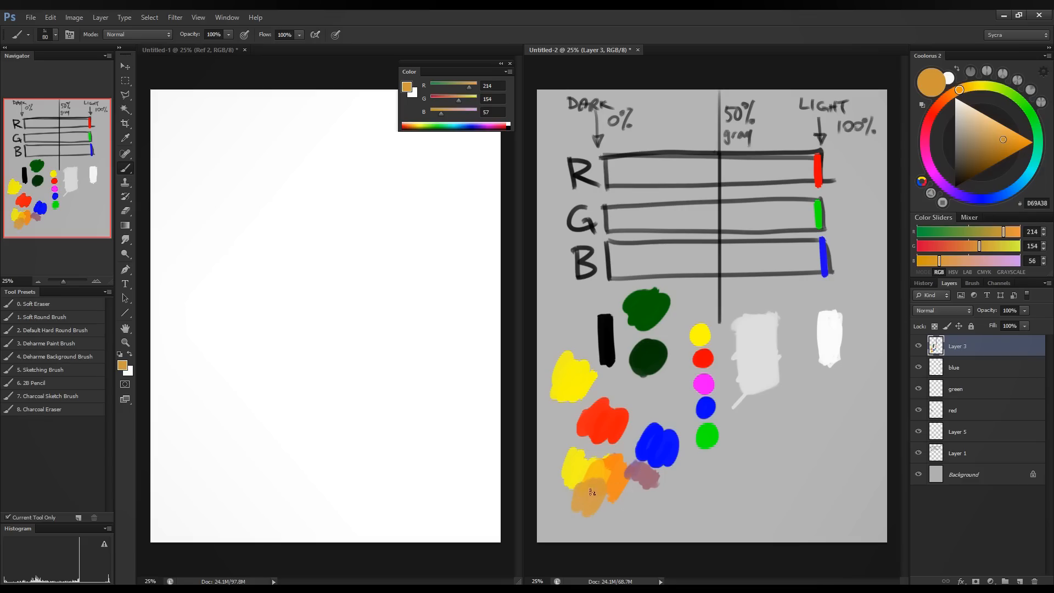
pyautogui.keyDown('alt'); pyautogui.click(599, 470); pyautogui.keyUp('alt')
pyautogui.moveTo(599, 471); pyautogui.dragTo(604, 482)
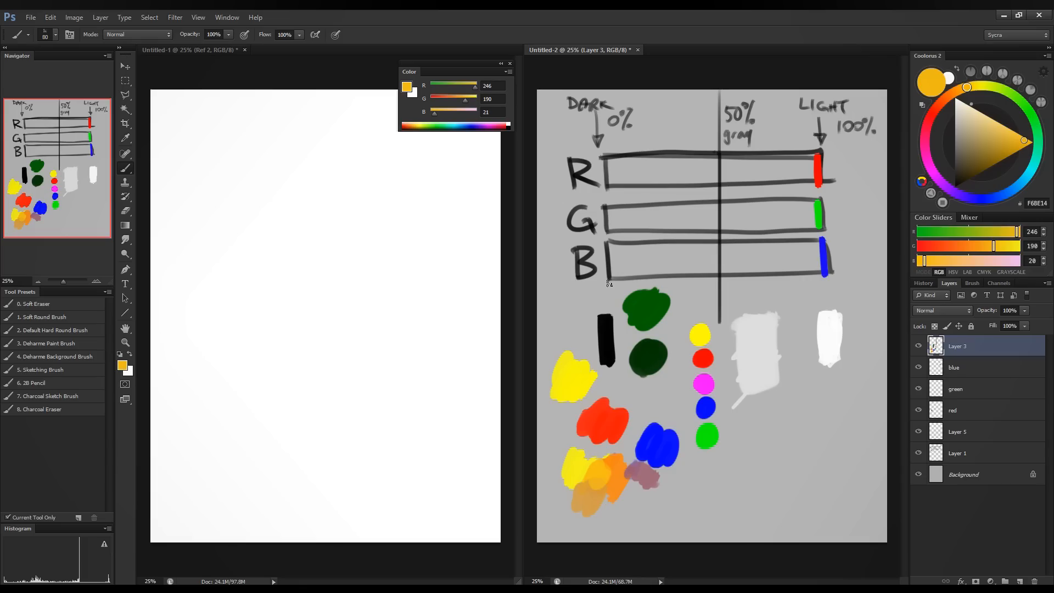
# Mix a dark slate blue with R at 44, G at 66 and B at 74.
pyautogui.click(934, 232)
pyautogui.click(942, 247)
pyautogui.click(946, 261)
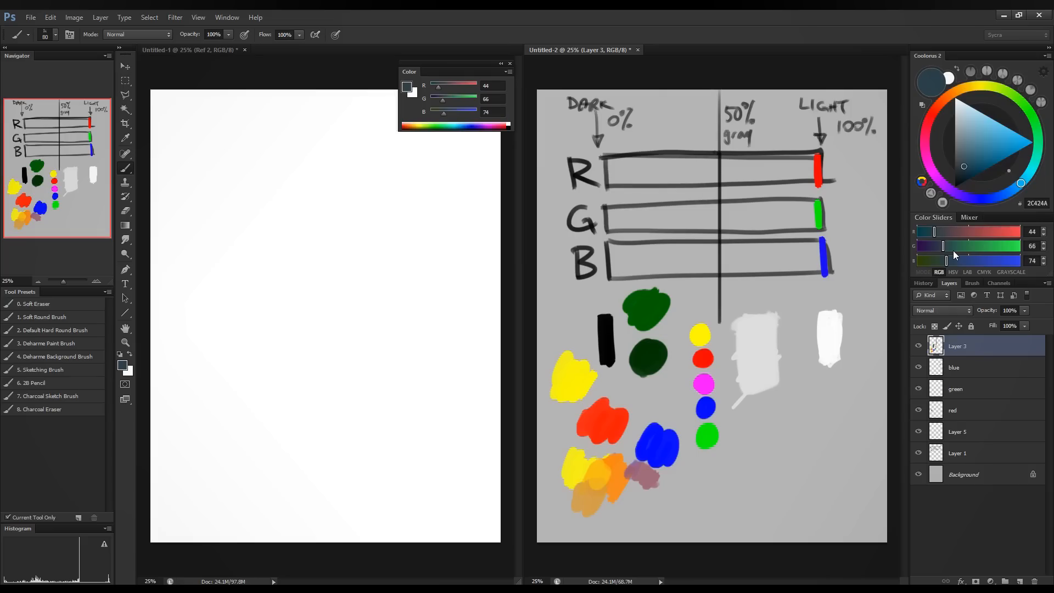
# Mix a hot pink (255, 0, 156) and a coral pink, and paint a patch of each beside the white swatch.
pyautogui.moveTo(970, 231)
pyautogui.mouseDown()
pyautogui.moveTo(1022, 232)
pyautogui.moveTo(916, 246)
pyautogui.moveTo(979, 263)
pyautogui.mouseUp()
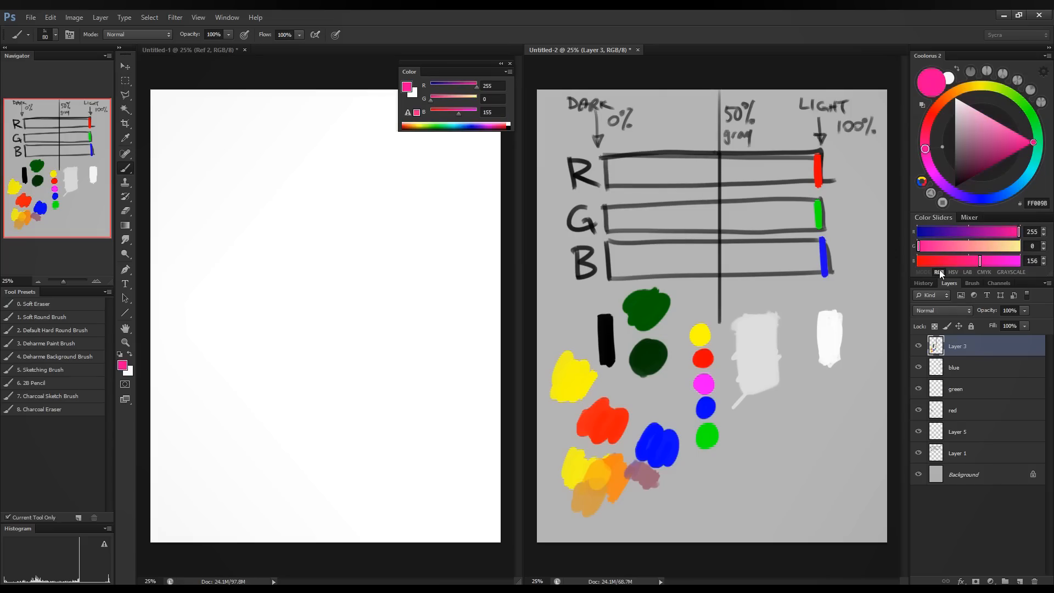
pyautogui.moveTo(795, 349); pyautogui.dragTo(801, 358)
pyautogui.moveTo(982, 262)
pyautogui.mouseDown()
pyautogui.moveTo(920, 262)
pyautogui.moveTo(960, 262)
pyautogui.mouseUp()
pyautogui.moveTo(943, 247)
pyautogui.mouseDown()
pyautogui.moveTo(956, 247)
pyautogui.moveTo(947, 245)
pyautogui.mouseUp()
pyautogui.moveTo(822, 378)
pyautogui.mouseDown()
pyautogui.moveTo(812, 397)
pyautogui.moveTo(823, 384)
pyautogui.mouseUp()
# Mix a yellow and a pure green (0, 255, 0), painting the yellow right of the coral patch and the green left of it.
pyautogui.moveTo(944, 246); pyautogui.dragTo(893, 264)
pyautogui.moveTo(863, 386)
pyautogui.mouseDown()
pyautogui.moveTo(856, 355)
pyautogui.moveTo(867, 364)
pyautogui.mouseUp()
pyautogui.moveTo(1018, 231); pyautogui.dragTo(929, 237)
pyautogui.moveTo(780, 395)
pyautogui.mouseDown()
pyautogui.moveTo(771, 423)
pyautogui.moveTo(782, 429)
pyautogui.mouseUp()
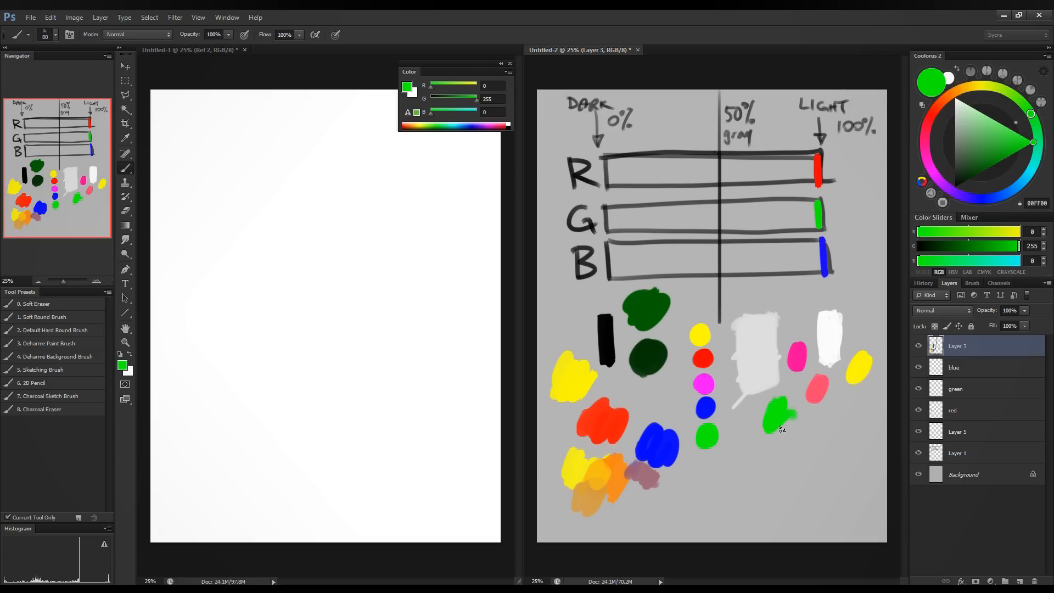
# Mix a greyish pink with R at 172, G and B at 153, and paint a patch below the coral one.
pyautogui.click(986, 236)
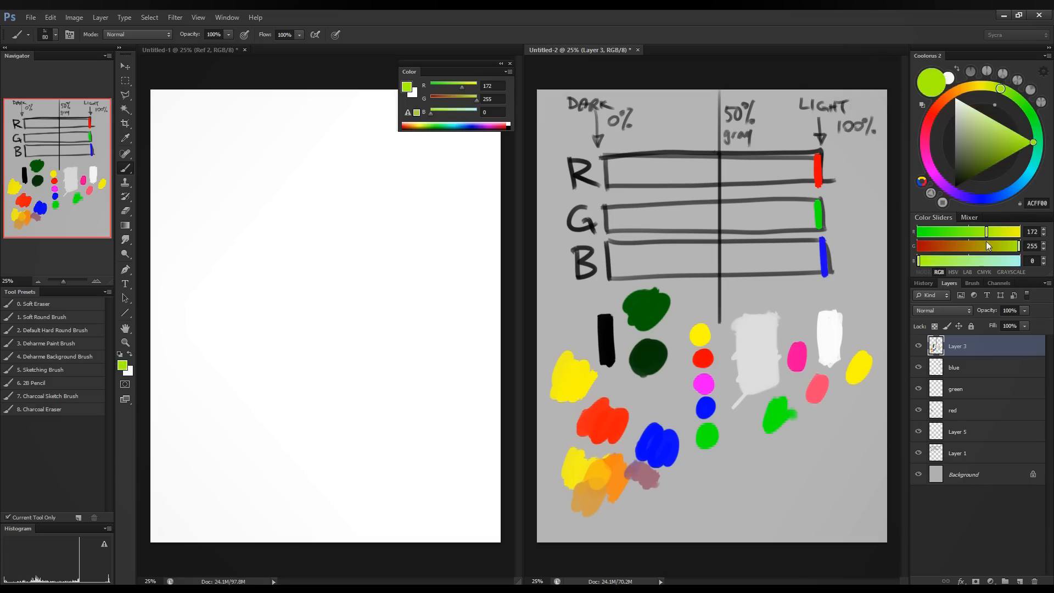
pyautogui.click(978, 249)
pyautogui.click(979, 262)
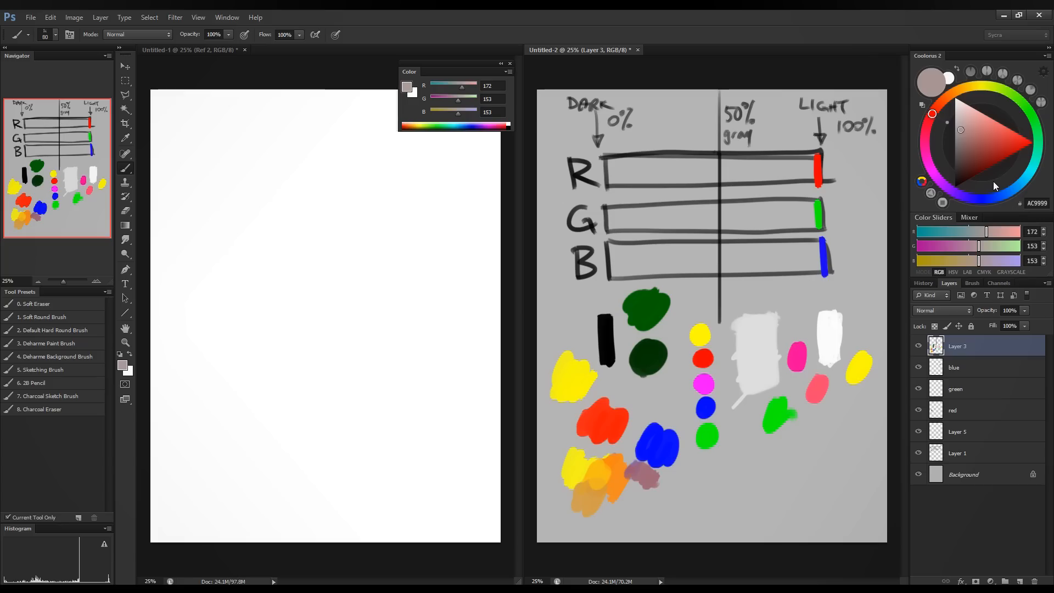
pyautogui.moveTo(818, 434)
pyautogui.mouseDown()
pyautogui.moveTo(813, 447)
pyautogui.moveTo(823, 449)
pyautogui.mouseUp()
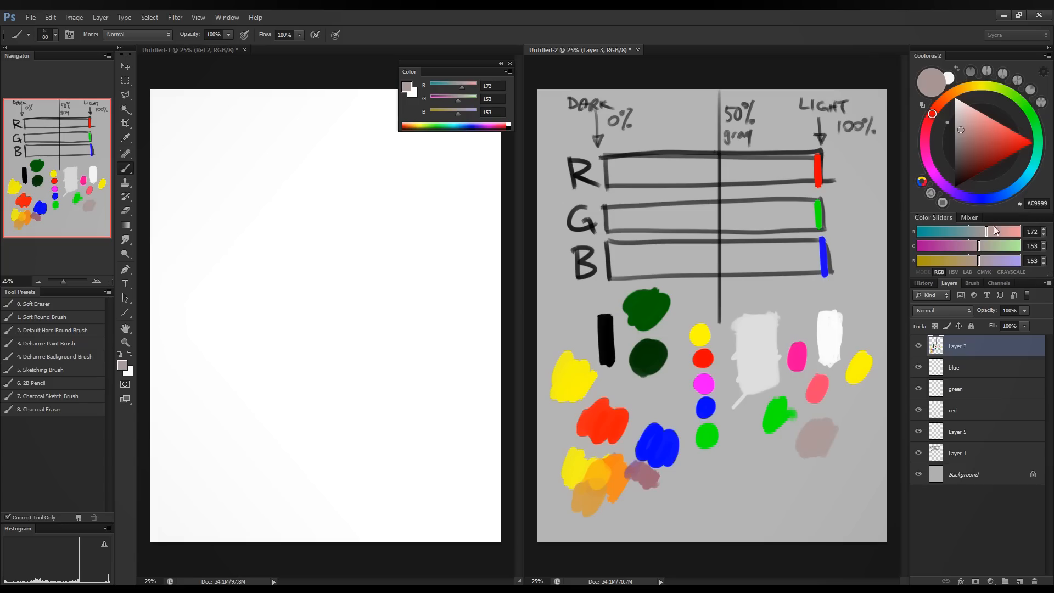
# Paint two beige patches touching the greyish pink one, using RGB 182, 153, 133 beside it and 182, 163, 133 below.
pyautogui.moveTo(977, 265); pyautogui.dragTo(993, 236)
pyautogui.moveTo(844, 427)
pyautogui.mouseDown()
pyautogui.moveTo(840, 447)
pyautogui.moveTo(856, 423)
pyautogui.moveTo(850, 429)
pyautogui.mouseUp()
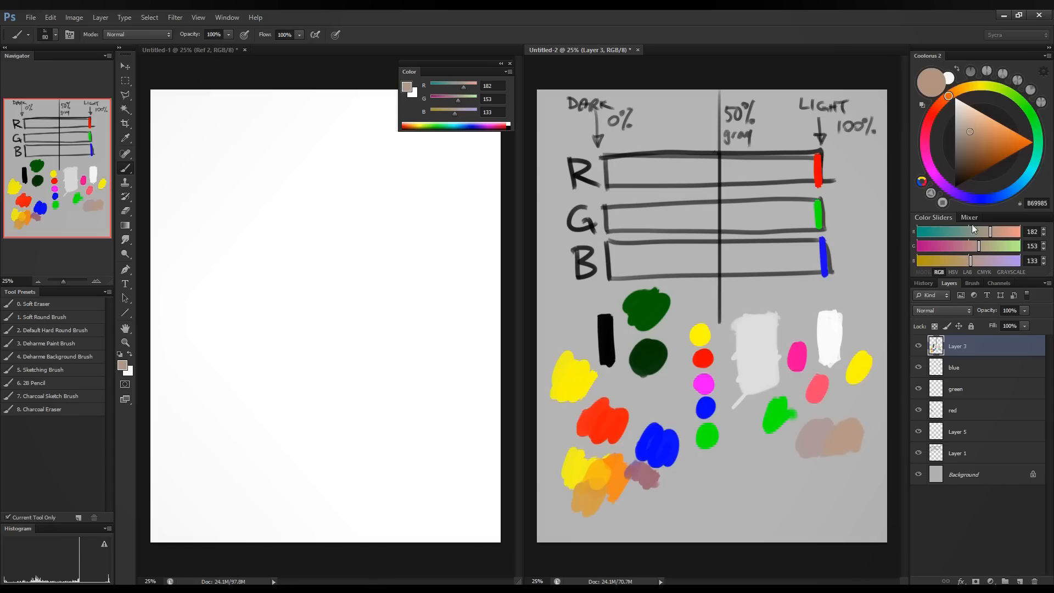
pyautogui.moveTo(978, 248); pyautogui.dragTo(982, 248)
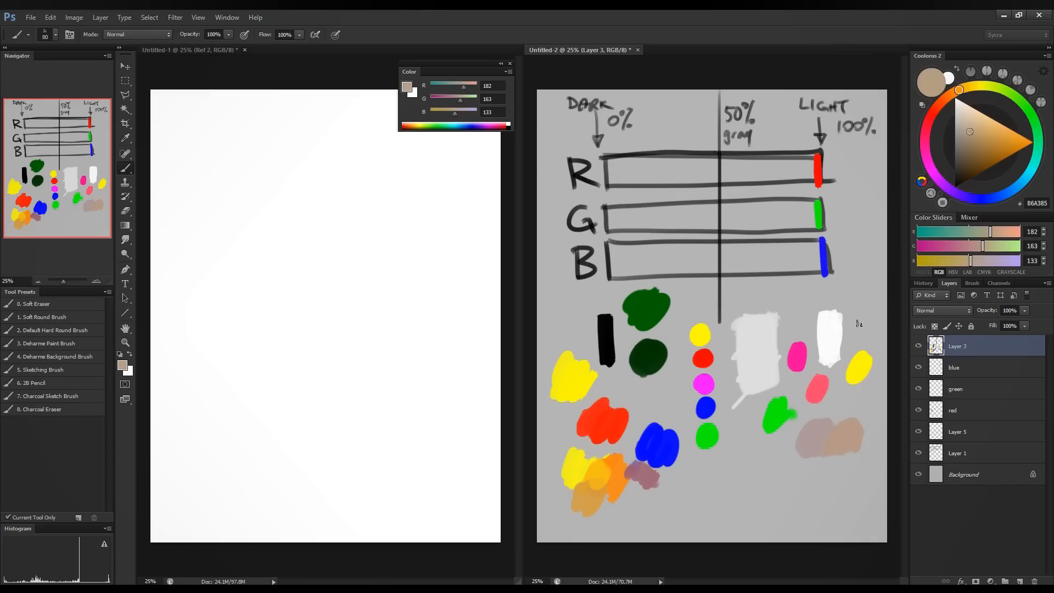
pyautogui.moveTo(833, 452)
pyautogui.mouseDown()
pyautogui.moveTo(827, 482)
pyautogui.moveTo(836, 470)
pyautogui.moveTo(835, 452)
pyautogui.moveTo(821, 457)
pyautogui.moveTo(813, 481)
pyautogui.moveTo(843, 455)
pyautogui.mouseUp()
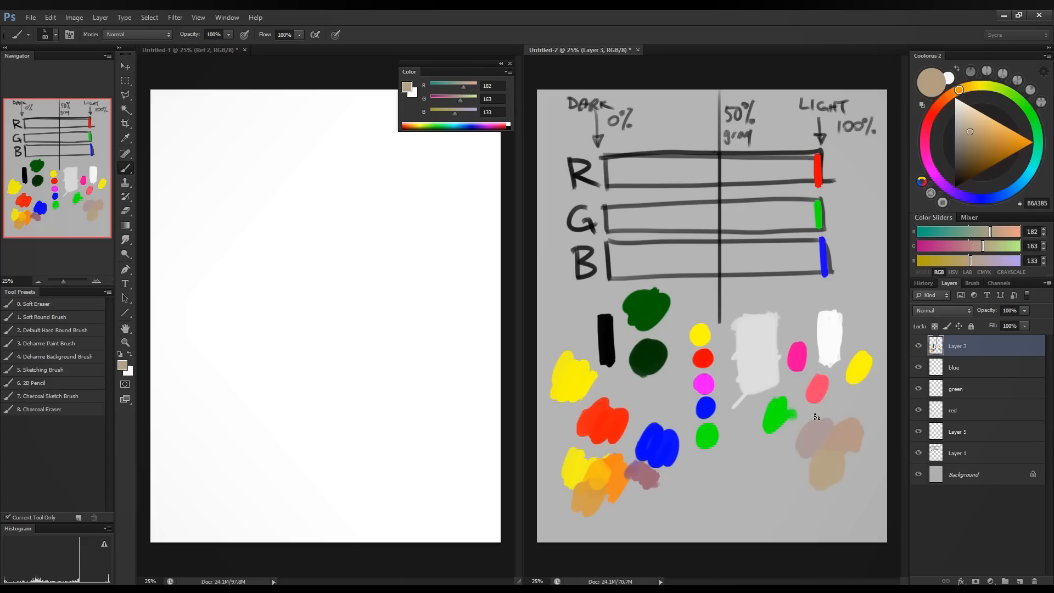
# Open the foreground colour picker over the blank canvas and try oranges (221, 177, 108 and 255, 180, 0) and a muted green (69, 108, 80).
pyautogui.click(122, 365)
pyautogui.moveTo(832, 317); pyautogui.dragTo(285, 203)
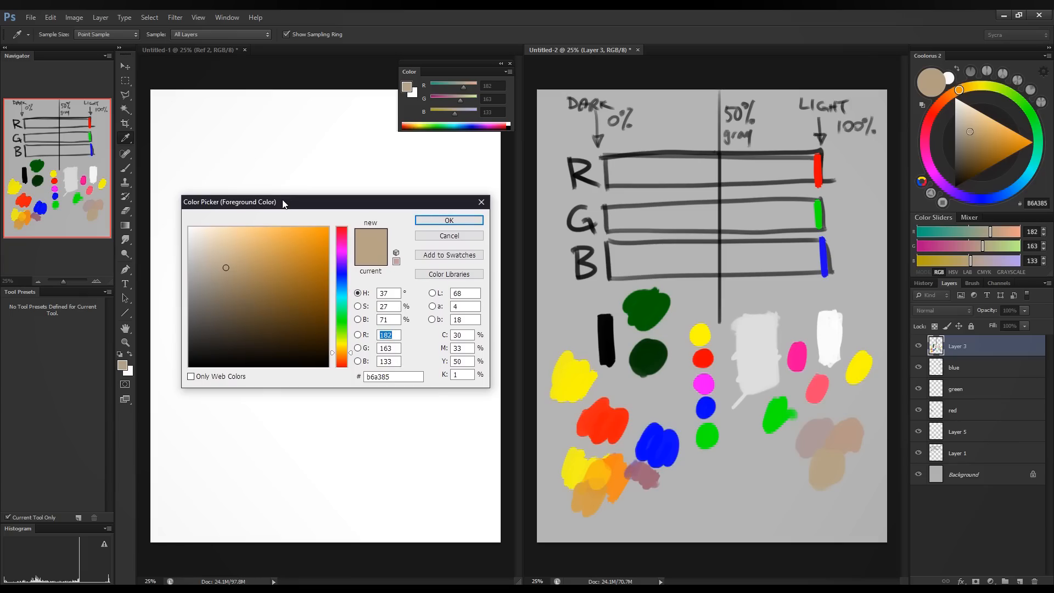
pyautogui.moveTo(236, 307); pyautogui.dragTo(260, 246)
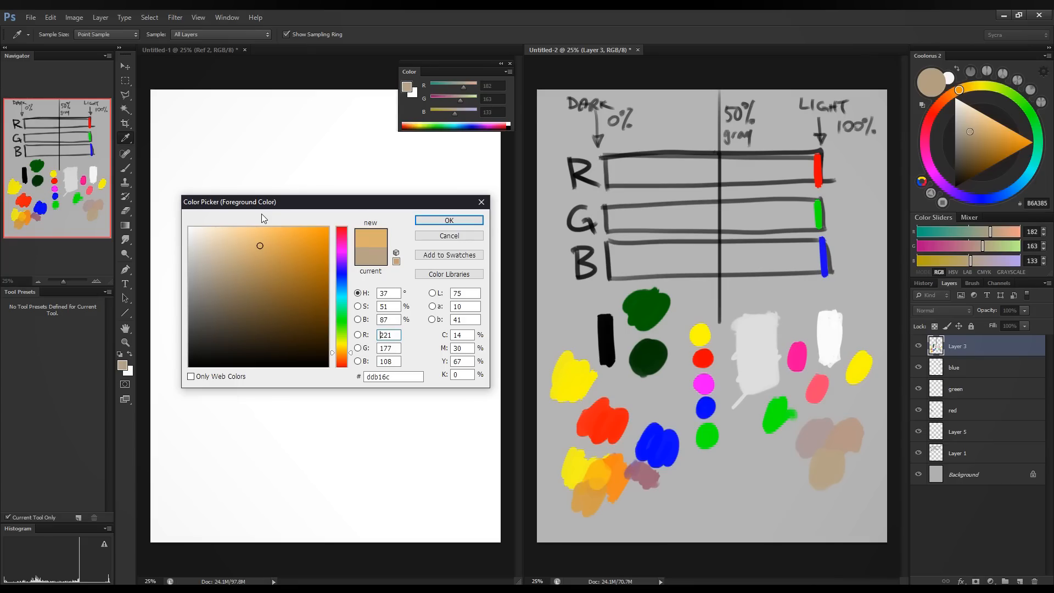
pyautogui.moveTo(341, 353); pyautogui.dragTo(344, 351)
pyautogui.click(278, 257)
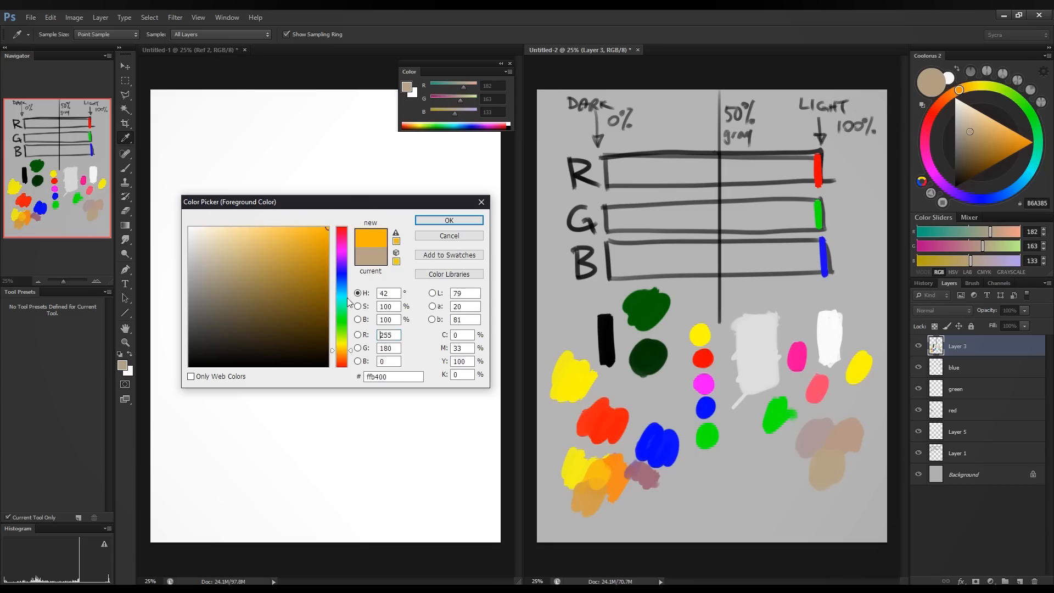
pyautogui.click(218, 268)
pyautogui.moveTo(218, 267)
pyautogui.mouseDown()
pyautogui.moveTo(284, 291)
pyautogui.moveTo(296, 245)
pyautogui.moveTo(215, 274)
pyautogui.moveTo(272, 307)
pyautogui.mouseUp()
pyautogui.click(346, 313)
pyautogui.moveTo(286, 262)
pyautogui.mouseDown()
pyautogui.moveTo(282, 233)
pyautogui.moveTo(289, 263)
pyautogui.moveTo(238, 307)
pyautogui.mouseUp()
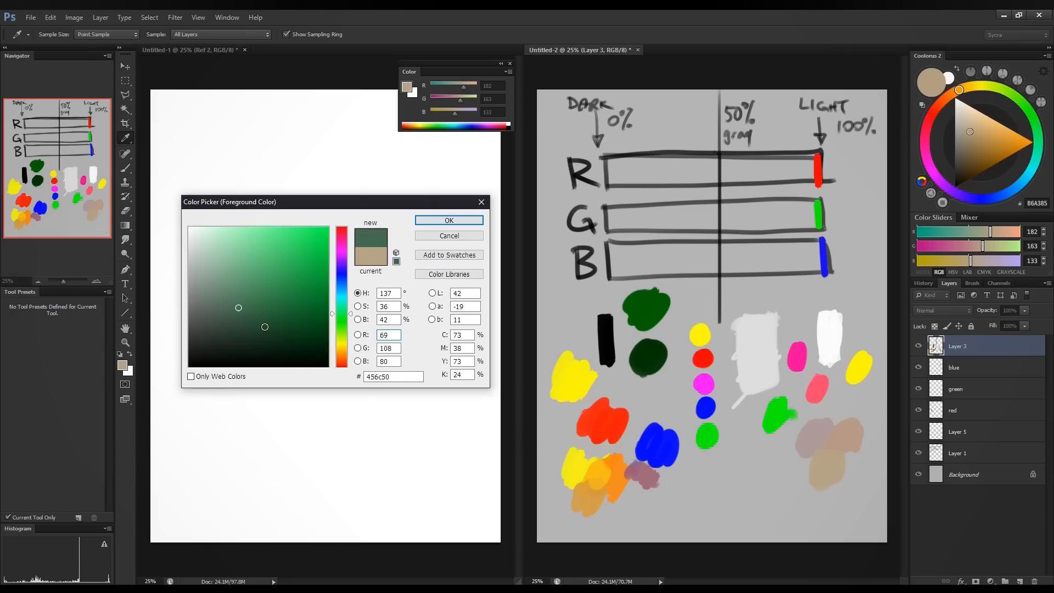
# Choose a saturated green (14, 251, 81) as the foreground colour and paint a patch at the lower middle of the canvas.
pyautogui.click(310, 232)
pyautogui.moveTo(310, 232)
pyautogui.mouseDown()
pyautogui.moveTo(325, 242)
pyautogui.moveTo(309, 234)
pyautogui.moveTo(308, 256)
pyautogui.moveTo(320, 228)
pyautogui.mouseUp()
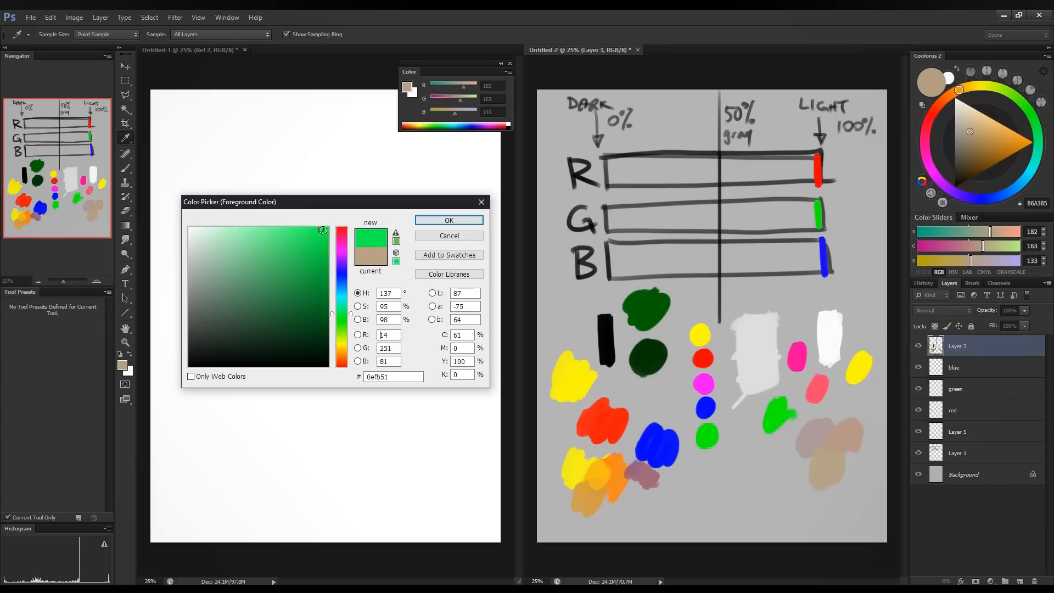
pyautogui.click(477, 219)
pyautogui.press('b')
pyautogui.moveTo(733, 463)
pyautogui.mouseDown()
pyautogui.moveTo(720, 478)
pyautogui.moveTo(746, 482)
pyautogui.moveTo(736, 463)
pyautogui.mouseUp()
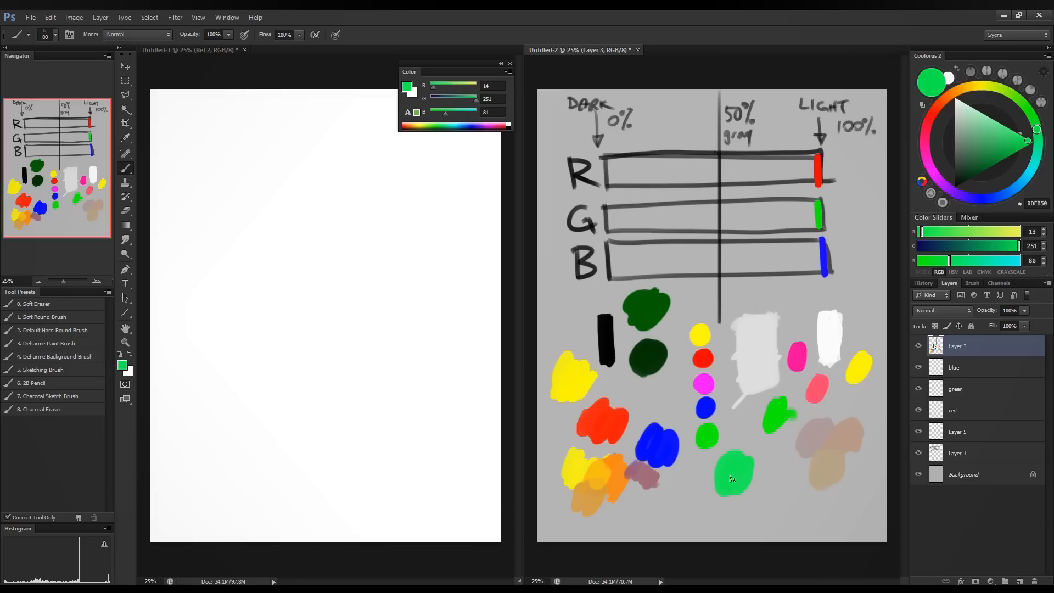
# Pick a dark green (43, 88, 56), paint a patch beside the bright green, and draw a frame around the three muted beige patches.
pyautogui.click(122, 365)
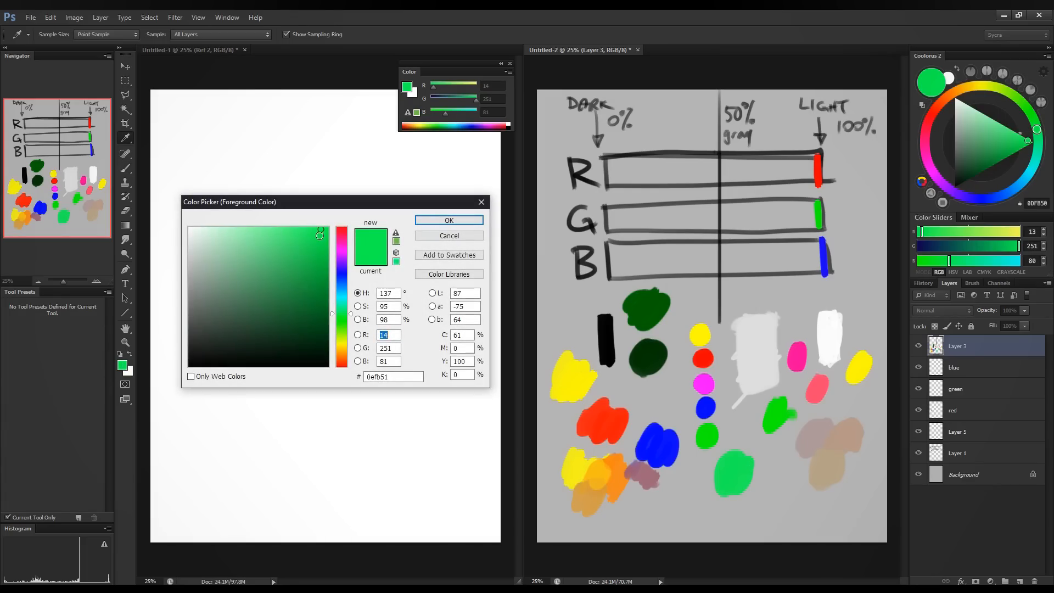
pyautogui.click(261, 318)
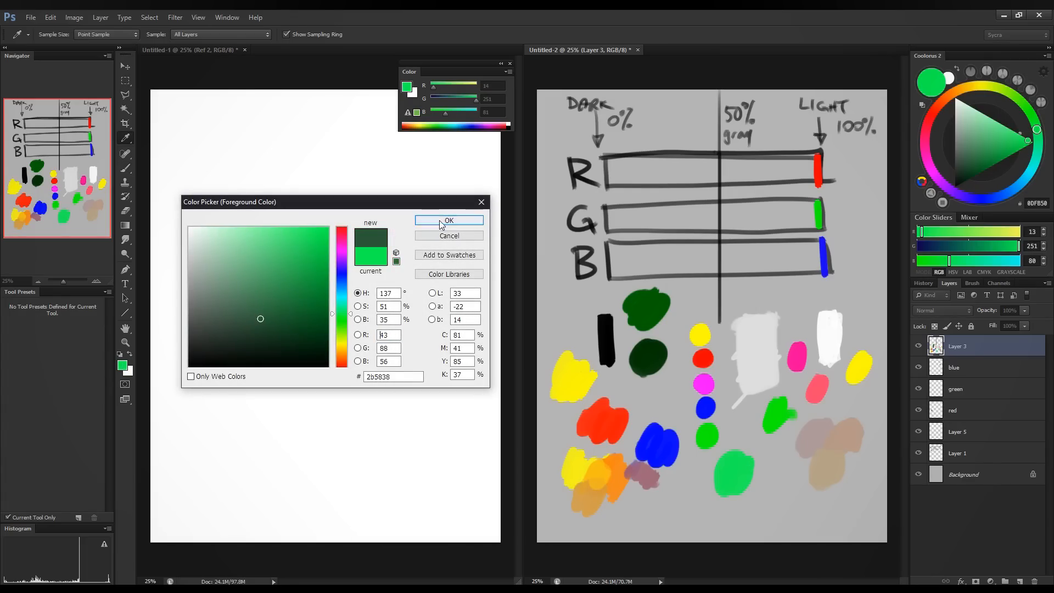
pyautogui.click(439, 221)
pyautogui.moveTo(757, 481)
pyautogui.mouseDown()
pyautogui.moveTo(784, 474)
pyautogui.moveTo(777, 456)
pyautogui.moveTo(752, 467)
pyautogui.moveTo(754, 480)
pyautogui.moveTo(793, 483)
pyautogui.mouseUp()
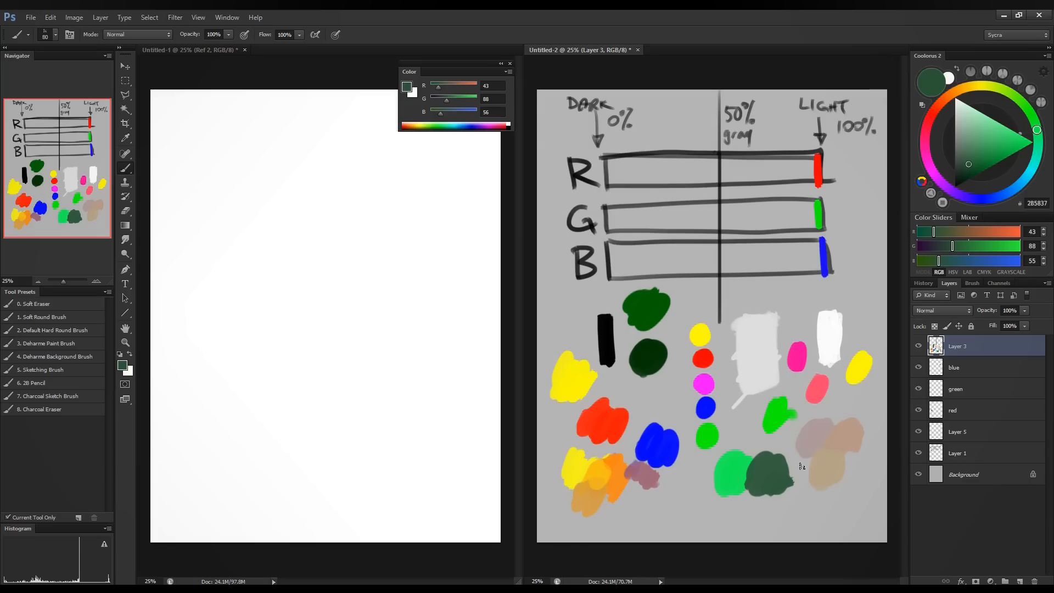
pyautogui.moveTo(856, 404)
pyautogui.mouseDown()
pyautogui.moveTo(793, 444)
pyautogui.moveTo(820, 484)
pyautogui.moveTo(870, 420)
pyautogui.moveTo(824, 399)
pyautogui.mouseUp()
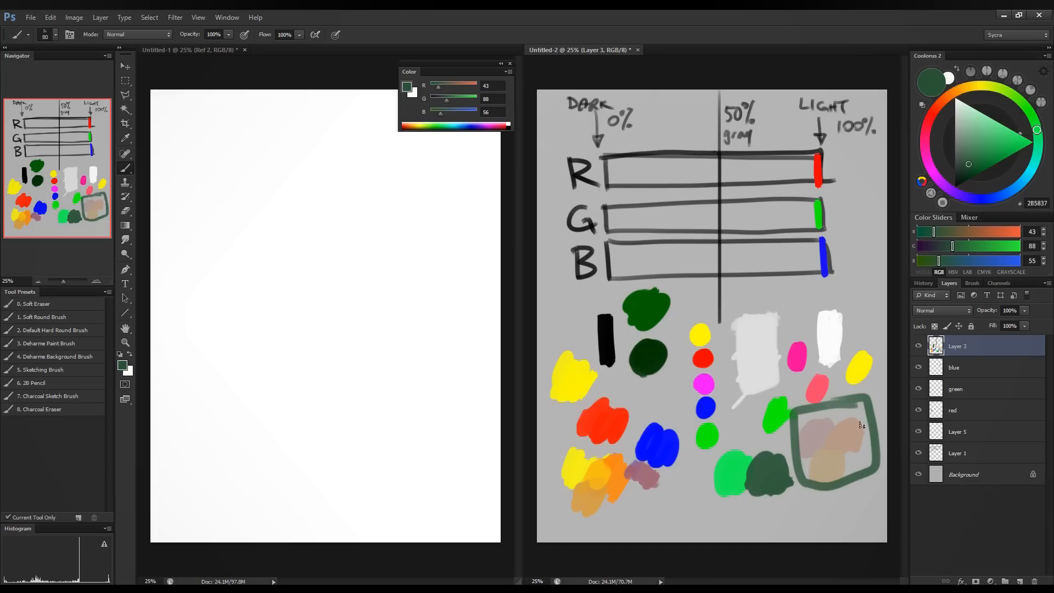
# Pick a warm grey (162, 155, 143) in the foreground colour picker and paint a patch below and left of the bright green one.
pyautogui.click(123, 366)
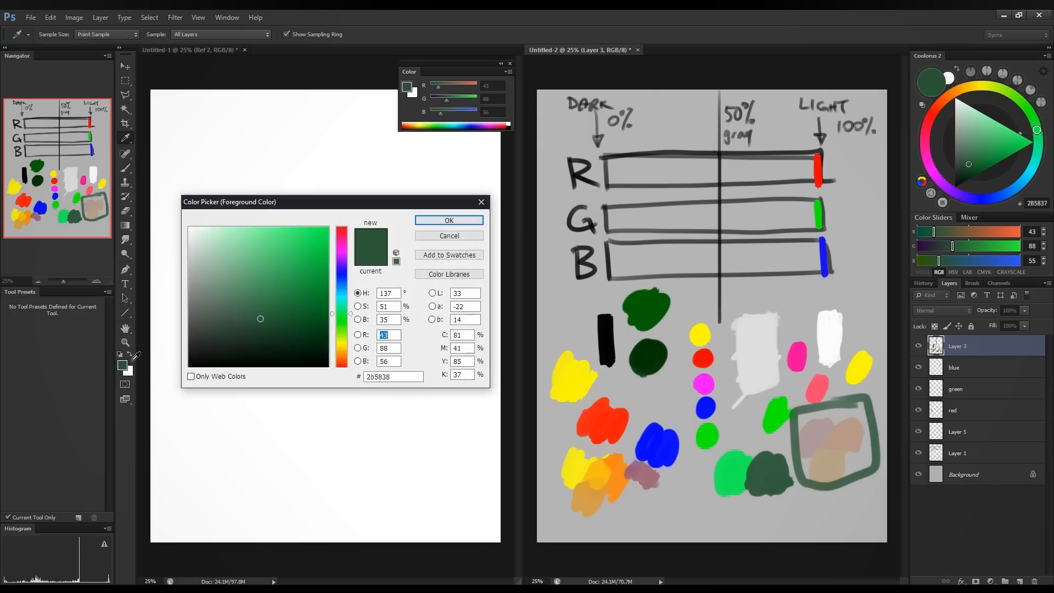
pyautogui.click(344, 350)
pyautogui.click(217, 252)
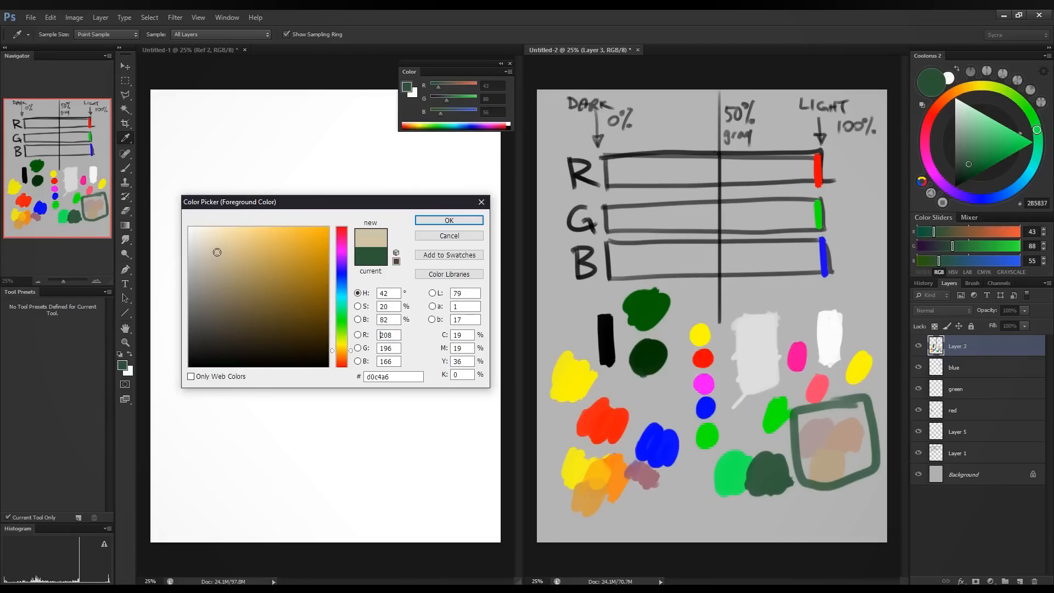
pyautogui.moveTo(210, 263); pyautogui.dragTo(205, 278)
pyautogui.click(871, 193)
pyautogui.click(343, 351)
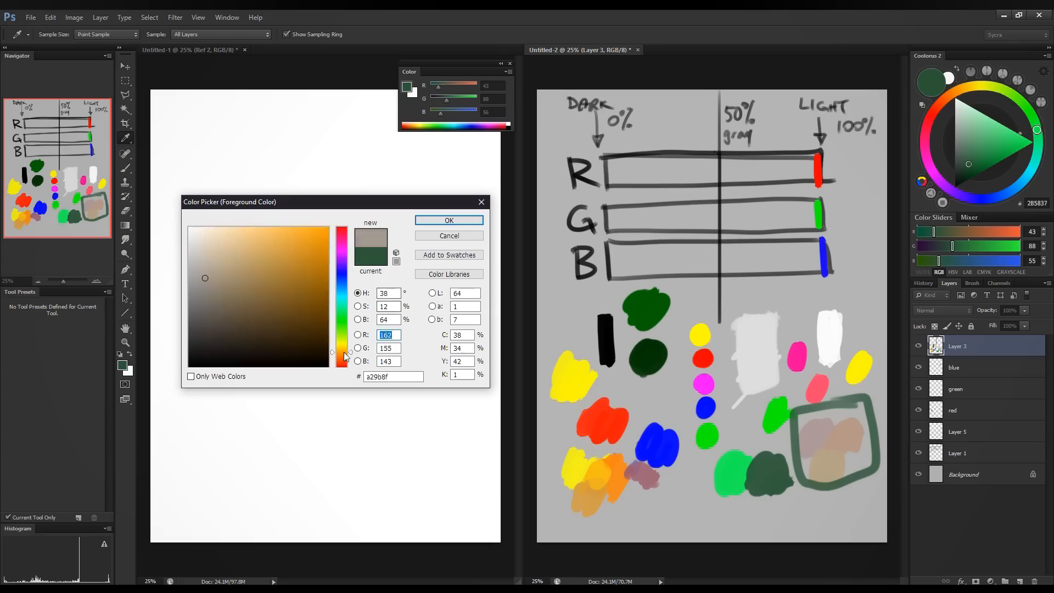
pyautogui.click(451, 221)
pyautogui.moveTo(687, 490)
pyautogui.mouseDown()
pyautogui.moveTo(684, 504)
pyautogui.moveTo(696, 490)
pyautogui.mouseUp()
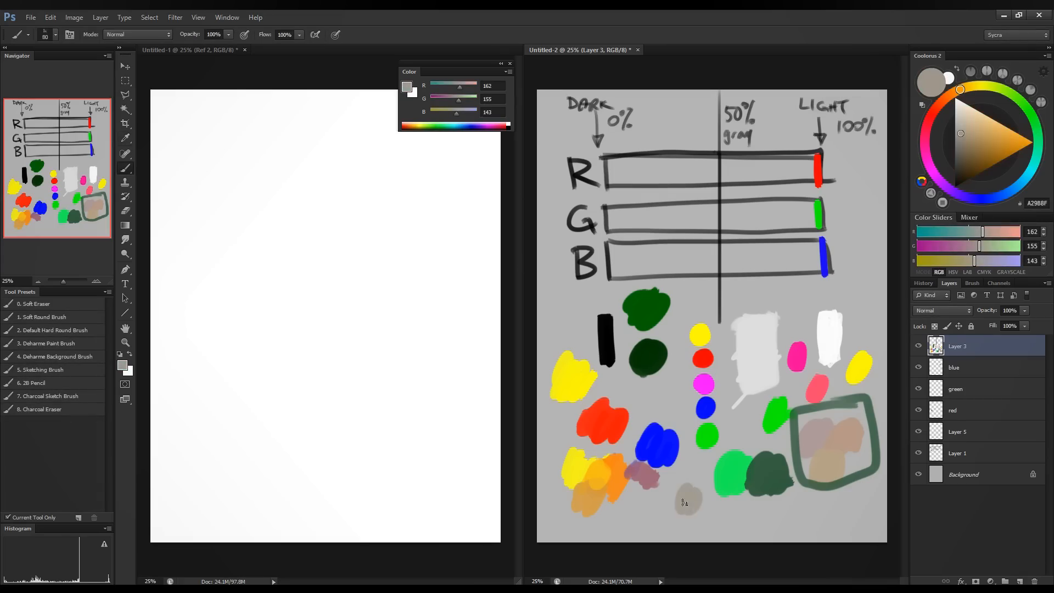
# Pick a redder warm grey at hue 20° (166, 147, 138) and paint a patch just above the first warm grey.
pyautogui.click(124, 366)
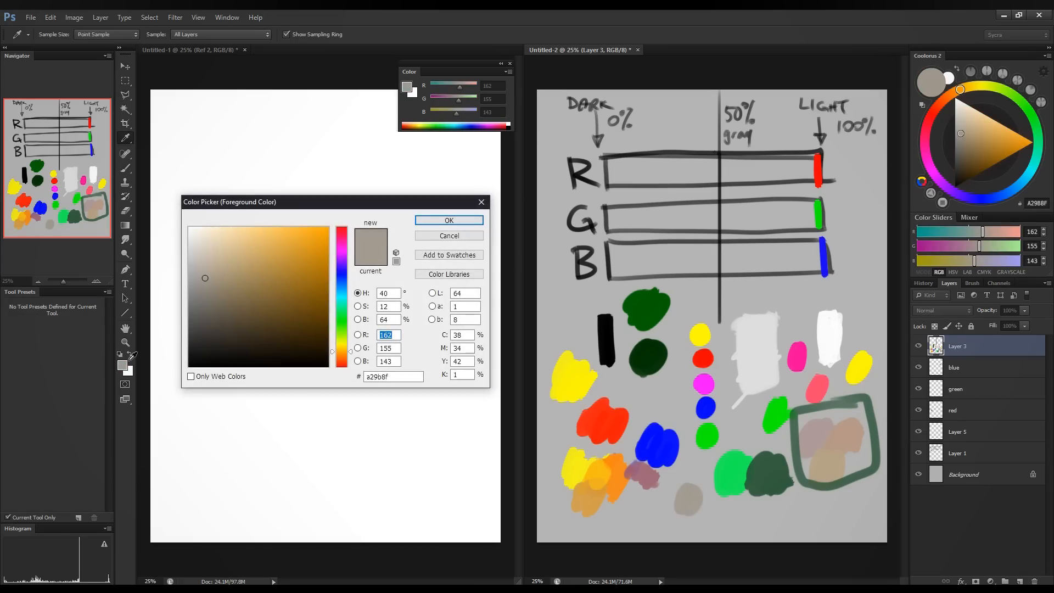
pyautogui.click(351, 356)
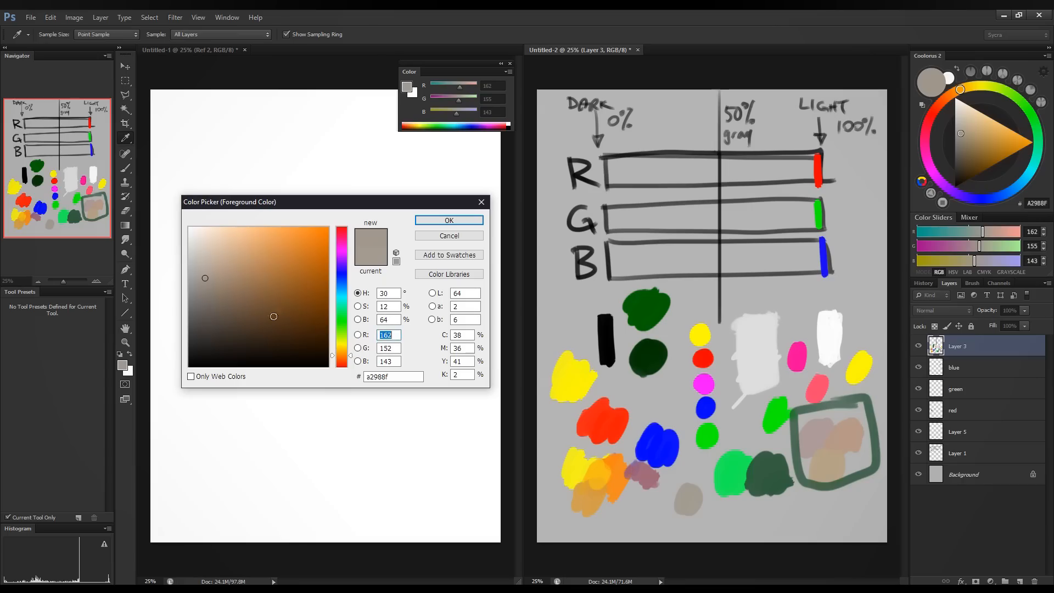
pyautogui.moveTo(206, 279); pyautogui.dragTo(212, 275)
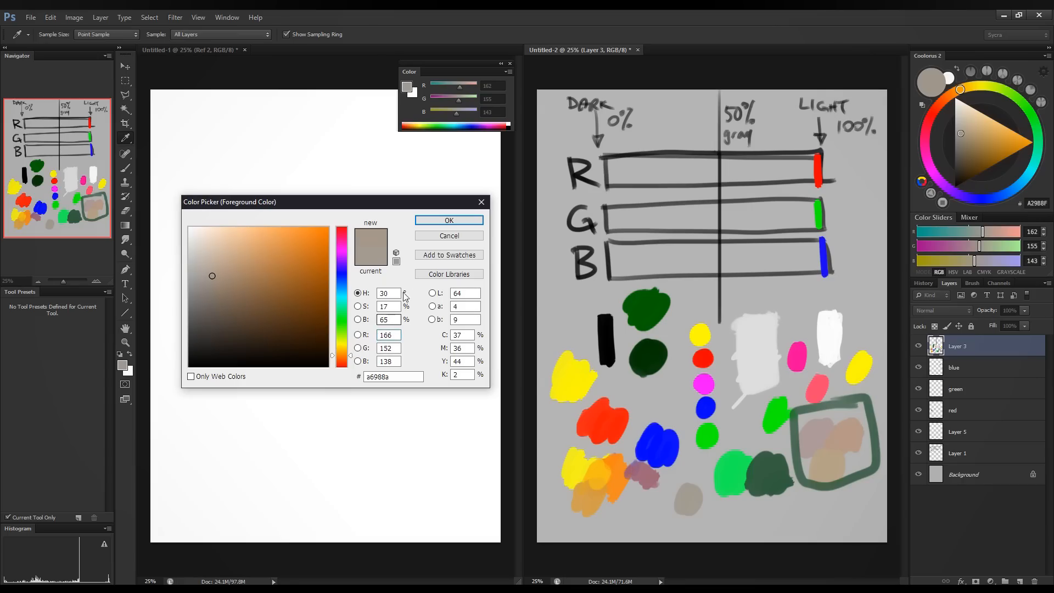
pyautogui.click(350, 359)
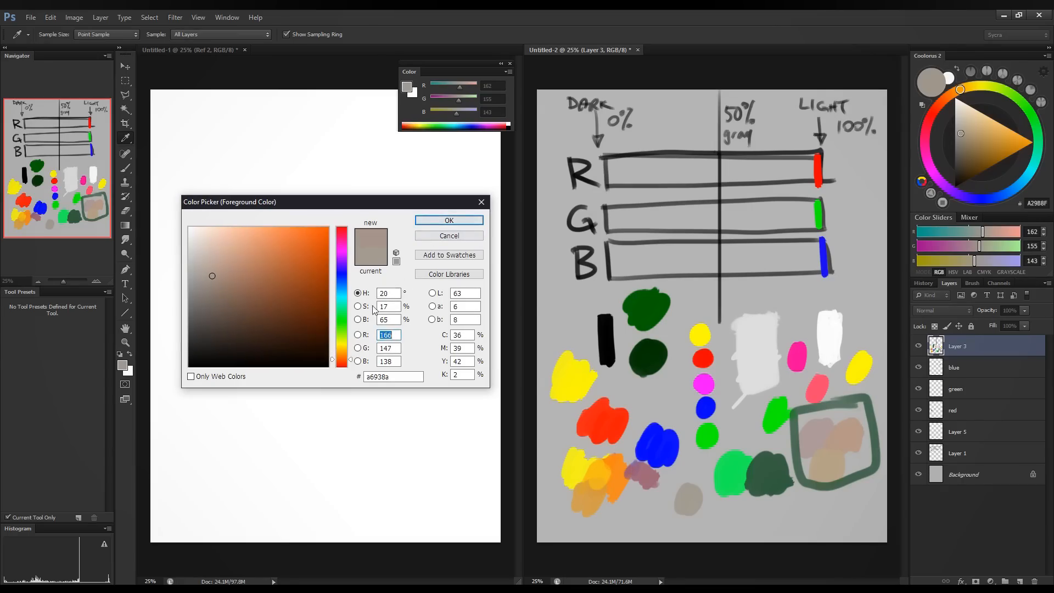
pyautogui.click(445, 220)
pyautogui.moveTo(687, 468); pyautogui.dragTo(705, 470)
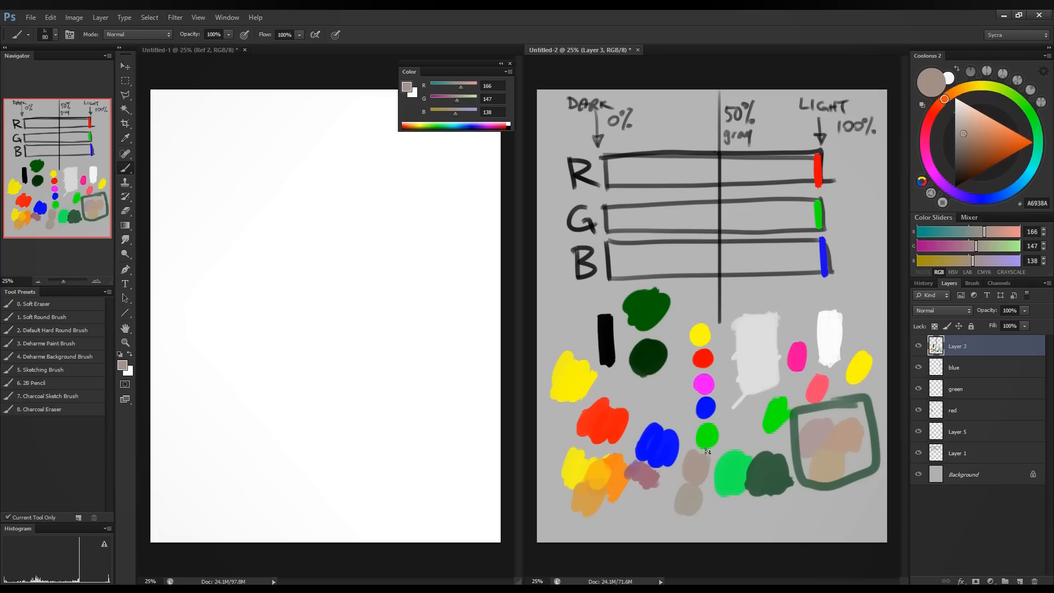
# Sample the lower warm grey, darken it to RGB 155, 143, 128, and paint a patch beside it.
pyautogui.keyDown('alt'); pyautogui.click(691, 494); pyautogui.keyUp('alt')
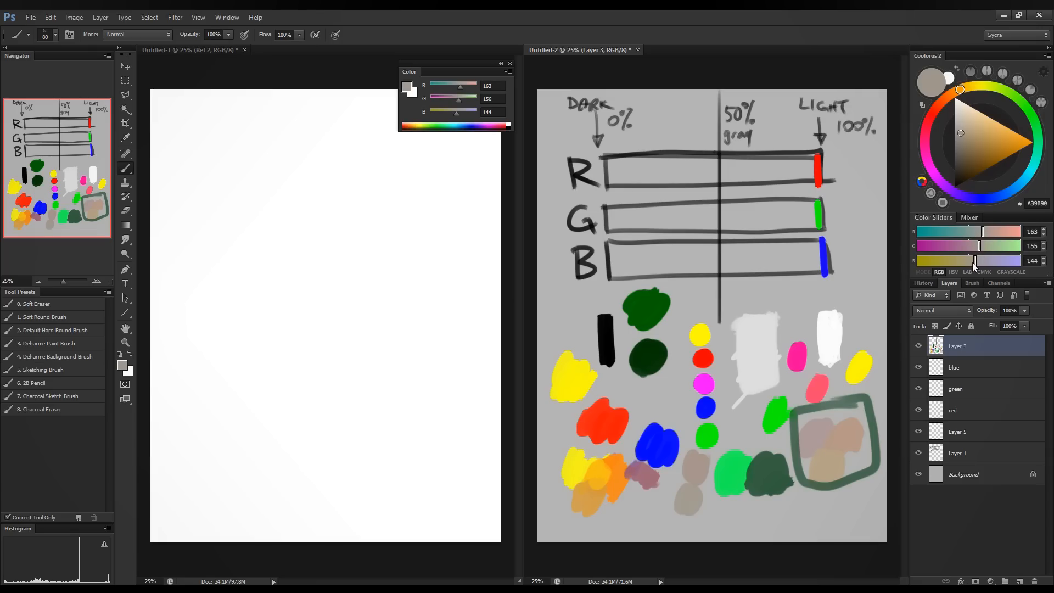
pyautogui.moveTo(969, 263); pyautogui.dragTo(974, 246)
pyautogui.click(982, 233)
pyautogui.click(980, 233)
pyautogui.moveTo(712, 498)
pyautogui.mouseDown()
pyautogui.moveTo(711, 517)
pyautogui.moveTo(714, 494)
pyautogui.mouseUp()
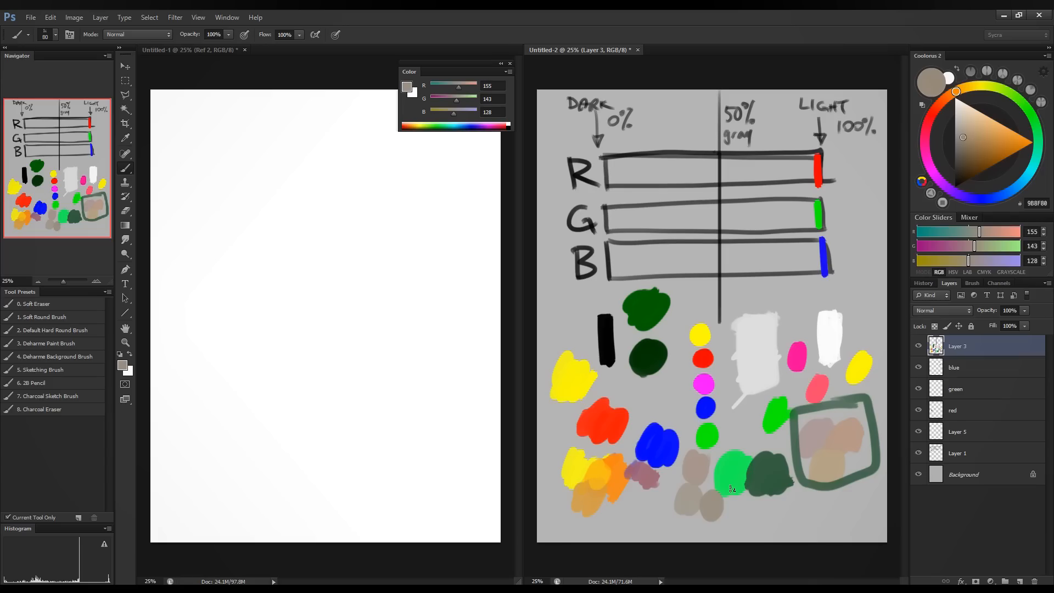
# Sample the bright green and paint a dot beside the drawn R bar, and paint a slightly darker green (9, 232, 66) patch below the light grey.
pyautogui.keyDown('alt'); pyautogui.click(732, 488); pyautogui.keyUp('alt')
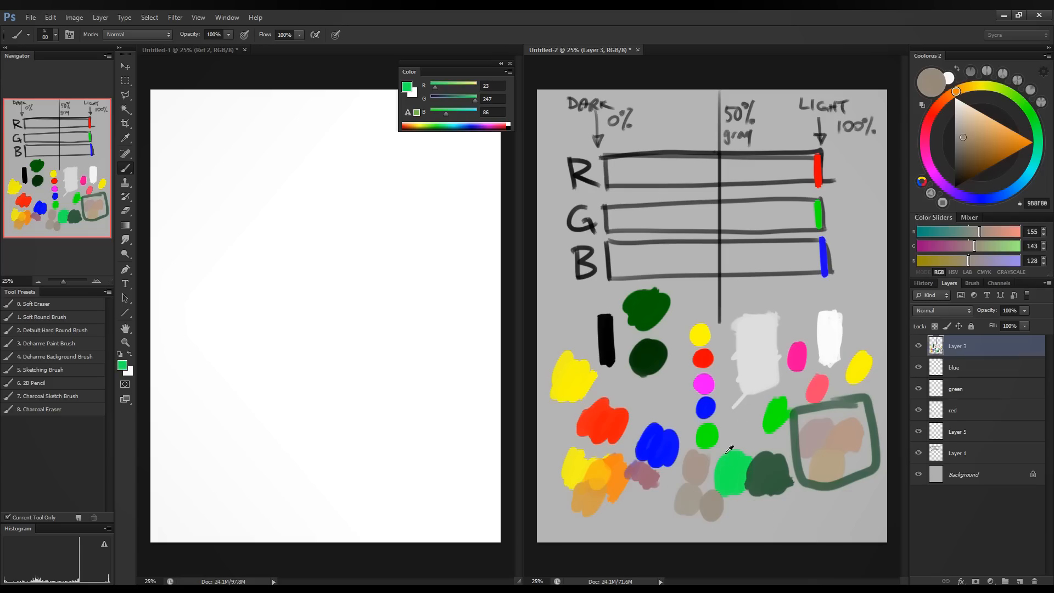
pyautogui.moveTo(870, 183)
pyautogui.mouseDown()
pyautogui.moveTo(856, 190)
pyautogui.moveTo(867, 187)
pyautogui.mouseUp()
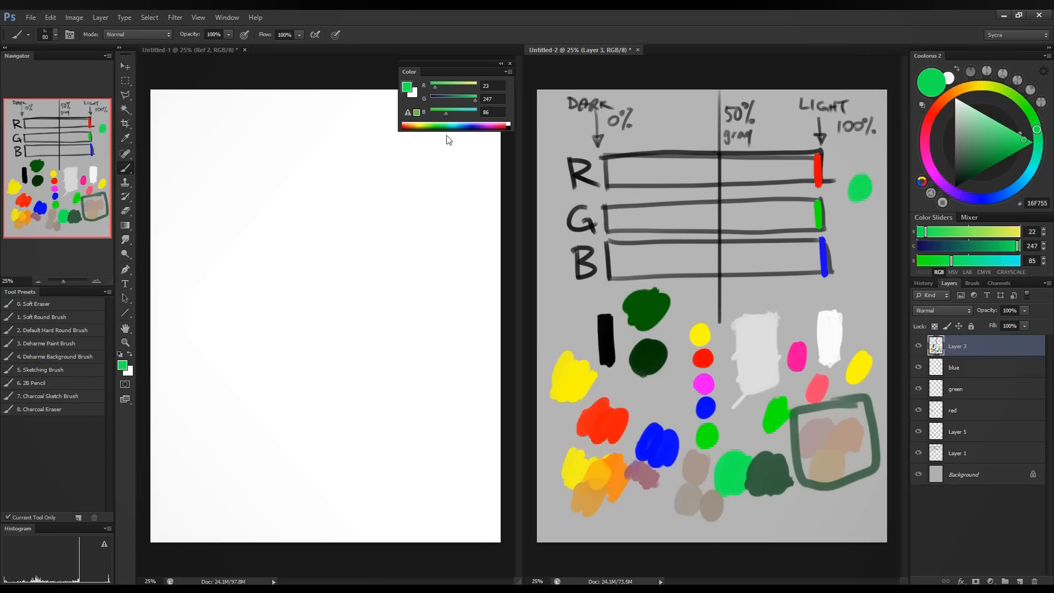
pyautogui.moveTo(925, 236); pyautogui.dragTo(940, 255)
pyautogui.moveTo(1016, 251); pyautogui.dragTo(1011, 252)
pyautogui.moveTo(761, 401)
pyautogui.mouseDown()
pyautogui.moveTo(747, 417)
pyautogui.moveTo(742, 406)
pyautogui.moveTo(757, 409)
pyautogui.moveTo(747, 402)
pyautogui.mouseUp()
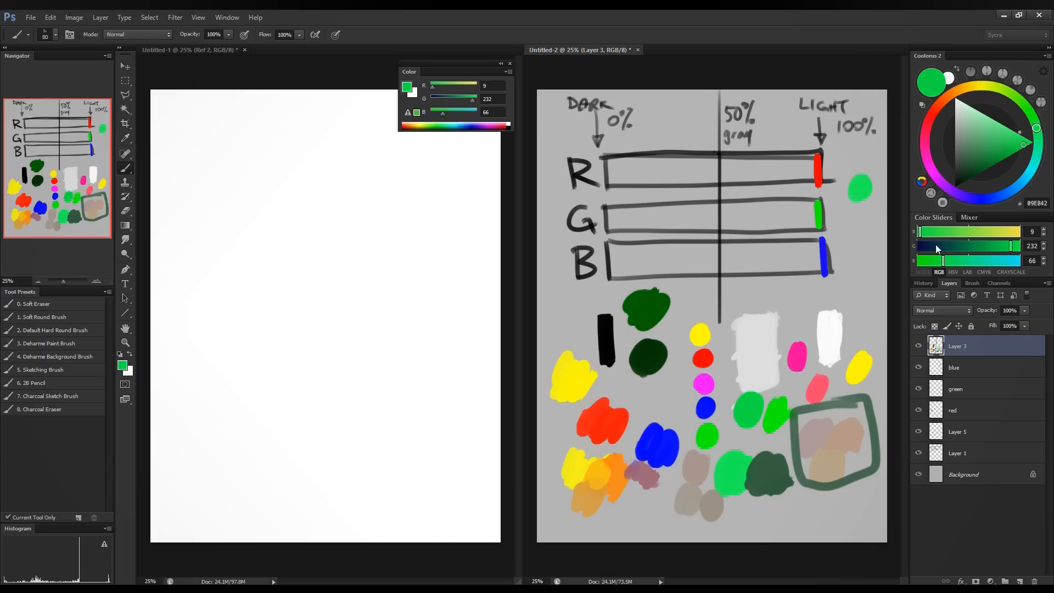
# Darken the green to RGB 0, 202, 44 and to 0, 176, 28, painting a patch of each going up from the existing green one.
pyautogui.moveTo(918, 233); pyautogui.dragTo(934, 264)
pyautogui.moveTo(1008, 249); pyautogui.dragTo(999, 249)
pyautogui.moveTo(728, 388)
pyautogui.mouseDown()
pyautogui.moveTo(723, 403)
pyautogui.moveTo(727, 375)
pyautogui.moveTo(741, 382)
pyautogui.mouseUp()
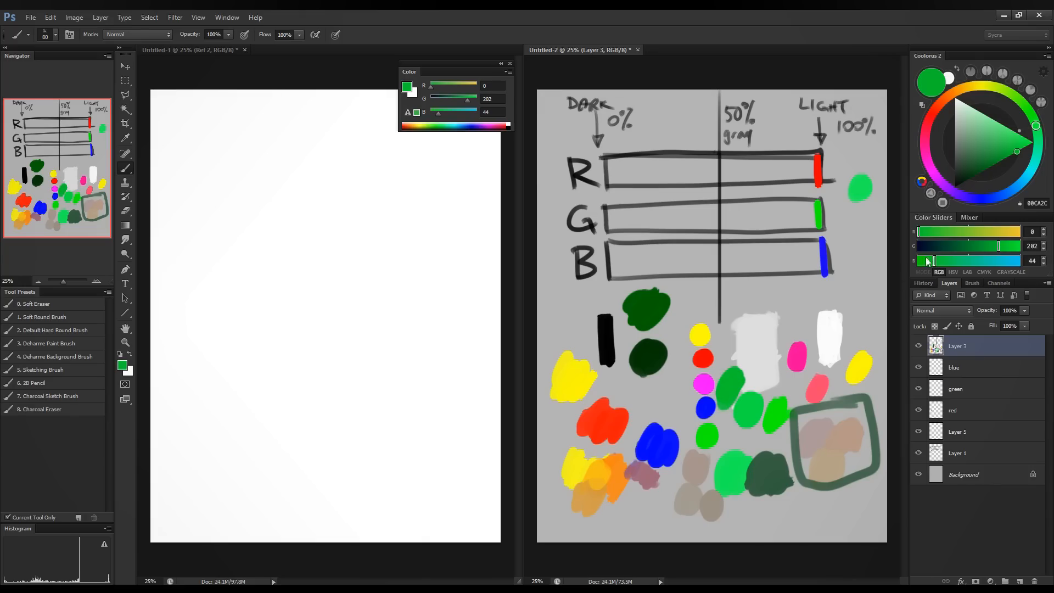
pyautogui.moveTo(934, 262); pyautogui.dragTo(929, 265)
pyautogui.moveTo(998, 246); pyautogui.dragTo(988, 246)
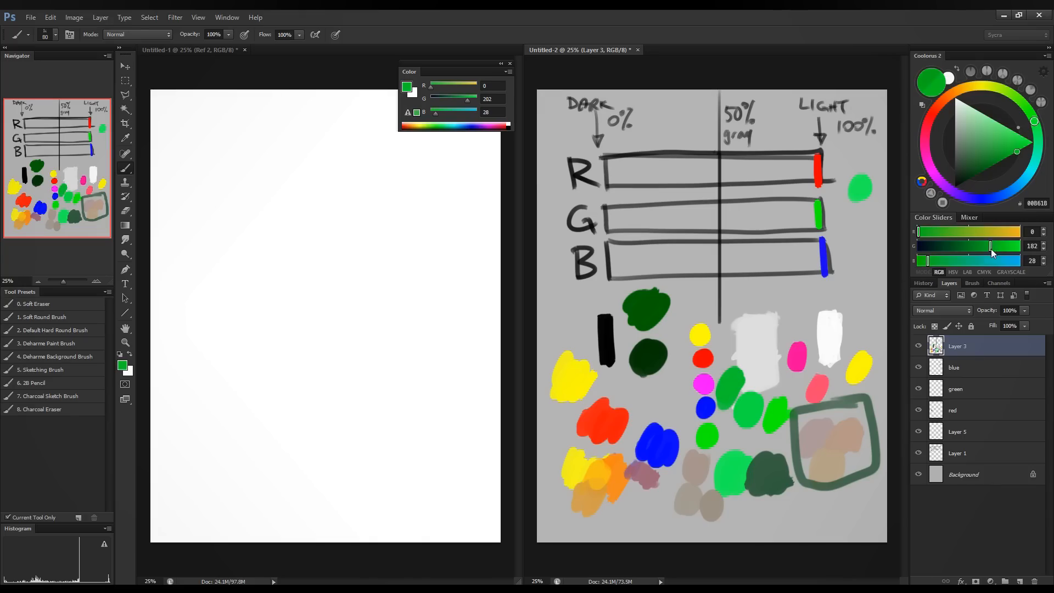
pyautogui.moveTo(720, 362)
pyautogui.mouseDown()
pyautogui.moveTo(739, 341)
pyautogui.moveTo(731, 334)
pyautogui.mouseUp()
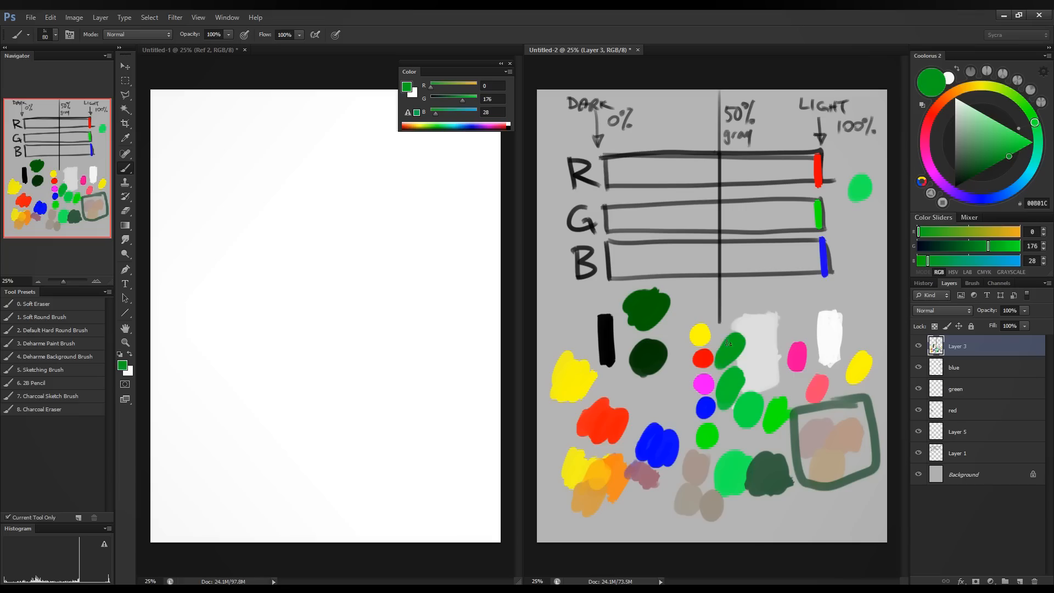
# Darken the green in stages from RGB 0, 152, 12 to 0, 91, 0, painting a patch per shade curving up over the light grey.
pyautogui.moveTo(927, 262); pyautogui.dragTo(920, 262)
pyautogui.moveTo(988, 246); pyautogui.dragTo(978, 245)
pyautogui.moveTo(729, 330); pyautogui.dragTo(751, 313)
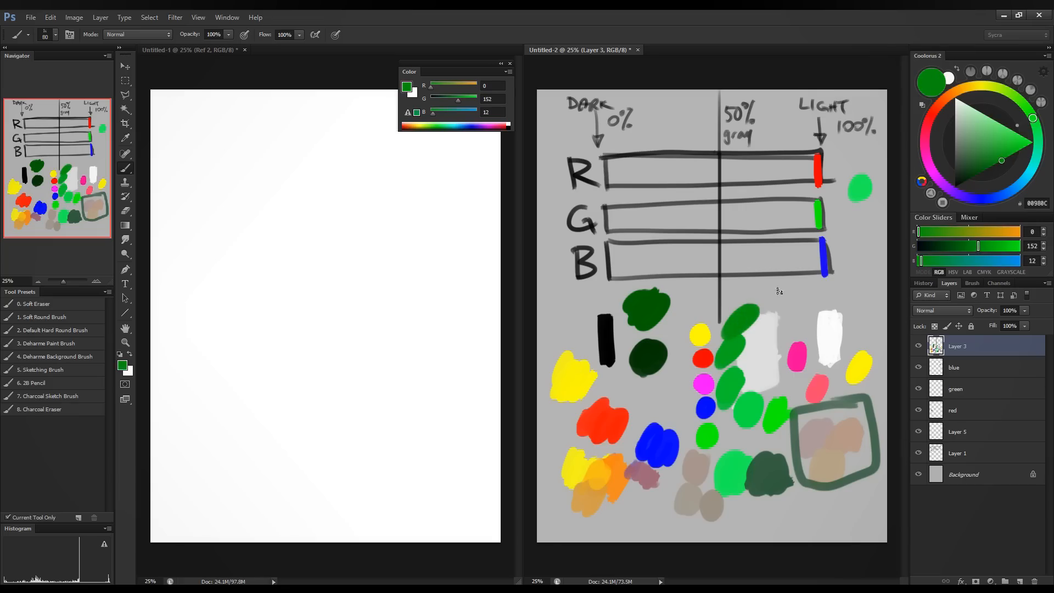
pyautogui.moveTo(921, 261); pyautogui.dragTo(908, 269)
pyautogui.moveTo(978, 246); pyautogui.dragTo(967, 245)
pyautogui.moveTo(744, 301)
pyautogui.mouseDown()
pyautogui.moveTo(768, 285)
pyautogui.moveTo(749, 288)
pyautogui.mouseUp()
pyautogui.moveTo(967, 246); pyautogui.dragTo(953, 246)
pyautogui.moveTo(800, 279); pyautogui.dragTo(782, 294)
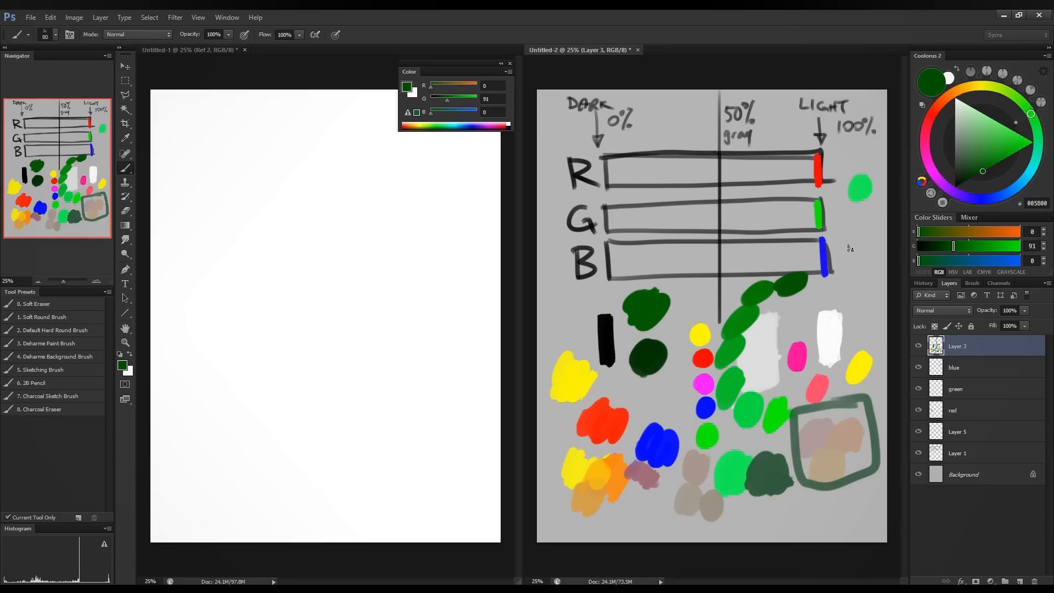
pyautogui.click(939, 231)
pyautogui.click(966, 260)
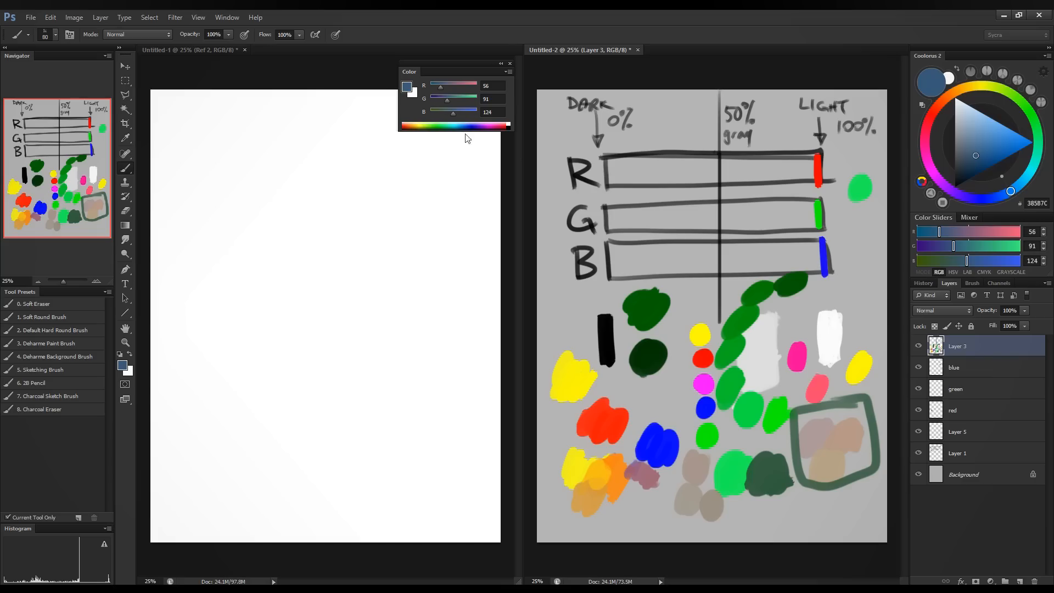
pyautogui.moveTo(651, 141)
pyautogui.mouseDown()
pyautogui.moveTo(652, 128)
pyautogui.moveTo(656, 138)
pyautogui.mouseUp()
pyautogui.hotkey('ctrl', 'z')
pyautogui.moveTo(655, 176)
pyautogui.mouseDown()
pyautogui.moveTo(655, 155)
pyautogui.moveTo(655, 183)
pyautogui.mouseUp()
pyautogui.hotkey('ctrl', 'z')
pyautogui.press('d')
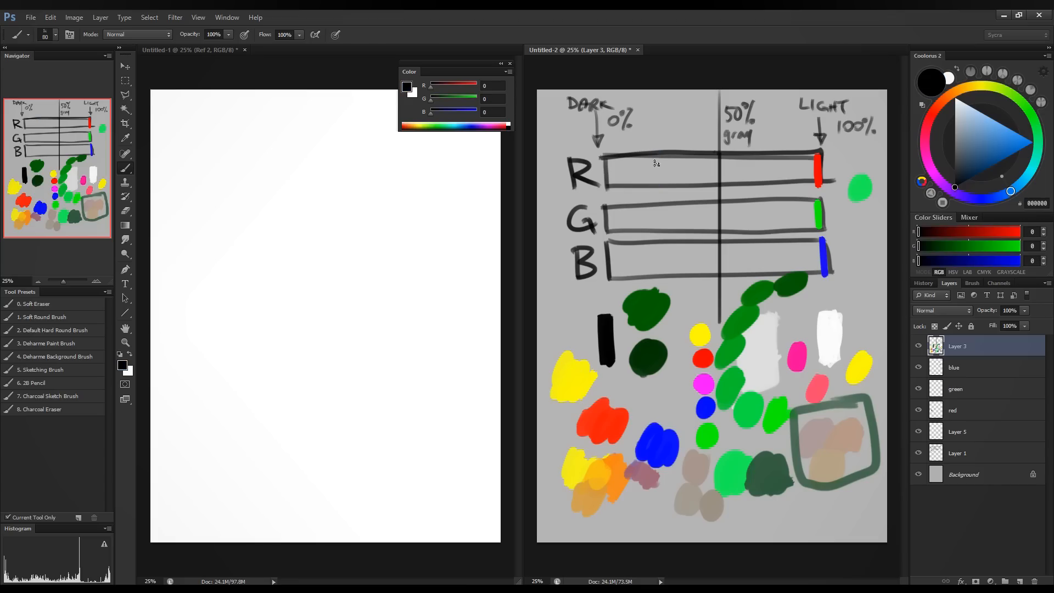
# Mix a blue of RGB 49, 115, 161 and paint its slider positions as marks on the drawn R, G and B bars.
pyautogui.click(439, 86)
pyautogui.click(457, 98)
pyautogui.click(466, 114)
pyautogui.click(451, 103)
pyautogui.click(451, 100)
pyautogui.click(459, 113)
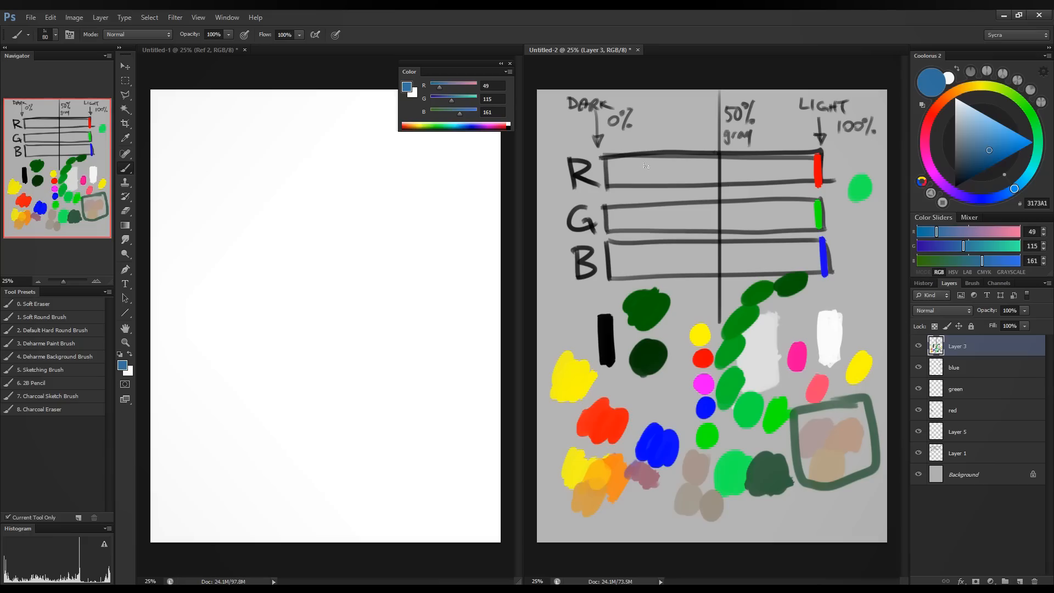
pyautogui.moveTo(643, 157); pyautogui.dragTo(646, 185)
pyautogui.moveTo(691, 202)
pyautogui.mouseDown()
pyautogui.moveTo(689, 229)
pyautogui.moveTo(744, 276)
pyautogui.mouseUp()
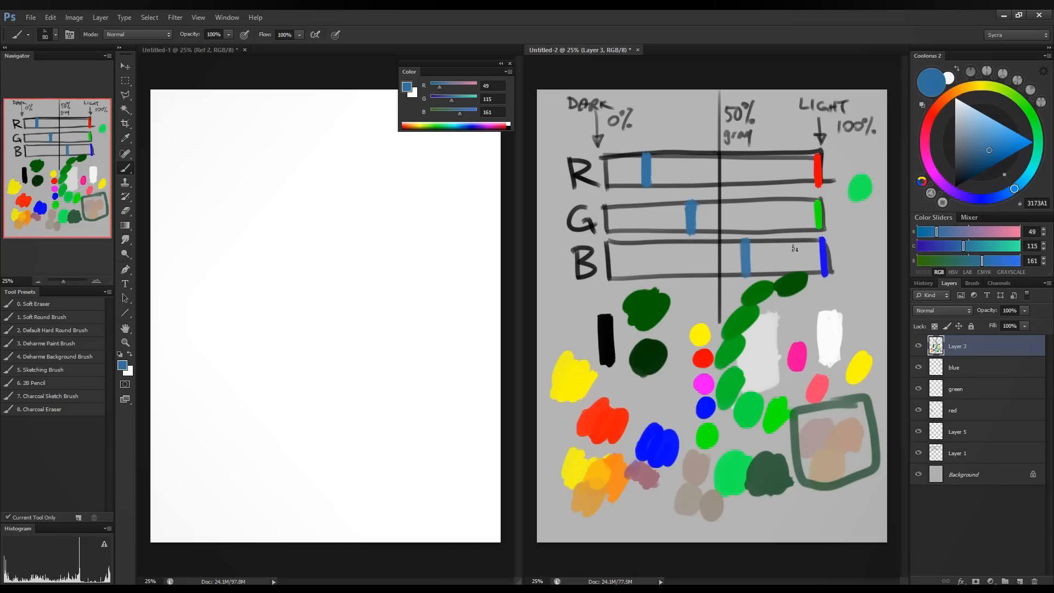
# Lasso around the three blue marks on the drawn bars, try moving the selected area and deselect it.
pyautogui.press('l')
pyautogui.click(604, 166)
pyautogui.click(670, 126)
pyautogui.click(818, 253)
pyautogui.click(769, 300)
pyautogui.click(686, 301)
pyautogui.click(628, 224)
pyautogui.click(604, 165)
pyautogui.click(602, 165)
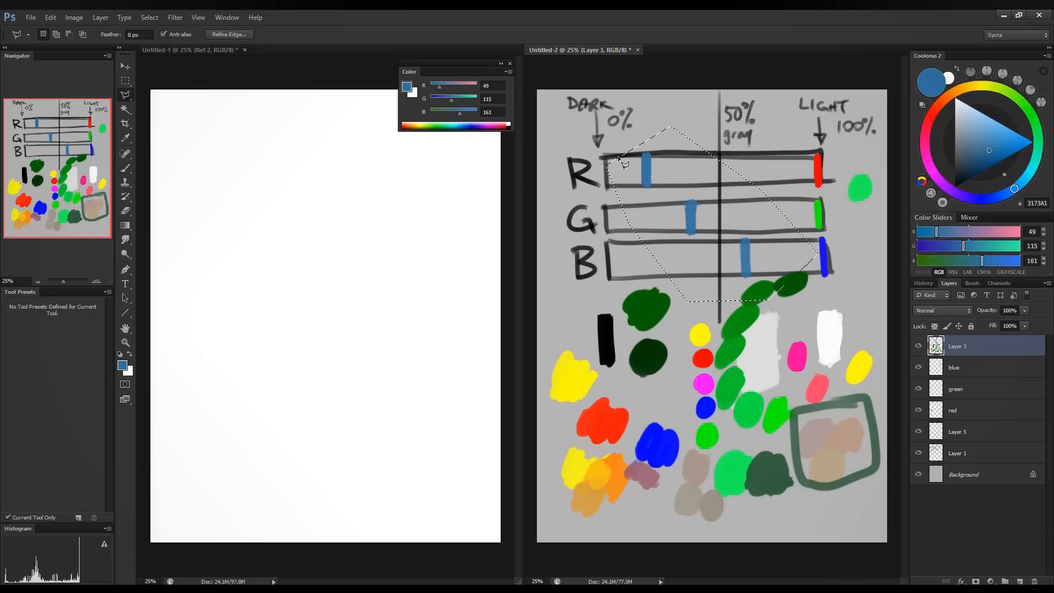
pyautogui.press('v')
pyautogui.moveTo(766, 252)
pyautogui.mouseDown()
pyautogui.moveTo(825, 253)
pyautogui.moveTo(702, 256)
pyautogui.moveTo(820, 253)
pyautogui.moveTo(761, 254)
pyautogui.mouseUp()
pyautogui.hotkey('ctrl', 'd')
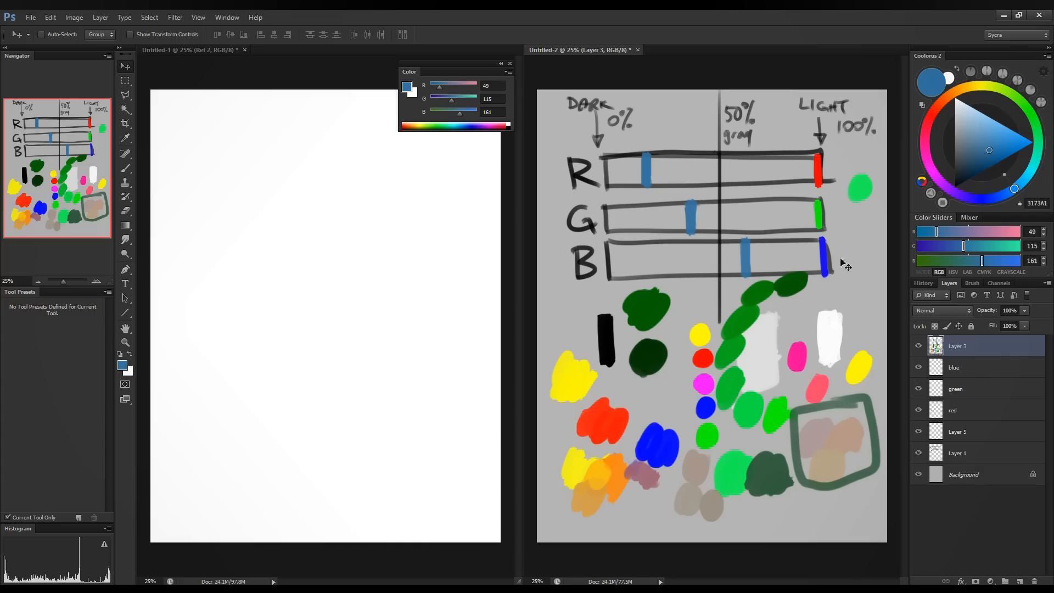
# Paint a dot of the blue beside the bars and lighter dots below it in RGB 70, 140, 198, in 94, 174, 232 and in 134, 217, 255.
pyautogui.press('b')
pyautogui.moveTo(850, 220)
pyautogui.mouseDown()
pyautogui.moveTo(857, 235)
pyautogui.moveTo(863, 218)
pyautogui.moveTo(843, 233)
pyautogui.mouseUp()
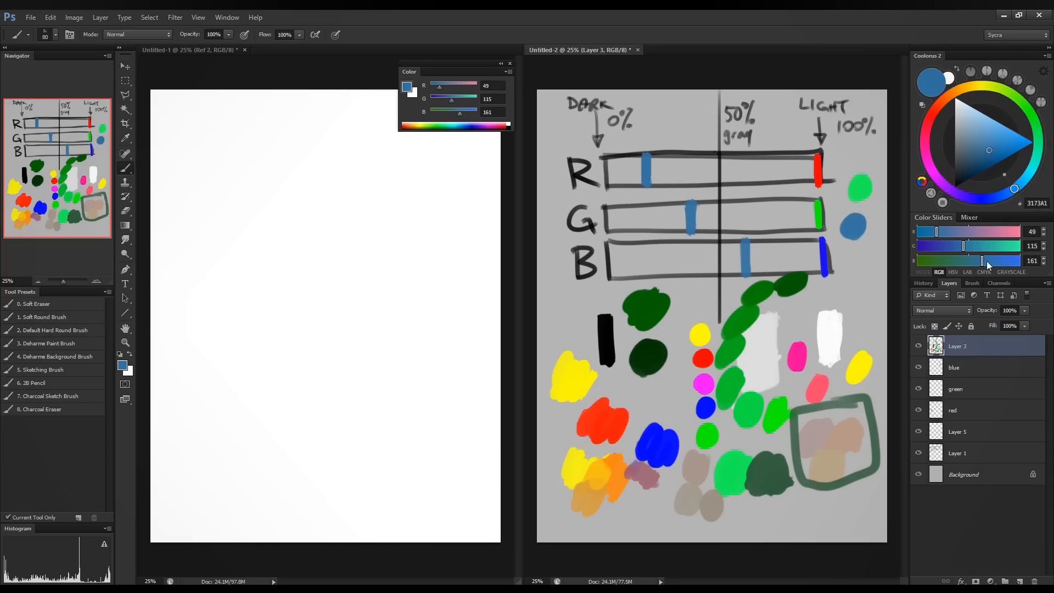
pyautogui.moveTo(983, 263); pyautogui.dragTo(944, 234)
pyautogui.moveTo(850, 245); pyautogui.dragTo(851, 254)
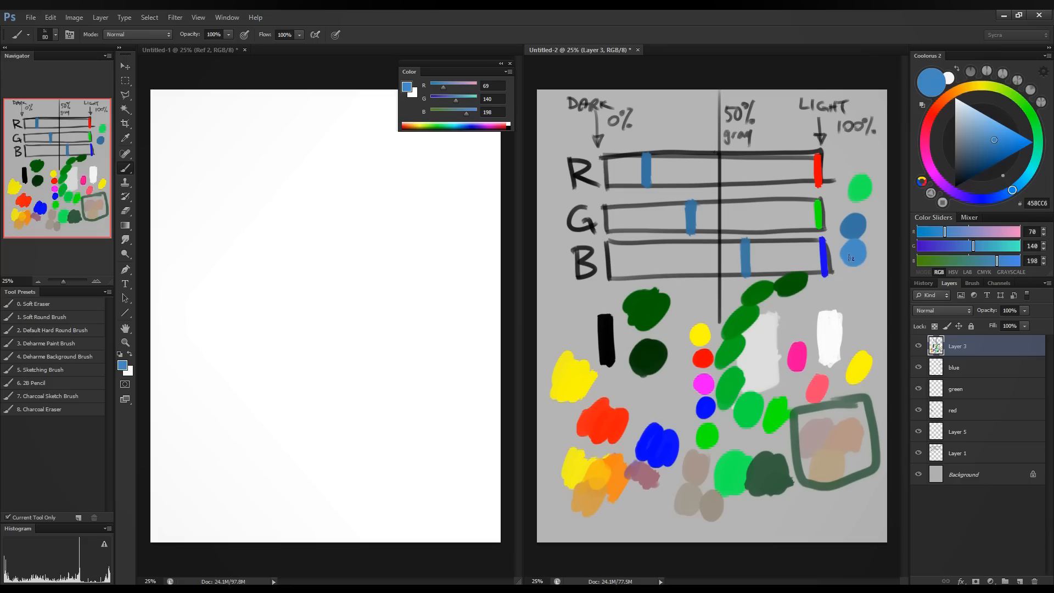
pyautogui.moveTo(996, 261); pyautogui.dragTo(956, 236)
pyautogui.moveTo(856, 271)
pyautogui.mouseDown()
pyautogui.moveTo(853, 282)
pyautogui.moveTo(856, 274)
pyautogui.mouseUp()
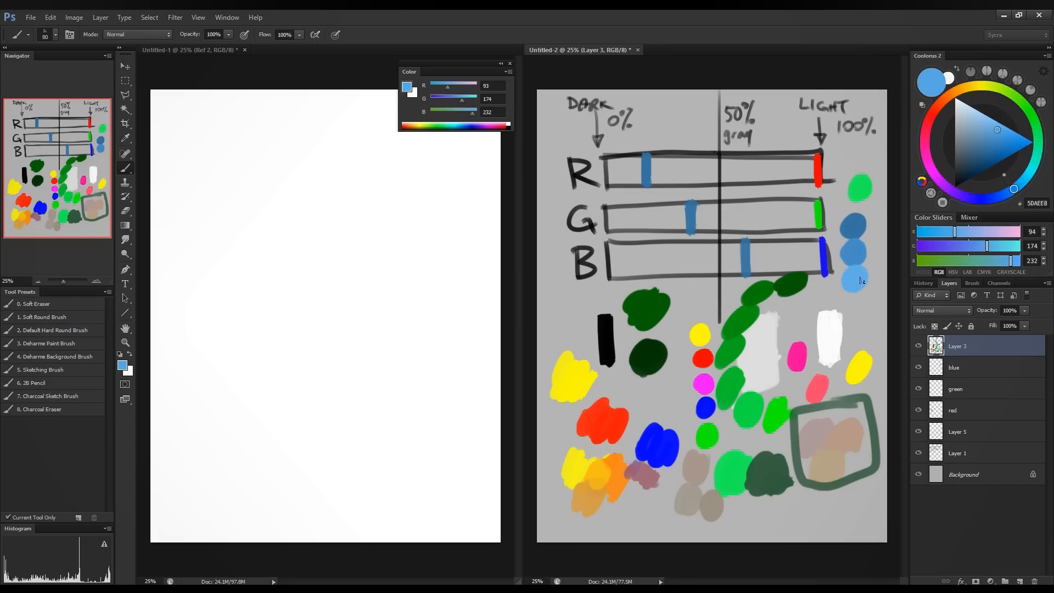
pyautogui.moveTo(1010, 261); pyautogui.dragTo(971, 234)
pyautogui.moveTo(852, 294); pyautogui.dragTo(855, 299)
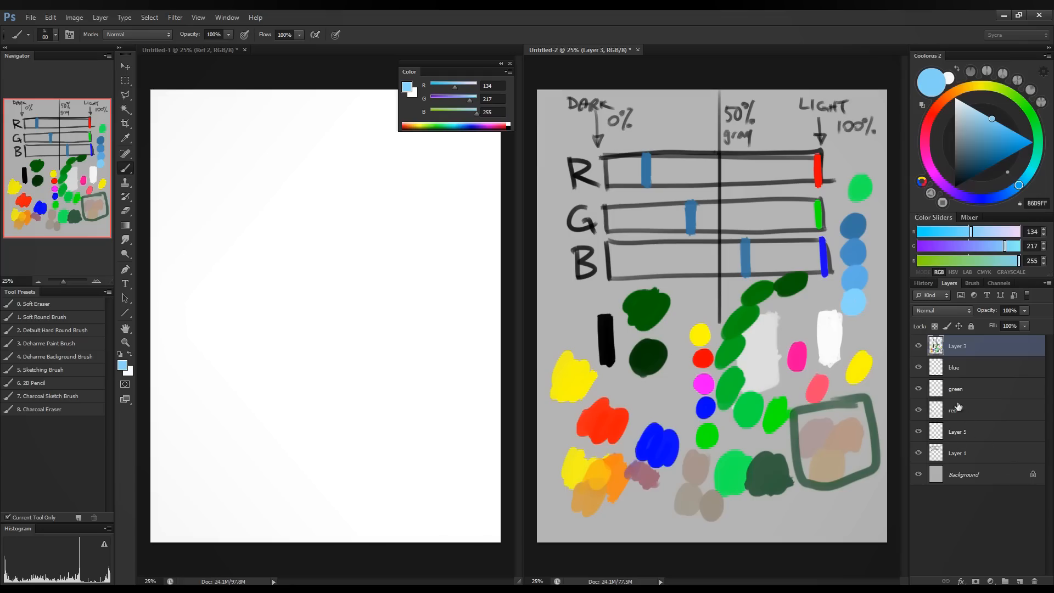
# Delete all layers above the Background and add a new empty layer.
pyautogui.keyDown('shift'); pyautogui.click(994, 454); pyautogui.keyUp('shift')
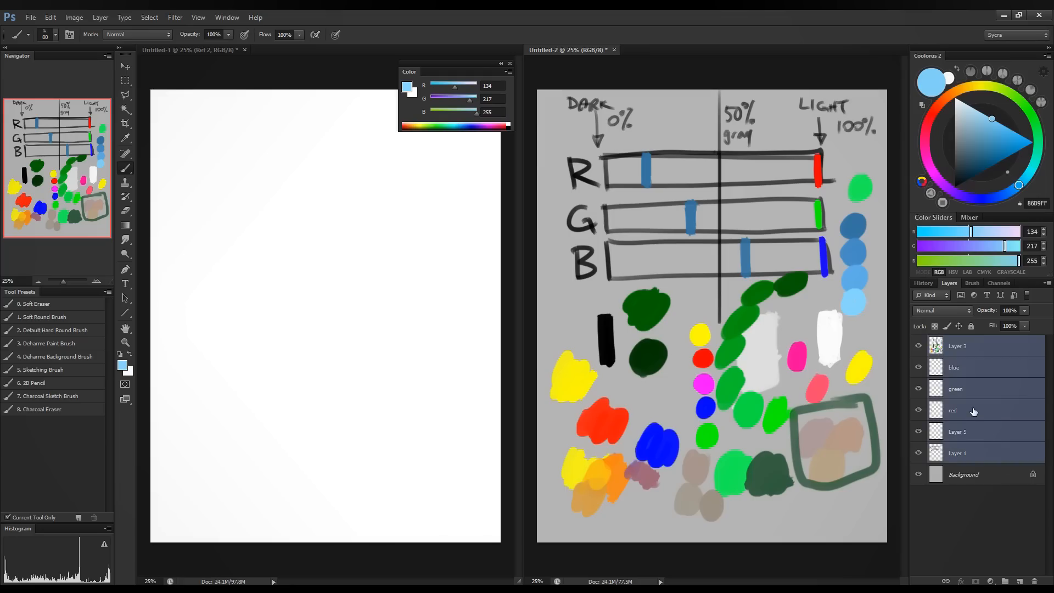
pyautogui.press('Delete')
pyautogui.click(1021, 580)
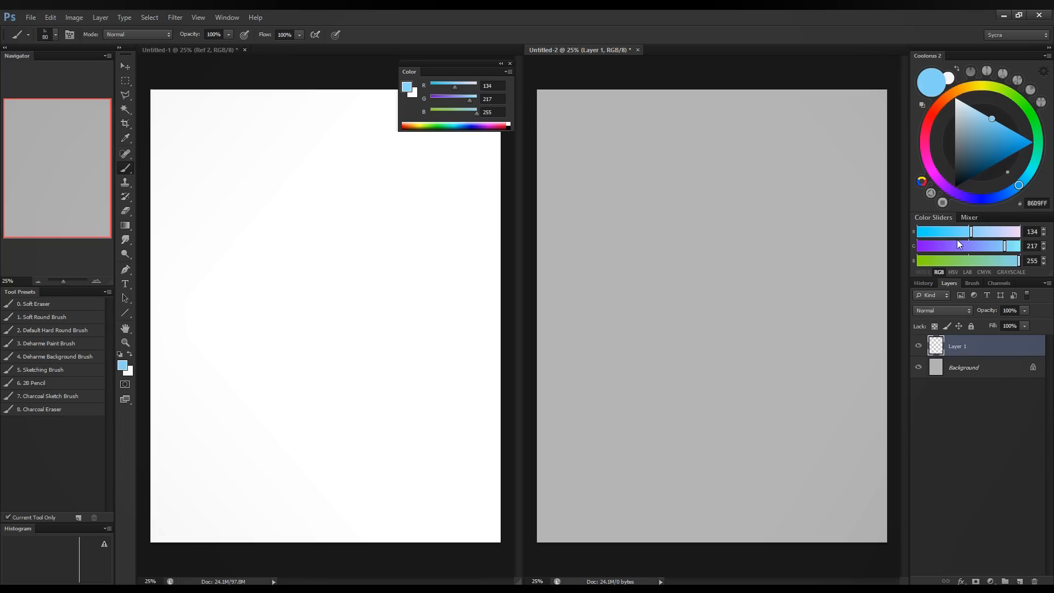
# Switch the colour to black and handwrite "Red = warm" with "Blue = cool" below it at the top of the canvas.
pyautogui.moveTo(970, 149); pyautogui.dragTo(949, 202)
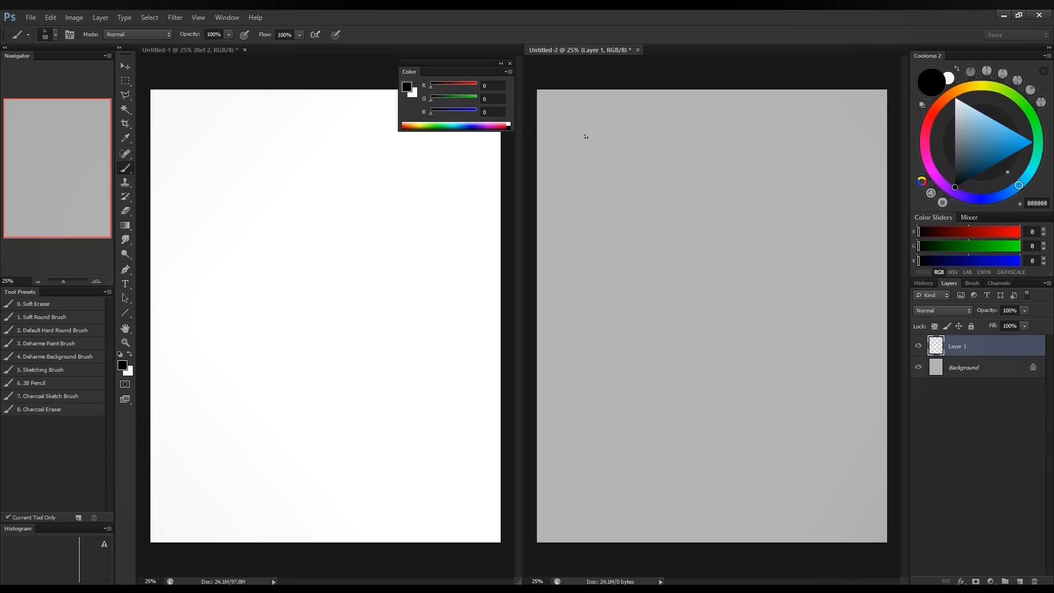
pyautogui.moveTo(573, 117)
pyautogui.mouseDown()
pyautogui.moveTo(574, 142)
pyautogui.moveTo(588, 124)
pyautogui.moveTo(588, 143)
pyautogui.moveTo(621, 145)
pyautogui.moveTo(649, 129)
pyautogui.mouseUp()
pyautogui.moveTo(636, 136)
pyautogui.mouseDown()
pyautogui.moveTo(672, 138)
pyautogui.moveTo(683, 123)
pyautogui.moveTo(696, 140)
pyautogui.moveTo(764, 132)
pyautogui.mouseUp()
pyautogui.moveTo(571, 167); pyautogui.dragTo(572, 195)
pyautogui.moveTo(566, 168)
pyautogui.mouseDown()
pyautogui.moveTo(576, 188)
pyautogui.moveTo(596, 195)
pyautogui.mouseUp()
pyautogui.moveTo(603, 177)
pyautogui.mouseDown()
pyautogui.moveTo(614, 193)
pyautogui.moveTo(653, 171)
pyautogui.mouseUp()
pyautogui.moveTo(644, 178); pyautogui.dragTo(706, 173)
pyautogui.moveTo(713, 153); pyautogui.dragTo(711, 184)
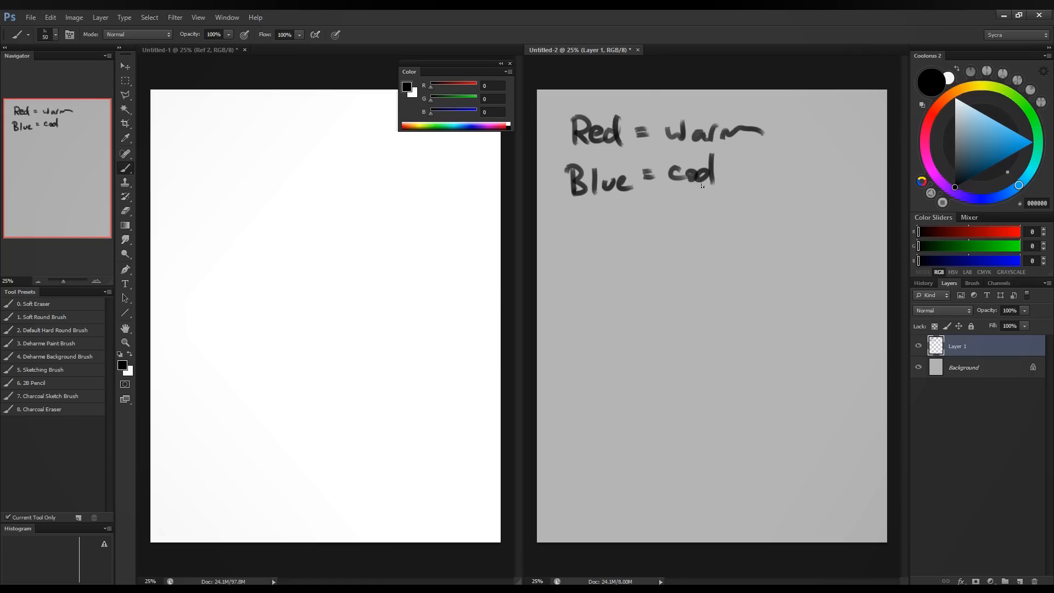
# Underline both handwritten lines and draw a box around each of them.
pyautogui.moveTo(572, 151); pyautogui.dragTo(779, 149)
pyautogui.moveTo(560, 199); pyautogui.dragTo(752, 196)
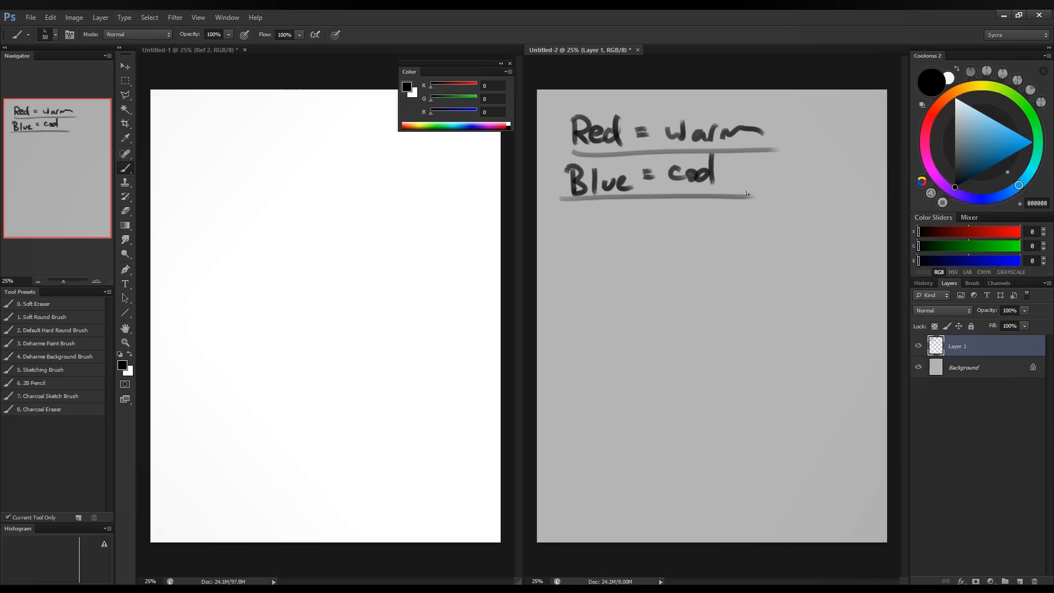
pyautogui.moveTo(607, 103)
pyautogui.mouseDown()
pyautogui.moveTo(727, 108)
pyautogui.moveTo(645, 157)
pyautogui.moveTo(734, 104)
pyautogui.moveTo(719, 104)
pyautogui.mouseUp()
pyautogui.moveTo(620, 155)
pyautogui.mouseDown()
pyautogui.moveTo(562, 154)
pyautogui.moveTo(559, 201)
pyautogui.moveTo(787, 196)
pyautogui.moveTo(786, 150)
pyautogui.moveTo(571, 156)
pyautogui.mouseUp()
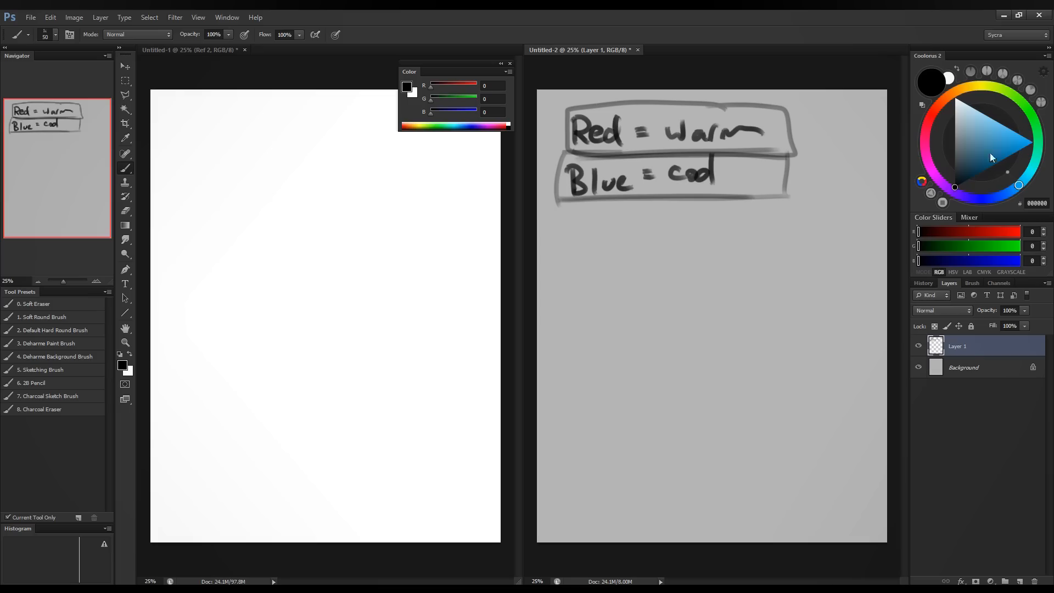
# Paint a row of three patches below the notes in blue (0, 0, 254), cyan (0, 255, 254) and near-white (255, 255, 254).
pyautogui.moveTo(927, 262); pyautogui.dragTo(1047, 257)
pyautogui.moveTo(666, 245)
pyautogui.mouseDown()
pyautogui.moveTo(661, 258)
pyautogui.moveTo(684, 234)
pyautogui.mouseUp()
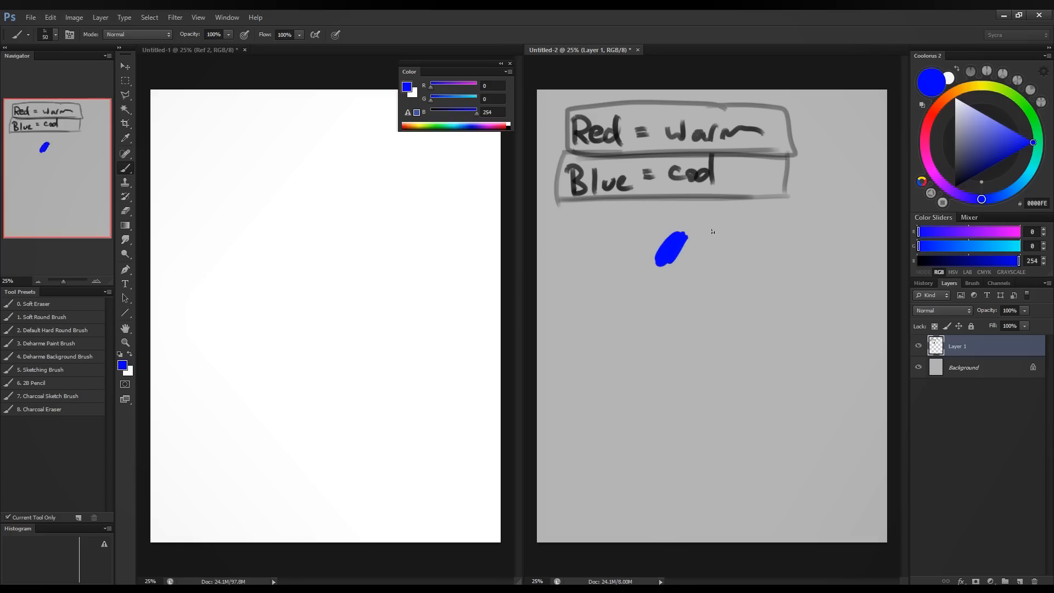
pyautogui.moveTo(972, 250); pyautogui.dragTo(1020, 247)
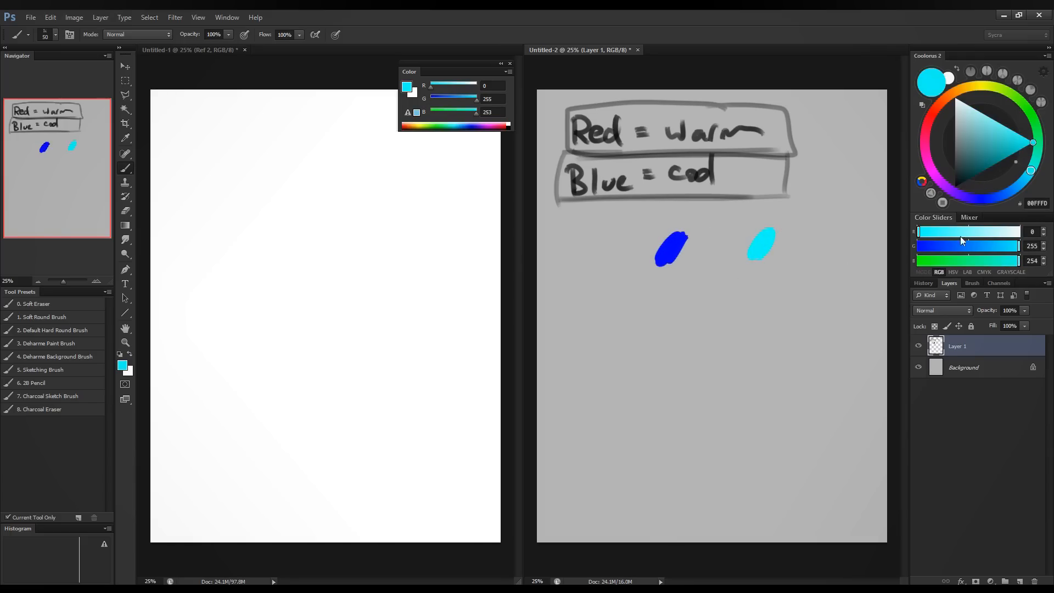
pyautogui.moveTo(933, 233); pyautogui.dragTo(1019, 231)
pyautogui.moveTo(849, 236); pyautogui.dragTo(838, 253)
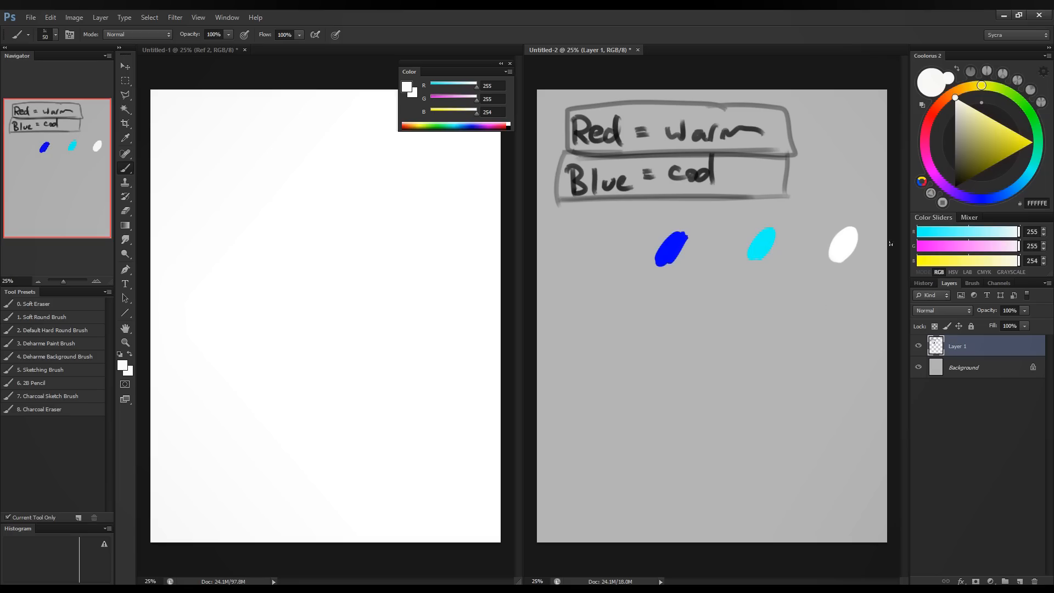
# Sample the cyan patch, lighten it to RGB 192, 240, 248 and paint a patch just below the cyan one.
pyautogui.keyDown('alt'); pyautogui.click(764, 244); pyautogui.keyUp('alt')
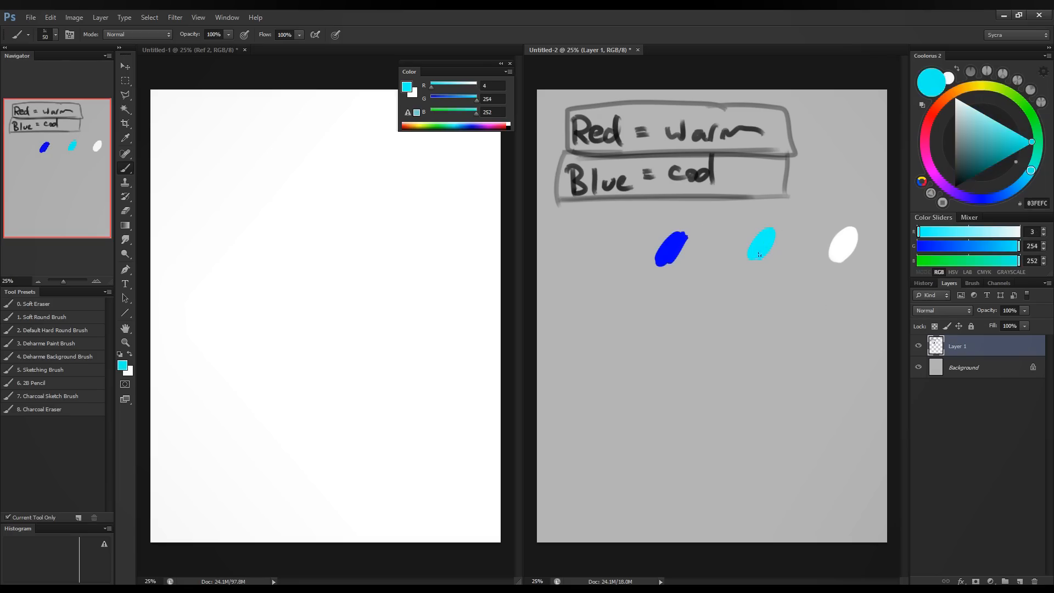
pyautogui.moveTo(933, 235)
pyautogui.mouseDown()
pyautogui.moveTo(995, 234)
pyautogui.moveTo(1017, 265)
pyautogui.moveTo(1014, 252)
pyautogui.mouseUp()
pyautogui.moveTo(769, 287)
pyautogui.mouseDown()
pyautogui.moveTo(763, 294)
pyautogui.moveTo(774, 274)
pyautogui.moveTo(766, 292)
pyautogui.mouseUp()
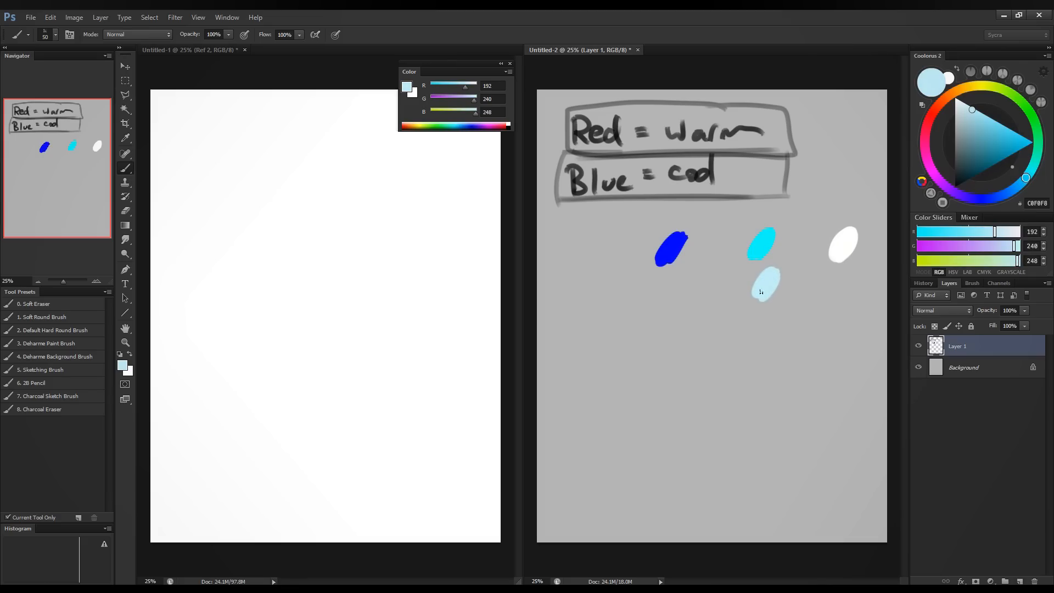
# Sample the cyan, try a blue (0, 76, 255) and a muted mauve (185, 155, 179), and sample the blue patch.
pyautogui.keyDown('alt'); pyautogui.click(761, 241); pyautogui.keyUp('alt')
pyautogui.moveTo(1025, 178)
pyautogui.mouseDown()
pyautogui.moveTo(1036, 129)
pyautogui.moveTo(922, 114)
pyautogui.moveTo(976, 183)
pyautogui.moveTo(949, 164)
pyautogui.moveTo(934, 141)
pyautogui.moveTo(986, 179)
pyautogui.mouseUp()
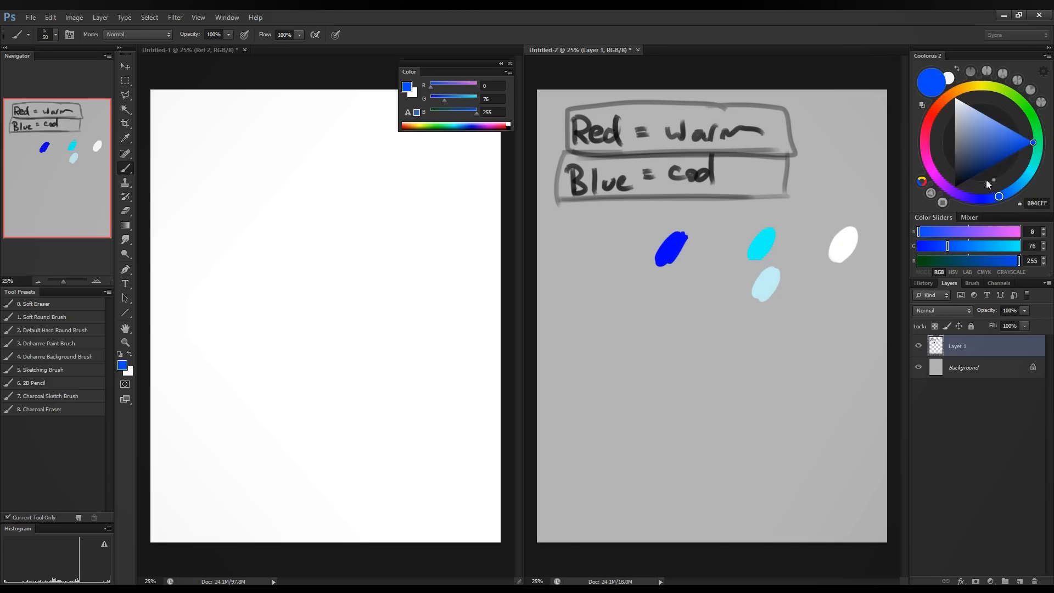
pyautogui.click(992, 147)
pyautogui.moveTo(992, 146)
pyautogui.mouseDown()
pyautogui.moveTo(967, 150)
pyautogui.moveTo(964, 127)
pyautogui.mouseUp()
pyautogui.moveTo(1004, 201)
pyautogui.mouseDown()
pyautogui.moveTo(1039, 159)
pyautogui.moveTo(1012, 94)
pyautogui.moveTo(927, 161)
pyautogui.mouseUp()
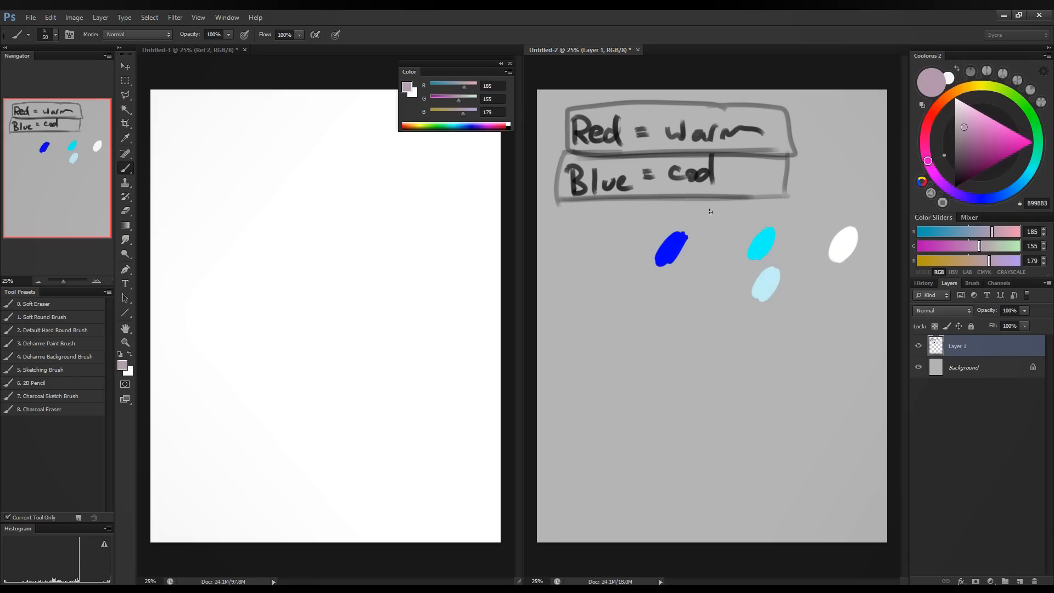
pyautogui.keyDown('alt'); pyautogui.click(669, 246); pyautogui.keyUp('alt')
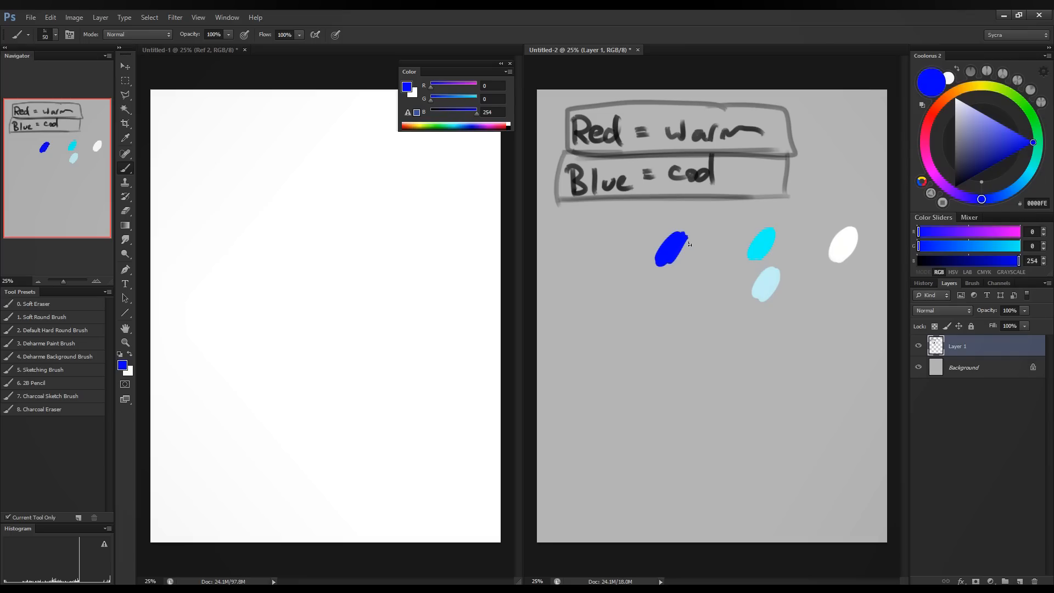
# Reset the colour to black and handwrite "Richard Schmid" below the swatches.
pyautogui.press('d')
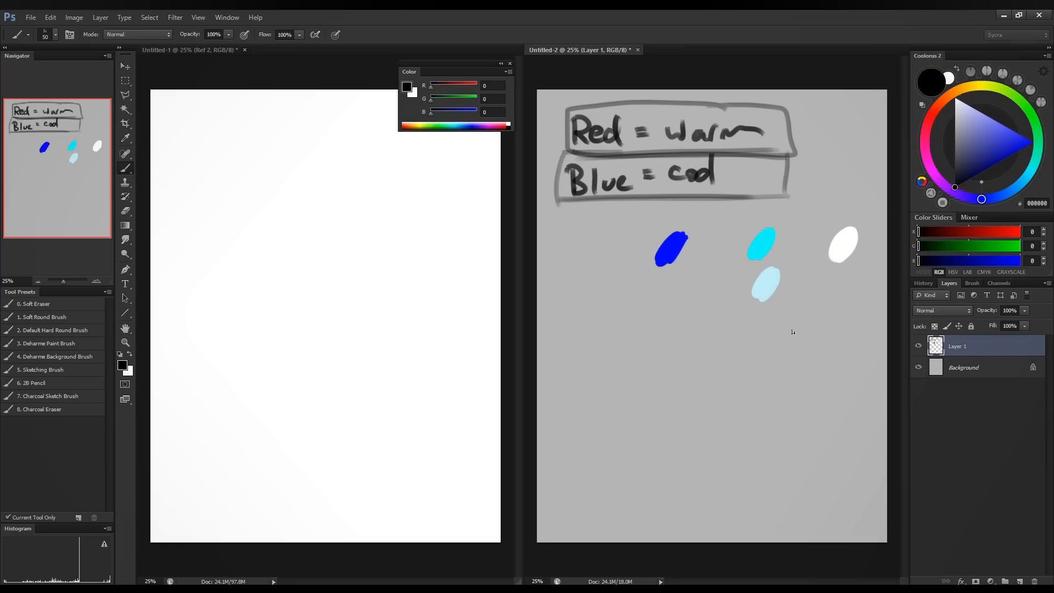
pyautogui.moveTo(572, 315)
pyautogui.mouseDown()
pyautogui.moveTo(581, 343)
pyautogui.moveTo(616, 319)
pyautogui.moveTo(632, 336)
pyautogui.moveTo(679, 337)
pyautogui.mouseUp()
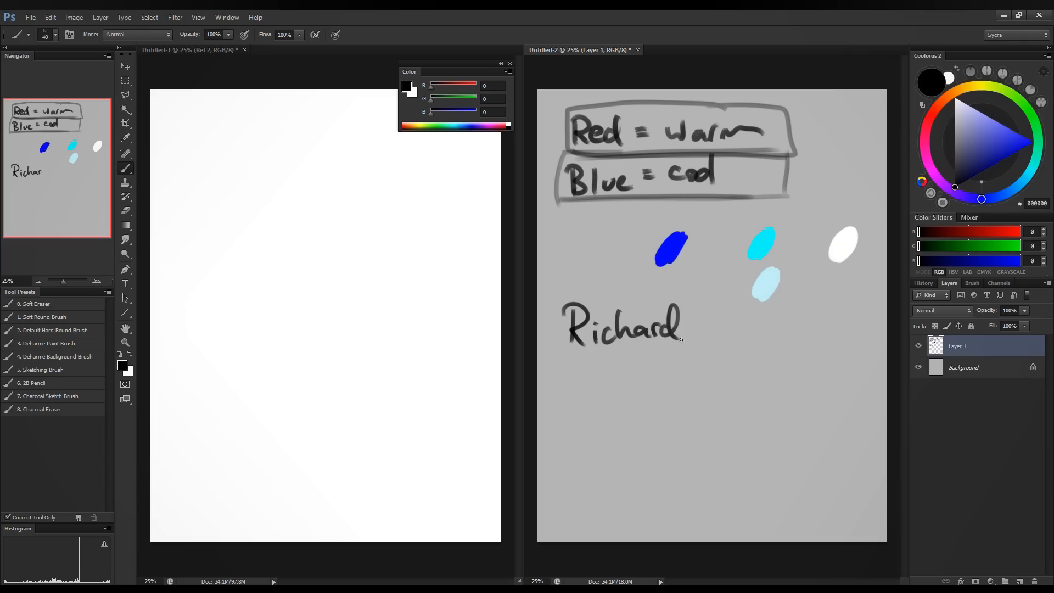
pyautogui.moveTo(713, 306)
pyautogui.mouseDown()
pyautogui.moveTo(704, 334)
pyautogui.moveTo(742, 319)
pyautogui.moveTo(755, 334)
pyautogui.moveTo(797, 337)
pyautogui.mouseUp()
pyautogui.click(791, 321)
pyautogui.moveTo(816, 321); pyautogui.dragTo(804, 333)
pyautogui.moveTo(816, 291); pyautogui.dragTo(822, 336)
# Handwrite the title "Alla Prima" below the artist's name and underline it.
pyautogui.moveTo(614, 392)
pyautogui.mouseDown()
pyautogui.moveTo(625, 360)
pyautogui.moveTo(633, 389)
pyautogui.mouseUp()
pyautogui.moveTo(636, 362)
pyautogui.mouseDown()
pyautogui.moveTo(631, 388)
pyautogui.moveTo(643, 393)
pyautogui.mouseUp()
pyautogui.moveTo(660, 378)
pyautogui.mouseDown()
pyautogui.moveTo(663, 388)
pyautogui.moveTo(690, 389)
pyautogui.moveTo(692, 374)
pyautogui.mouseUp()
pyautogui.moveTo(700, 387)
pyautogui.mouseDown()
pyautogui.moveTo(708, 373)
pyautogui.moveTo(712, 389)
pyautogui.moveTo(740, 385)
pyautogui.mouseUp()
pyautogui.click(709, 367)
pyautogui.moveTo(754, 375)
pyautogui.mouseDown()
pyautogui.moveTo(749, 382)
pyautogui.moveTo(768, 378)
pyautogui.mouseUp()
pyautogui.moveTo(597, 398); pyautogui.dragTo(777, 390)
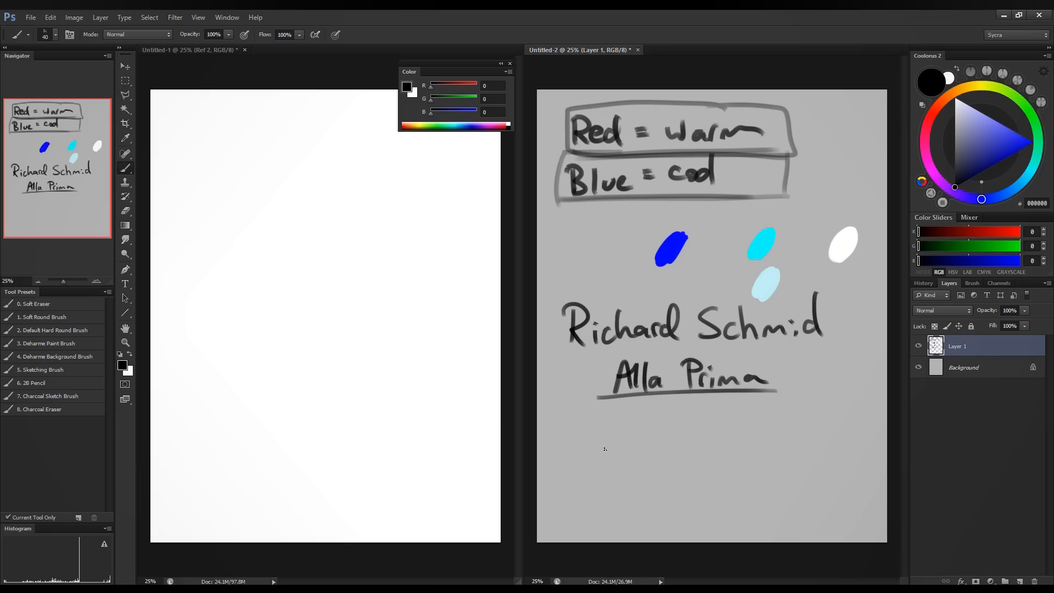
# Handwrite "Warm Shadows" on two lines at the lower left of the canvas.
pyautogui.moveTo(560, 419); pyautogui.dragTo(579, 439)
pyautogui.moveTo(592, 431); pyautogui.dragTo(603, 439)
pyautogui.moveTo(602, 439)
pyautogui.mouseDown()
pyautogui.moveTo(622, 439)
pyautogui.moveTo(583, 471)
pyautogui.moveTo(636, 468)
pyautogui.moveTo(645, 457)
pyautogui.mouseUp()
pyautogui.moveTo(647, 463); pyautogui.dragTo(640, 473)
# Handwrite "Cool Highlights" on two lines at the lower right of the canvas.
pyautogui.moveTo(763, 415); pyautogui.dragTo(753, 441)
pyautogui.moveTo(774, 431); pyautogui.dragTo(790, 439)
pyautogui.moveTo(794, 409)
pyautogui.mouseDown()
pyautogui.moveTo(796, 441)
pyautogui.moveTo(745, 474)
pyautogui.moveTo(757, 459)
pyautogui.mouseUp()
pyautogui.click(768, 465)
pyautogui.moveTo(757, 449)
pyautogui.mouseDown()
pyautogui.moveTo(756, 472)
pyautogui.moveTo(769, 472)
pyautogui.mouseUp()
pyautogui.moveTo(782, 458)
pyautogui.mouseDown()
pyautogui.moveTo(774, 480)
pyautogui.moveTo(810, 471)
pyautogui.mouseUp()
pyautogui.moveTo(814, 455); pyautogui.dragTo(816, 484)
pyautogui.moveTo(823, 442)
pyautogui.mouseDown()
pyautogui.moveTo(820, 469)
pyautogui.moveTo(840, 471)
pyautogui.mouseUp()
pyautogui.moveTo(841, 442); pyautogui.dragTo(842, 466)
pyautogui.moveTo(833, 456)
pyautogui.mouseDown()
pyautogui.moveTo(855, 448)
pyautogui.moveTo(852, 470)
pyautogui.mouseUp()
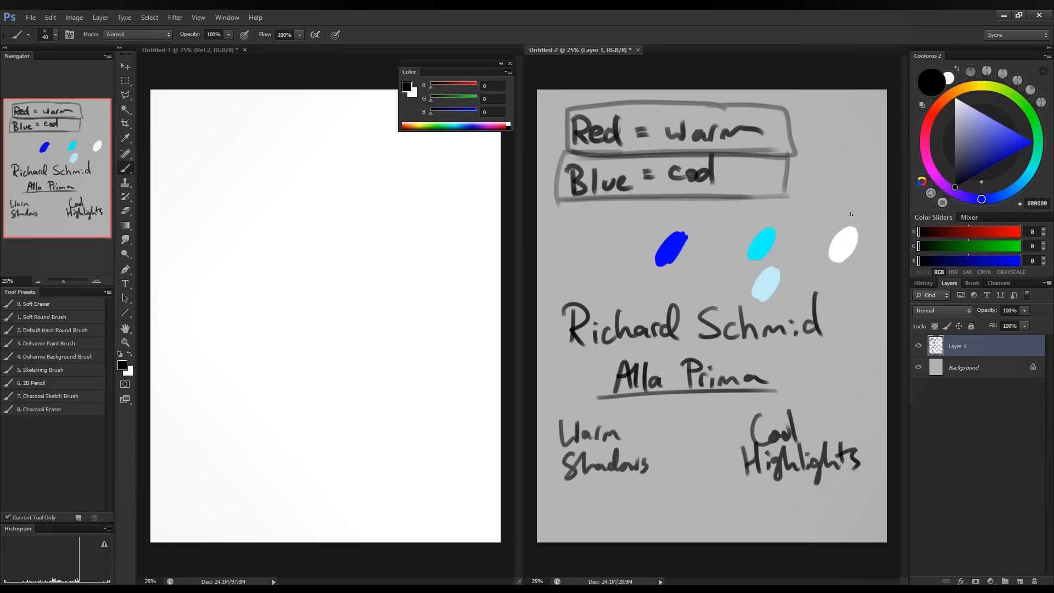
# Draw an arrow pointing down to the white patch and label it "Cold" above.
pyautogui.moveTo(845, 186)
pyautogui.mouseDown()
pyautogui.moveTo(845, 219)
pyautogui.moveTo(854, 206)
pyautogui.mouseUp()
pyautogui.moveTo(827, 150); pyautogui.dragTo(823, 170)
pyautogui.moveTo(837, 159)
pyautogui.mouseDown()
pyautogui.moveTo(832, 168)
pyautogui.moveTo(838, 158)
pyautogui.mouseUp()
pyautogui.moveTo(844, 140)
pyautogui.mouseDown()
pyautogui.moveTo(846, 166)
pyautogui.moveTo(853, 163)
pyautogui.mouseUp()
pyautogui.moveTo(859, 131); pyautogui.dragTo(863, 167)
# Enlarge the brush to 125, pick a reddish near-black (22, 2, 3) and paint a patch to the left of the blue one.
pyautogui.moveTo(563, 247)
pyautogui.mouseDown()
pyautogui.moveTo(571, 242)
pyautogui.moveTo(568, 263)
pyautogui.moveTo(580, 246)
pyautogui.mouseUp()
pyautogui.press(']')
pyautogui.press(']')
pyautogui.press(']')
pyautogui.press(']')
pyautogui.press(']')
pyautogui.press(']')
pyautogui.click(930, 117)
pyautogui.click(960, 183)
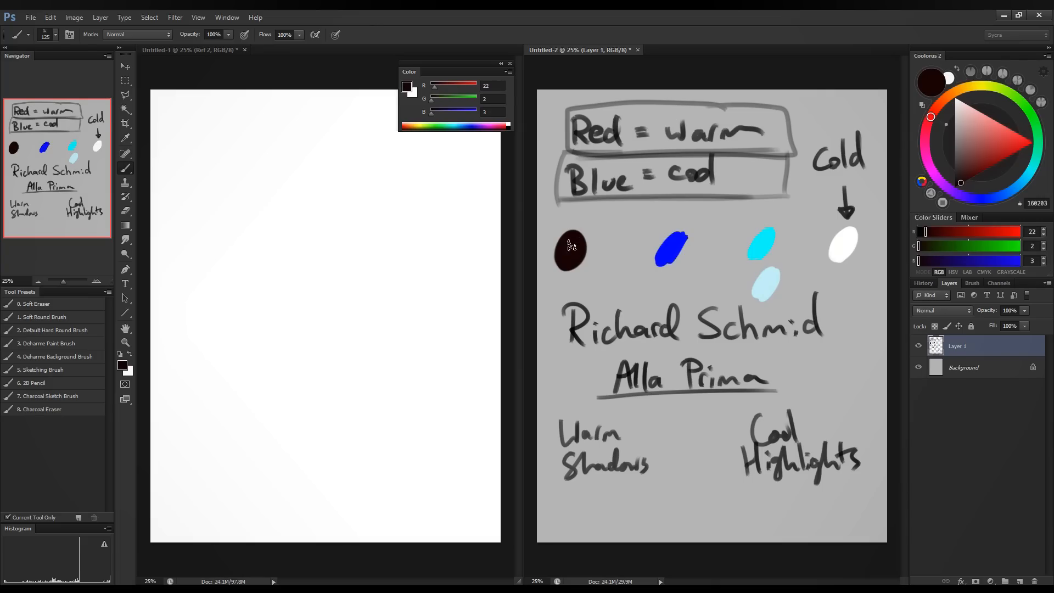
pyautogui.moveTo(579, 238); pyautogui.dragTo(563, 249)
# Reduce the brush size to 40 and handwrite "NORTH LIGHT" above the blue and cyan patches.
pyautogui.press('[')
pyautogui.press('[')
pyautogui.press('[')
pyautogui.press('[')
pyautogui.press('[')
pyautogui.press('[')
pyautogui.press('[')
pyautogui.moveTo(652, 221)
pyautogui.mouseDown()
pyautogui.moveTo(652, 205)
pyautogui.moveTo(665, 204)
pyautogui.mouseUp()
pyautogui.moveTo(673, 209)
pyautogui.mouseDown()
pyautogui.moveTo(696, 221)
pyautogui.moveTo(705, 207)
pyautogui.moveTo(717, 220)
pyautogui.moveTo(749, 221)
pyautogui.mouseUp()
pyautogui.moveTo(764, 204)
pyautogui.mouseDown()
pyautogui.moveTo(757, 220)
pyautogui.moveTo(769, 213)
pyautogui.mouseUp()
pyautogui.moveTo(771, 204)
pyautogui.mouseDown()
pyautogui.moveTo(771, 221)
pyautogui.moveTo(801, 201)
pyautogui.mouseUp()
pyautogui.moveTo(791, 203); pyautogui.dragTo(792, 222)
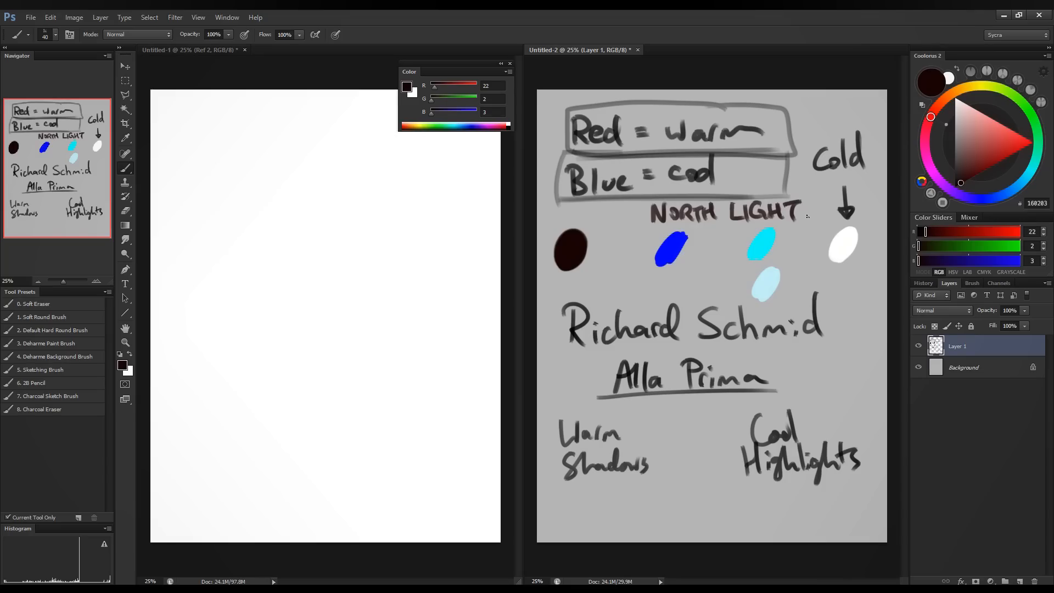
# Enclose the "Warm Shadows" and "Cool Highlights" notes between a pair of large square brackets.
pyautogui.moveTo(551, 405)
pyautogui.mouseDown()
pyautogui.moveTo(554, 440)
pyautogui.moveTo(580, 491)
pyautogui.moveTo(572, 405)
pyautogui.mouseUp()
pyautogui.moveTo(833, 397)
pyautogui.mouseDown()
pyautogui.moveTo(876, 483)
pyautogui.moveTo(845, 491)
pyautogui.mouseUp()
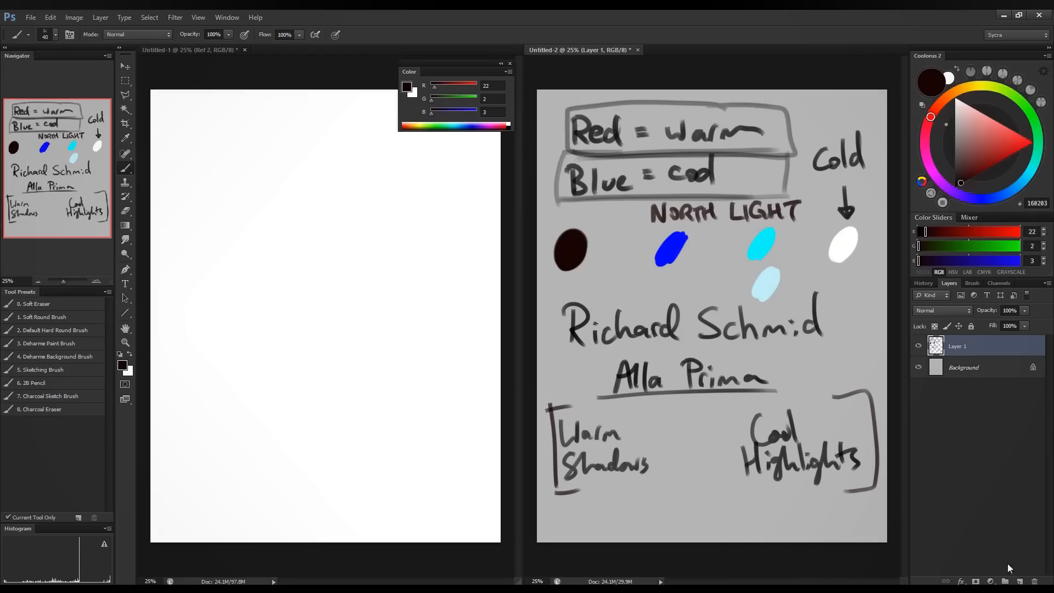
# Add a new empty layer, delete Layer 1 with all its notes and swatches, and make the new layer active.
pyautogui.click(1019, 580)
pyautogui.click(969, 367)
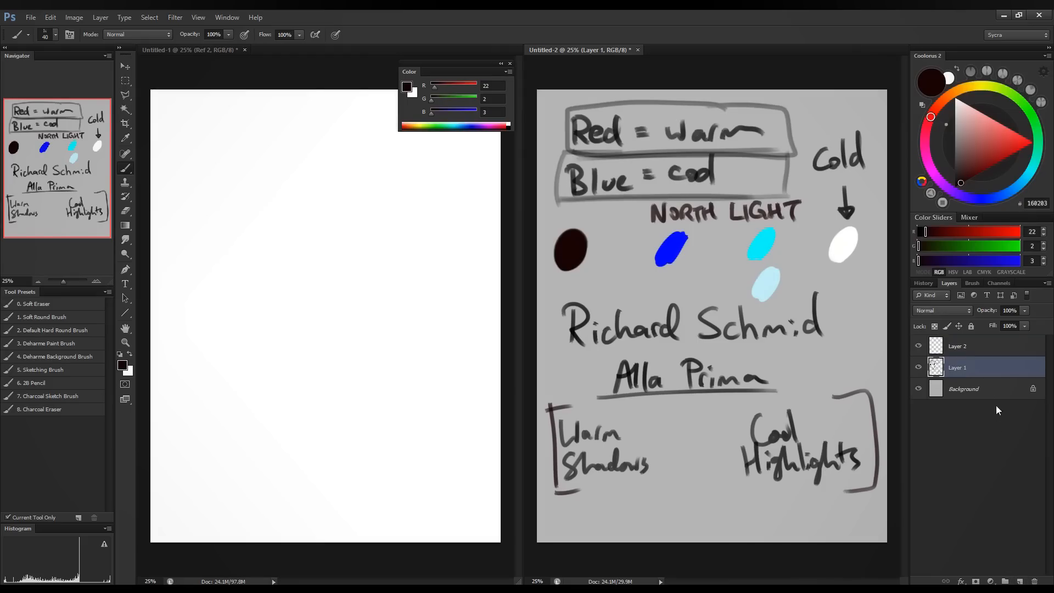
pyautogui.click(1035, 580)
pyautogui.hotkey('alt', ']')
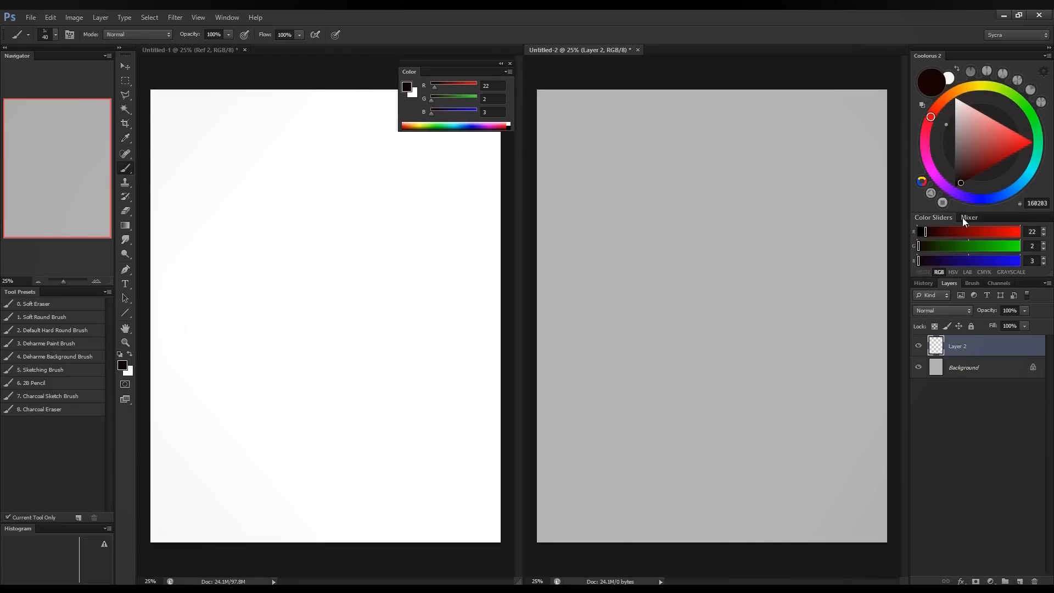
# Mix a reddish-brown skin tone with RGB values 179, 100, 76.
pyautogui.click(454, 86)
pyautogui.moveTo(453, 100); pyautogui.dragTo(462, 87)
pyautogui.moveTo(451, 100); pyautogui.dragTo(448, 101)
pyautogui.moveTo(432, 113); pyautogui.dragTo(444, 113)
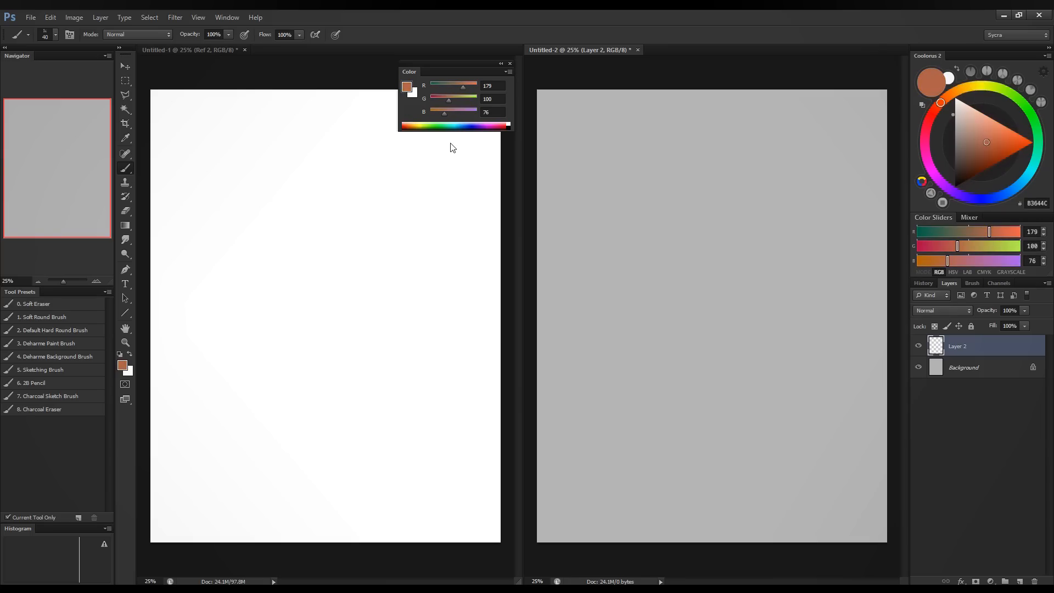
# Enlarge the brush to 175 and paint an oval swatch in the upper middle of the canvas.
pyautogui.press(']')
pyautogui.press(']')
pyautogui.press(']')
pyautogui.press(']')
pyautogui.press(']')
pyautogui.press(']')
pyautogui.press(']')
pyautogui.press(']')
pyautogui.press(']')
pyautogui.moveTo(720, 194)
pyautogui.mouseDown()
pyautogui.moveTo(722, 202)
pyautogui.moveTo(710, 186)
pyautogui.moveTo(708, 211)
pyautogui.moveTo(696, 187)
pyautogui.mouseUp()
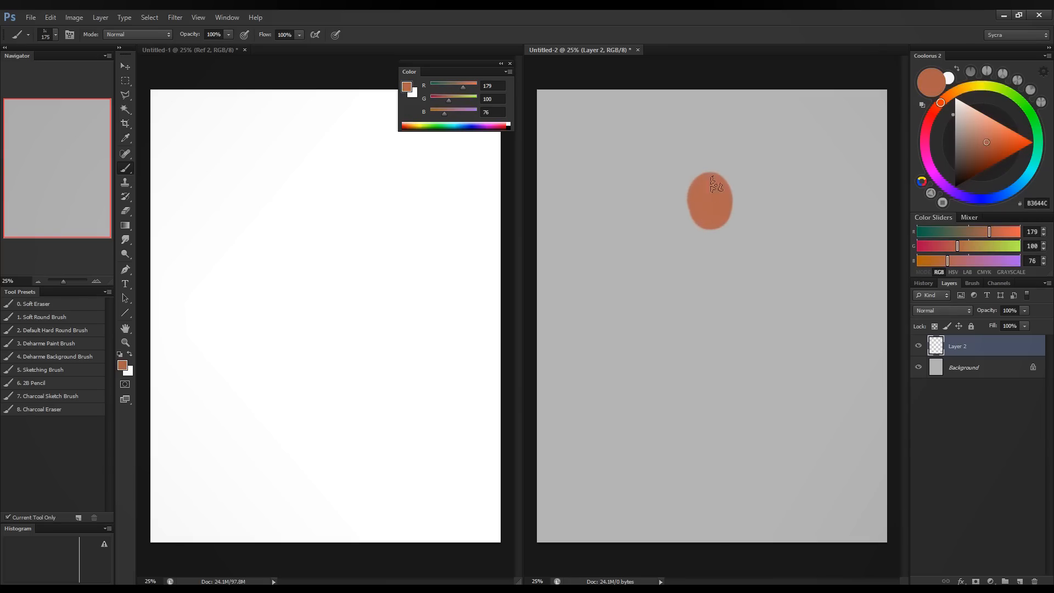
# Paint two progressively lighter orange swatches in a column below the first, using RGB 215, 147, 106 for the lower one.
pyautogui.click(995, 234)
pyautogui.click(966, 246)
pyautogui.click(955, 262)
pyautogui.moveTo(707, 251)
pyautogui.mouseDown()
pyautogui.moveTo(708, 275)
pyautogui.moveTo(720, 256)
pyautogui.mouseUp()
pyautogui.click(1003, 232)
pyautogui.click(976, 246)
pyautogui.click(959, 261)
pyautogui.moveTo(711, 310)
pyautogui.mouseDown()
pyautogui.moveTo(710, 329)
pyautogui.moveTo(723, 305)
pyautogui.mouseUp()
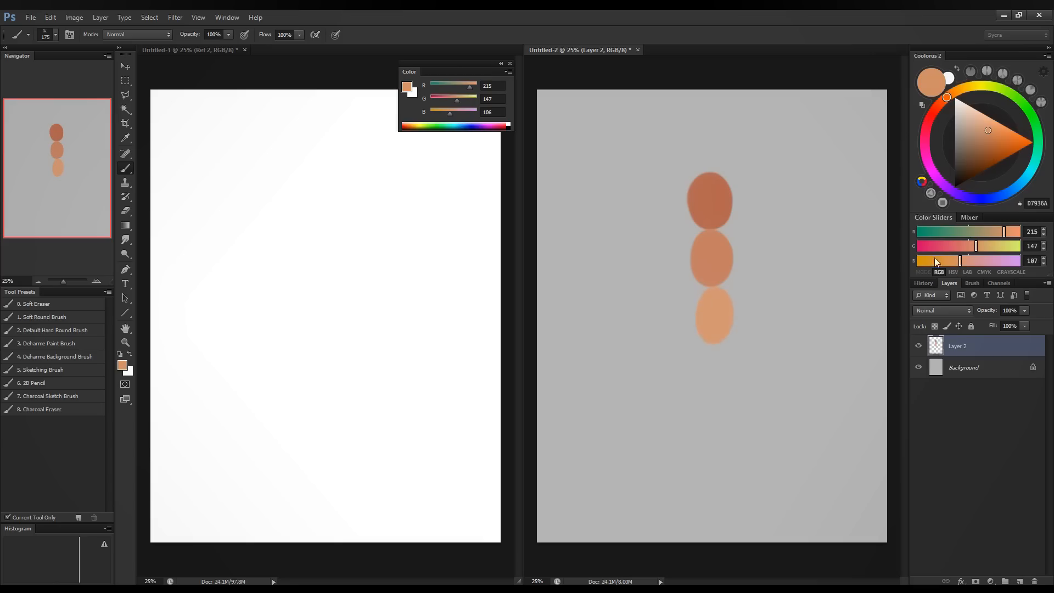
# Continue the column downward with two lighter swatches, using RGB 246, 195, 152 for the lower one.
pyautogui.click(1008, 232)
pyautogui.click(984, 246)
pyautogui.click(968, 261)
pyautogui.moveTo(705, 354)
pyautogui.mouseDown()
pyautogui.moveTo(700, 383)
pyautogui.moveTo(712, 390)
pyautogui.moveTo(722, 362)
pyautogui.mouseUp()
pyautogui.click(1016, 232)
pyautogui.click(996, 246)
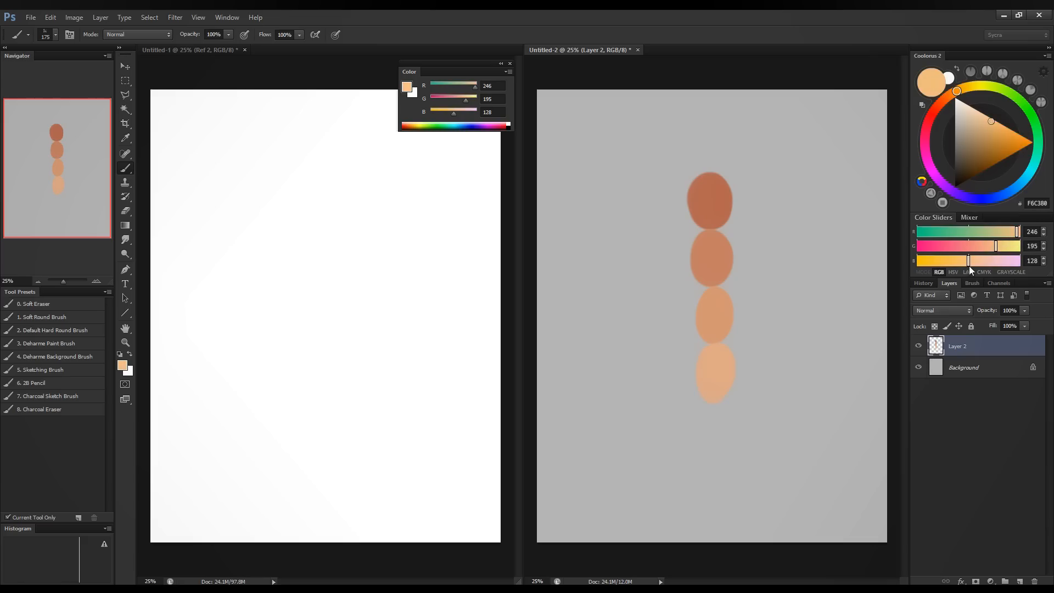
pyautogui.click(978, 262)
pyautogui.moveTo(708, 434)
pyautogui.mouseDown()
pyautogui.moveTo(701, 426)
pyautogui.moveTo(712, 414)
pyautogui.mouseUp()
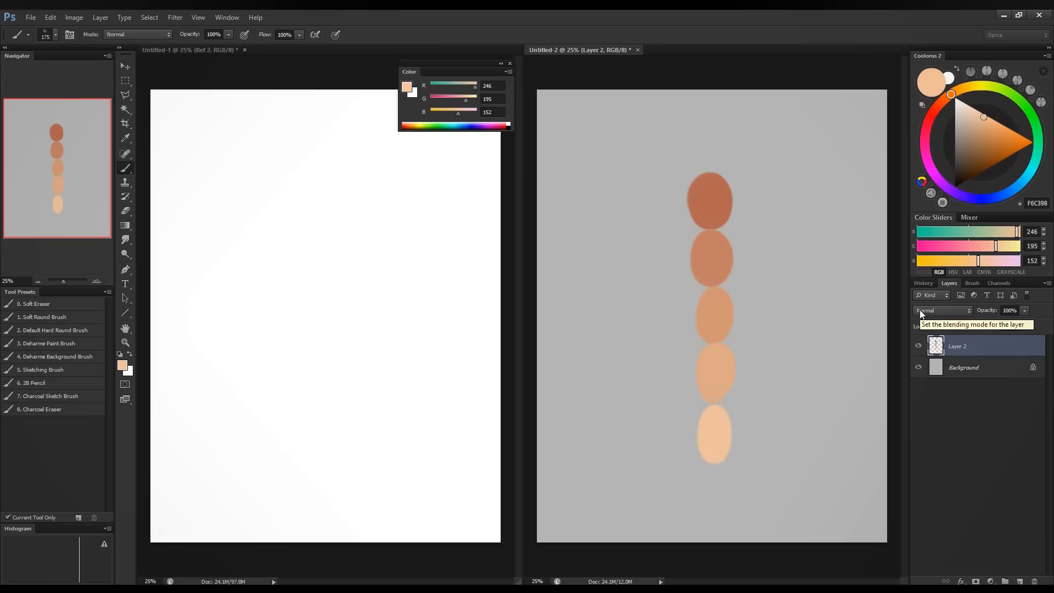
# Set the colour to RGB 255, 209, 170 and paint a pale peach swatch at the lower end of the column.
pyautogui.moveTo(1017, 231); pyautogui.dragTo(1002, 247)
pyautogui.moveTo(978, 261); pyautogui.dragTo(986, 263)
pyautogui.moveTo(713, 468)
pyautogui.mouseDown()
pyautogui.moveTo(719, 500)
pyautogui.moveTo(732, 458)
pyautogui.moveTo(725, 484)
pyautogui.mouseUp()
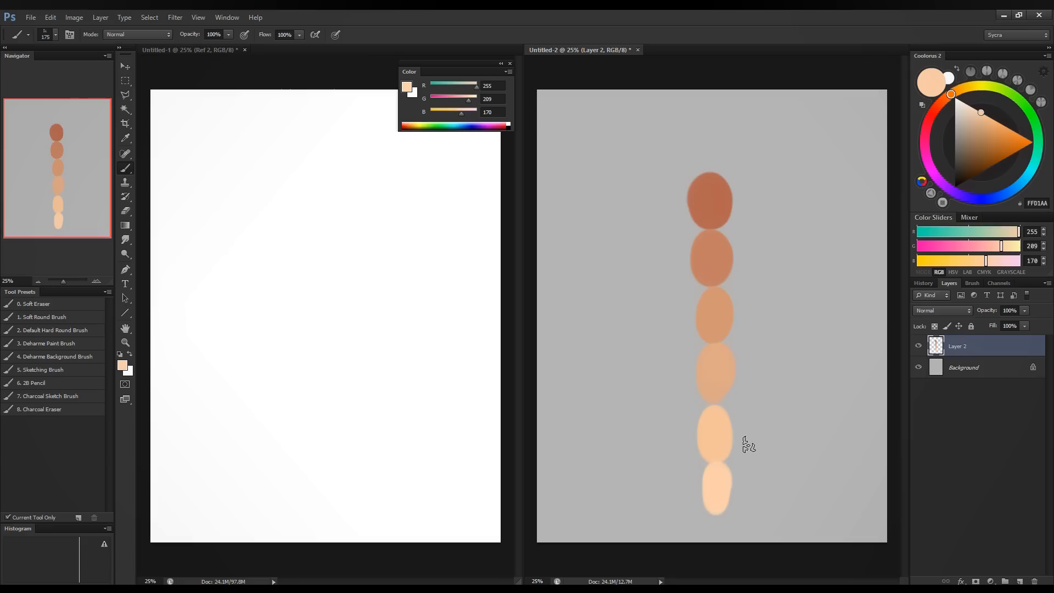
pyautogui.keyDown('alt'); pyautogui.click(721, 213); pyautogui.keyUp('alt')
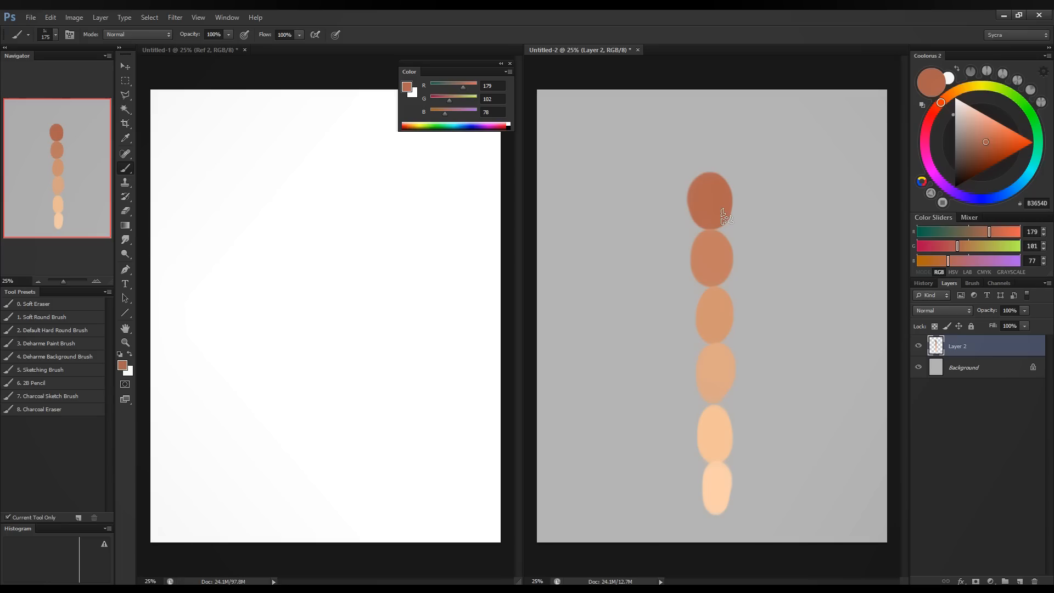
pyautogui.keyDown('alt'); pyautogui.click(724, 183); pyautogui.keyUp('alt')
pyautogui.moveTo(990, 236); pyautogui.dragTo(958, 265)
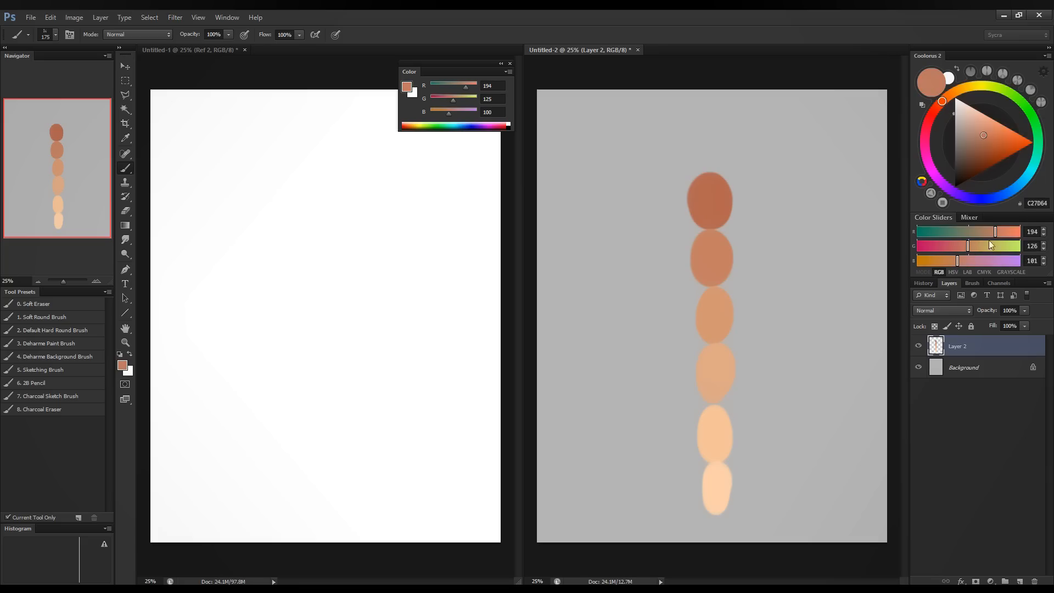
# Sample the uppermost swatch, change the colour to RGB 196, 118, 106 and paint a pinkish swatch to its right.
pyautogui.keyDown('alt'); pyautogui.click(719, 214); pyautogui.keyUp('alt')
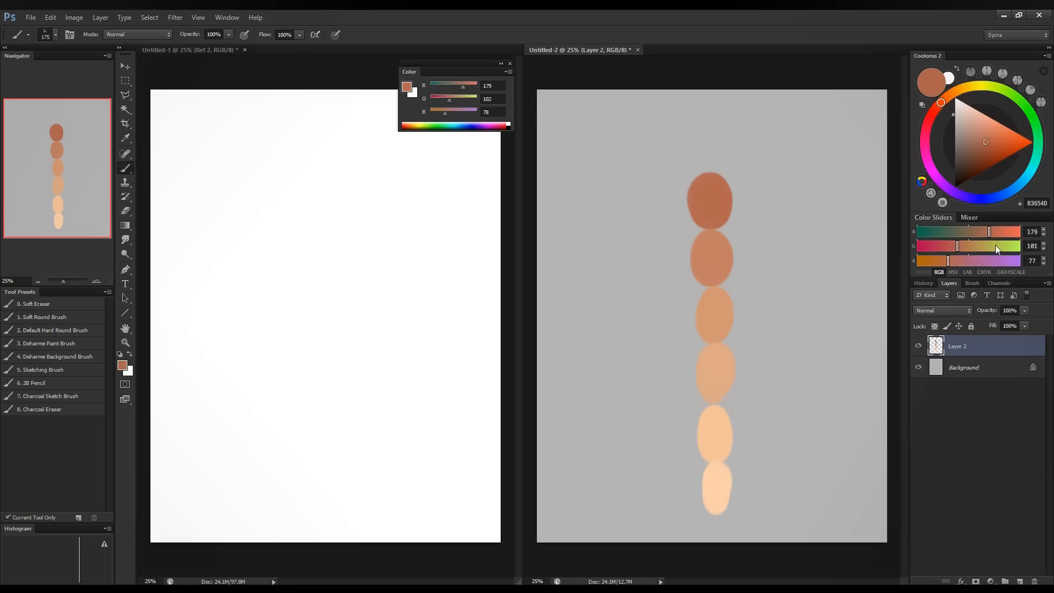
pyautogui.moveTo(990, 235); pyautogui.dragTo(960, 265)
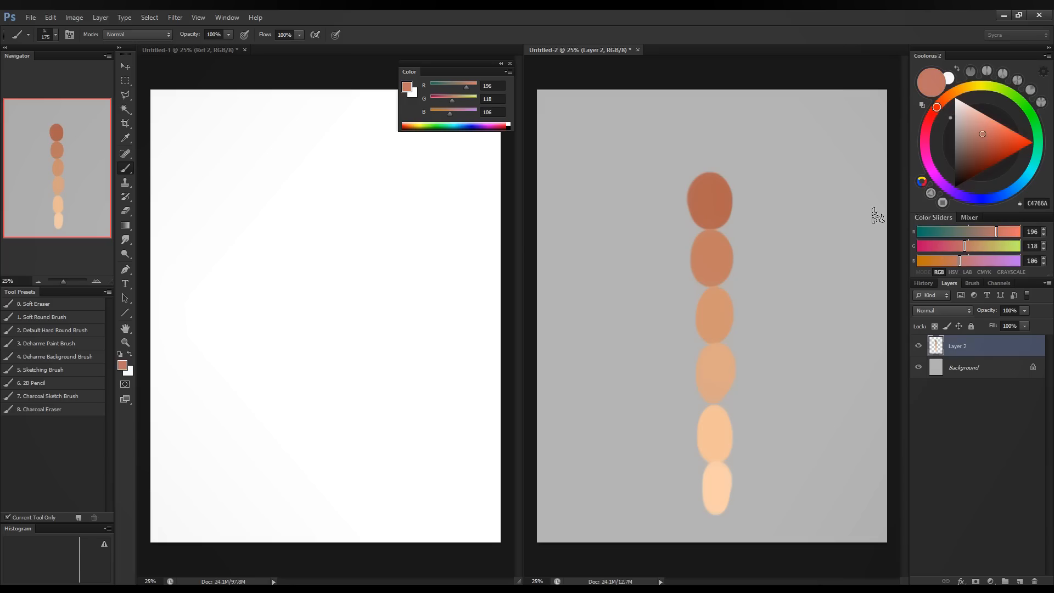
pyautogui.moveTo(735, 183)
pyautogui.mouseDown()
pyautogui.moveTo(743, 216)
pyautogui.moveTo(766, 213)
pyautogui.mouseUp()
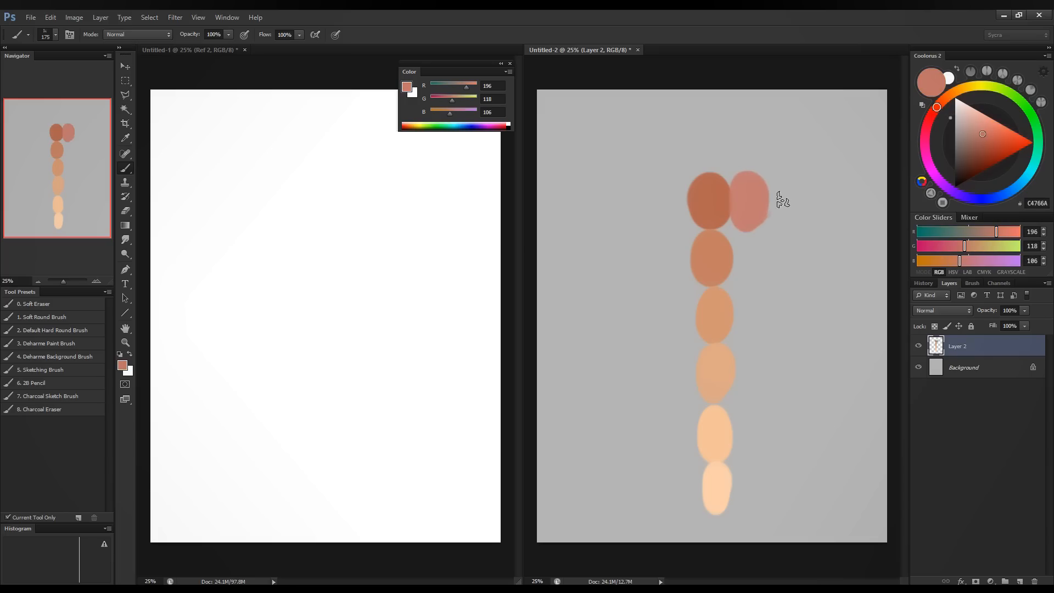
# Extend the row rightward with two progressively lighter pink swatches, using RGB 230, 159, 155 for the outer one.
pyautogui.moveTo(997, 235); pyautogui.dragTo(970, 265)
pyautogui.moveTo(783, 186); pyautogui.dragTo(802, 211)
pyautogui.moveTo(1003, 232); pyautogui.dragTo(979, 262)
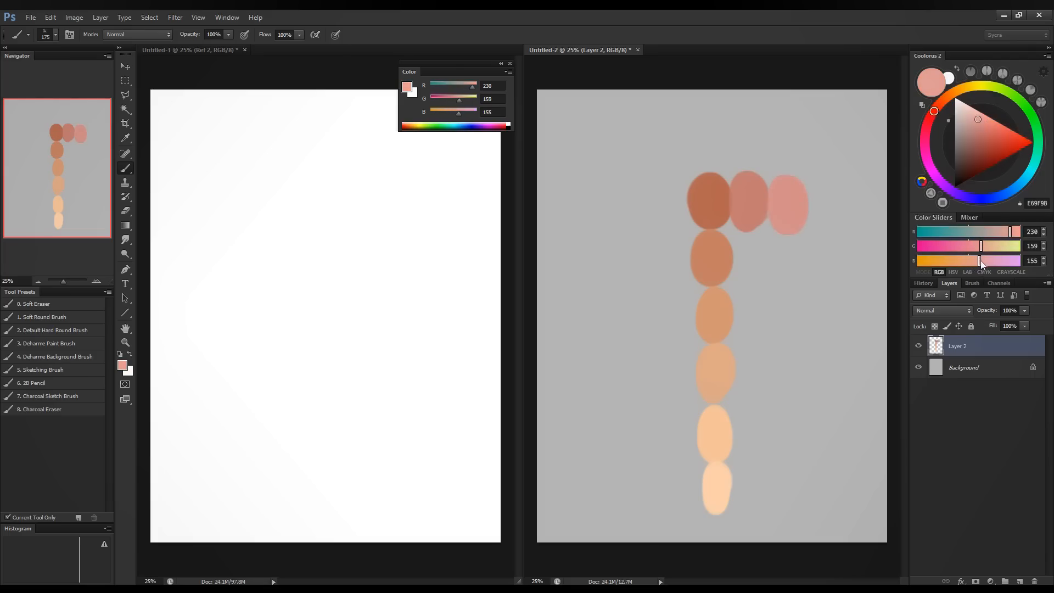
pyautogui.moveTo(829, 186)
pyautogui.mouseDown()
pyautogui.moveTo(817, 203)
pyautogui.moveTo(839, 207)
pyautogui.mouseUp()
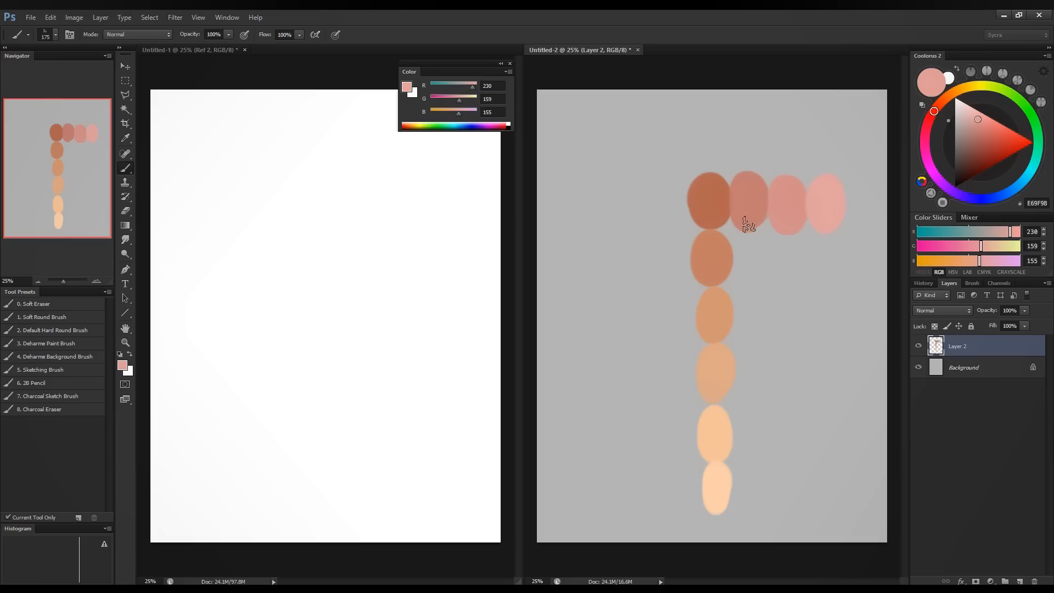
# Set the colour to RGB 246, 195, 203 and paint a pale pink swatch at the right end of the row.
pyautogui.moveTo(1012, 235); pyautogui.dragTo(995, 249)
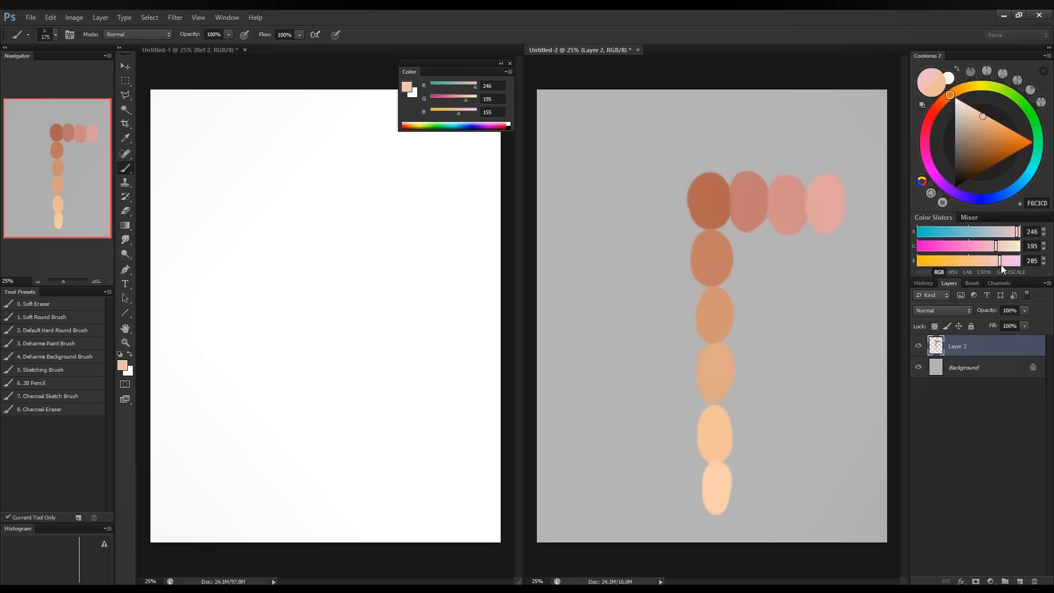
pyautogui.click(1000, 265)
pyautogui.moveTo(849, 211)
pyautogui.mouseDown()
pyautogui.moveTo(860, 219)
pyautogui.moveTo(875, 201)
pyautogui.mouseUp()
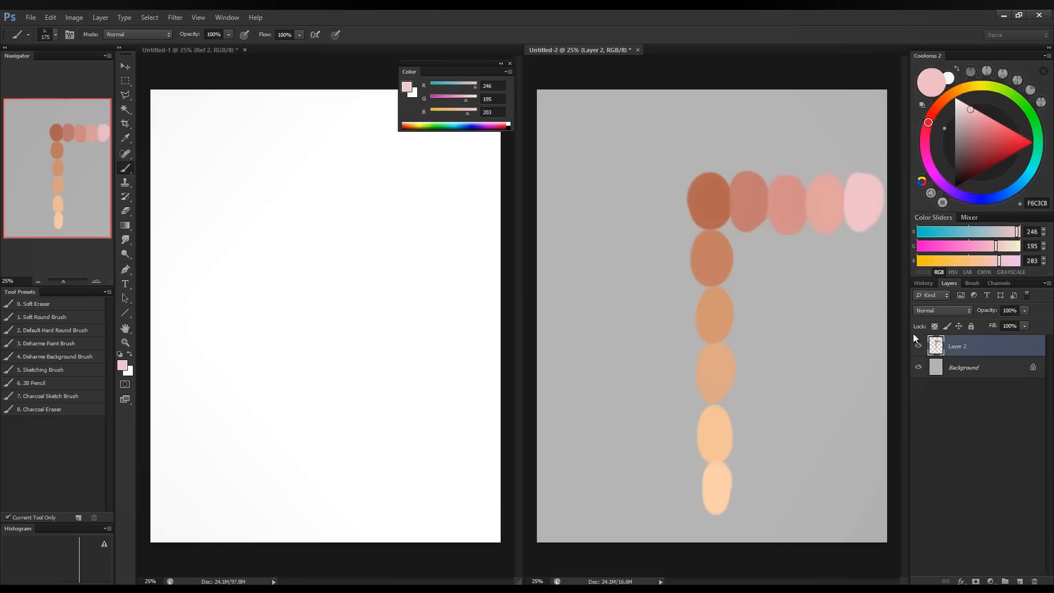
# Sample the swatch atop the column, lower blue to 66, green to 90 and red slightly, and paint a darker swatch to its left.
pyautogui.keyDown('alt'); pyautogui.click(710, 199); pyautogui.keyUp('alt')
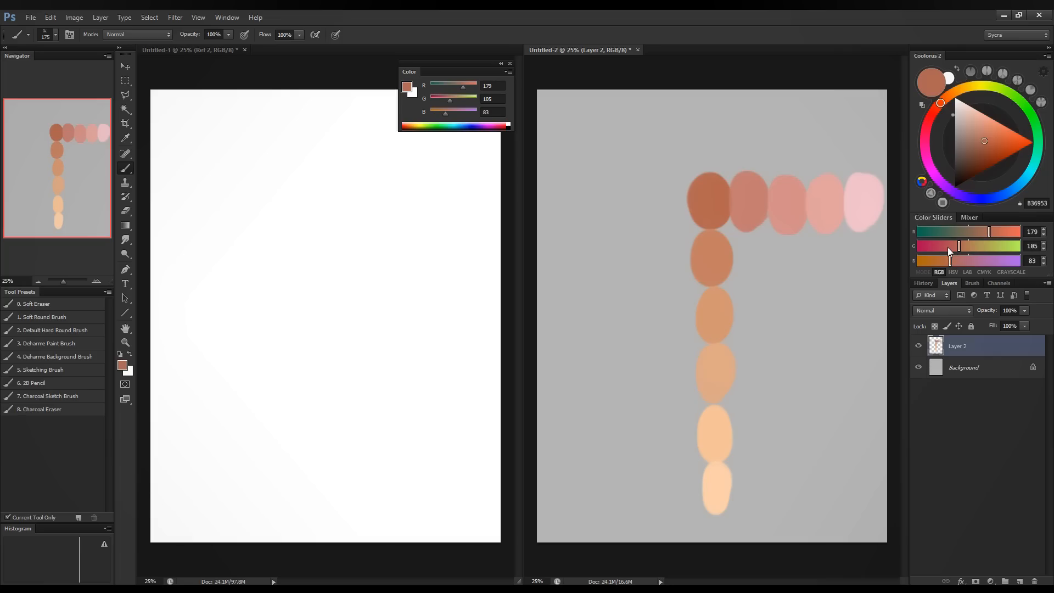
pyautogui.moveTo(949, 262); pyautogui.dragTo(953, 249)
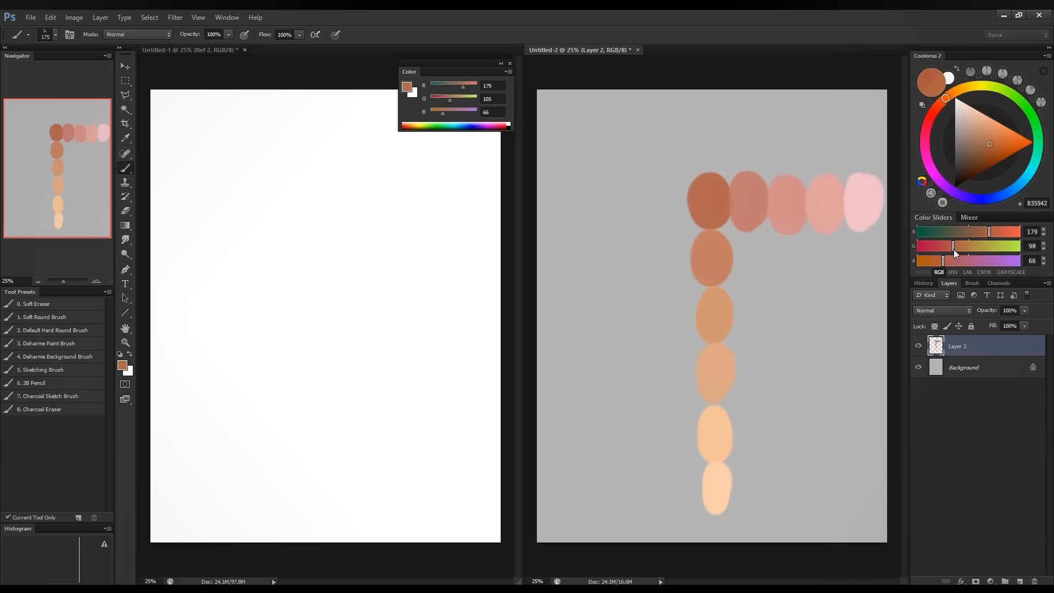
pyautogui.click(985, 235)
pyautogui.moveTo(667, 190)
pyautogui.mouseDown()
pyautogui.moveTo(671, 211)
pyautogui.moveTo(668, 180)
pyautogui.mouseUp()
# Extend the row leftward with three progressively darker swatches, using RGB 117, 19, 3 for the outermost dark red.
pyautogui.moveTo(942, 262); pyautogui.dragTo(980, 230)
pyautogui.moveTo(634, 186)
pyautogui.mouseDown()
pyautogui.moveTo(641, 203)
pyautogui.moveTo(620, 211)
pyautogui.moveTo(659, 210)
pyautogui.mouseUp()
pyautogui.moveTo(928, 262); pyautogui.dragTo(971, 231)
pyautogui.moveTo(598, 181)
pyautogui.mouseDown()
pyautogui.moveTo(594, 171)
pyautogui.moveTo(601, 220)
pyautogui.moveTo(581, 198)
pyautogui.mouseUp()
pyautogui.moveTo(922, 261)
pyautogui.mouseDown()
pyautogui.moveTo(924, 246)
pyautogui.moveTo(965, 231)
pyautogui.mouseUp()
pyautogui.moveTo(558, 176)
pyautogui.mouseDown()
pyautogui.moveTo(565, 219)
pyautogui.moveTo(551, 179)
pyautogui.moveTo(561, 177)
pyautogui.mouseUp()
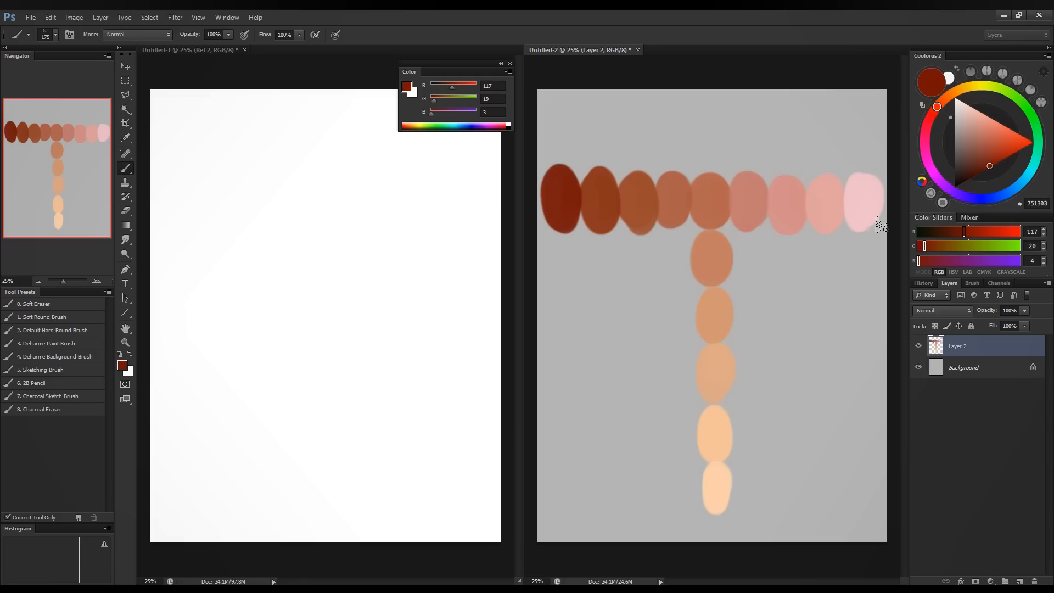
# Reduce the brush size to 50 and pick a very pale peach with RGB 255, 230, 223.
pyautogui.keyDown('alt'); pyautogui.click(734, 216); pyautogui.keyUp('alt')
pyautogui.press('[')
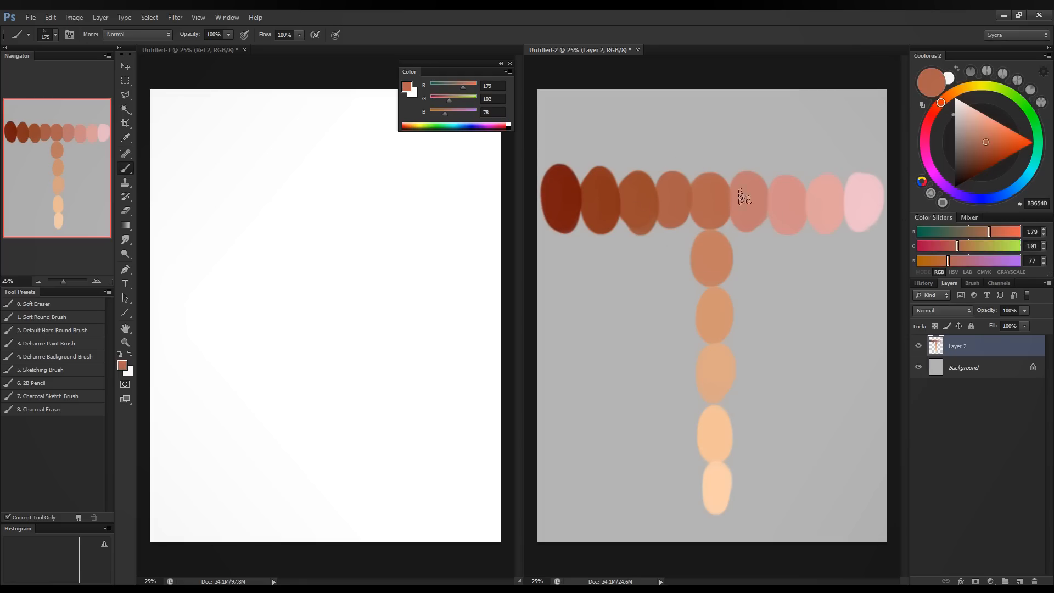
pyautogui.press('[')
pyautogui.press('[')
pyautogui.press('[')
pyautogui.press('[')
pyautogui.press('[')
pyautogui.press('[')
pyautogui.moveTo(989, 135); pyautogui.dragTo(1011, 113)
pyautogui.click(963, 104)
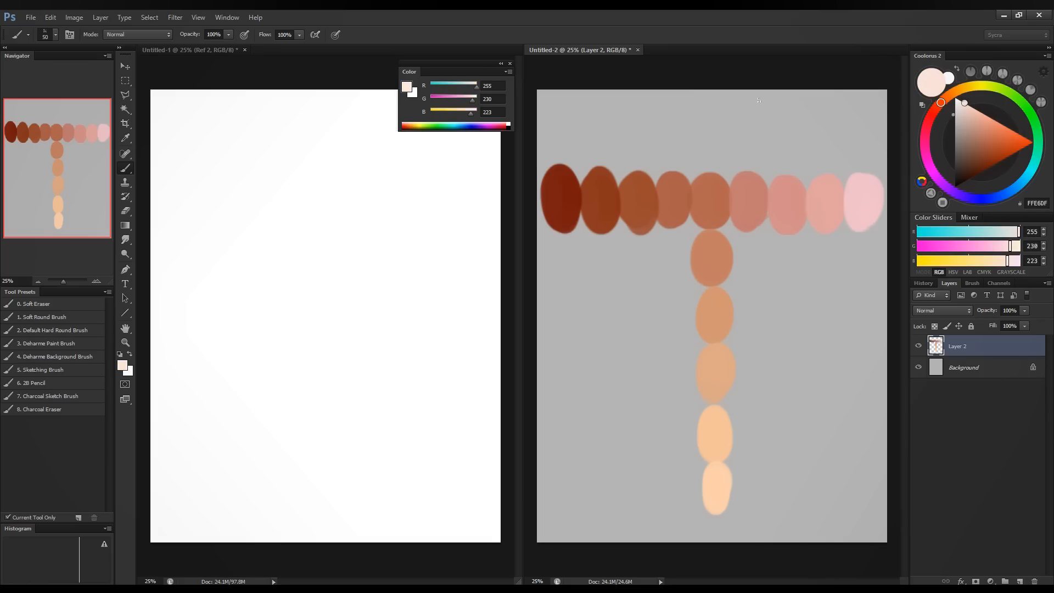
# Draw a smiley face above the row's middle swatch with a short arrow pointing down to it.
pyautogui.moveTo(697, 118); pyautogui.dragTo(715, 125)
pyautogui.moveTo(690, 136)
pyautogui.mouseDown()
pyautogui.moveTo(700, 147)
pyautogui.moveTo(722, 135)
pyautogui.moveTo(703, 100)
pyautogui.mouseUp()
pyautogui.moveTo(706, 158)
pyautogui.mouseDown()
pyautogui.moveTo(708, 174)
pyautogui.moveTo(718, 167)
pyautogui.mouseUp()
# Draw an arrow pointing up at the darkest red swatch with an evil grinning face beneath it.
pyautogui.moveTo(557, 250); pyautogui.dragTo(557, 308)
pyautogui.moveTo(550, 267)
pyautogui.mouseDown()
pyautogui.moveTo(558, 249)
pyautogui.moveTo(564, 270)
pyautogui.mouseUp()
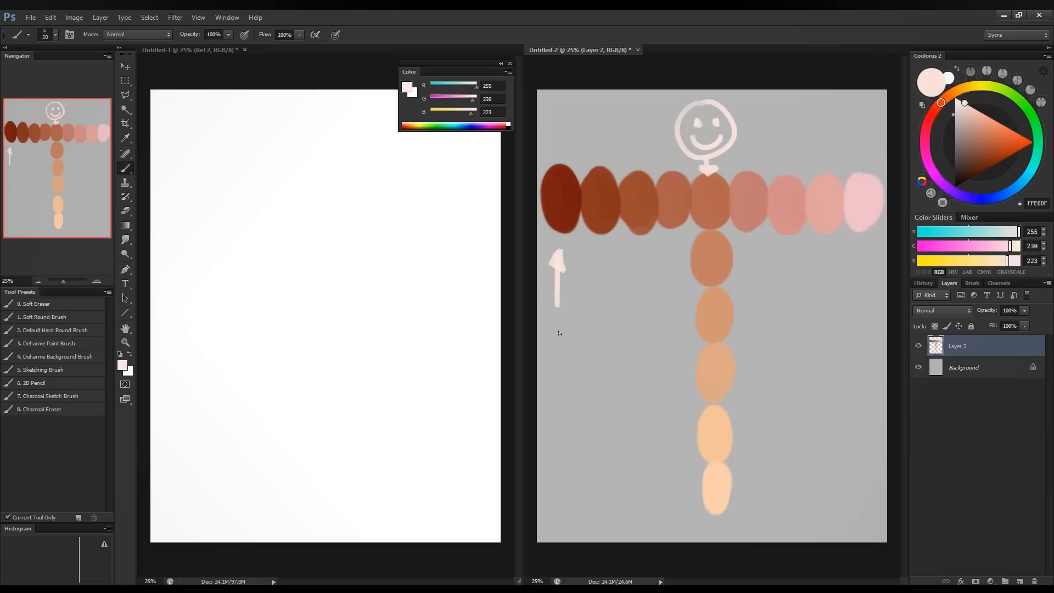
pyautogui.moveTo(561, 314)
pyautogui.mouseDown()
pyautogui.moveTo(571, 365)
pyautogui.moveTo(556, 313)
pyautogui.moveTo(560, 334)
pyautogui.moveTo(576, 335)
pyautogui.mouseUp()
pyautogui.moveTo(559, 346)
pyautogui.mouseDown()
pyautogui.moveTo(570, 359)
pyautogui.moveTo(585, 342)
pyautogui.mouseUp()
pyautogui.moveTo(560, 346); pyautogui.dragTo(577, 348)
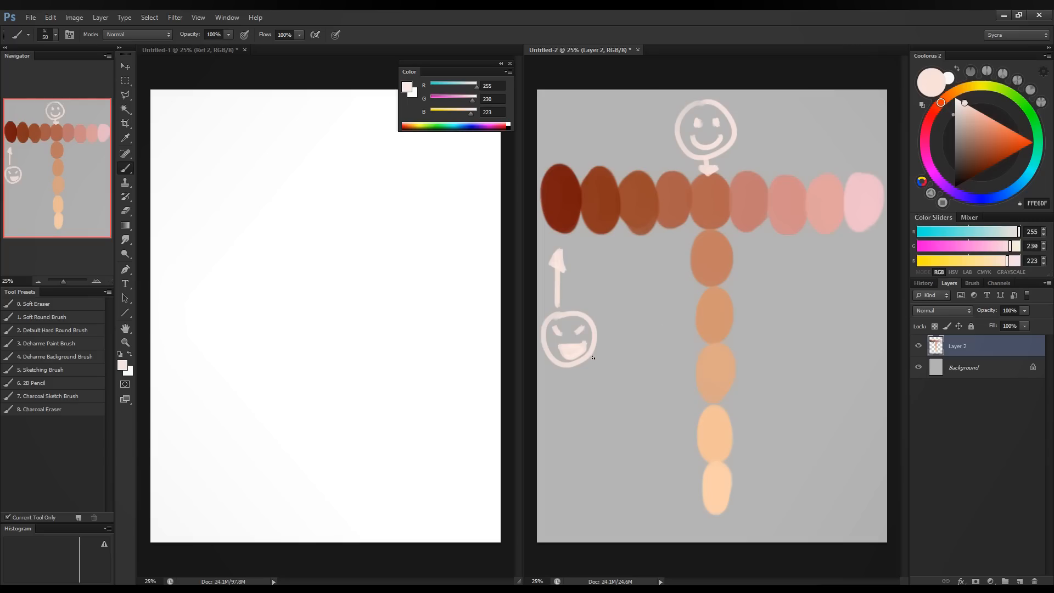
pyautogui.moveTo(598, 324); pyautogui.dragTo(627, 346)
pyautogui.moveTo(542, 340); pyautogui.dragTo(544, 373)
pyautogui.hotkey('ctrl', 'alt', 'z')
pyautogui.hotkey('ctrl', 'alt', 'z')
# Draw two straight horizontal lines across the swatch row and two vertical lines down the swatch column.
pyautogui.moveTo(548, 182); pyautogui.dragTo(887, 182)
pyautogui.moveTo(544, 216); pyautogui.dragTo(890, 218)
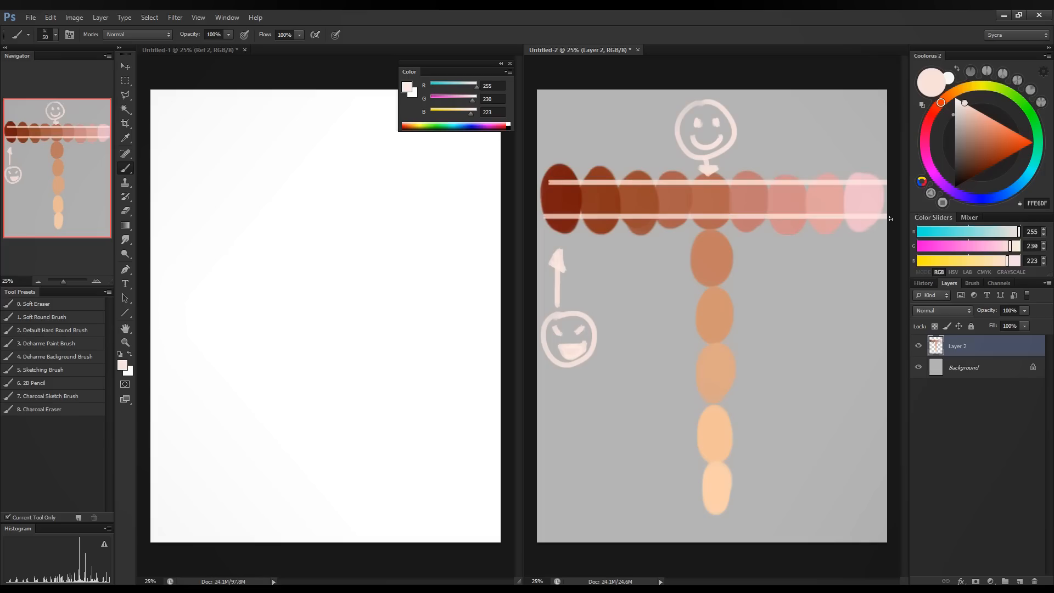
pyautogui.moveTo(698, 181); pyautogui.dragTo(700, 524)
pyautogui.moveTo(725, 176)
pyautogui.mouseDown()
pyautogui.moveTo(772, 448)
pyautogui.moveTo(724, 499)
pyautogui.mouseUp()
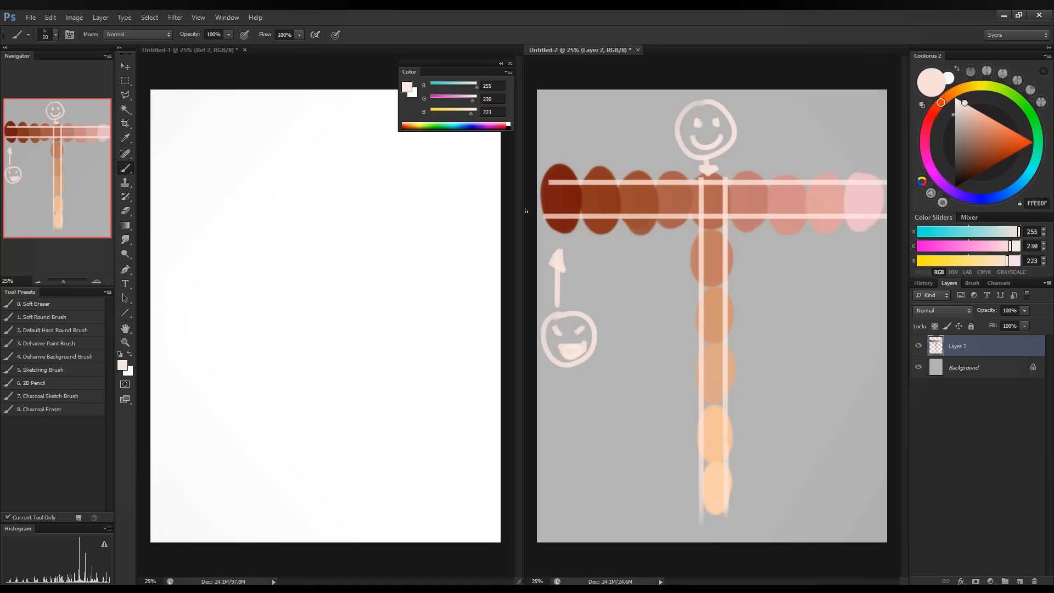
# Undo the horizontal and vertical lines drawn over the swatches.
pyautogui.hotkey('ctrl', 'alt', 'z')
pyautogui.hotkey('ctrl', 'alt', 'z')
pyautogui.hotkey('ctrl', 'alt', 'z')
pyautogui.hotkey('ctrl', 'alt', 'z')
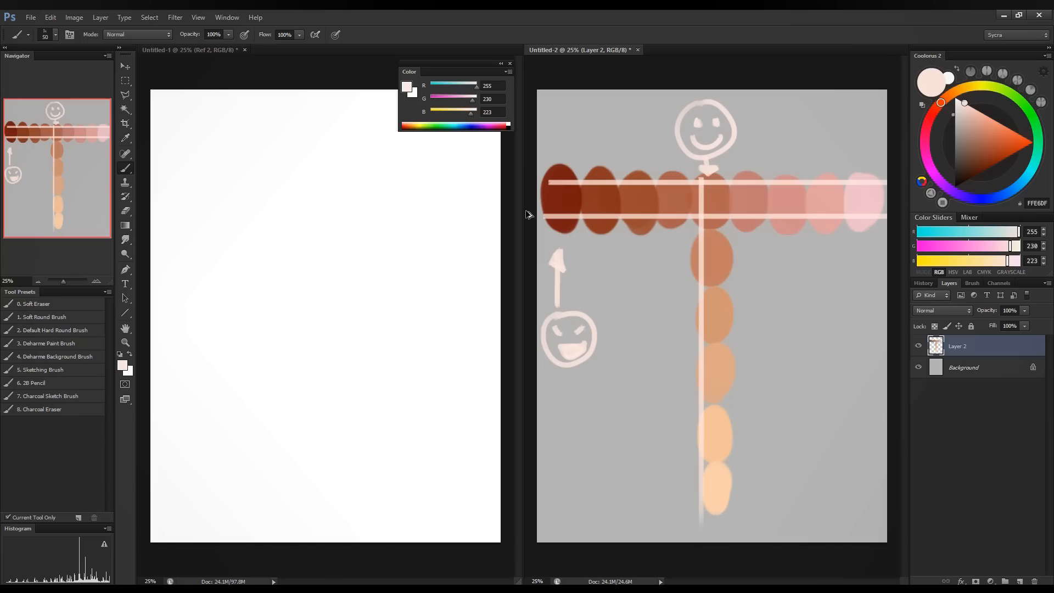
pyautogui.hotkey('ctrl', 'alt', 'z')
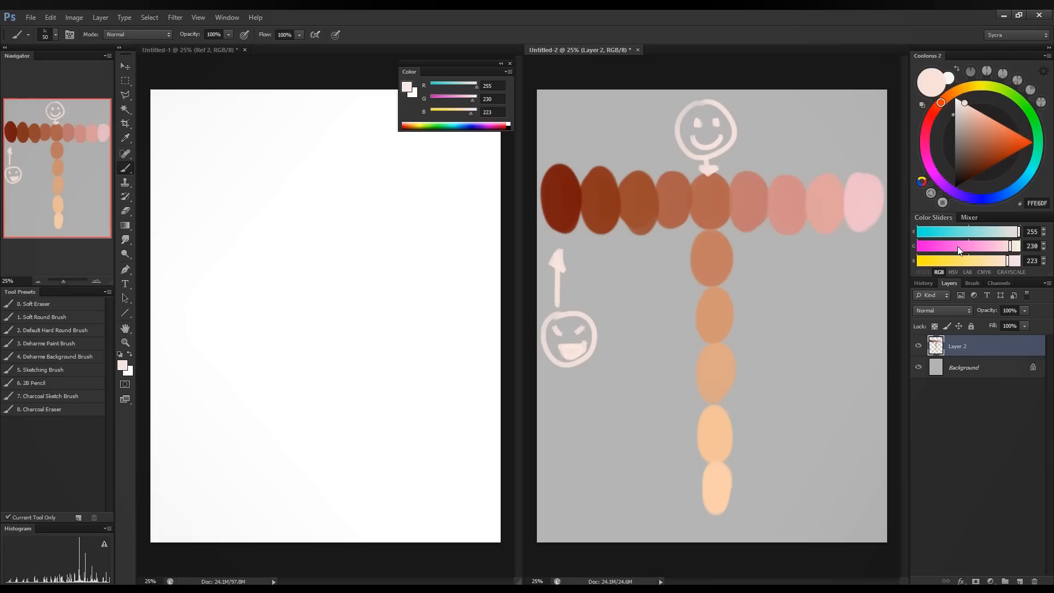
# Pick pure black and raise only its red value to 202.
pyautogui.moveTo(961, 168); pyautogui.dragTo(954, 187)
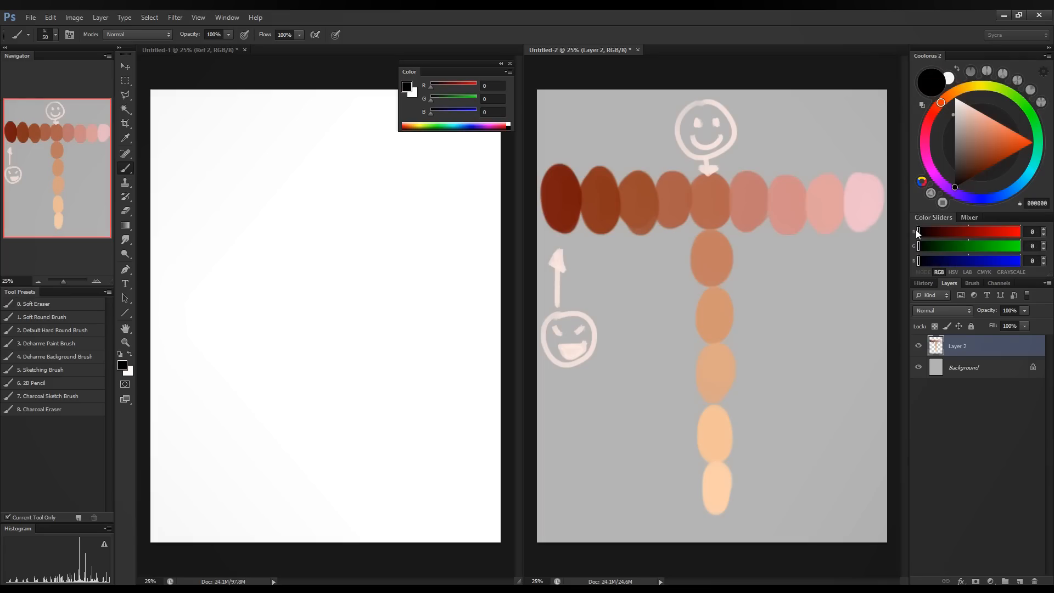
pyautogui.moveTo(917, 233); pyautogui.dragTo(999, 234)
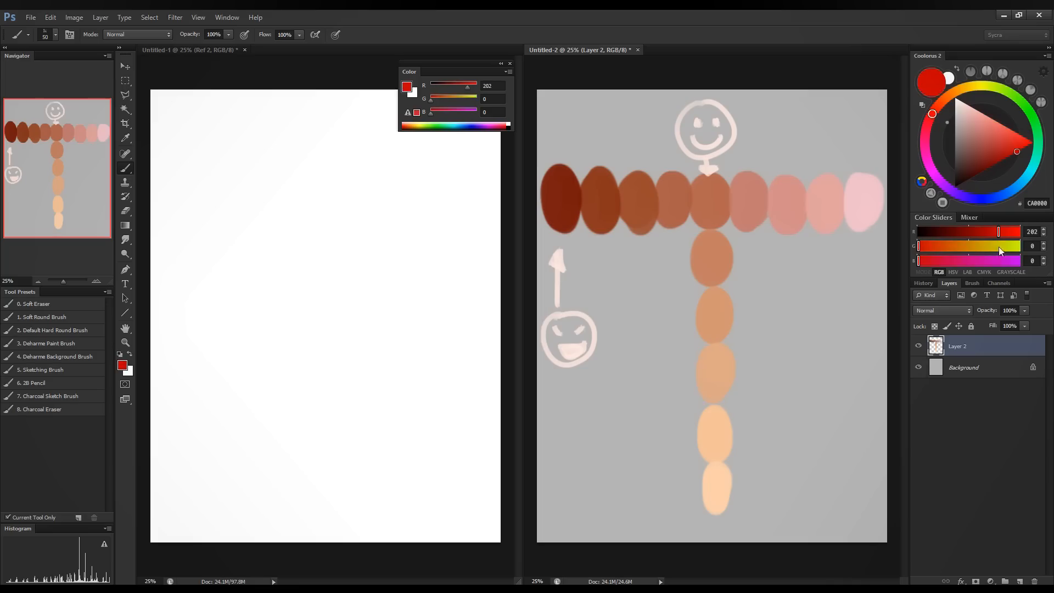
# Reset the colour to black and handwrite "more red", "less green" and "even less blue" on three lines beside the smiley face.
pyautogui.press('d')
pyautogui.moveTo(768, 116)
pyautogui.mouseDown()
pyautogui.moveTo(772, 106)
pyautogui.moveTo(820, 112)
pyautogui.moveTo(860, 97)
pyautogui.moveTo(860, 116)
pyautogui.mouseUp()
pyautogui.moveTo(757, 121)
pyautogui.mouseDown()
pyautogui.moveTo(795, 136)
pyautogui.moveTo(863, 131)
pyautogui.mouseUp()
pyautogui.moveTo(726, 157); pyautogui.dragTo(873, 156)
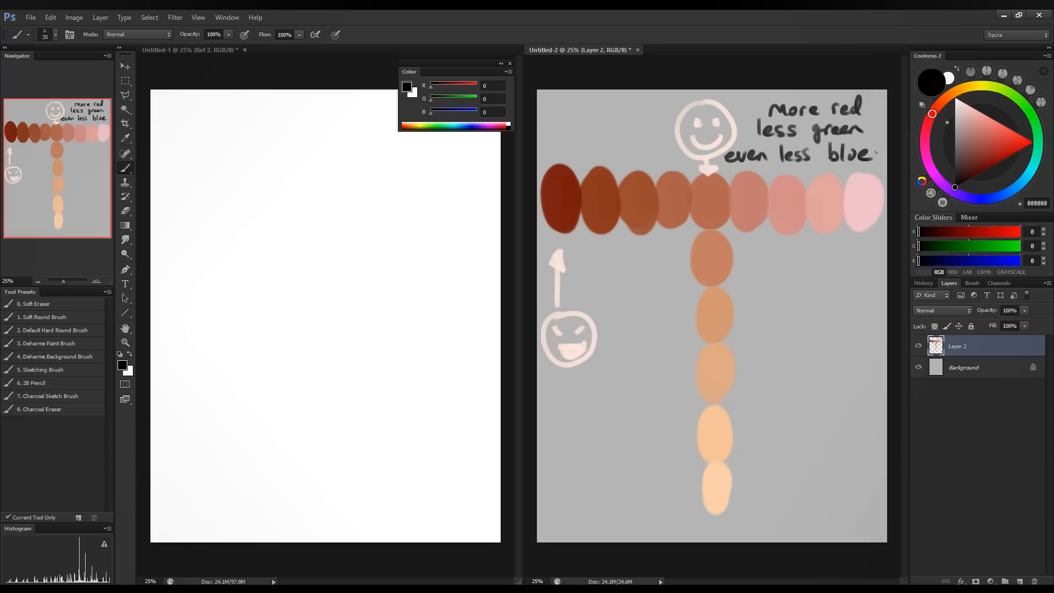
# Mix a light skin tone by setting red to 211, green to 168 and blue to 140.
pyautogui.click(1001, 232)
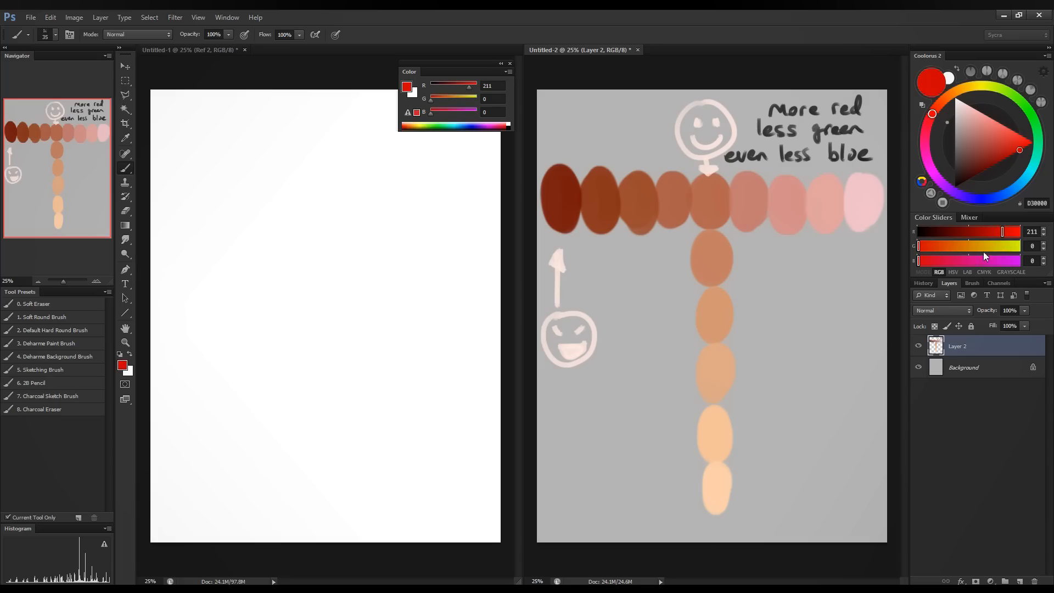
pyautogui.click(988, 250)
pyautogui.moveTo(986, 250); pyautogui.dragTo(985, 250)
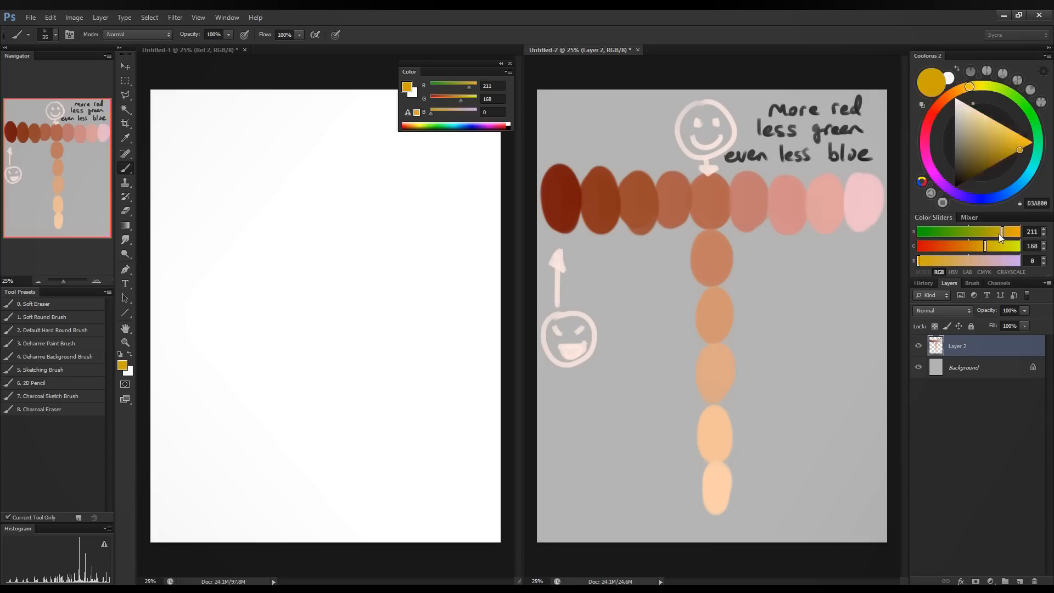
pyautogui.click(973, 261)
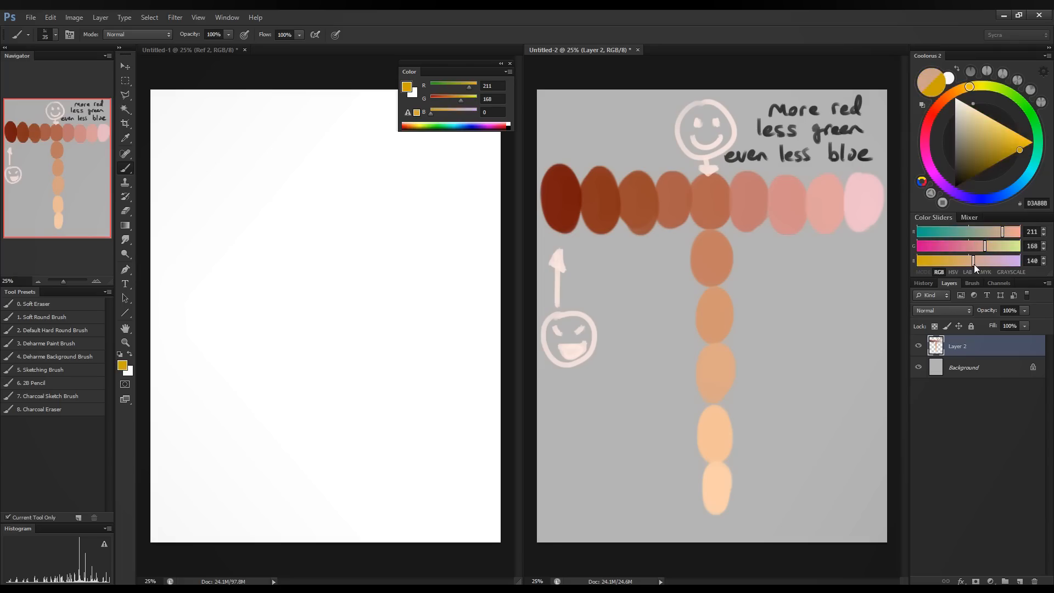
# Enlarge the brush to 175 and paint a round light skin swatch to the right of the vertical swatch column.
pyautogui.press(']')
pyautogui.press(']')
pyautogui.press(']')
pyautogui.press(']')
pyautogui.press(']')
pyautogui.press(']')
pyautogui.press(']')
pyautogui.press(']')
pyautogui.press(']')
pyautogui.moveTo(819, 300)
pyautogui.mouseDown()
pyautogui.moveTo(823, 289)
pyautogui.moveTo(805, 301)
pyautogui.moveTo(823, 313)
pyautogui.mouseUp()
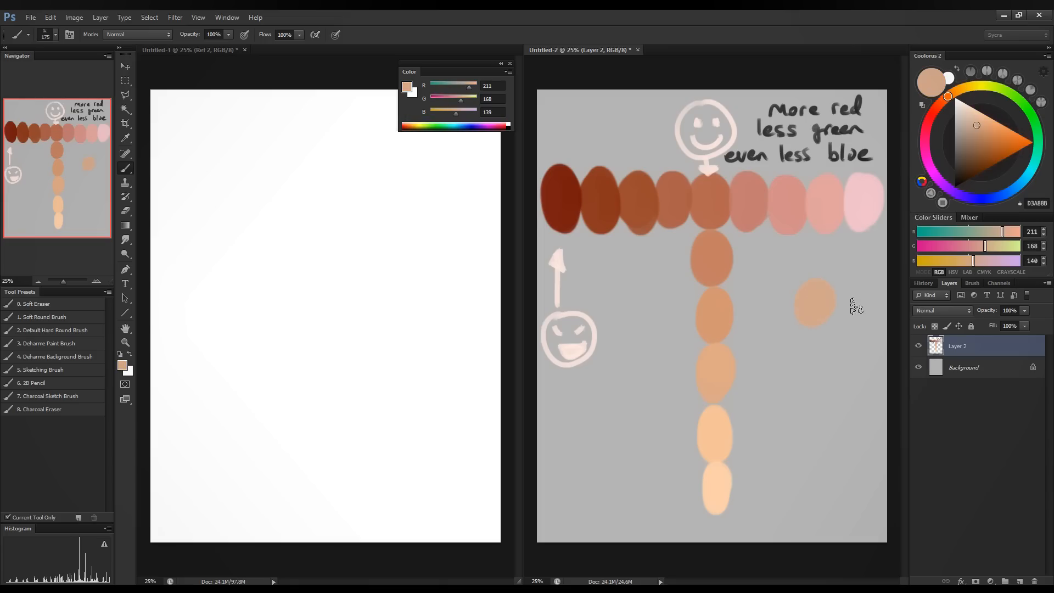
# Mix a dark brown with red 113, green 79 and blue 59, and paint a swatch of it below the light skin swatch.
pyautogui.click(944, 264)
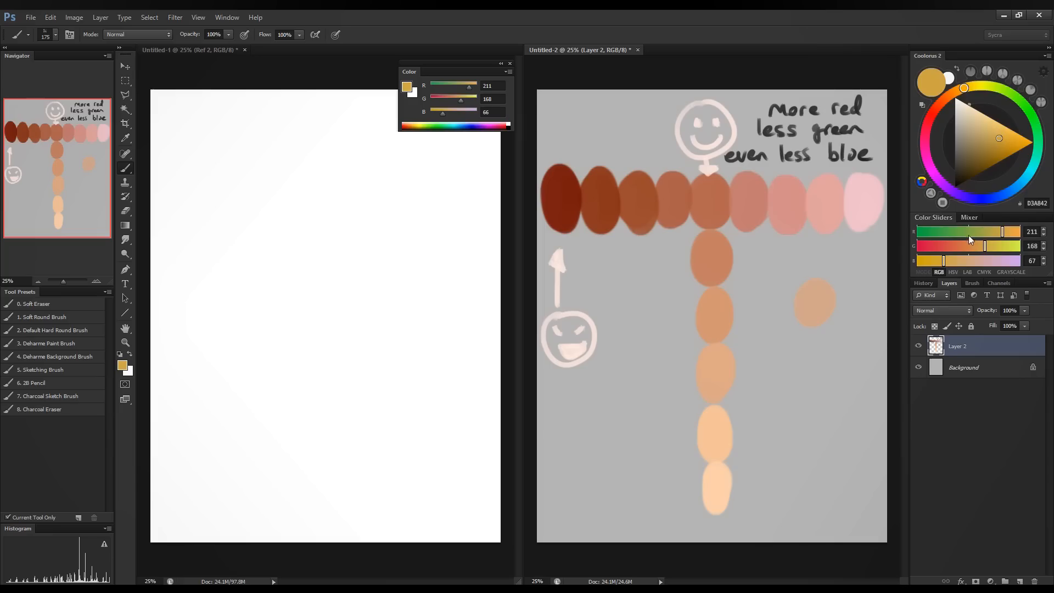
pyautogui.click(963, 233)
pyautogui.click(952, 247)
pyautogui.click(948, 246)
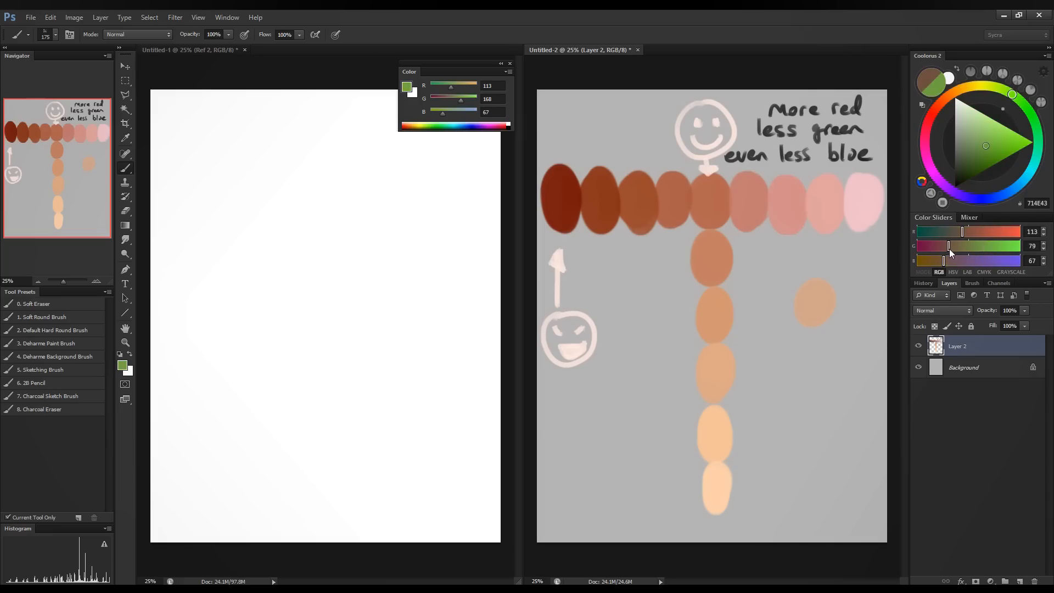
pyautogui.click(940, 261)
pyautogui.moveTo(814, 333); pyautogui.dragTo(807, 354)
# Raise red to 165 with more green and blue for a medium brown, and paint it below the dark brown swatch.
pyautogui.click(985, 232)
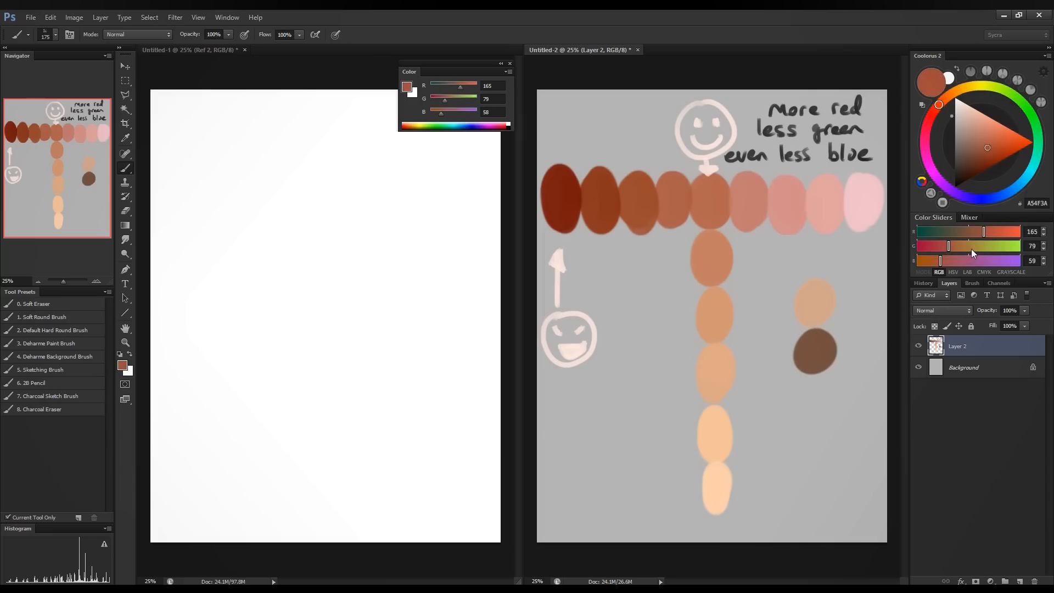
pyautogui.click(969, 249)
pyautogui.click(961, 264)
pyautogui.moveTo(829, 387)
pyautogui.mouseDown()
pyautogui.moveTo(821, 409)
pyautogui.moveTo(813, 396)
pyautogui.mouseUp()
# Mix a pinkish skin tone with red 205, green 155 and blue 140, and paint it below the medium brown swatch.
pyautogui.click(999, 232)
pyautogui.click(979, 246)
pyautogui.click(972, 261)
pyautogui.moveTo(831, 447)
pyautogui.mouseDown()
pyautogui.moveTo(820, 455)
pyautogui.moveTo(832, 441)
pyautogui.mouseUp()
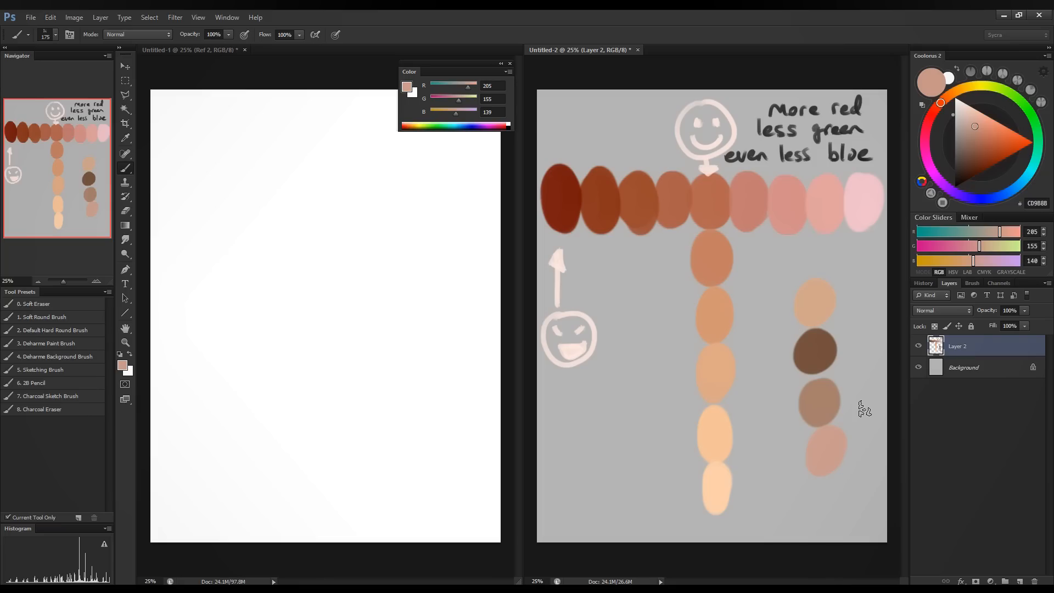
# Mix a deep reddish brown with red 114, green 55 and blue 36, and paint it beside the top of the vertical column.
pyautogui.moveTo(971, 260); pyautogui.dragTo(933, 262)
pyautogui.click(944, 247)
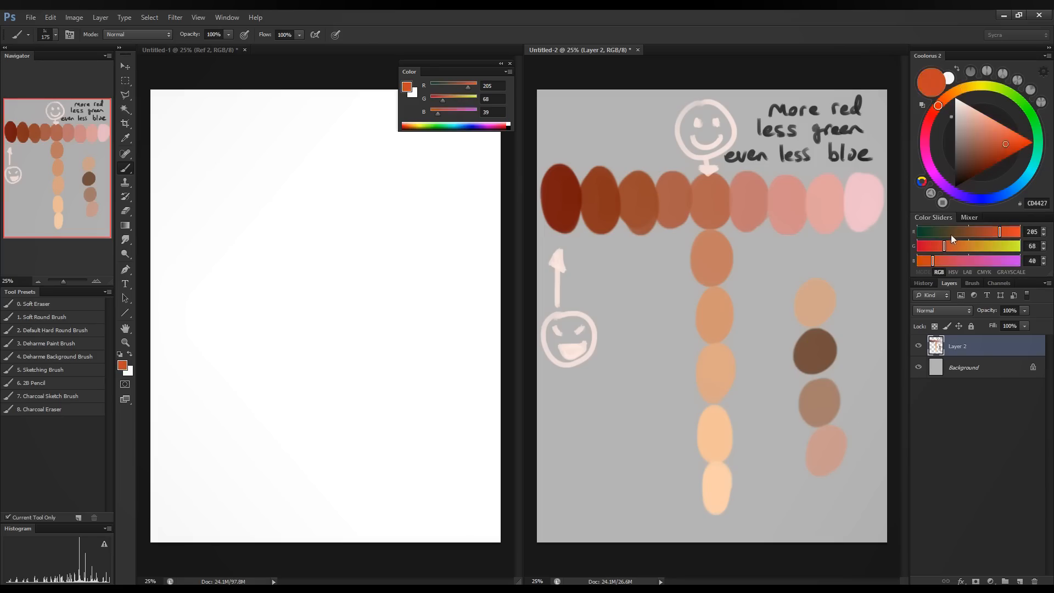
pyautogui.click(954, 232)
pyautogui.moveTo(954, 232); pyautogui.dragTo(930, 261)
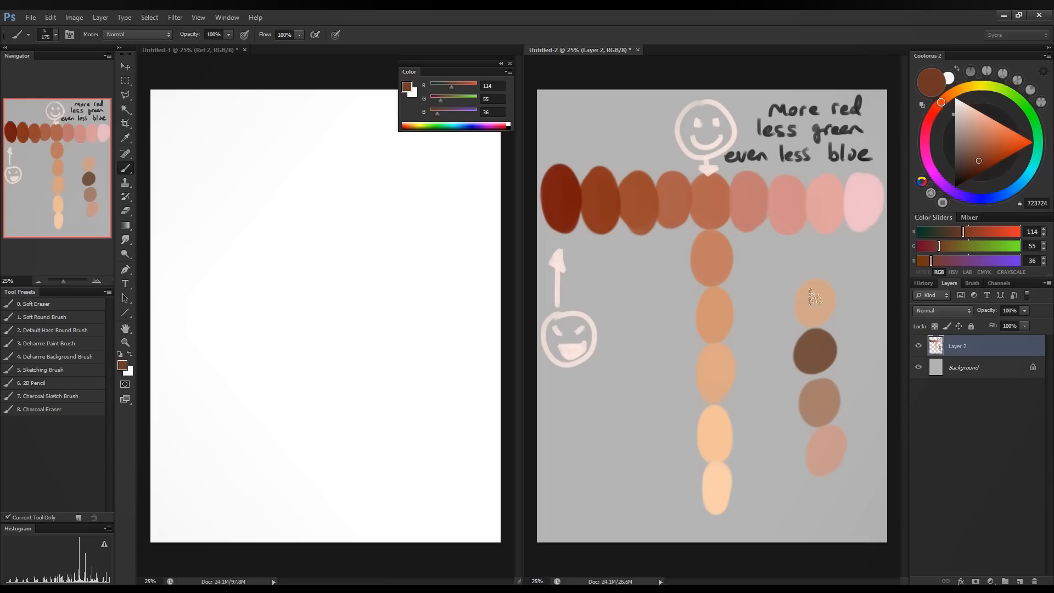
pyautogui.moveTo(762, 256)
pyautogui.mouseDown()
pyautogui.moveTo(768, 275)
pyautogui.moveTo(752, 255)
pyautogui.mouseUp()
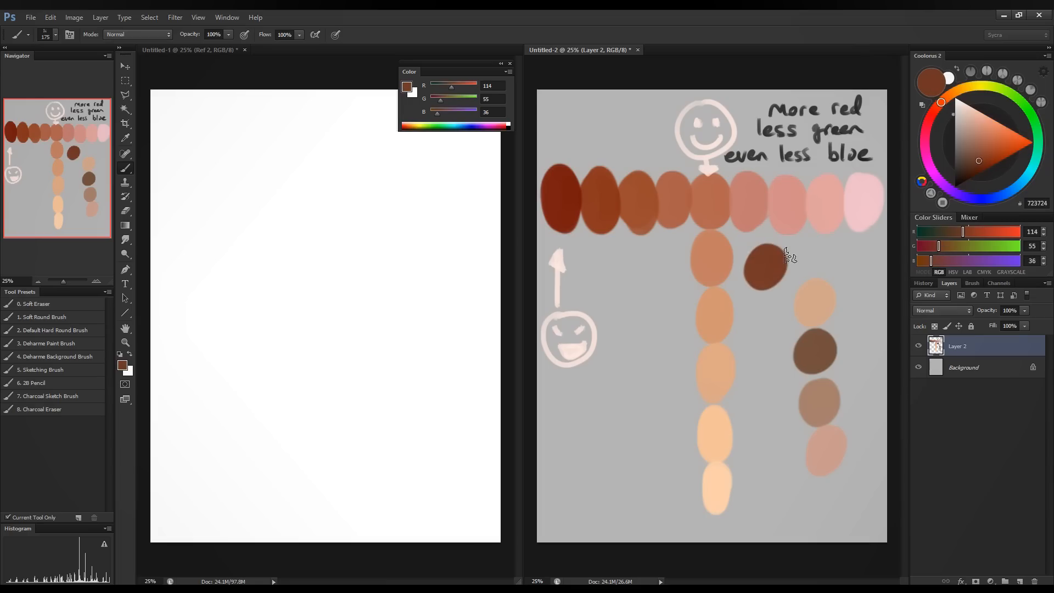
# Raise only green to 64 and paint a swatch below the reddish brown, then repeat with green at 71.
pyautogui.moveTo(938, 246); pyautogui.dragTo(942, 246)
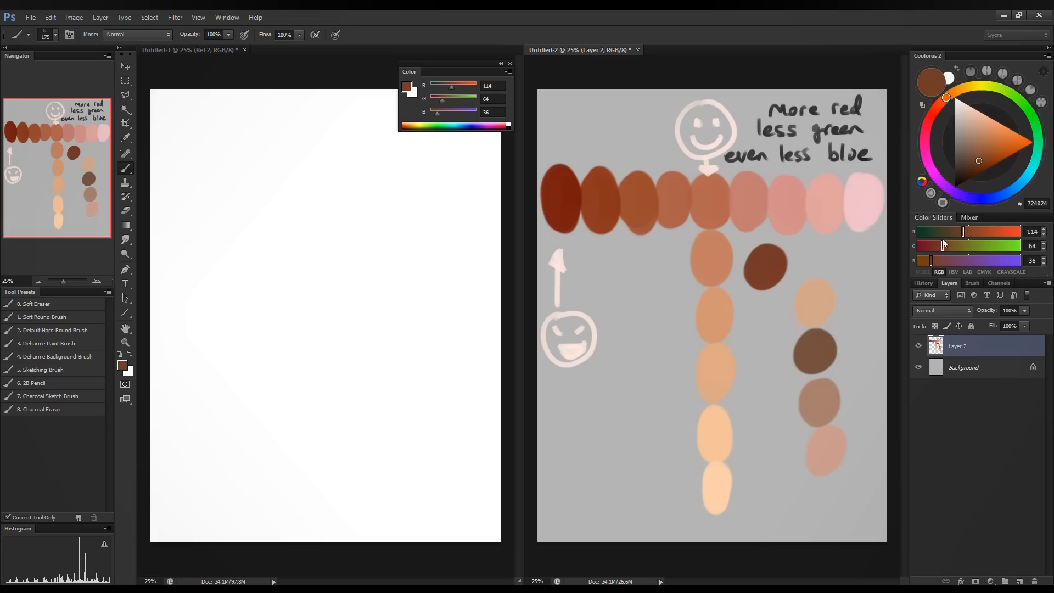
pyautogui.moveTo(765, 298); pyautogui.dragTo(760, 324)
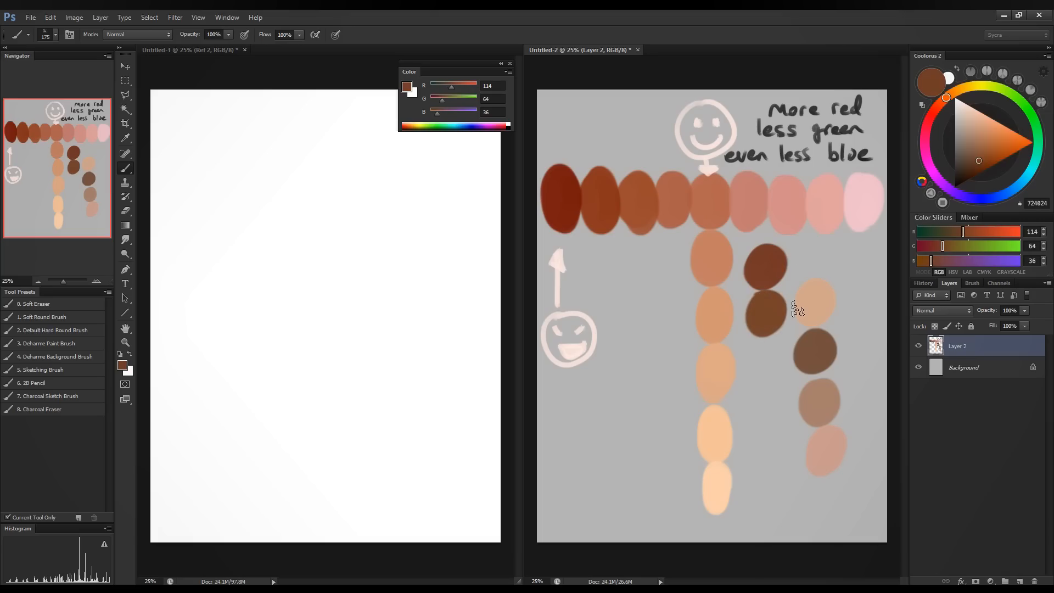
pyautogui.moveTo(942, 245); pyautogui.dragTo(946, 246)
pyautogui.moveTo(779, 336)
pyautogui.mouseDown()
pyautogui.moveTo(760, 379)
pyautogui.moveTo(750, 356)
pyautogui.moveTo(780, 334)
pyautogui.mouseUp()
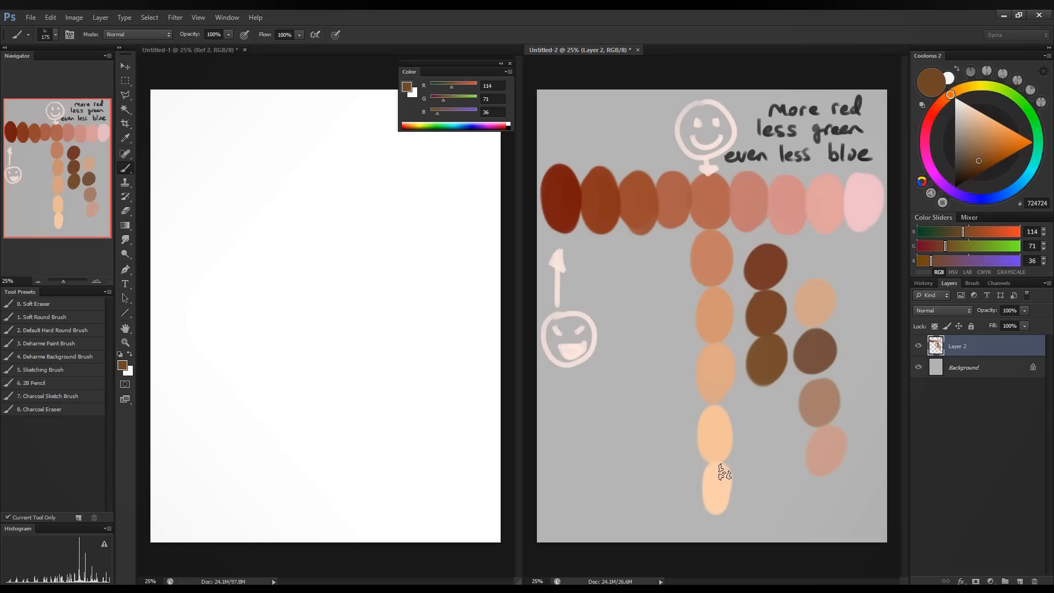
# Choose a tan foreground color, RGB 179, 136, 102, in the Color Picker and paint a swatch beside the angry face.
pyautogui.click(122, 365)
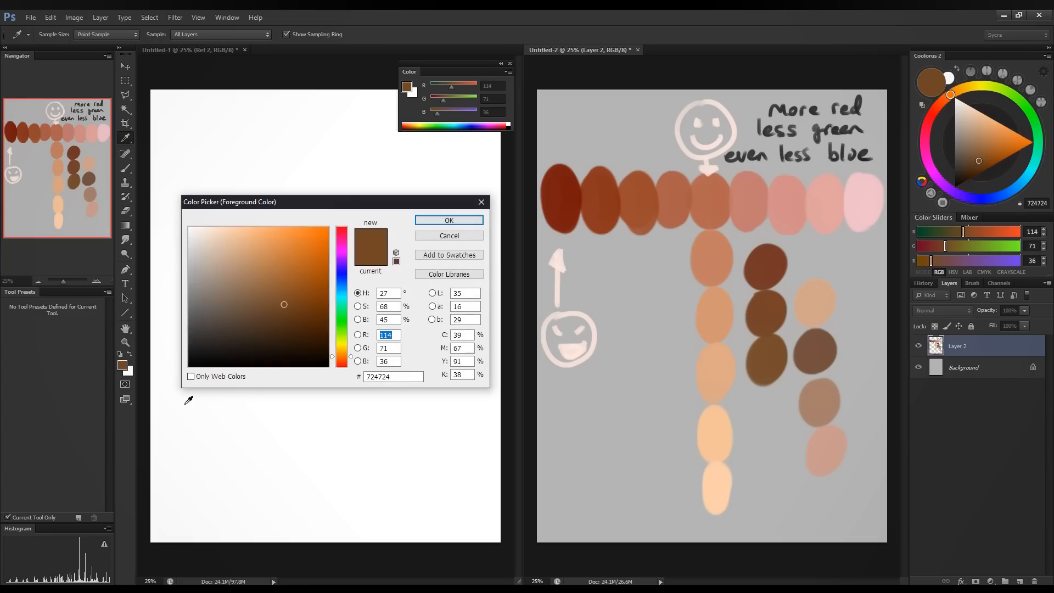
pyautogui.moveTo(362, 203); pyautogui.dragTo(471, 192)
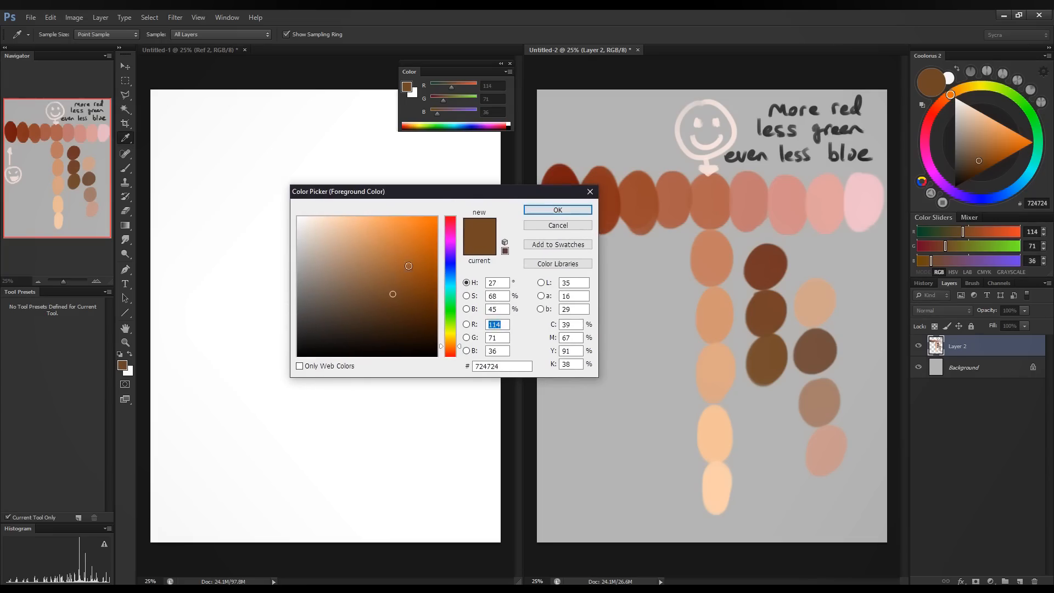
pyautogui.click(355, 259)
pyautogui.click(557, 210)
pyautogui.press('b')
pyautogui.moveTo(625, 357)
pyautogui.mouseDown()
pyautogui.moveTo(619, 381)
pyautogui.moveTo(628, 369)
pyautogui.mouseUp()
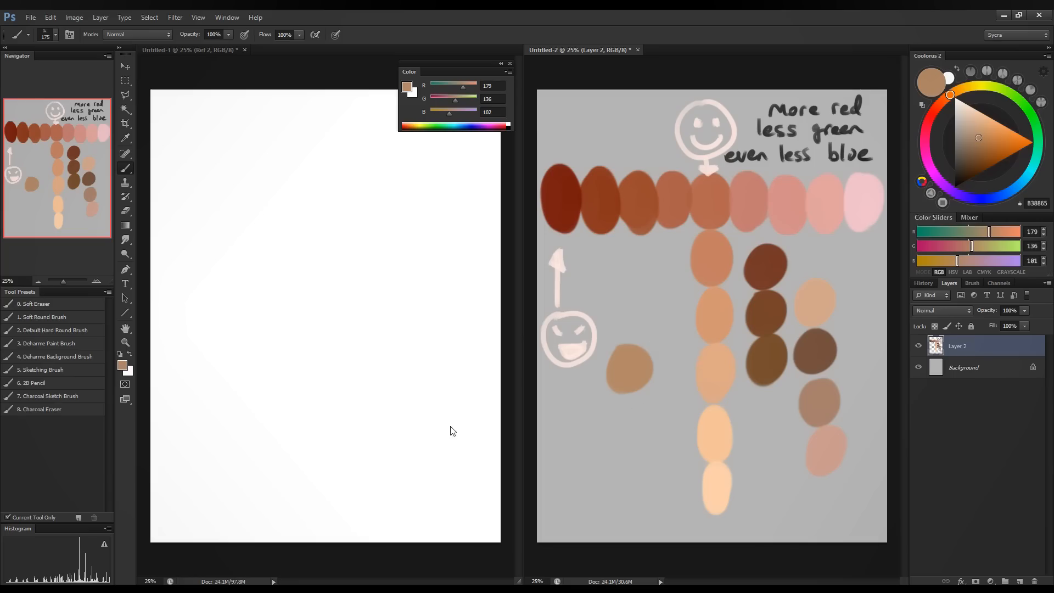
# Choose a redder, darker brown, RGB 141, 85, 63, in the Color Picker and paint it below the tan swatch.
pyautogui.click(122, 365)
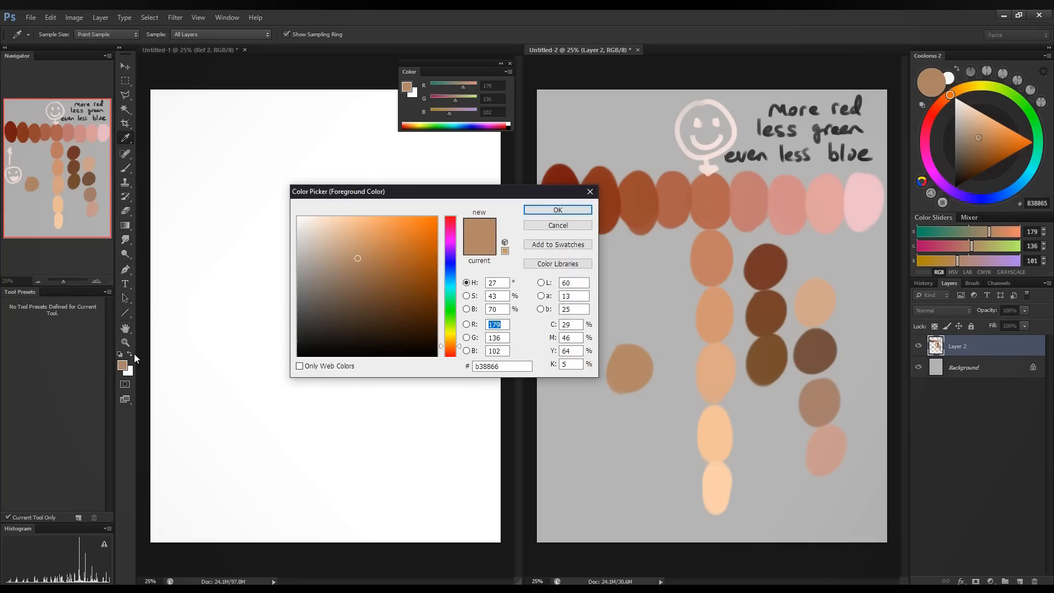
pyautogui.moveTo(458, 346); pyautogui.dragTo(460, 350)
pyautogui.moveTo(364, 269); pyautogui.dragTo(374, 280)
pyautogui.click(558, 210)
pyautogui.moveTo(635, 411)
pyautogui.mouseDown()
pyautogui.moveTo(625, 407)
pyautogui.moveTo(620, 430)
pyautogui.moveTo(644, 434)
pyautogui.moveTo(664, 418)
pyautogui.mouseUp()
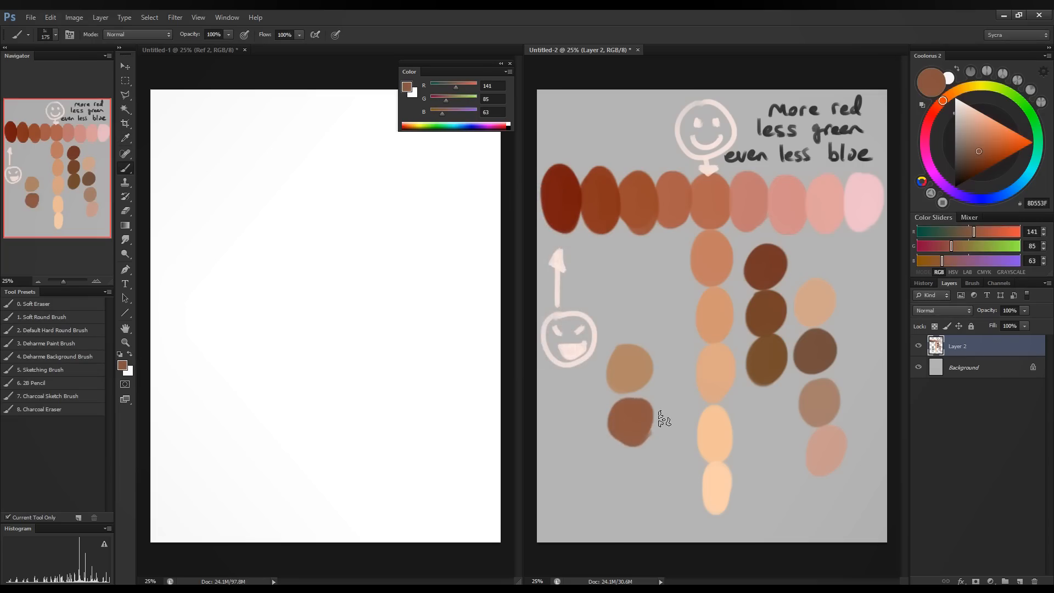
# Sample the tan swatch, paint a darker version beside it, and add a redder one below using red 141, green 82 and blue 62.
pyautogui.keyDown('alt'); pyautogui.click(638, 367); pyautogui.keyUp('alt')
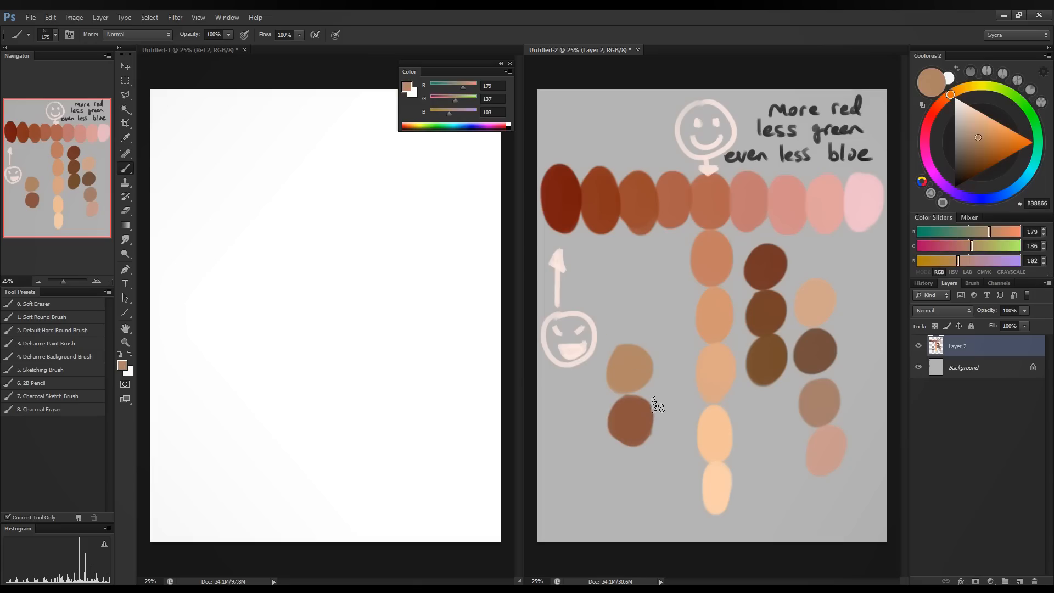
pyautogui.moveTo(957, 262); pyautogui.dragTo(973, 234)
pyautogui.moveTo(649, 324)
pyautogui.mouseDown()
pyautogui.moveTo(672, 345)
pyautogui.moveTo(680, 332)
pyautogui.mouseUp()
pyautogui.moveTo(945, 262); pyautogui.dragTo(949, 247)
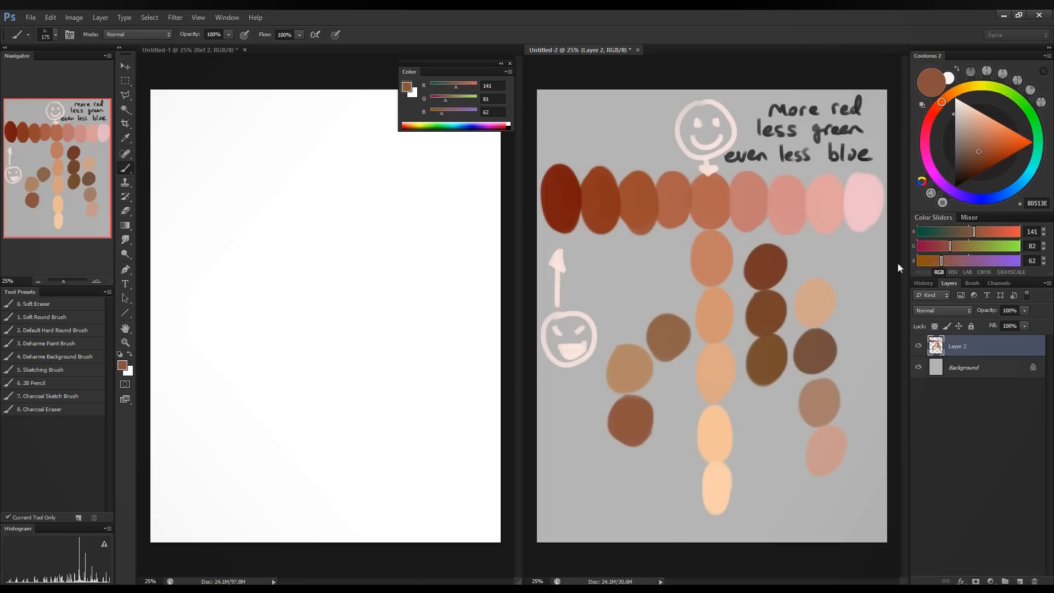
pyautogui.moveTo(675, 361)
pyautogui.mouseDown()
pyautogui.moveTo(662, 388)
pyautogui.moveTo(695, 379)
pyautogui.mouseUp()
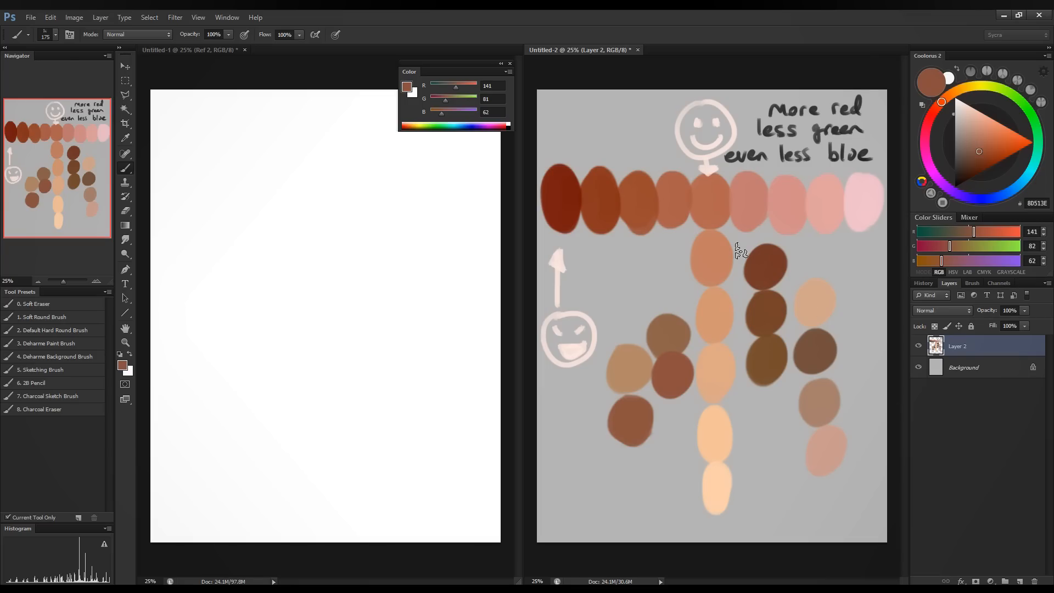
# Delete Layer 2 with all the swatches and notes, and add a new empty layer.
pyautogui.click(916, 347)
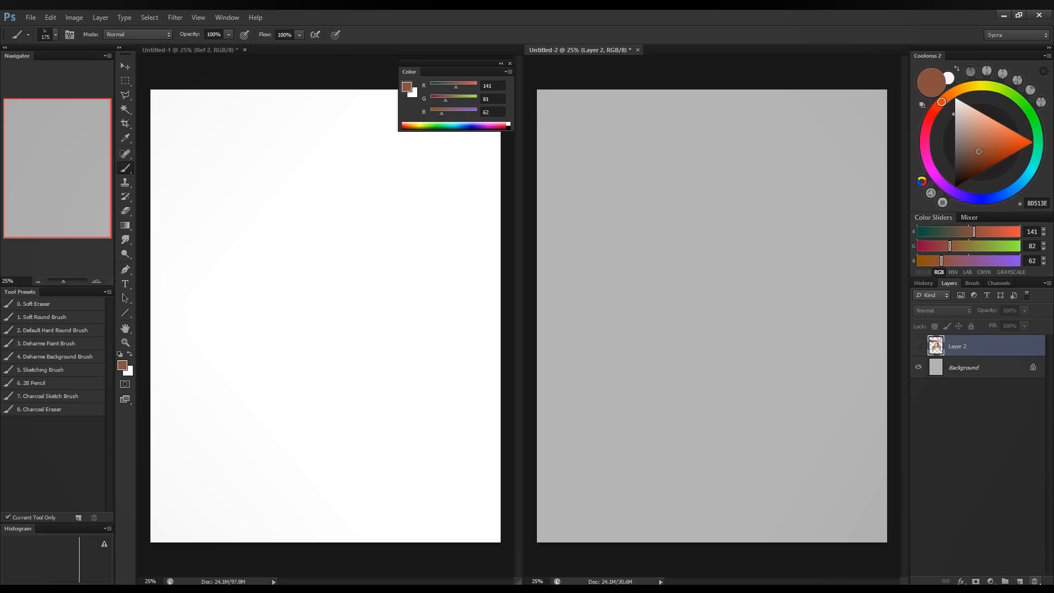
pyautogui.click(1033, 581)
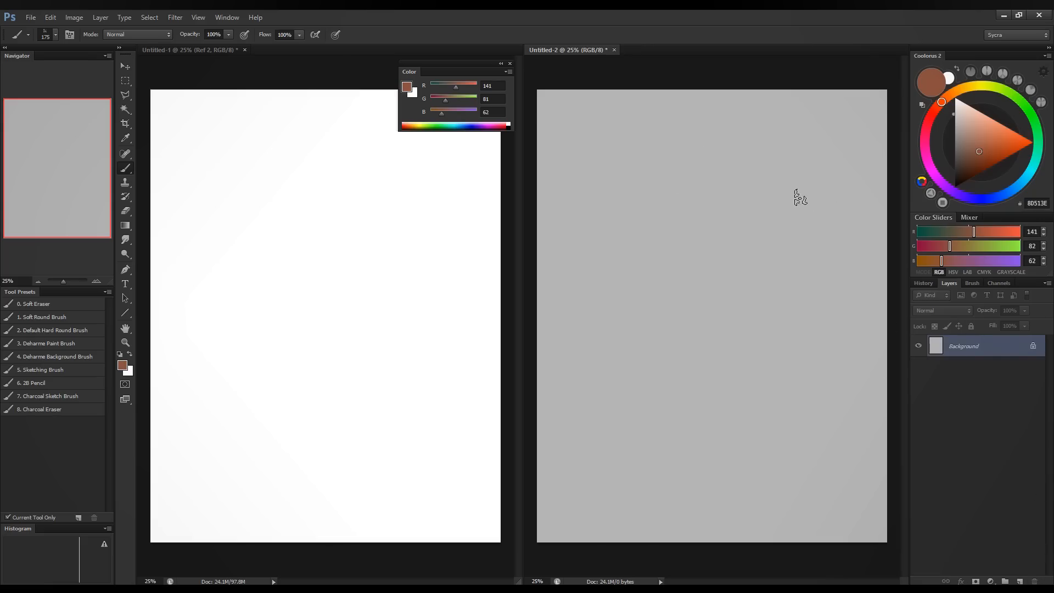
pyautogui.click(1019, 580)
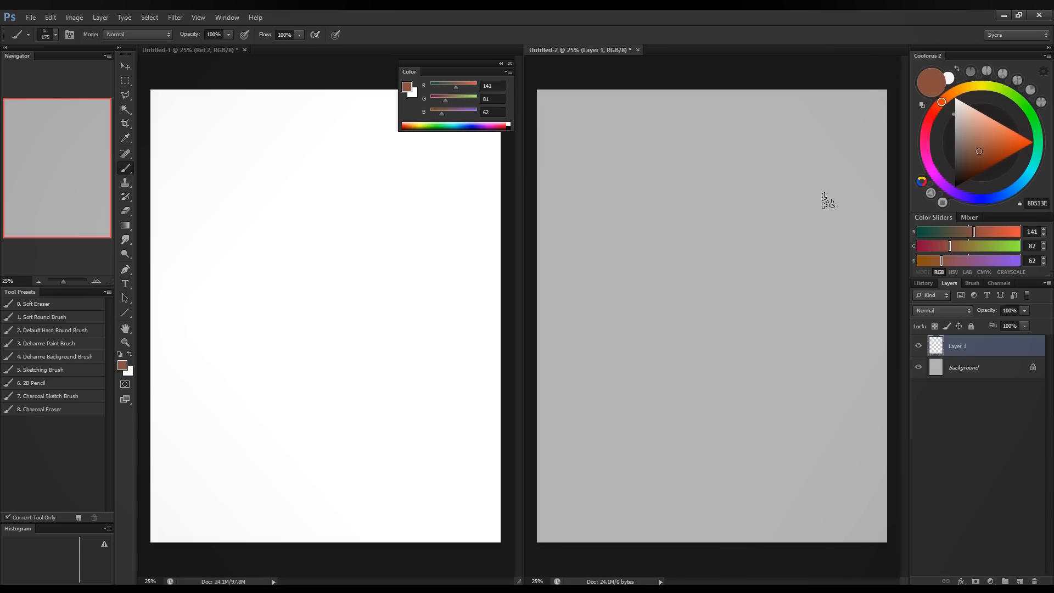
# Show the Ref 1 portrait in the Untitled-1 document and move the floating Color panel off the photo.
pyautogui.click(165, 55)
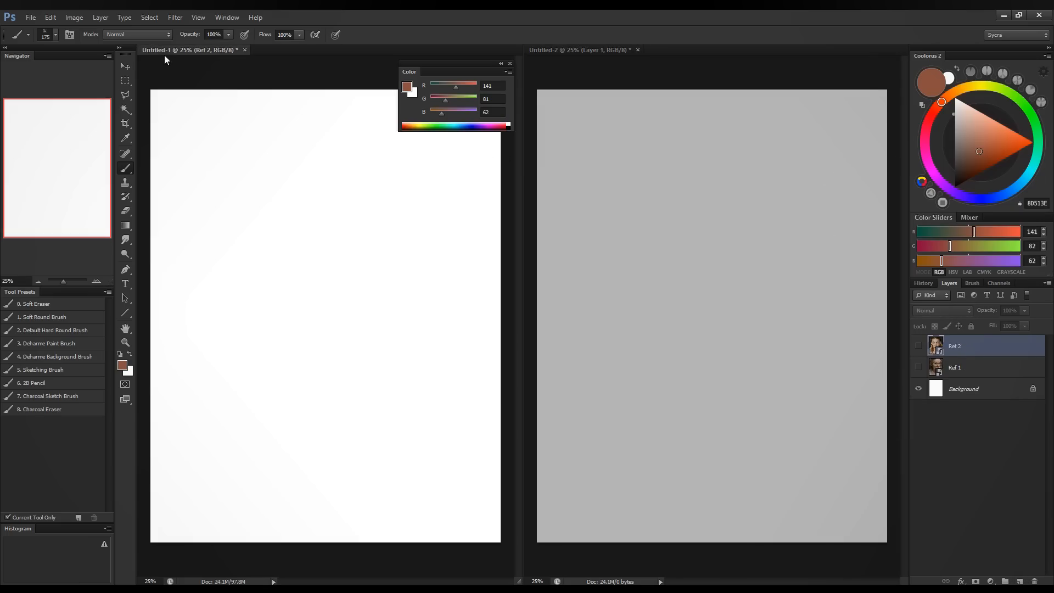
pyautogui.click(919, 368)
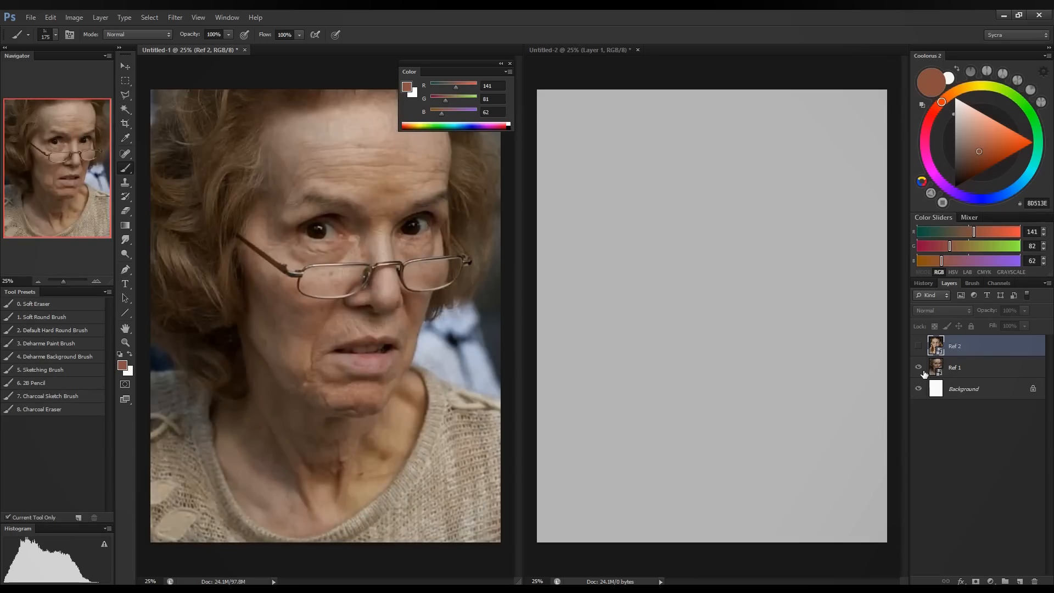
pyautogui.click(917, 347)
pyautogui.click(916, 347)
pyautogui.moveTo(470, 62); pyautogui.dragTo(587, 54)
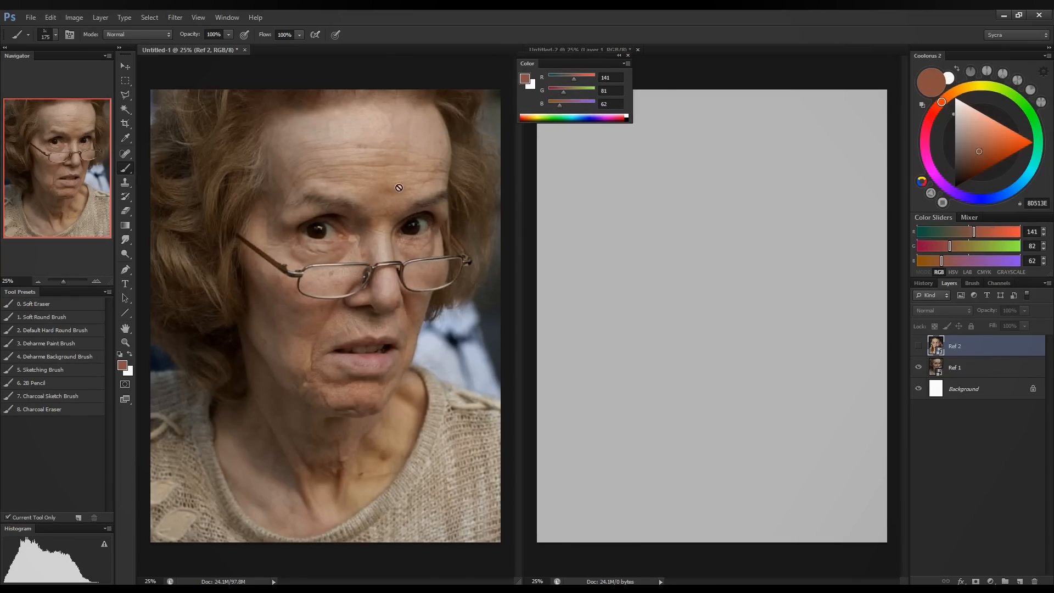
pyautogui.click(129, 344)
pyautogui.moveTo(248, 231); pyautogui.dragTo(256, 218)
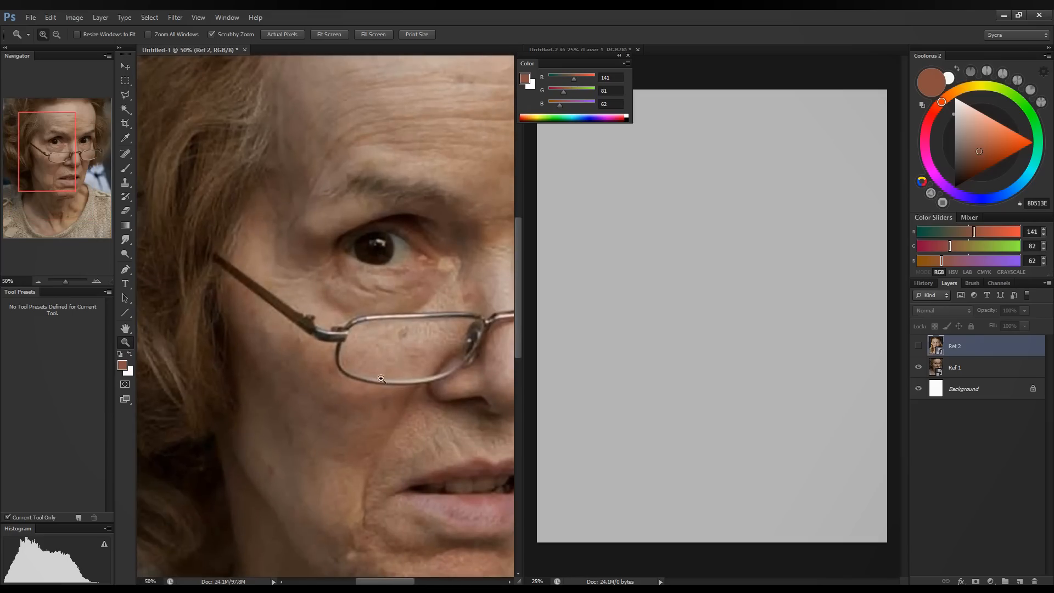
pyautogui.rightClick(416, 378)
pyautogui.click(454, 437)
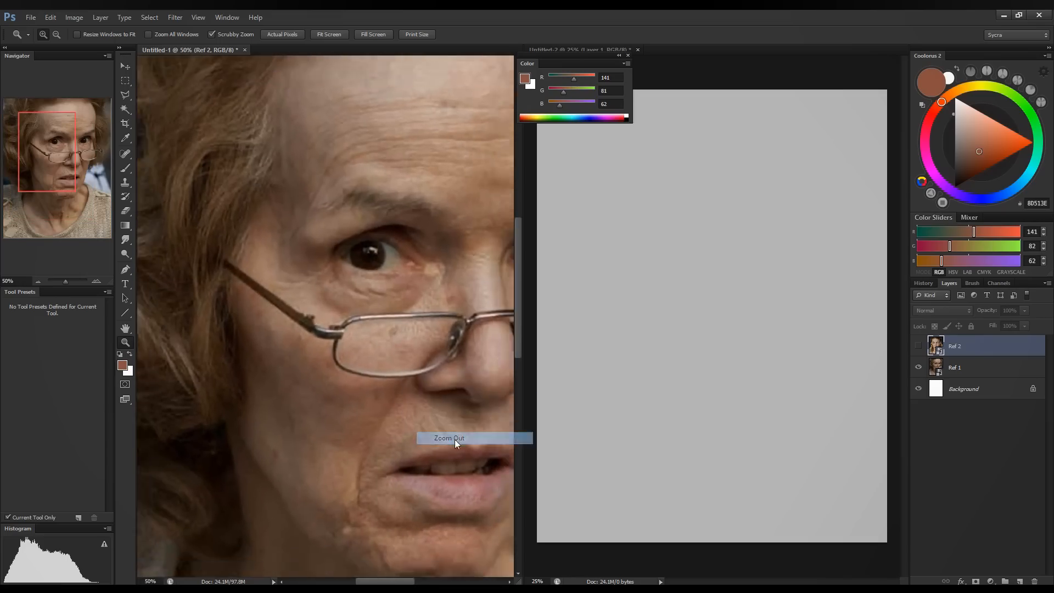
pyautogui.rightClick(379, 294)
pyautogui.click(420, 355)
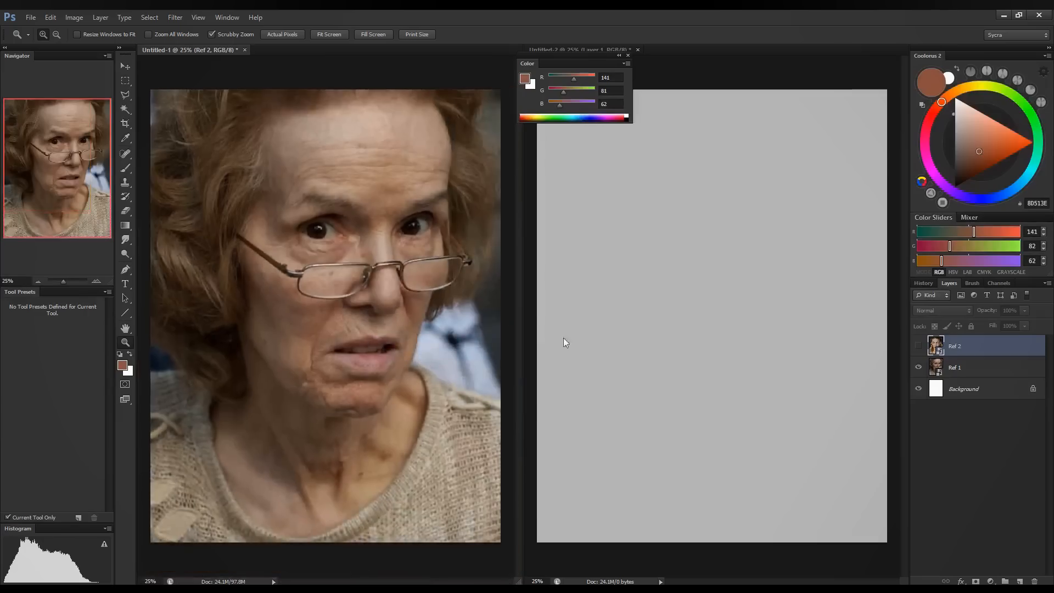
# Show the Ref 2 portrait and reduce the Untitled-1 view to 6.25%.
pyautogui.click(915, 350)
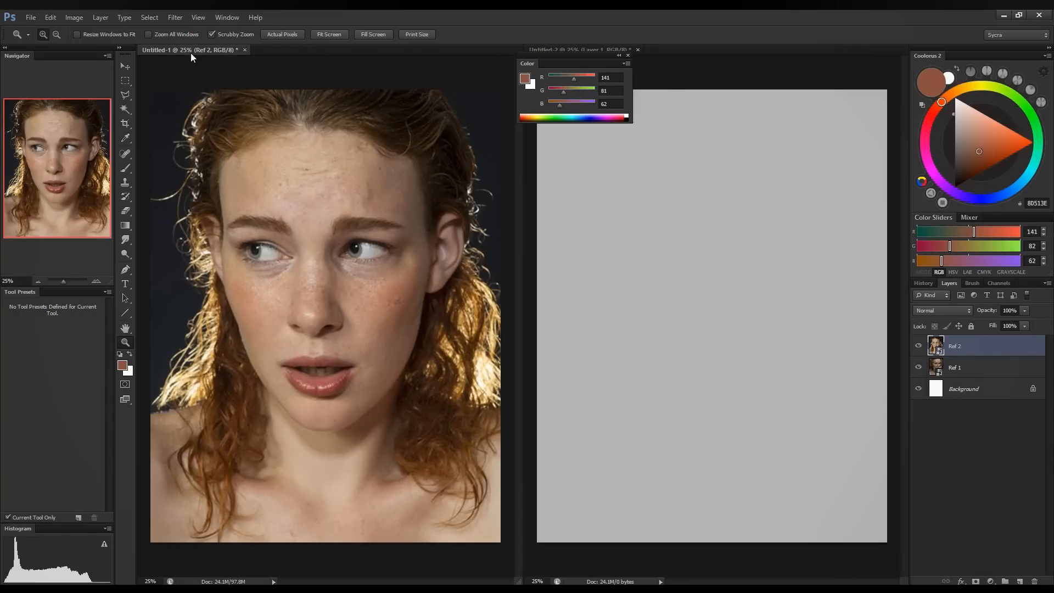
pyautogui.hotkey('ctrl', '-')
pyautogui.hotkey('ctrl', '-')
pyautogui.hotkey('ctrl', '-')
pyautogui.hotkey('ctrl', '-')
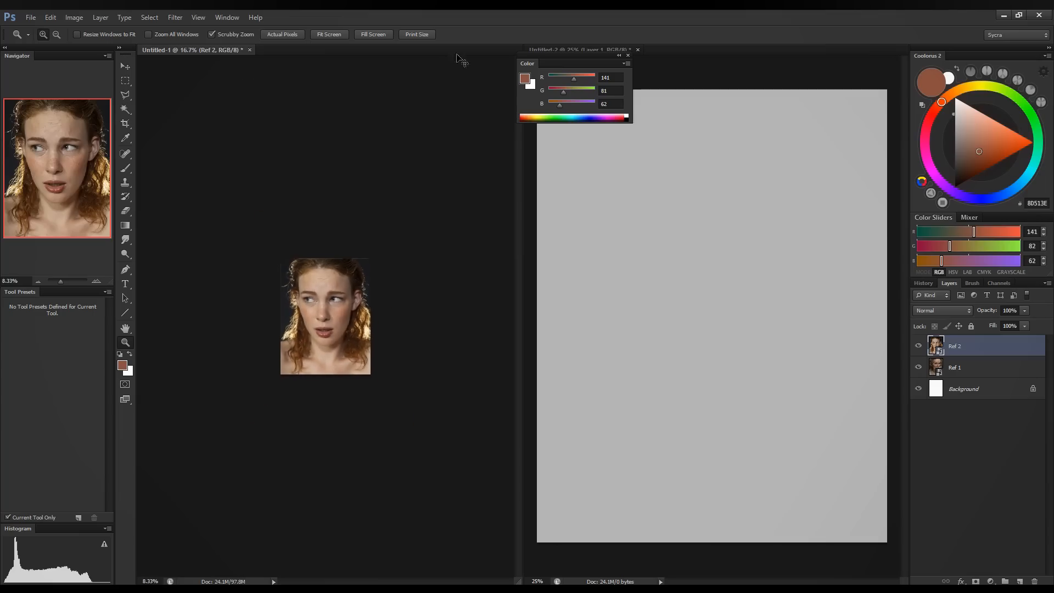
# Move the floating Color panel off the gray canvas and reduce the Untitled-2 view to 6.25%.
pyautogui.moveTo(580, 56); pyautogui.dragTo(453, 66)
pyautogui.click(579, 52)
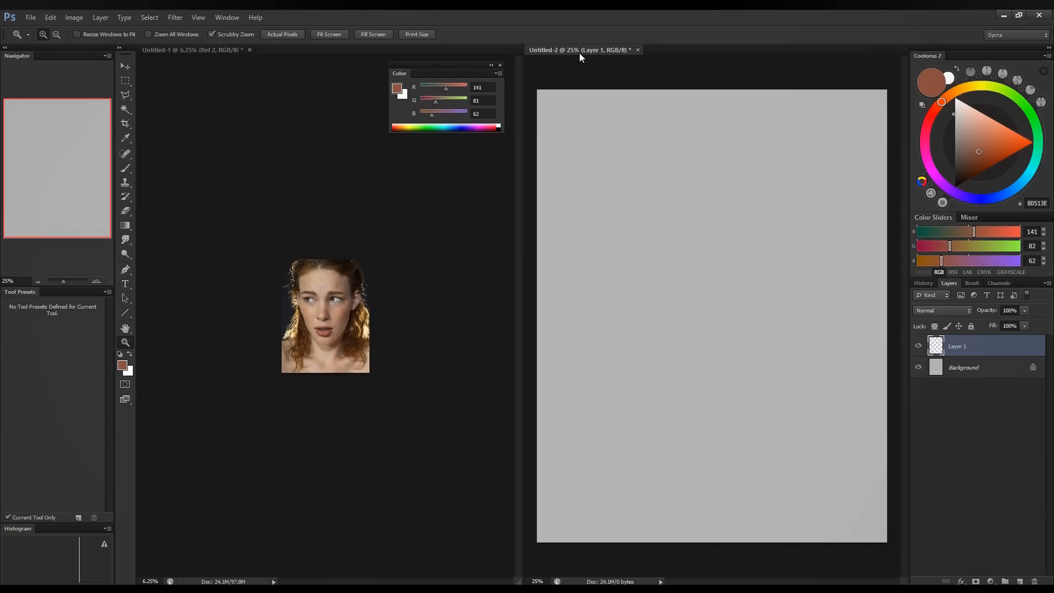
pyautogui.hotkey('ctrl', '-')
pyautogui.hotkey('ctrl', '-')
pyautogui.hotkey('ctrl', '-')
pyautogui.hotkey('ctrl', '-')
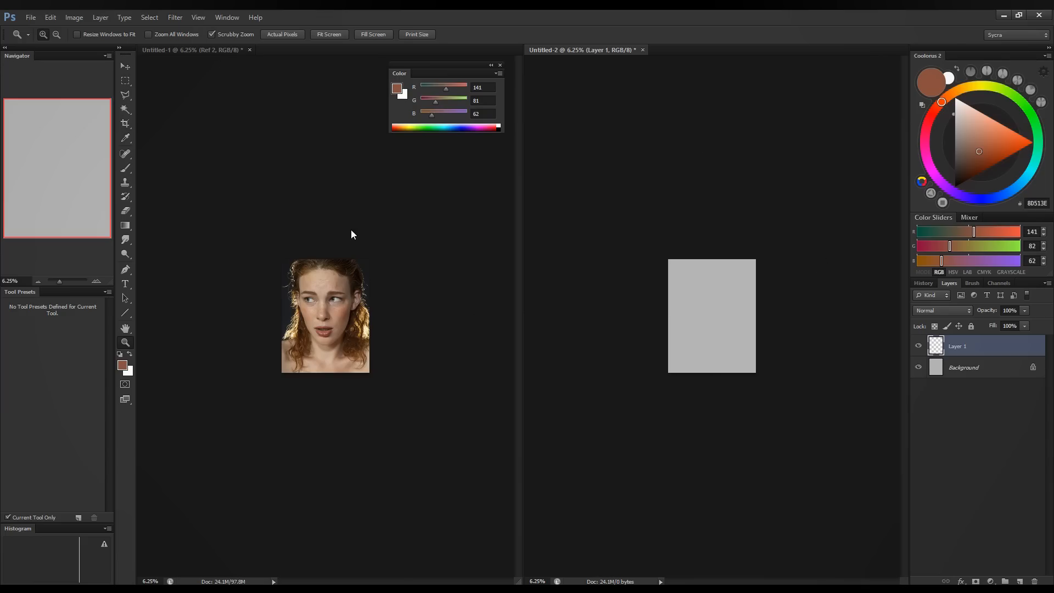
# Shrink both document views further, to 3% for the reference portrait and 4% for the gray canvas.
pyautogui.click(189, 50)
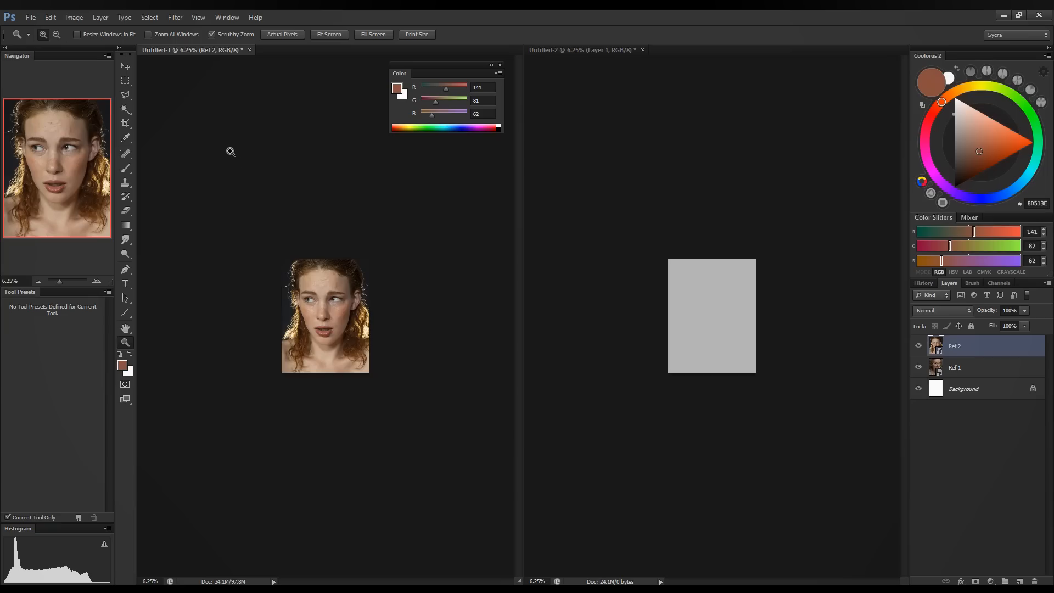
pyautogui.hotkey('ctrl', '-')
pyautogui.click(581, 50)
pyautogui.hotkey('ctrl', '-')
pyautogui.hotkey('ctrl', '-')
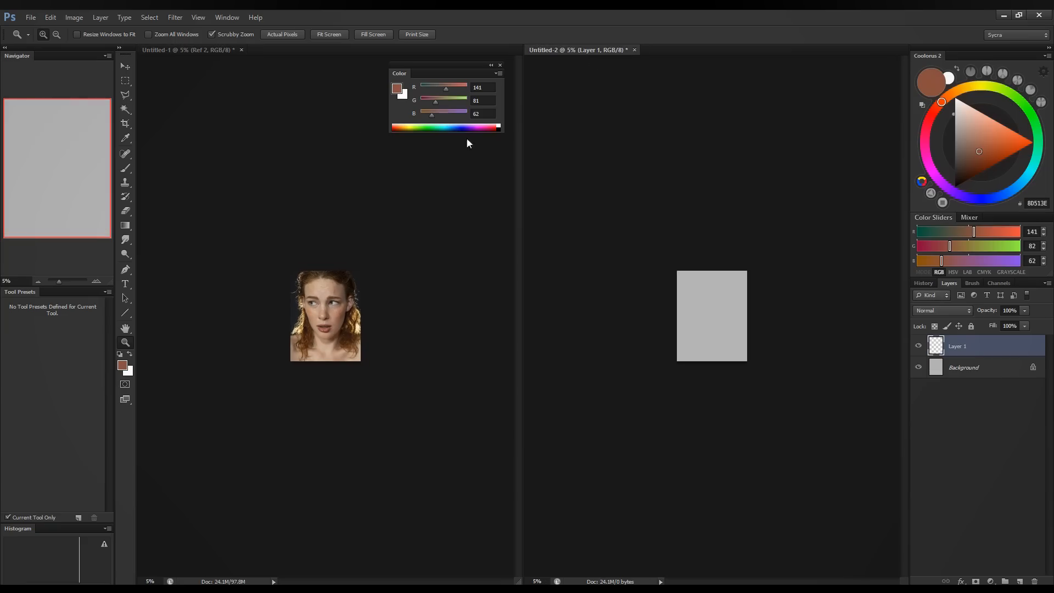
pyautogui.click(203, 49)
pyautogui.hotkey('ctrl', '-')
pyautogui.hotkey('ctrl', '-')
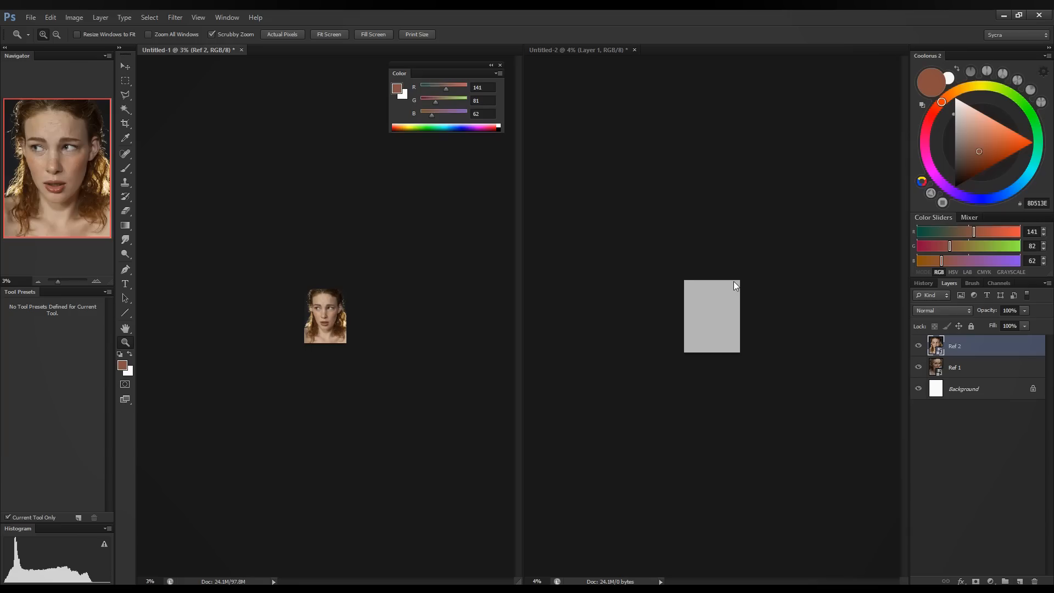
# Activate the Untitled-2 canvas and set the foreground colour to white, then to neutral gray at RGB 128, 128, 128.
pyautogui.click(588, 51)
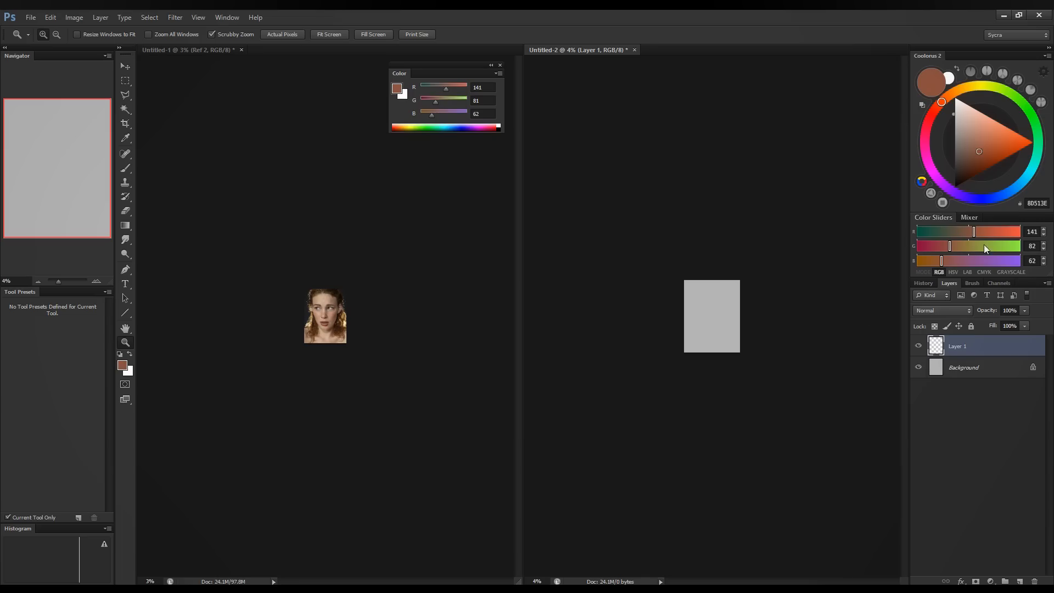
pyautogui.moveTo(984, 232); pyautogui.dragTo(1019, 260)
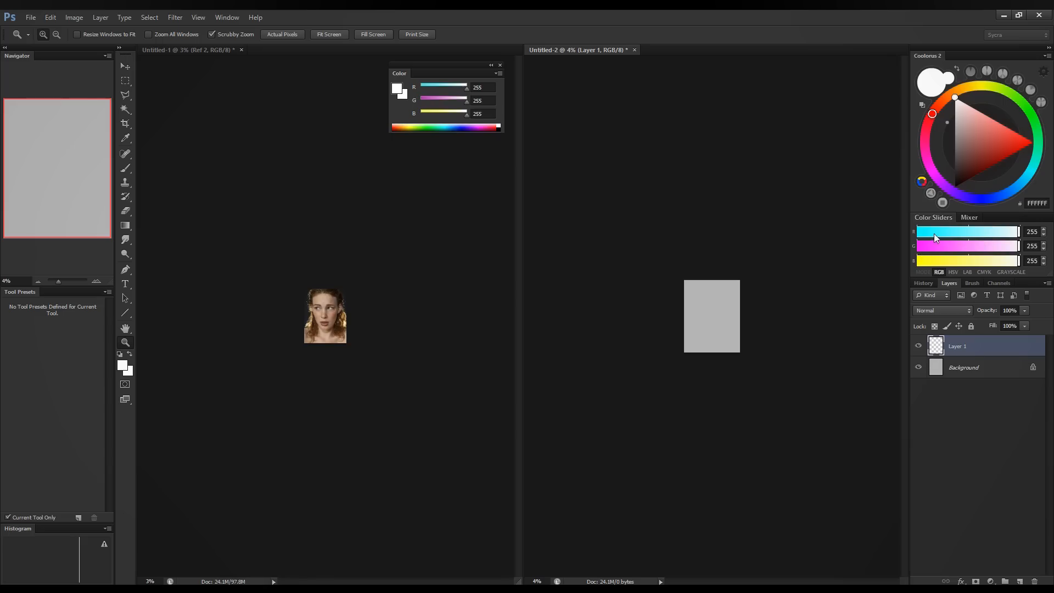
pyautogui.click(971, 236)
pyautogui.click(969, 236)
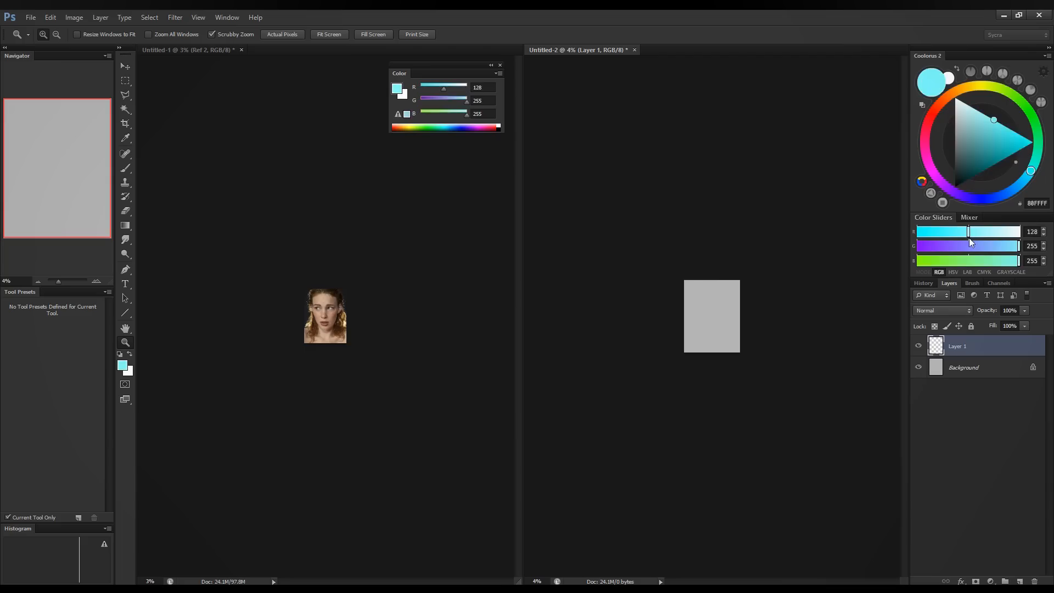
pyautogui.click(969, 245)
pyautogui.click(969, 258)
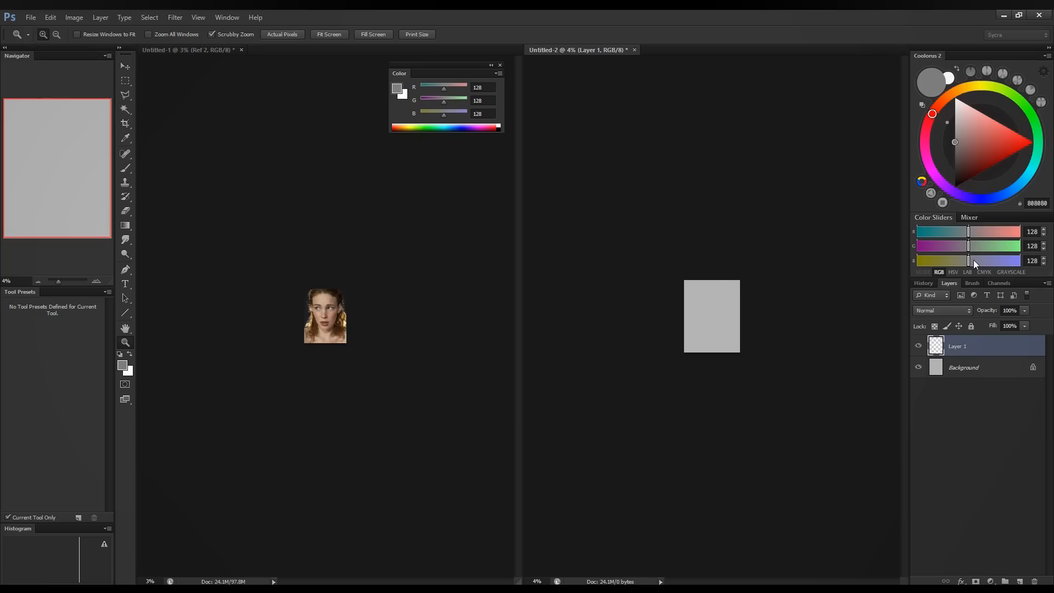
# Mix a light skin tone at RGB 188, 151, 133 from the neutral gray.
pyautogui.moveTo(980, 236); pyautogui.dragTo(964, 268)
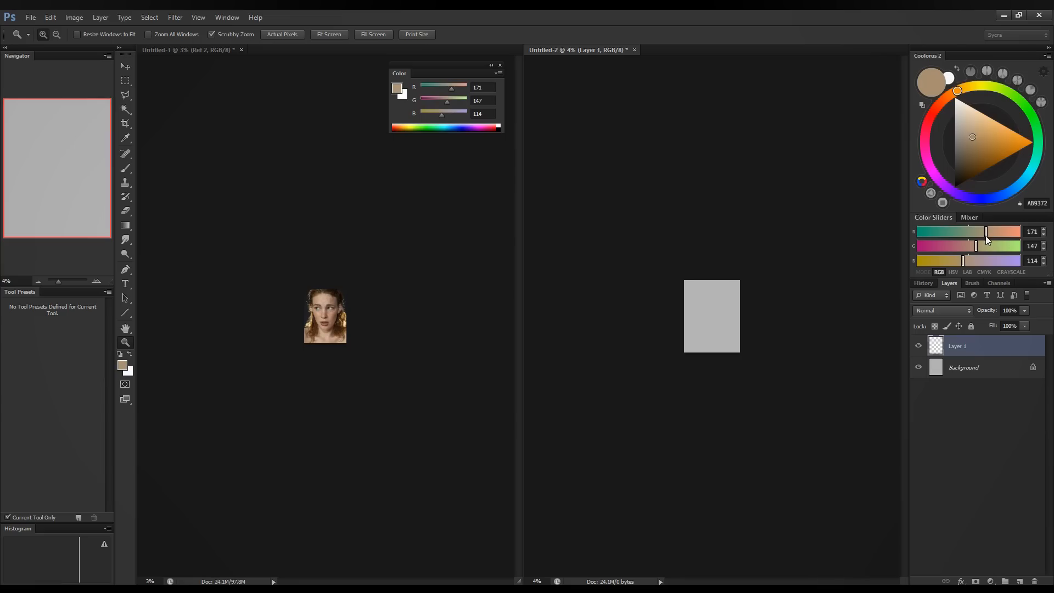
pyautogui.moveTo(987, 234); pyautogui.dragTo(989, 234)
pyautogui.moveTo(970, 248)
pyautogui.mouseDown()
pyautogui.moveTo(958, 262)
pyautogui.moveTo(992, 235)
pyautogui.moveTo(970, 261)
pyautogui.moveTo(977, 248)
pyautogui.mouseUp()
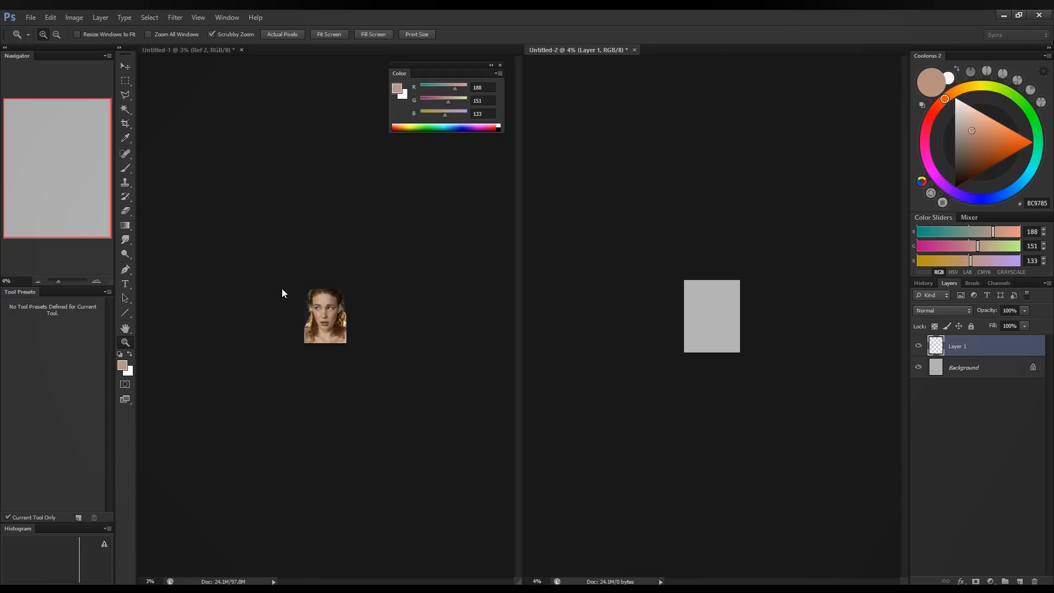
# Paint an upright block for the head in the upper middle of the gray canvas with an 800 px brush.
pyautogui.click(126, 170)
pyautogui.press(']')
pyautogui.press(']')
pyautogui.press(']')
pyautogui.press(']')
pyautogui.moveTo(706, 299)
pyautogui.mouseDown()
pyautogui.moveTo(733, 308)
pyautogui.moveTo(717, 297)
pyautogui.moveTo(719, 351)
pyautogui.mouseUp()
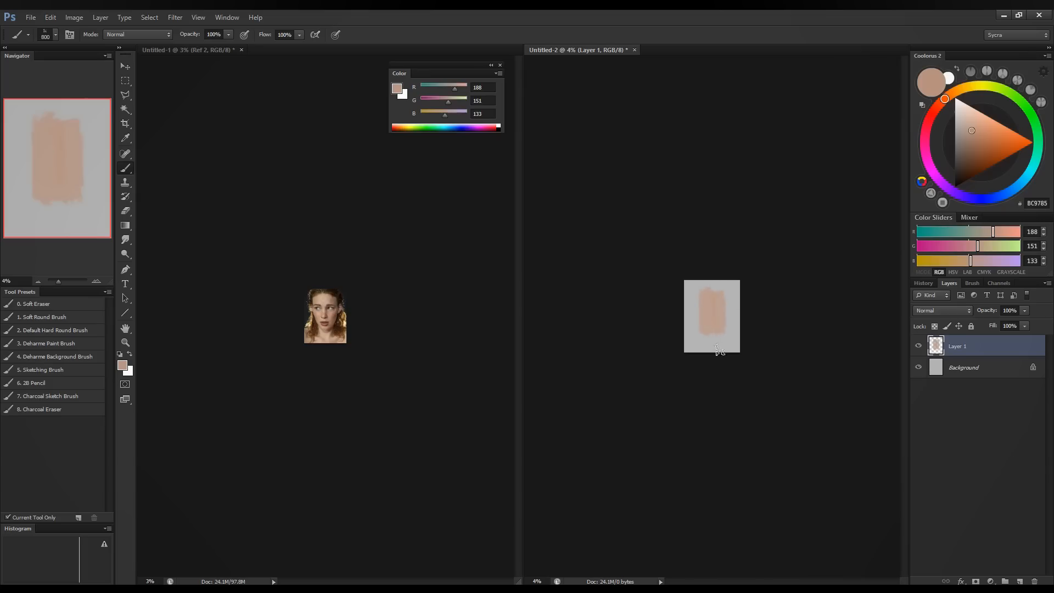
# Darken the skin tone to RGB 176, 138, 122 and repaint the head block with it.
pyautogui.click(972, 249)
pyautogui.click(966, 263)
pyautogui.click(987, 235)
pyautogui.moveTo(715, 298)
pyautogui.mouseDown()
pyautogui.moveTo(709, 322)
pyautogui.moveTo(708, 295)
pyautogui.moveTo(720, 309)
pyautogui.moveTo(710, 287)
pyautogui.moveTo(714, 324)
pyautogui.moveTo(702, 294)
pyautogui.moveTo(706, 321)
pyautogui.moveTo(720, 338)
pyautogui.mouseUp()
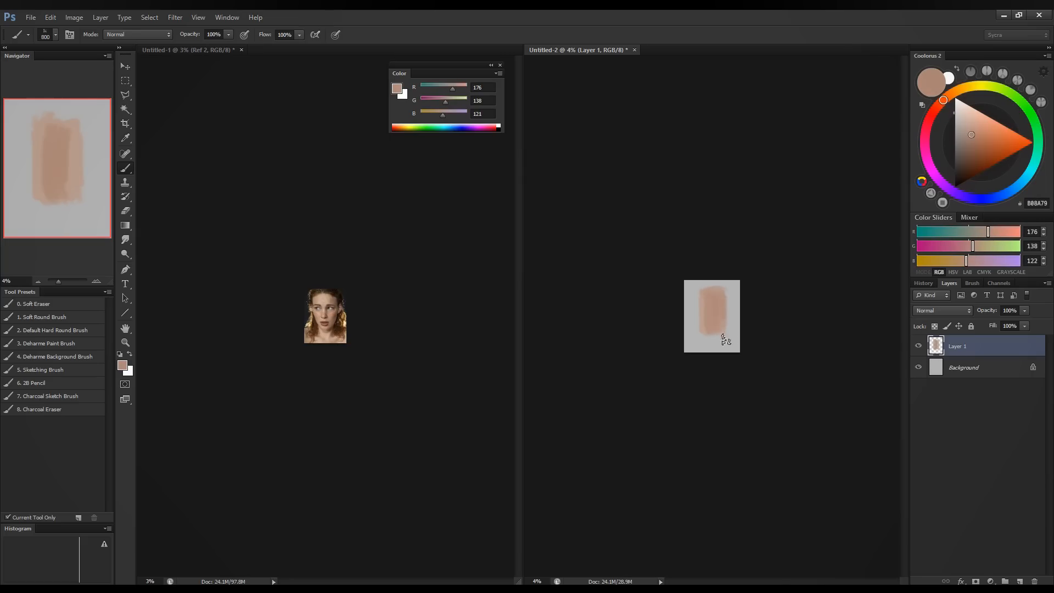
# Lower the red value to 172 and block in the shoulders and a wider head, enlarging the brush to 1000 px.
pyautogui.click(986, 235)
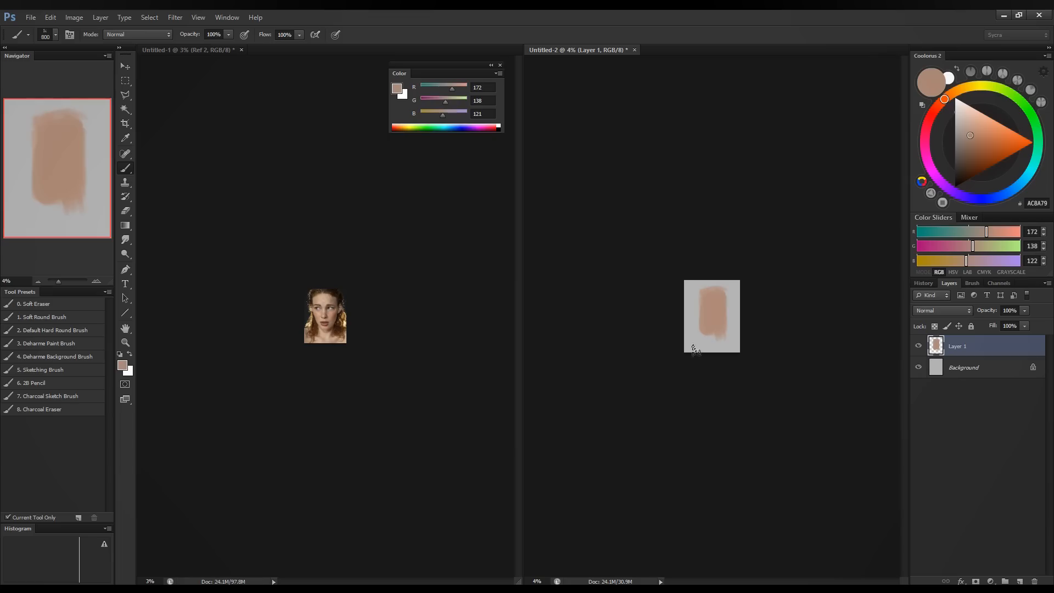
pyautogui.moveTo(709, 350)
pyautogui.mouseDown()
pyautogui.moveTo(707, 334)
pyautogui.moveTo(693, 348)
pyautogui.moveTo(743, 339)
pyautogui.mouseUp()
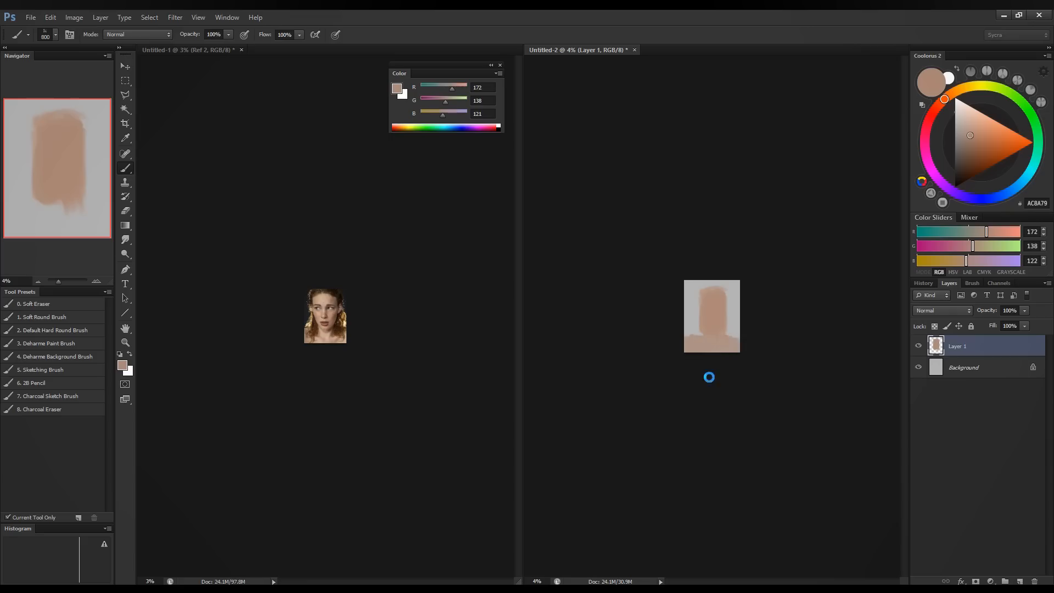
pyautogui.press(']')
pyautogui.press(']')
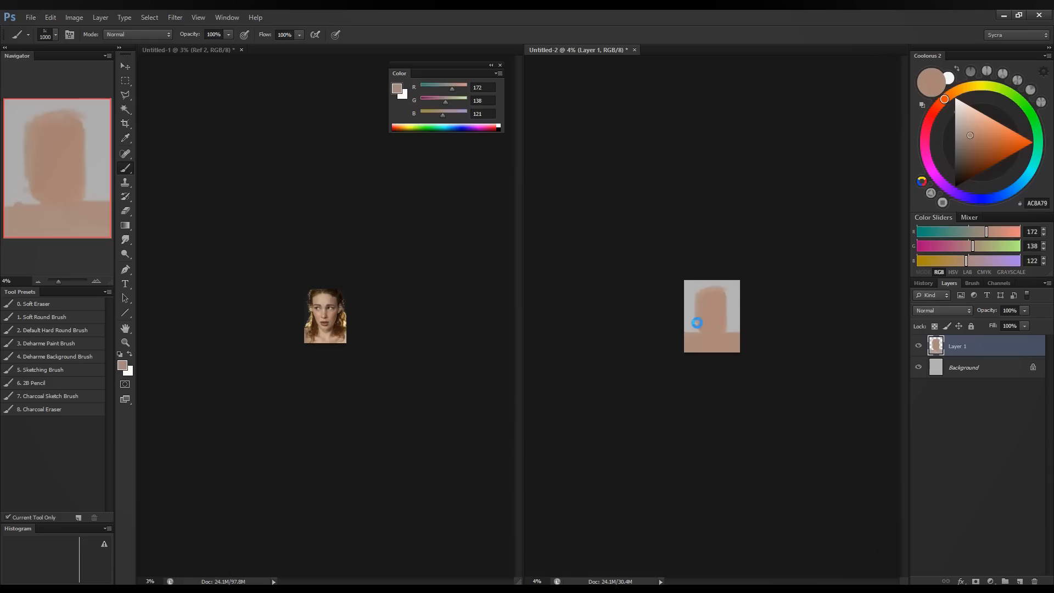
pyautogui.press(']')
# Reduce the brush to 300 px and mix a dark blue at RGB 45, 41, 64.
pyautogui.press('[')
pyautogui.press('[')
pyautogui.press('[')
pyautogui.press('[')
pyautogui.press('[')
pyautogui.press('[')
pyautogui.press('[')
pyautogui.press('[')
pyautogui.press('[')
pyautogui.click(934, 232)
pyautogui.click(933, 246)
pyautogui.click(933, 261)
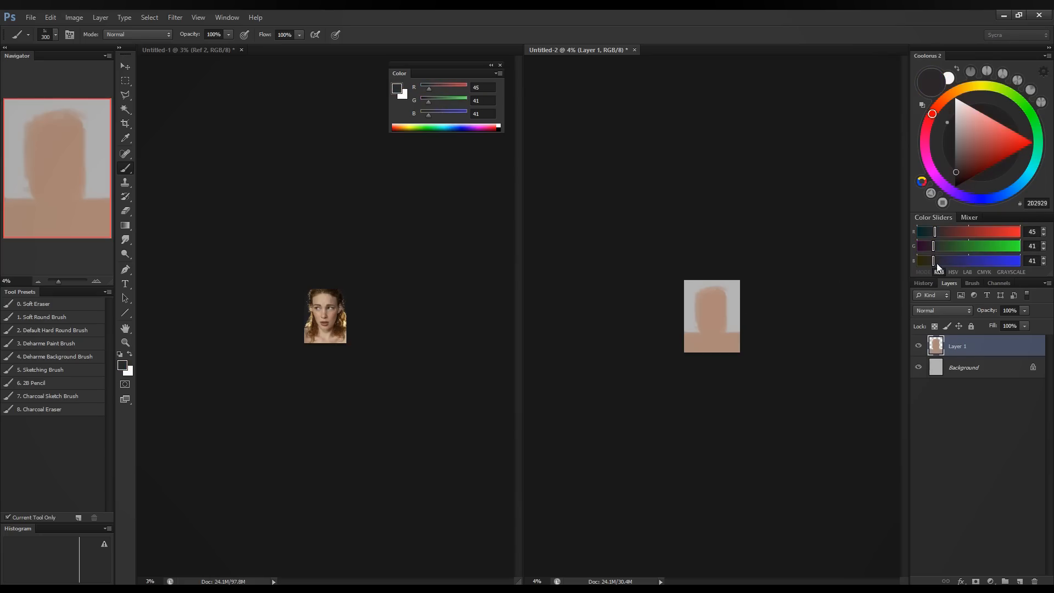
pyautogui.click(940, 261)
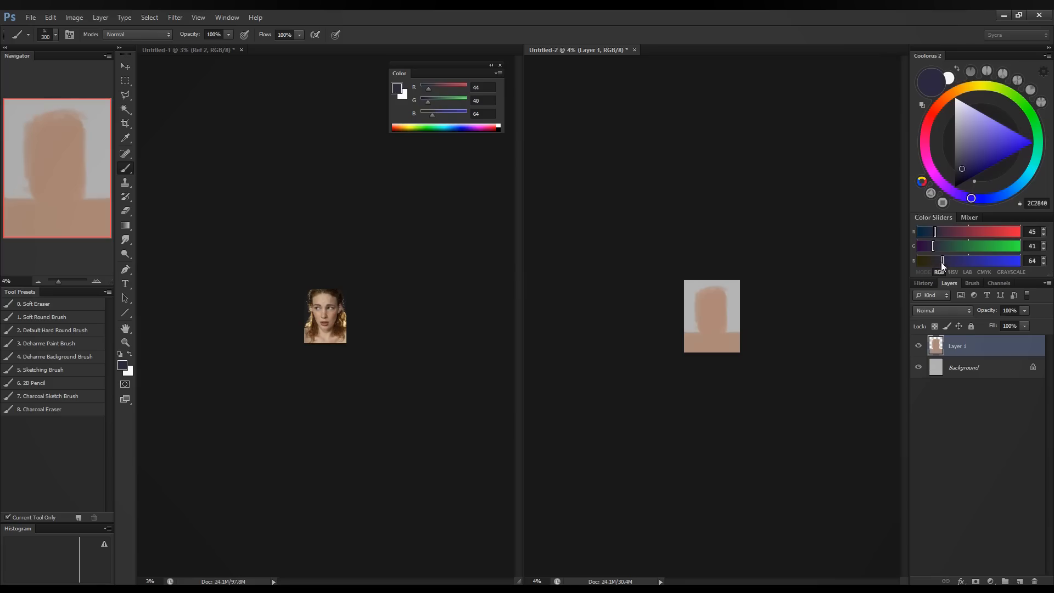
# Shift the dark colour to a muted purple around RGB 47, 40, 48 and paint the background around the head and neck.
pyautogui.click(936, 248)
pyautogui.click(936, 234)
pyautogui.click(937, 232)
pyautogui.click(934, 249)
pyautogui.click(935, 262)
pyautogui.click(937, 233)
pyautogui.click(936, 262)
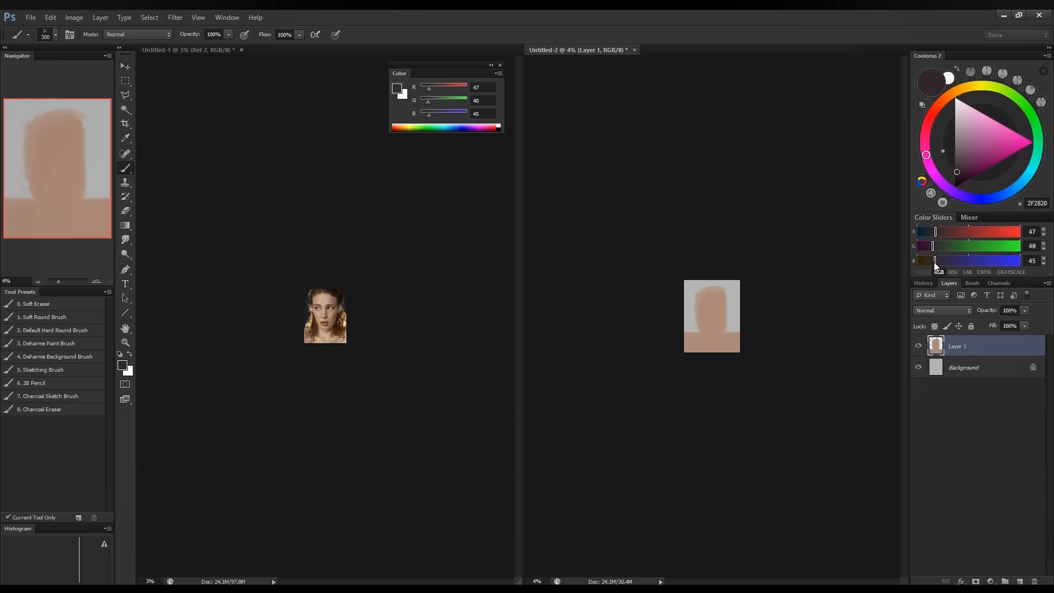
pyautogui.moveTo(687, 313)
pyautogui.mouseDown()
pyautogui.moveTo(685, 282)
pyautogui.moveTo(685, 329)
pyautogui.moveTo(685, 279)
pyautogui.moveTo(707, 277)
pyautogui.moveTo(691, 300)
pyautogui.moveTo(694, 275)
pyautogui.moveTo(689, 329)
pyautogui.moveTo(694, 284)
pyautogui.moveTo(740, 284)
pyautogui.moveTo(730, 296)
pyautogui.moveTo(692, 287)
pyautogui.moveTo(725, 284)
pyautogui.moveTo(727, 326)
pyautogui.moveTo(736, 302)
pyautogui.moveTo(729, 326)
pyautogui.moveTo(738, 291)
pyautogui.moveTo(737, 328)
pyautogui.moveTo(734, 281)
pyautogui.mouseUp()
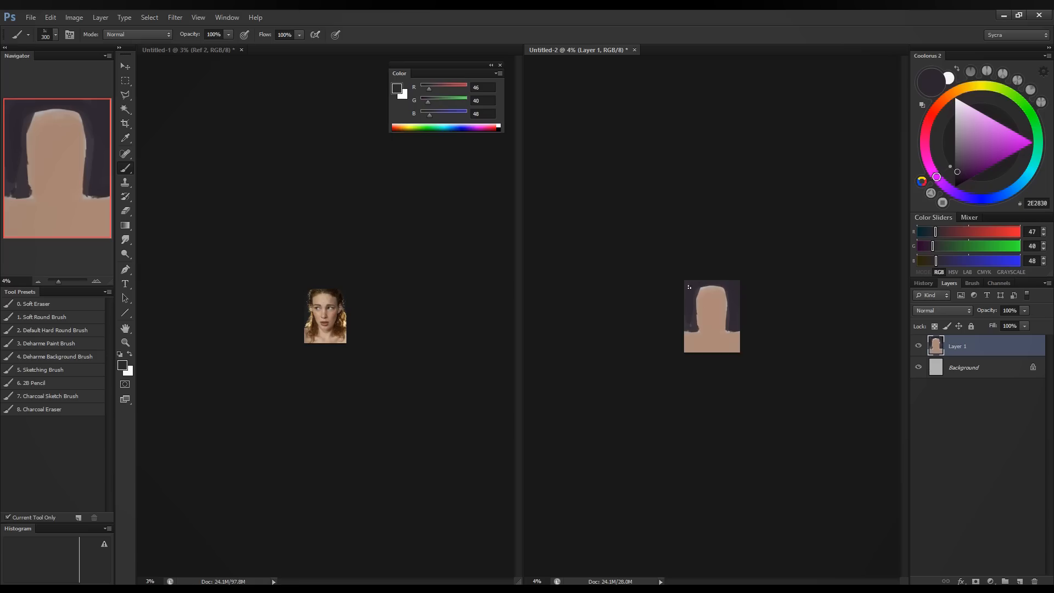
pyautogui.moveTo(687, 312)
pyautogui.mouseDown()
pyautogui.moveTo(682, 330)
pyautogui.moveTo(691, 328)
pyautogui.mouseUp()
# Shape the head silhouette with ears and paint dark hair masses hanging over both shoulders.
pyautogui.moveTo(699, 287)
pyautogui.mouseDown()
pyautogui.moveTo(730, 289)
pyautogui.moveTo(729, 324)
pyautogui.moveTo(728, 299)
pyautogui.moveTo(723, 327)
pyautogui.moveTo(693, 310)
pyautogui.moveTo(736, 309)
pyautogui.moveTo(703, 347)
pyautogui.moveTo(725, 335)
pyautogui.mouseUp()
pyautogui.keyDown('alt'); pyautogui.click(711, 303); pyautogui.keyUp('alt')
pyautogui.keyDown('alt'); pyautogui.click(697, 325); pyautogui.keyUp('alt')
pyautogui.moveTo(726, 318)
pyautogui.mouseDown()
pyautogui.moveTo(739, 328)
pyautogui.moveTo(722, 344)
pyautogui.moveTo(694, 346)
pyautogui.mouseUp()
# Sample the skin tone at RGB 172, 138, 121 and clean up the forehead, temple and jaw edge on the face's left side.
pyautogui.hotkey('ctrl', '+')
pyautogui.hotkey('ctrl', '+')
pyautogui.hotkey('ctrl', '+')
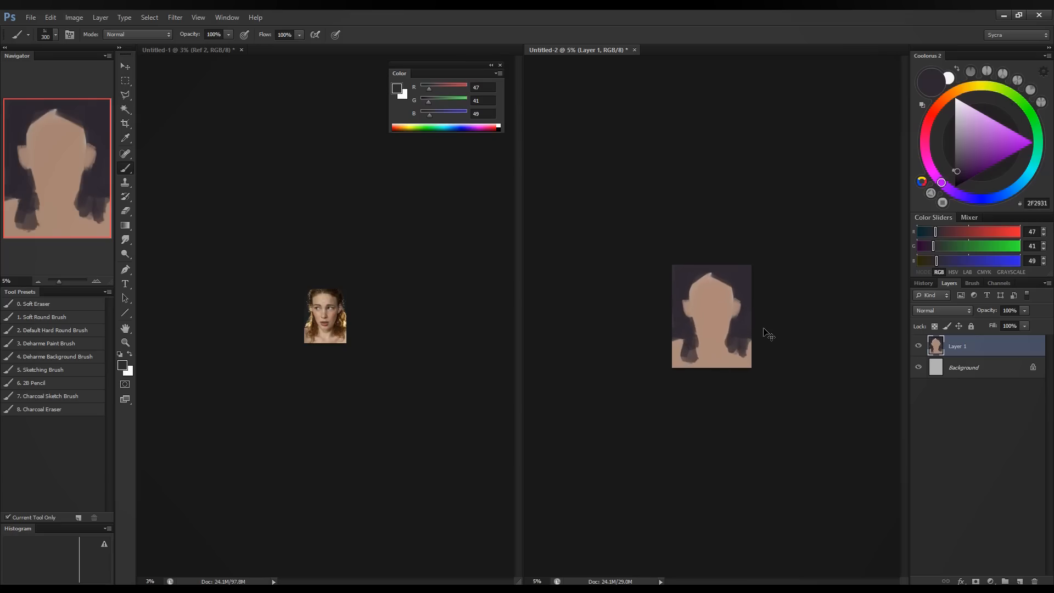
pyautogui.click(420, 387)
pyautogui.hotkey('ctrl', '+')
pyautogui.hotkey('ctrl', '+')
pyautogui.hotkey('ctrl', '+')
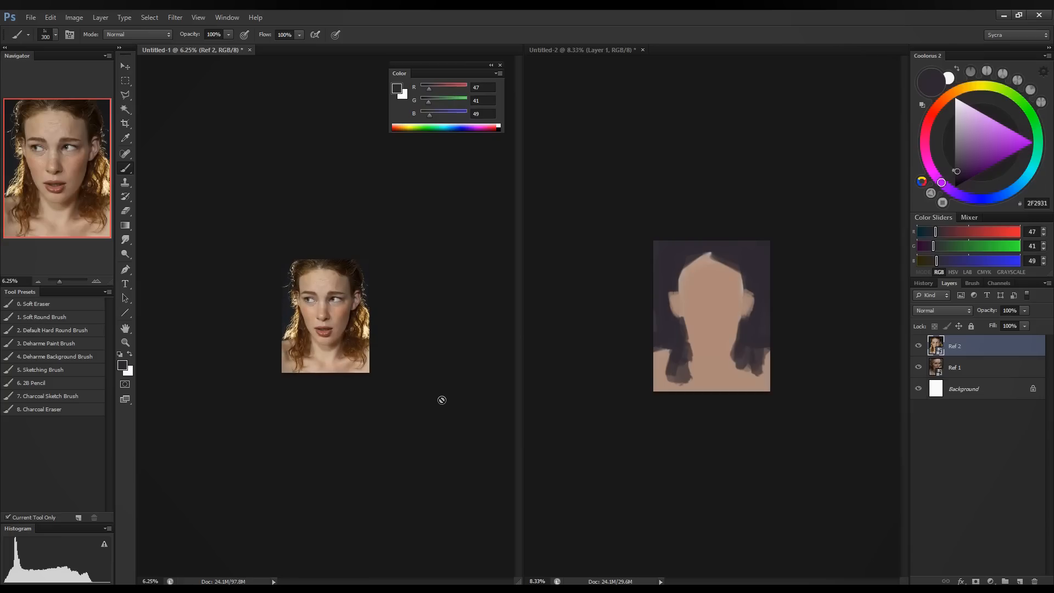
pyautogui.keyDown('alt'); pyautogui.click(695, 285); pyautogui.keyUp('alt')
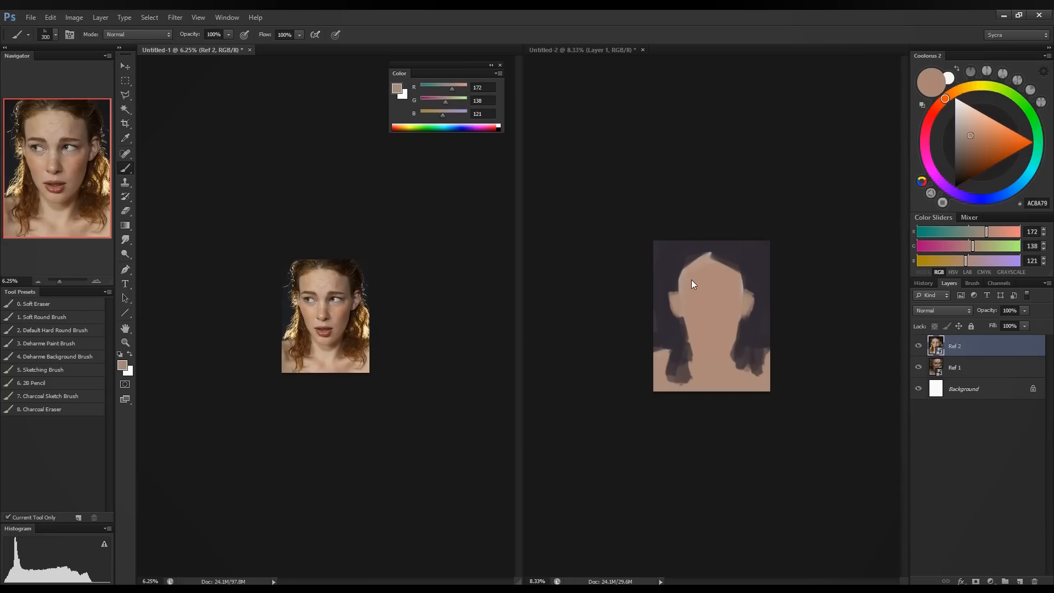
pyautogui.click(687, 282)
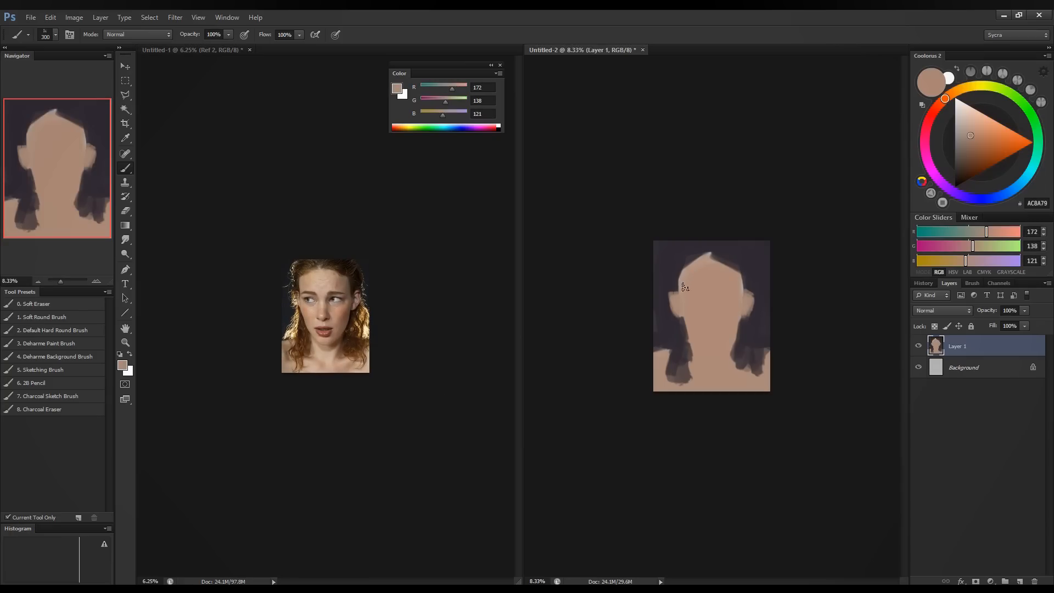
pyautogui.moveTo(681, 277); pyautogui.dragTo(680, 291)
pyautogui.moveTo(681, 270)
pyautogui.mouseDown()
pyautogui.moveTo(701, 263)
pyautogui.moveTo(689, 264)
pyautogui.mouseUp()
pyautogui.moveTo(689, 318); pyautogui.dragTo(697, 341)
# Refine the top edge of the forehead using dark and skin colours sampled from the painting.
pyautogui.keyDown('alt'); pyautogui.click(657, 325); pyautogui.keyUp('alt')
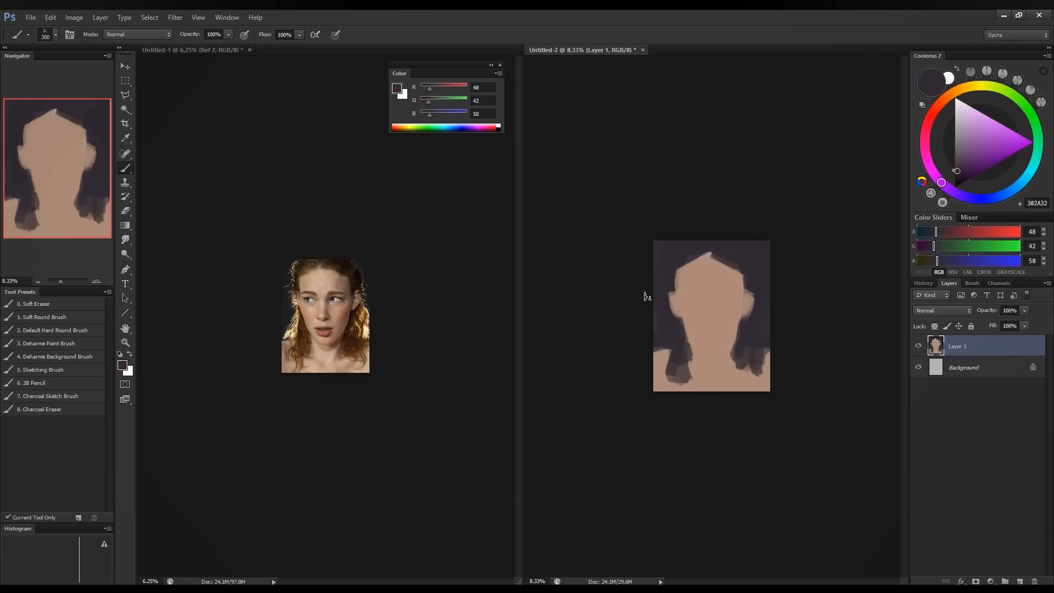
pyautogui.moveTo(707, 260); pyautogui.dragTo(740, 273)
pyautogui.keyDown('alt'); pyautogui.click(724, 257); pyautogui.keyUp('alt')
pyautogui.keyDown('alt'); pyautogui.click(717, 264); pyautogui.keyUp('alt')
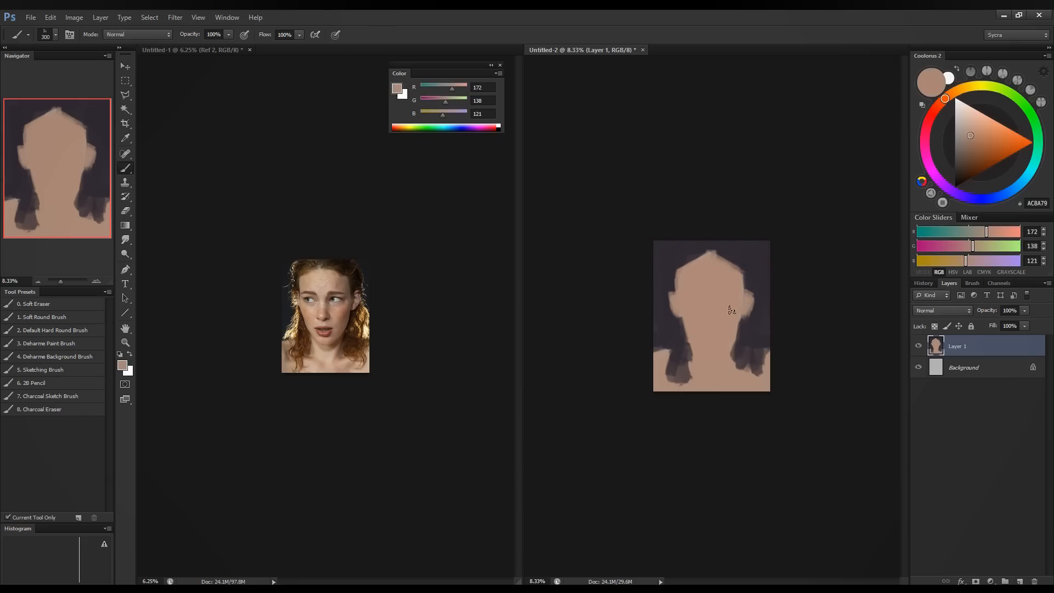
# Rework the dark hair masses on both sides of the neck with colours sampled from the painting.
pyautogui.keyDown('alt'); pyautogui.click(755, 284); pyautogui.keyUp('alt')
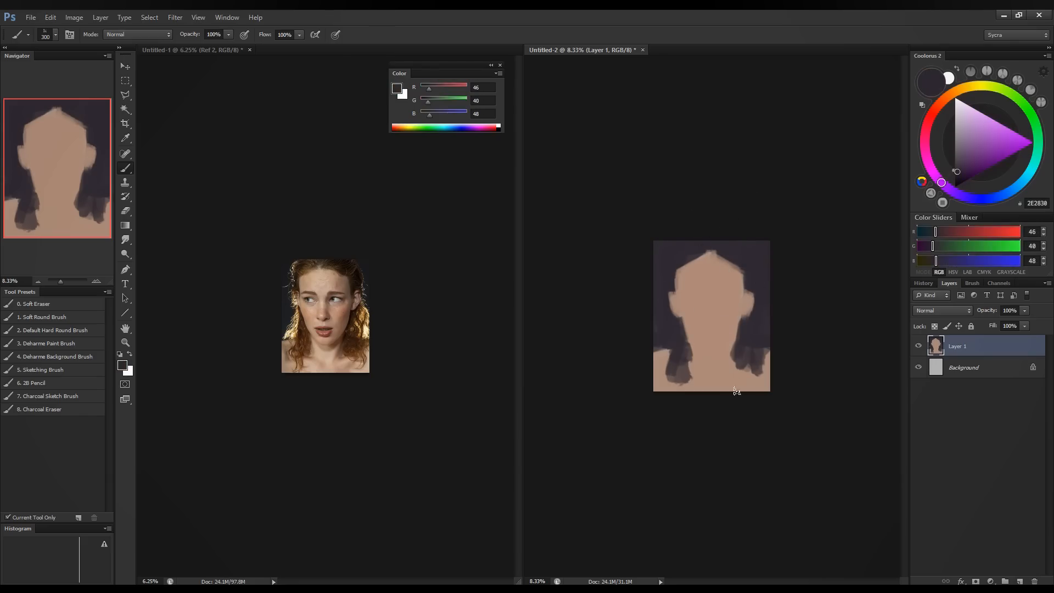
pyautogui.moveTo(756, 347); pyautogui.dragTo(751, 365)
pyautogui.keyDown('alt'); pyautogui.click(722, 351); pyautogui.keyUp('alt')
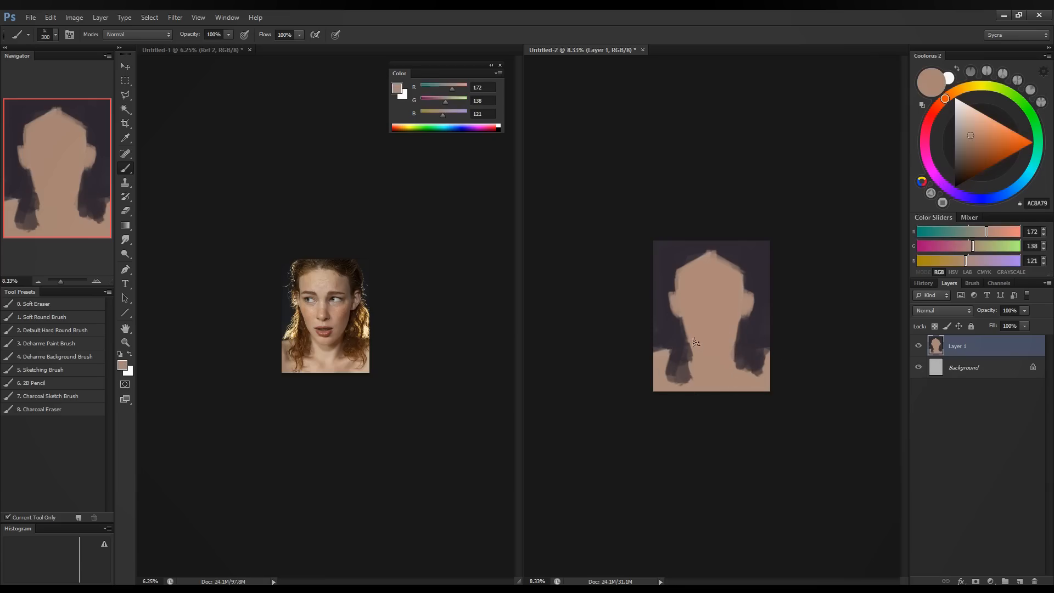
pyautogui.keyDown('alt'); pyautogui.click(684, 356); pyautogui.keyUp('alt')
pyautogui.moveTo(683, 342); pyautogui.dragTo(692, 380)
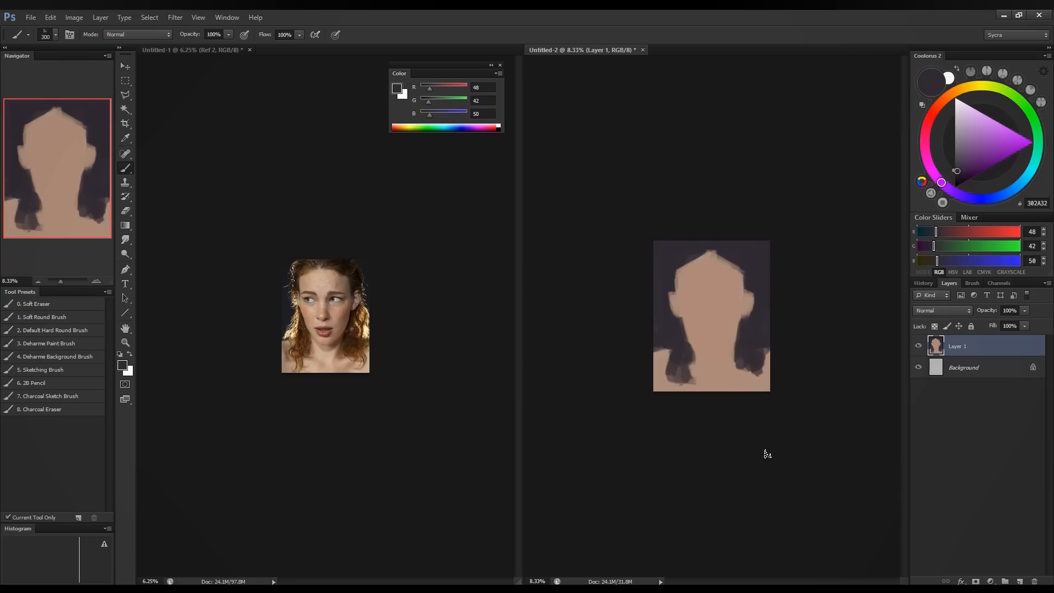
# Mix a reddish brown at RGB 83, 43, 24 and paint both lower hair locks with a 200 px brush.
pyautogui.press(']')
pyautogui.press(']')
pyautogui.moveTo(935, 233)
pyautogui.mouseDown()
pyautogui.moveTo(970, 232)
pyautogui.moveTo(950, 247)
pyautogui.mouseUp()
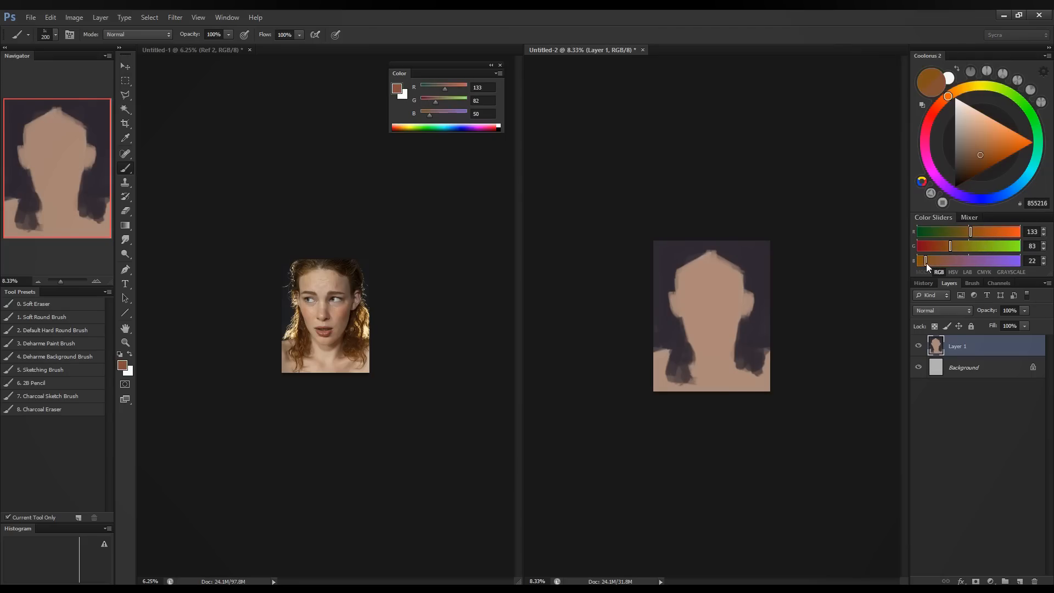
pyautogui.moveTo(927, 262); pyautogui.dragTo(1042, 238)
pyautogui.click(946, 235)
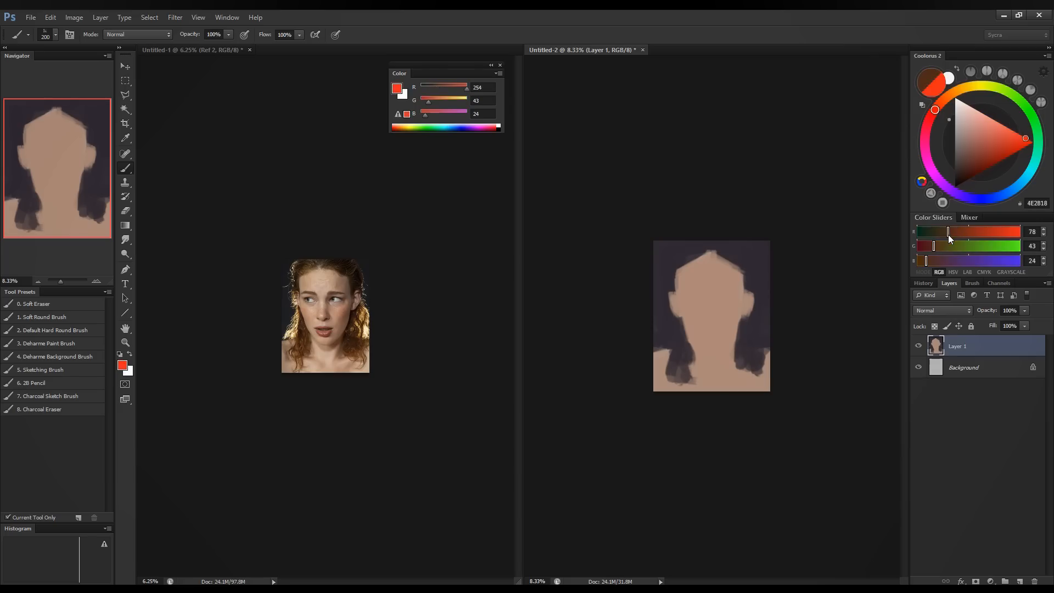
pyautogui.moveTo(949, 235); pyautogui.dragTo(950, 234)
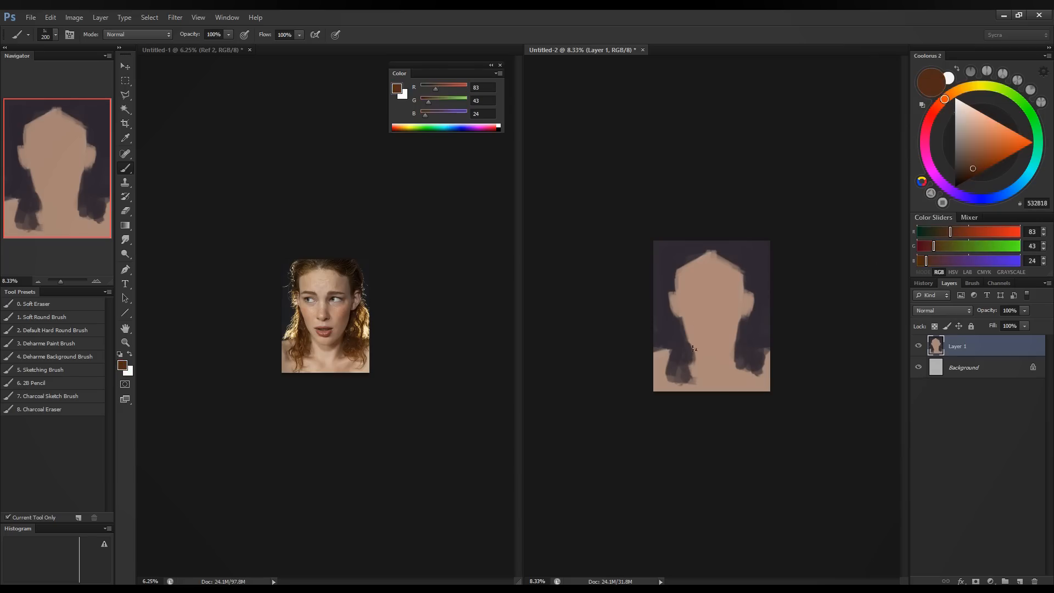
pyautogui.moveTo(685, 367); pyautogui.dragTo(682, 329)
pyautogui.moveTo(742, 365)
pyautogui.mouseDown()
pyautogui.moveTo(745, 314)
pyautogui.moveTo(741, 357)
pyautogui.moveTo(759, 359)
pyautogui.mouseUp()
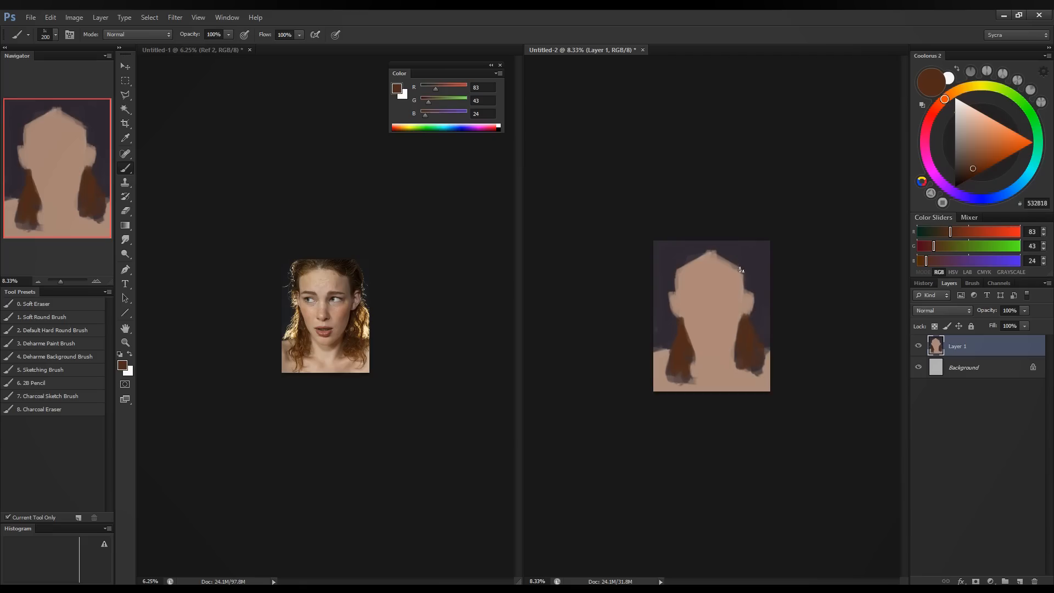
# Darken the brown to RGB 53, 18, 12 and paint the hair over the top and sides of the head.
pyautogui.moveTo(933, 247); pyautogui.dragTo(945, 228)
pyautogui.moveTo(742, 270); pyautogui.dragTo(747, 289)
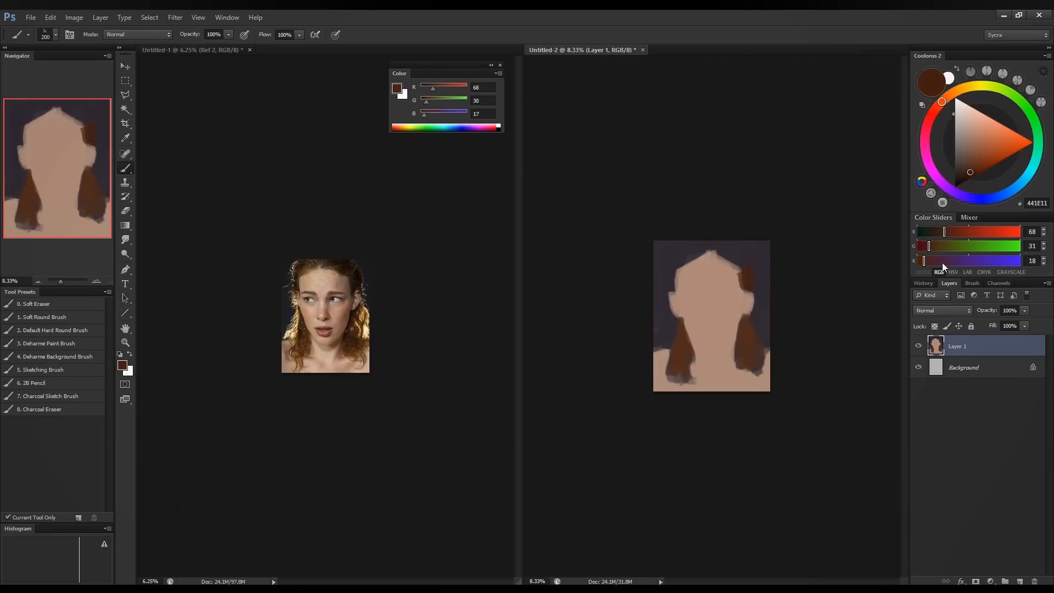
pyautogui.moveTo(930, 263); pyautogui.dragTo(928, 250)
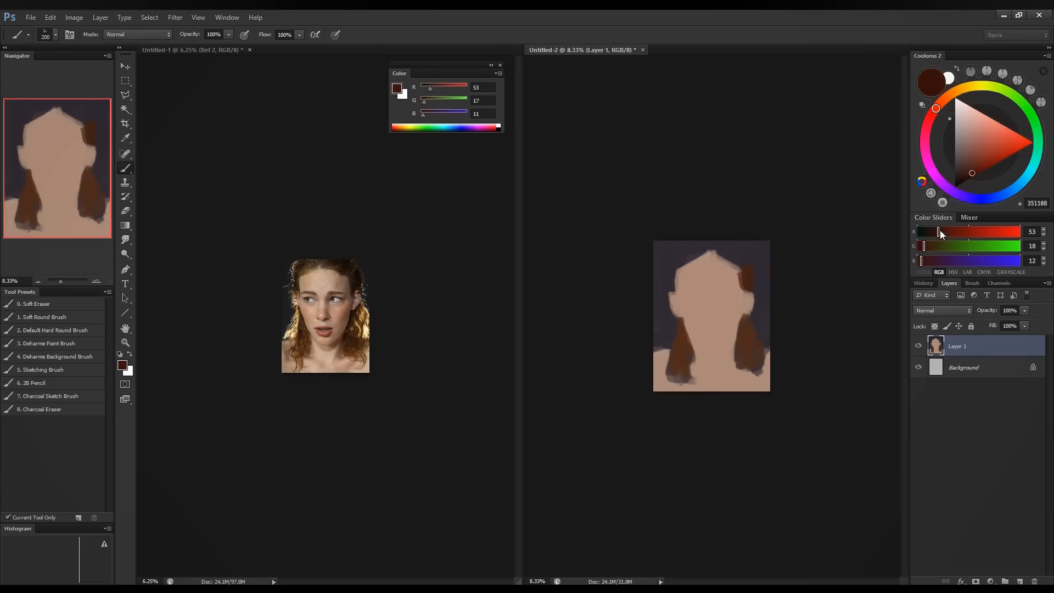
pyautogui.moveTo(742, 268)
pyautogui.mouseDown()
pyautogui.moveTo(716, 251)
pyautogui.moveTo(745, 268)
pyautogui.moveTo(748, 254)
pyautogui.moveTo(751, 270)
pyautogui.moveTo(710, 238)
pyautogui.moveTo(672, 289)
pyautogui.moveTo(701, 251)
pyautogui.moveTo(669, 267)
pyautogui.moveTo(675, 250)
pyautogui.moveTo(667, 278)
pyautogui.moveTo(668, 254)
pyautogui.moveTo(675, 289)
pyautogui.mouseUp()
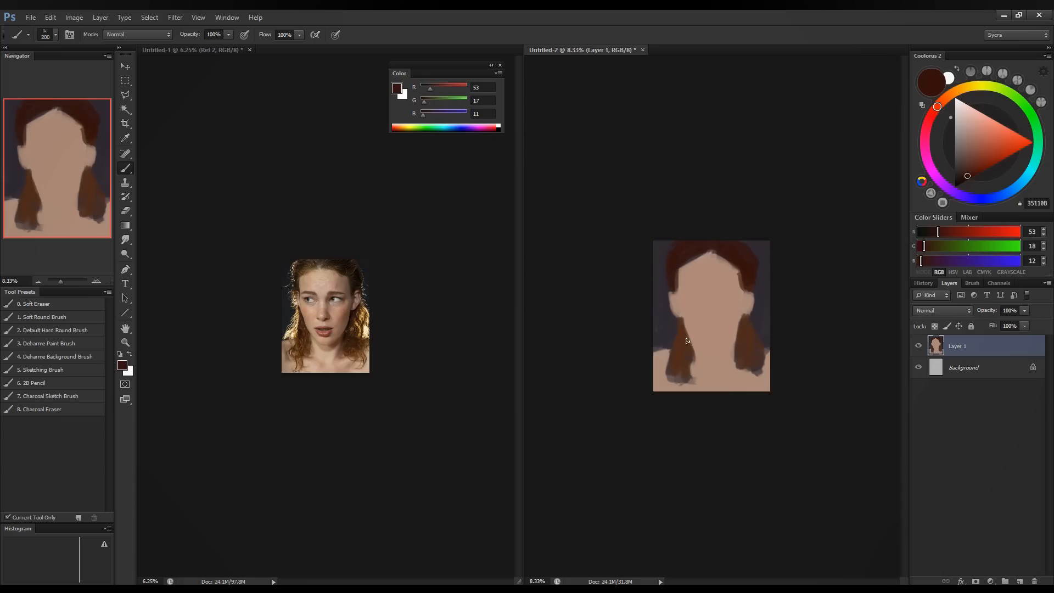
# Sample the face's skin tone, mix a cooler shadow at RGB 151, 120, 125 and paint it on the forehead's right side.
pyautogui.keyDown('alt'); pyautogui.click(713, 291); pyautogui.keyUp('alt')
pyautogui.keyDown('alt'); pyautogui.click(715, 285); pyautogui.keyUp('alt')
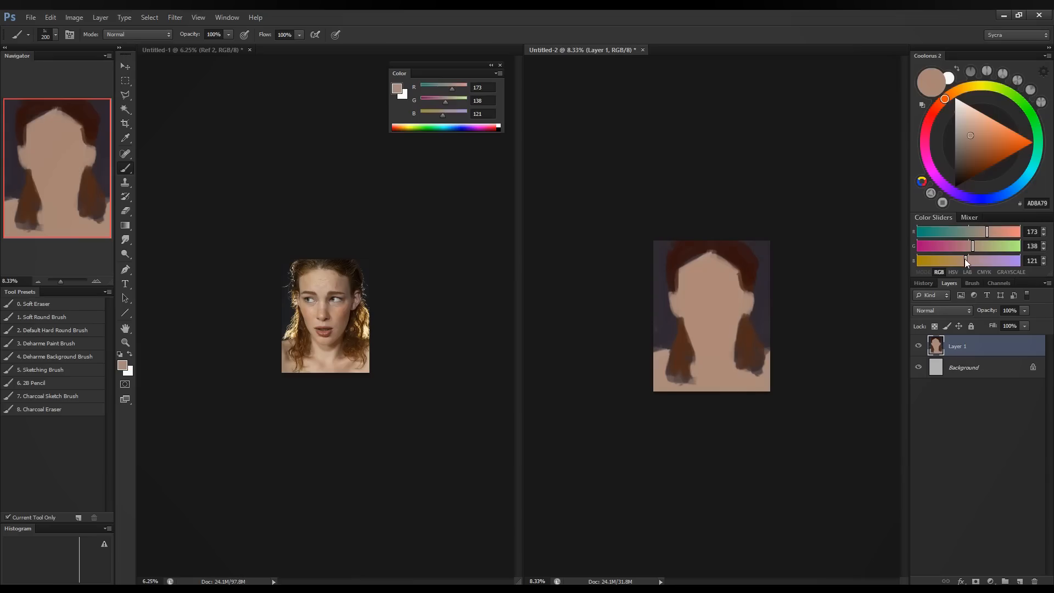
pyautogui.click(969, 249)
pyautogui.moveTo(982, 235); pyautogui.dragTo(977, 234)
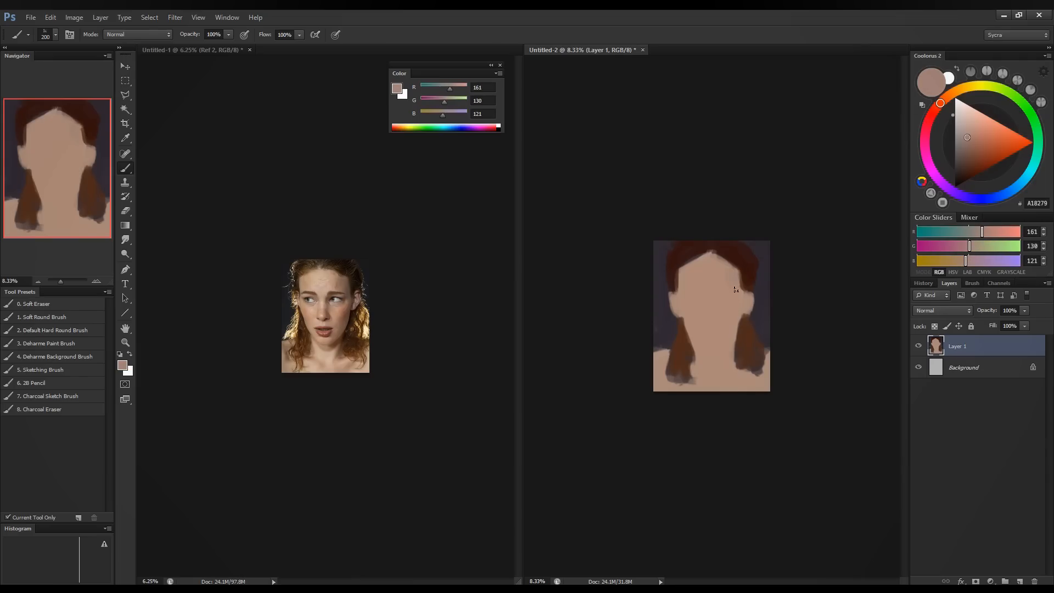
pyautogui.moveTo(970, 247); pyautogui.dragTo(977, 232)
pyautogui.moveTo(965, 260); pyautogui.dragTo(966, 262)
pyautogui.moveTo(730, 271); pyautogui.dragTo(741, 295)
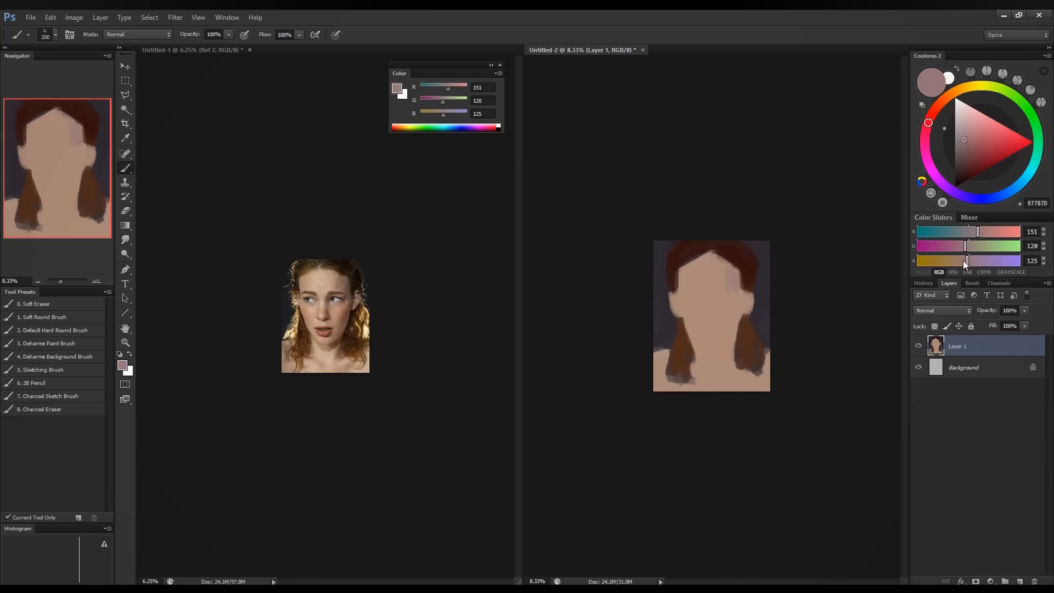
# Darken the shadow colour to RGB 136, 102, 93 and deepen the shading on the right temple and nose.
pyautogui.moveTo(966, 262)
pyautogui.mouseDown()
pyautogui.moveTo(954, 264)
pyautogui.moveTo(970, 232)
pyautogui.mouseUp()
pyautogui.moveTo(735, 270); pyautogui.dragTo(737, 294)
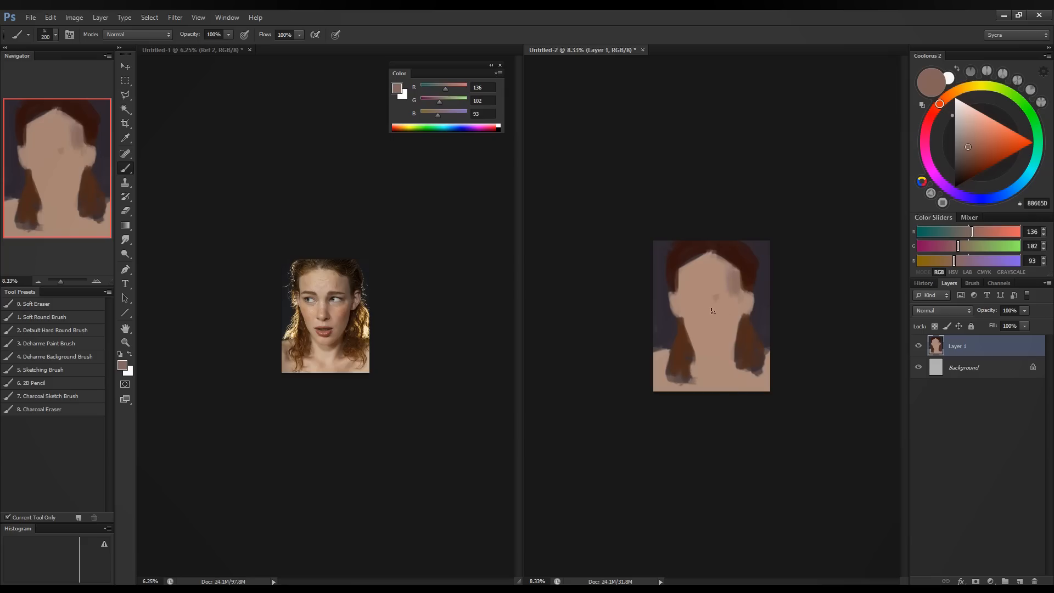
# Paint the shadow colour over both eye sockets and down the nose and mouth area of the painted face.
pyautogui.moveTo(716, 300); pyautogui.dragTo(737, 295)
pyautogui.moveTo(695, 301)
pyautogui.mouseDown()
pyautogui.moveTo(698, 333)
pyautogui.moveTo(678, 277)
pyautogui.moveTo(697, 335)
pyautogui.moveTo(690, 293)
pyautogui.moveTo(685, 305)
pyautogui.moveTo(702, 303)
pyautogui.moveTo(694, 294)
pyautogui.moveTo(706, 307)
pyautogui.moveTo(729, 311)
pyautogui.mouseUp()
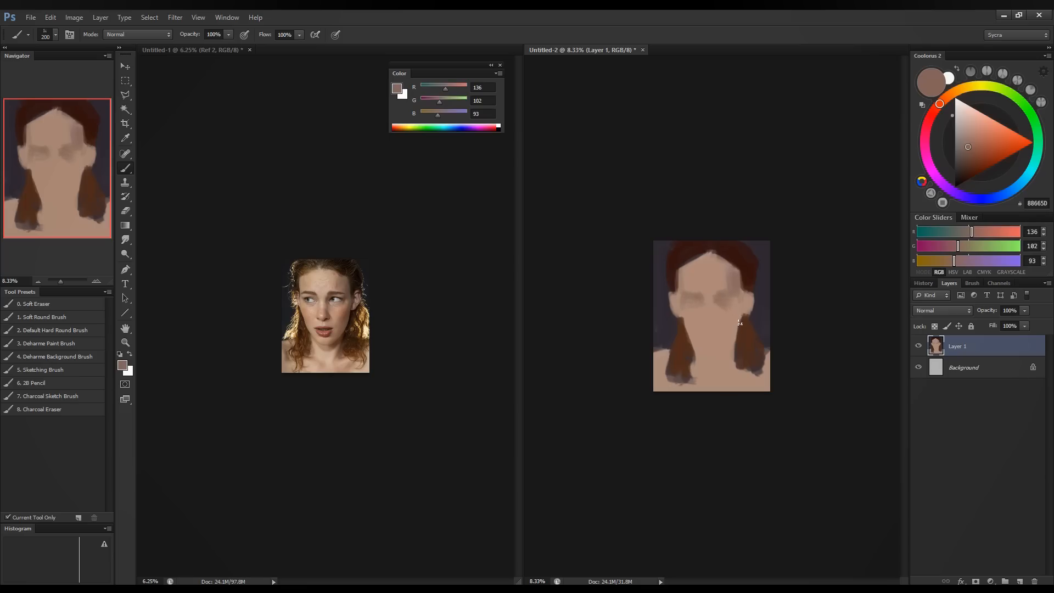
pyautogui.moveTo(706, 325)
pyautogui.mouseDown()
pyautogui.moveTo(709, 303)
pyautogui.moveTo(706, 318)
pyautogui.mouseUp()
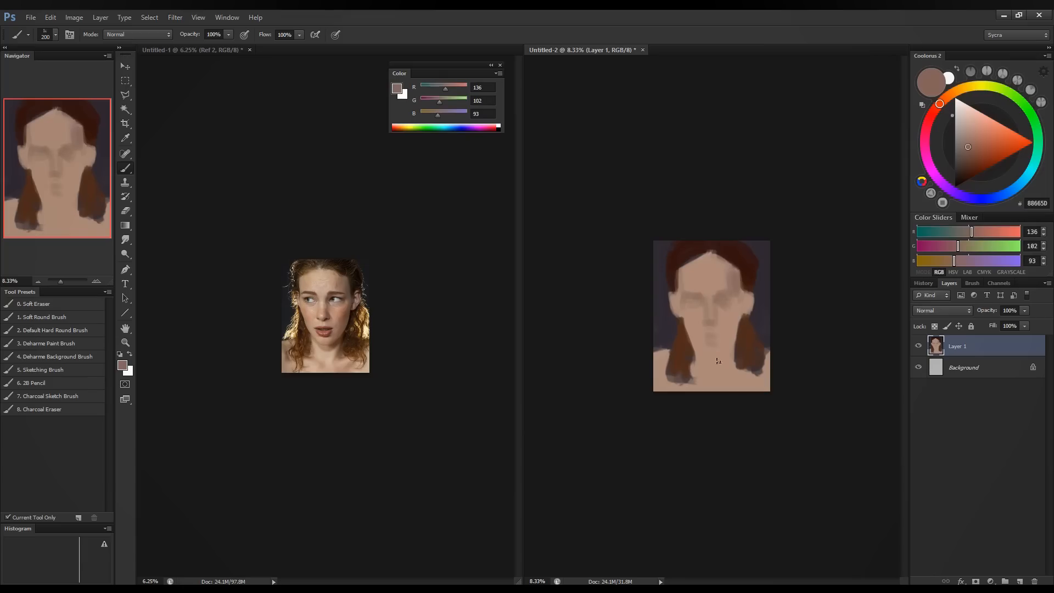
# Shade beneath the chin and mix a warm tan at RGB 168, 130, 94 for the upper neck.
pyautogui.moveTo(697, 351)
pyautogui.mouseDown()
pyautogui.moveTo(708, 372)
pyautogui.moveTo(730, 347)
pyautogui.mouseUp()
pyautogui.moveTo(988, 236); pyautogui.dragTo(955, 264)
pyautogui.click(985, 235)
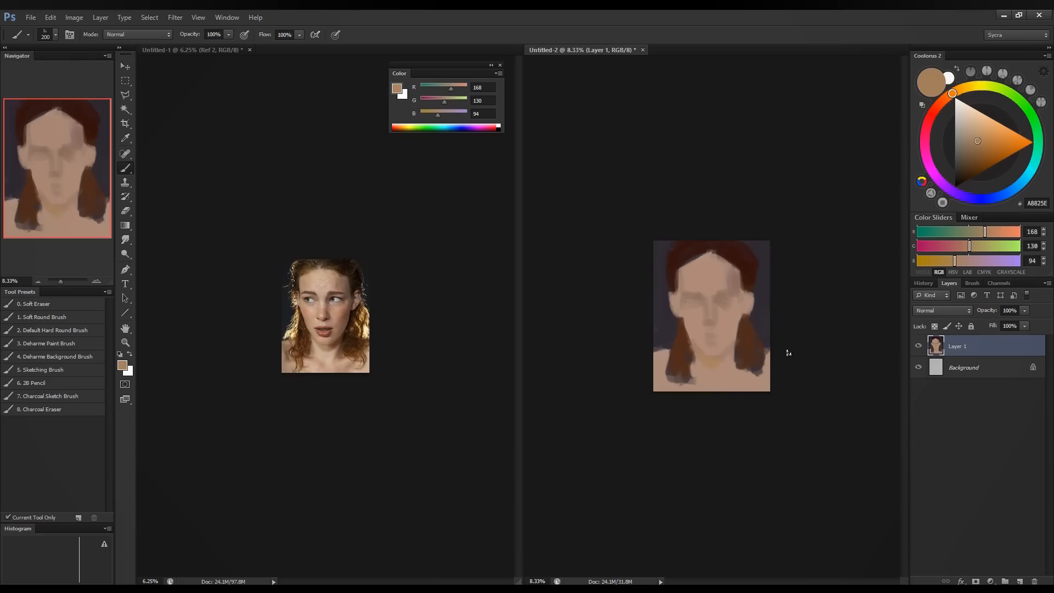
# Mix a pale skin highlight at RGB 194, 174, 163, paint it on the lower throat and blend it with the neighbouring skin tone.
pyautogui.click(985, 261)
pyautogui.click(984, 248)
pyautogui.click(991, 232)
pyautogui.click(995, 233)
pyautogui.click(981, 261)
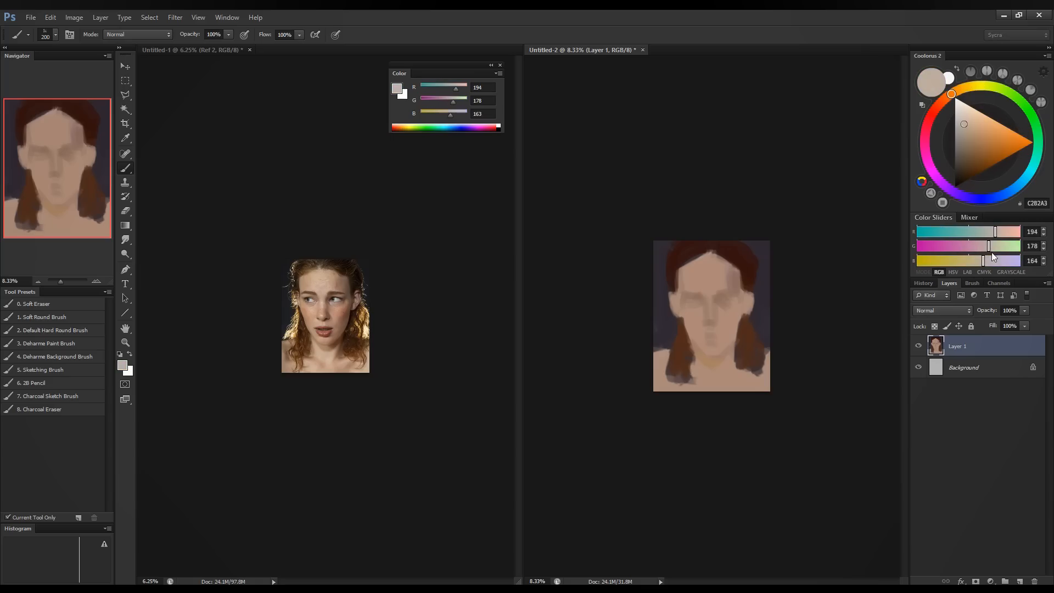
pyautogui.click(982, 261)
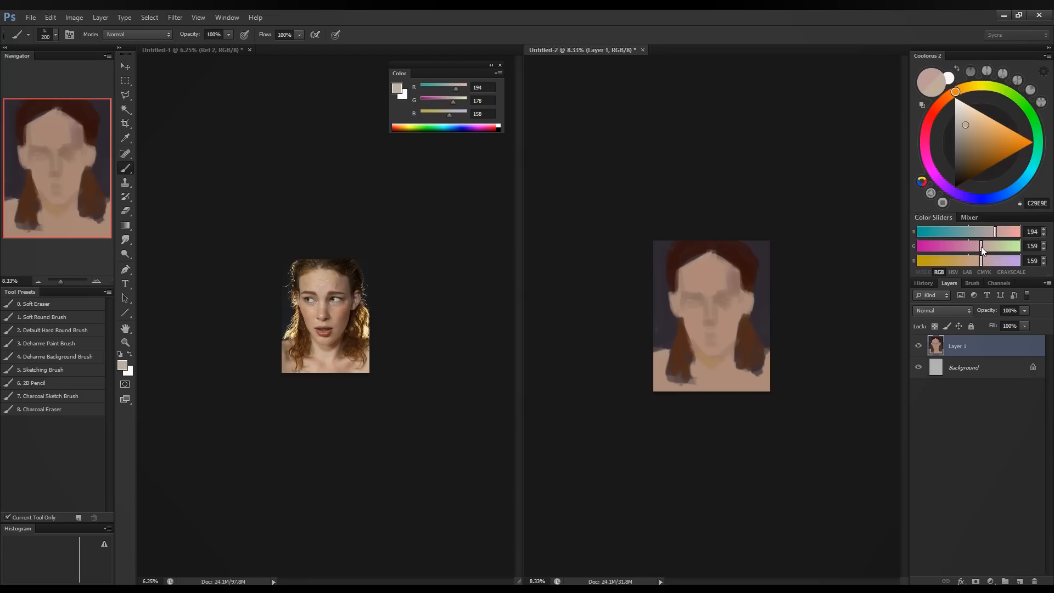
pyautogui.click(981, 248)
pyautogui.click(982, 260)
pyautogui.moveTo(709, 369)
pyautogui.mouseDown()
pyautogui.moveTo(697, 383)
pyautogui.moveTo(713, 381)
pyautogui.moveTo(695, 358)
pyautogui.moveTo(709, 374)
pyautogui.mouseUp()
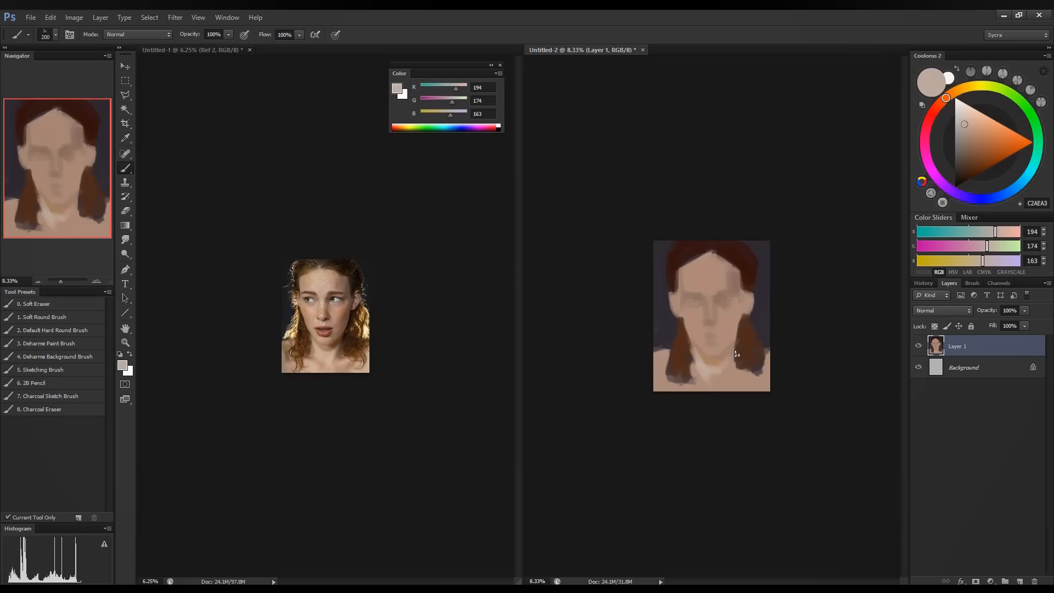
pyautogui.keyDown('alt'); pyautogui.click(724, 363); pyautogui.keyUp('alt')
pyautogui.moveTo(717, 371); pyautogui.dragTo(706, 374)
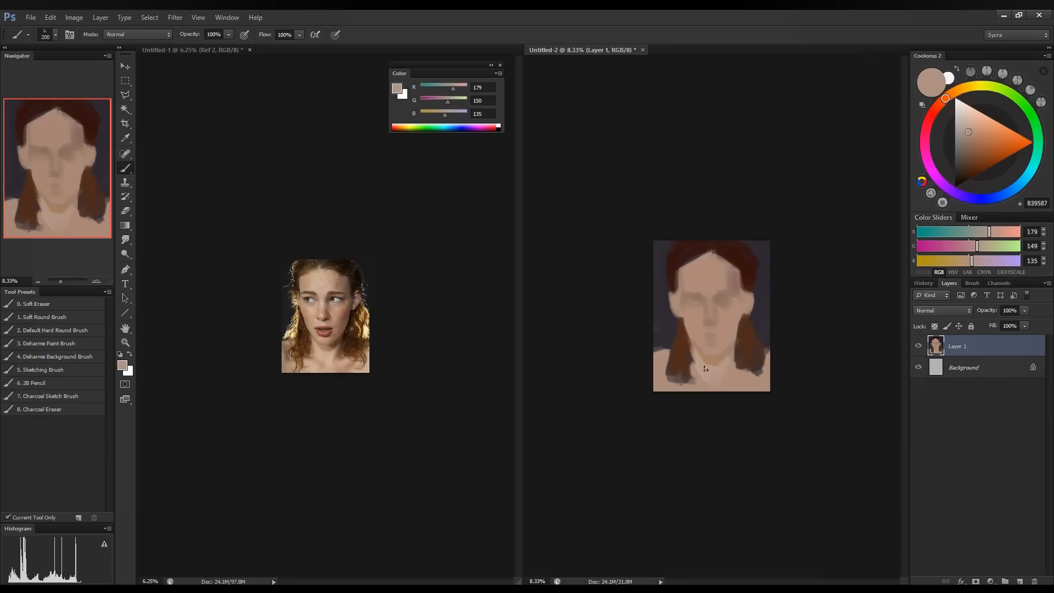
# Mix a golden yellow at RGB 221, 186, 110 and paint the outer edges of both hair locks and the head's upper left hair.
pyautogui.keyDown('alt'); pyautogui.click(687, 361); pyautogui.keyUp('alt')
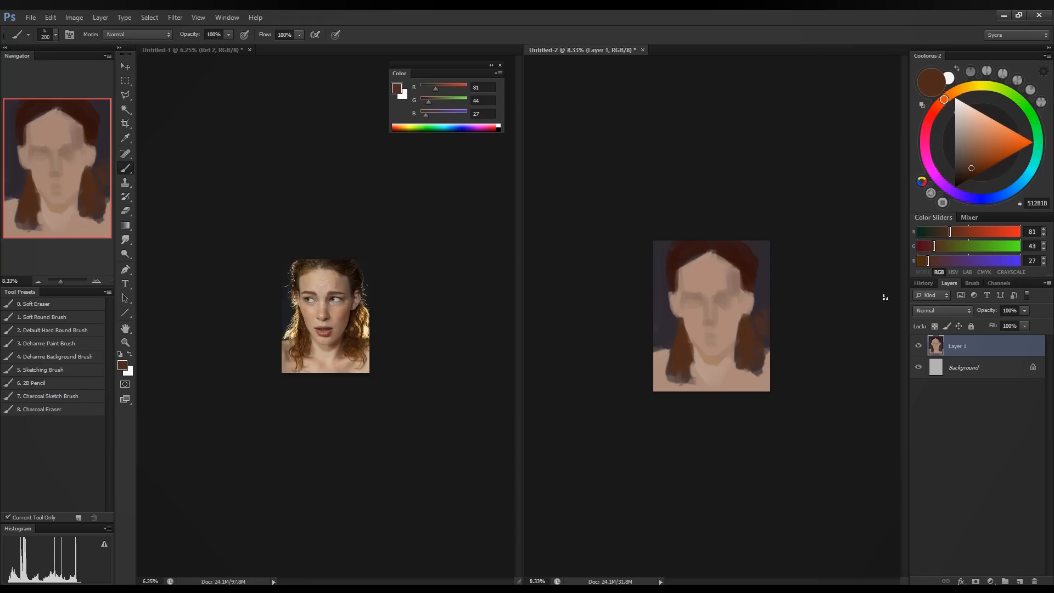
pyautogui.click(999, 233)
pyautogui.click(990, 247)
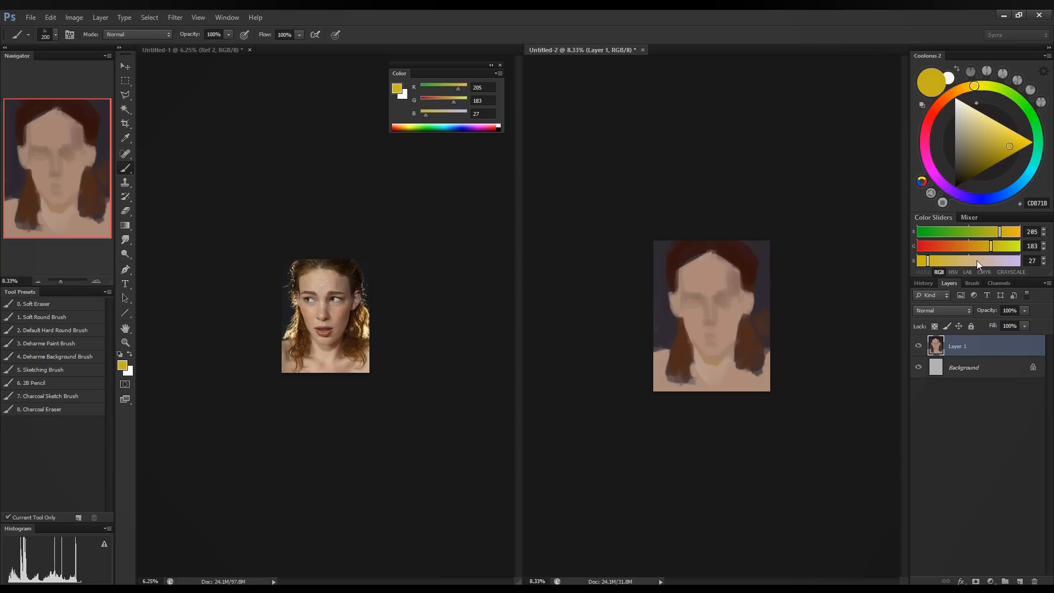
pyautogui.moveTo(978, 263); pyautogui.dragTo(962, 262)
pyautogui.click(996, 246)
pyautogui.click(1007, 233)
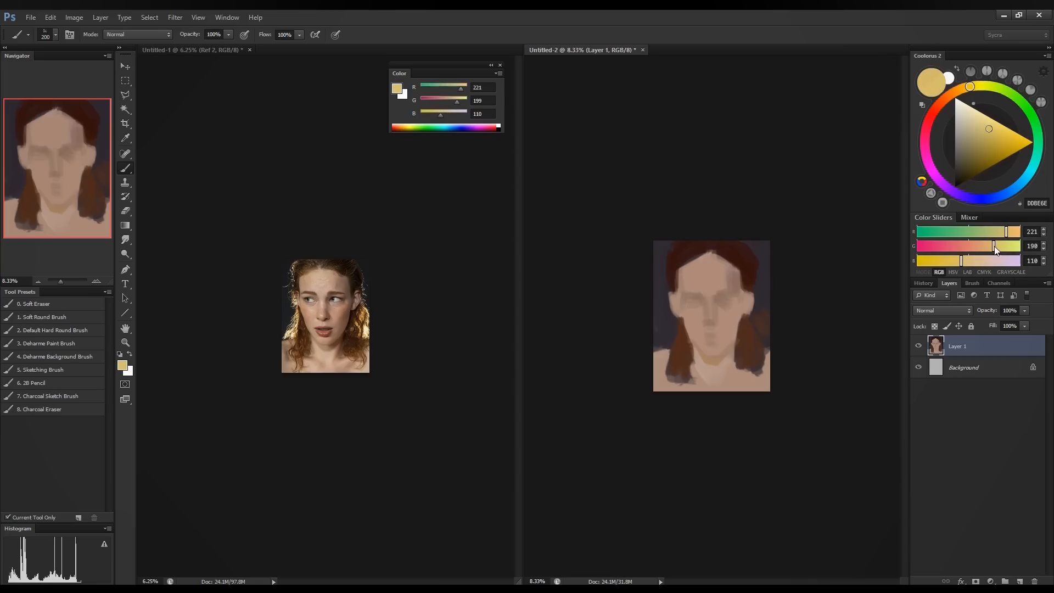
pyautogui.moveTo(992, 245); pyautogui.dragTo(992, 246)
pyautogui.moveTo(755, 328)
pyautogui.mouseDown()
pyautogui.moveTo(757, 315)
pyautogui.moveTo(746, 327)
pyautogui.moveTo(768, 342)
pyautogui.mouseUp()
pyautogui.moveTo(663, 344)
pyautogui.mouseDown()
pyautogui.moveTo(668, 332)
pyautogui.moveTo(673, 343)
pyautogui.moveTo(675, 320)
pyautogui.mouseUp()
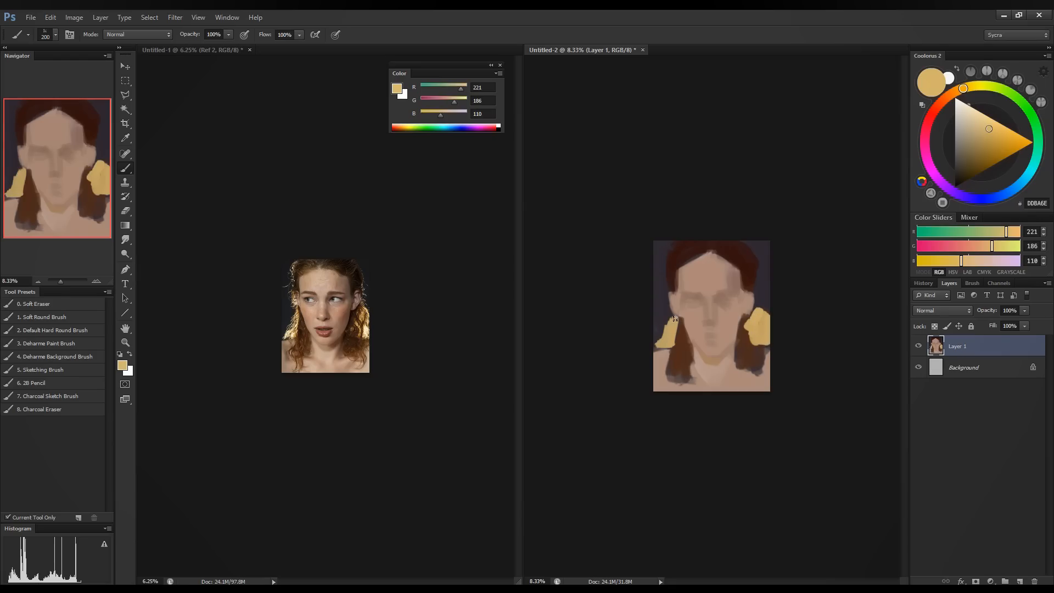
pyautogui.moveTo(677, 243); pyautogui.dragTo(671, 270)
# Mix a pale cream at RGB 237, 221, 186 and add highlights to the golden areas of both hair locks.
pyautogui.click(1013, 235)
pyautogui.click(1006, 248)
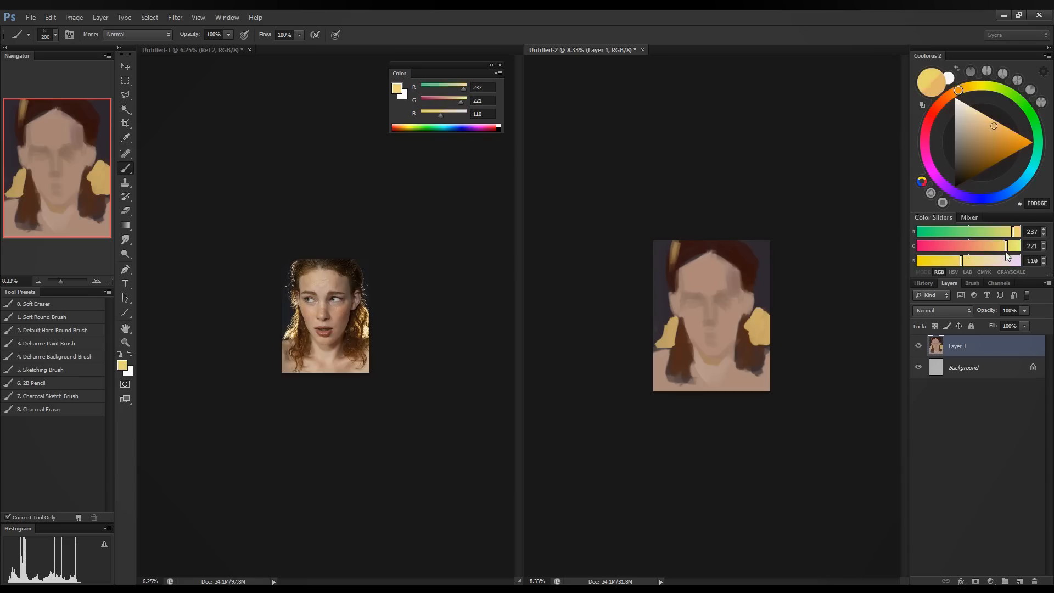
pyautogui.click(992, 262)
pyautogui.moveTo(761, 329)
pyautogui.mouseDown()
pyautogui.moveTo(764, 338)
pyautogui.moveTo(767, 329)
pyautogui.moveTo(754, 330)
pyautogui.mouseUp()
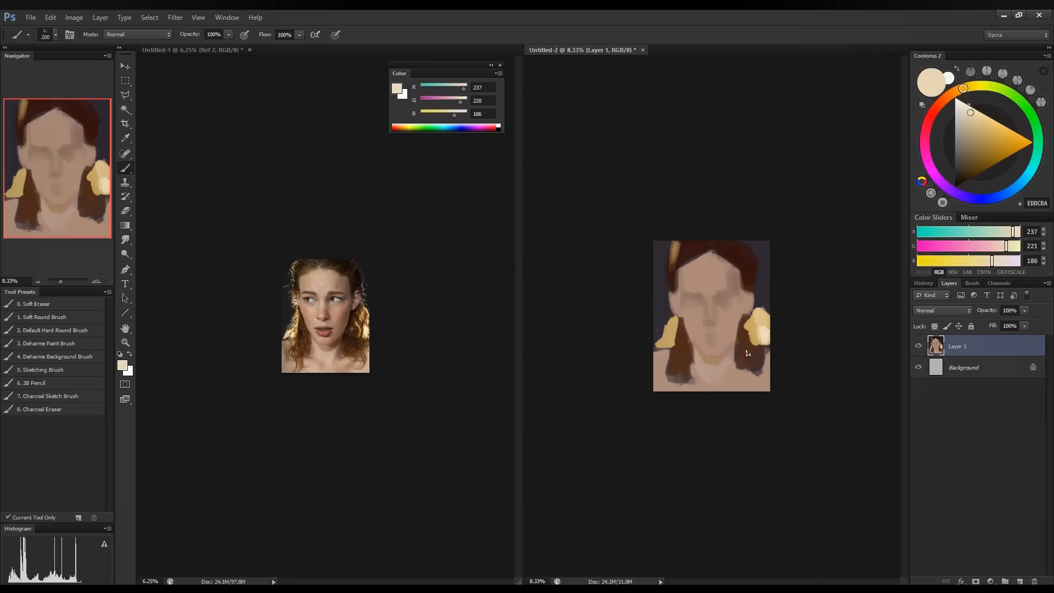
pyautogui.moveTo(669, 335); pyautogui.dragTo(664, 339)
# Mix a mid brown at RGB 140, 98, 64 and paint transitional strands over both golden locks and the left hairline.
pyautogui.moveTo(991, 260); pyautogui.dragTo(987, 262)
pyautogui.keyDown('alt'); pyautogui.click(741, 337); pyautogui.keyUp('alt')
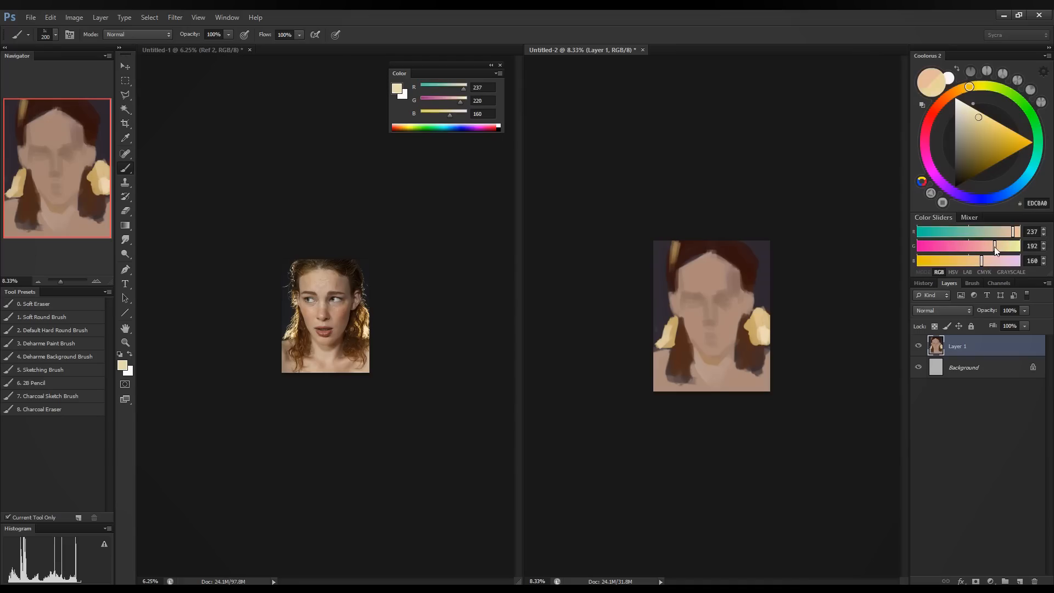
pyautogui.click(943, 260)
pyautogui.click(952, 247)
pyautogui.moveTo(954, 235); pyautogui.dragTo(967, 235)
pyautogui.click(956, 247)
pyautogui.click(973, 233)
pyautogui.moveTo(743, 333); pyautogui.dragTo(755, 347)
pyautogui.moveTo(756, 310)
pyautogui.mouseDown()
pyautogui.moveTo(743, 327)
pyautogui.moveTo(756, 320)
pyautogui.moveTo(762, 335)
pyautogui.moveTo(755, 313)
pyautogui.moveTo(761, 320)
pyautogui.mouseUp()
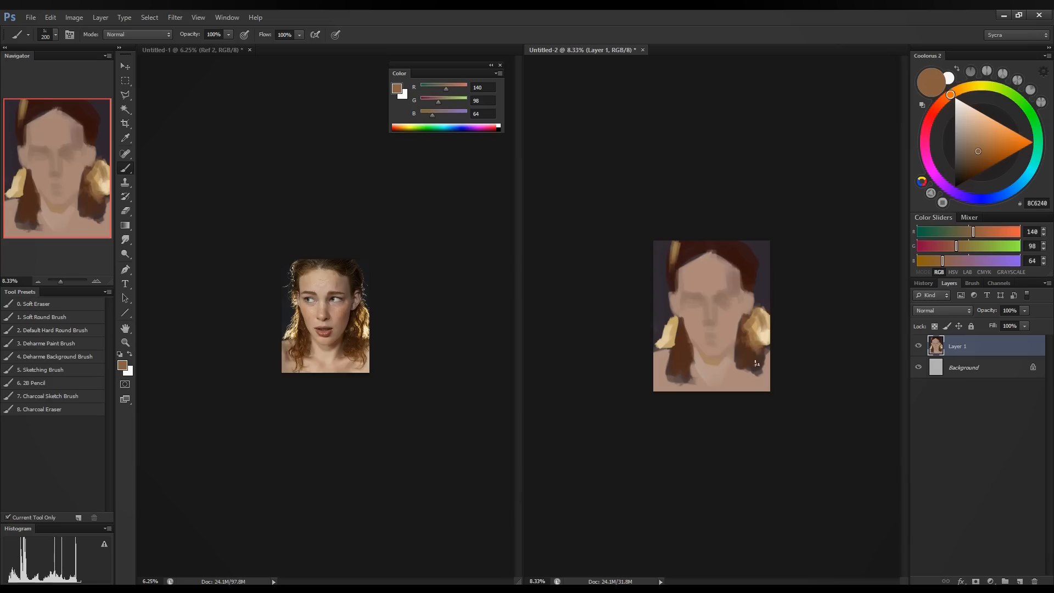
pyautogui.moveTo(680, 319); pyautogui.dragTo(675, 343)
pyautogui.moveTo(683, 261)
pyautogui.mouseDown()
pyautogui.moveTo(681, 263)
pyautogui.moveTo(726, 246)
pyautogui.moveTo(675, 243)
pyautogui.moveTo(675, 291)
pyautogui.mouseUp()
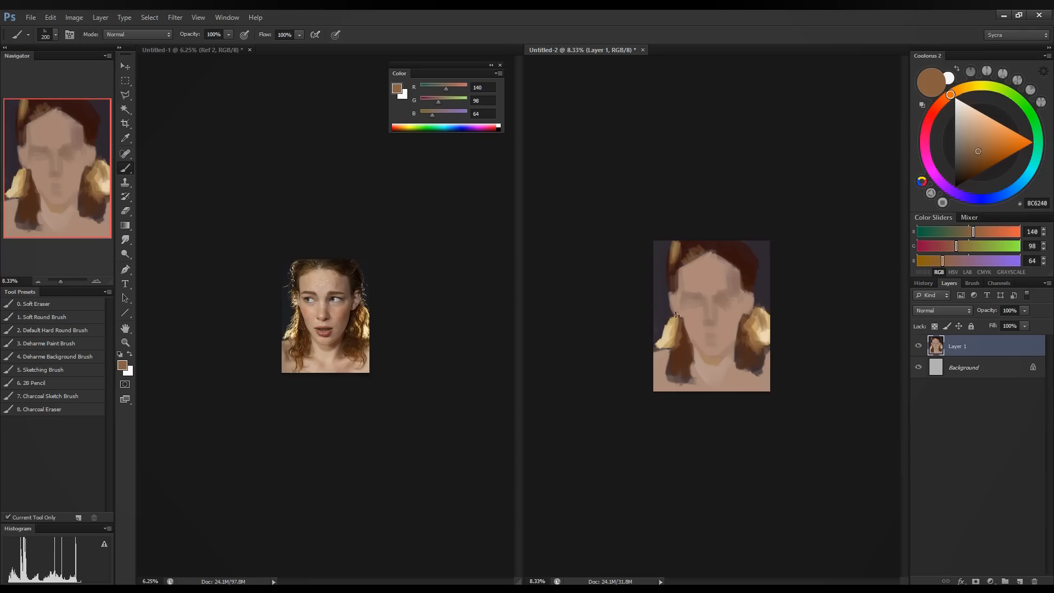
pyautogui.moveTo(674, 343)
pyautogui.mouseDown()
pyautogui.moveTo(668, 335)
pyautogui.moveTo(665, 351)
pyautogui.mouseUp()
# Mix an orange-brown at RGB 125, 66, 25, dab it into both lower locks and rework the right lock's inner edge with sampled dark brown.
pyautogui.keyDown('alt'); pyautogui.click(684, 361); pyautogui.keyUp('alt')
pyautogui.moveTo(947, 237); pyautogui.dragTo(968, 237)
pyautogui.moveTo(676, 359)
pyautogui.mouseDown()
pyautogui.moveTo(681, 376)
pyautogui.moveTo(672, 373)
pyautogui.moveTo(681, 376)
pyautogui.mouseUp()
pyautogui.moveTo(743, 356); pyautogui.dragTo(760, 375)
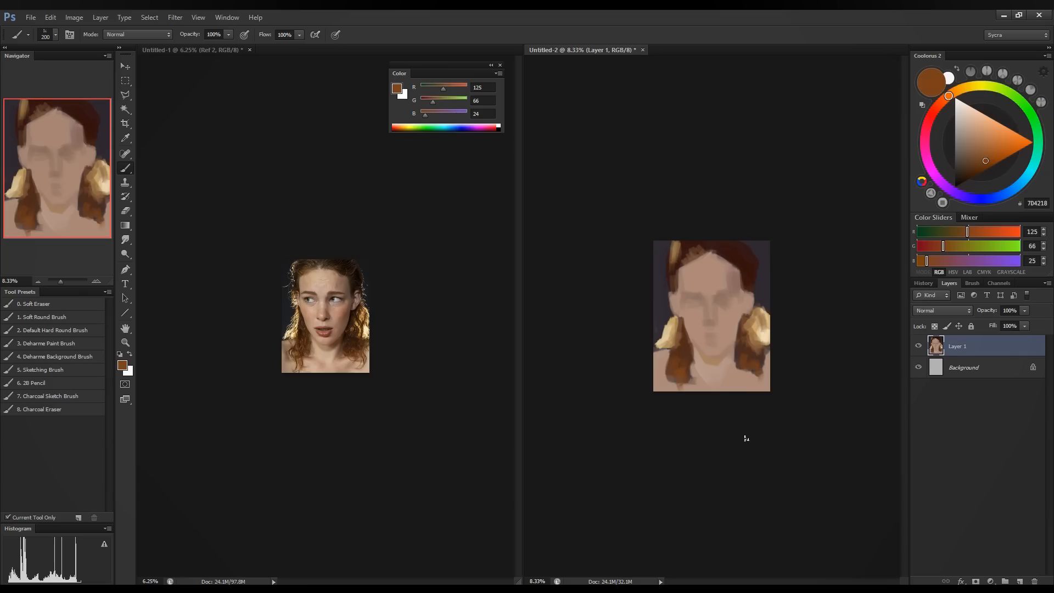
pyautogui.keyDown('alt'); pyautogui.click(741, 349); pyautogui.keyUp('alt')
pyautogui.moveTo(745, 320)
pyautogui.mouseDown()
pyautogui.moveTo(743, 334)
pyautogui.moveTo(761, 319)
pyautogui.moveTo(755, 311)
pyautogui.moveTo(739, 333)
pyautogui.mouseUp()
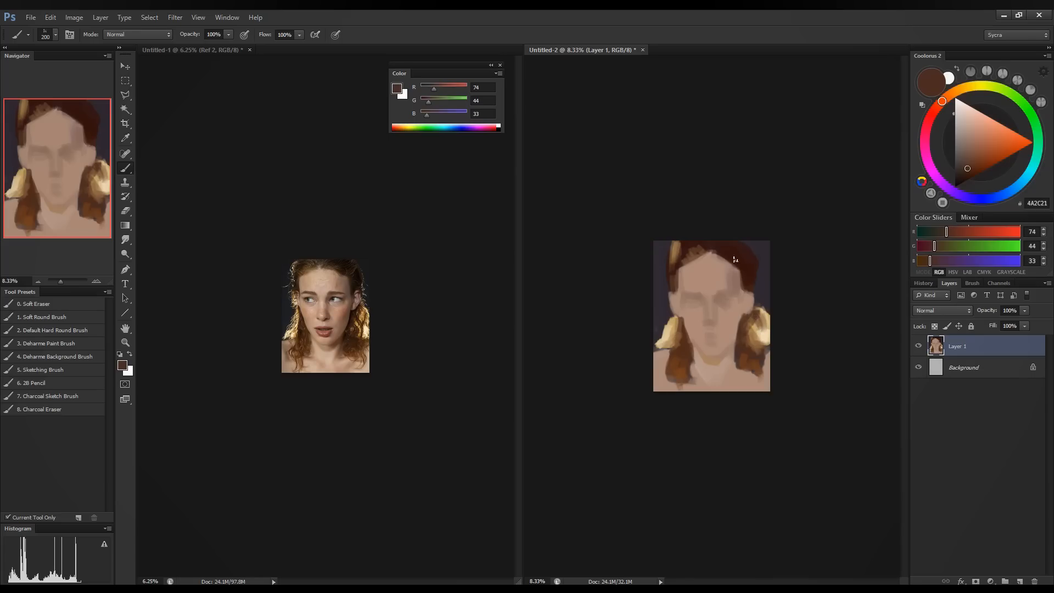
# Reduce the brush to 100 px, mix a dark brown at RGB 52, 29, 8 and repaint the hair along the right hairline.
pyautogui.keyDown('alt'); pyautogui.click(751, 270); pyautogui.keyUp('alt')
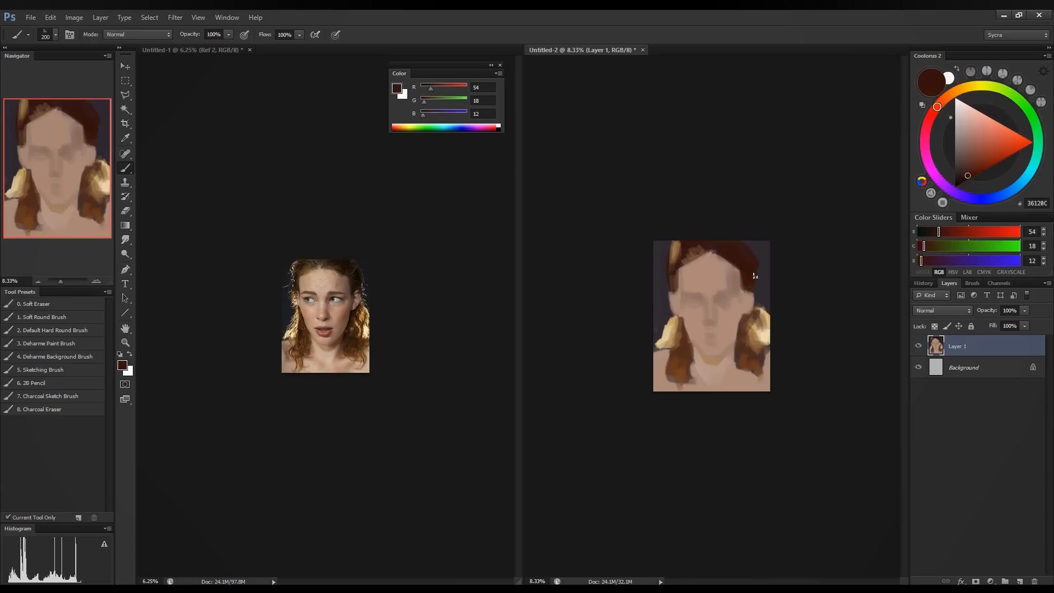
pyautogui.keyDown('alt'); pyautogui.click(746, 278); pyautogui.keyUp('alt')
pyautogui.press('[')
pyautogui.press('[')
pyautogui.press('[')
pyautogui.press('[')
pyautogui.keyDown('alt'); pyautogui.click(740, 302); pyautogui.keyUp('alt')
pyautogui.click(936, 234)
pyautogui.click(928, 246)
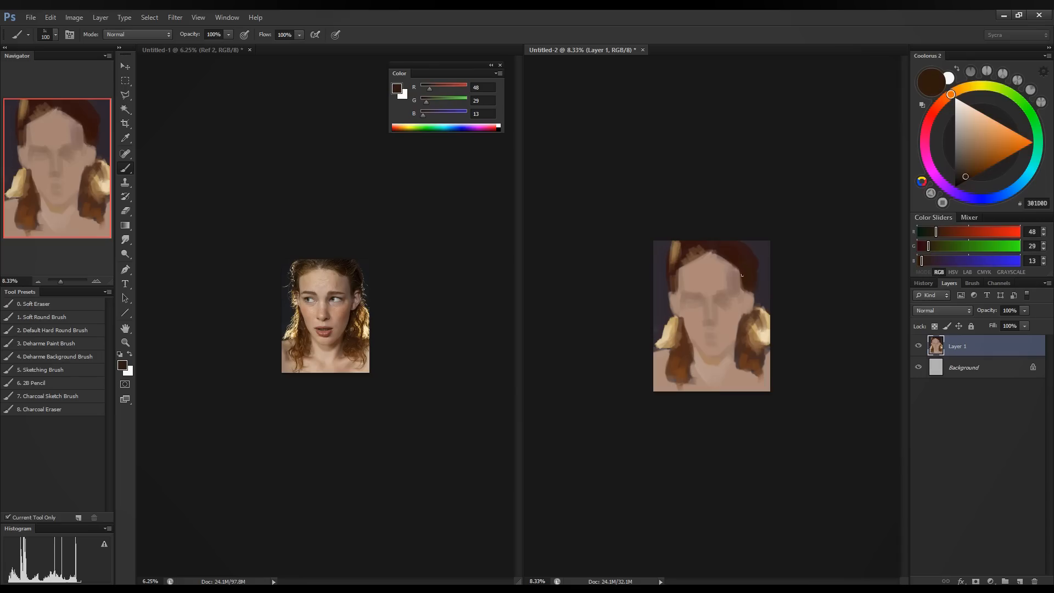
pyautogui.click(920, 261)
pyautogui.click(937, 235)
pyautogui.moveTo(737, 270); pyautogui.dragTo(719, 255)
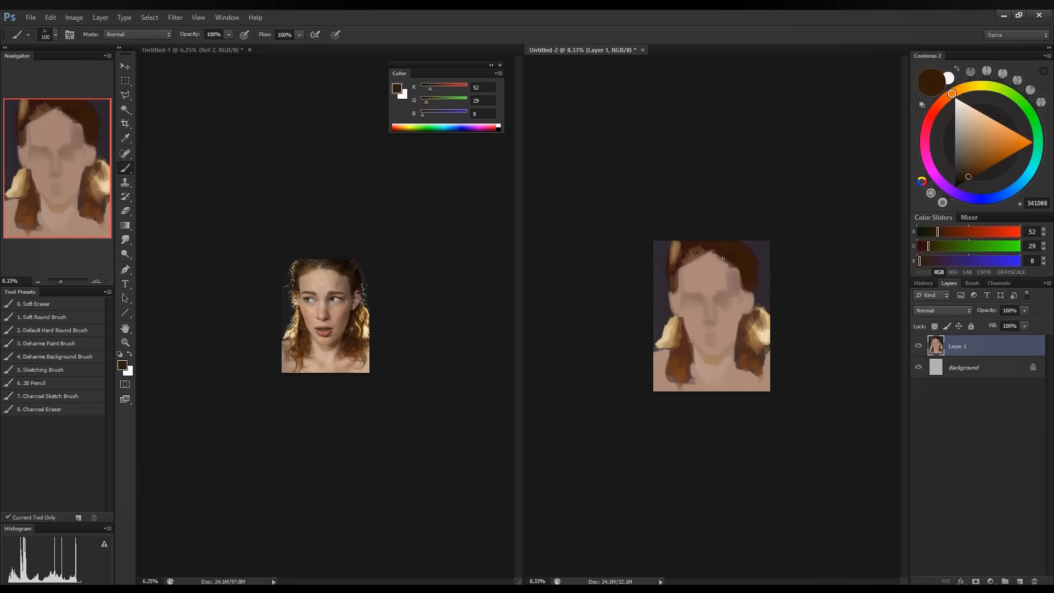
# Blend the top hairline with sampled browns and redefine the forehead's upper edge with its sampled skin tone.
pyautogui.keyDown('alt'); pyautogui.click(732, 262); pyautogui.keyUp('alt')
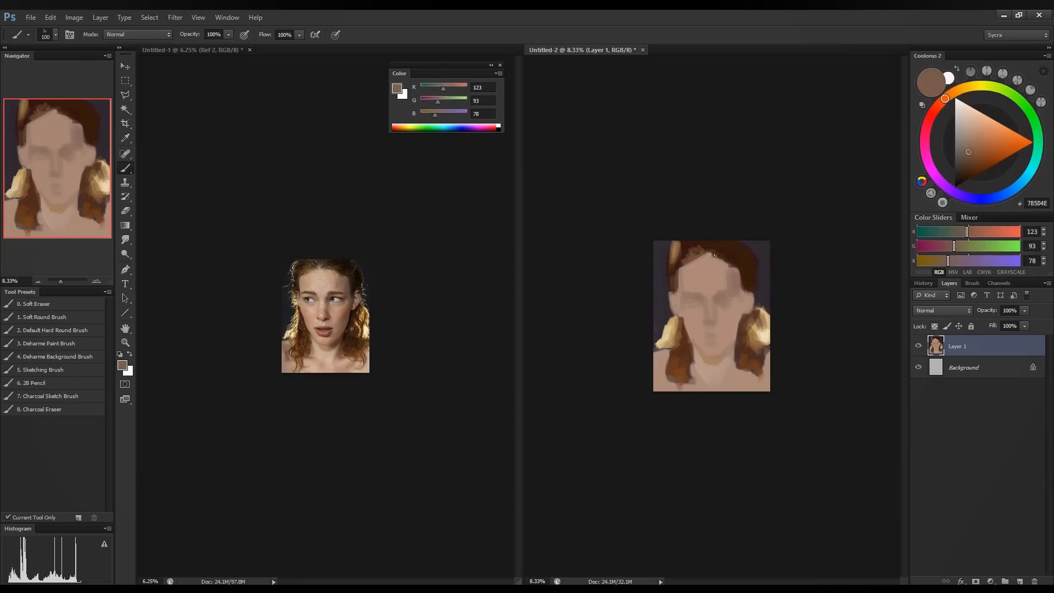
pyautogui.keyDown('alt'); pyautogui.click(711, 256); pyautogui.keyUp('alt')
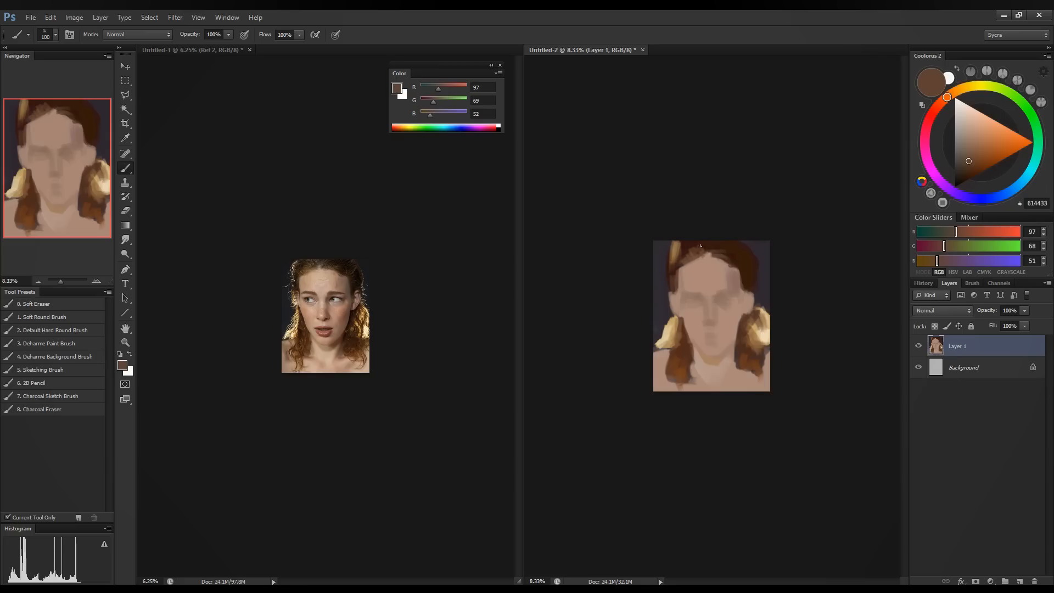
pyautogui.moveTo(703, 252); pyautogui.dragTo(733, 247)
pyautogui.keyDown('alt'); pyautogui.click(705, 270); pyautogui.keyUp('alt')
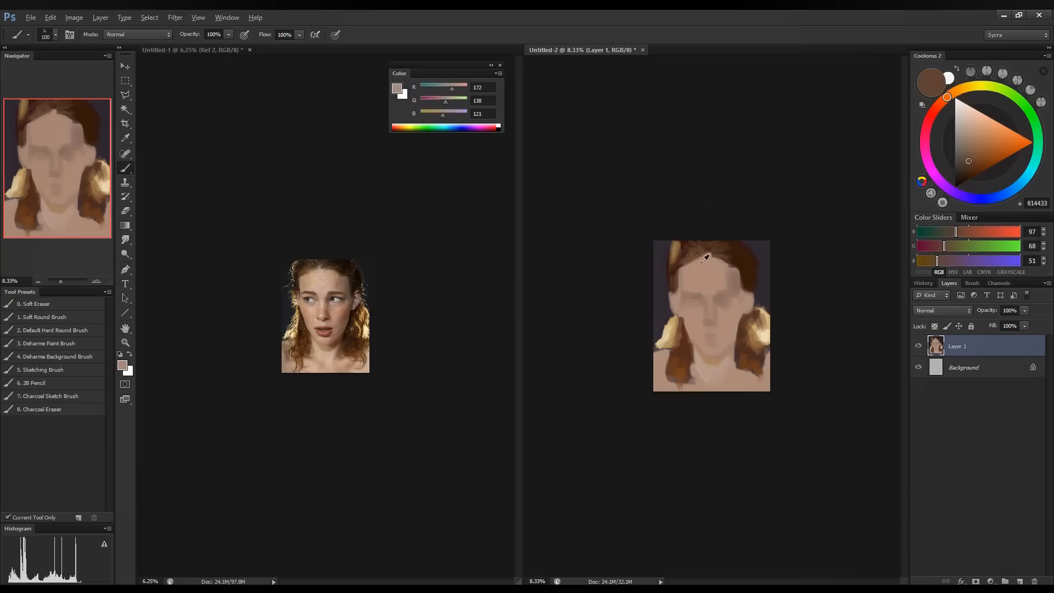
pyautogui.moveTo(680, 268)
pyautogui.mouseDown()
pyautogui.moveTo(705, 255)
pyautogui.moveTo(678, 278)
pyautogui.moveTo(693, 259)
pyautogui.moveTo(732, 268)
pyautogui.mouseUp()
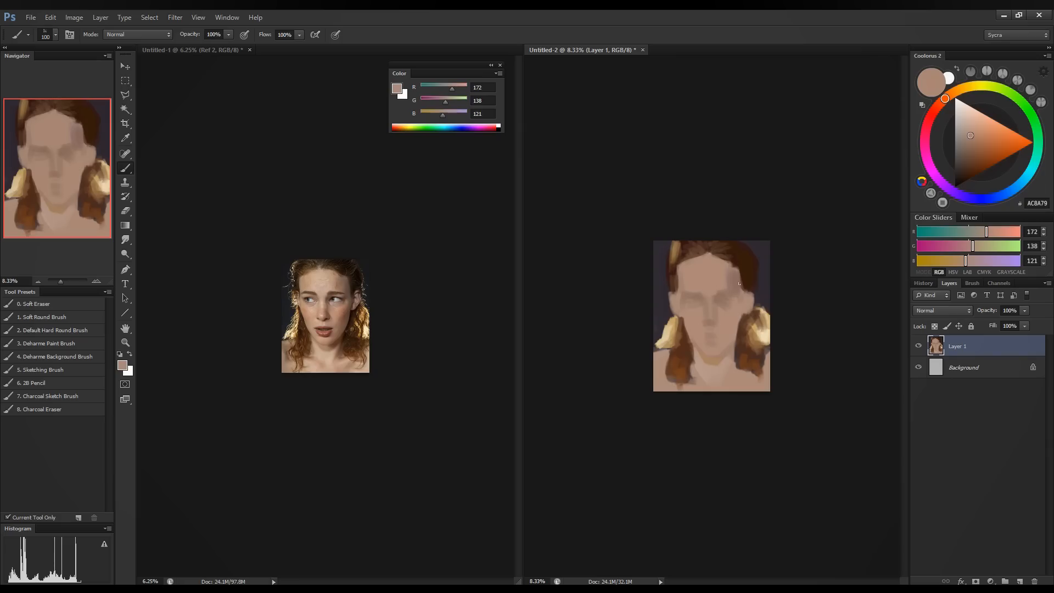
# Soften the shadow on the right temple into the forehead using skin tones sampled around its edge.
pyautogui.keyDown('alt'); pyautogui.click(738, 286); pyautogui.keyUp('alt')
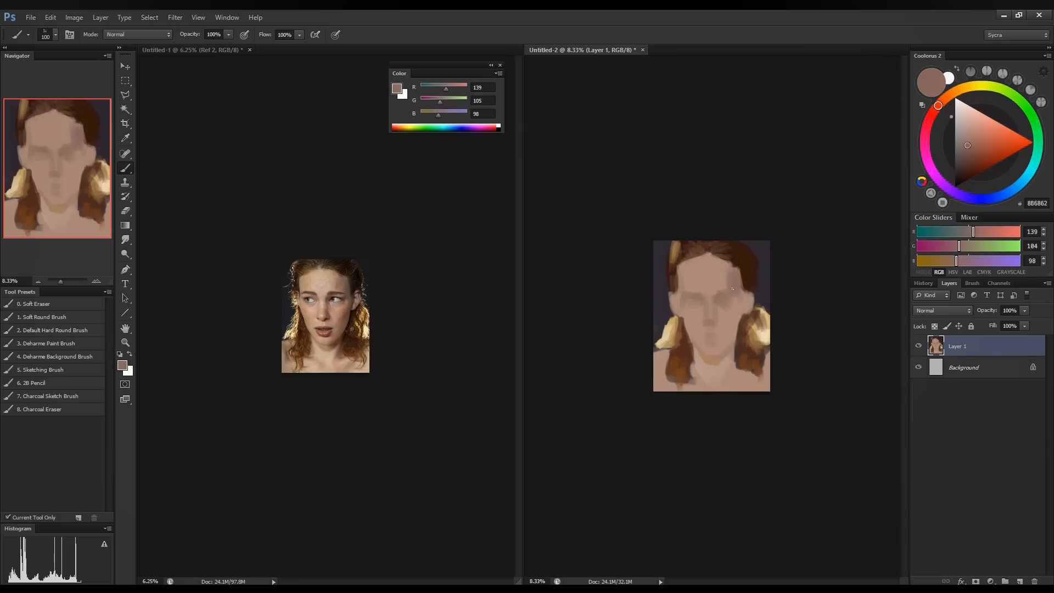
pyautogui.keyDown('alt'); pyautogui.click(726, 279); pyautogui.keyUp('alt')
pyautogui.keyDown('alt'); pyautogui.click(733, 274); pyautogui.keyUp('alt')
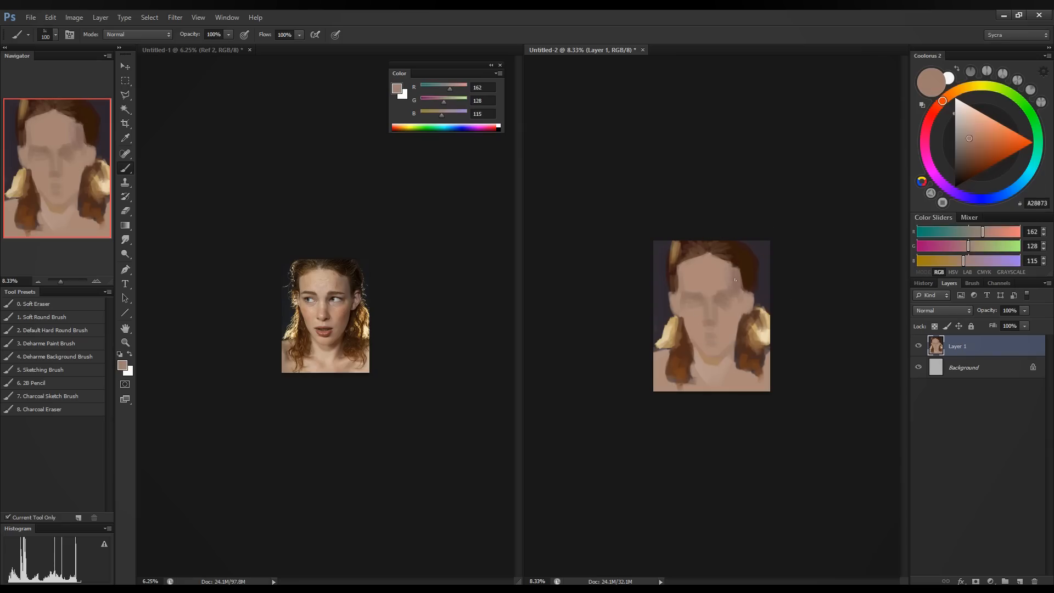
pyautogui.keyDown('alt'); pyautogui.click(725, 278); pyautogui.keyUp('alt')
pyautogui.keyDown('alt'); pyautogui.click(726, 273); pyautogui.keyUp('alt')
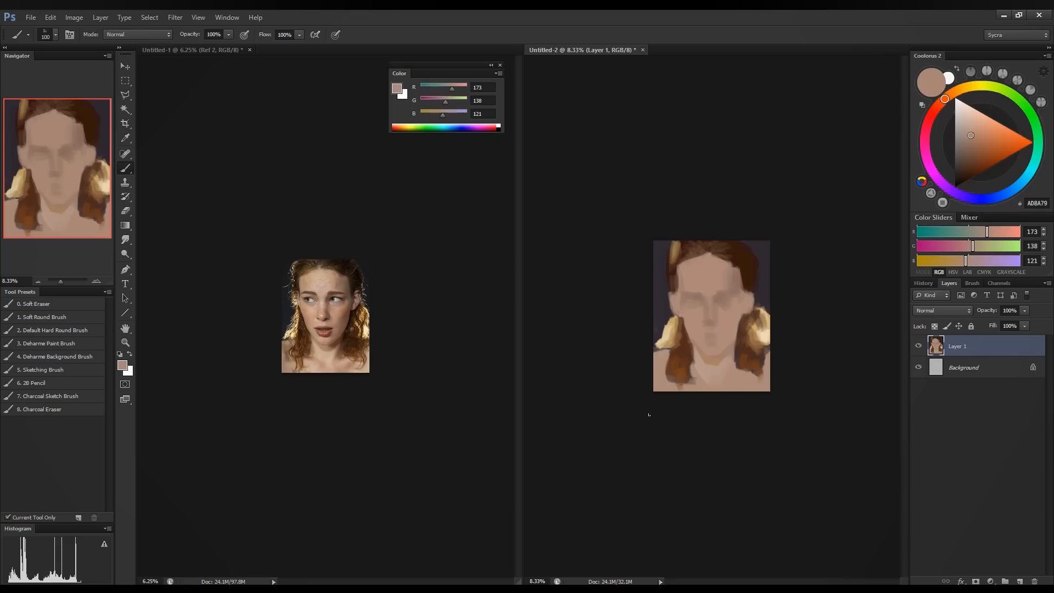
# Refine the hair's outer edge with sampled tones and paint pale gold strands beside the left ear with an 80 px brush.
pyautogui.keyDown('alt'); pyautogui.click(741, 246); pyautogui.keyUp('alt')
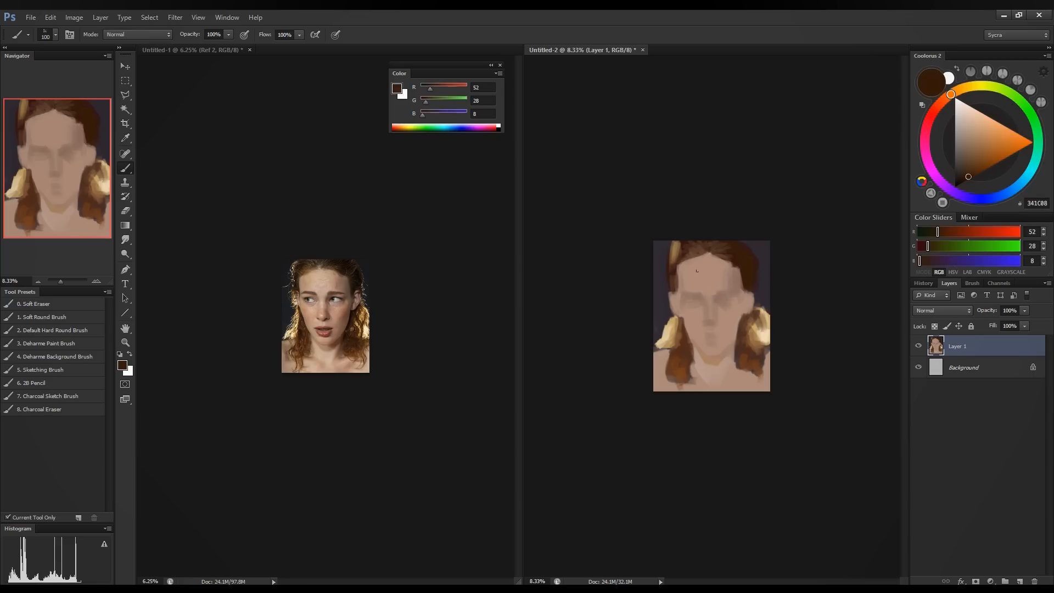
pyautogui.keyDown('alt'); pyautogui.click(661, 258); pyautogui.keyUp('alt')
pyautogui.keyDown('alt'); pyautogui.click(671, 328); pyautogui.keyUp('alt')
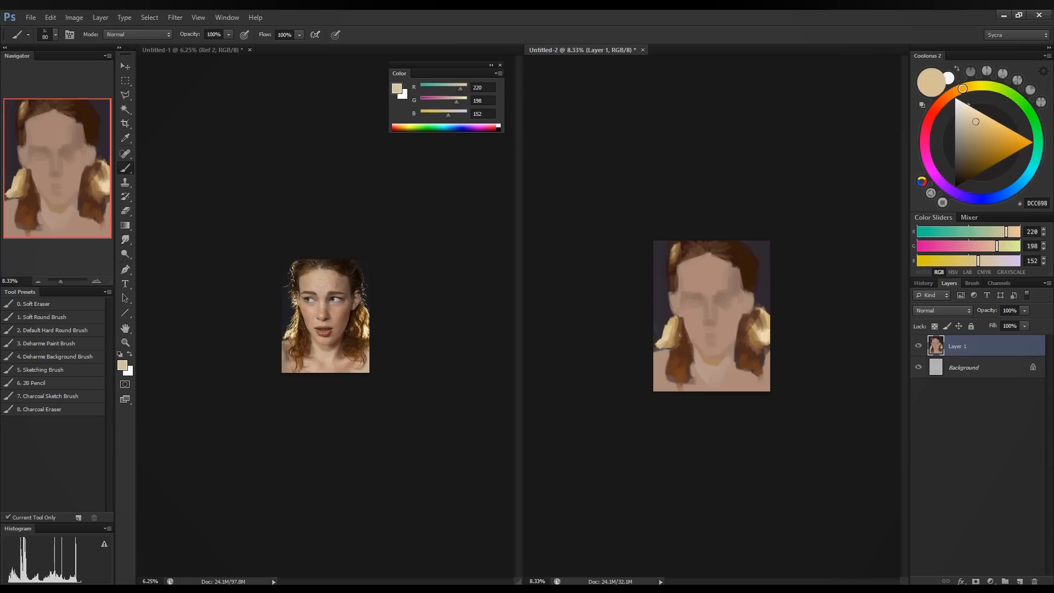
pyautogui.moveTo(669, 301)
pyautogui.mouseDown()
pyautogui.moveTo(672, 316)
pyautogui.moveTo(670, 304)
pyautogui.mouseUp()
pyautogui.keyDown('alt'); pyautogui.click(681, 276); pyautogui.keyUp('alt')
# Break up the golden left lock with the sampled background colour and the golden right lock with a sampled brown.
pyautogui.keyDown('alt'); pyautogui.click(667, 310); pyautogui.keyUp('alt')
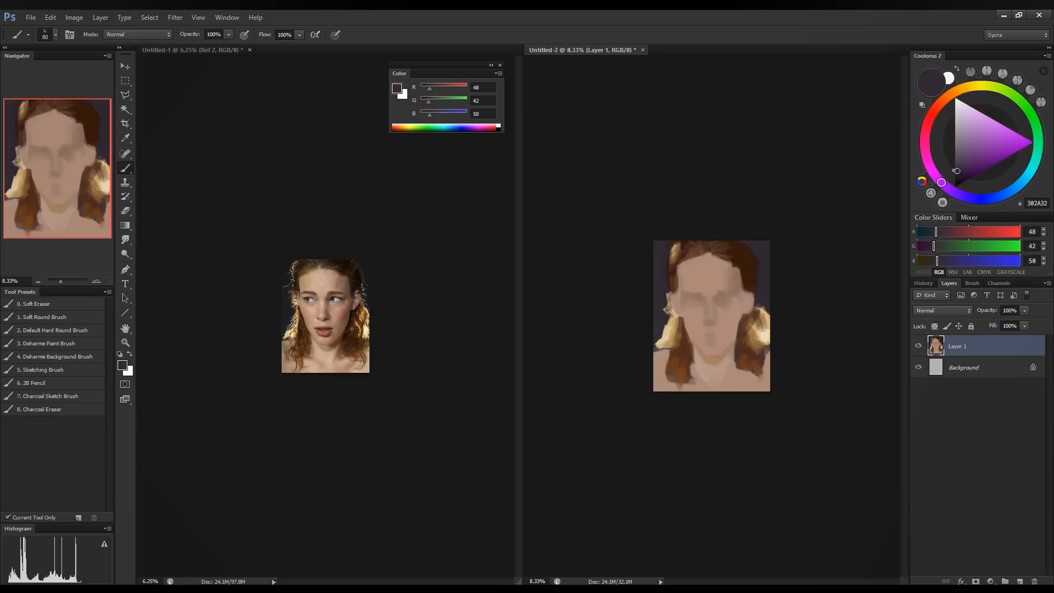
pyautogui.moveTo(672, 318); pyautogui.dragTo(663, 341)
pyautogui.keyDown('alt'); pyautogui.click(755, 322); pyautogui.keyUp('alt')
pyautogui.moveTo(758, 321); pyautogui.dragTo(766, 337)
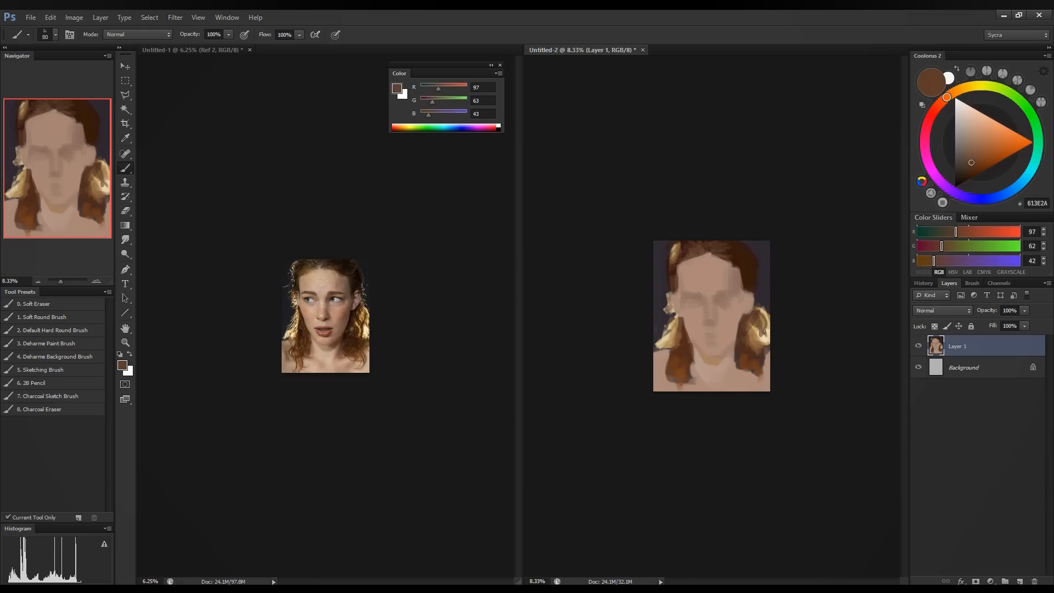
# Sample tan tones from the right lock, adjust the red value and paint lighter strands near its top.
pyautogui.keyDown('alt'); pyautogui.click(760, 325); pyautogui.keyUp('alt')
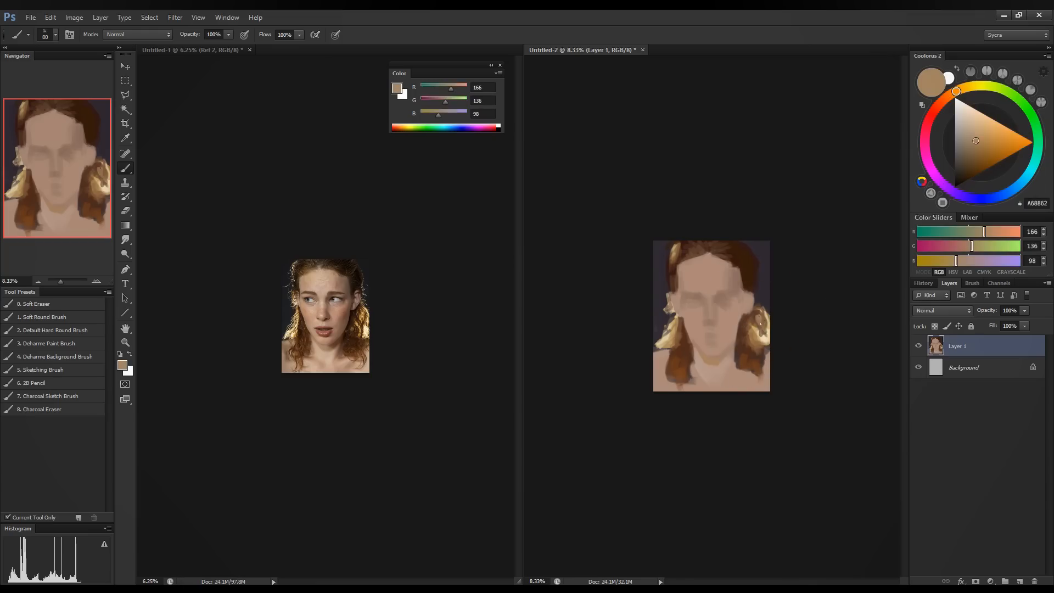
pyautogui.keyDown('alt'); pyautogui.click(757, 319); pyautogui.keyUp('alt')
pyautogui.moveTo(988, 235); pyautogui.dragTo(989, 235)
pyautogui.moveTo(760, 322); pyautogui.dragTo(754, 320)
# Sample the right lock's dark brown, mix it to R 76, G 40, B 25 and paint the lock's inner shadow beside the jaw.
pyautogui.keyDown('alt'); pyautogui.click(749, 273); pyautogui.keyUp('alt')
pyautogui.keyDown('alt'); pyautogui.click(751, 323); pyautogui.keyUp('alt')
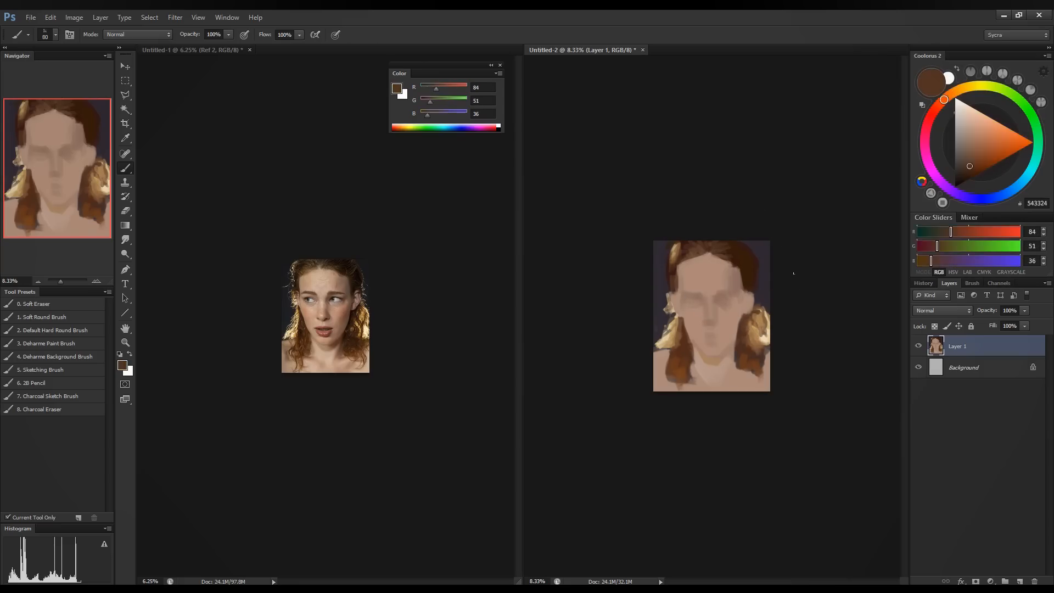
pyautogui.click(927, 263)
pyautogui.click(932, 246)
pyautogui.click(945, 234)
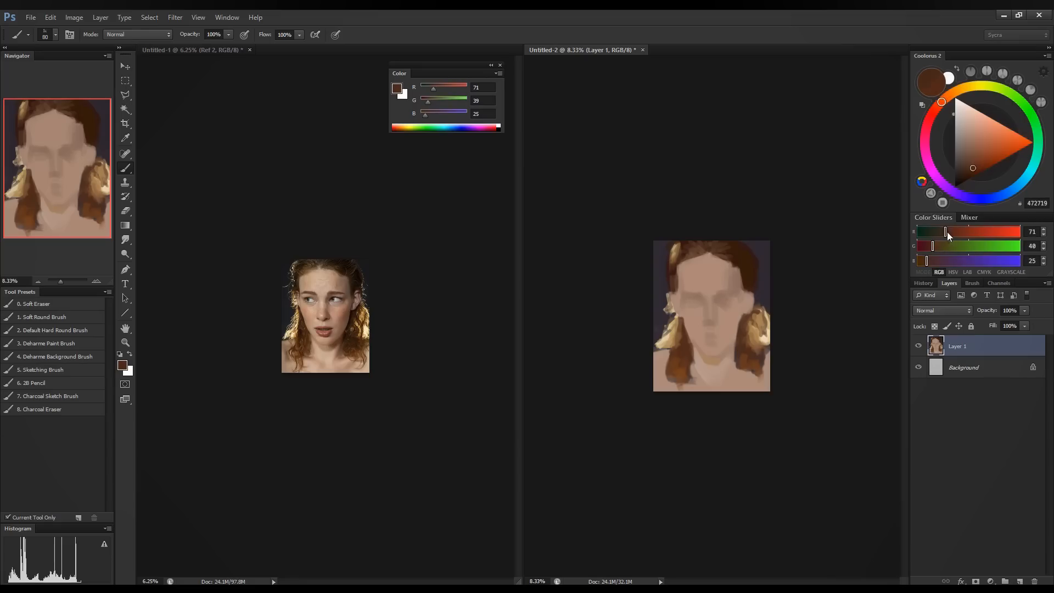
pyautogui.moveTo(946, 233); pyautogui.dragTo(947, 234)
pyautogui.moveTo(745, 327); pyautogui.dragTo(750, 339)
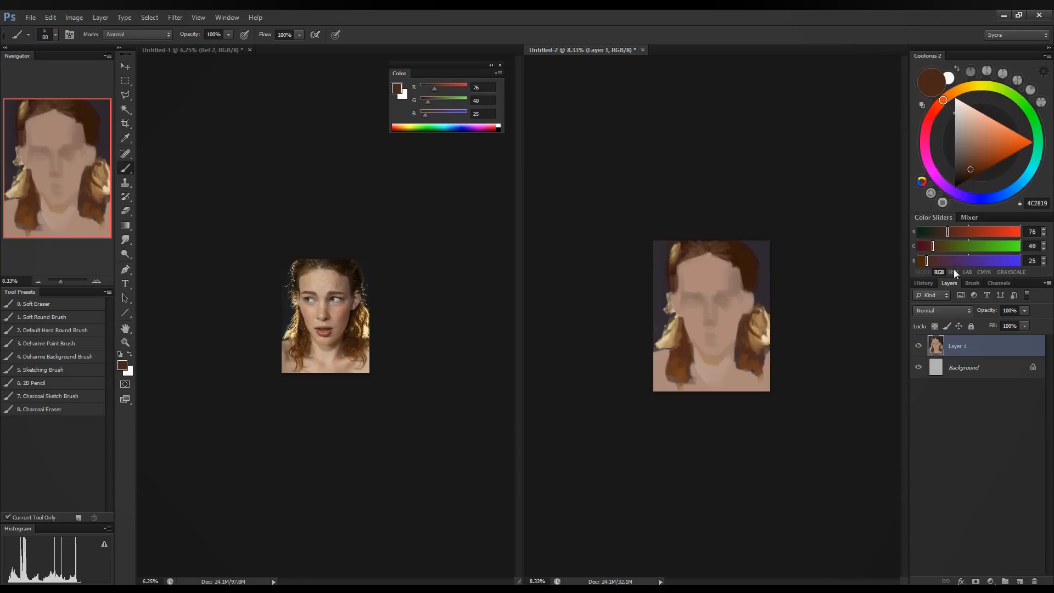
# Paint deeper shadows in both locks with R 63, G 24, B 14 and refine the left lock's edges with sampled background and skin tones.
pyautogui.click(922, 261)
pyautogui.click(925, 246)
pyautogui.click(941, 233)
pyautogui.moveTo(743, 329)
pyautogui.mouseDown()
pyautogui.moveTo(748, 355)
pyautogui.moveTo(749, 314)
pyautogui.moveTo(758, 352)
pyautogui.moveTo(748, 324)
pyautogui.moveTo(747, 361)
pyautogui.moveTo(762, 312)
pyautogui.mouseUp()
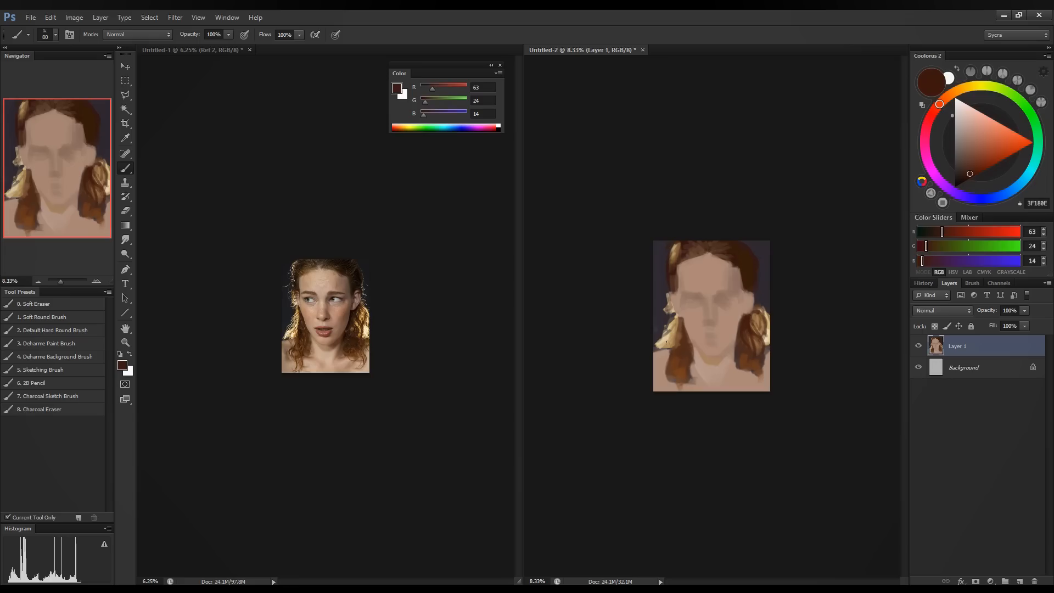
pyautogui.moveTo(679, 323)
pyautogui.mouseDown()
pyautogui.moveTo(677, 347)
pyautogui.moveTo(665, 346)
pyautogui.mouseUp()
pyautogui.moveTo(664, 346)
pyautogui.mouseDown()
pyautogui.moveTo(675, 331)
pyautogui.moveTo(664, 346)
pyautogui.mouseUp()
pyautogui.keyDown('alt'); pyautogui.click(658, 323); pyautogui.keyUp('alt')
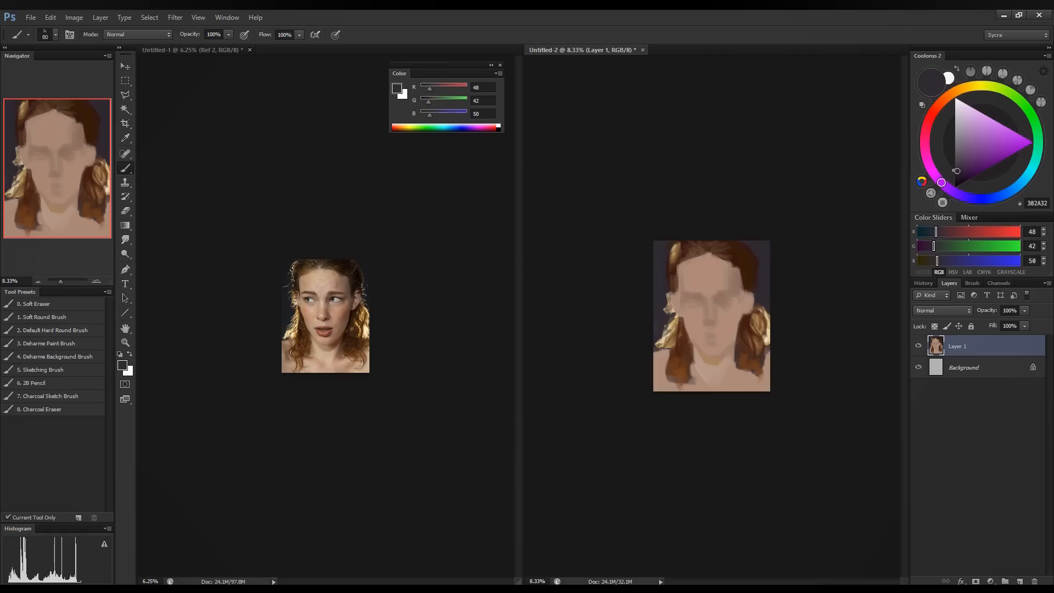
pyautogui.keyDown('alt'); pyautogui.click(662, 357); pyautogui.keyUp('alt')
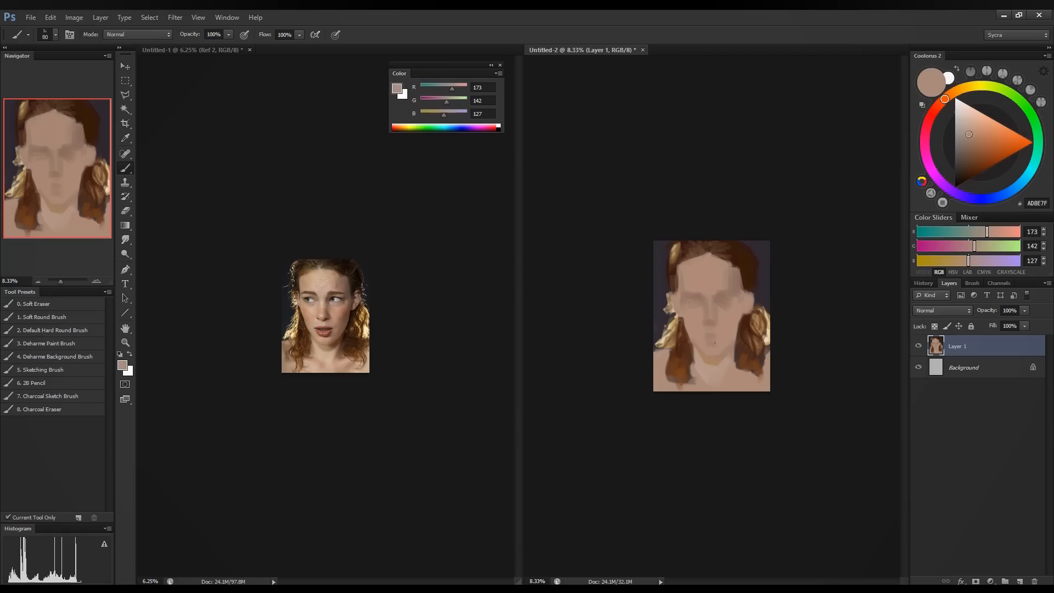
# Lighten the centre of the forehead with a sampled skin tone mixed to R 184, G 160, B 140, using a 300 px brush.
pyautogui.keyDown('alt'); pyautogui.click(707, 371); pyautogui.keyUp('alt')
pyautogui.keyDown('alt'); pyautogui.click(713, 275); pyautogui.keyUp('alt')
pyautogui.moveTo(993, 236); pyautogui.dragTo(972, 261)
pyautogui.moveTo(703, 264)
pyautogui.mouseDown()
pyautogui.moveTo(706, 279)
pyautogui.moveTo(698, 275)
pyautogui.mouseUp()
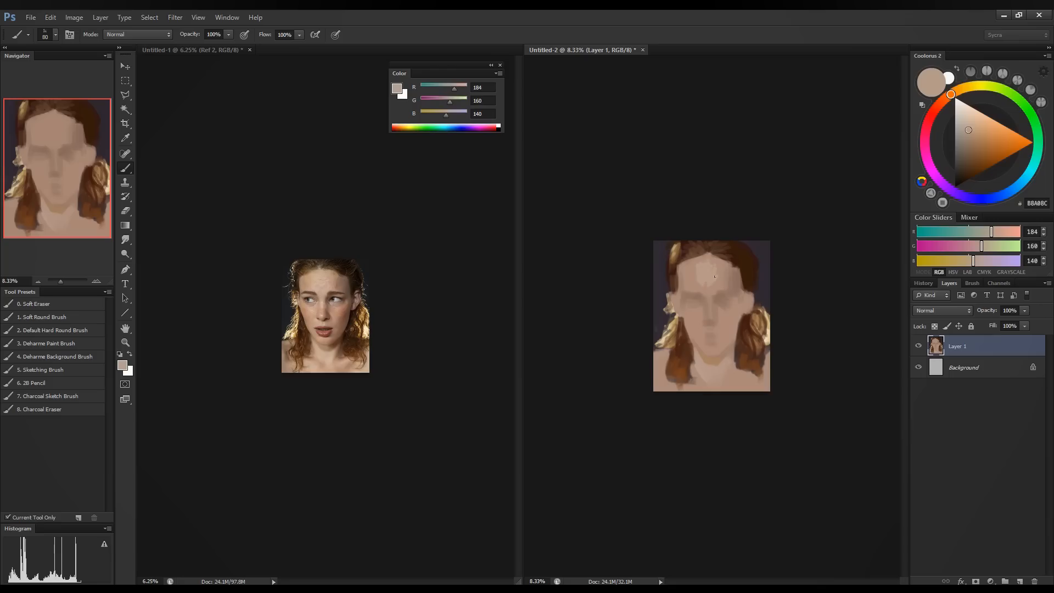
pyautogui.press(']')
pyautogui.press(']')
pyautogui.press(']')
pyautogui.press(']')
pyautogui.press(']')
pyautogui.press(']')
pyautogui.press(']')
pyautogui.moveTo(702, 277); pyautogui.dragTo(696, 265)
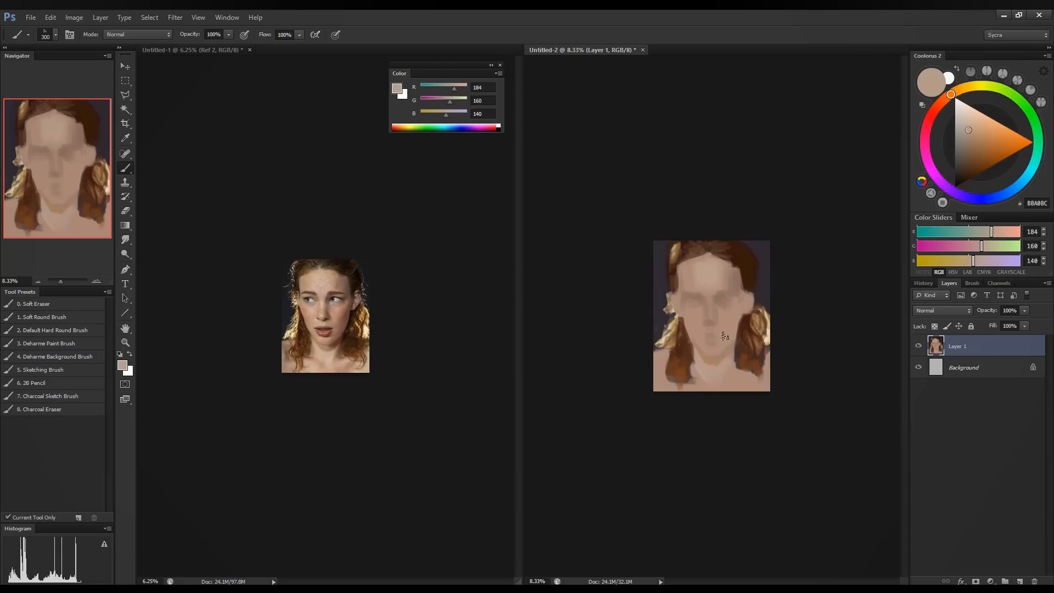
# With a 125 px brush, highlight the nose and shade the right temple and cheek down to the jaw with sampled tones.
pyautogui.press('[')
pyautogui.press('[')
pyautogui.keyDown('alt'); pyautogui.click(744, 300); pyautogui.keyUp('alt')
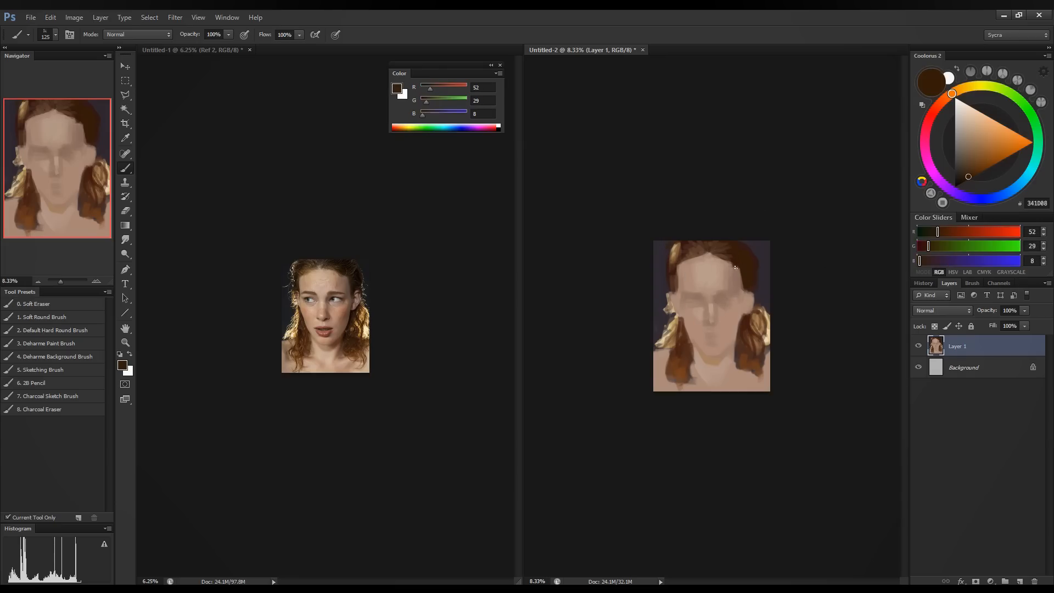
pyautogui.keyDown('alt'); pyautogui.click(730, 273); pyautogui.keyUp('alt')
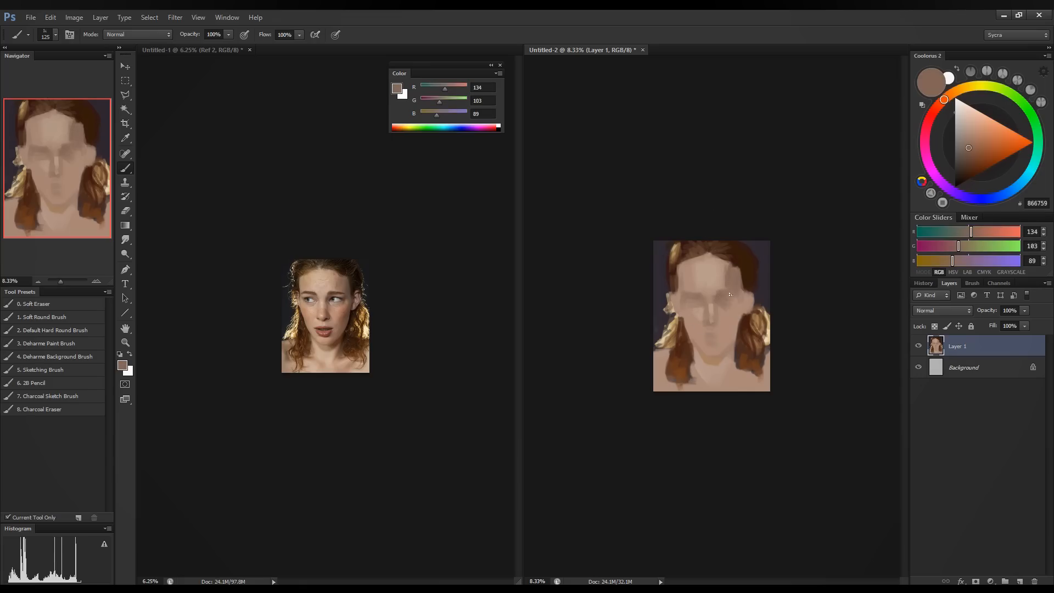
pyautogui.moveTo(735, 303)
pyautogui.mouseDown()
pyautogui.moveTo(741, 295)
pyautogui.moveTo(728, 344)
pyautogui.mouseUp()
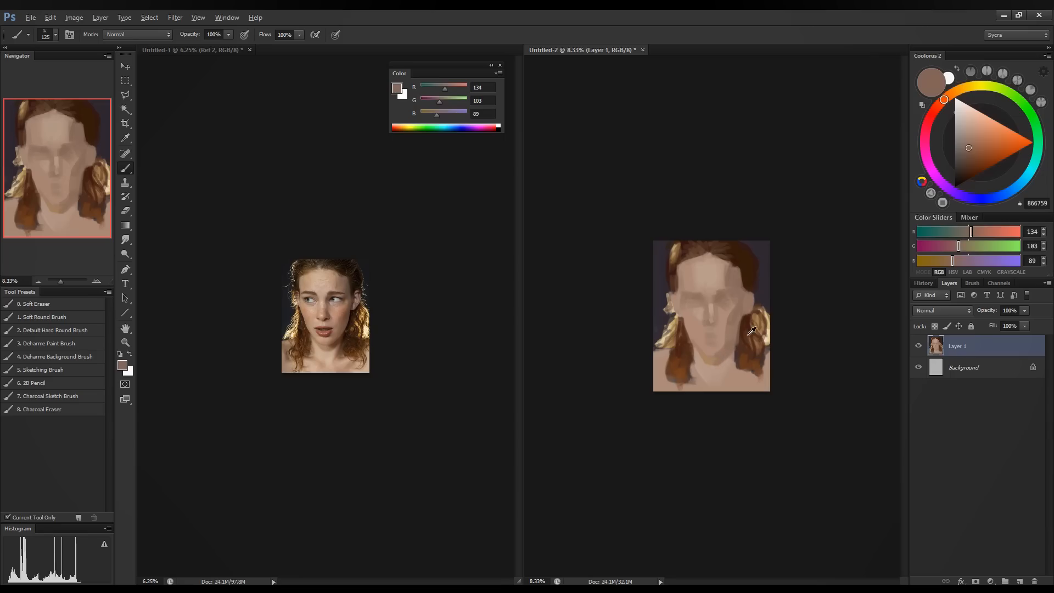
# Mix a reddish brown of R 101, G 48, B 33 from sampled tones and paint the shadow under the jaw's right side.
pyautogui.keyDown('alt'); pyautogui.click(743, 337); pyautogui.keyUp('alt')
pyautogui.click(729, 354)
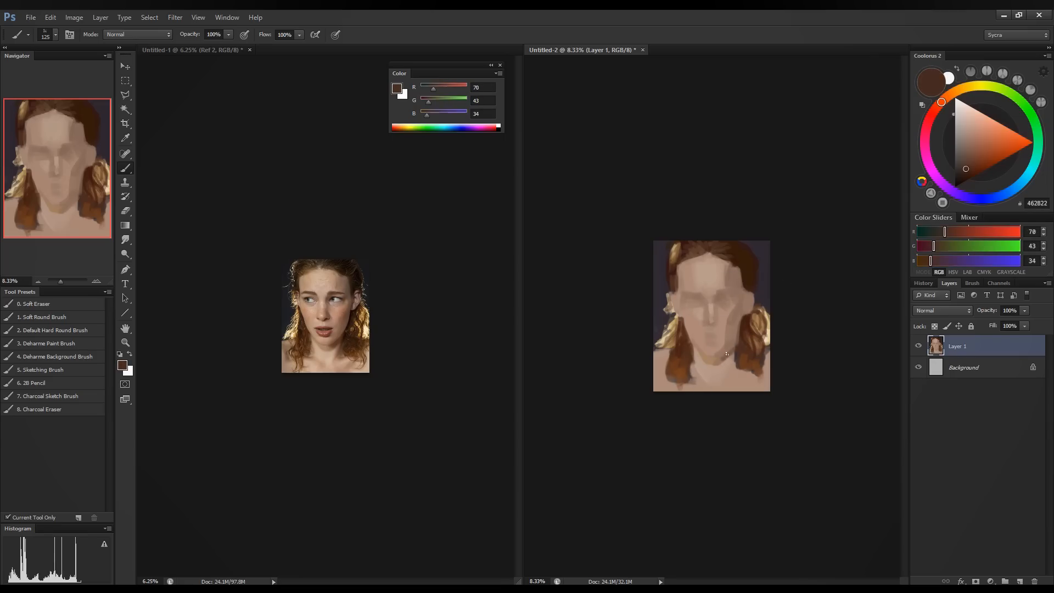
pyautogui.keyDown('alt'); pyautogui.click(729, 351); pyautogui.keyUp('alt')
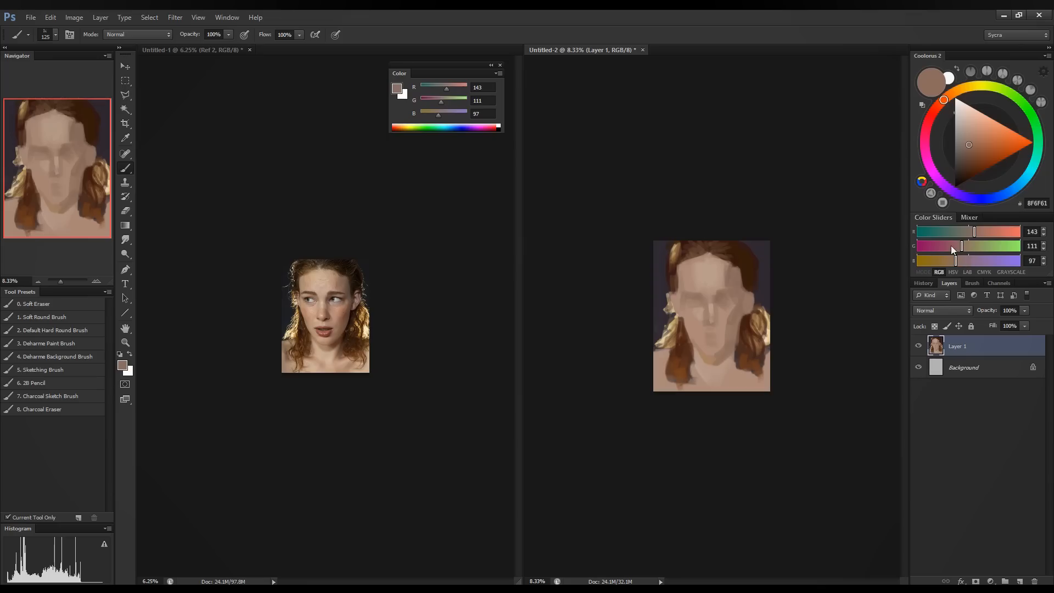
pyautogui.moveTo(952, 261)
pyautogui.mouseDown()
pyautogui.moveTo(942, 261)
pyautogui.moveTo(969, 234)
pyautogui.moveTo(930, 265)
pyautogui.moveTo(973, 234)
pyautogui.moveTo(945, 243)
pyautogui.mouseUp()
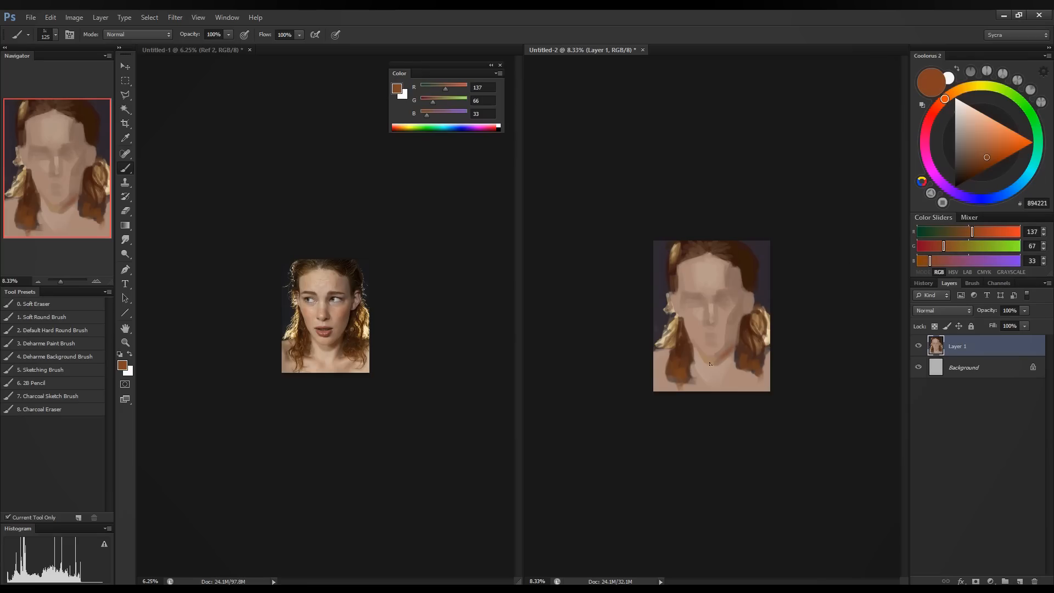
pyautogui.click(959, 233)
pyautogui.click(937, 245)
pyautogui.moveTo(728, 352); pyautogui.dragTo(720, 359)
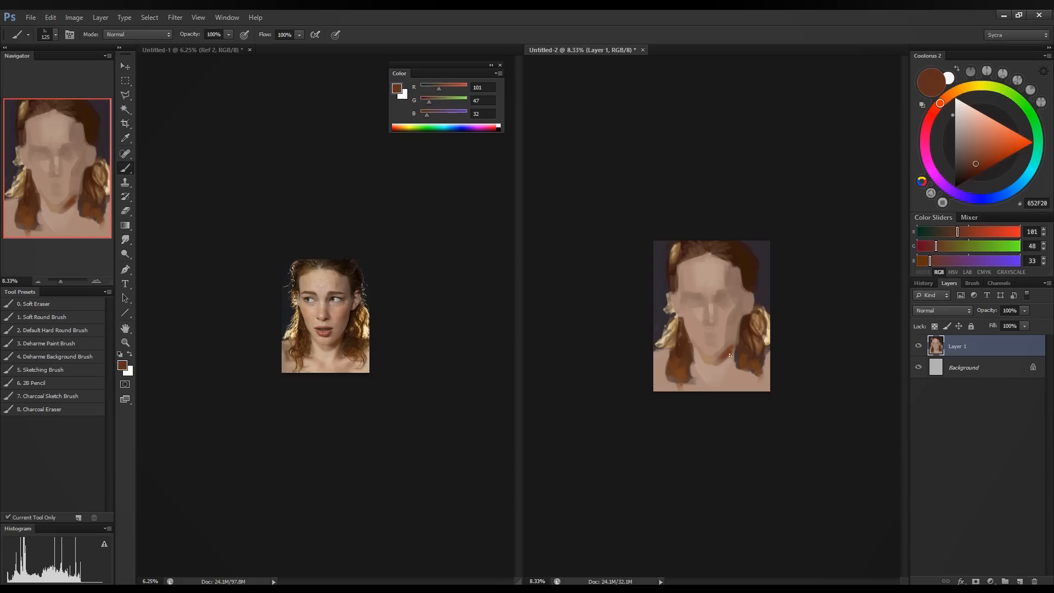
# Blend the reddish neck shadow into the chin and right lock using tones sampled around its edges.
pyautogui.keyDown('alt'); pyautogui.click(712, 359); pyautogui.keyUp('alt')
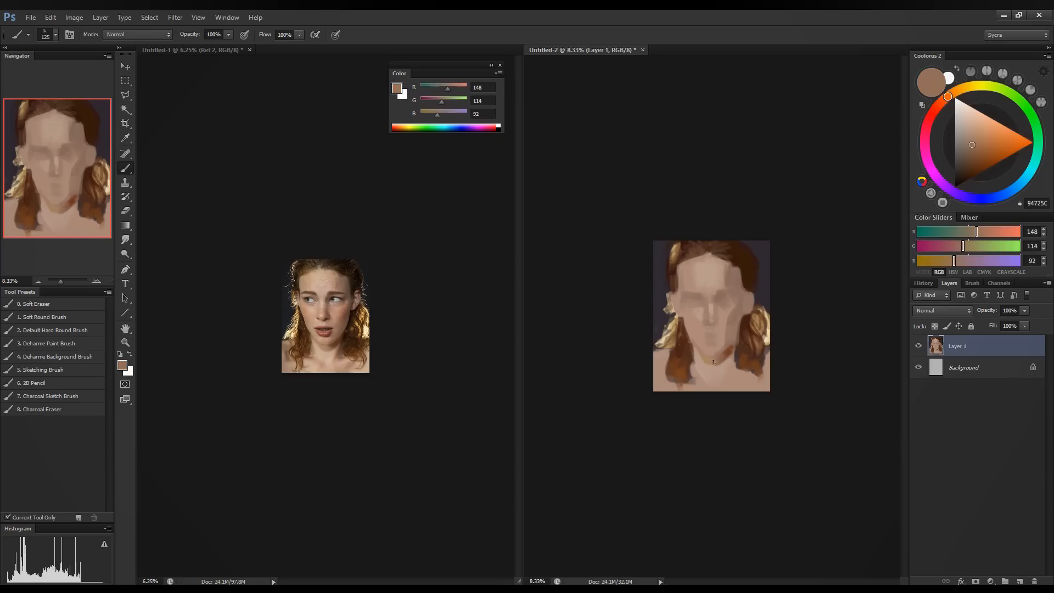
pyautogui.keyDown('alt'); pyautogui.click(728, 352); pyautogui.keyUp('alt')
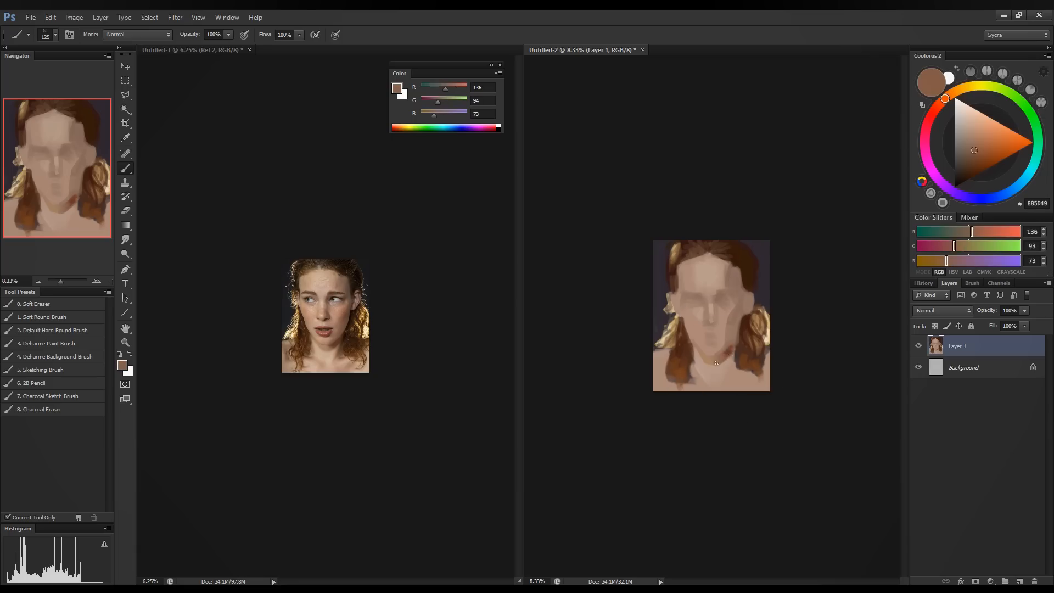
pyautogui.keyDown('alt'); pyautogui.click(732, 348); pyautogui.keyUp('alt')
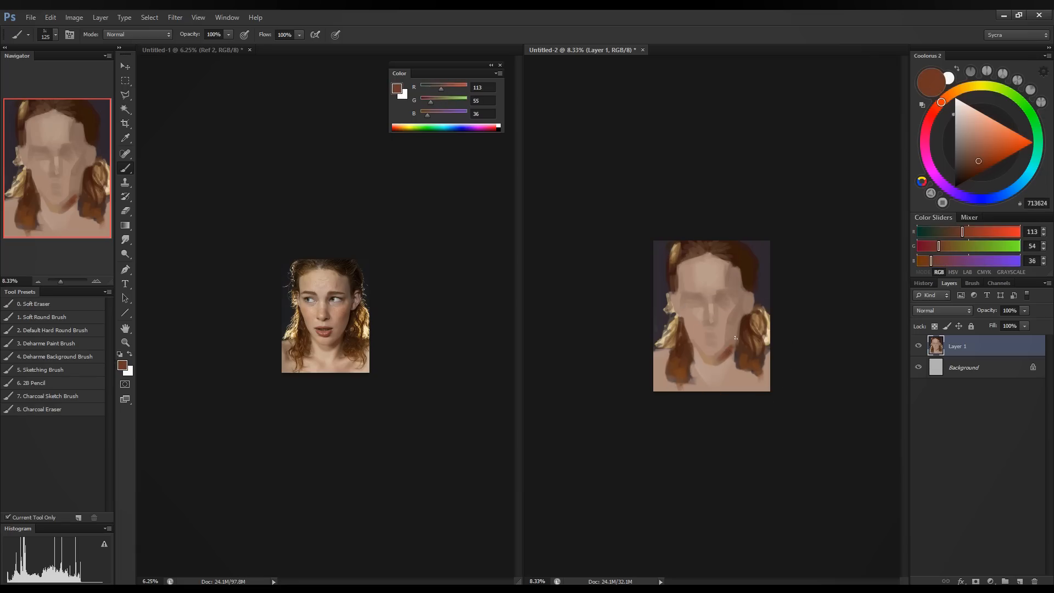
pyautogui.keyDown('alt'); pyautogui.click(731, 353); pyautogui.keyUp('alt')
pyautogui.keyDown('alt'); pyautogui.click(737, 345); pyautogui.keyUp('alt')
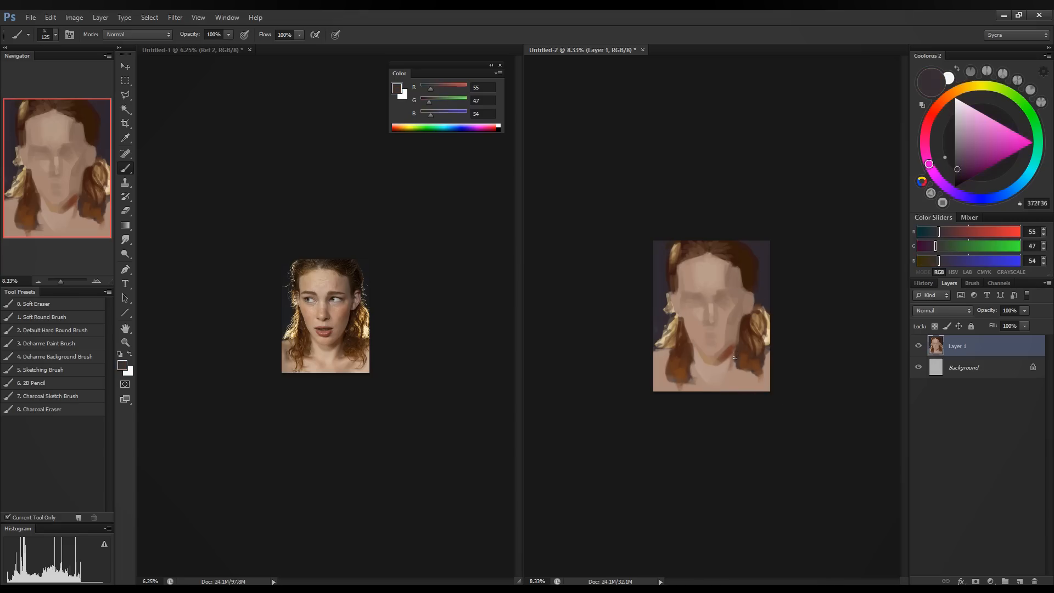
pyautogui.keyDown('alt'); pyautogui.click(734, 352); pyautogui.keyUp('alt')
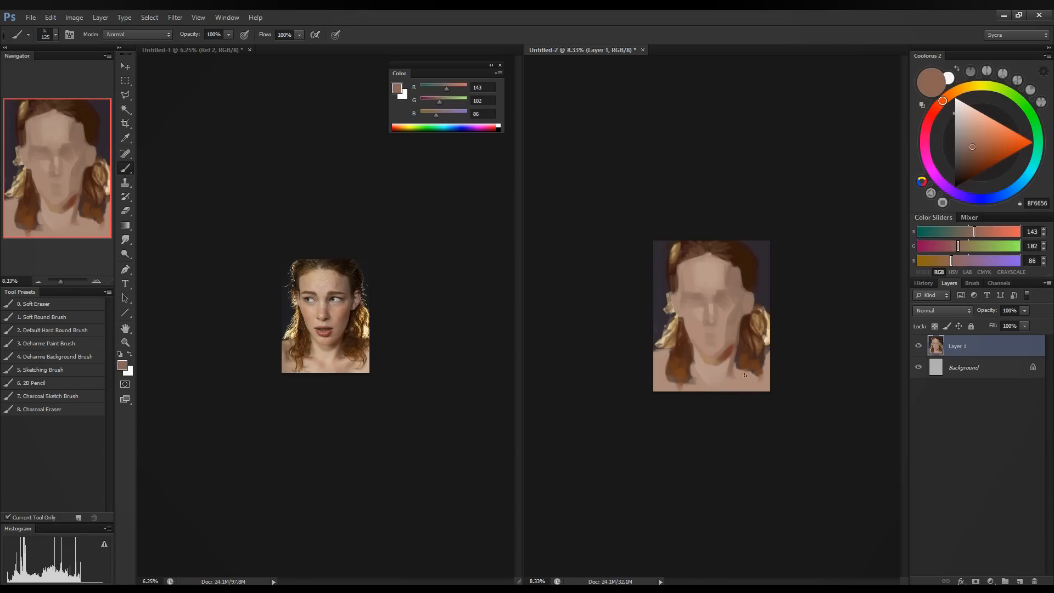
# Paint the collarbone shadows in brown and touch up the neck with a sampled skin tone mixed to R 180, G 160, B 136.
pyautogui.moveTo(733, 373)
pyautogui.mouseDown()
pyautogui.moveTo(744, 371)
pyautogui.moveTo(702, 383)
pyautogui.mouseUp()
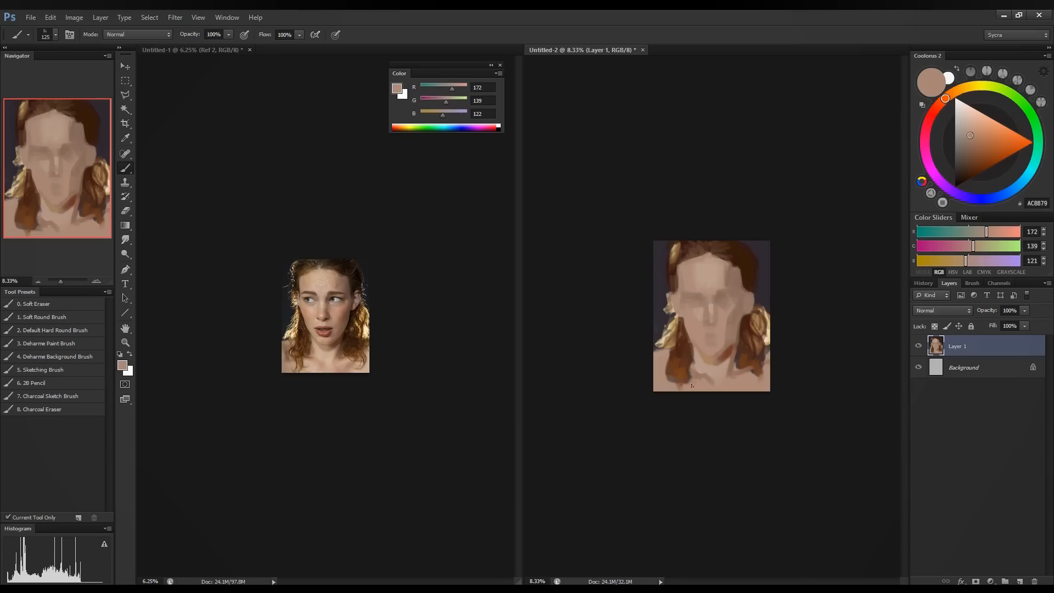
pyautogui.keyDown('alt'); pyautogui.click(719, 360); pyautogui.keyUp('alt')
pyautogui.keyDown('alt'); pyautogui.click(713, 356); pyautogui.keyUp('alt')
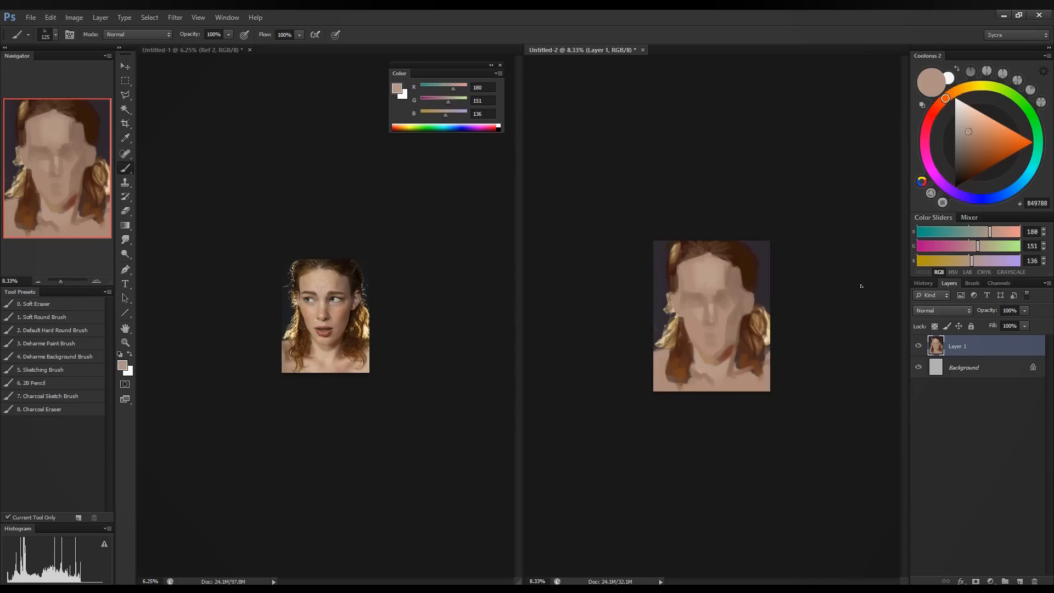
pyautogui.moveTo(979, 248); pyautogui.dragTo(982, 248)
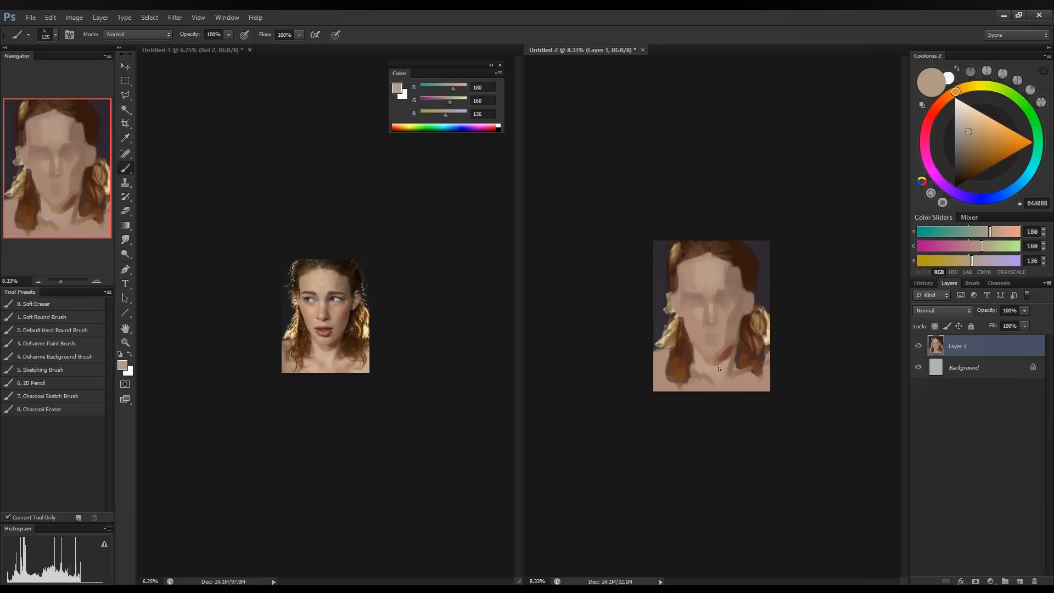
# Warm the left side of the forehead and the left cheek with a sampled skin tone mixed to R 178, G 144, B 114.
pyautogui.keyDown('alt'); pyautogui.click(690, 269); pyautogui.keyUp('alt')
pyautogui.keyDown('alt'); pyautogui.click(690, 278); pyautogui.keyUp('alt')
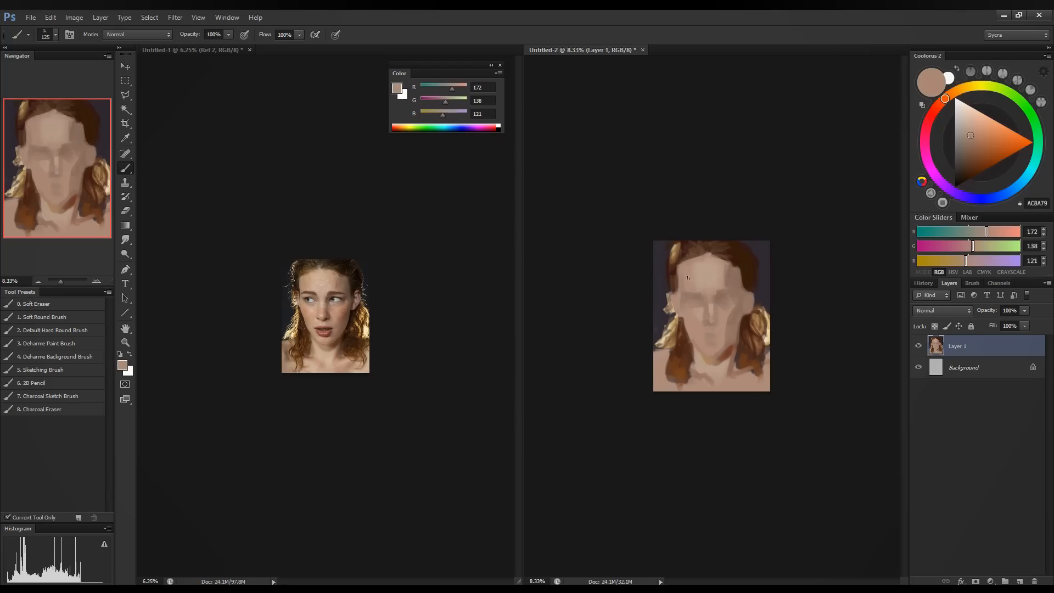
pyautogui.moveTo(964, 263); pyautogui.dragTo(988, 235)
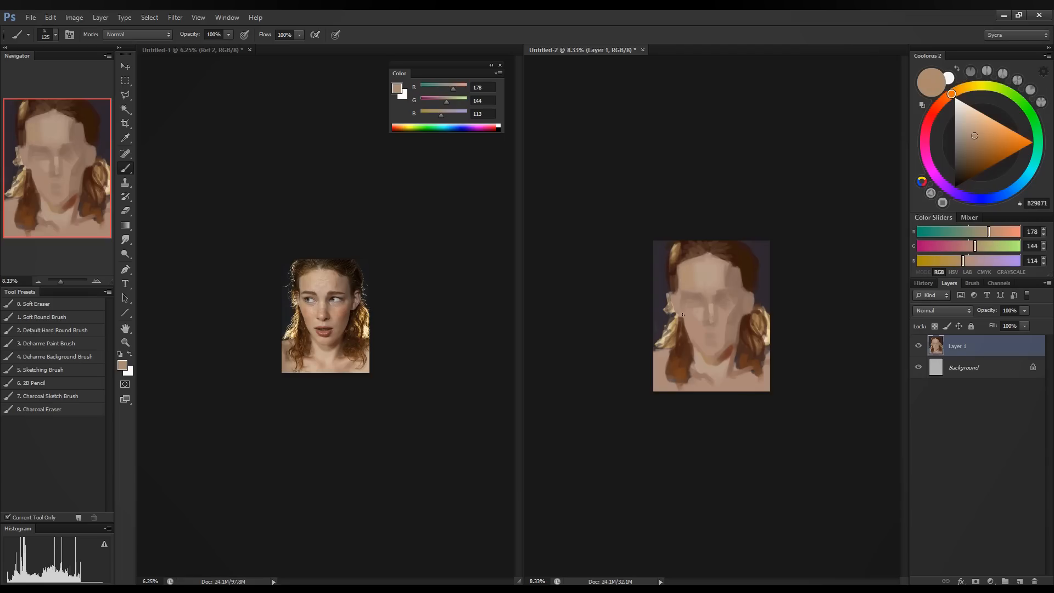
pyautogui.moveTo(679, 291); pyautogui.dragTo(683, 306)
pyautogui.keyDown('alt'); pyautogui.click(699, 313); pyautogui.keyUp('alt')
# Magnify both the portrait study and the Ref 2 photo to 12.5% for comparison.
pyautogui.hotkey('ctrl', '+')
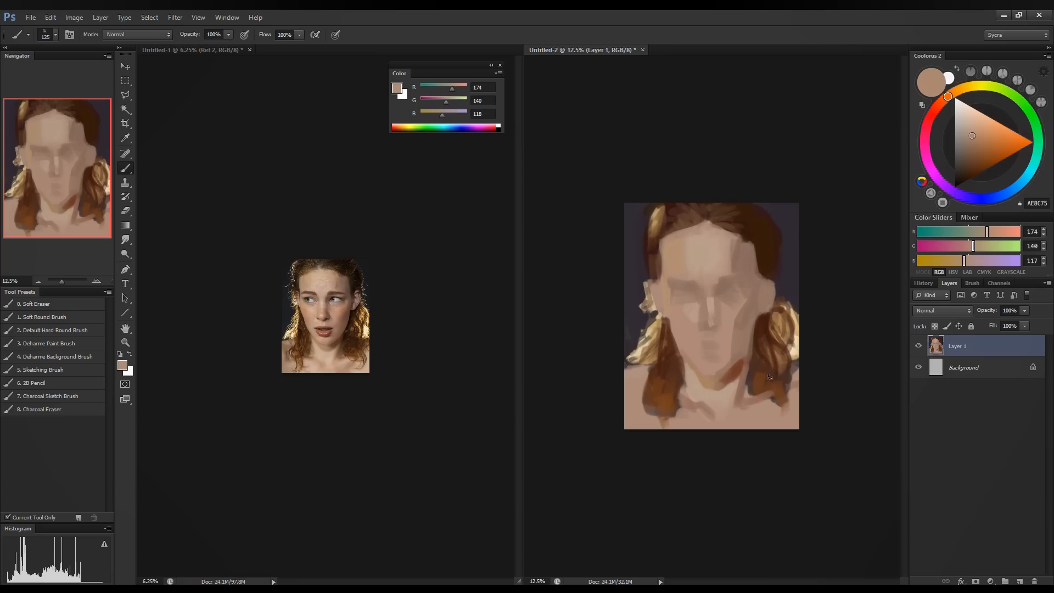
pyautogui.click(426, 327)
pyautogui.hotkey('ctrl', '+')
pyautogui.hotkey('ctrl', '+')
pyautogui.hotkey('ctrl', '+')
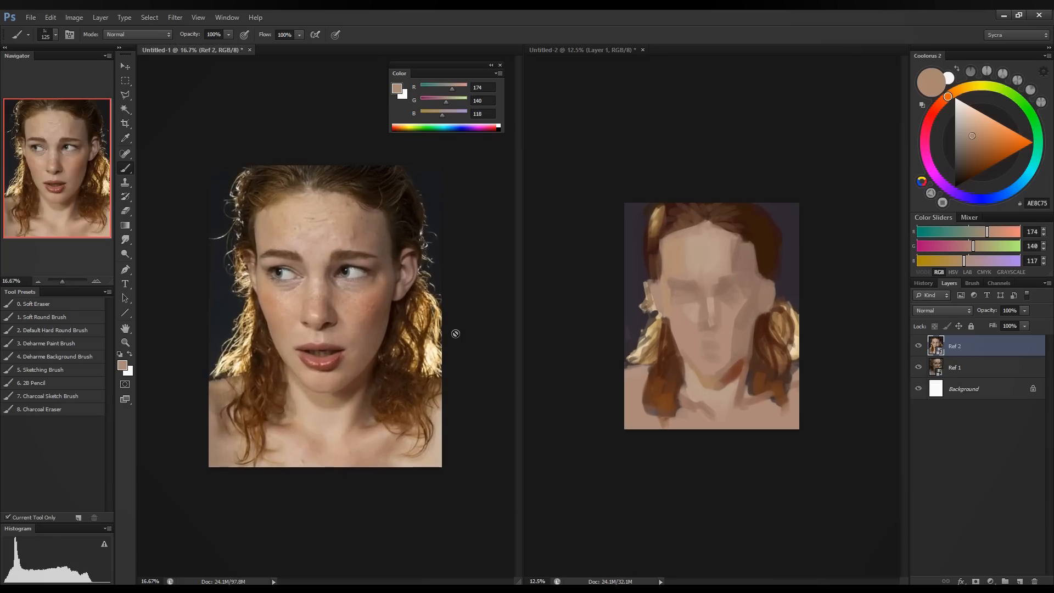
pyautogui.click(466, 372)
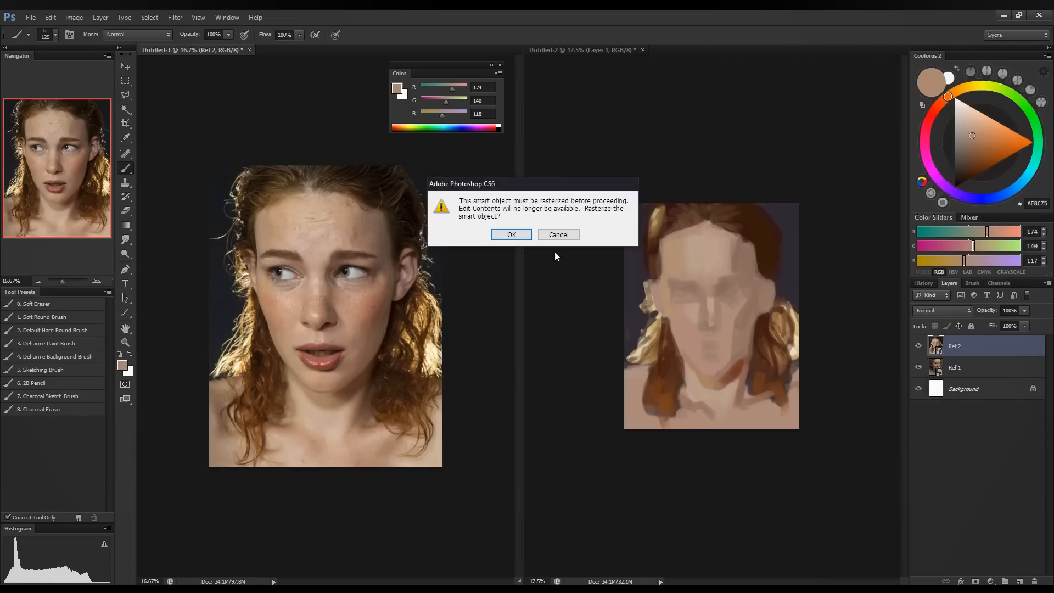
pyautogui.click(522, 229)
pyautogui.hotkey('ctrl', '-')
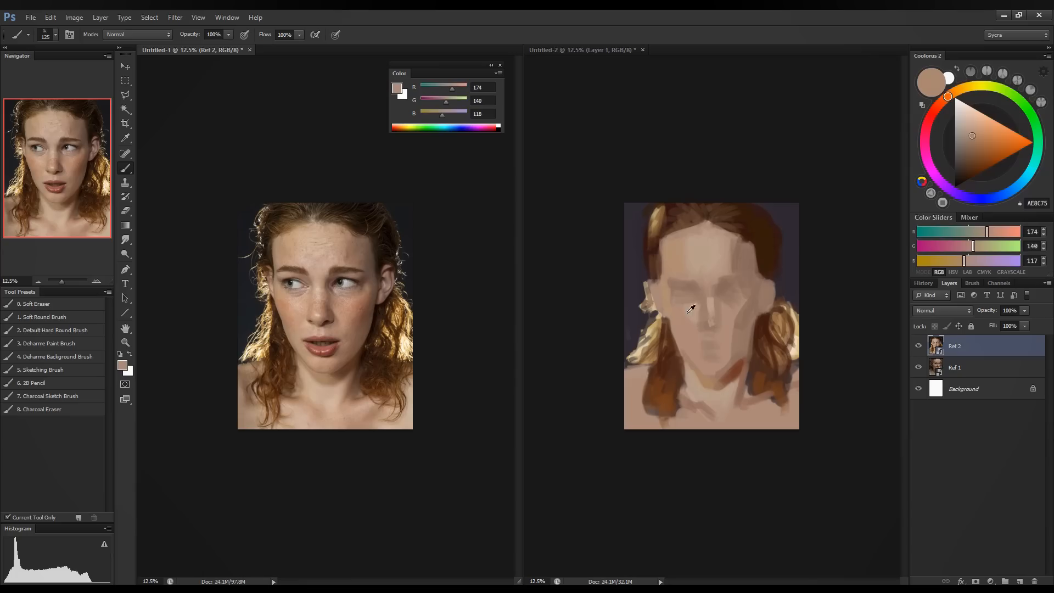
# Mix a peach tone of R 188, G 129, B 102 and paint the blush on the study's left cheek.
pyautogui.click(990, 235)
pyautogui.click(970, 247)
pyautogui.click(958, 262)
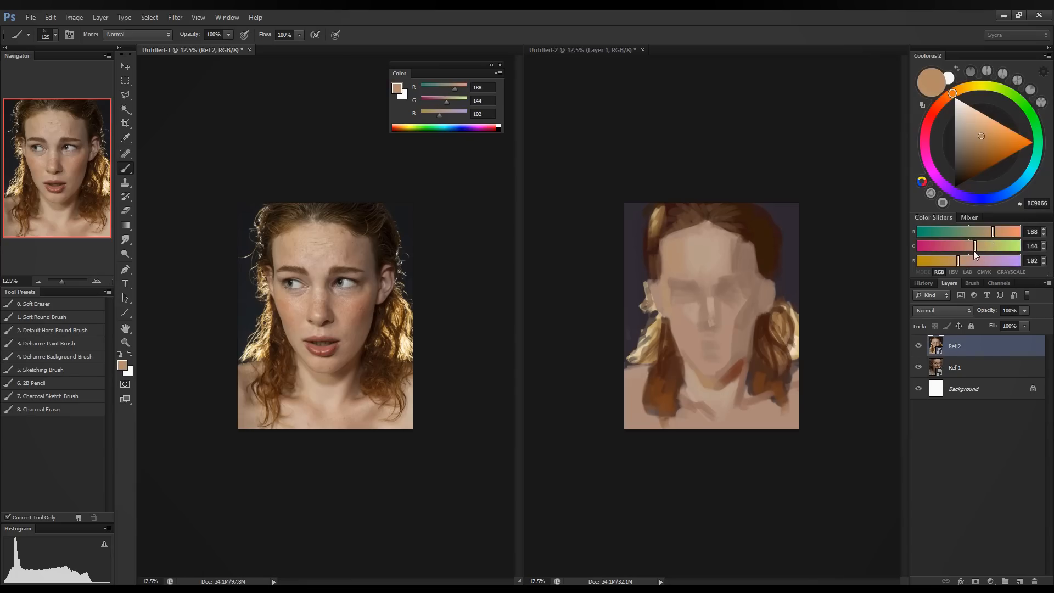
pyautogui.click(970, 249)
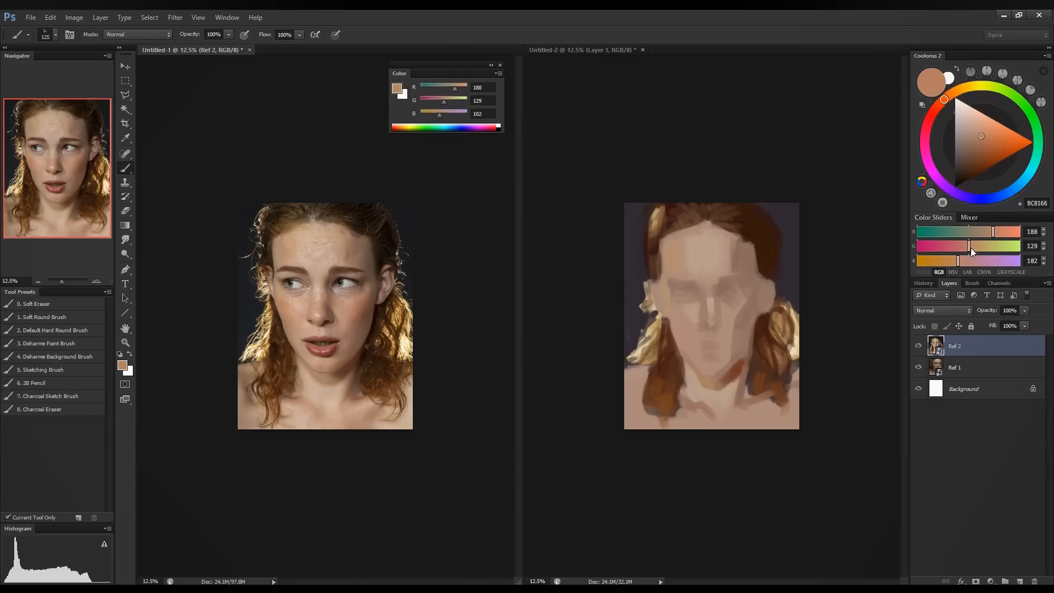
pyautogui.click(679, 328)
pyautogui.moveTo(679, 307); pyautogui.dragTo(685, 325)
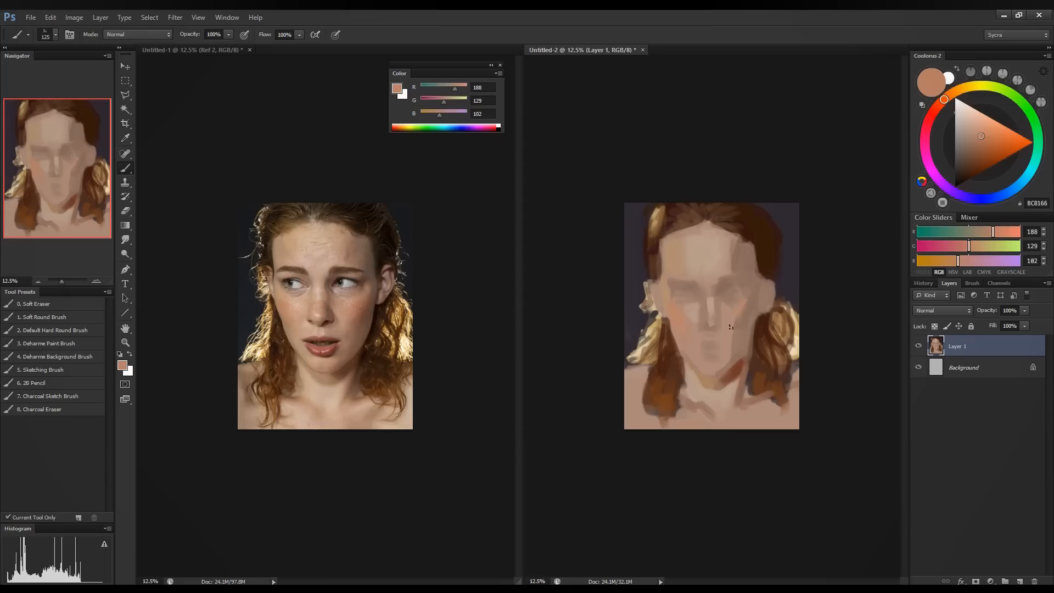
# Paint the right cheek's blush with R 178, G 120, B 93 and R 164, G 101, B 74, sampling the cheek to blend it.
pyautogui.moveTo(956, 262); pyautogui.dragTo(983, 230)
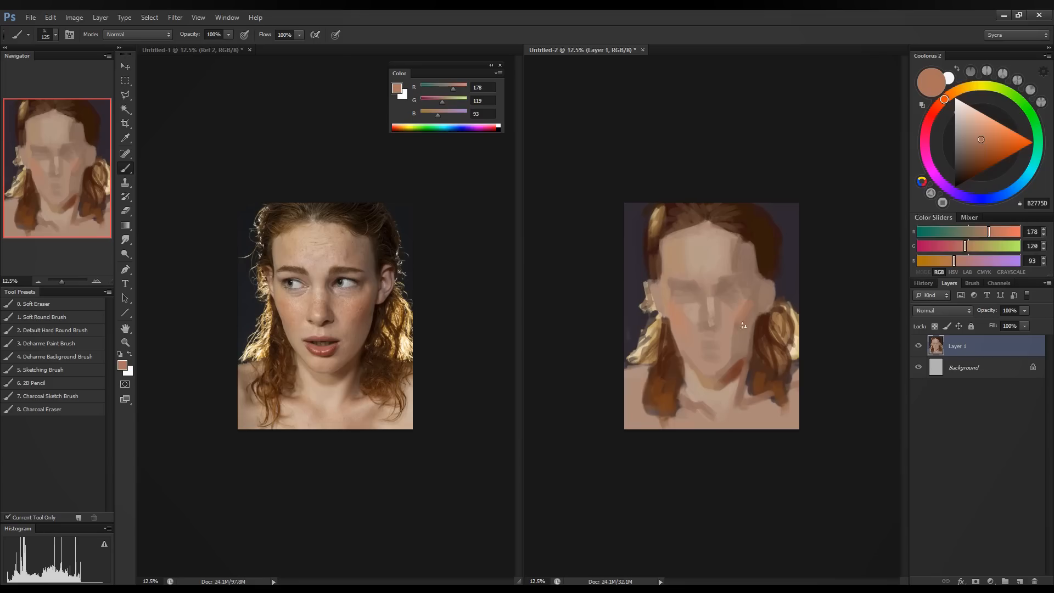
pyautogui.moveTo(951, 263); pyautogui.dragTo(946, 262)
pyautogui.moveTo(964, 248); pyautogui.dragTo(957, 248)
pyautogui.moveTo(988, 232); pyautogui.dragTo(982, 232)
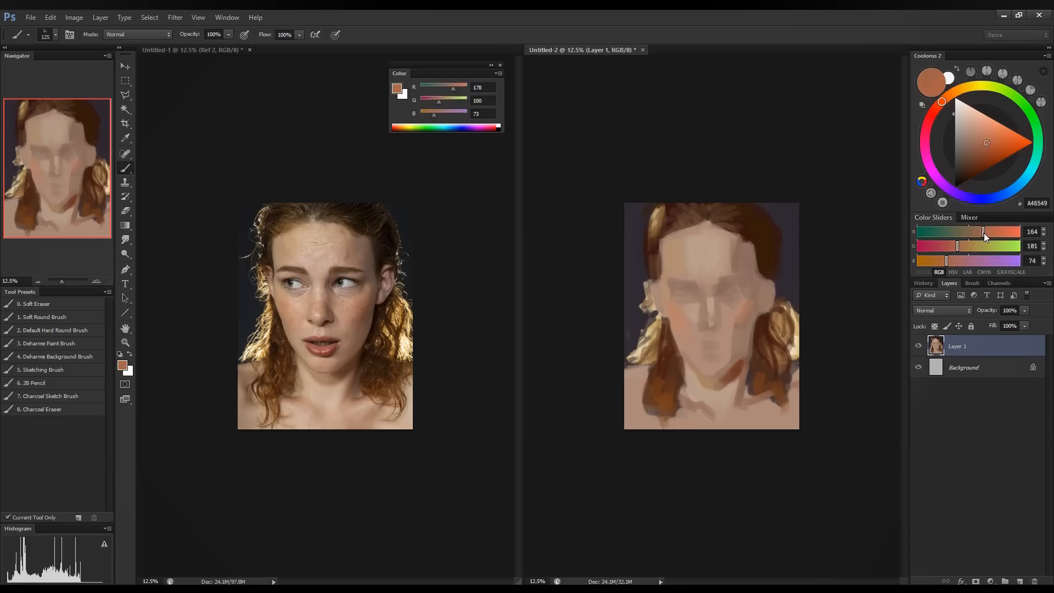
pyautogui.keyDown('alt'); pyautogui.click(744, 304); pyautogui.keyUp('alt')
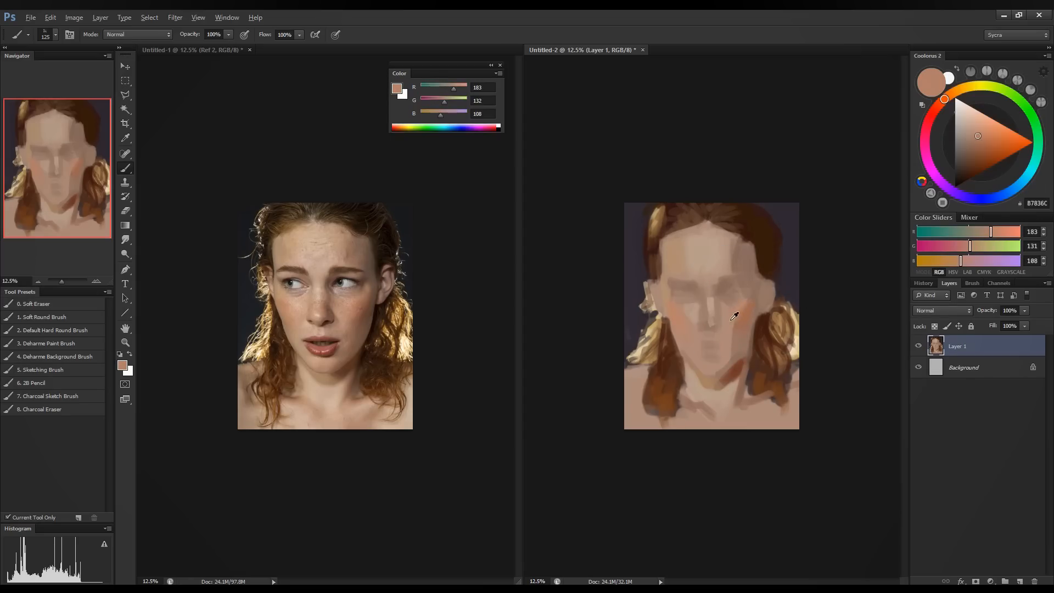
# Shade the area below the mouth and along the chin of the study with a sampled skin tone of R 150, G 117, B 101.
pyautogui.keyDown('alt'); pyautogui.click(748, 319); pyautogui.keyUp('alt')
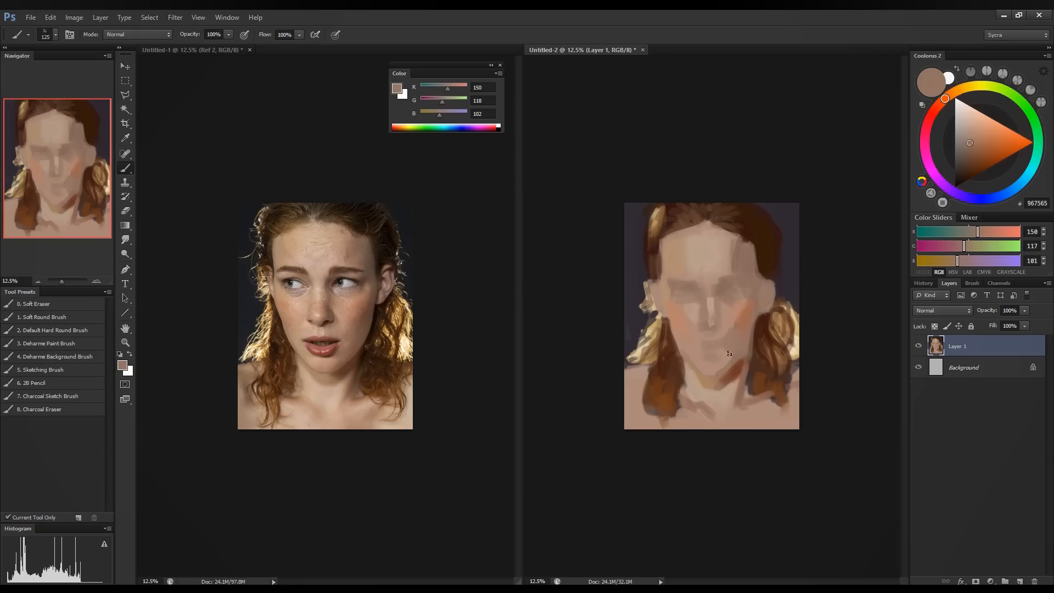
pyautogui.moveTo(725, 357); pyautogui.dragTo(723, 365)
# Deepen the study's right eye socket with a muted brown mixed to R 103, G 80, B 75, using a brush size of 90.
pyautogui.keyDown('alt'); pyautogui.click(727, 279); pyautogui.keyUp('alt')
pyautogui.moveTo(955, 261); pyautogui.dragTo(966, 233)
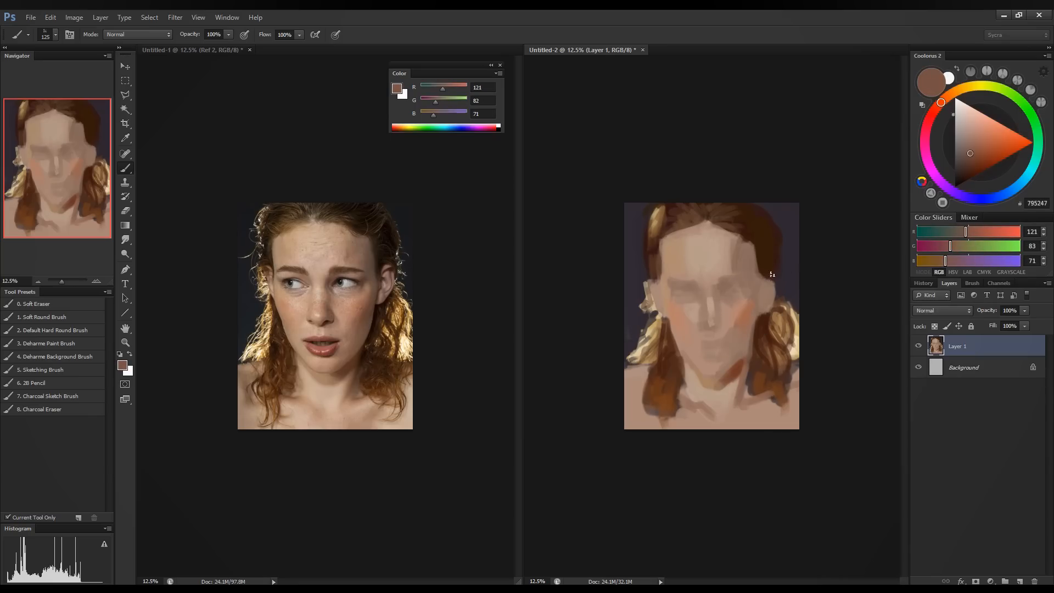
pyautogui.press('[')
pyautogui.click(949, 260)
pyautogui.click(961, 233)
pyautogui.click(952, 245)
pyautogui.click(947, 260)
pyautogui.click(948, 246)
pyautogui.click(959, 233)
pyautogui.click(959, 236)
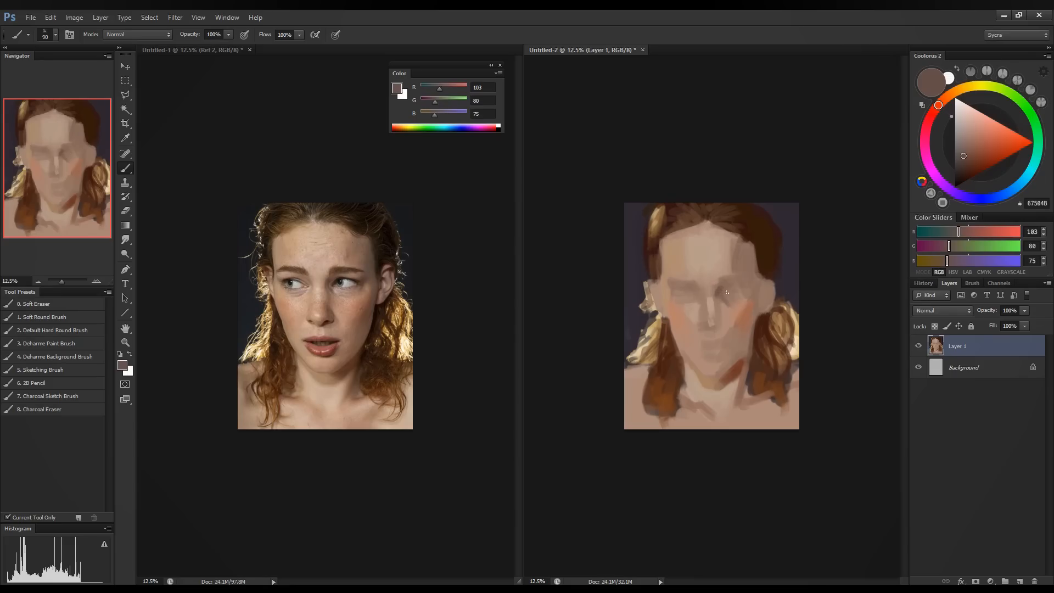
# Paint both eyebrows with a dark brown of R 83, G 56, B 29, mixed from a sampled hair tone.
pyautogui.keyDown('alt'); pyautogui.click(766, 256); pyautogui.keyUp('alt')
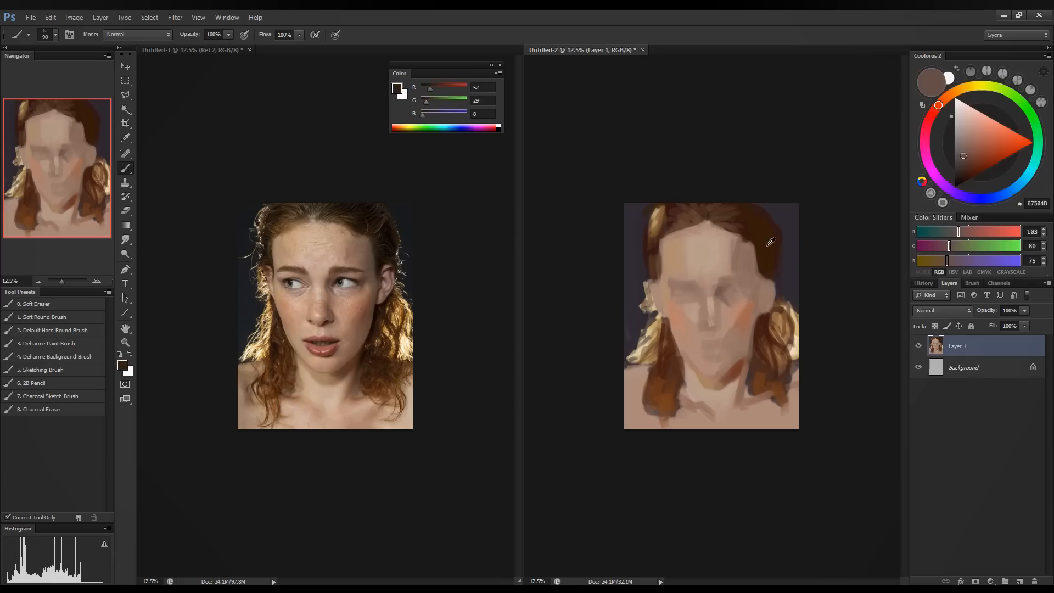
pyautogui.keyDown('alt'); pyautogui.click(673, 222); pyautogui.keyUp('alt')
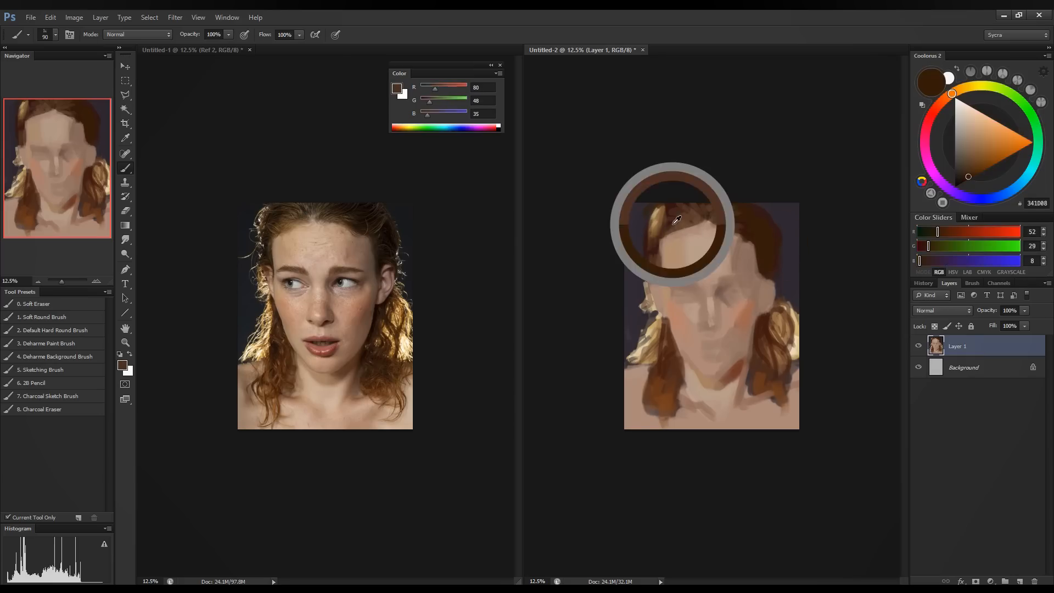
pyautogui.keyDown('alt'); pyautogui.click(668, 385); pyautogui.keyUp('alt')
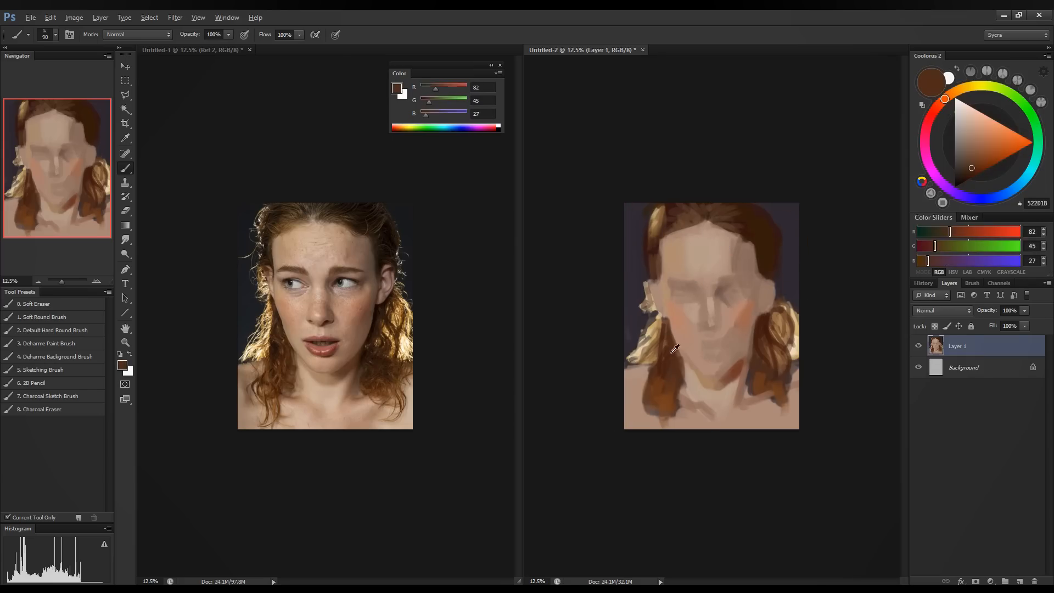
pyautogui.keyDown('alt'); pyautogui.click(676, 379); pyautogui.keyUp('alt')
pyautogui.moveTo(676, 379); pyautogui.dragTo(667, 376)
pyautogui.moveTo(939, 250); pyautogui.dragTo(944, 247)
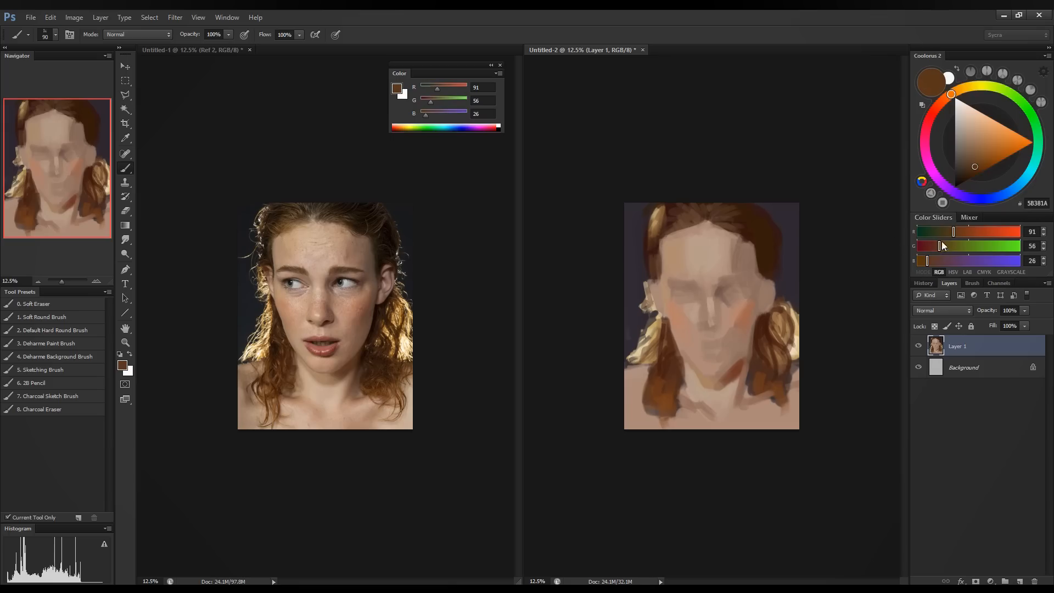
pyautogui.click(928, 261)
pyautogui.click(951, 234)
pyautogui.moveTo(682, 276); pyautogui.dragTo(692, 278)
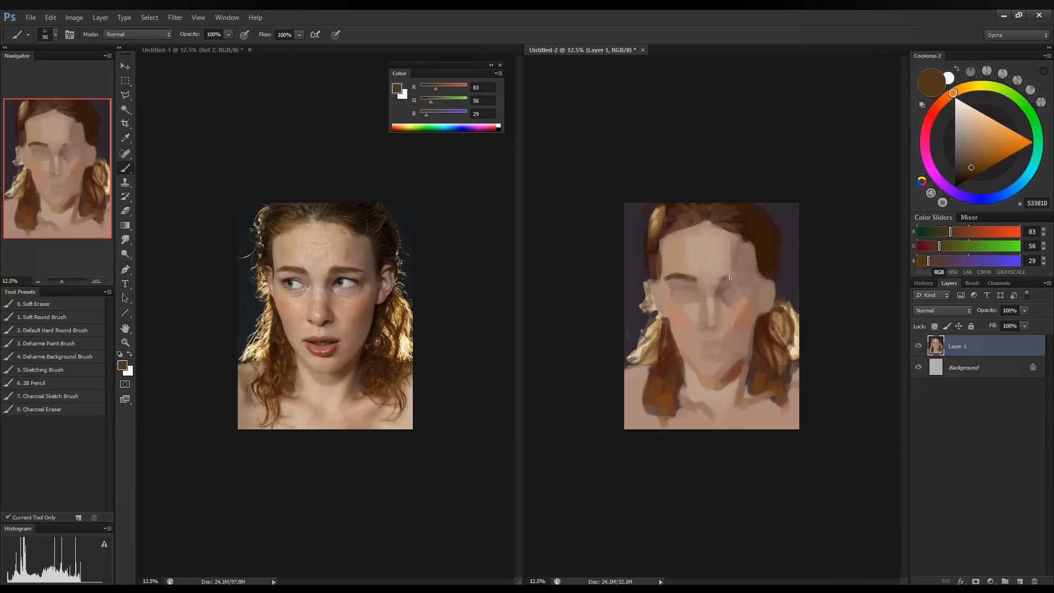
pyautogui.moveTo(726, 279); pyautogui.dragTo(727, 281)
# Refine the eyebrows and the skin around them with tones sampled from the forehead, temple and hair.
pyautogui.keyDown('alt'); pyautogui.click(734, 272); pyautogui.keyUp('alt')
pyautogui.keyDown('alt'); pyautogui.click(747, 280); pyautogui.keyUp('alt')
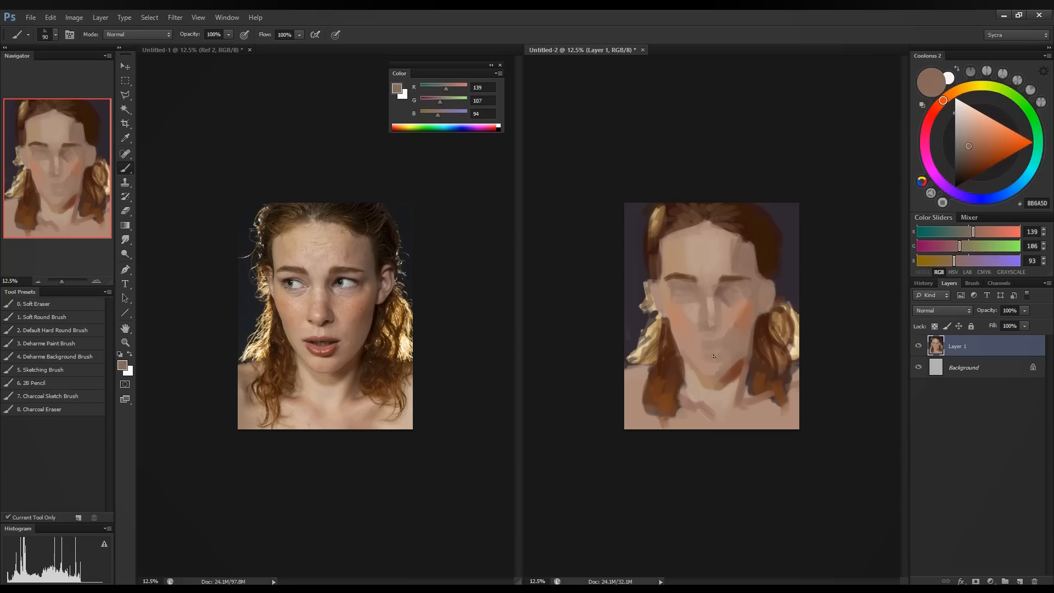
pyautogui.keyDown('alt'); pyautogui.click(760, 328); pyautogui.keyUp('alt')
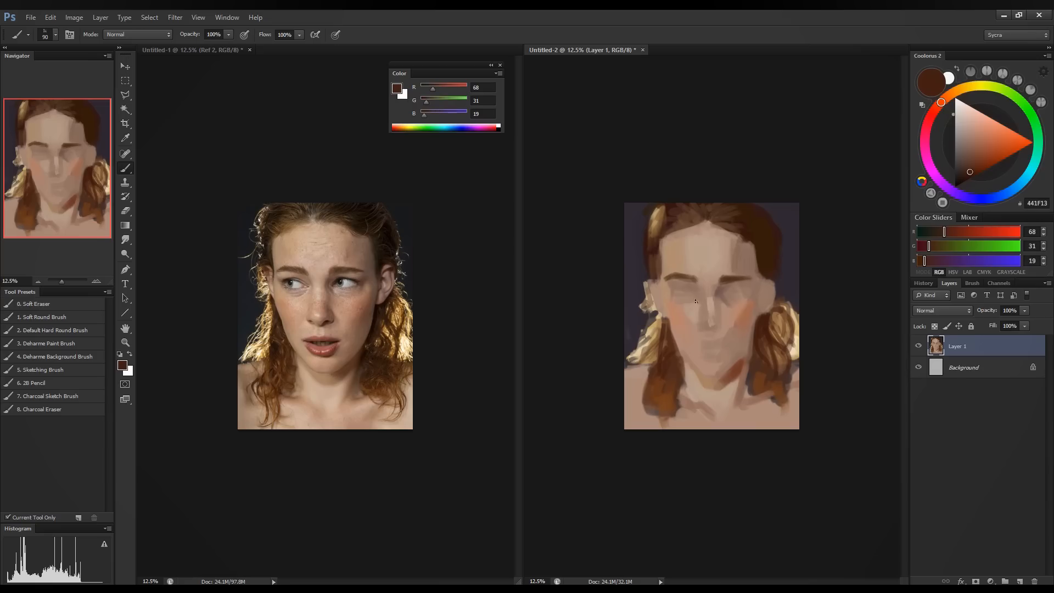
pyautogui.keyDown('alt'); pyautogui.click(702, 255); pyautogui.keyUp('alt')
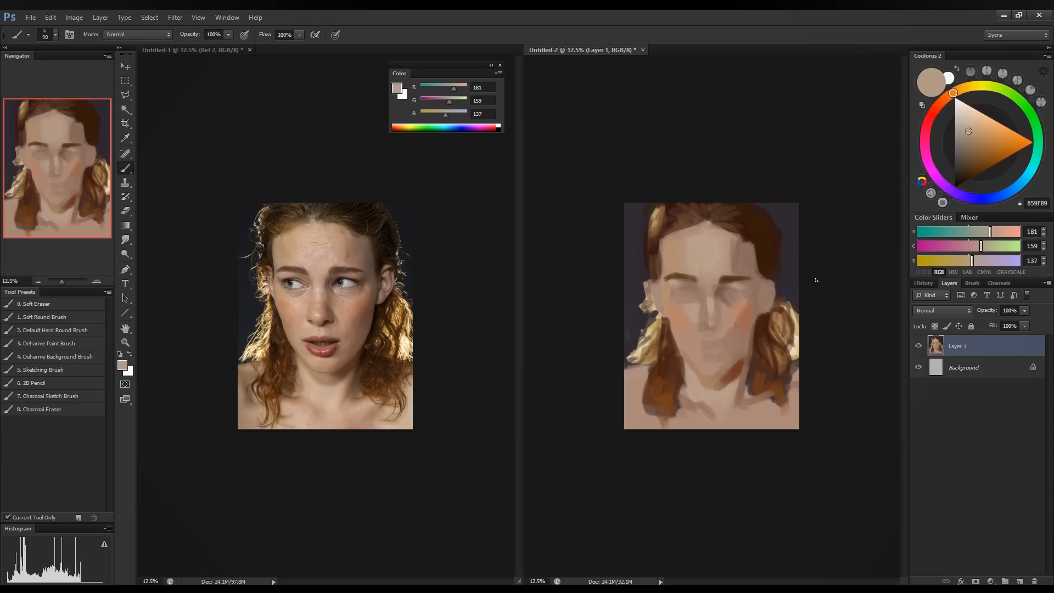
pyautogui.keyDown('alt'); pyautogui.click(748, 259); pyautogui.keyUp('alt')
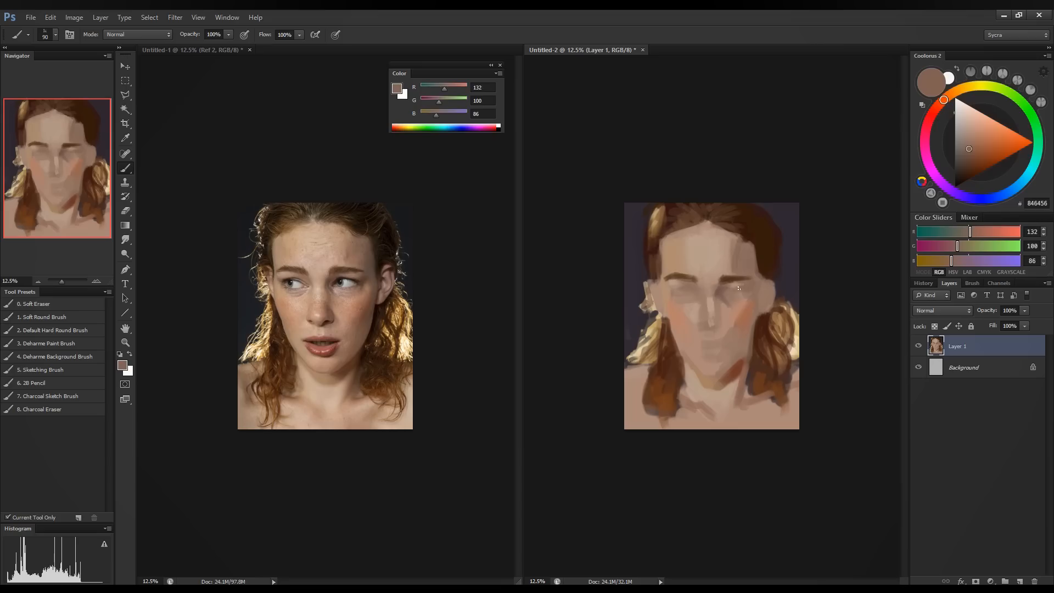
# Refine the shaded area around the eye beside the darker temple, using skin-shadow and brown tones sampled from the painting.
pyautogui.keyDown('alt'); pyautogui.click(737, 285); pyautogui.keyUp('alt')
pyautogui.keyDown('alt'); pyautogui.click(752, 282); pyautogui.keyUp('alt')
pyautogui.keyDown('alt'); pyautogui.click(764, 318); pyautogui.keyUp('alt')
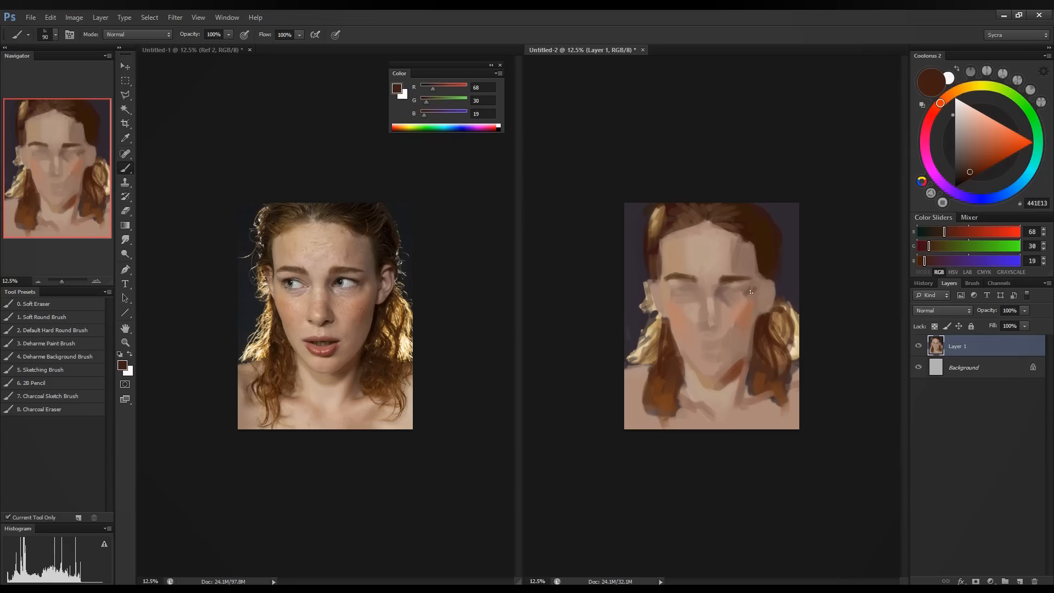
pyautogui.keyDown('alt'); pyautogui.click(747, 293); pyautogui.keyUp('alt')
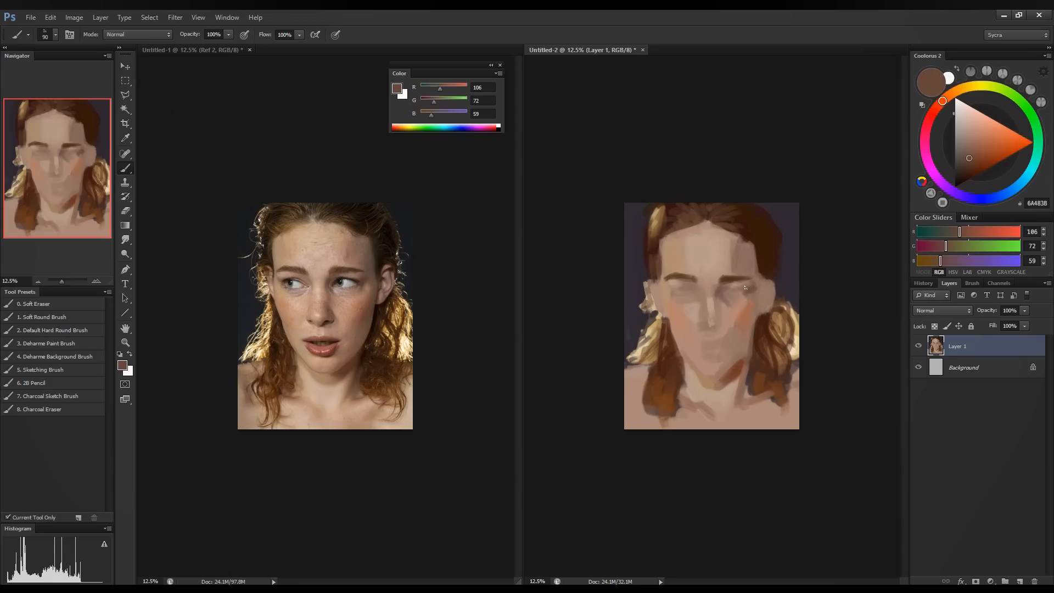
pyautogui.keyDown('alt'); pyautogui.click(736, 289); pyautogui.keyUp('alt')
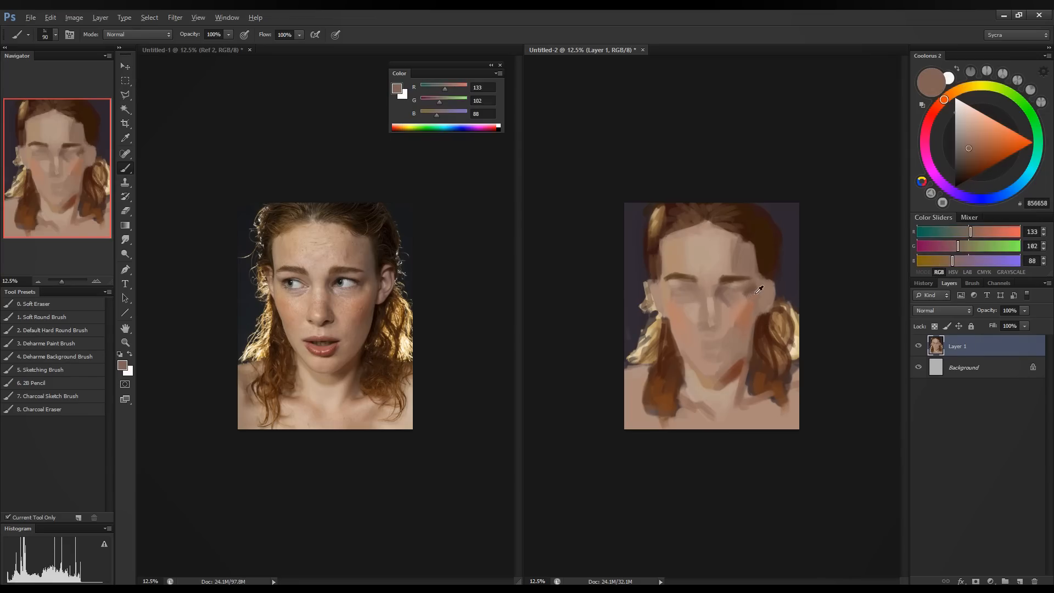
# Paint the cheek and jaw edge against the hair in sampled tones and add a reddish-brown stroke under the chin.
pyautogui.keyDown('alt'); pyautogui.click(760, 291); pyautogui.keyUp('alt')
pyautogui.moveTo(758, 315); pyautogui.dragTo(753, 341)
pyautogui.keyDown('alt'); pyautogui.click(759, 305); pyautogui.keyUp('alt')
pyautogui.keyDown('alt'); pyautogui.click(752, 310); pyautogui.keyUp('alt')
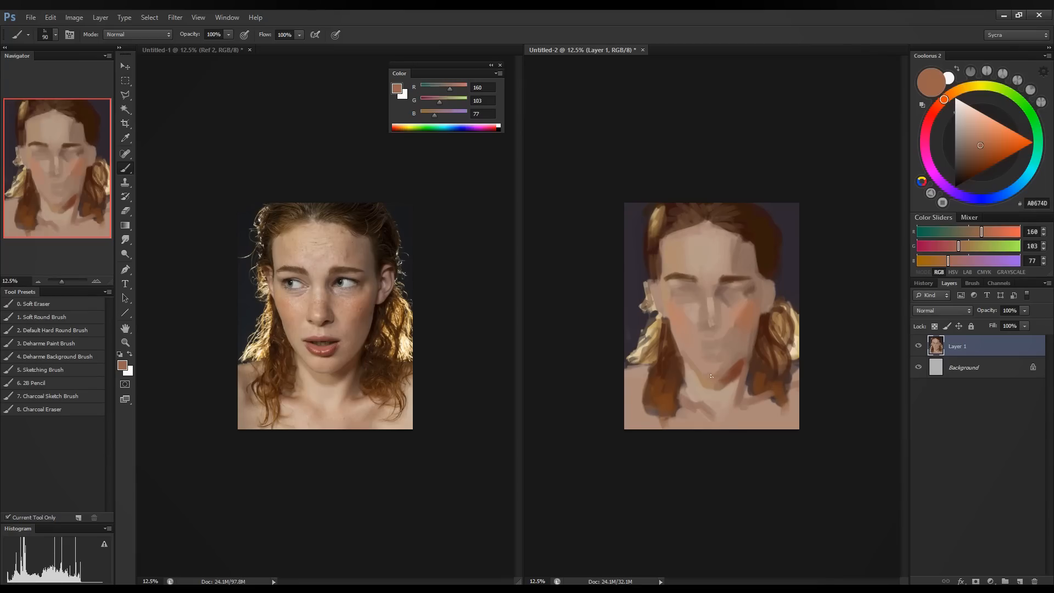
pyautogui.moveTo(714, 366); pyautogui.dragTo(721, 363)
# Flip both the portrait painting and the reference photo horizontally.
pyautogui.hotkey('ctrl', 'shift', 'h')
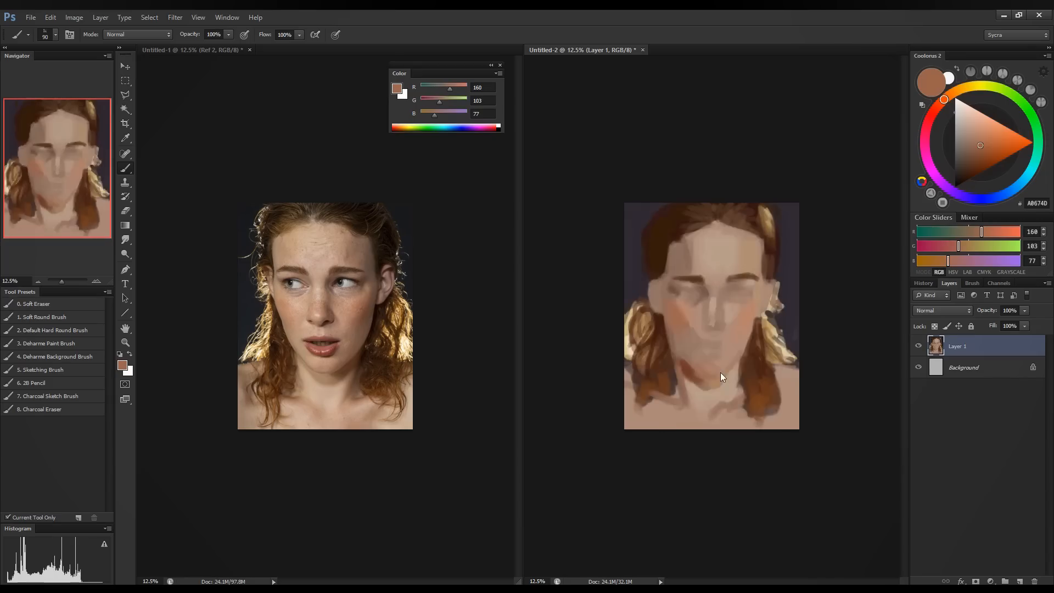
pyautogui.click(230, 50)
pyautogui.hotkey('ctrl', 'shift', 'h')
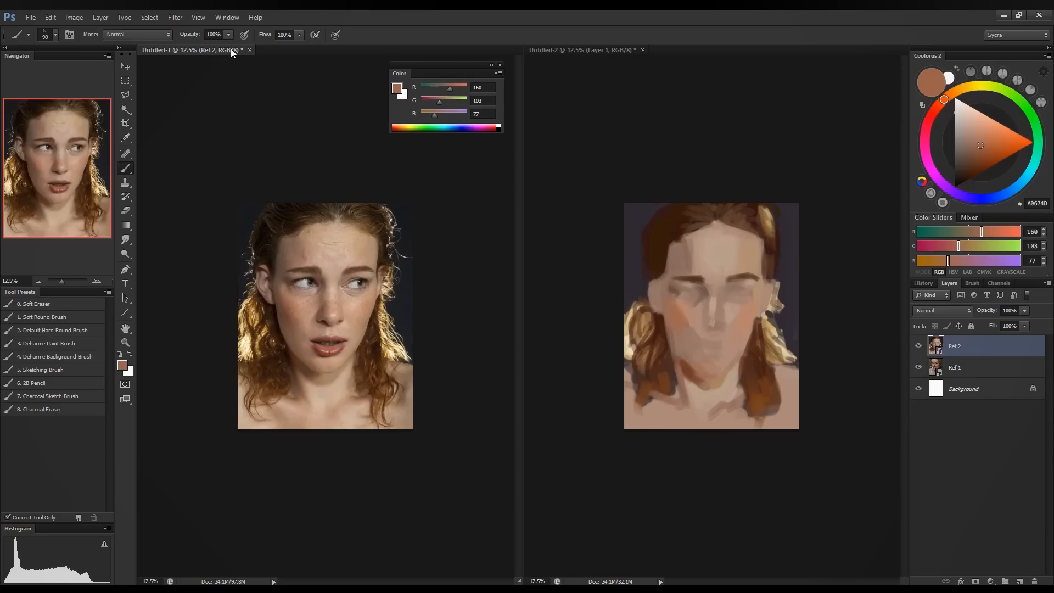
# Shade the jawline on the shadowed side of the face down to the chin with sampled skin-shadow tones.
pyautogui.keyDown('alt'); pyautogui.click(675, 320); pyautogui.keyUp('alt')
pyautogui.keyDown('alt'); pyautogui.click(672, 336); pyautogui.keyUp('alt')
pyautogui.click(681, 358)
pyautogui.moveTo(672, 333); pyautogui.dragTo(700, 378)
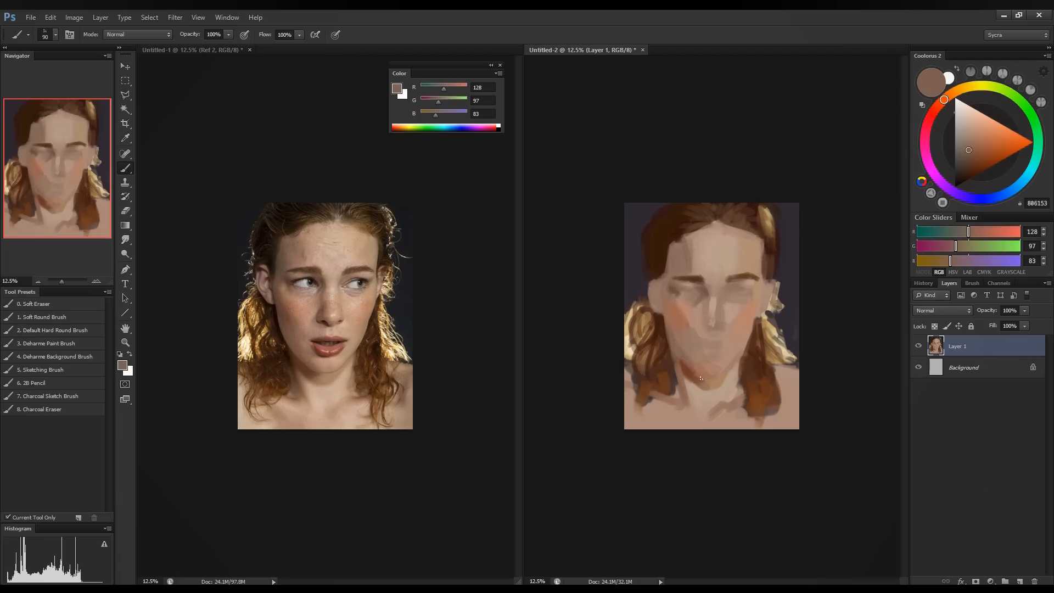
# Reshape the ear on the shadowed side of the face with strokes in sampled skin tones.
pyautogui.keyDown('alt'); pyautogui.click(669, 312); pyautogui.keyUp('alt')
pyautogui.keyDown('alt'); pyautogui.click(661, 285); pyautogui.keyUp('alt')
pyautogui.keyDown('alt'); pyautogui.click(657, 282); pyautogui.keyUp('alt')
pyautogui.moveTo(645, 277); pyautogui.dragTo(657, 281)
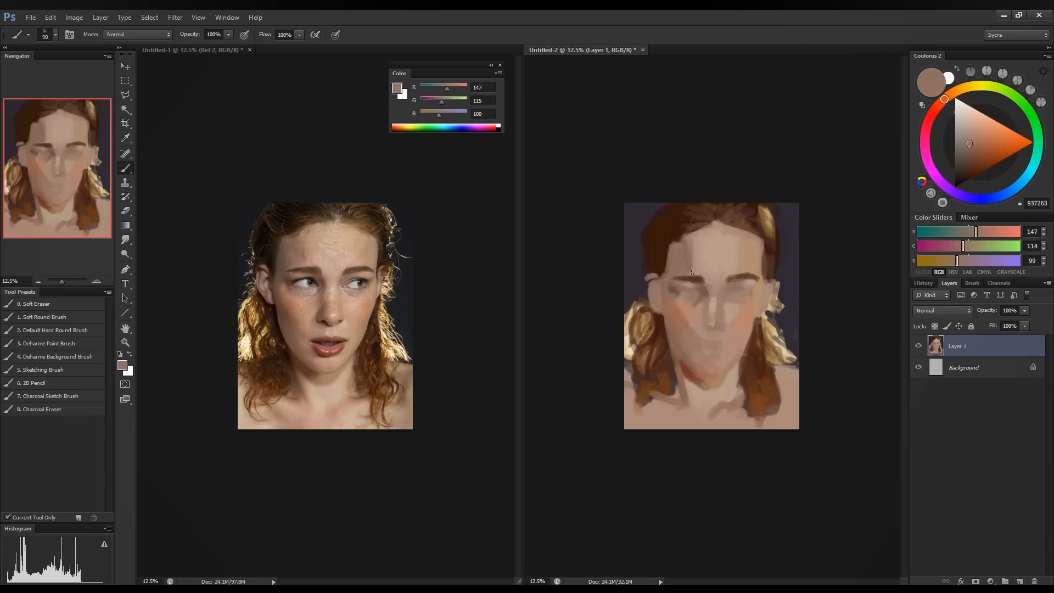
pyautogui.moveTo(644, 274)
pyautogui.mouseDown()
pyautogui.moveTo(657, 281)
pyautogui.moveTo(651, 292)
pyautogui.moveTo(646, 282)
pyautogui.moveTo(651, 303)
pyautogui.mouseUp()
# Mix a dark brown of R 41, G 18, B 9 and paint hair over the crown and beside the lit temple with a size 50 brush.
pyautogui.keyDown('alt'); pyautogui.click(655, 253); pyautogui.keyUp('alt')
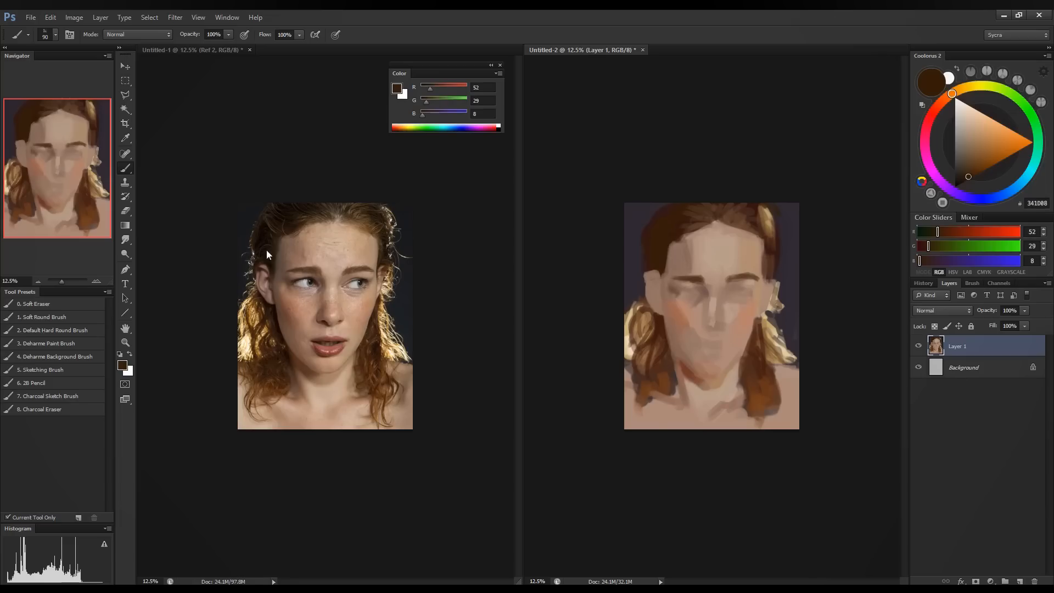
pyautogui.keyDown('alt'); pyautogui.click(661, 257); pyautogui.keyUp('alt')
pyautogui.click(923, 246)
pyautogui.moveTo(936, 232); pyautogui.dragTo(932, 232)
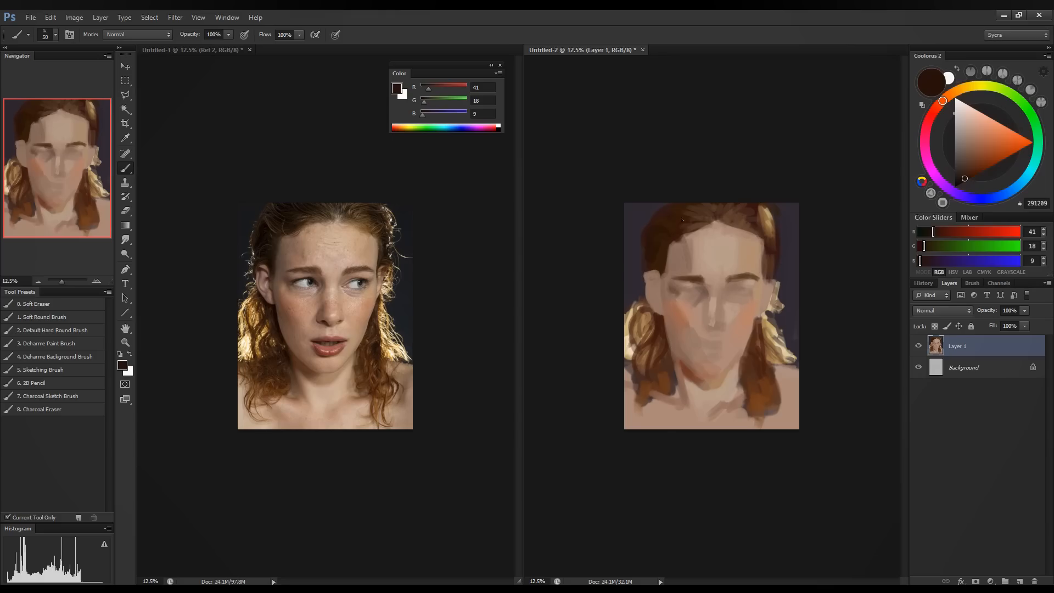
pyautogui.moveTo(677, 213); pyautogui.dragTo(720, 208)
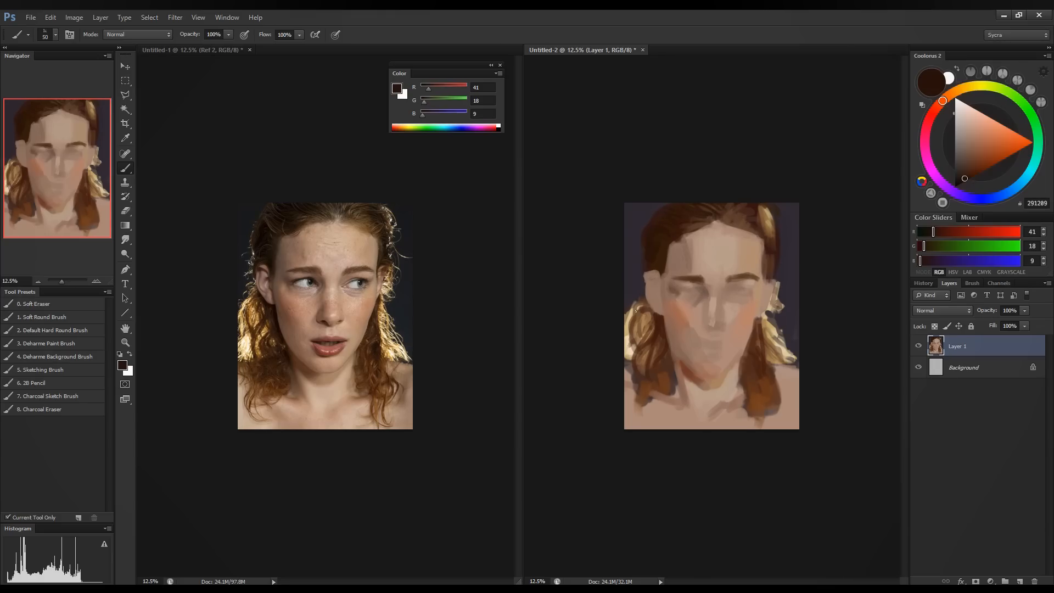
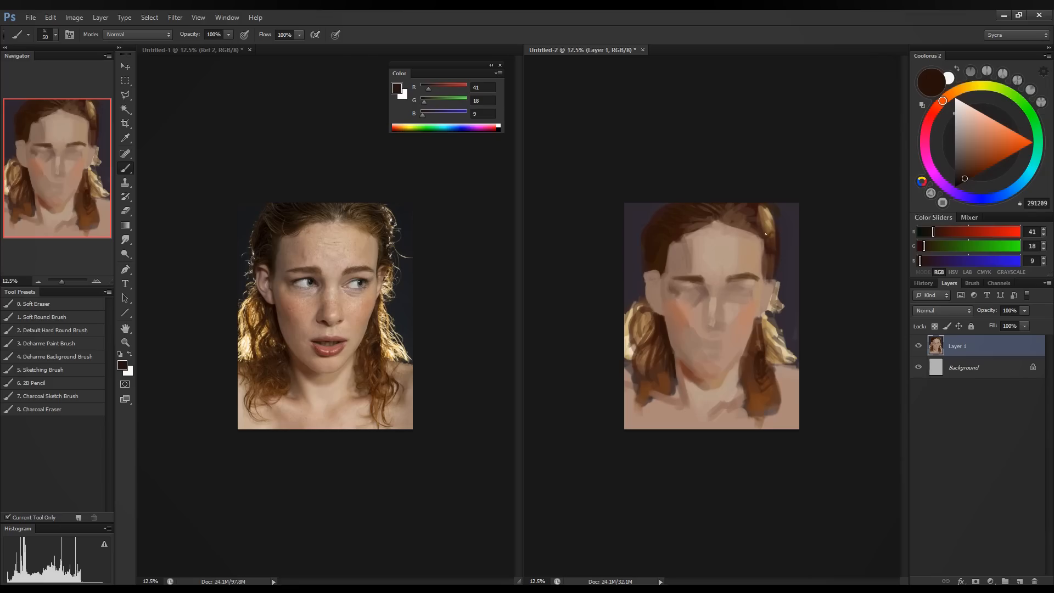
pyautogui.moveTo(761, 238); pyautogui.dragTo(762, 262)
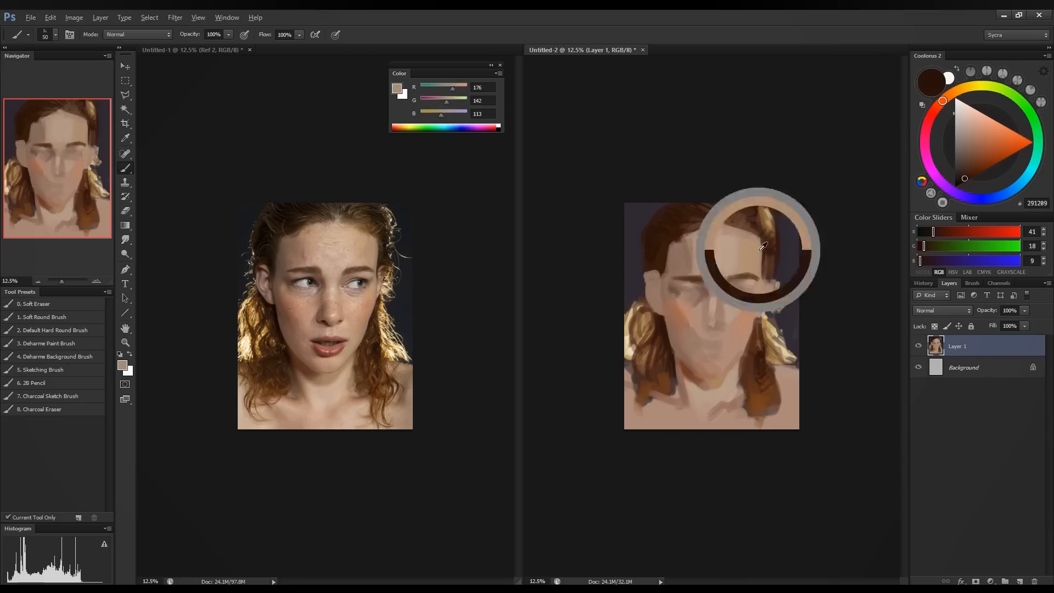
# Sample the skin at the lit temple and adjust the paint colour to R 175, G 151, B 117 for the forehead edge.
pyautogui.keyDown('alt'); pyautogui.click(762, 246); pyautogui.keyUp('alt')
pyautogui.keyDown('alt'); pyautogui.click(760, 245); pyautogui.keyUp('alt')
pyautogui.keyDown('alt'); pyautogui.click(759, 245); pyautogui.keyUp('alt')
pyautogui.click(990, 233)
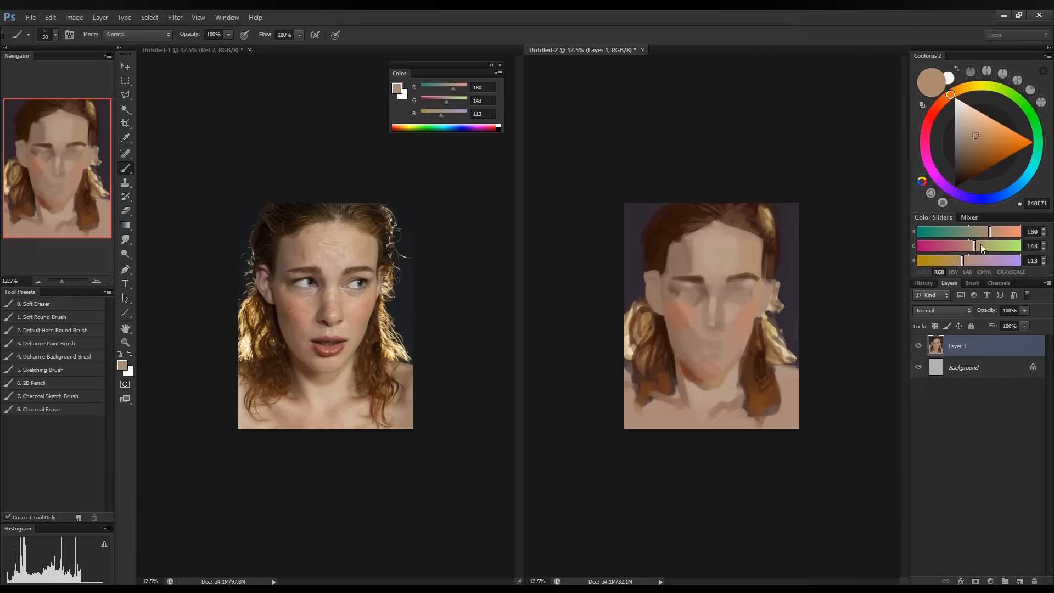
pyautogui.click(977, 248)
pyautogui.click(987, 233)
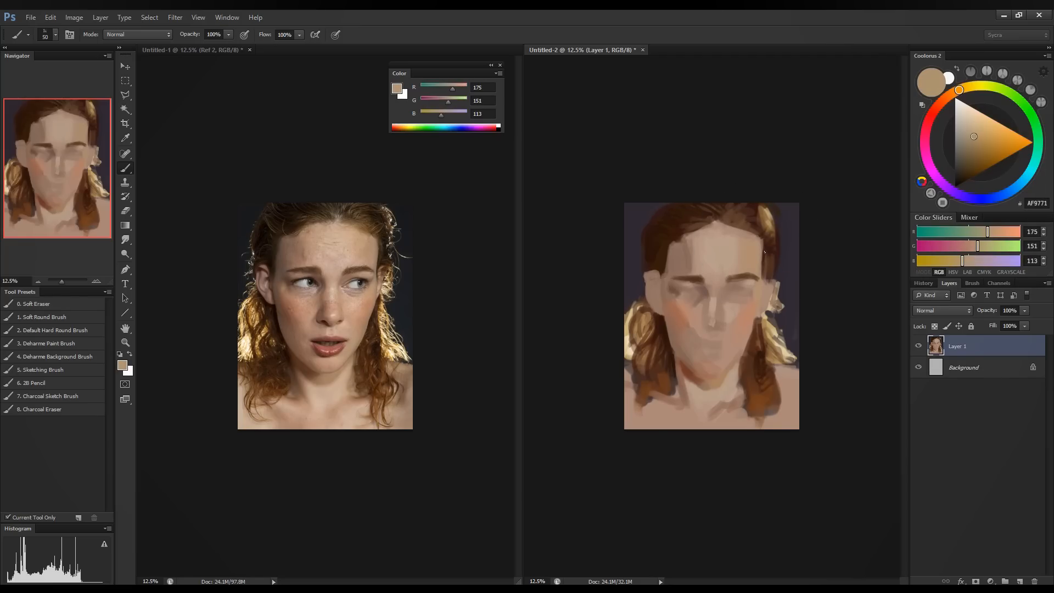
pyautogui.click(963, 262)
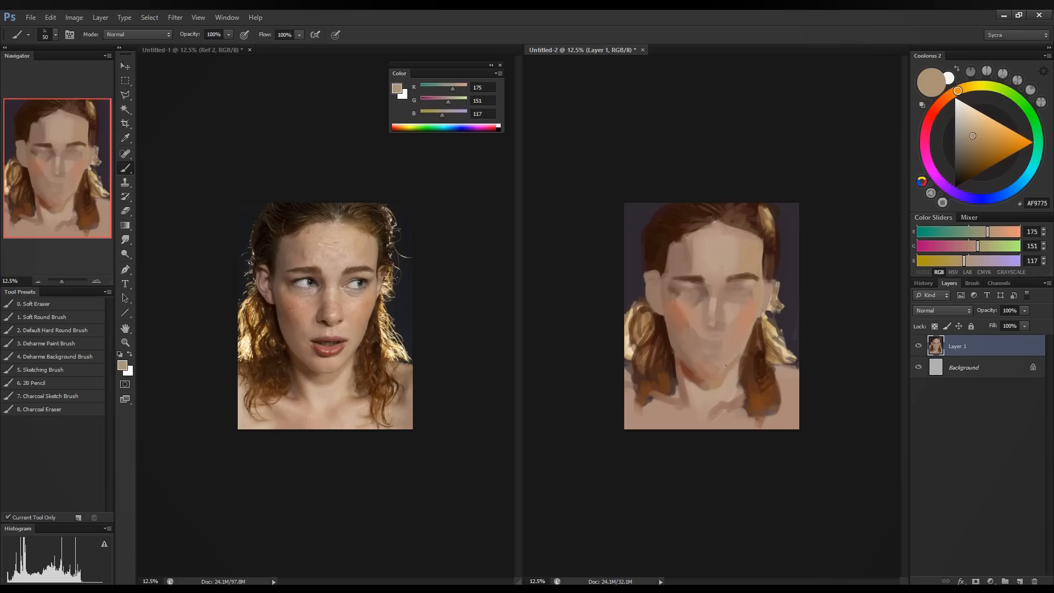
# Refine the chin and its underside with sampled skin and reddish-brown shadow tones.
pyautogui.keyDown('alt'); pyautogui.click(712, 370); pyautogui.keyUp('alt')
pyautogui.keyDown('alt'); pyautogui.click(721, 365); pyautogui.keyUp('alt')
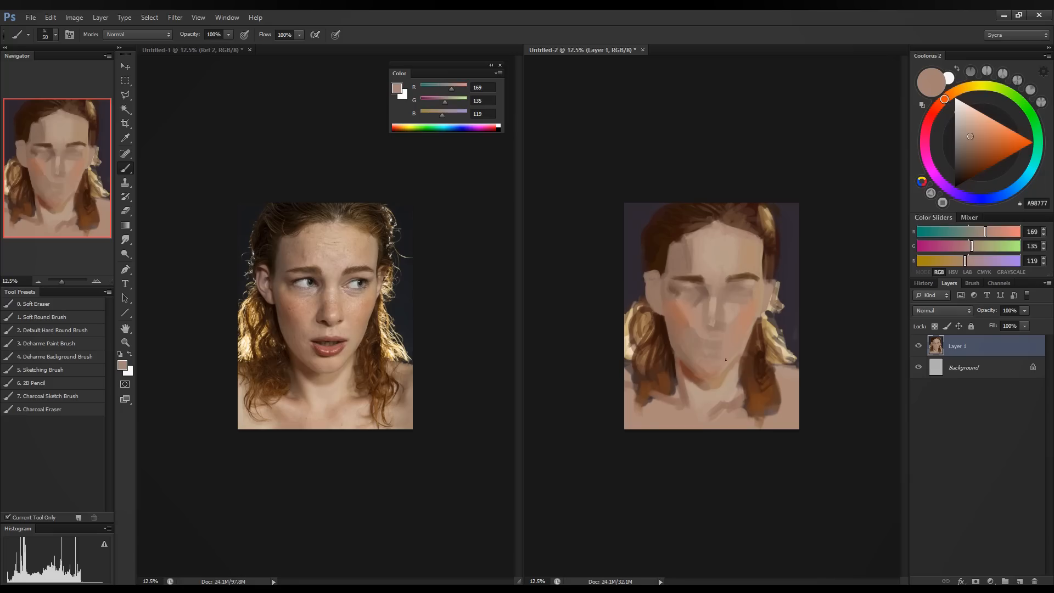
pyautogui.keyDown('alt'); pyautogui.click(704, 379); pyautogui.keyUp('alt')
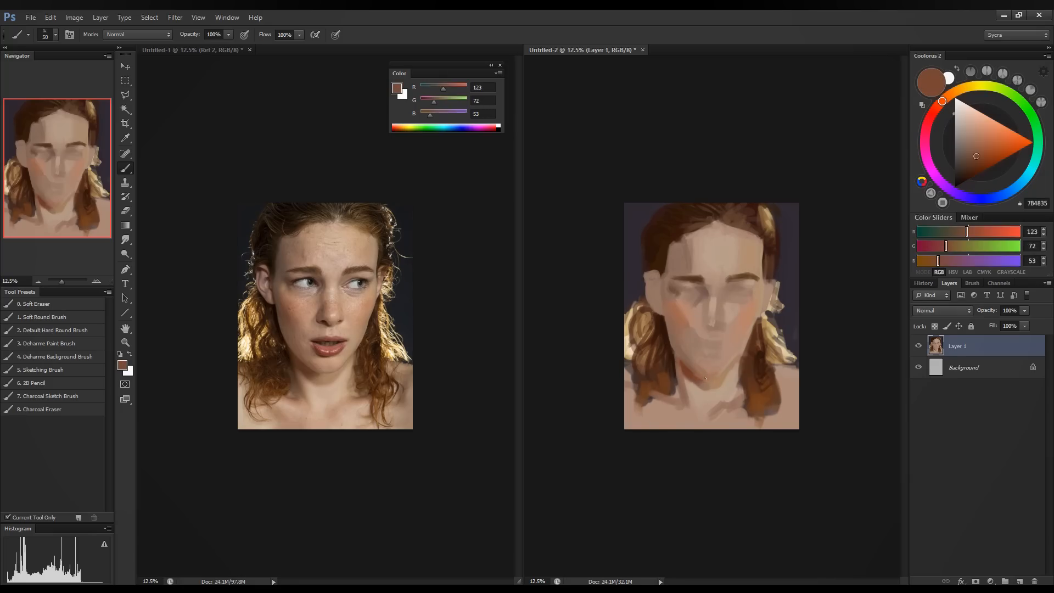
pyautogui.keyDown('alt'); pyautogui.click(699, 373); pyautogui.keyUp('alt')
pyautogui.keyDown('alt'); pyautogui.click(707, 385); pyautogui.keyUp('alt')
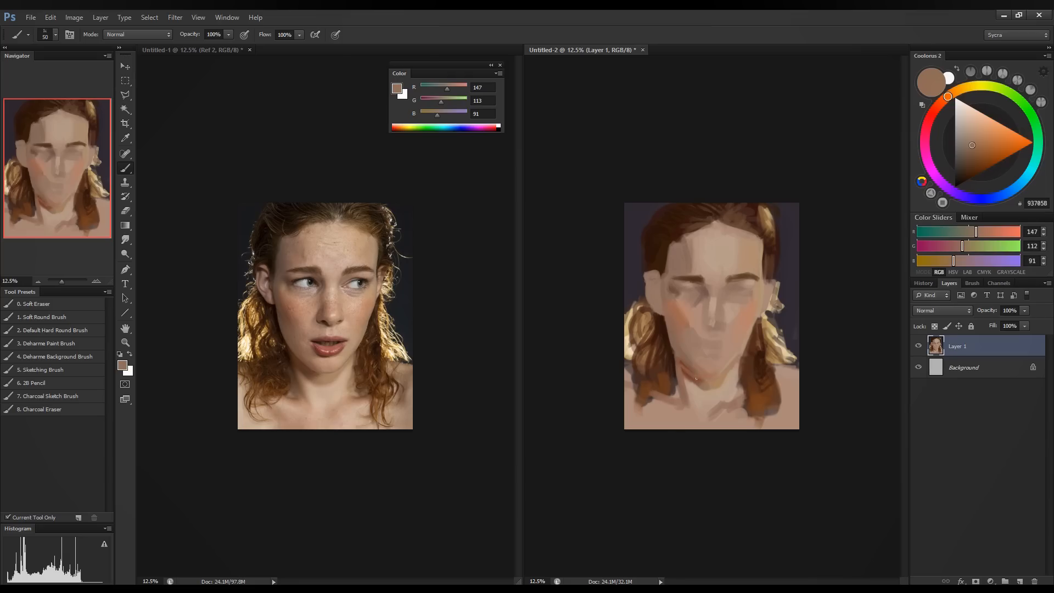
pyautogui.moveTo(702, 381); pyautogui.dragTo(693, 366)
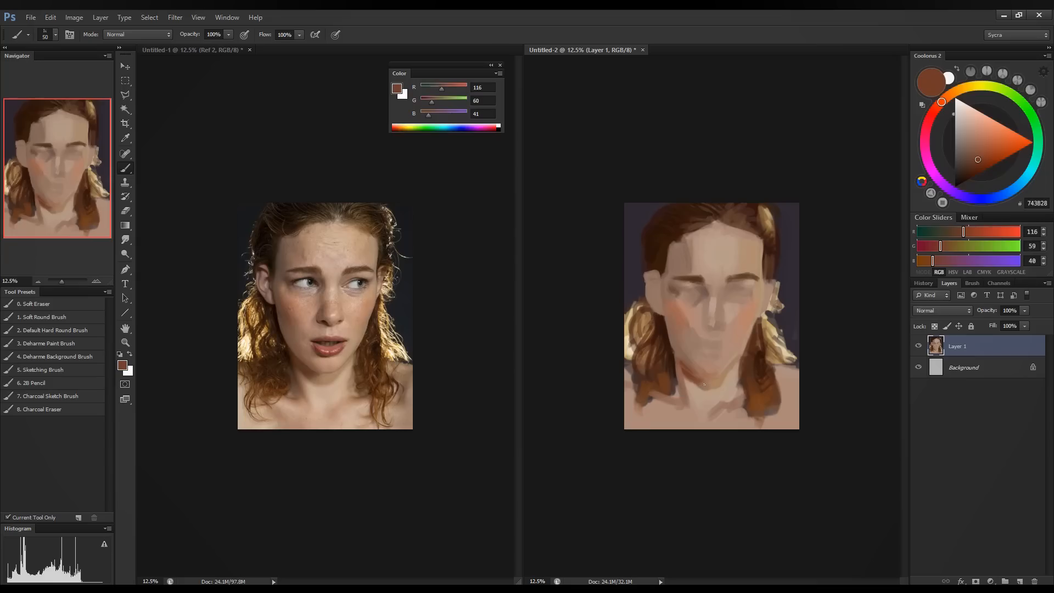
# Touch up the shadow under the jaw and darken the hair beside it with sampled browns.
pyautogui.keyDown('alt'); pyautogui.click(703, 384); pyautogui.keyUp('alt')
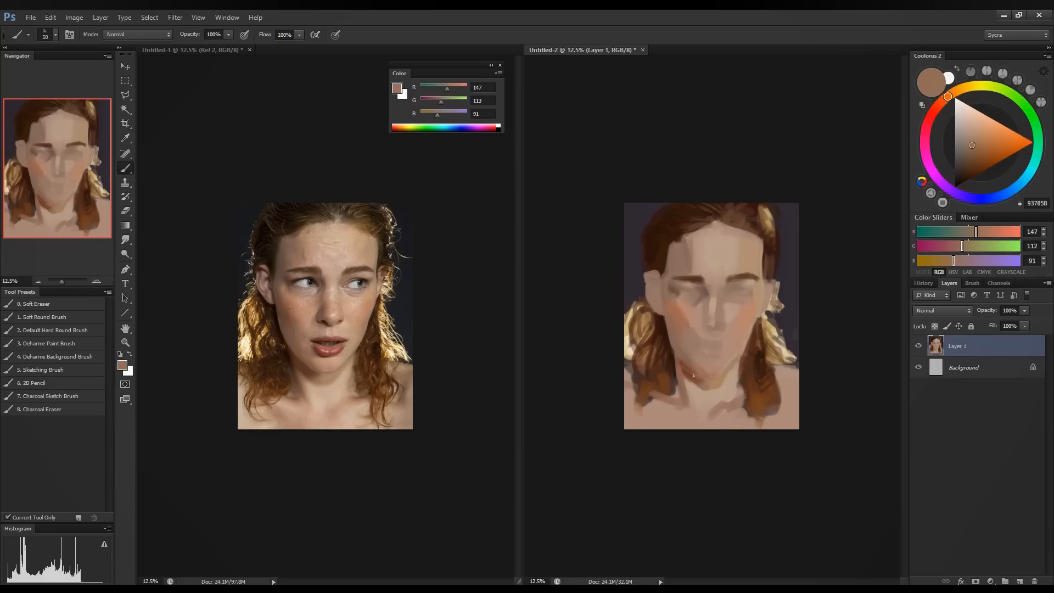
pyautogui.keyDown('alt'); pyautogui.click(691, 375); pyautogui.keyUp('alt')
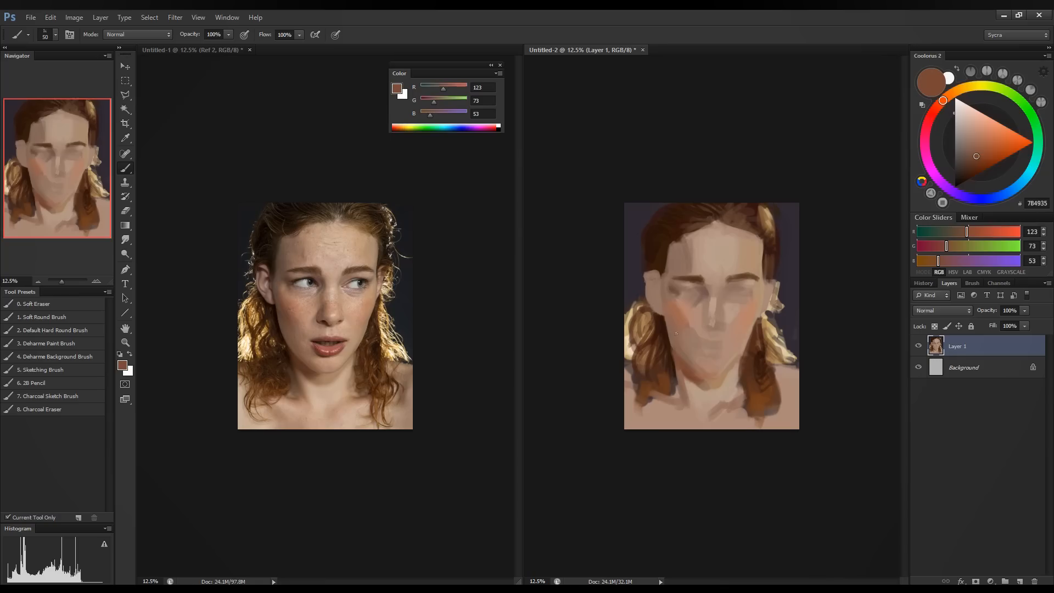
pyautogui.keyDown('alt'); pyautogui.click(671, 346); pyautogui.keyUp('alt')
pyautogui.moveTo(674, 354); pyautogui.dragTo(675, 372)
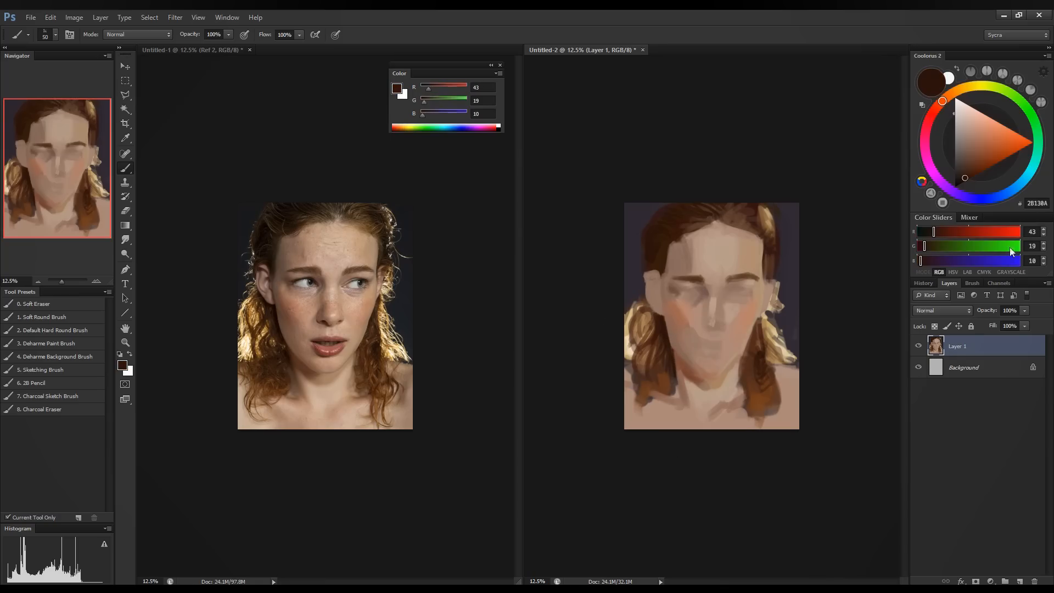
# Blend the neck shadow below the jaw into the lighter neck skin, alternating sampled brown and skin tones.
pyautogui.keyDown('alt'); pyautogui.click(688, 369); pyautogui.keyUp('alt')
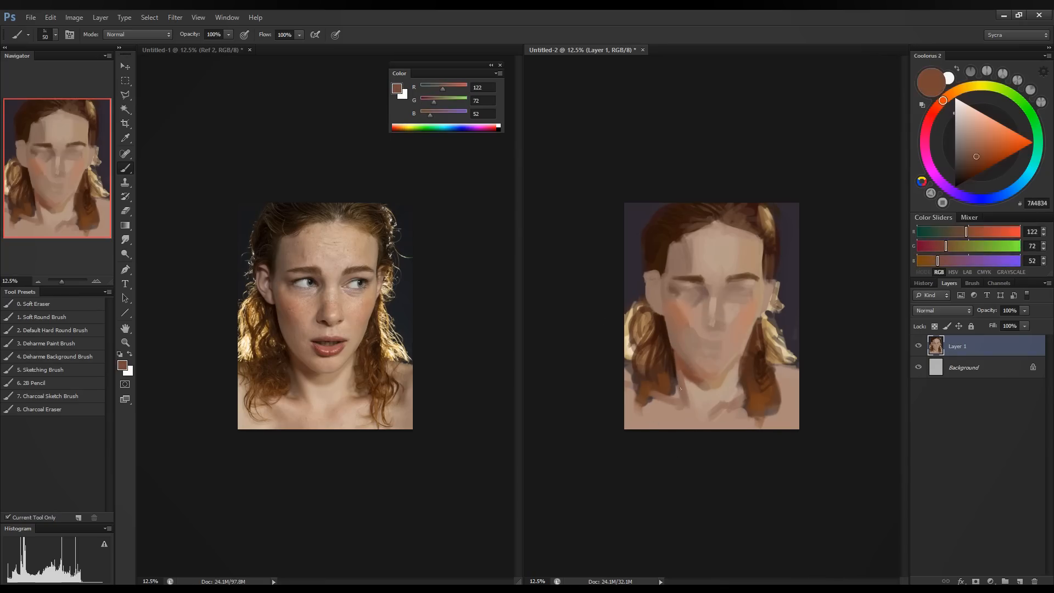
pyautogui.keyDown('alt'); pyautogui.click(688, 378); pyautogui.keyUp('alt')
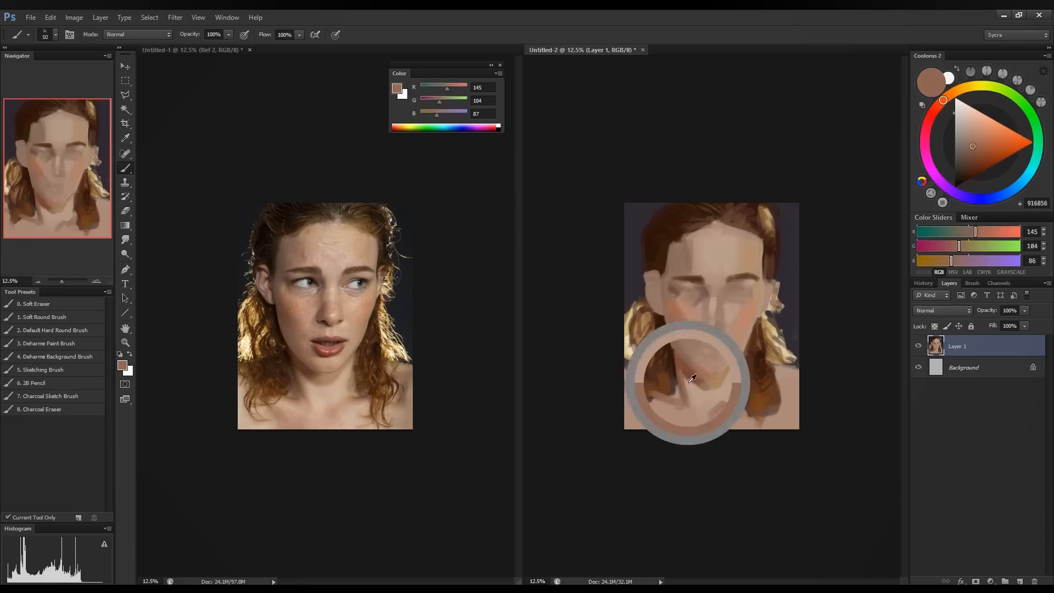
pyautogui.keyDown('alt'); pyautogui.click(688, 375); pyautogui.keyUp('alt')
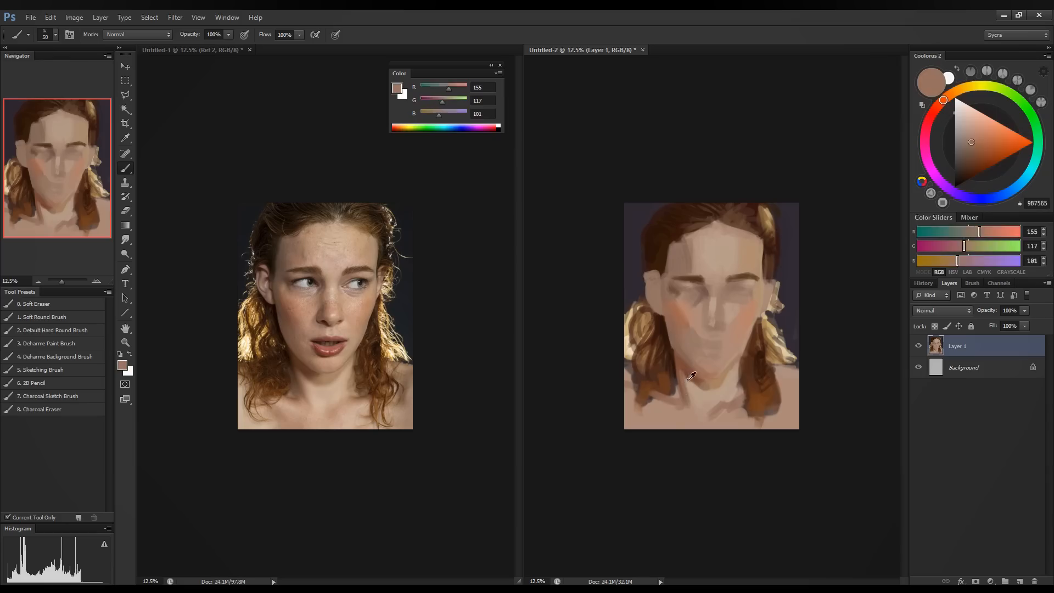
pyautogui.keyDown('alt'); pyautogui.click(682, 376); pyautogui.keyUp('alt')
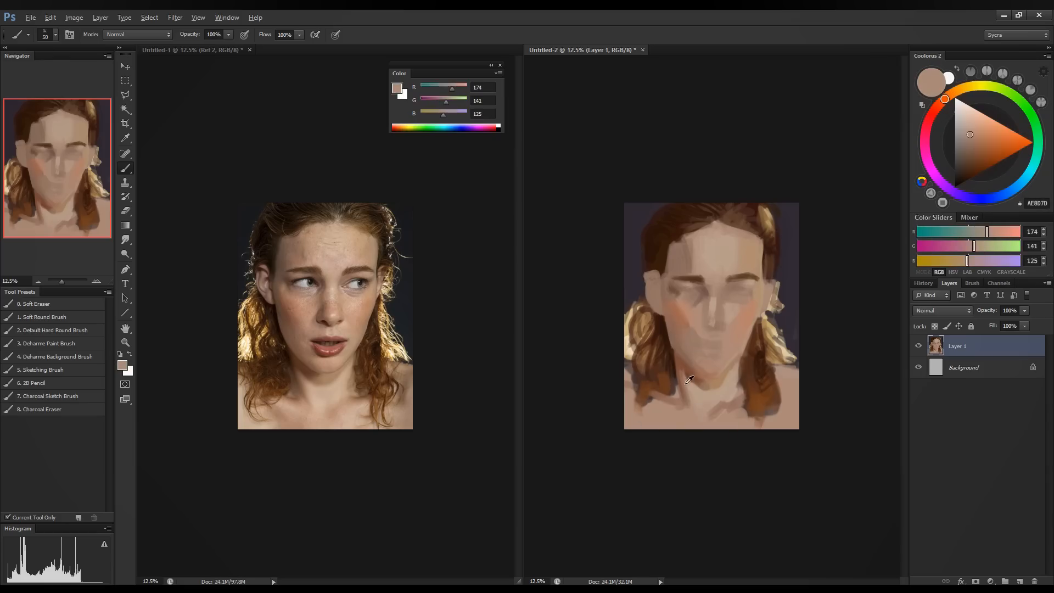
pyautogui.keyDown('alt'); pyautogui.click(683, 375); pyautogui.keyUp('alt')
pyautogui.keyDown('alt'); pyautogui.click(688, 378); pyautogui.keyUp('alt')
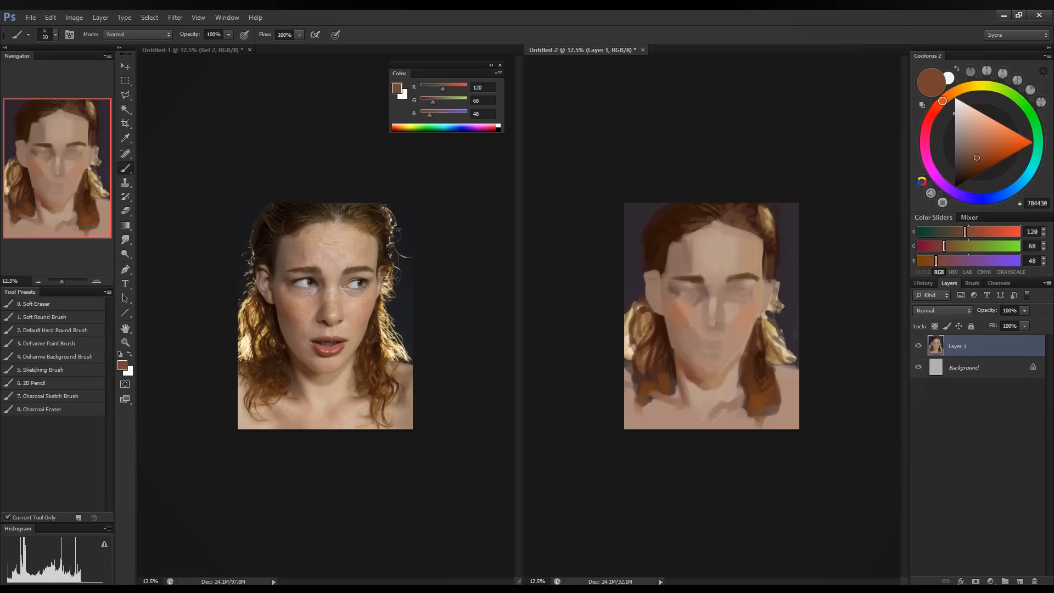
# Clean up the boundary between chin and neck using sampled light skin and brown shadow tones.
pyautogui.keyDown('alt'); pyautogui.click(695, 378); pyautogui.keyUp('alt')
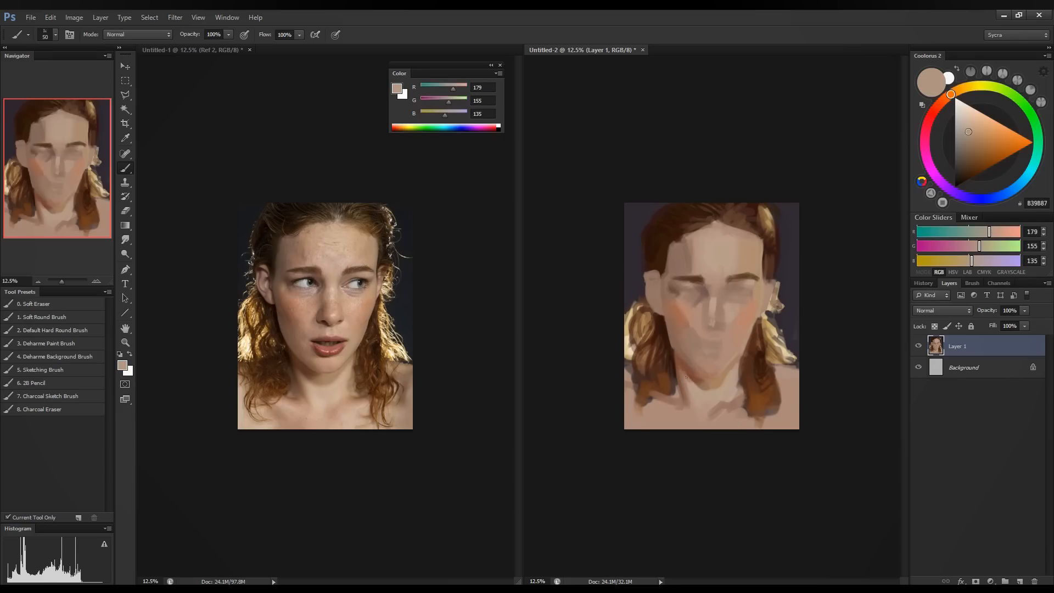
pyautogui.keyDown('alt'); pyautogui.click(714, 385); pyautogui.keyUp('alt')
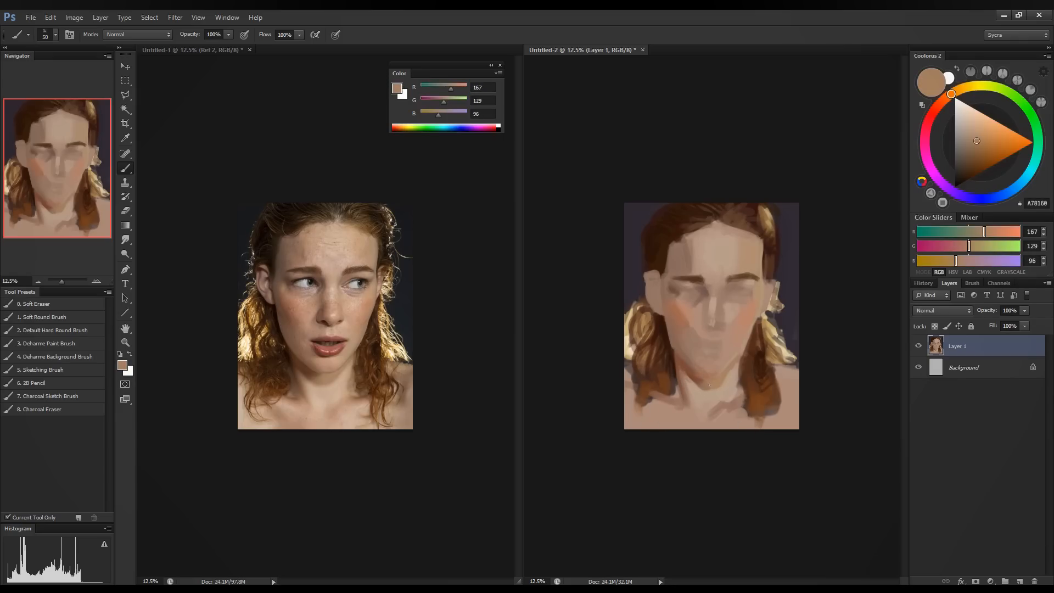
pyautogui.keyDown('alt'); pyautogui.click(703, 380); pyautogui.keyUp('alt')
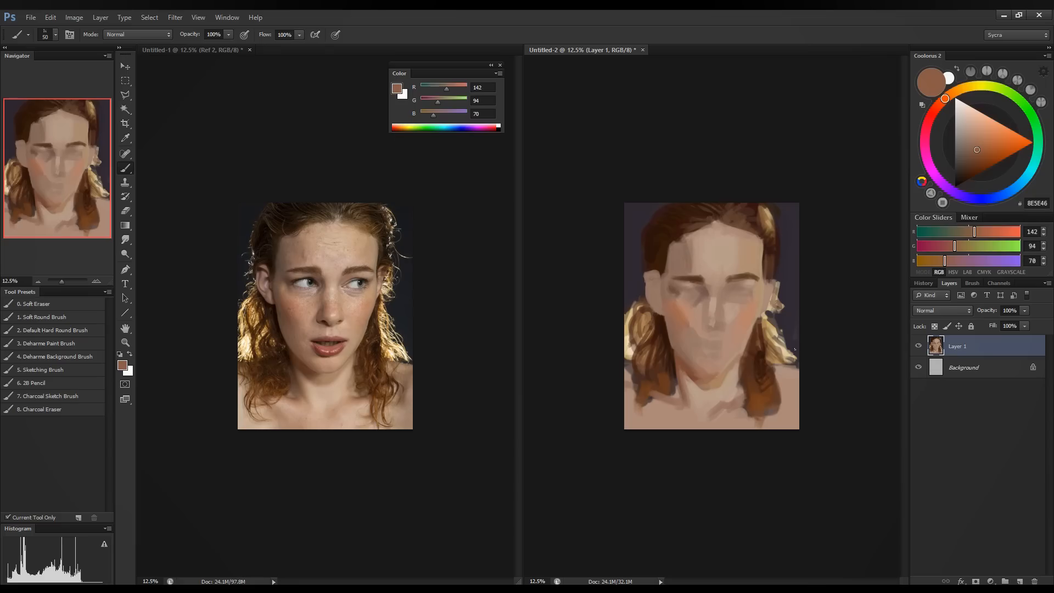
# Sample a dark brown from the eye socket and paint the eyelid lines on both eyes, undoing one stray stroke.
pyautogui.keyDown('alt'); pyautogui.click(677, 287); pyautogui.keyUp('alt')
pyautogui.keyDown('alt'); pyautogui.click(670, 288); pyautogui.keyUp('alt')
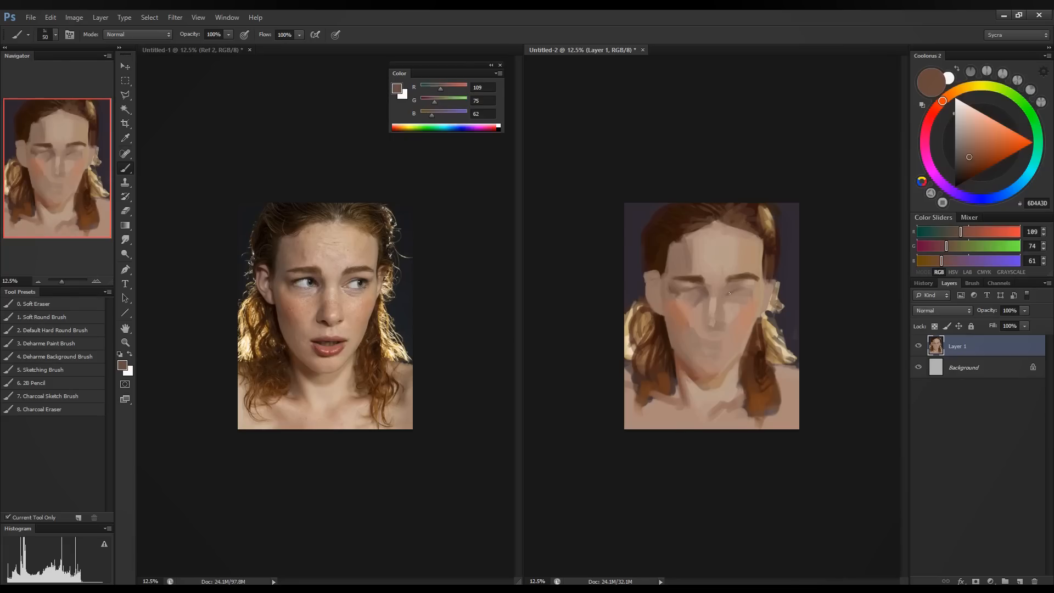
pyautogui.moveTo(722, 294); pyautogui.dragTo(743, 283)
pyautogui.hotkey('ctrl', 'z')
pyautogui.moveTo(684, 283); pyautogui.dragTo(669, 288)
pyautogui.press('alt')
# Touch up the nose bridge with sampled skin tones, mixing a warmer tan around R 183, G 158, B 122.
pyautogui.keyDown('alt'); pyautogui.click(714, 301); pyautogui.keyUp('alt')
pyautogui.keyDown('alt'); pyautogui.click(715, 303); pyautogui.keyUp('alt')
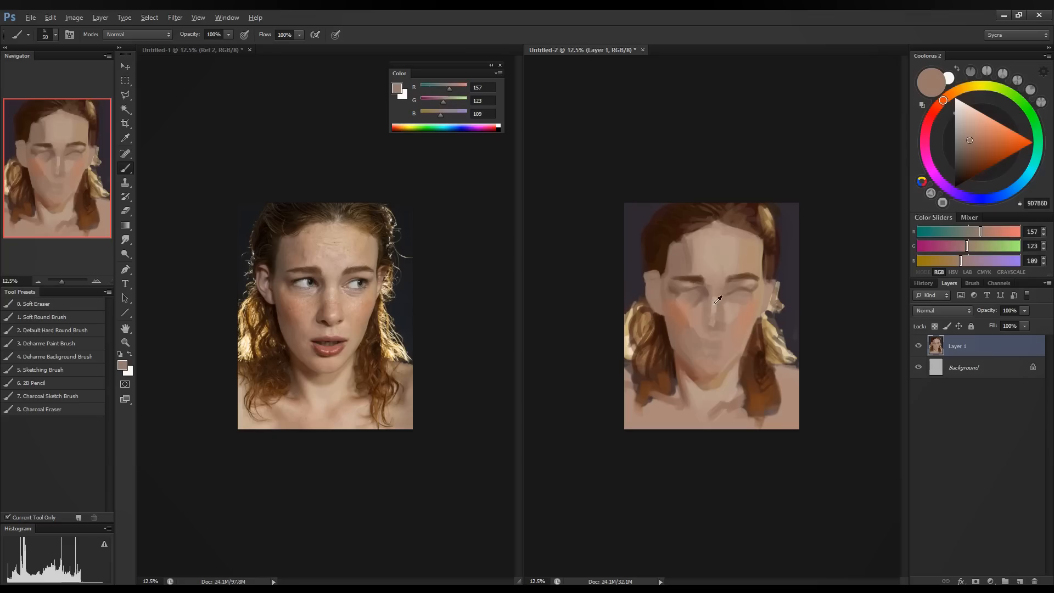
pyautogui.keyDown('alt'); pyautogui.click(714, 302); pyautogui.keyUp('alt')
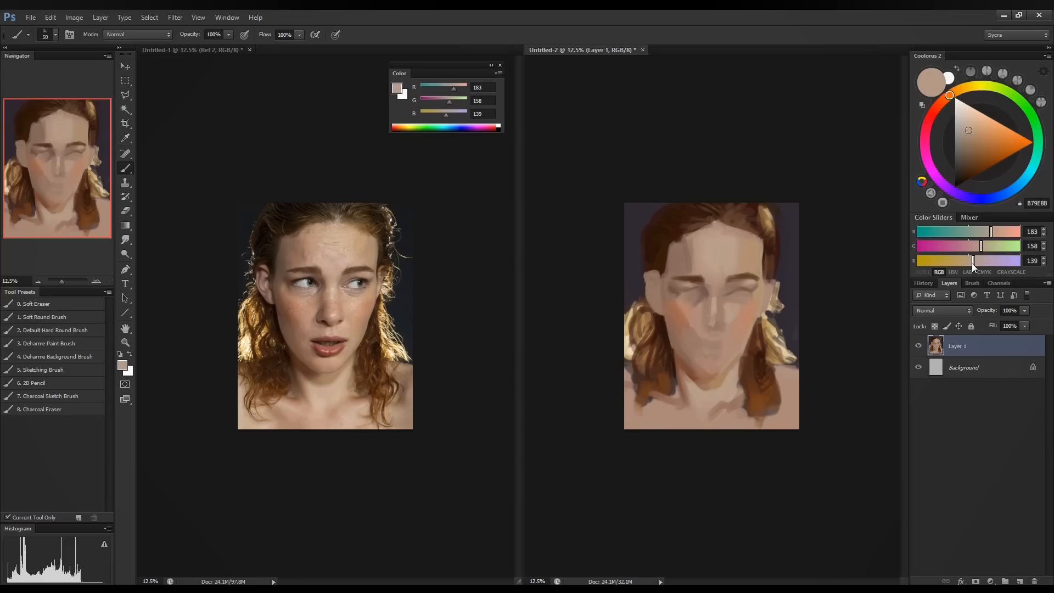
pyautogui.moveTo(969, 264); pyautogui.dragTo(968, 262)
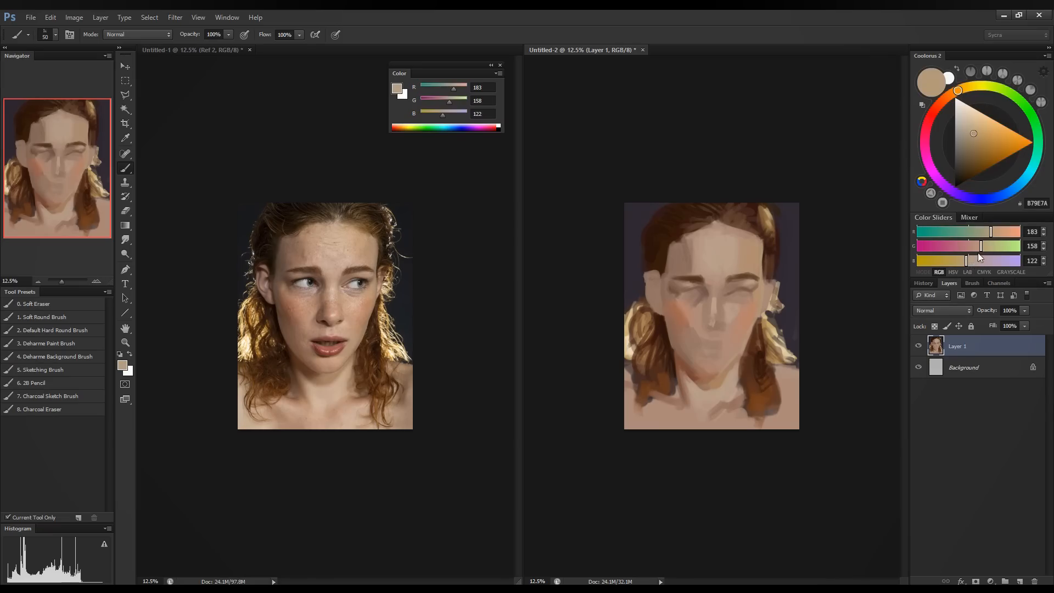
pyautogui.moveTo(966, 263); pyautogui.dragTo(976, 247)
# Sample the brown of the portrait's eyebrow and mix it into a darker brown of R 105, G 76, B 66.
pyautogui.keyDown('alt'); pyautogui.click(756, 279); pyautogui.keyUp('alt')
pyautogui.click(943, 262)
pyautogui.click(947, 247)
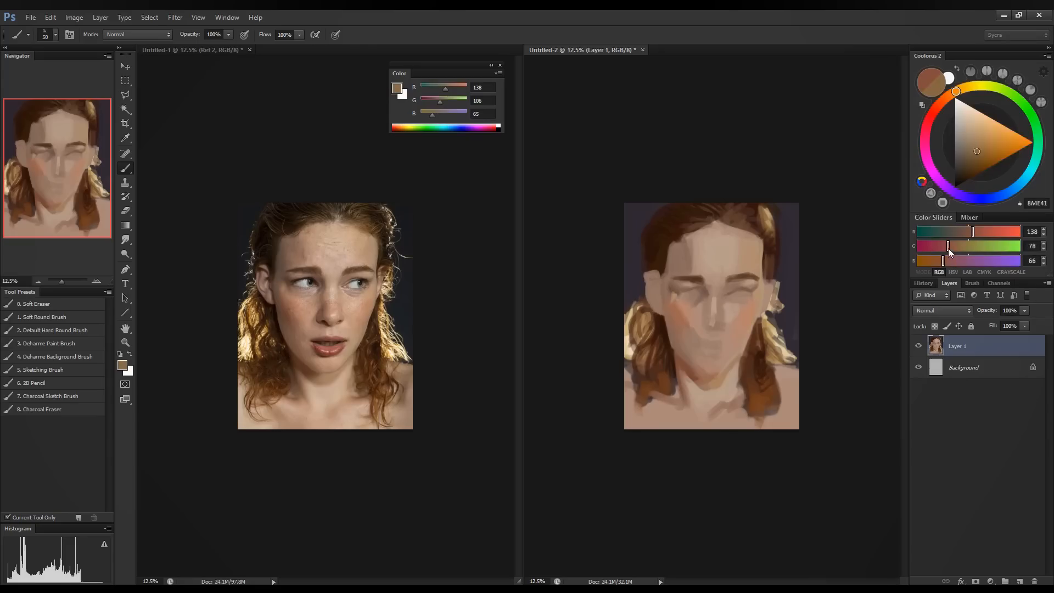
pyautogui.click(959, 234)
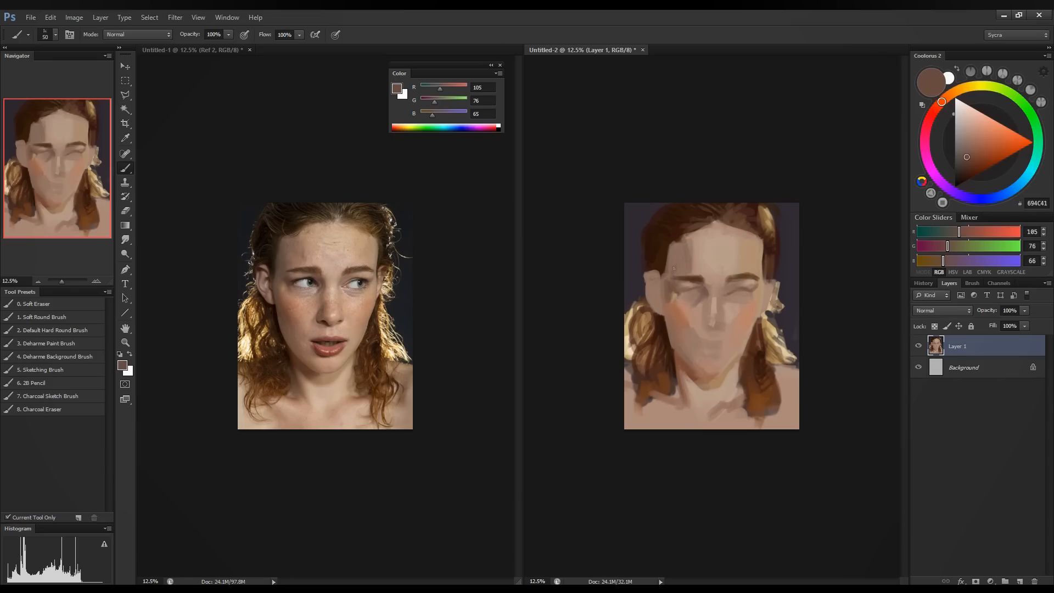
# Enlarge the brush to 150 and even out the temple shadow beside the forehead with sampled skin tones.
pyautogui.press(']')
pyautogui.press(']')
pyautogui.press(']')
pyautogui.press(']')
pyautogui.press(']')
pyautogui.keyDown('alt'); pyautogui.click(690, 249); pyautogui.keyUp('alt')
pyautogui.keyDown('alt'); pyautogui.click(690, 254); pyautogui.keyUp('alt')
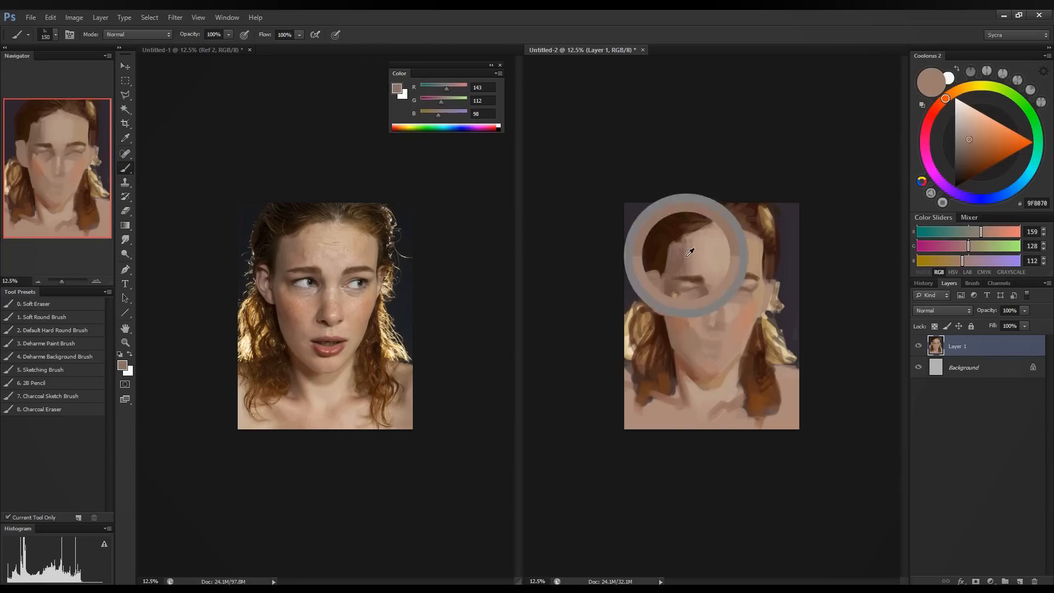
pyautogui.keyDown('alt'); pyautogui.click(691, 251); pyautogui.keyUp('alt')
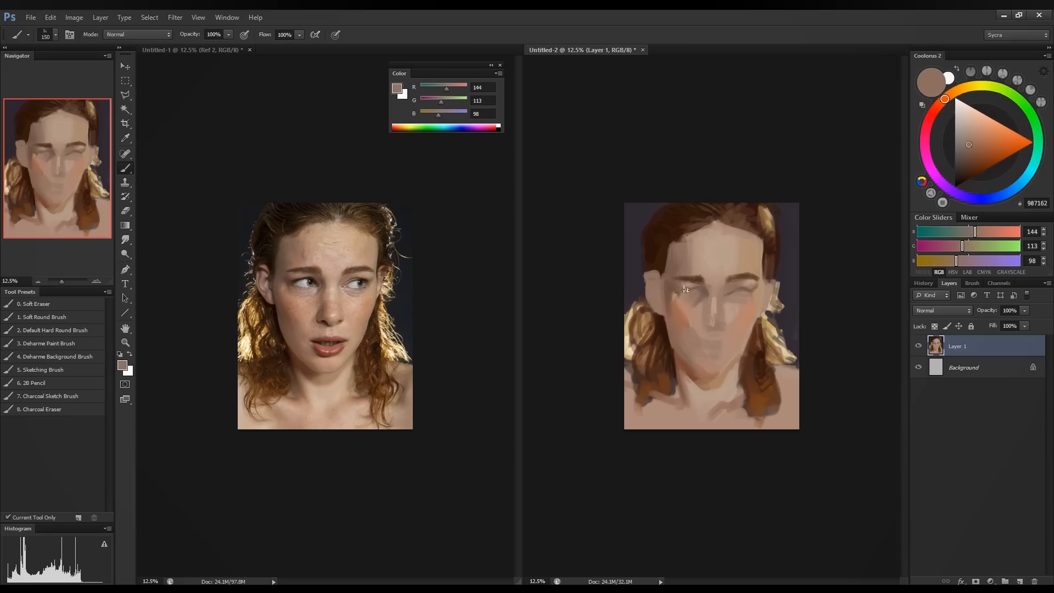
# Blend the forehead planes and the area above the brows, alternating sampled light and shadow skin tones.
pyautogui.keyDown('alt'); pyautogui.click(709, 237); pyautogui.keyUp('alt')
pyautogui.keyDown('alt'); pyautogui.click(753, 243); pyautogui.keyUp('alt')
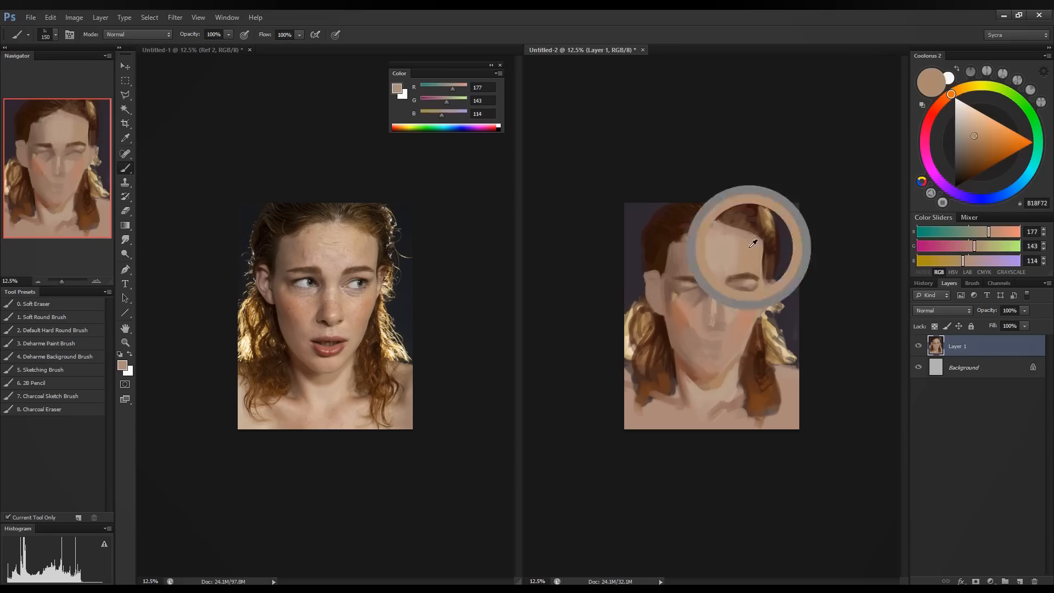
pyautogui.keyDown('alt'); pyautogui.click(680, 252); pyautogui.keyUp('alt')
pyautogui.keyDown('alt'); pyautogui.click(677, 281); pyautogui.keyUp('alt')
pyautogui.keyDown('alt'); pyautogui.click(682, 262); pyautogui.keyUp('alt')
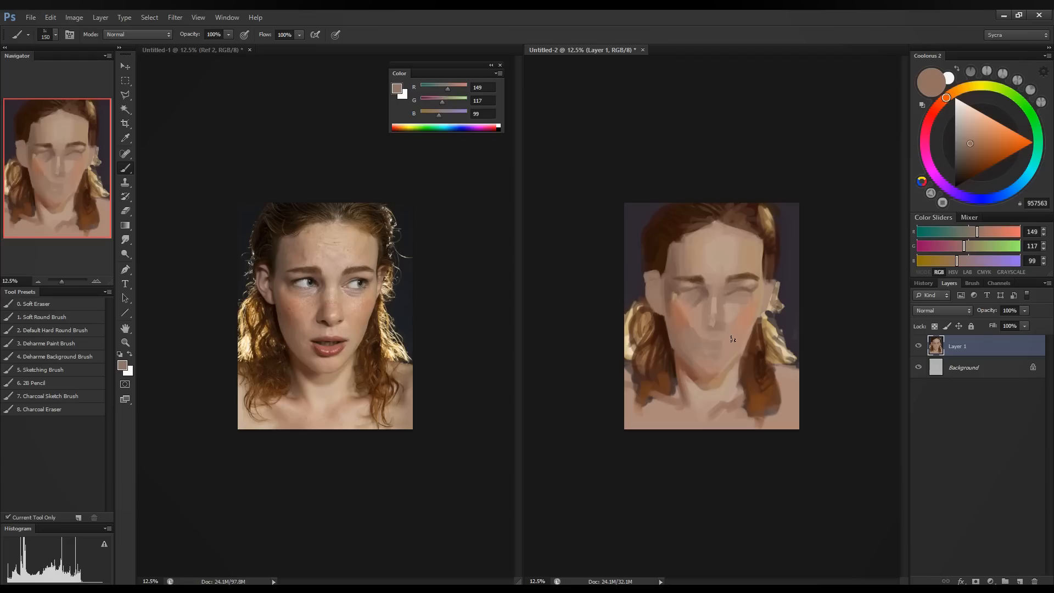
pyautogui.keyDown('alt'); pyautogui.click(717, 282); pyautogui.keyUp('alt')
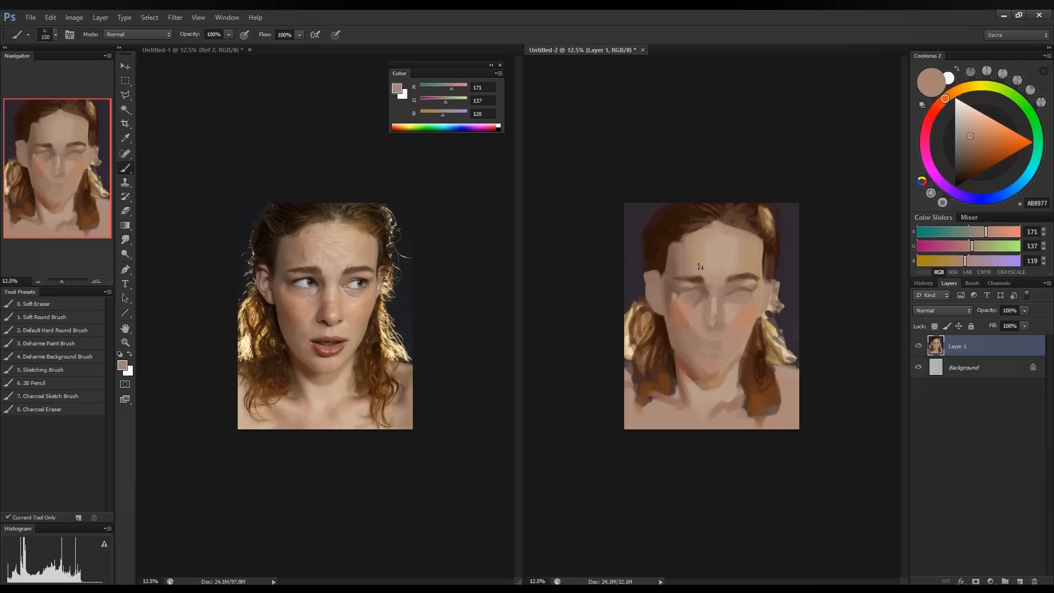
pyautogui.press(']')
pyautogui.keyDown('alt'); pyautogui.click(750, 260); pyautogui.keyUp('alt')
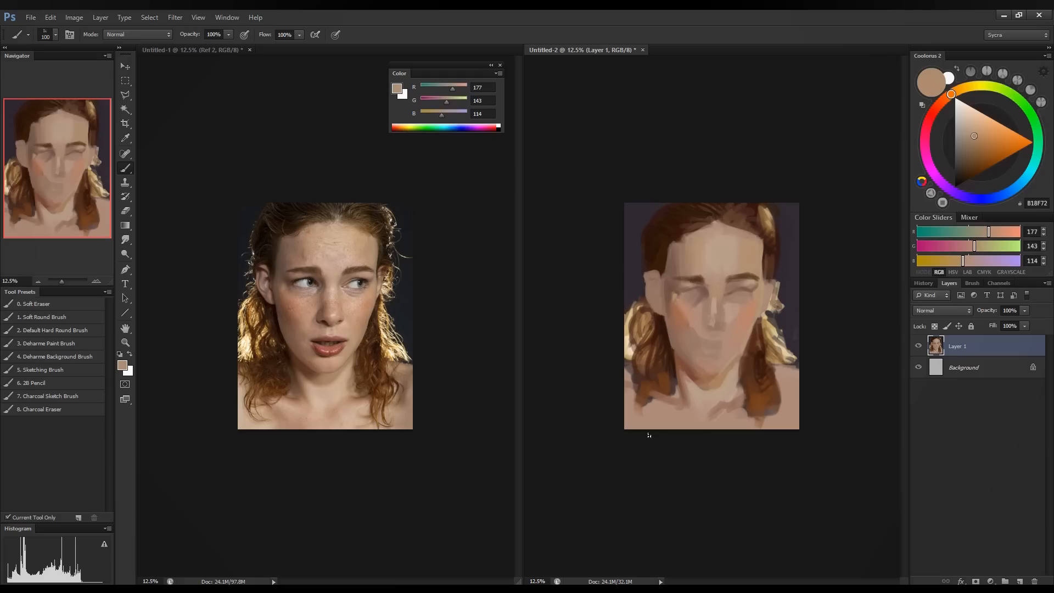
# Deepen the shadow around the inner eye socket and soften it with colours sampled beside the nose.
pyautogui.keyDown('alt'); pyautogui.click(702, 294); pyautogui.keyUp('alt')
pyautogui.keyDown('alt'); pyautogui.click(702, 294); pyautogui.keyUp('alt')
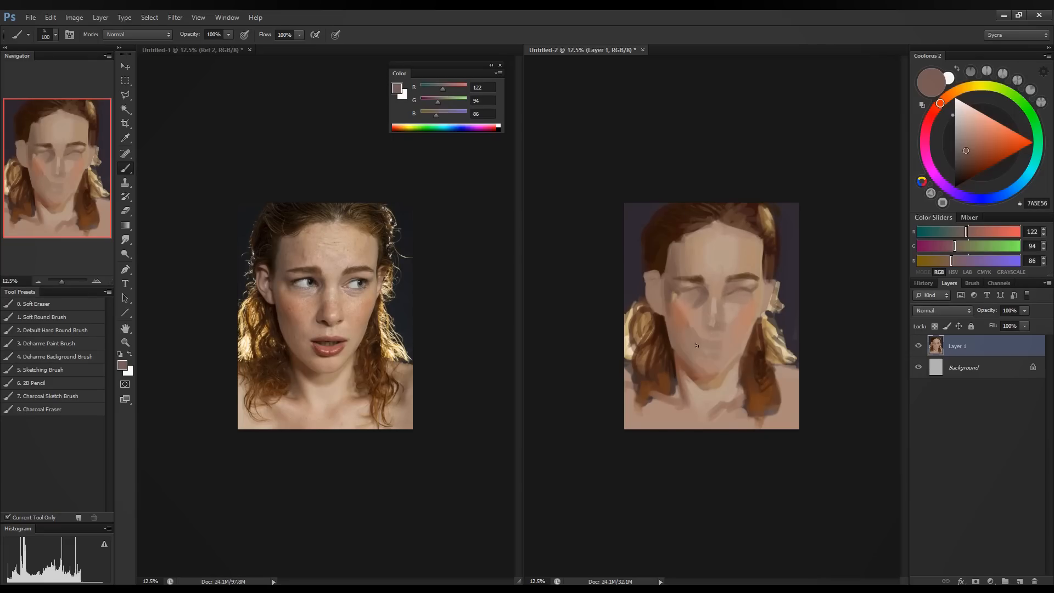
pyautogui.keyDown('alt'); pyautogui.click(702, 295); pyautogui.keyUp('alt')
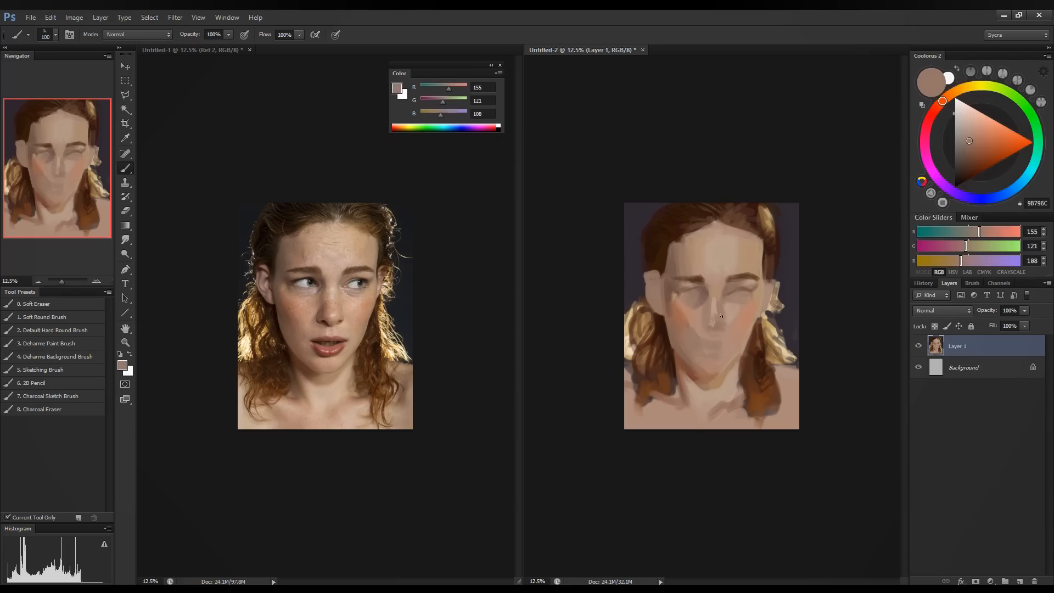
# Sample the skin below the eye and mix it into a muted mauve of R 149, G 106, B 114.
pyautogui.keyDown('alt'); pyautogui.click(737, 299); pyautogui.keyUp('alt')
pyautogui.moveTo(963, 262); pyautogui.dragTo(957, 261)
pyautogui.click(963, 248)
pyautogui.click(969, 232)
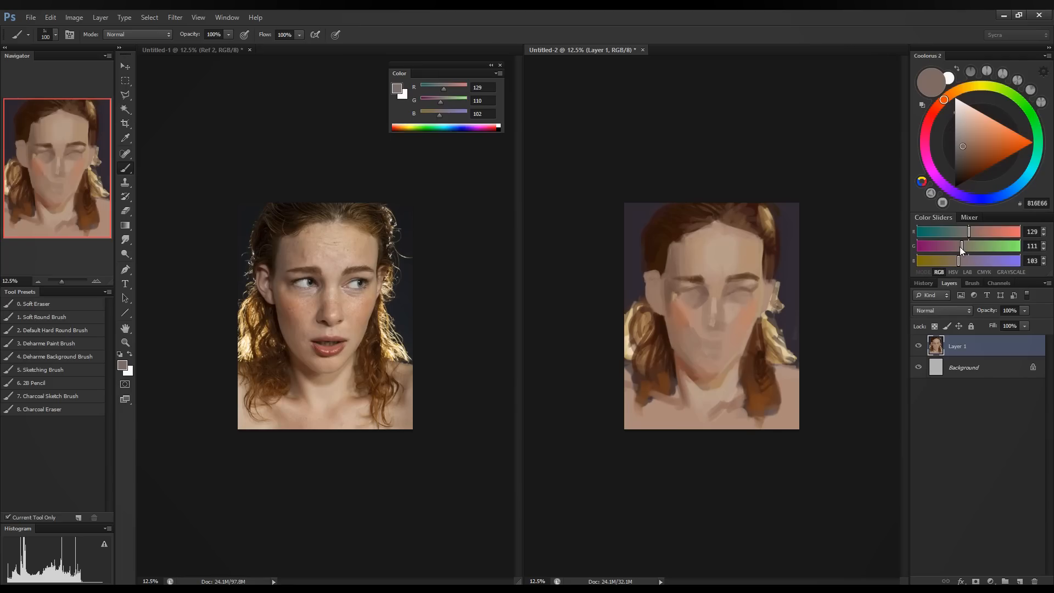
pyautogui.moveTo(960, 248)
pyautogui.mouseDown()
pyautogui.moveTo(963, 261)
pyautogui.moveTo(976, 235)
pyautogui.mouseUp()
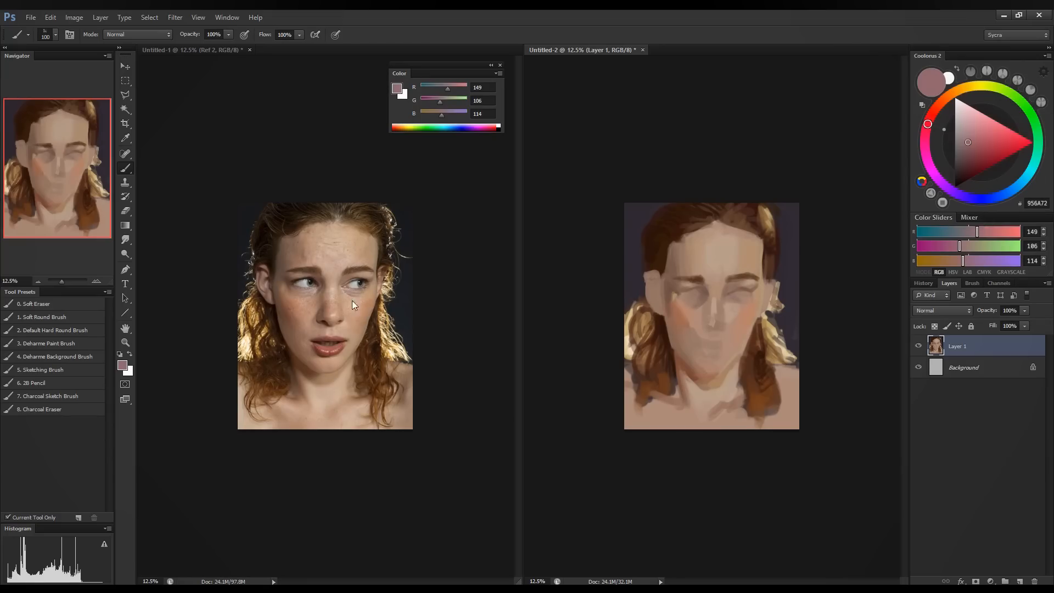
# Mix a light warm grey of R 174, G 160, B 156 and tone the eye areas with a smaller brush.
pyautogui.click(992, 260)
pyautogui.click(992, 246)
pyautogui.click(993, 233)
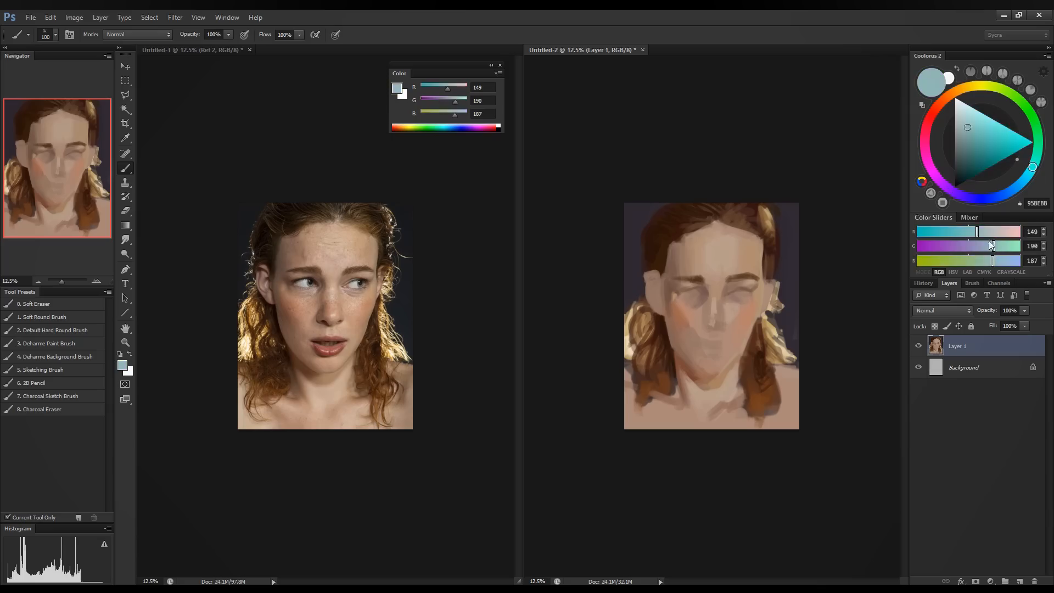
pyautogui.click(990, 246)
pyautogui.click(985, 262)
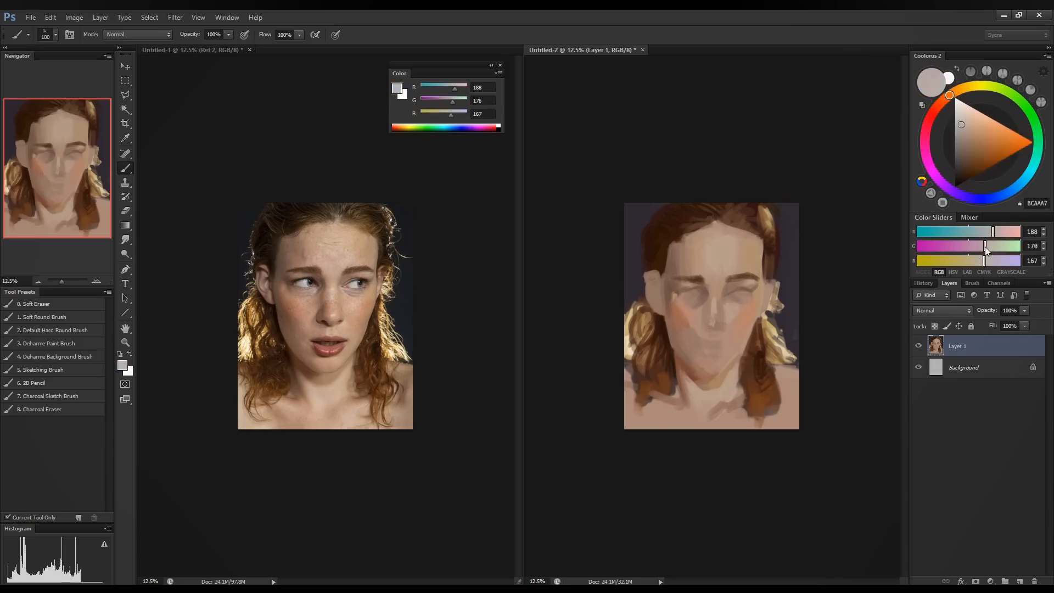
pyautogui.click(984, 246)
pyautogui.click(980, 262)
pyautogui.click(982, 246)
pyautogui.click(987, 232)
pyautogui.click(986, 235)
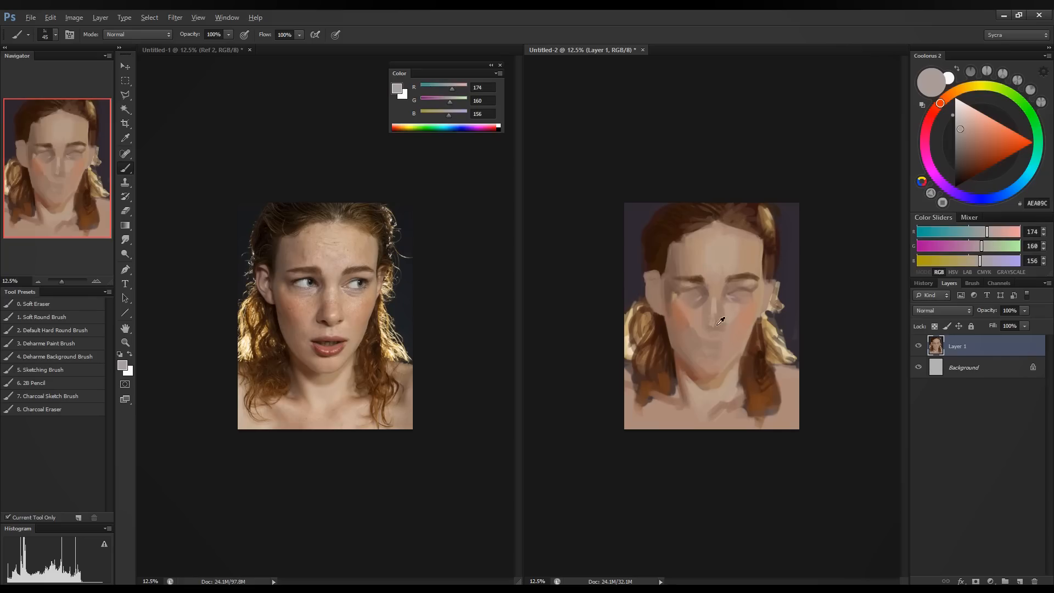
# Block in the side and underside shadow of the nose with reddish and brown tones sampled from the cheeks and face edge.
pyautogui.keyDown('alt'); pyautogui.click(744, 312); pyautogui.keyUp('alt')
pyautogui.keyDown('alt'); pyautogui.click(679, 319); pyautogui.keyUp('alt')
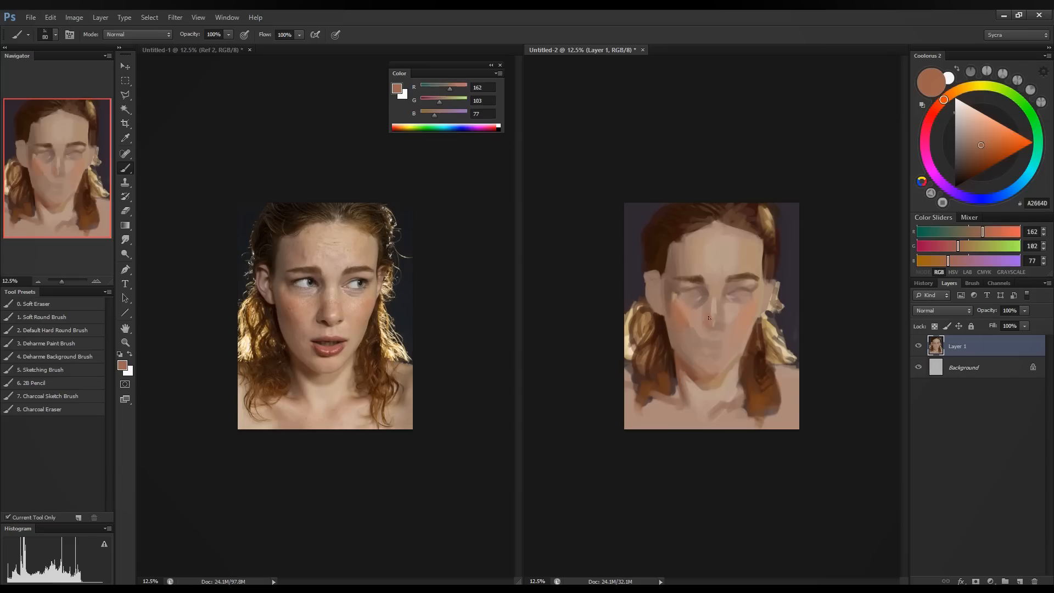
pyautogui.keyDown('alt'); pyautogui.click(684, 346); pyautogui.keyUp('alt')
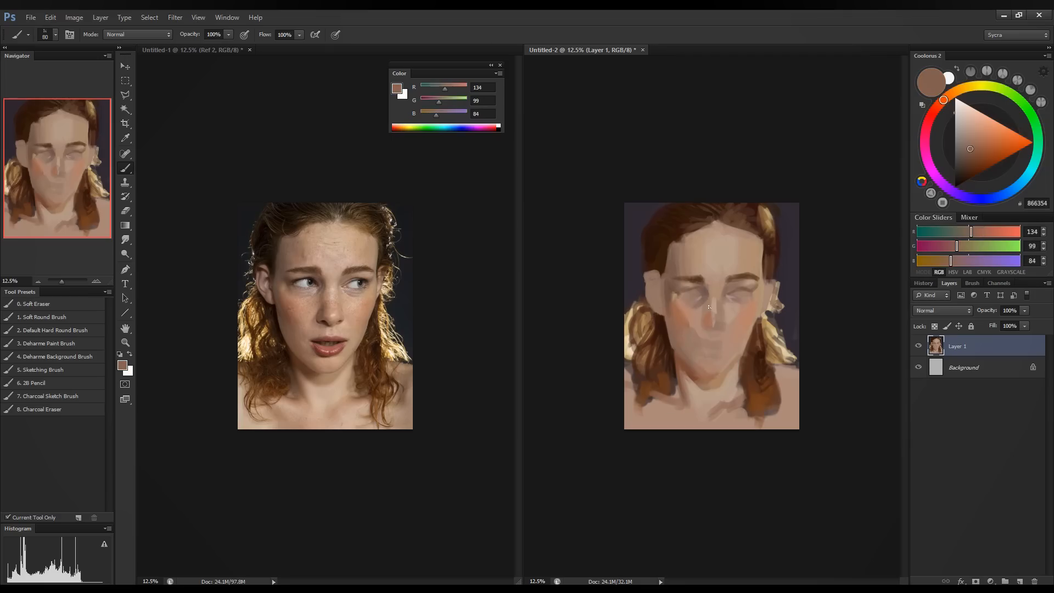
pyautogui.keyDown('alt'); pyautogui.click(668, 299); pyautogui.keyUp('alt')
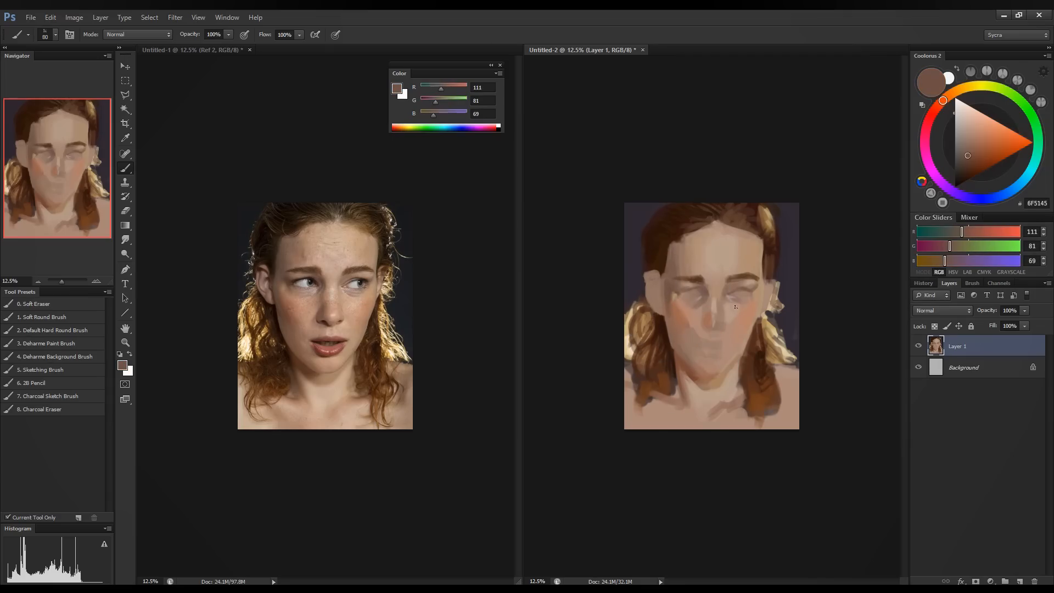
pyautogui.moveTo(709, 315); pyautogui.dragTo(711, 327)
# Paint the nostrils with dark browns sampled from the hair and refine the nose tip and wings with sampled skin tones.
pyautogui.keyDown('alt'); pyautogui.click(762, 333); pyautogui.keyUp('alt')
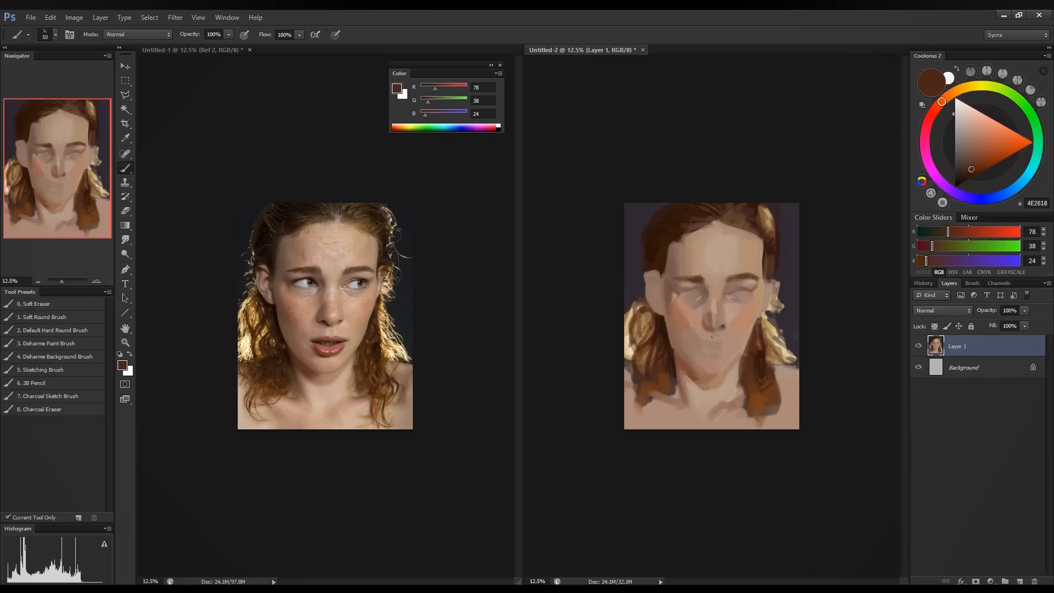
pyautogui.keyDown('alt'); pyautogui.click(662, 316); pyautogui.keyUp('alt')
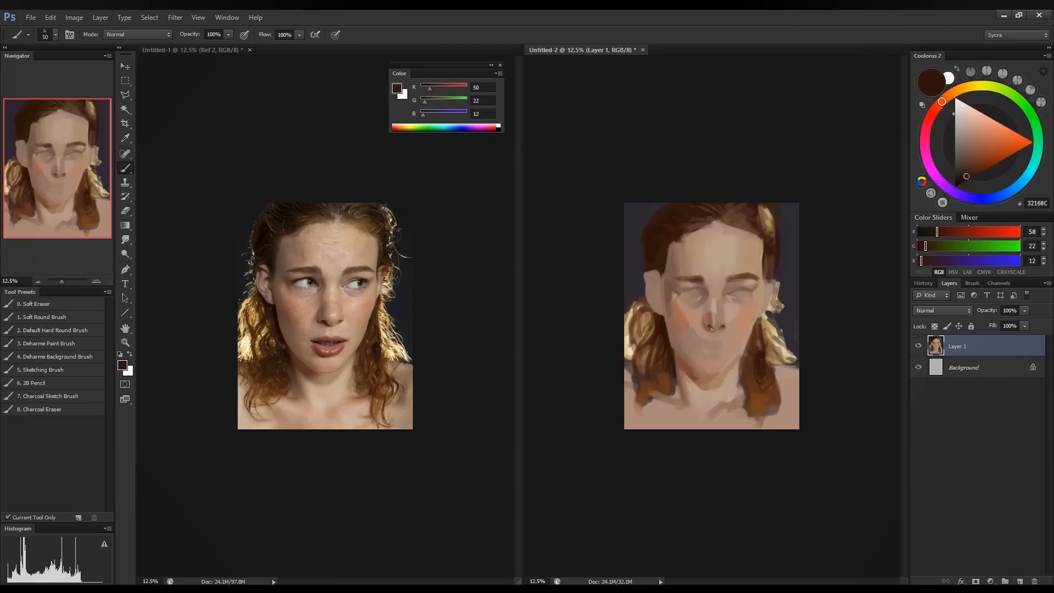
pyautogui.keyDown('alt'); pyautogui.click(716, 325); pyautogui.keyUp('alt')
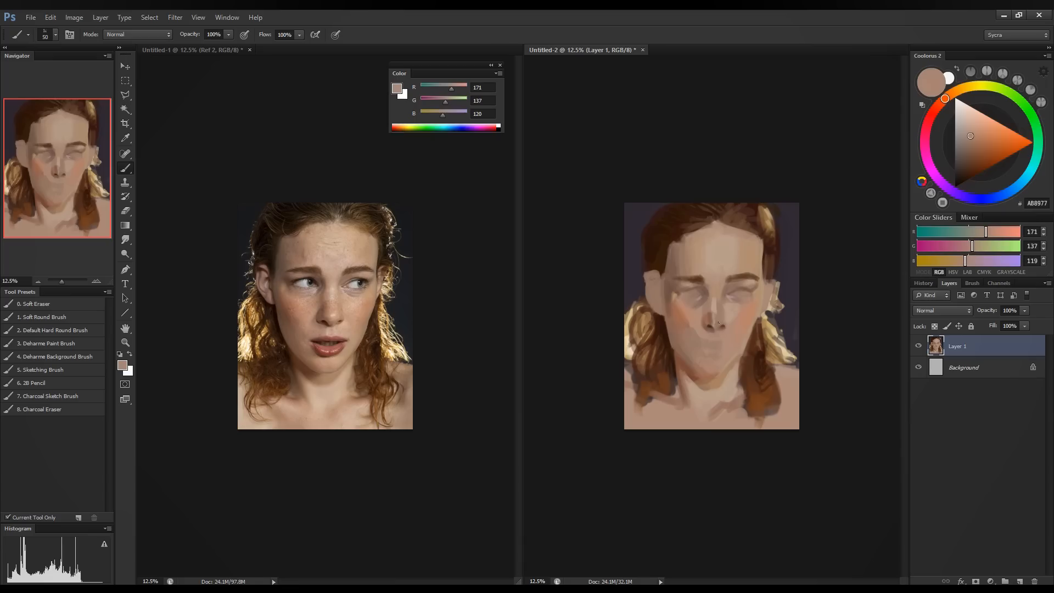
pyautogui.keyDown('alt'); pyautogui.click(720, 319); pyautogui.keyUp('alt')
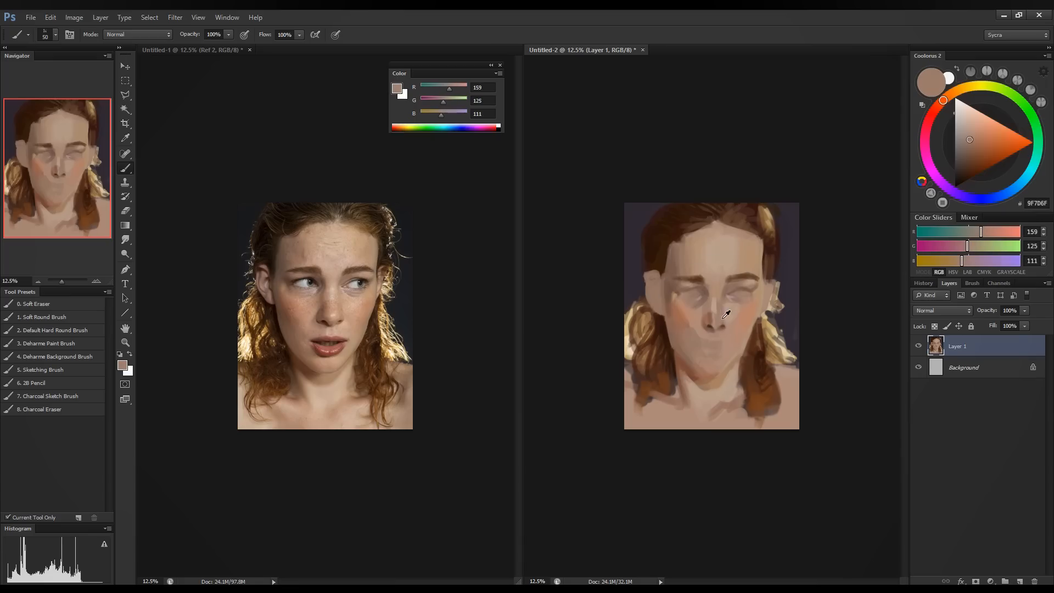
pyautogui.keyDown('alt'); pyautogui.click(748, 320); pyautogui.keyUp('alt')
pyautogui.keyDown('alt'); pyautogui.click(708, 316); pyautogui.keyUp('alt')
pyautogui.keyDown('alt'); pyautogui.click(713, 318); pyautogui.keyUp('alt')
# Lighten the sampled nose colour to R 196, G 168, B 145, add nose highlights, and blend them with nearby skin tones.
pyautogui.keyDown('alt'); pyautogui.click(715, 302); pyautogui.keyUp('alt')
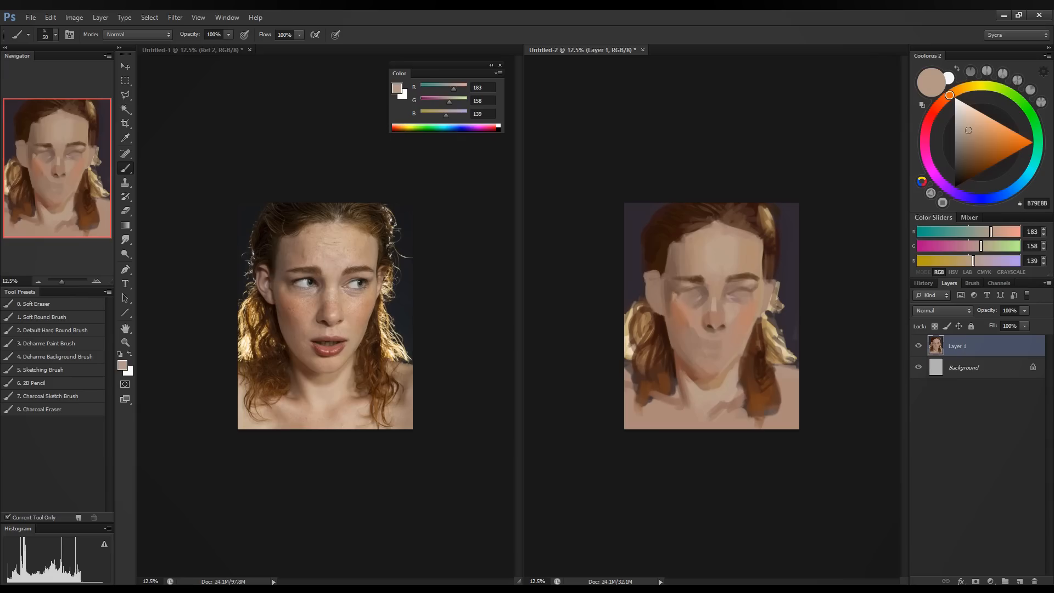
pyautogui.moveTo(995, 233); pyautogui.dragTo(975, 261)
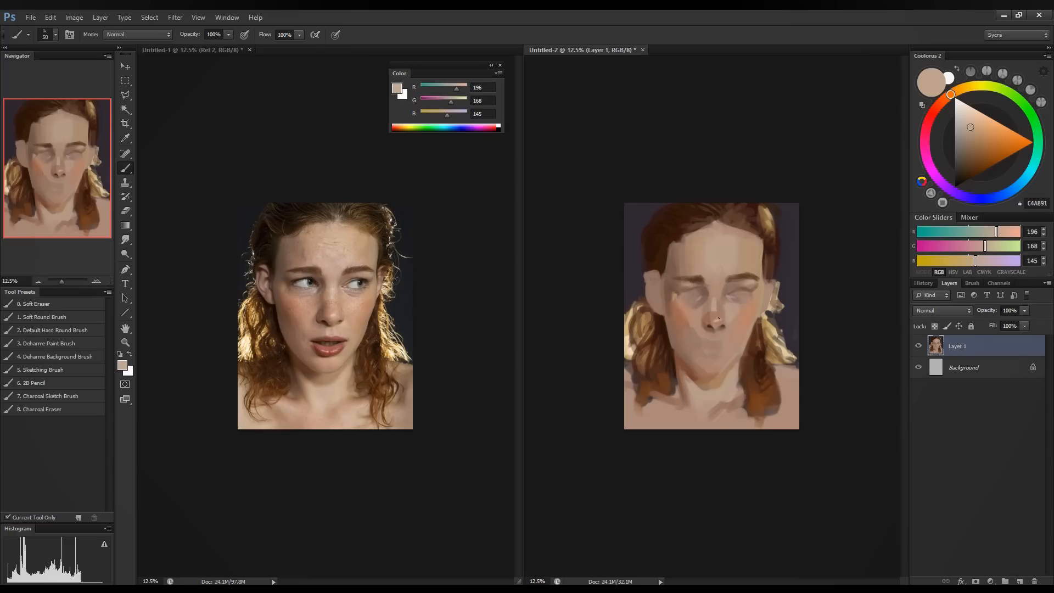
pyautogui.keyDown('alt'); pyautogui.click(718, 316); pyautogui.keyUp('alt')
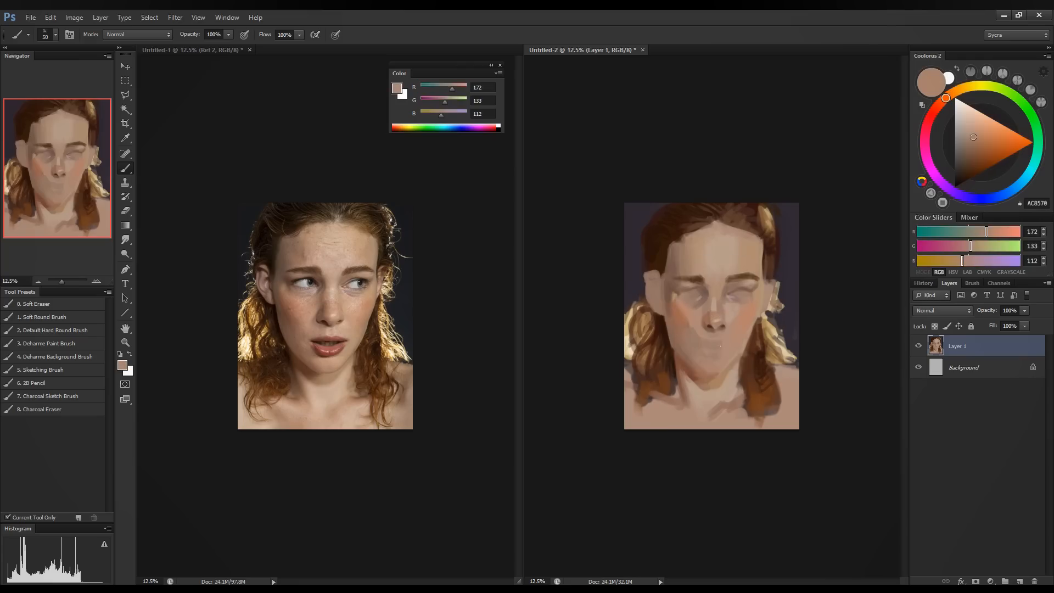
pyautogui.keyDown('alt'); pyautogui.click(711, 301); pyautogui.keyUp('alt')
pyautogui.keyDown('alt'); pyautogui.click(713, 302); pyautogui.keyUp('alt')
pyautogui.keyDown('alt'); pyautogui.click(711, 300); pyautogui.keyUp('alt')
pyautogui.keyDown('alt'); pyautogui.click(714, 305); pyautogui.keyUp('alt')
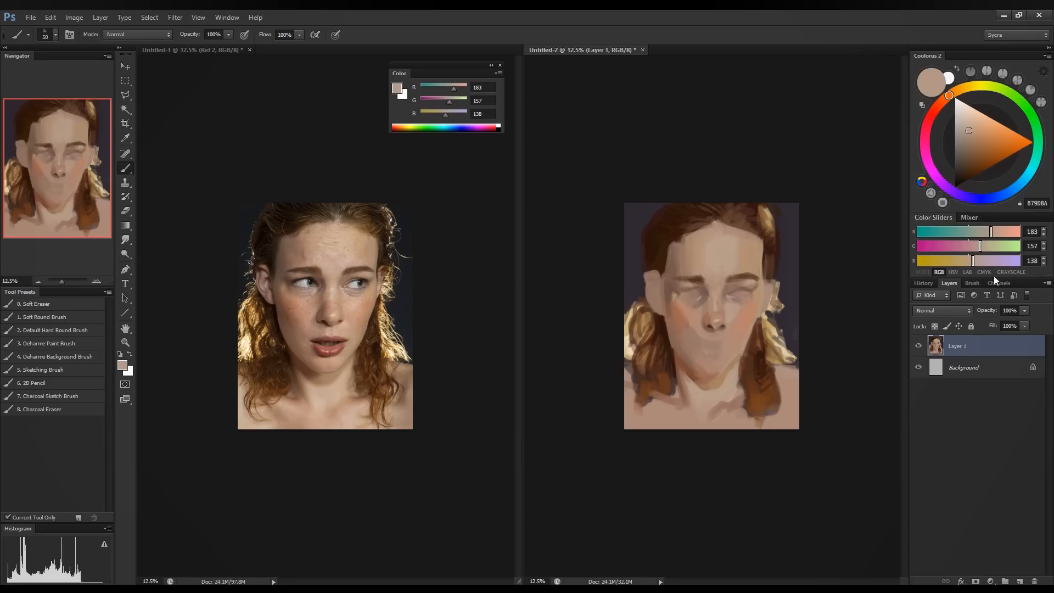
# Mix a light grey of R 179, G 175, B 174 from the skin under the eye and paint the whites of both eyes.
pyautogui.keyDown('alt'); pyautogui.click(735, 304); pyautogui.keyUp('alt')
pyautogui.moveTo(980, 248)
pyautogui.mouseDown()
pyautogui.moveTo(984, 260)
pyautogui.moveTo(991, 232)
pyautogui.mouseUp()
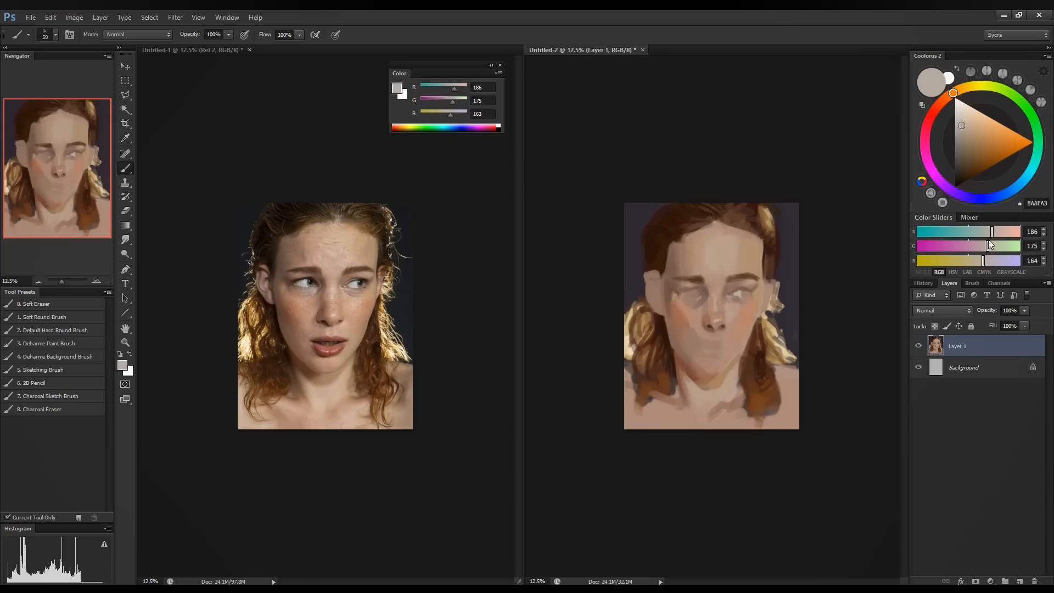
pyautogui.click(986, 263)
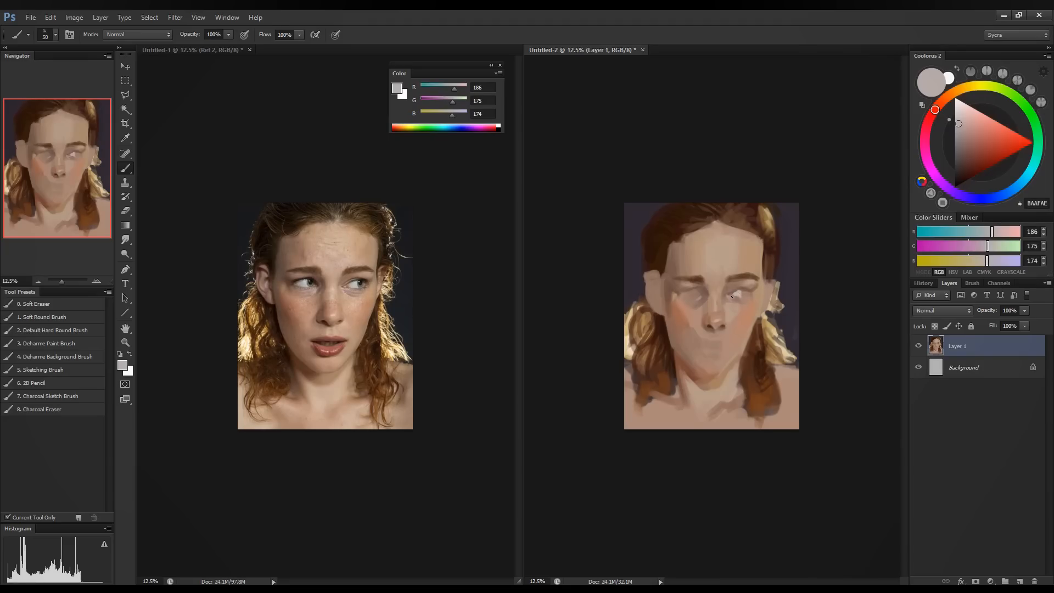
pyautogui.click(988, 233)
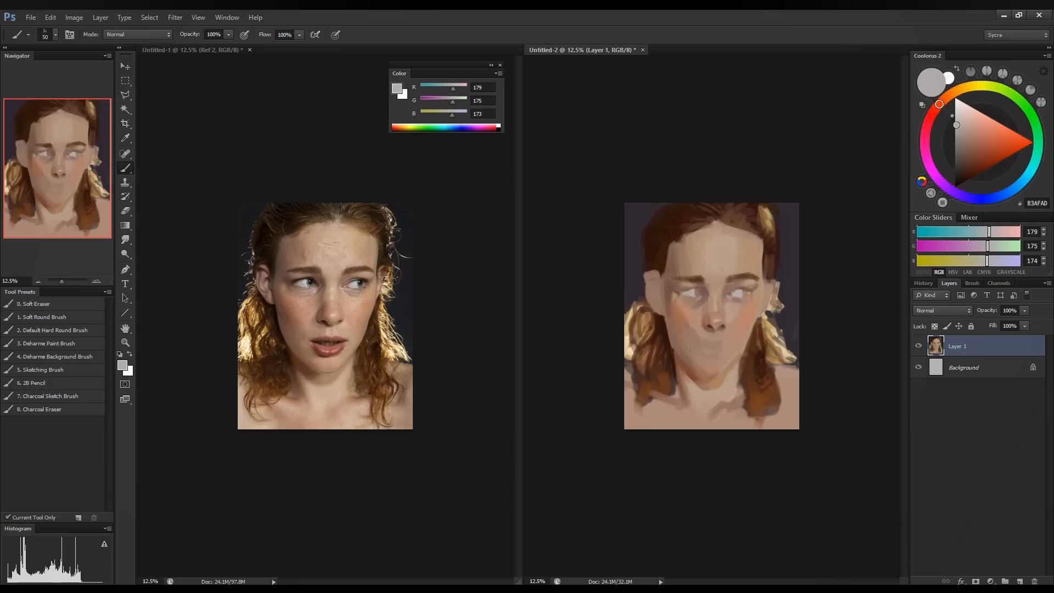
pyautogui.press('d')
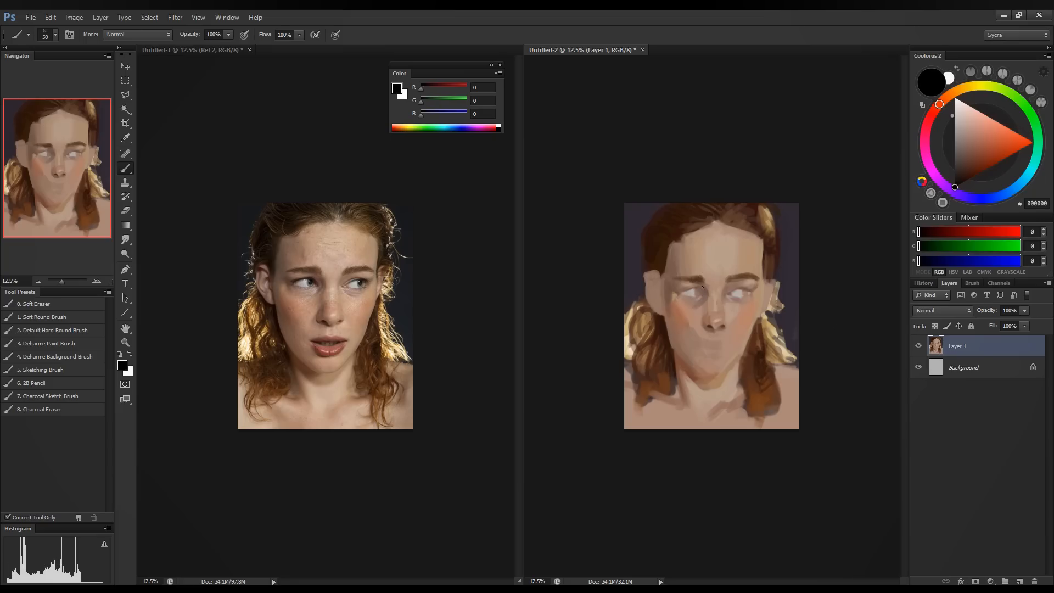
pyautogui.moveTo(697, 294); pyautogui.dragTo(698, 292)
pyautogui.hotkey('ctrl', 'z')
# Brighten the eye whites with a lighter grey of R 192, G 195, B 194, then sample the skin below the eye.
pyautogui.keyDown('alt'); pyautogui.click(693, 291); pyautogui.keyUp('alt')
pyautogui.click(995, 263)
pyautogui.click(995, 247)
pyautogui.click(995, 233)
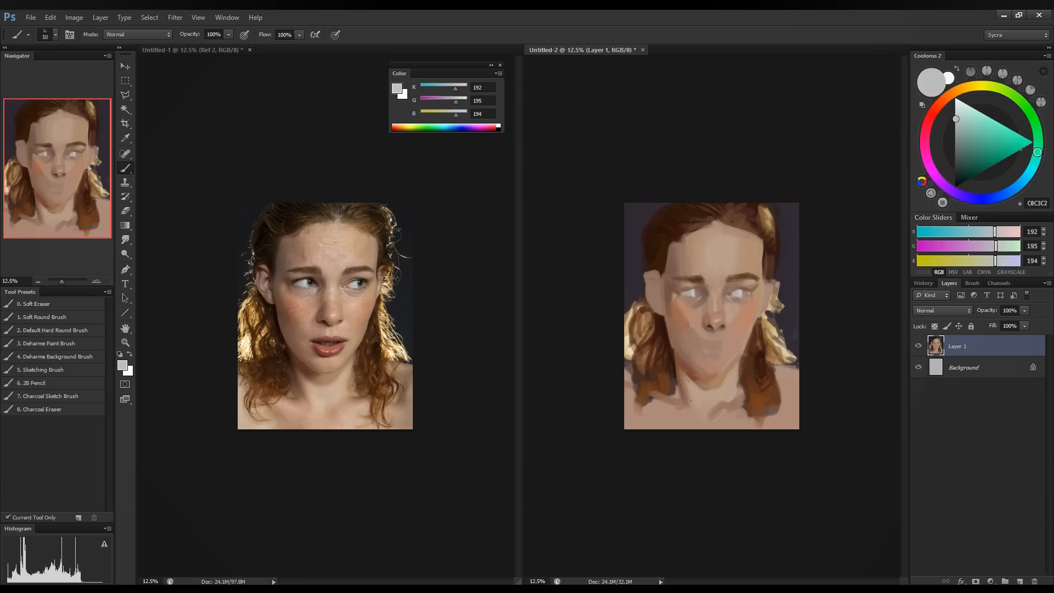
pyautogui.keyDown('alt'); pyautogui.click(686, 301); pyautogui.keyUp('alt')
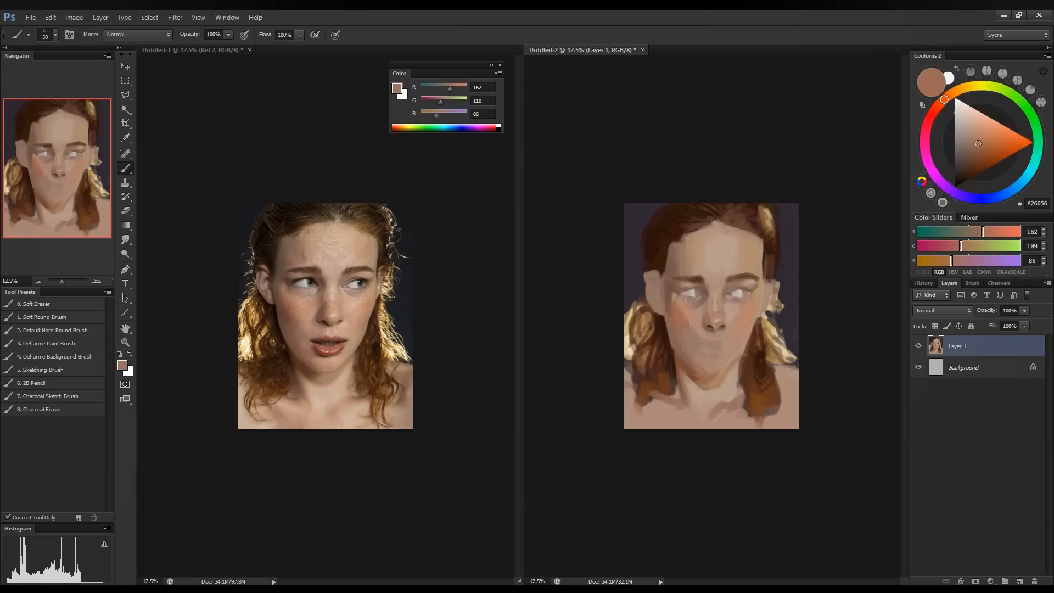
# Soften the cheeks and the skin beside the nose with a 175 px brush, using sampled and slightly adjusted skin tones.
pyautogui.press(']')
pyautogui.press(']')
pyautogui.press(']')
pyautogui.press(']')
pyautogui.keyDown('alt'); pyautogui.click(684, 313); pyautogui.keyUp('alt')
pyautogui.click(984, 236)
pyautogui.click(960, 250)
pyautogui.keyDown('alt'); pyautogui.click(733, 328); pyautogui.keyUp('alt')
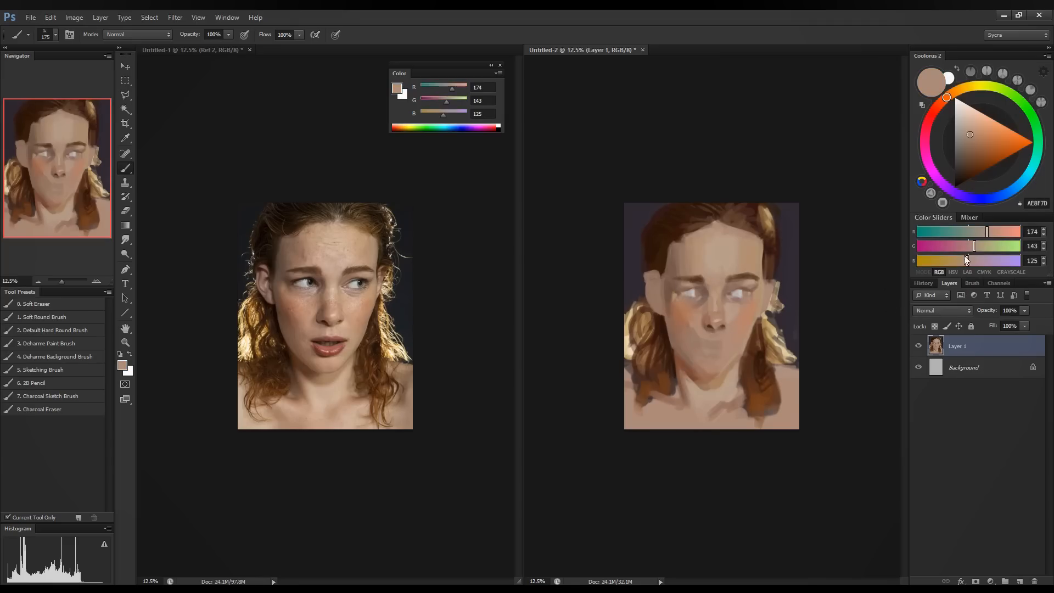
pyautogui.moveTo(967, 263); pyautogui.dragTo(969, 250)
pyautogui.keyDown('alt'); pyautogui.click(705, 345); pyautogui.keyUp('alt')
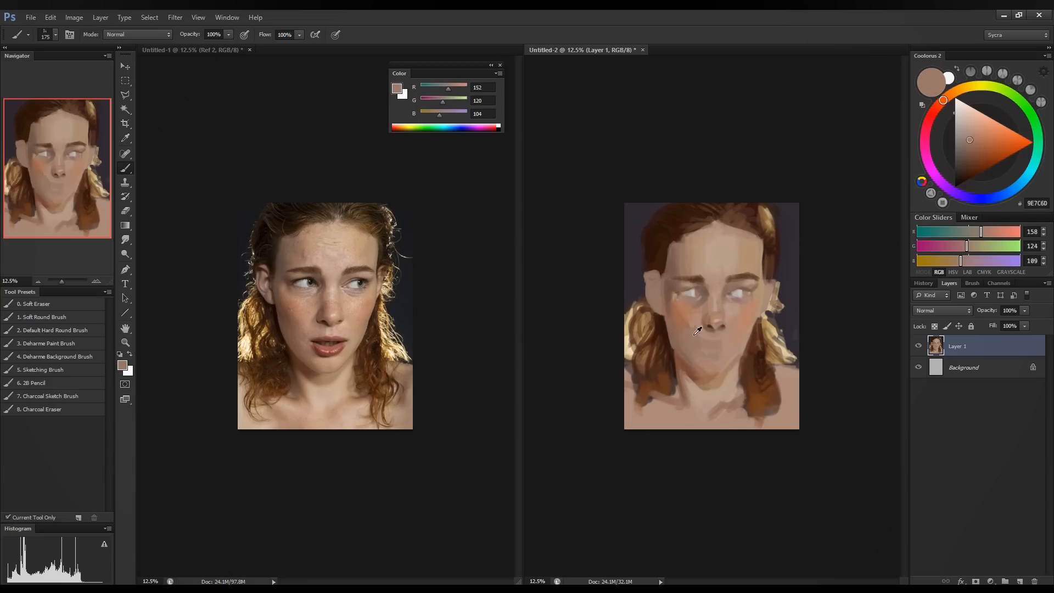
# Refine the nostrils and the area under the nose with a 70 px brush, using nearby sampled shadow and skin tones.
pyautogui.press('[')
pyautogui.press('[')
pyautogui.keyDown('alt'); pyautogui.click(706, 331); pyautogui.keyUp('alt')
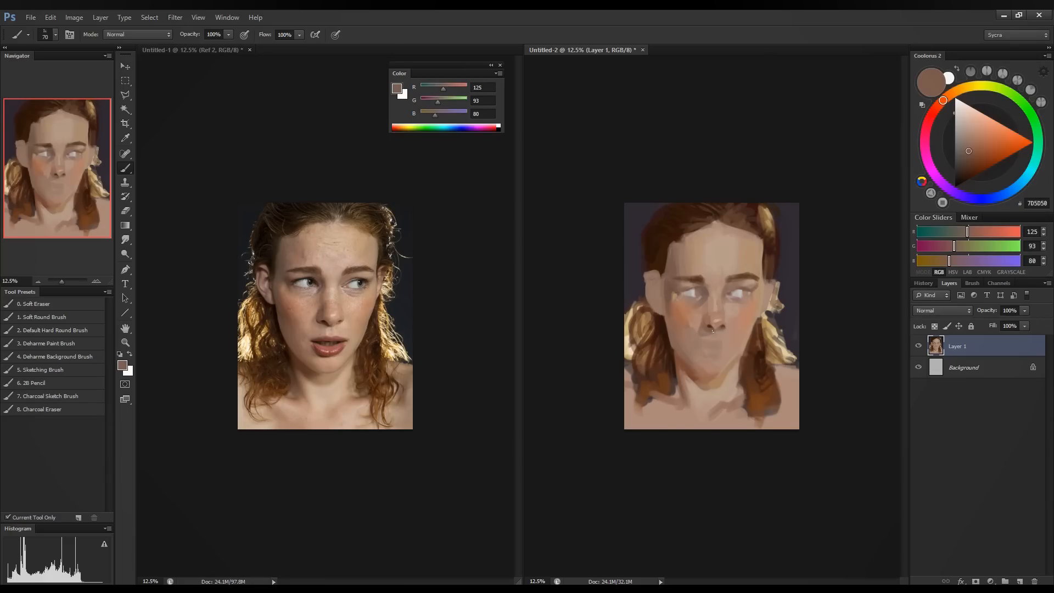
pyautogui.keyDown('alt'); pyautogui.click(705, 335); pyautogui.keyUp('alt')
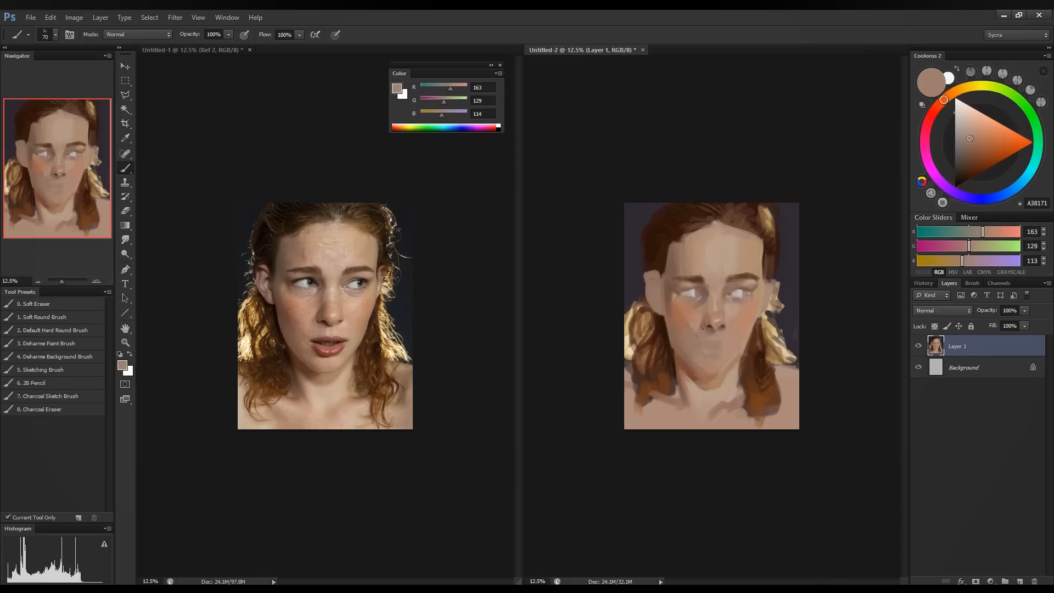
pyautogui.keyDown('alt'); pyautogui.click(714, 327); pyautogui.keyUp('alt')
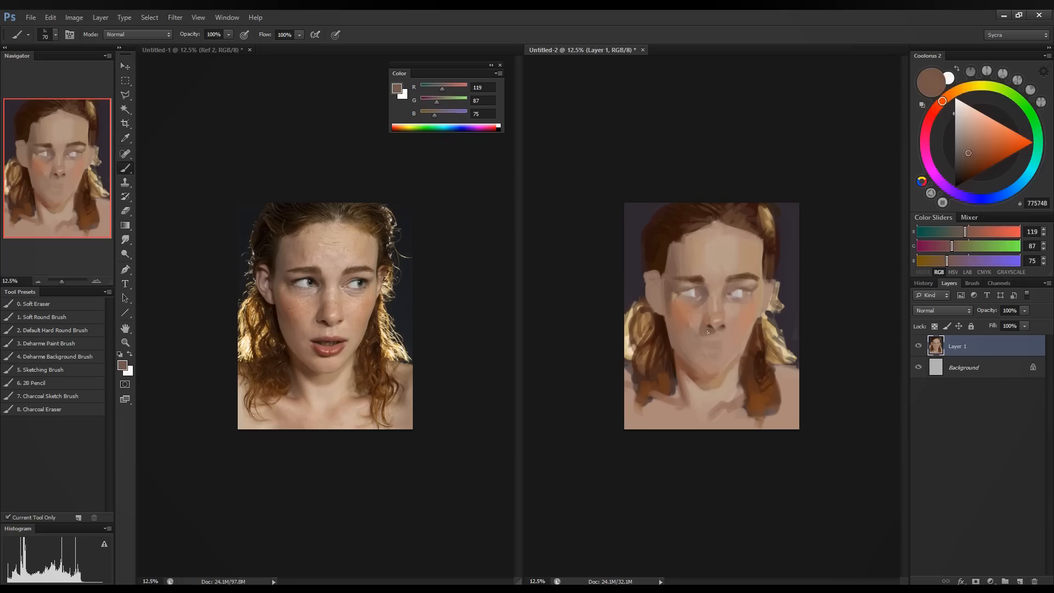
pyautogui.keyDown('alt'); pyautogui.click(703, 328); pyautogui.keyUp('alt')
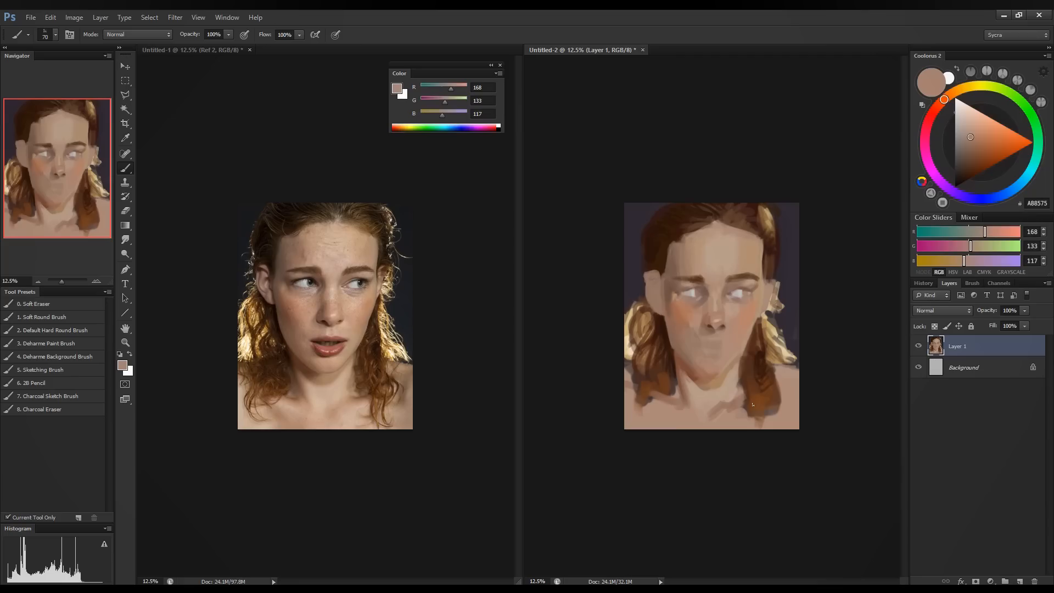
pyautogui.keyDown('alt'); pyautogui.click(709, 333); pyautogui.keyUp('alt')
# Mix a reddish brown of R 124, G 56, B 44 from the cheek colour and deepen the blush with a 100 px brush.
pyautogui.keyDown('alt'); pyautogui.click(690, 311); pyautogui.keyUp('alt')
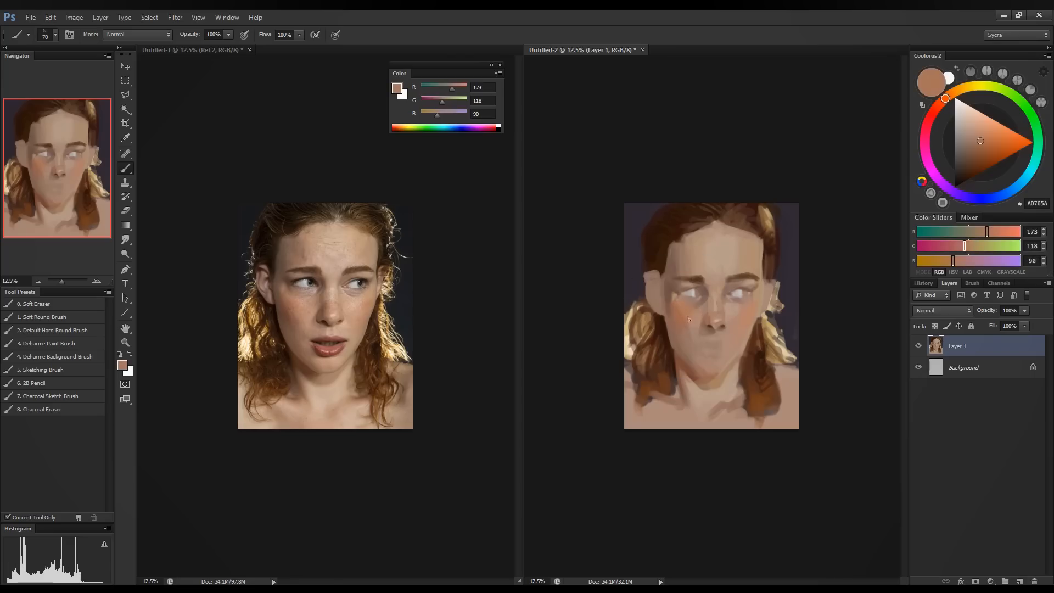
pyautogui.press(']')
pyautogui.keyDown('alt'); pyautogui.click(679, 312); pyautogui.keyUp('alt')
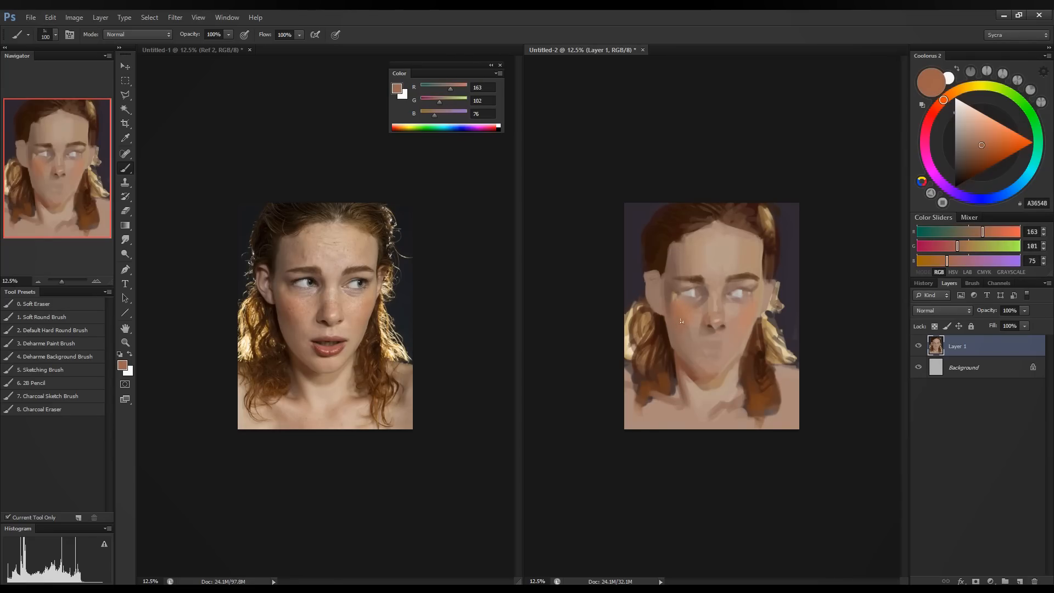
pyautogui.moveTo(938, 266)
pyautogui.mouseDown()
pyautogui.moveTo(976, 233)
pyautogui.moveTo(933, 263)
pyautogui.mouseUp()
pyautogui.moveTo(974, 233); pyautogui.dragTo(939, 248)
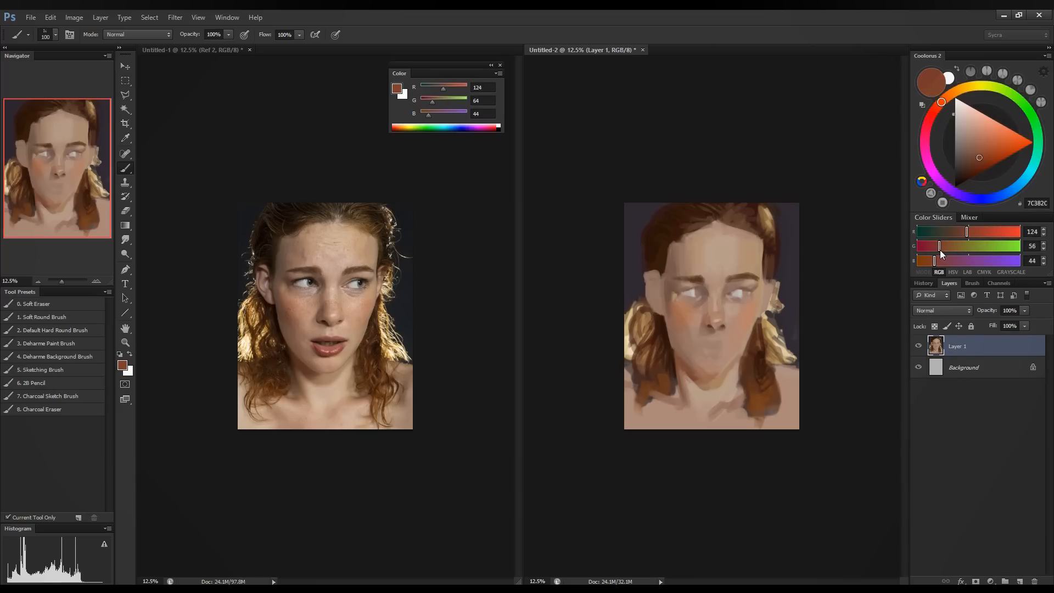
pyautogui.keyDown('alt'); pyautogui.click(676, 321); pyautogui.keyUp('alt')
pyautogui.keyDown('alt'); pyautogui.click(675, 318); pyautogui.keyUp('alt')
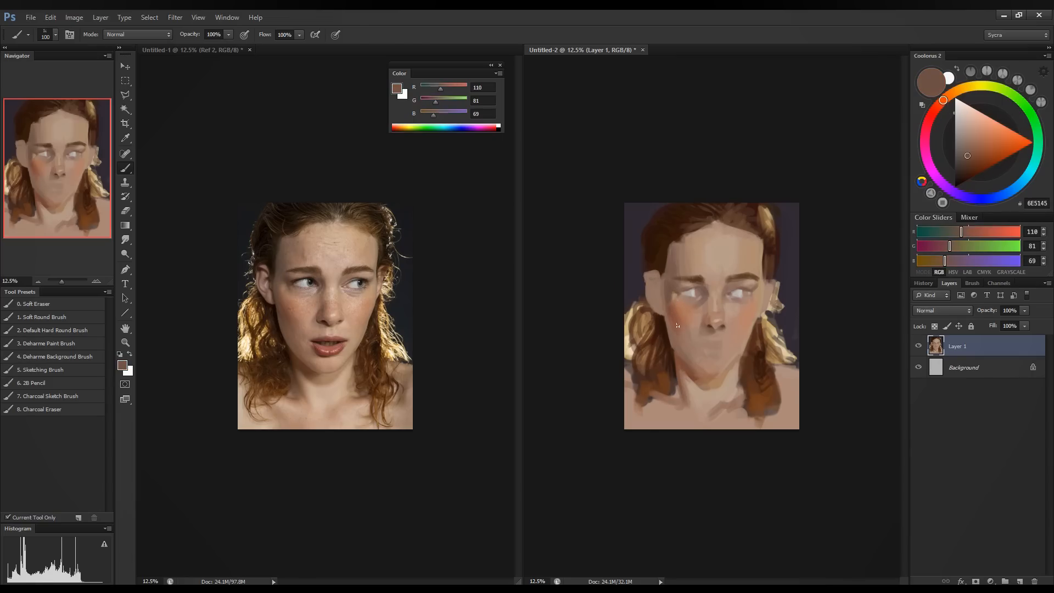
# Blend the cheek blush with colours sampled from around it, and shift the sampled brown to R 152, G 83, B 68.
pyautogui.keyDown('alt'); pyautogui.click(680, 315); pyautogui.keyUp('alt')
pyautogui.keyDown('alt'); pyautogui.click(676, 311); pyautogui.keyUp('alt')
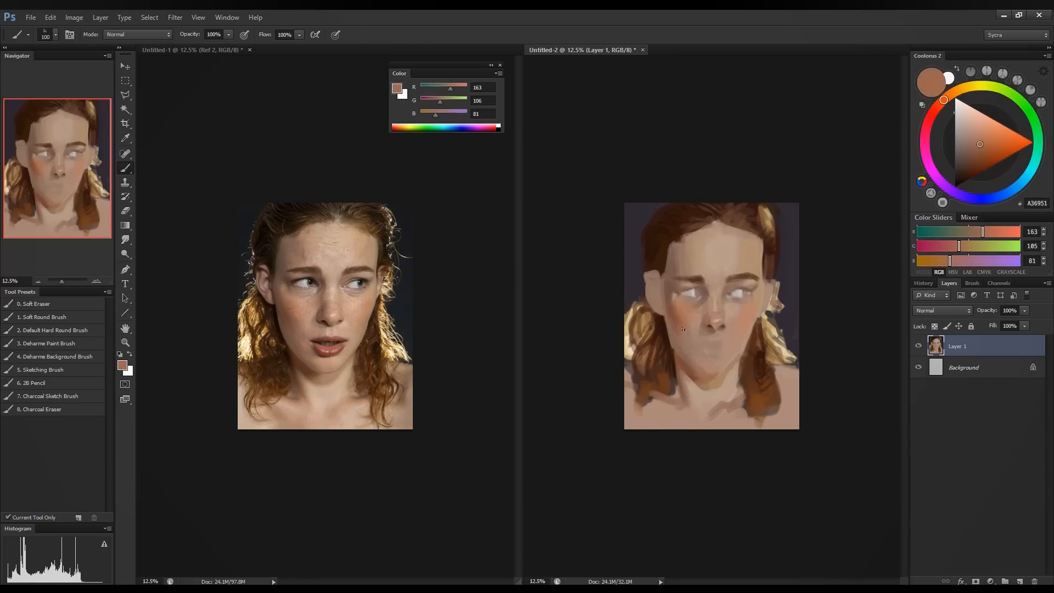
pyautogui.keyDown('alt'); pyautogui.click(684, 319); pyautogui.keyUp('alt')
pyautogui.keyDown('alt'); pyautogui.click(681, 308); pyautogui.keyUp('alt')
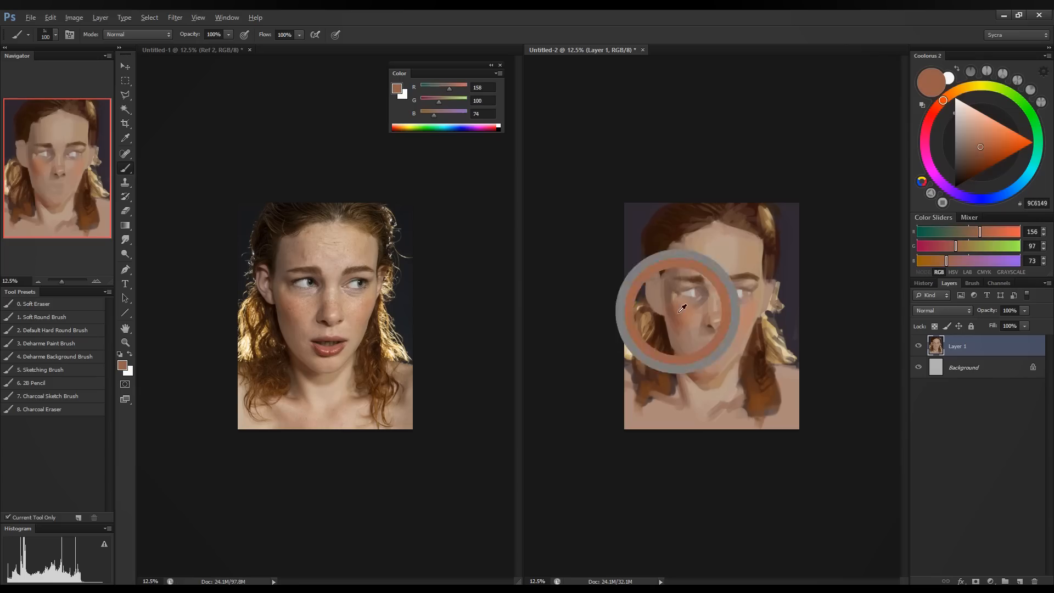
pyautogui.keyDown('alt'); pyautogui.click(675, 317); pyautogui.keyUp('alt')
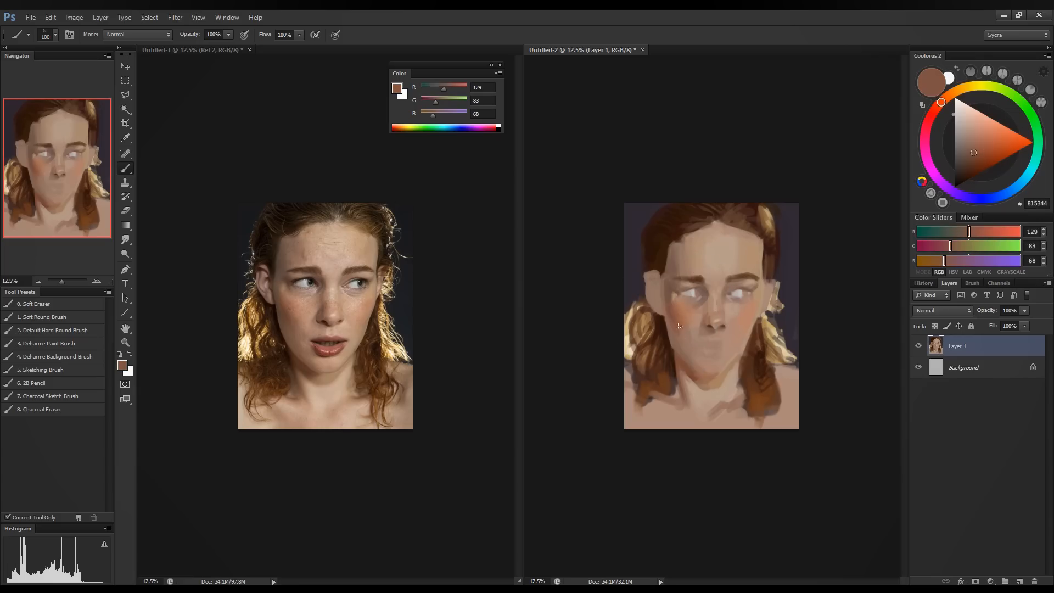
pyautogui.click(980, 235)
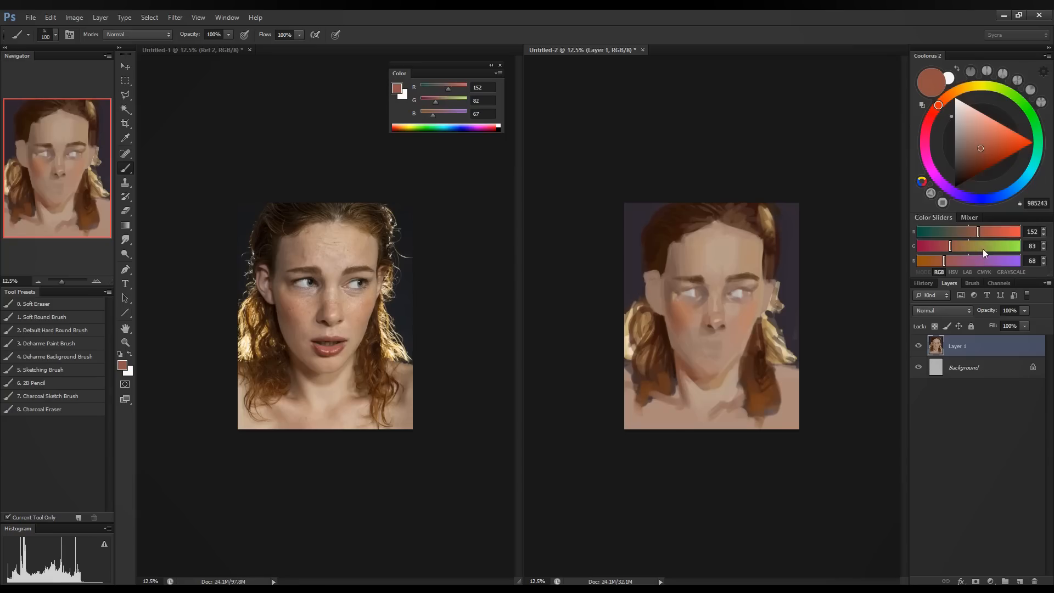
# Try a green of R 111, G 179, B 116 on one eye of the portrait, then undo the stroke.
pyautogui.click(122, 366)
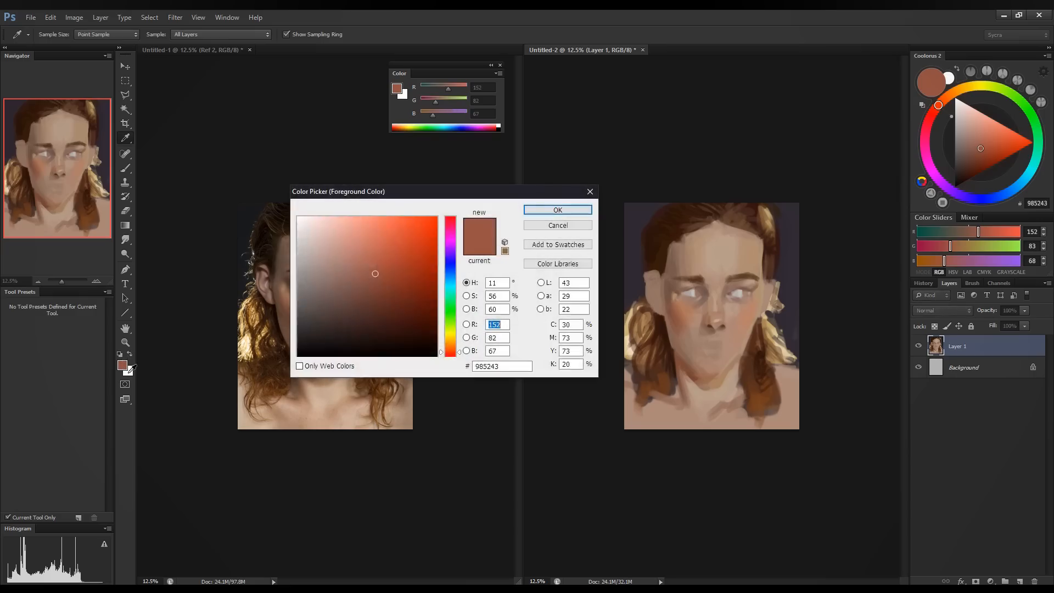
pyautogui.moveTo(448, 304); pyautogui.dragTo(439, 308)
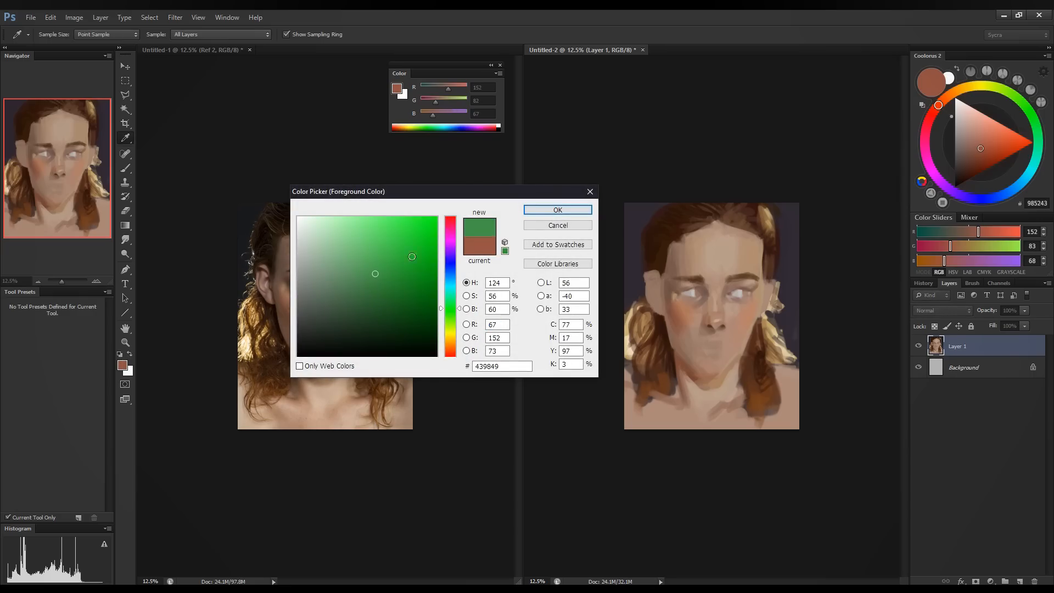
pyautogui.moveTo(438, 192); pyautogui.dragTo(585, 180)
pyautogui.moveTo(521, 234); pyautogui.dragTo(498, 246)
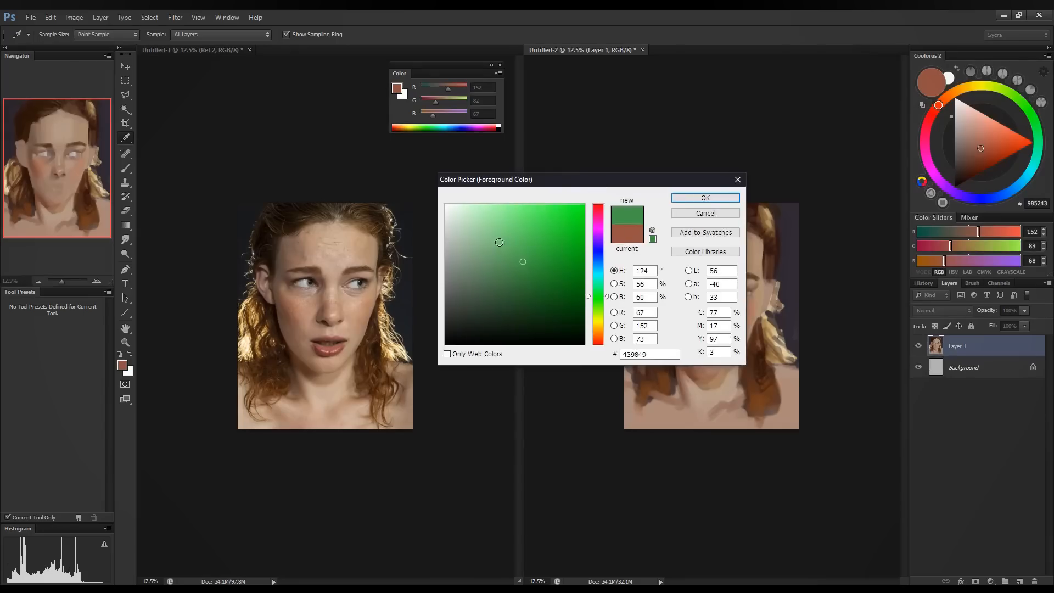
pyautogui.click(705, 198)
pyautogui.moveTo(731, 286); pyautogui.dragTo(748, 297)
pyautogui.hotkey('ctrl', 'z')
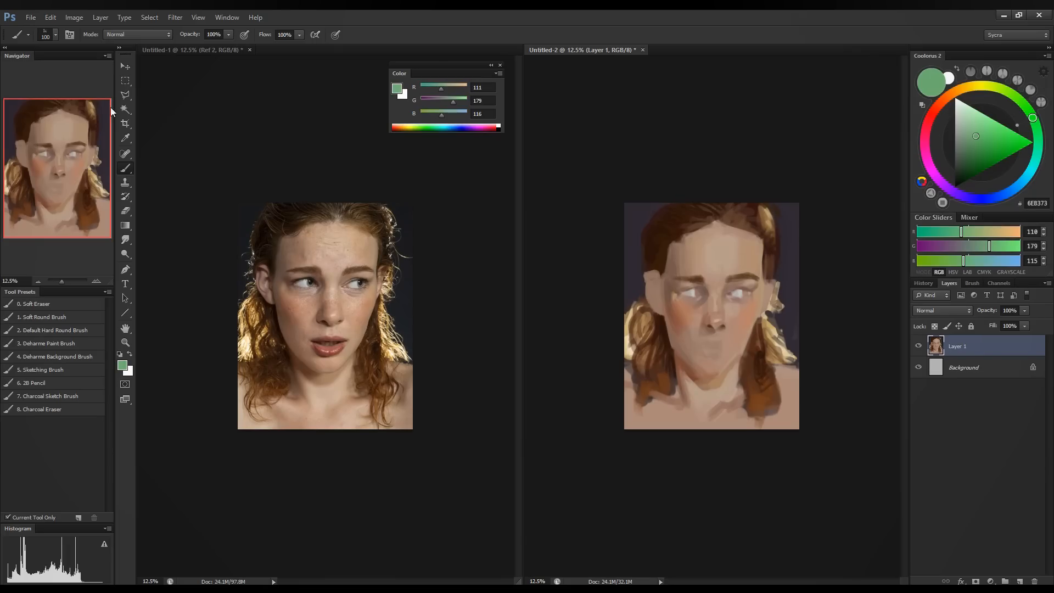
# Examine the iris colours in the reference photo by sampling several spots with the colour picker, and discard the samples.
pyautogui.click(199, 48)
pyautogui.hotkey('ctrl', '+')
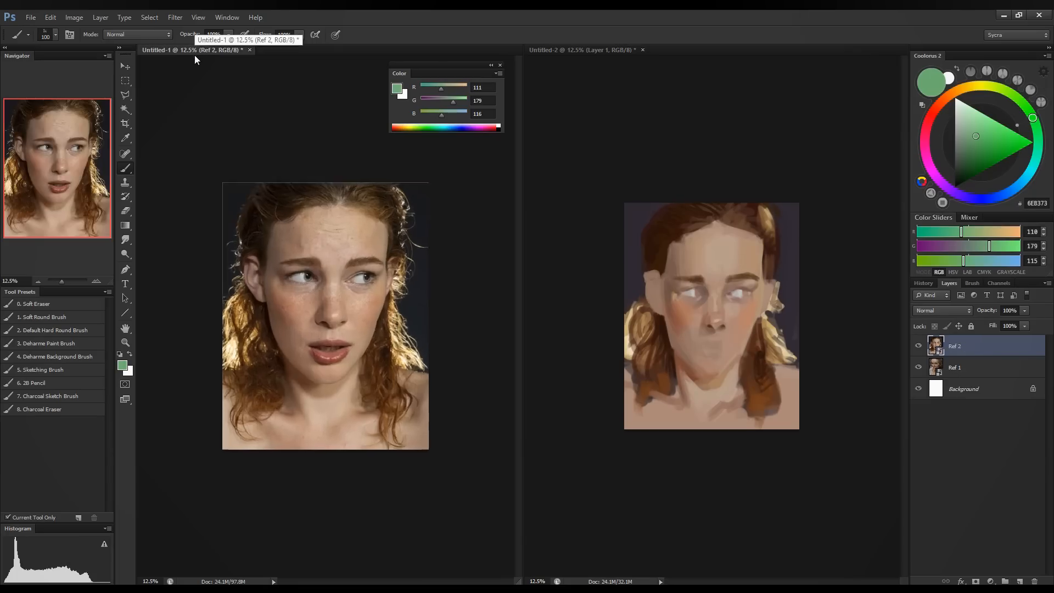
pyautogui.hotkey('ctrl', '+')
pyautogui.hotkey('ctrl', '+')
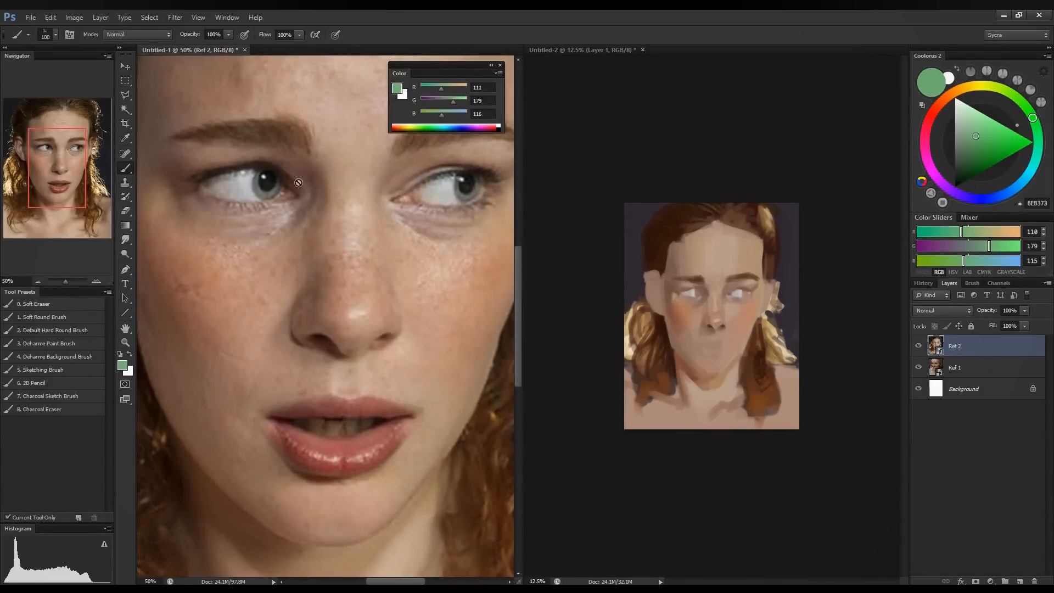
pyautogui.hotkey('ctrl', '+')
pyautogui.hotkey('ctrl', '+')
pyautogui.moveTo(284, 154); pyautogui.dragTo(379, 331)
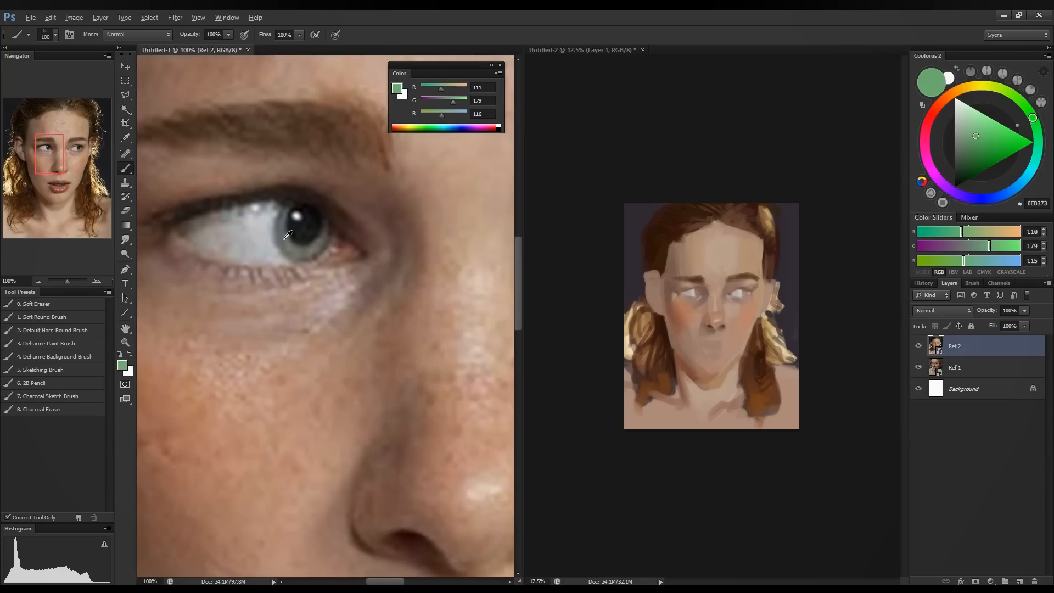
pyautogui.click(123, 364)
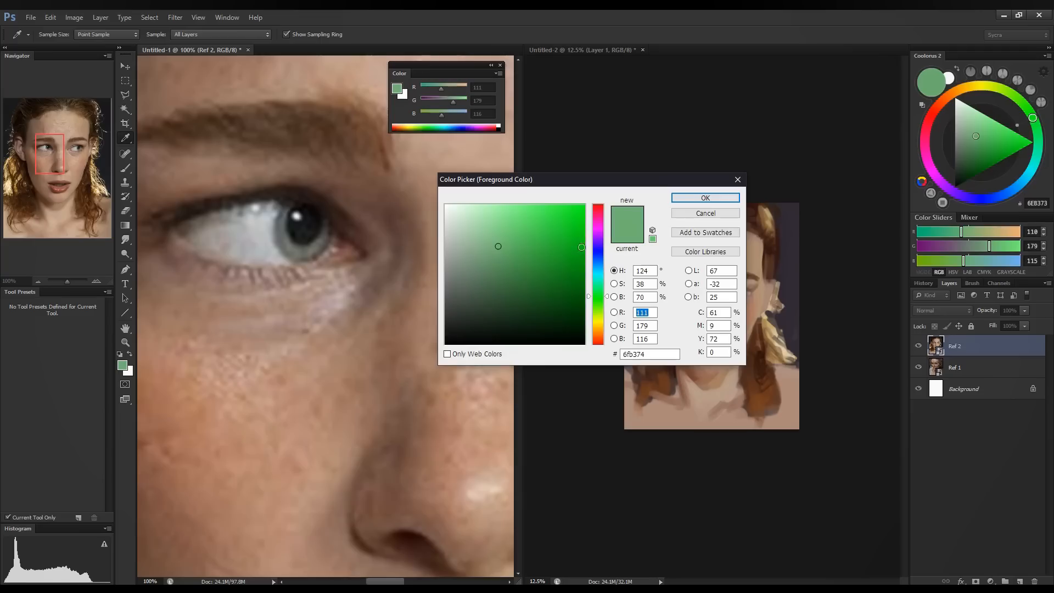
pyautogui.click(289, 243)
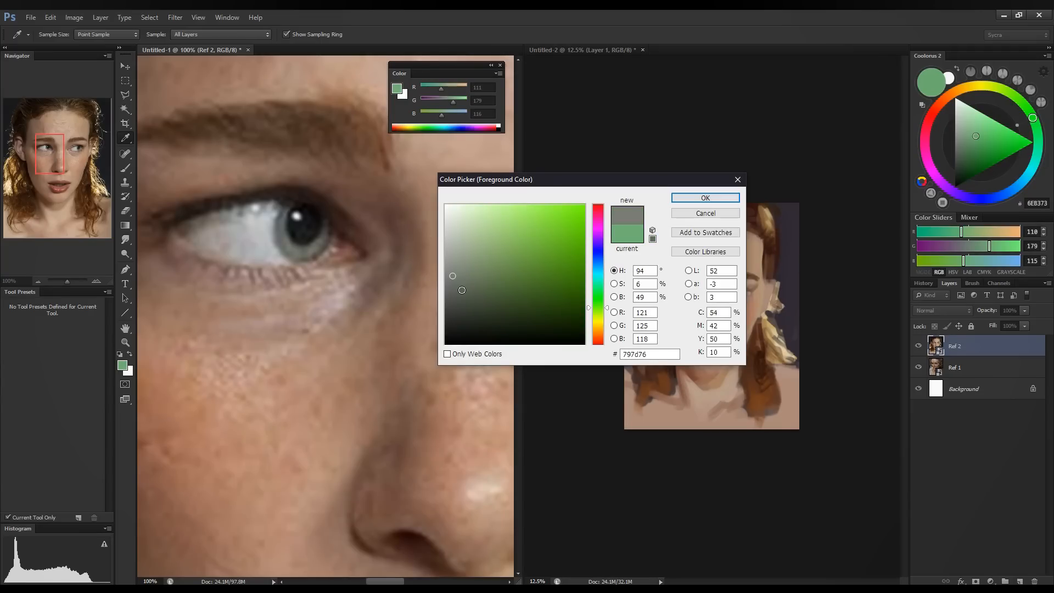
pyautogui.click(311, 246)
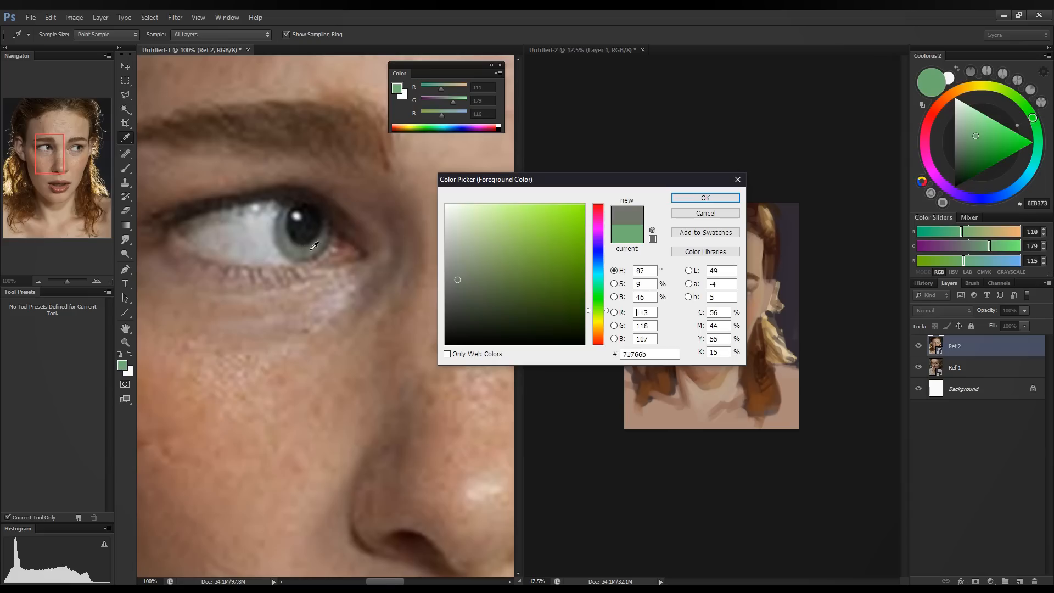
pyautogui.click(309, 251)
pyautogui.click(297, 245)
pyautogui.click(281, 234)
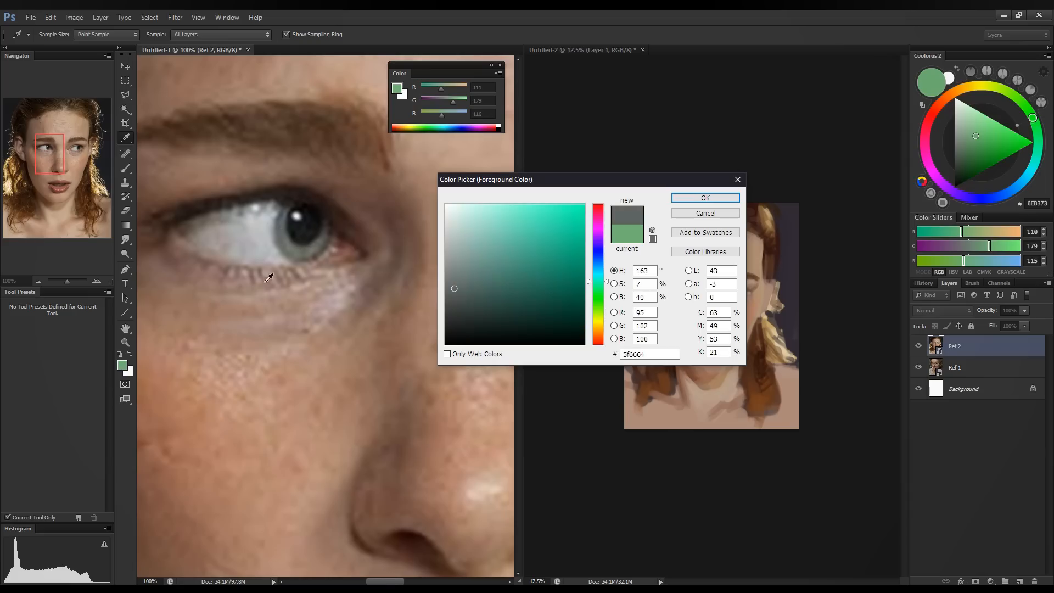
pyautogui.click(321, 242)
pyautogui.click(321, 244)
pyautogui.moveTo(319, 247); pyautogui.dragTo(282, 204)
pyautogui.click(306, 248)
pyautogui.click(293, 242)
pyautogui.click(708, 212)
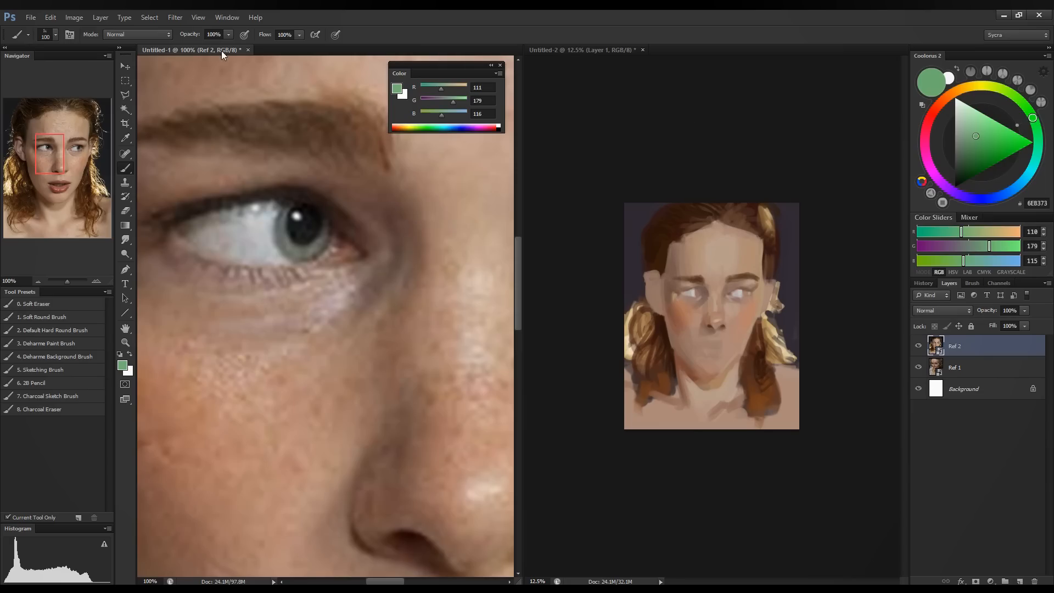
pyautogui.hotkey('ctrl', '-')
pyautogui.hotkey('ctrl', '-')
pyautogui.hotkey('ctrl', '-')
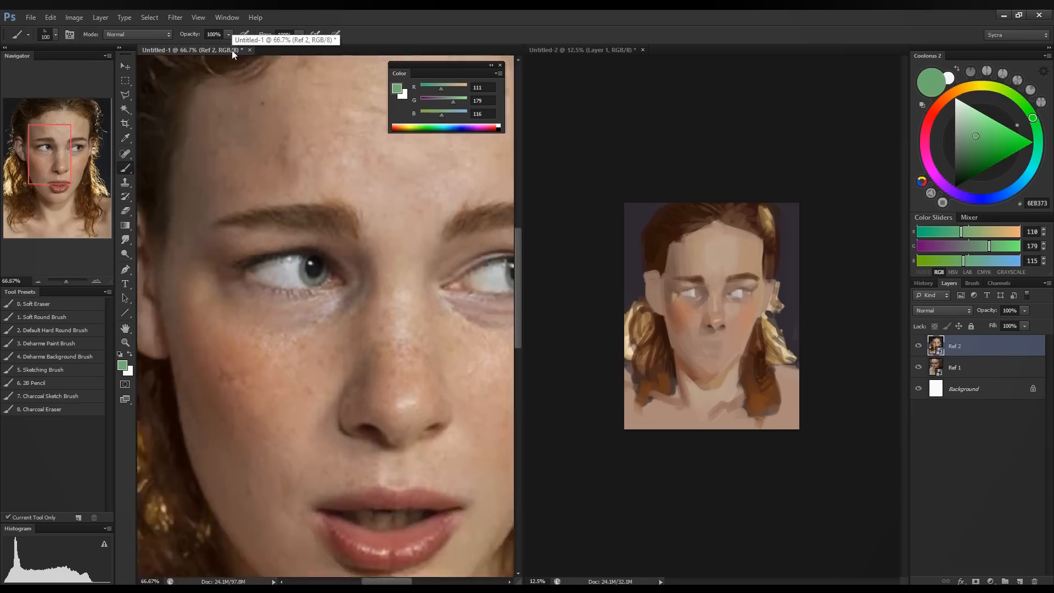
pyautogui.hotkey('ctrl', '-')
pyautogui.hotkey('ctrl', '-')
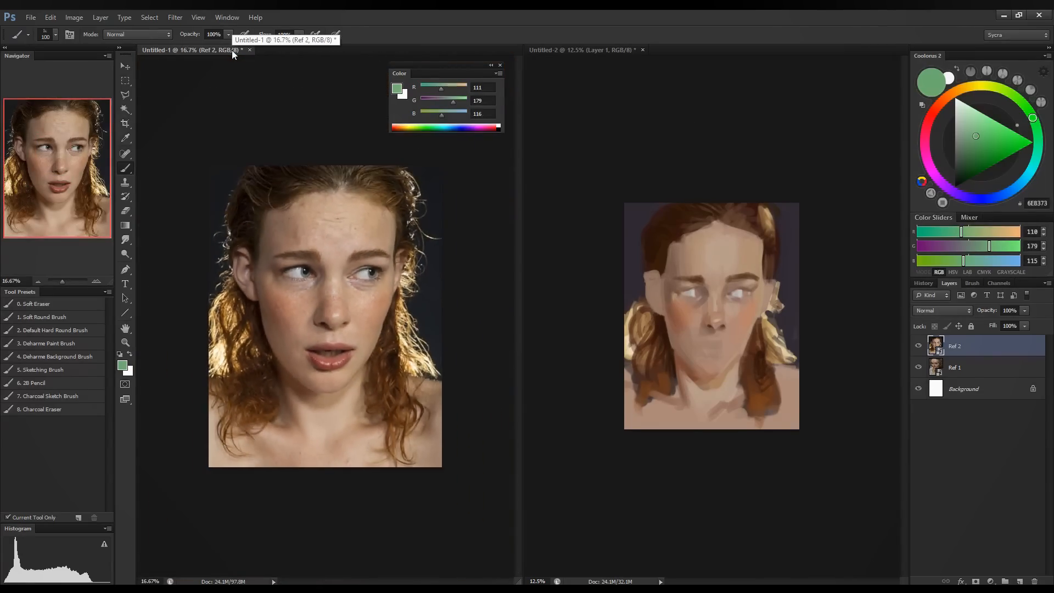
# Mix a dark greenish grey of R 68, G 79, B 72 and paint the irises of both eyes with a 60 px brush.
pyautogui.click(595, 48)
pyautogui.hotkey('ctrl', '+')
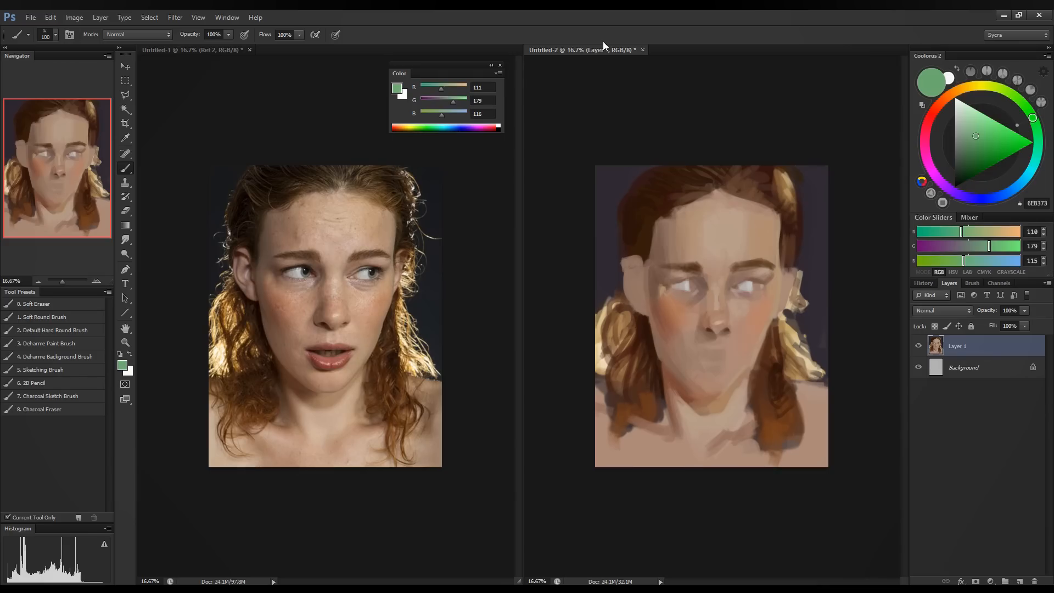
pyautogui.click(942, 233)
pyautogui.moveTo(938, 249)
pyautogui.mouseDown()
pyautogui.moveTo(946, 262)
pyautogui.moveTo(944, 232)
pyautogui.mouseUp()
pyautogui.click(946, 263)
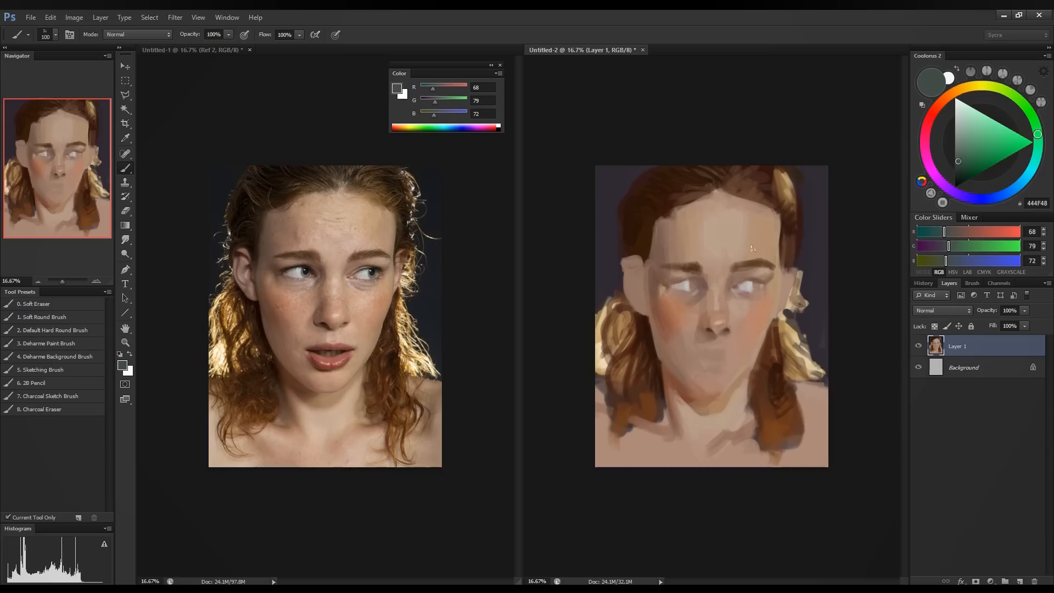
pyautogui.press('[')
pyautogui.press('[')
pyautogui.press('[')
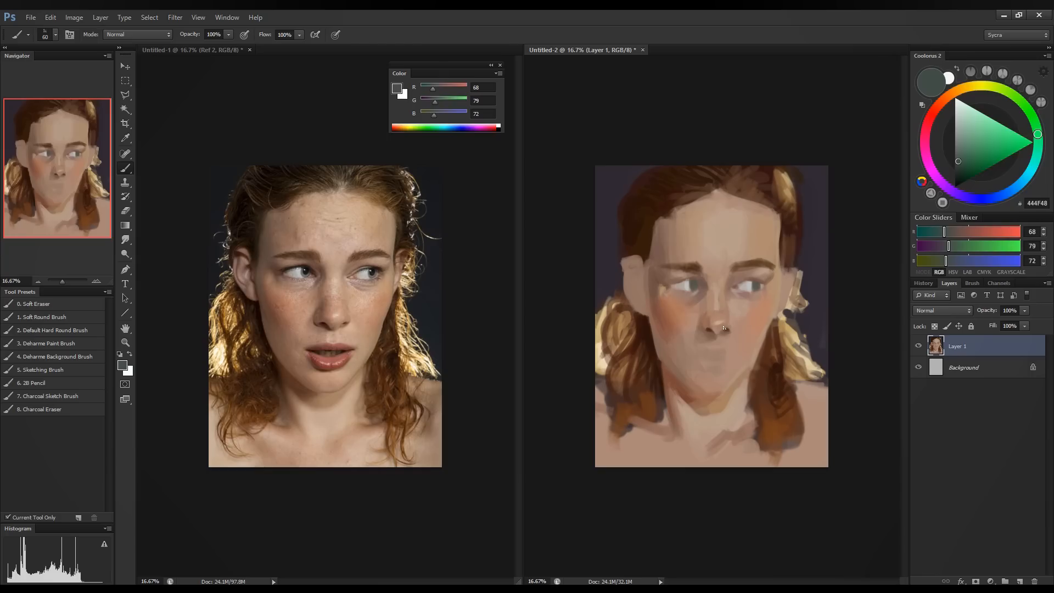
# Mix a near-black of R 16, G 4, B 2 and paint the pupils and upper lash lines of both eyes with a 40 px brush.
pyautogui.moveTo(933, 236); pyautogui.dragTo(922, 237)
pyautogui.click(923, 245)
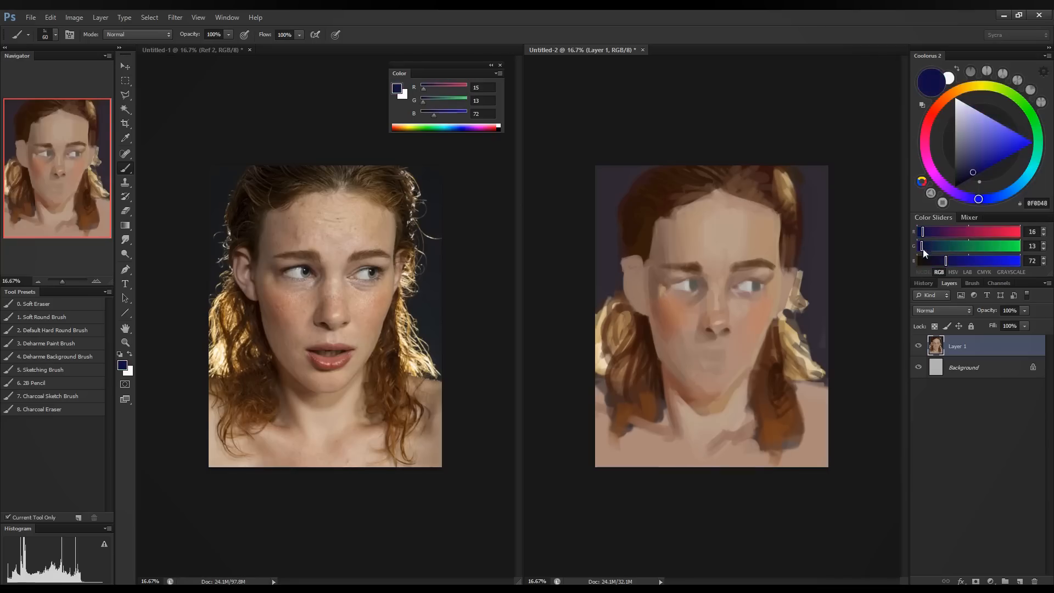
pyautogui.click(920, 262)
pyautogui.click(921, 247)
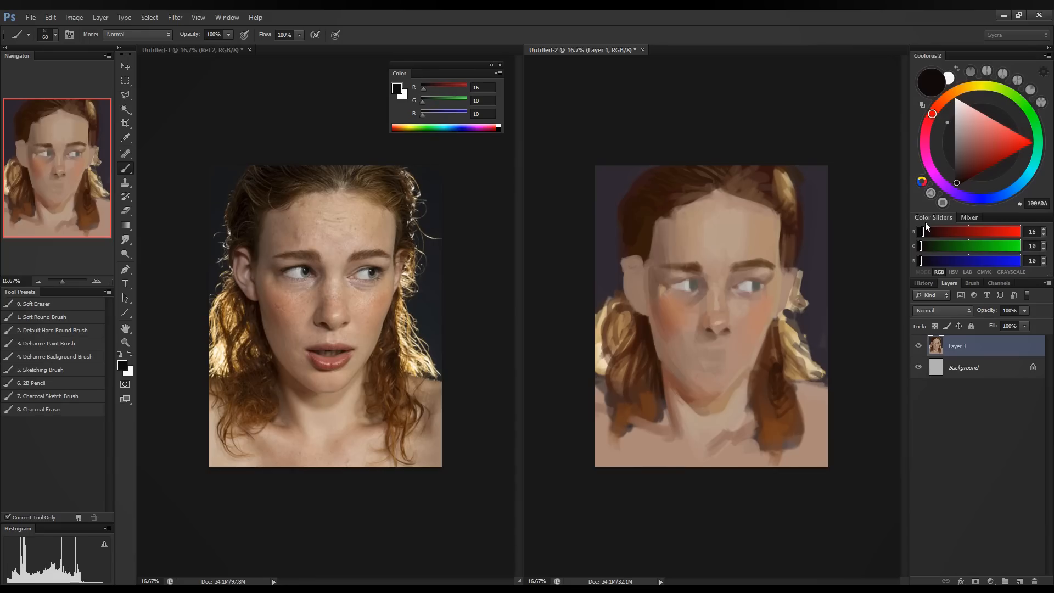
pyautogui.moveTo(921, 260); pyautogui.dragTo(917, 261)
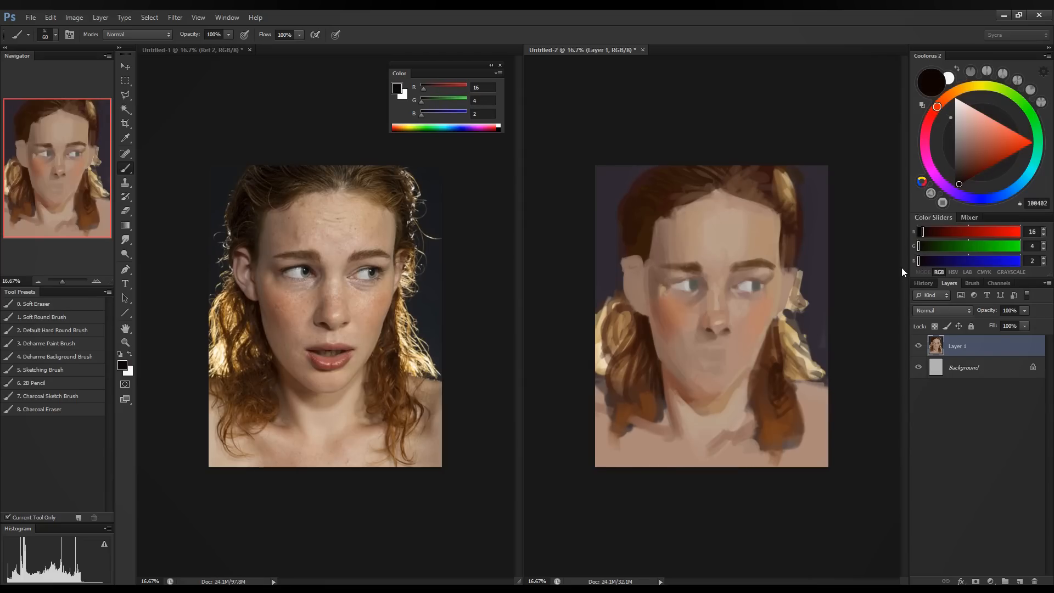
pyautogui.press('[')
pyautogui.press('[')
pyautogui.press('[')
pyautogui.moveTo(693, 280); pyautogui.dragTo(675, 284)
pyautogui.moveTo(737, 286); pyautogui.dragTo(762, 283)
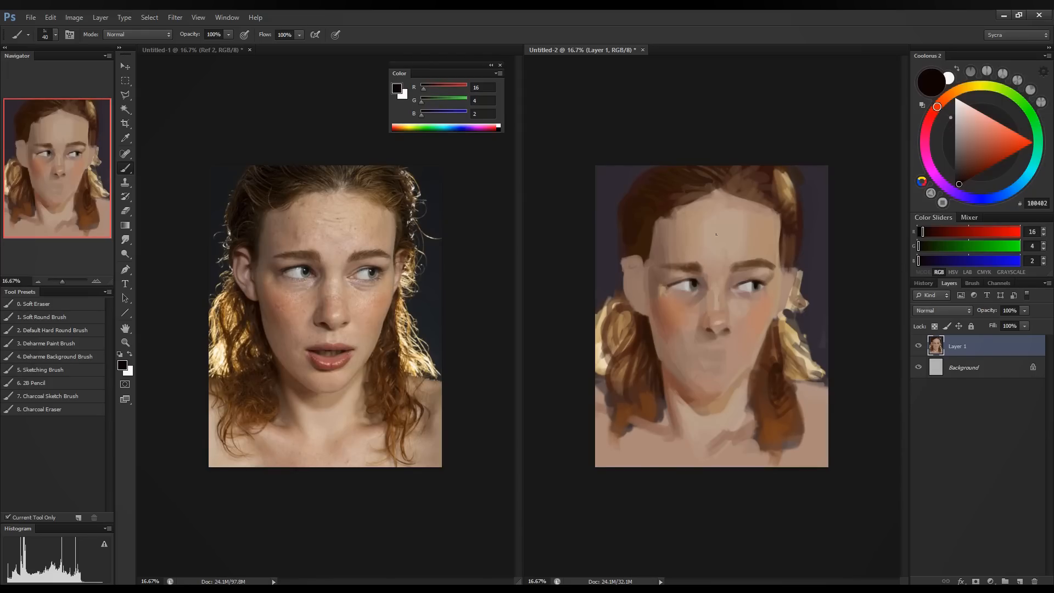
# Enlarge the brush to 125 px and darken the hair above the forehead and at the right temple with a near-black of R 19, G 8, B 5.
pyautogui.press(']')
pyautogui.press(']')
pyautogui.press(']')
pyautogui.press(']')
pyautogui.press(']')
pyautogui.press(']')
pyautogui.press(']')
pyautogui.press('d')
pyautogui.moveTo(606, 192)
pyautogui.mouseDown()
pyautogui.moveTo(626, 184)
pyautogui.moveTo(631, 223)
pyautogui.mouseUp()
pyautogui.hotkey('ctrl', 'z')
pyautogui.click(924, 232)
pyautogui.keyDown('alt'); pyautogui.click(695, 279); pyautogui.keyUp('alt')
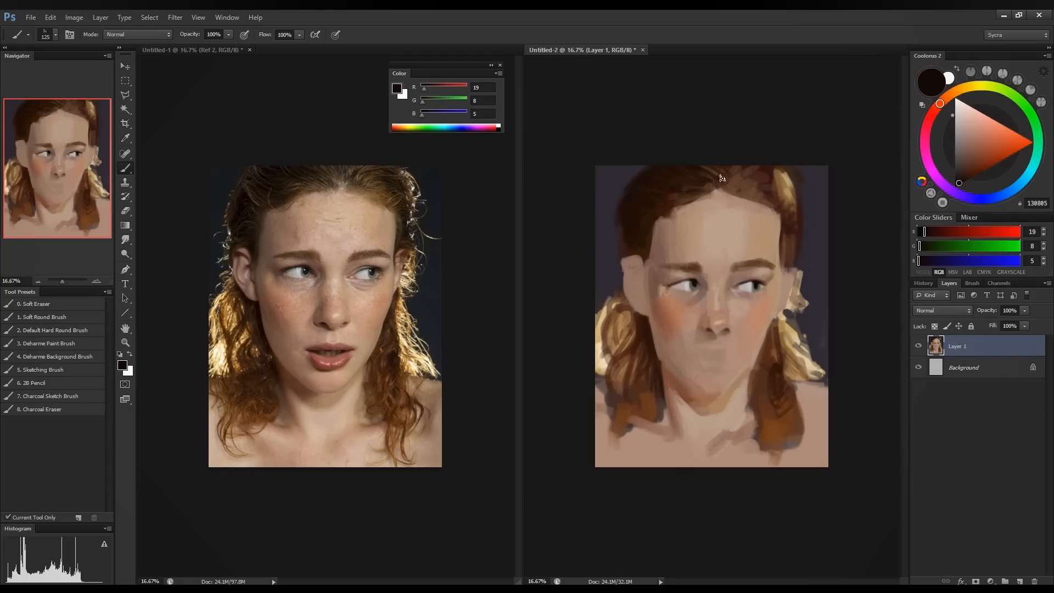
pyautogui.moveTo(777, 186)
pyautogui.mouseDown()
pyautogui.moveTo(782, 201)
pyautogui.moveTo(770, 178)
pyautogui.moveTo(794, 196)
pyautogui.moveTo(774, 185)
pyautogui.mouseUp()
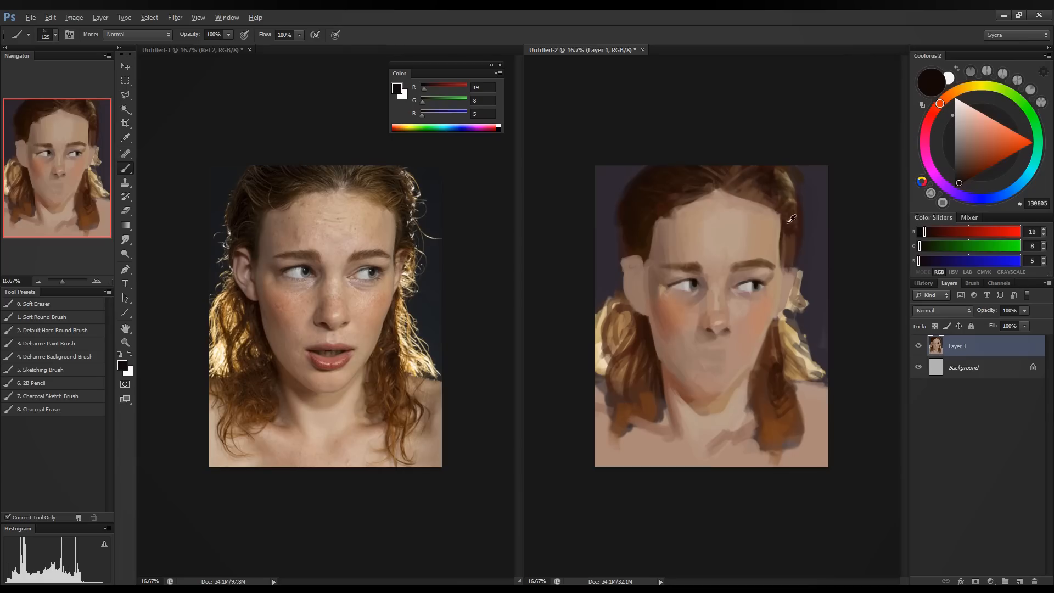
# Blend the hairline into the forehead with sampled skin and brown tones, reducing the brush to 80 px.
pyautogui.keyDown('alt'); pyautogui.click(738, 200); pyautogui.keyUp('alt')
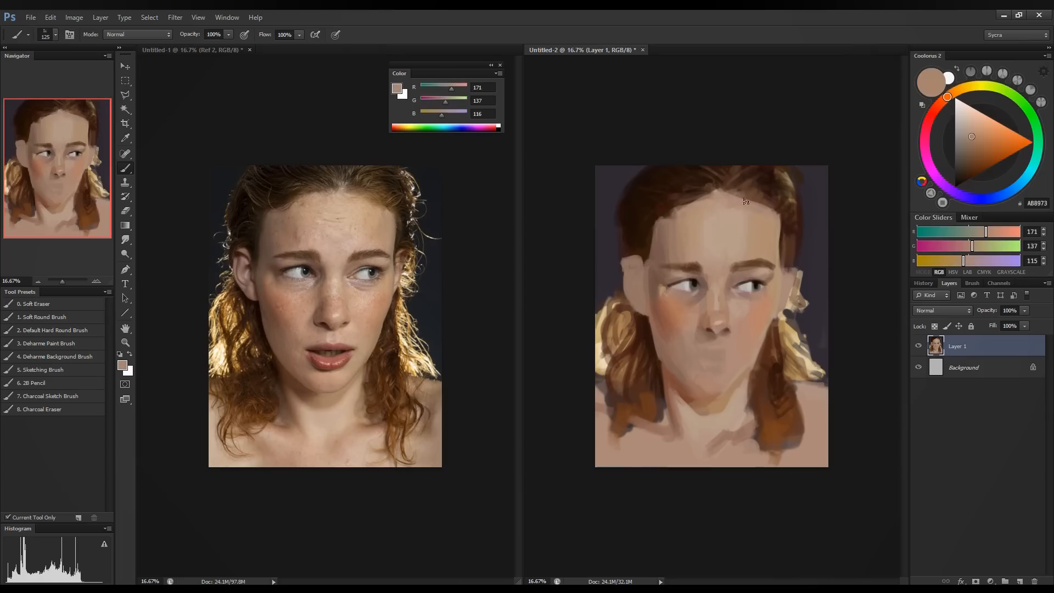
pyautogui.keyDown('alt'); pyautogui.click(749, 191); pyautogui.keyUp('alt')
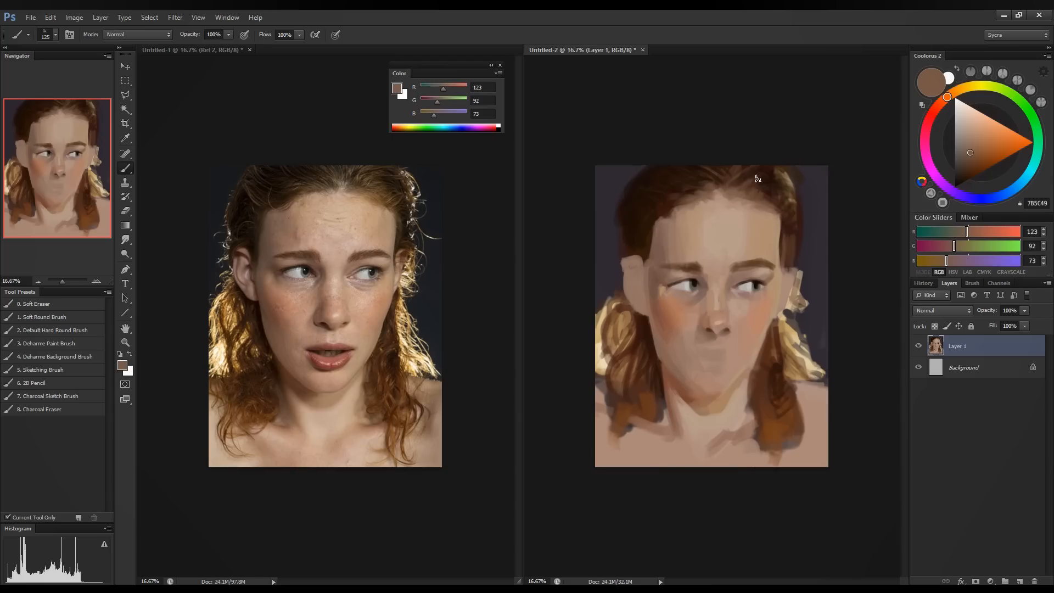
pyautogui.keyDown('alt'); pyautogui.click(724, 199); pyautogui.keyUp('alt')
pyautogui.press('[')
pyautogui.keyDown('alt'); pyautogui.click(724, 229); pyautogui.keyUp('alt')
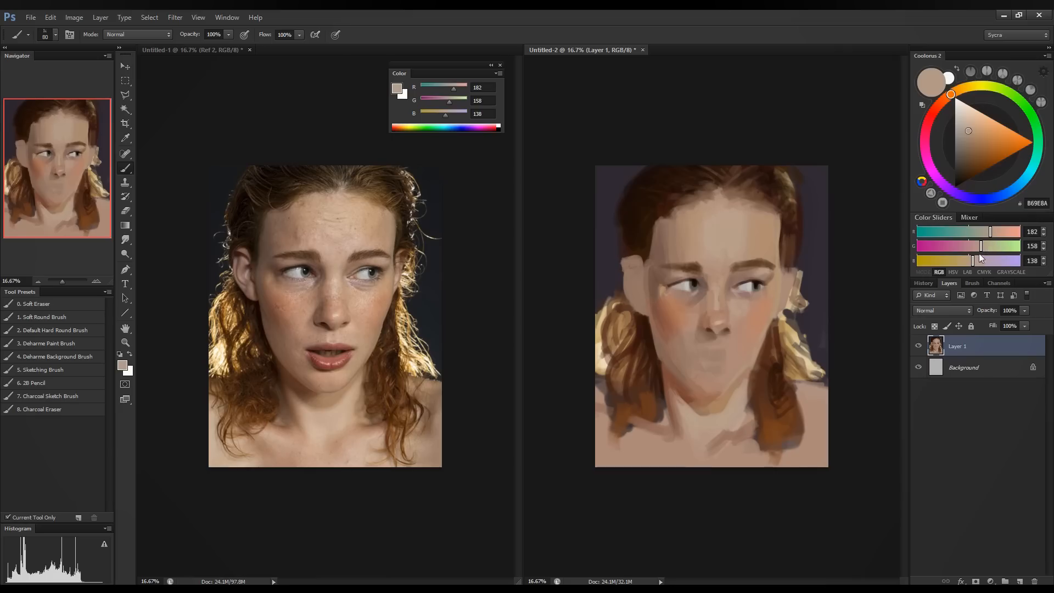
pyautogui.moveTo(976, 262); pyautogui.dragTo(985, 246)
# Refine the transition at the hairline with a 60 px brush, using dark and mid browns sampled from the hair's edge.
pyautogui.press('[')
pyautogui.press('[')
pyautogui.keyDown('alt'); pyautogui.click(730, 190); pyautogui.keyUp('alt')
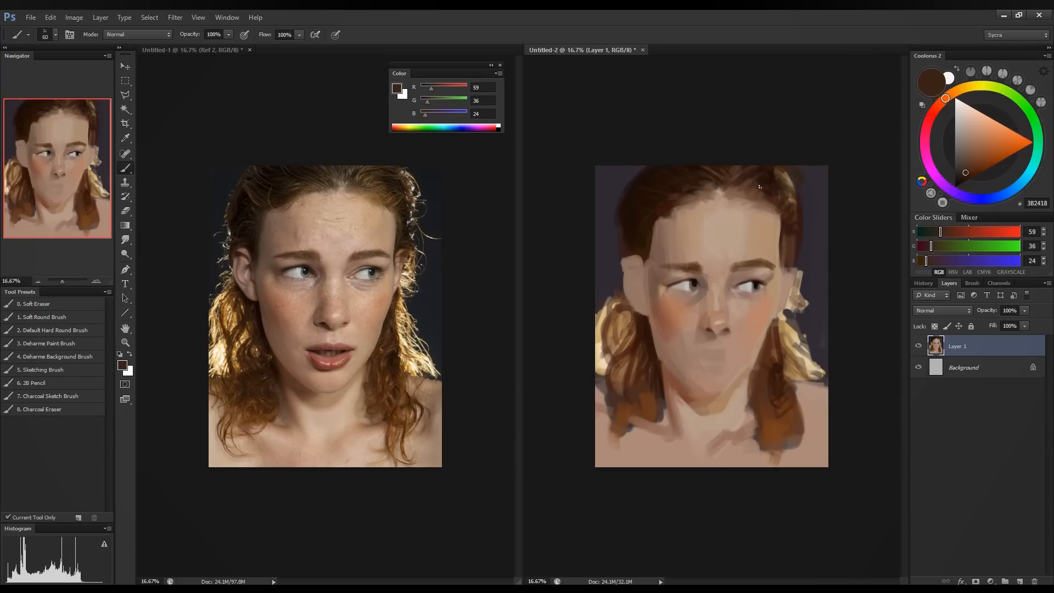
pyautogui.keyDown('alt'); pyautogui.click(735, 194); pyautogui.keyUp('alt')
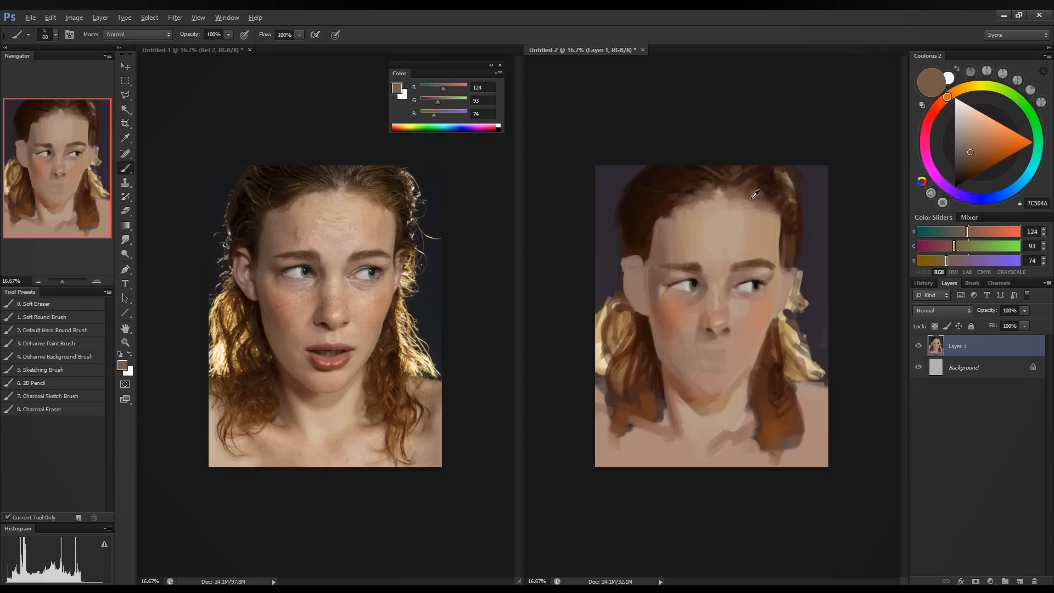
pyautogui.keyDown('alt'); pyautogui.click(751, 198); pyautogui.keyUp('alt')
# Mix a golden brown of R 134, G 95, B 56 and paint lighter strands through the hair on top of the head.
pyautogui.click(954, 249)
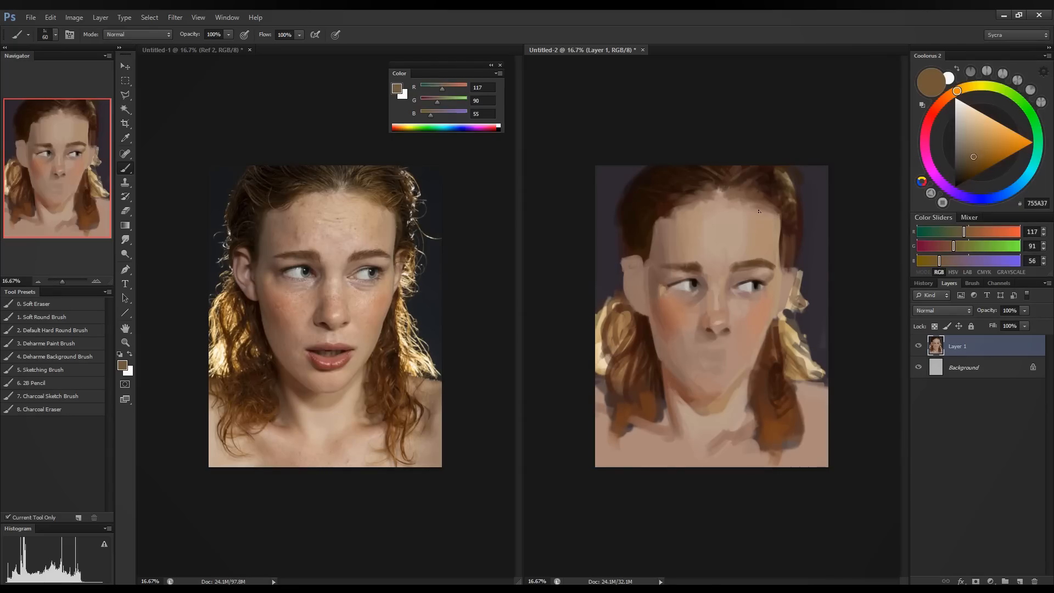
pyautogui.moveTo(962, 233); pyautogui.dragTo(969, 234)
pyautogui.click(955, 246)
pyautogui.click(971, 233)
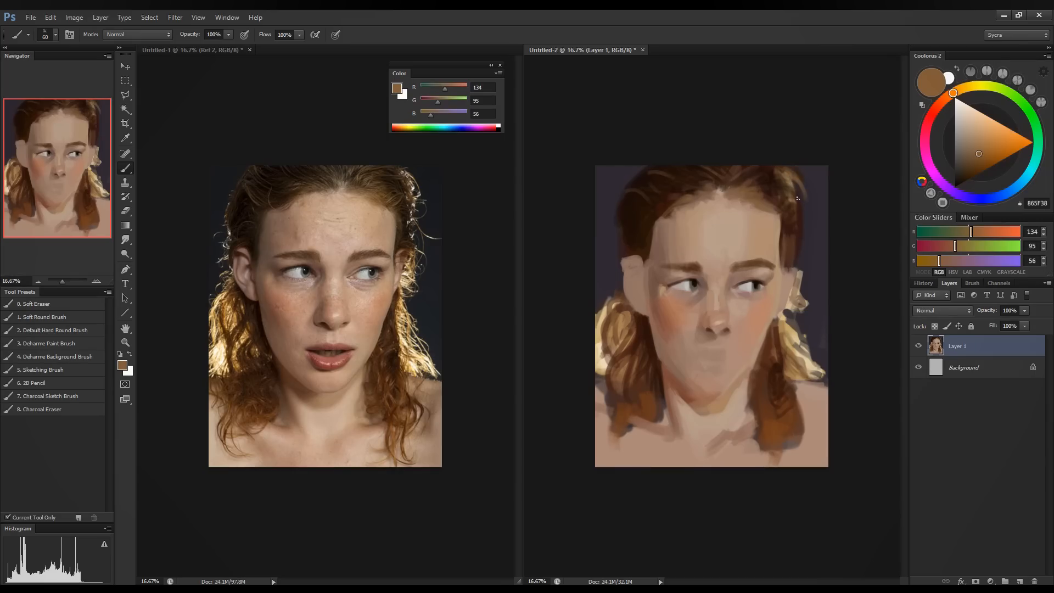
# Mix an off-white of R 240, G 241, B 226 and paint rim highlights on the hair's right edge and both blond locks with a 40 px brush.
pyautogui.keyDown('alt'); pyautogui.click(793, 181); pyautogui.keyUp('alt')
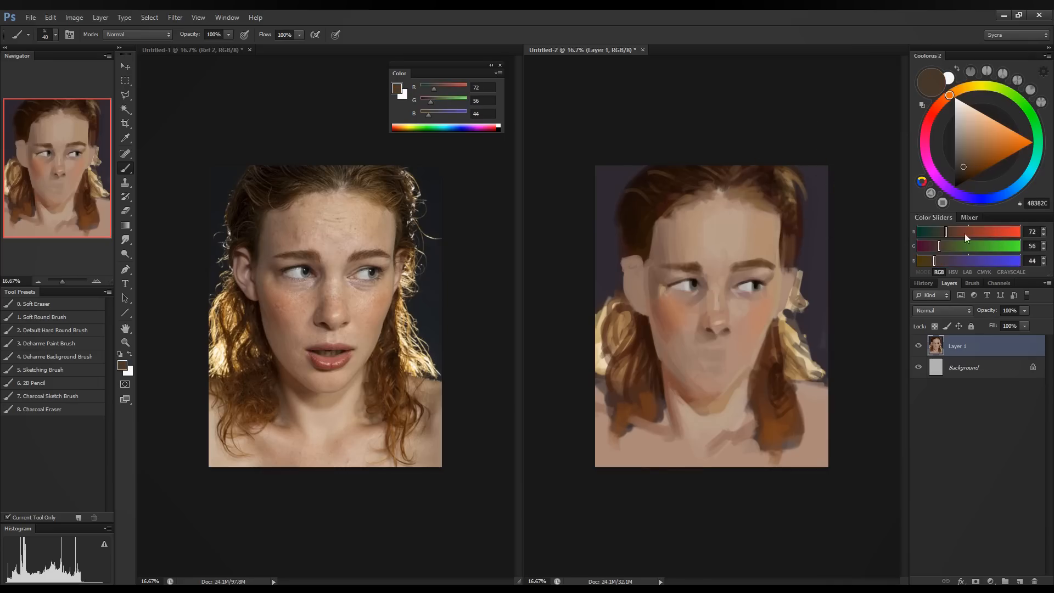
pyautogui.click(1007, 232)
pyautogui.click(999, 246)
pyautogui.click(1001, 261)
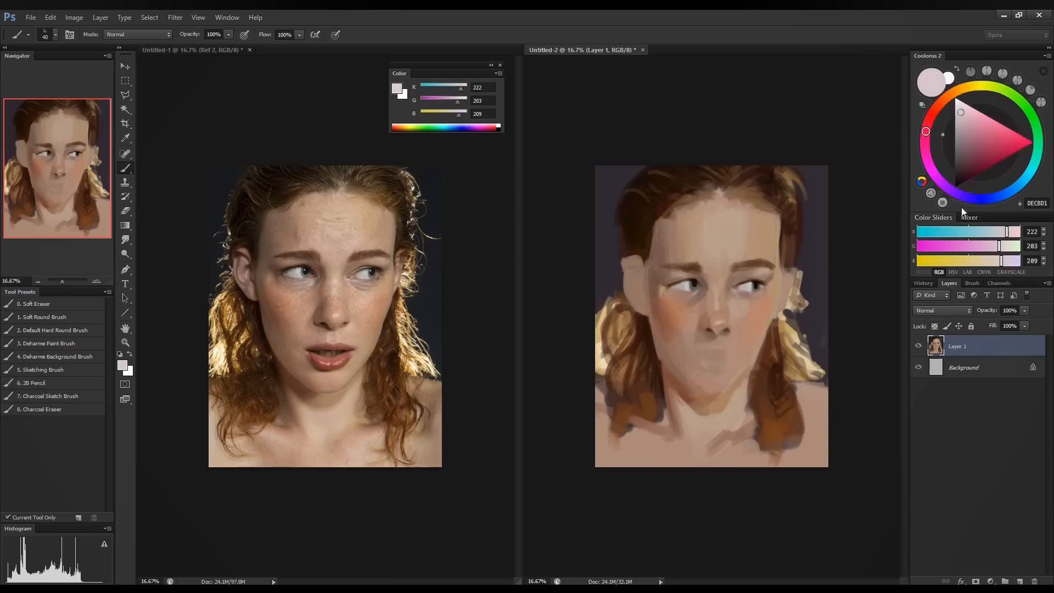
pyautogui.click(1010, 248)
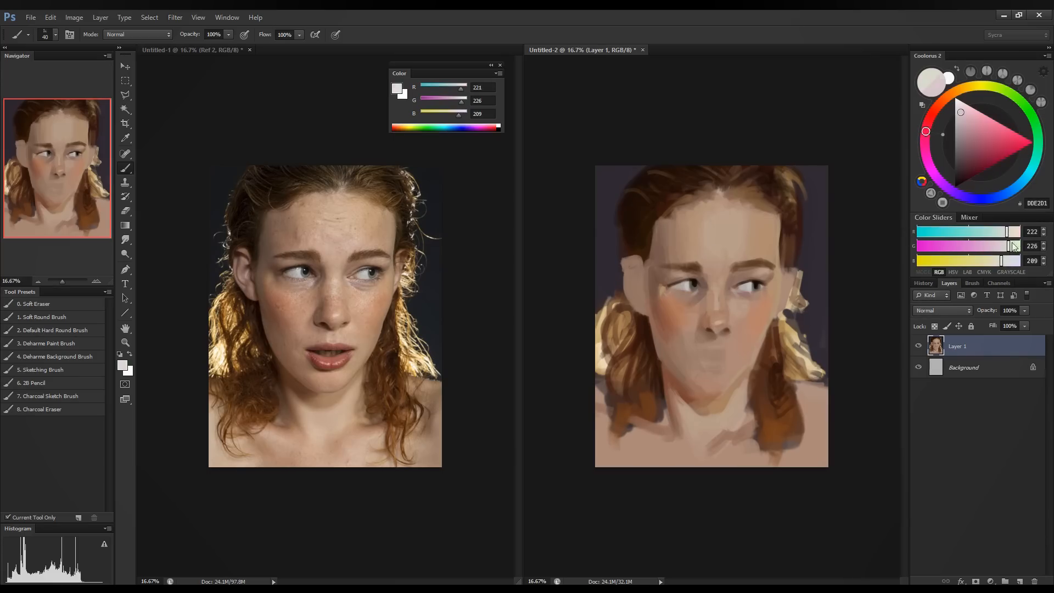
pyautogui.click(1015, 232)
pyautogui.click(1008, 260)
pyautogui.click(1015, 246)
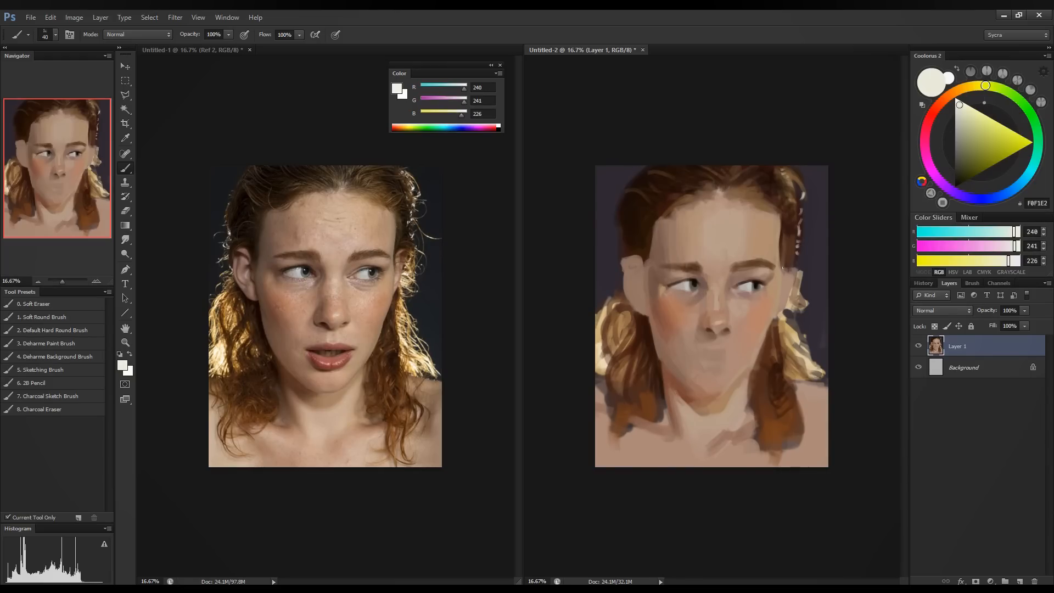
pyautogui.moveTo(806, 364)
pyautogui.mouseDown()
pyautogui.moveTo(806, 350)
pyautogui.moveTo(819, 372)
pyautogui.moveTo(805, 376)
pyautogui.moveTo(796, 350)
pyautogui.mouseUp()
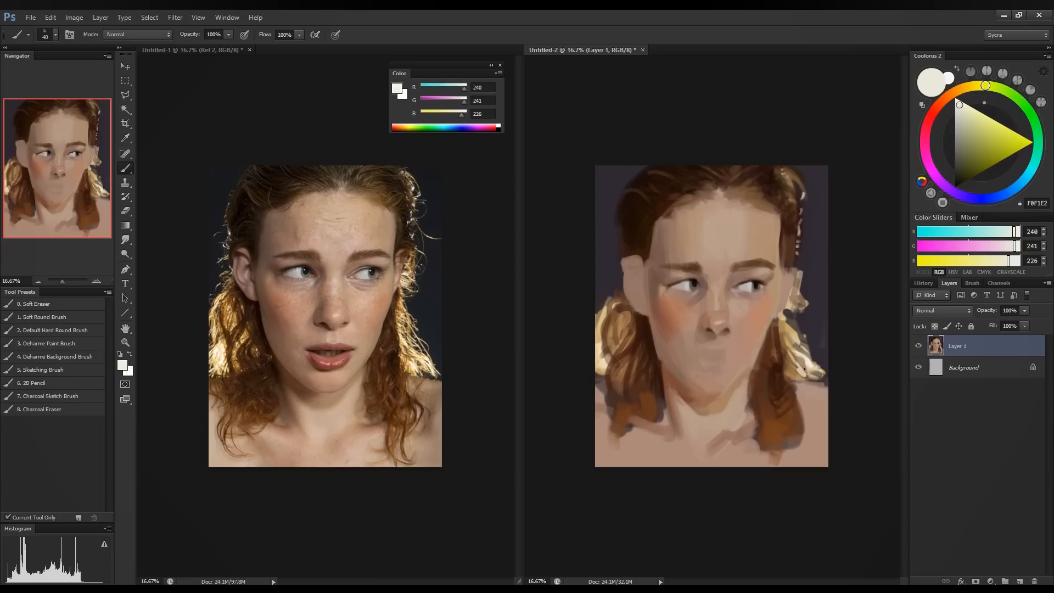
pyautogui.moveTo(601, 350); pyautogui.dragTo(599, 336)
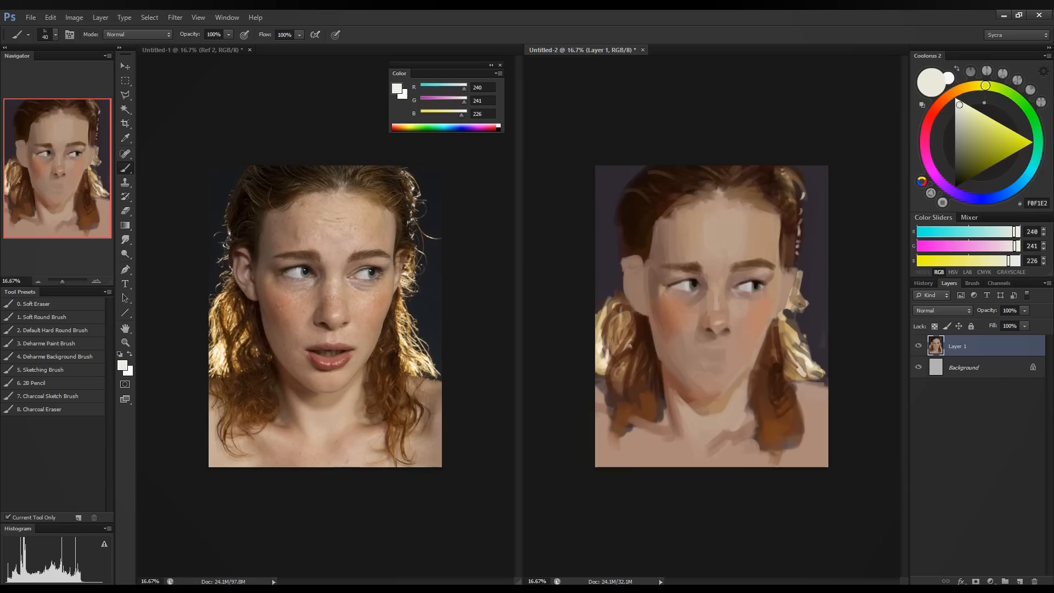
# Sample the left blond lock and paint strands in it with tan R 217, G 175, B 125, then shift the colour's blue value to 93.
pyautogui.keyDown('alt'); pyautogui.click(602, 320); pyautogui.keyUp('alt')
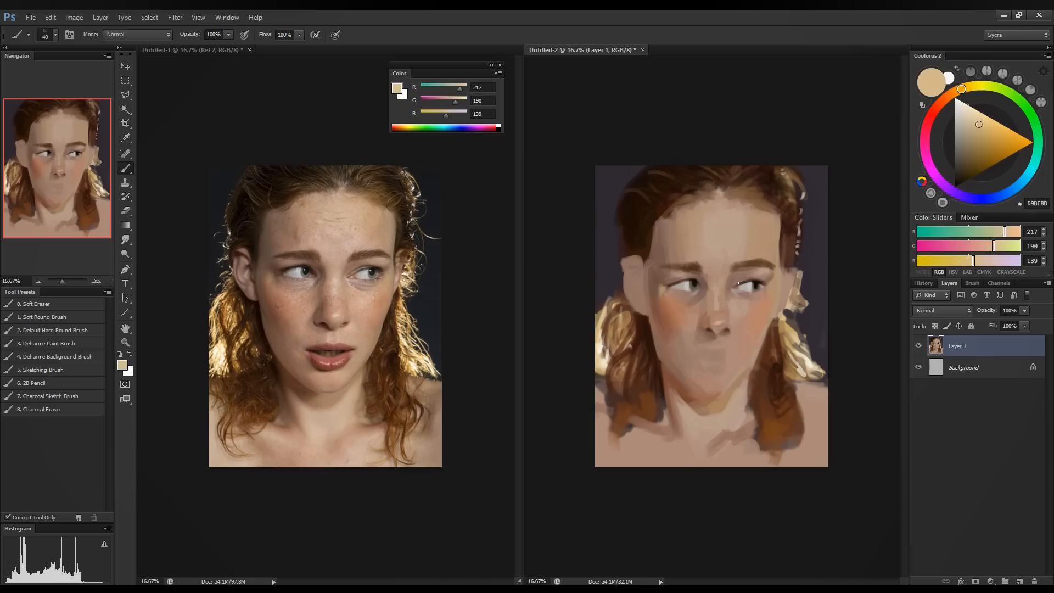
pyautogui.moveTo(973, 262); pyautogui.dragTo(990, 249)
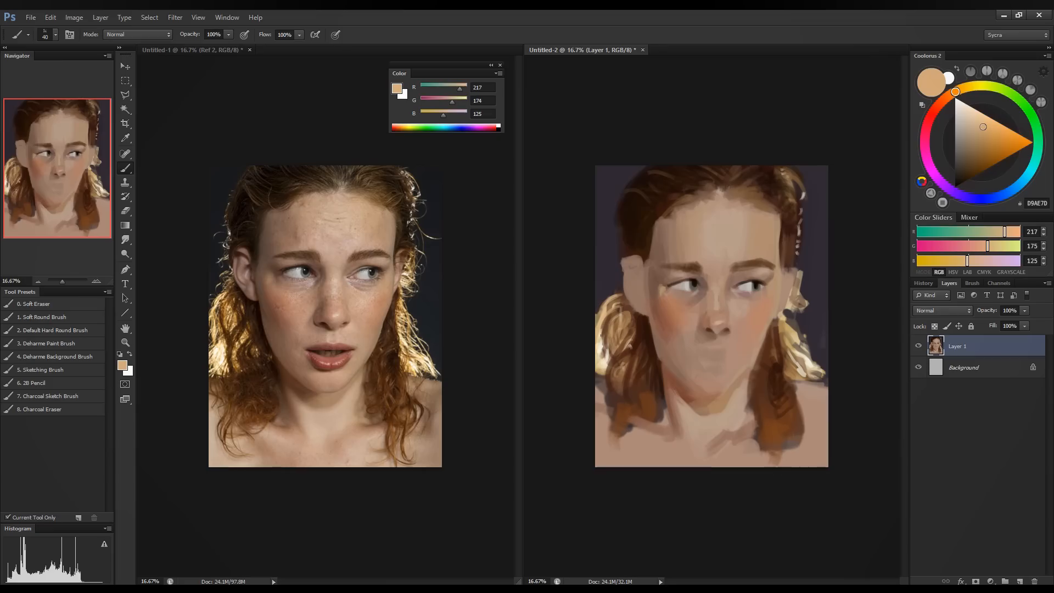
pyautogui.moveTo(967, 261); pyautogui.dragTo(954, 260)
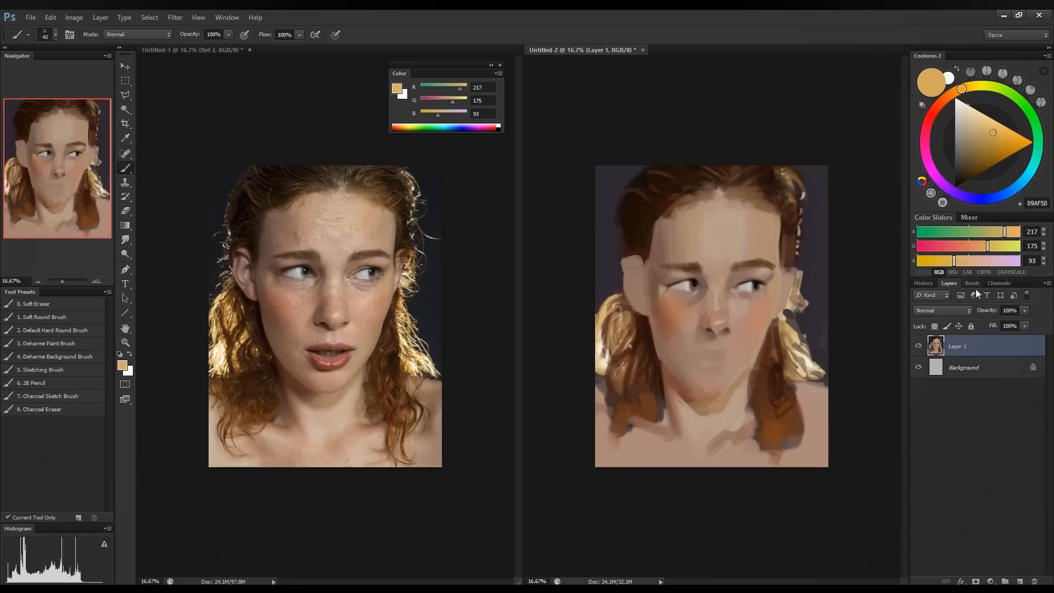
# Mix an orange-brown of R 171, G 107, B 35 from a sampled hair tone and paint warm strands in the left blond lock.
pyautogui.keyDown('alt'); pyautogui.click(640, 340); pyautogui.keyUp('alt')
pyautogui.moveTo(930, 261); pyautogui.dragTo(956, 249)
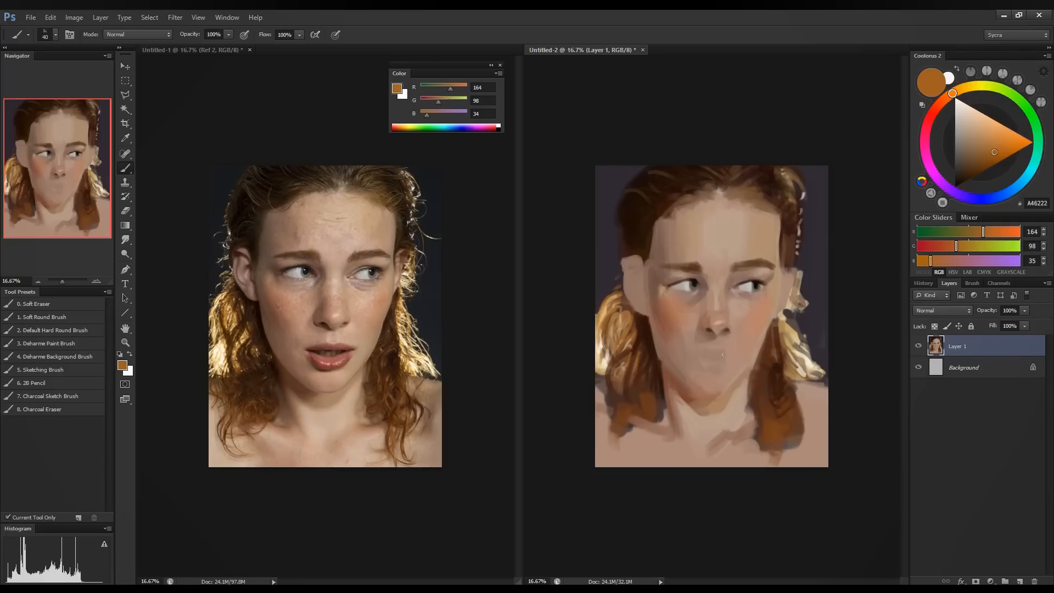
pyautogui.click(960, 248)
pyautogui.click(986, 231)
pyautogui.moveTo(607, 329); pyautogui.dragTo(600, 363)
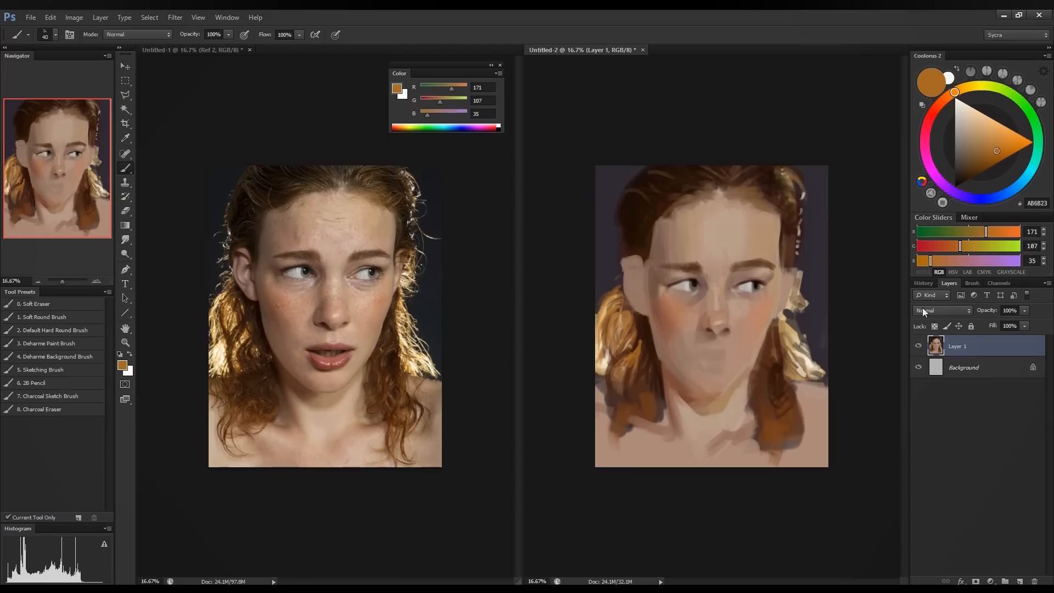
# Mix a golden yellow of R 213, G 182, B 74 and add bright strands to the left blond lock.
pyautogui.click(1002, 232)
pyautogui.click(990, 247)
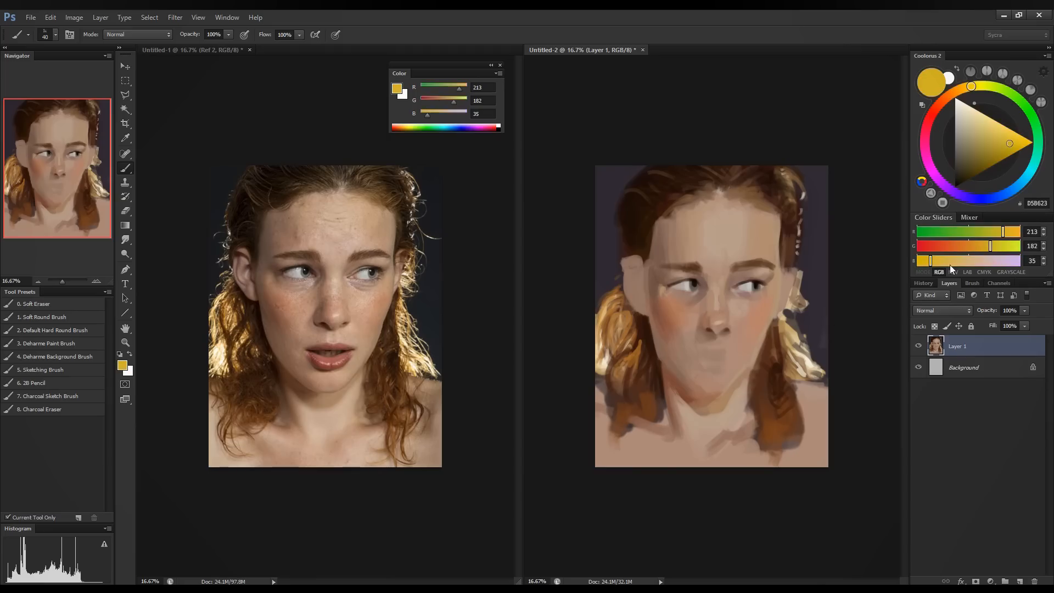
pyautogui.moveTo(941, 265); pyautogui.dragTo(946, 266)
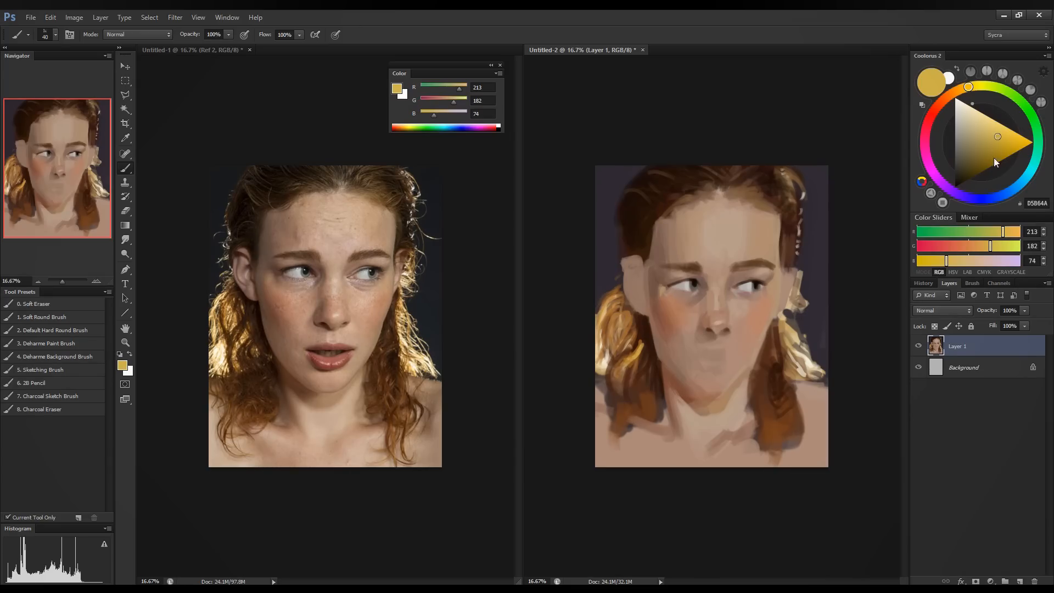
# Choose a pale cream of R 238, G 233, B 211 and paint long highlight strands down the left blond lock.
pyautogui.click(122, 365)
pyautogui.click(689, 200)
pyautogui.keyDown('alt'); pyautogui.click(603, 359); pyautogui.keyUp('alt')
pyautogui.moveTo(604, 323); pyautogui.dragTo(603, 354)
pyautogui.moveTo(610, 328); pyautogui.dragTo(609, 363)
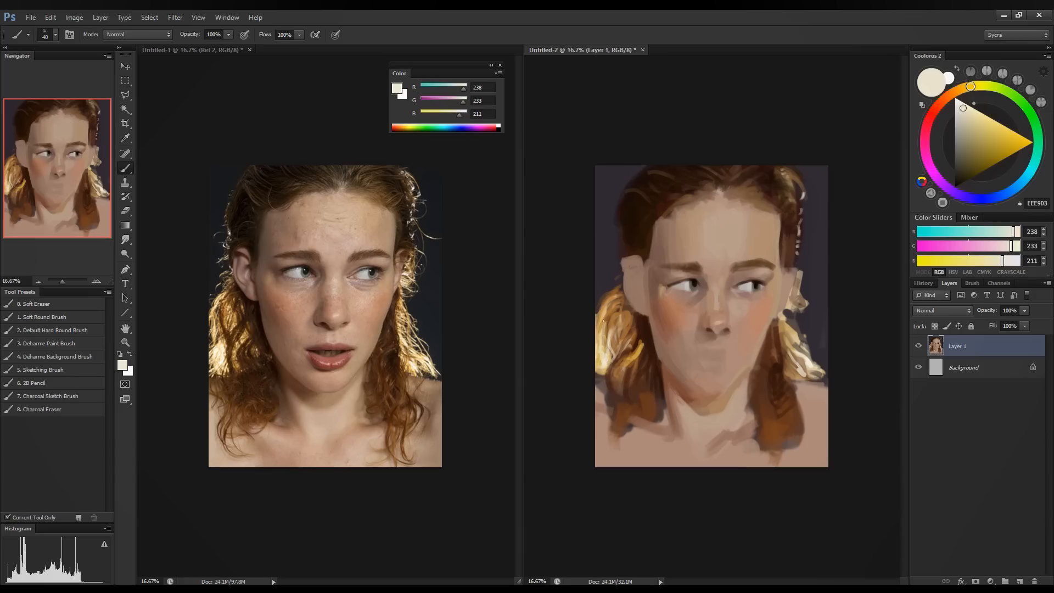
pyautogui.moveTo(605, 307); pyautogui.dragTo(610, 333)
pyautogui.moveTo(614, 318); pyautogui.dragTo(617, 360)
# Sample skin and shadow tones from the cheek and nose and reshape the tip and wings of the nose.
pyautogui.keyDown('alt'); pyautogui.click(755, 318); pyautogui.keyUp('alt')
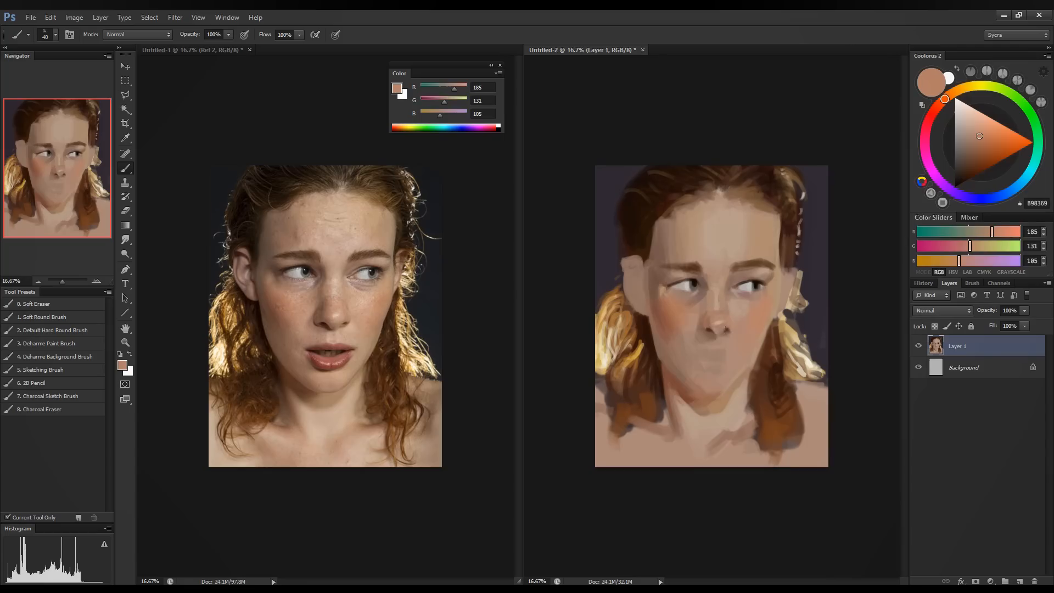
pyautogui.keyDown('alt'); pyautogui.click(723, 329); pyautogui.keyUp('alt')
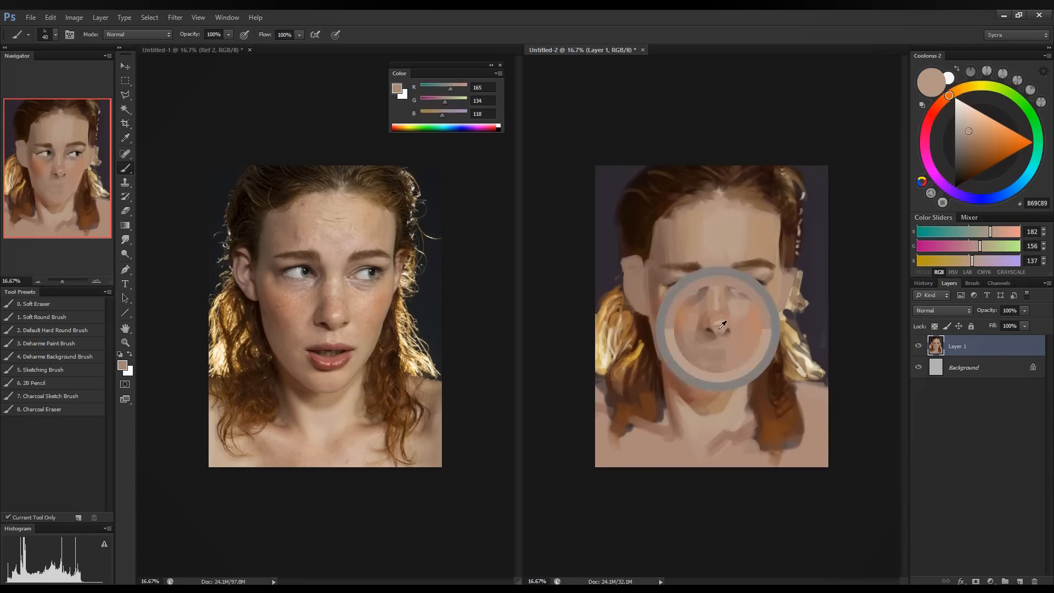
pyautogui.keyDown('alt'); pyautogui.click(721, 326); pyautogui.keyUp('alt')
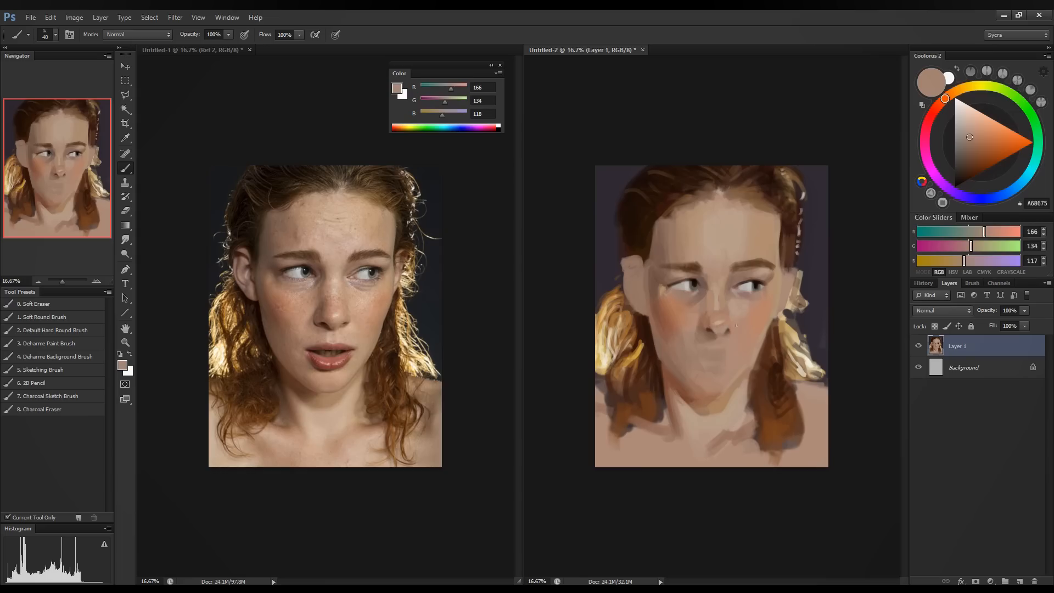
pyautogui.keyDown('alt'); pyautogui.click(730, 328); pyautogui.keyUp('alt')
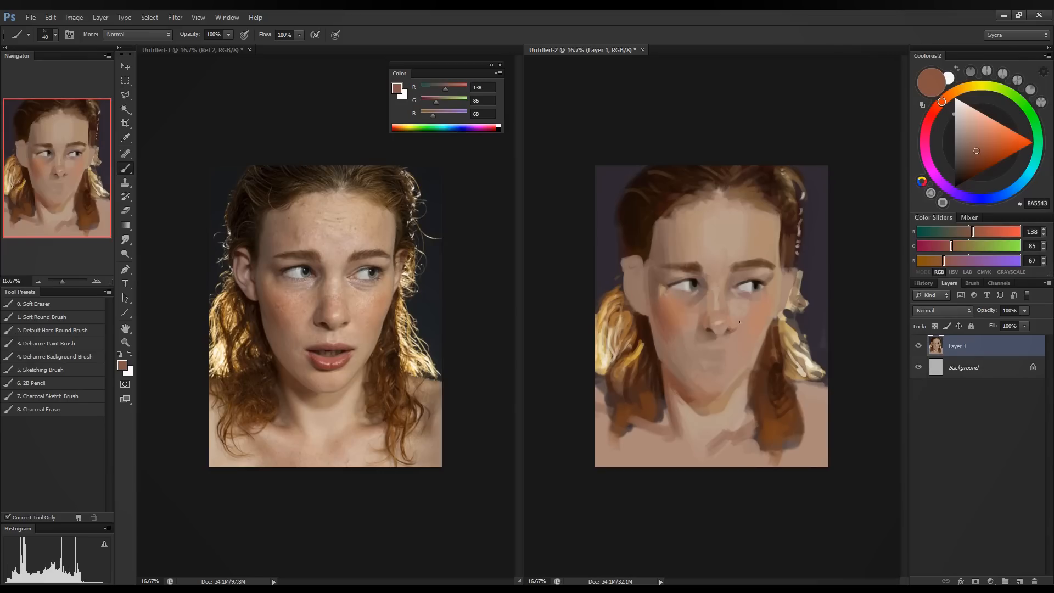
# Mix a dark red of R 85, G 31, B 32 for the nostrils and lighten the area below the nose with a sampled forehead tone.
pyautogui.keyDown('alt'); pyautogui.click(704, 328); pyautogui.keyUp('alt')
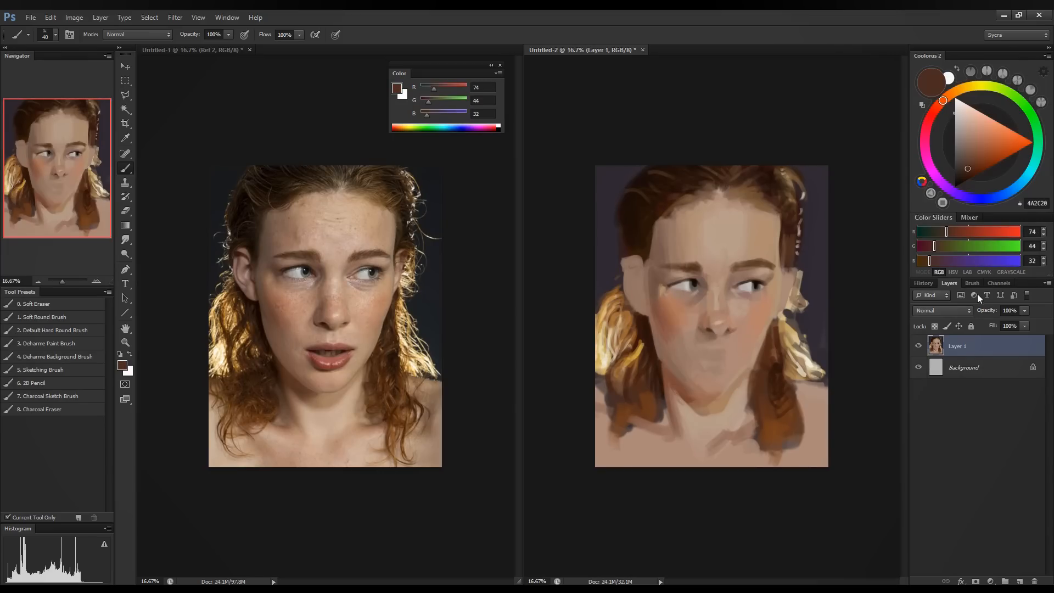
pyautogui.click(929, 246)
pyautogui.click(951, 231)
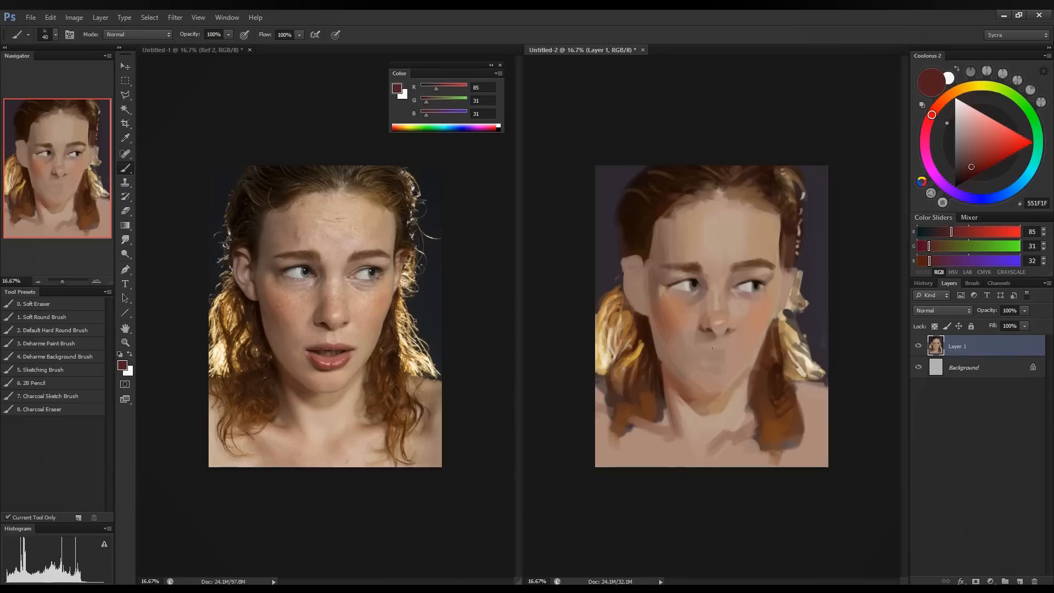
pyautogui.keyDown('alt'); pyautogui.click(730, 237); pyautogui.keyUp('alt')
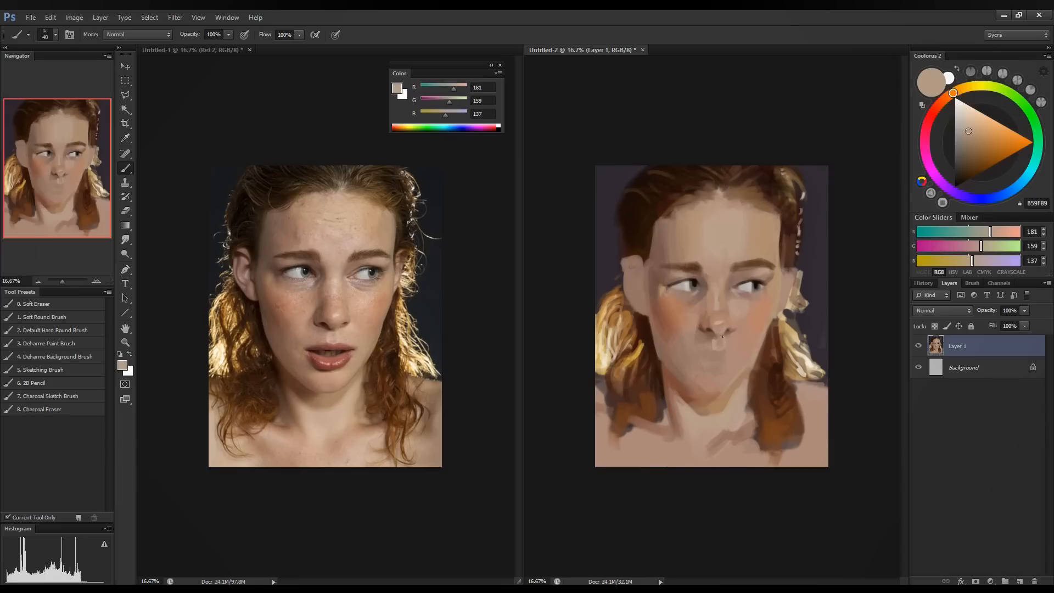
# Mix a reddish brown of R 133, G 72, B 67 and paint the mouth line and both lips, then sample the skin below the lower lip.
pyautogui.keyDown('alt'); pyautogui.click(716, 334); pyautogui.keyUp('alt')
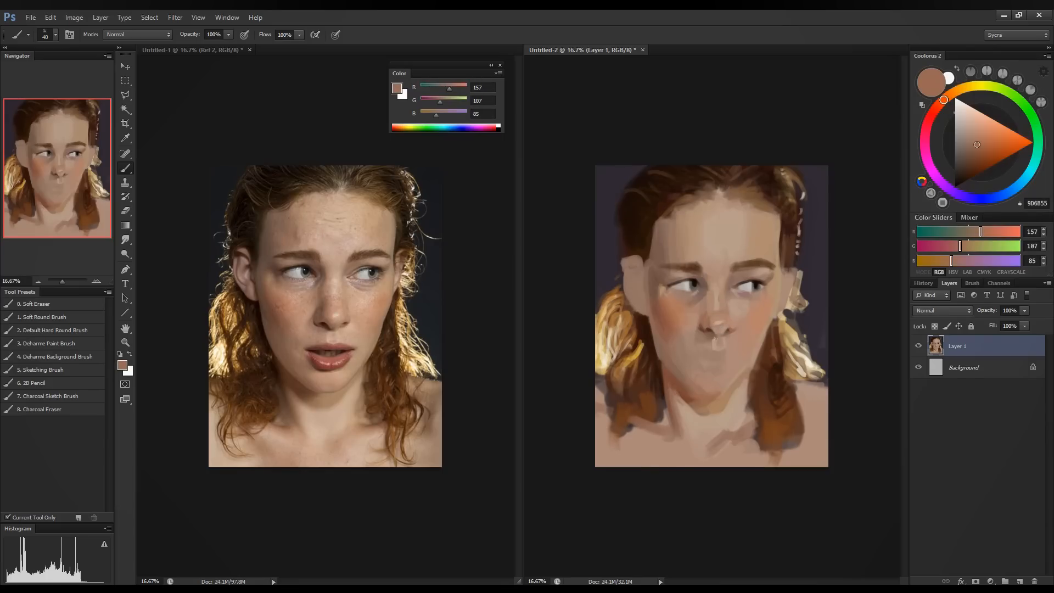
pyautogui.press('alt')
pyautogui.moveTo(952, 261)
pyautogui.mouseDown()
pyautogui.moveTo(971, 236)
pyautogui.moveTo(948, 251)
pyautogui.mouseUp()
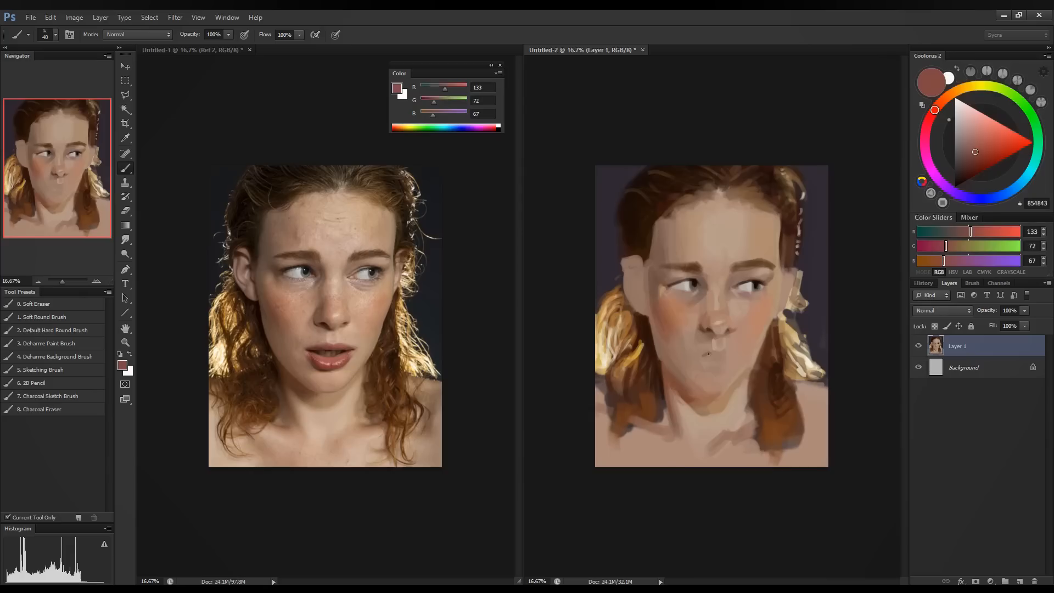
pyautogui.moveTo(708, 355)
pyautogui.mouseDown()
pyautogui.moveTo(698, 357)
pyautogui.moveTo(721, 355)
pyautogui.mouseUp()
pyautogui.moveTo(736, 358); pyautogui.dragTo(738, 356)
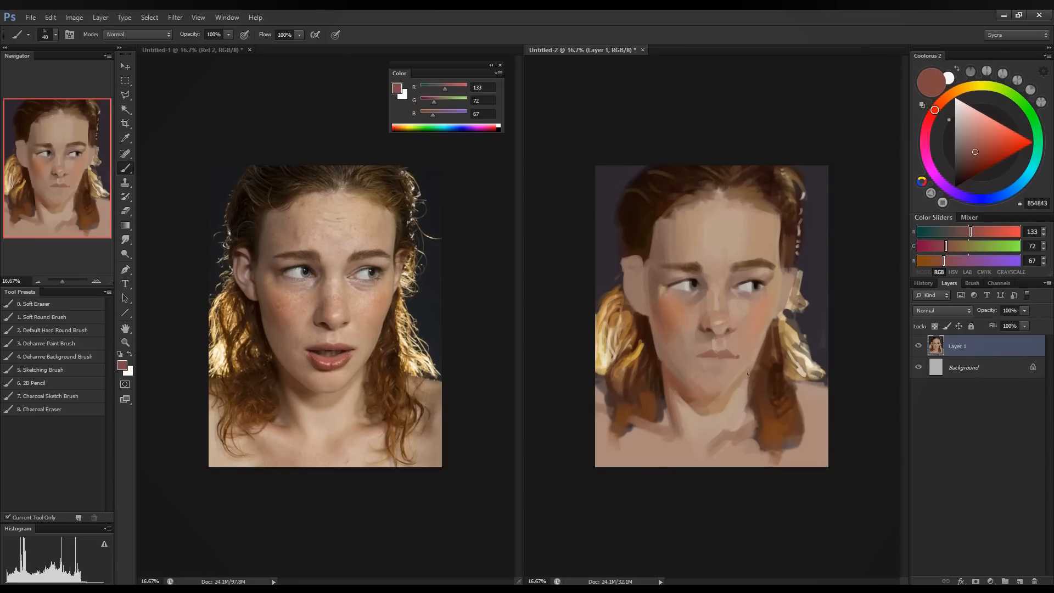
pyautogui.moveTo(725, 391); pyautogui.dragTo(746, 374)
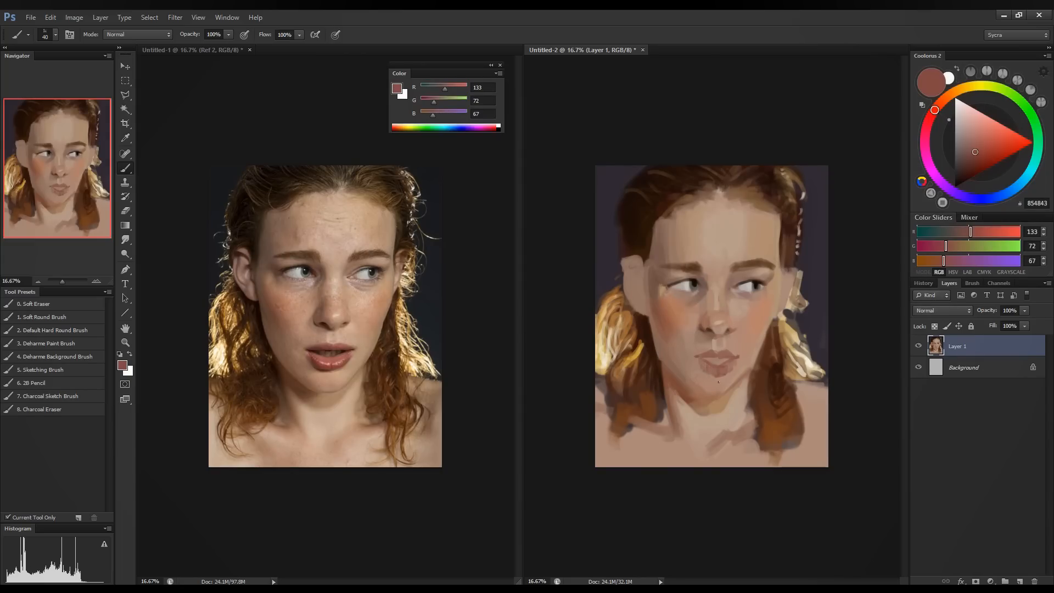
pyautogui.keyDown('alt'); pyautogui.click(722, 379); pyautogui.keyUp('alt')
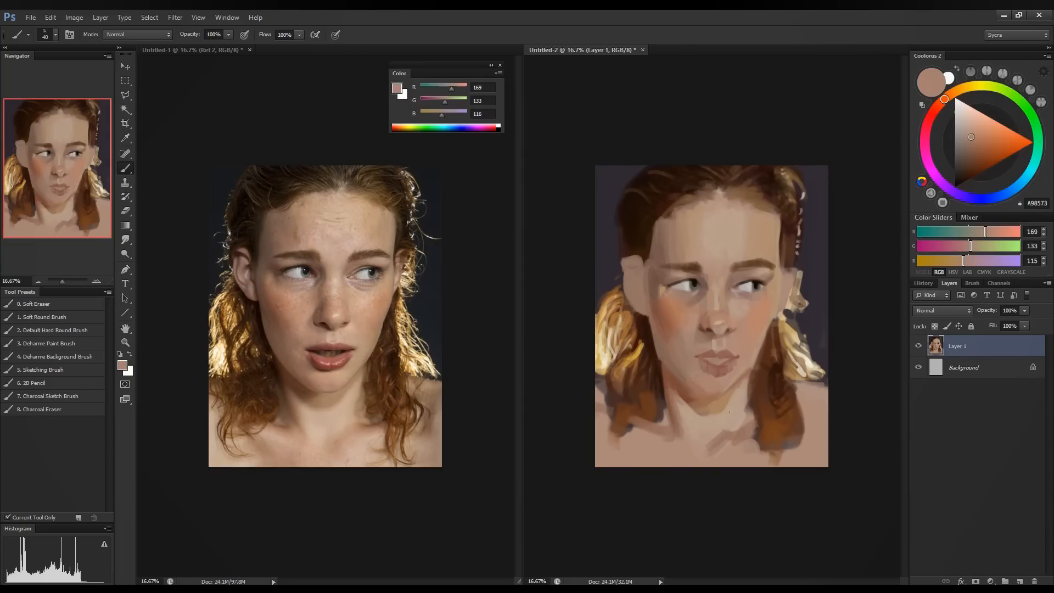
# Sample neighbouring skin tones around the chin and neck and blend the contour of the chin.
pyautogui.keyDown('alt'); pyautogui.click(729, 405); pyautogui.keyUp('alt')
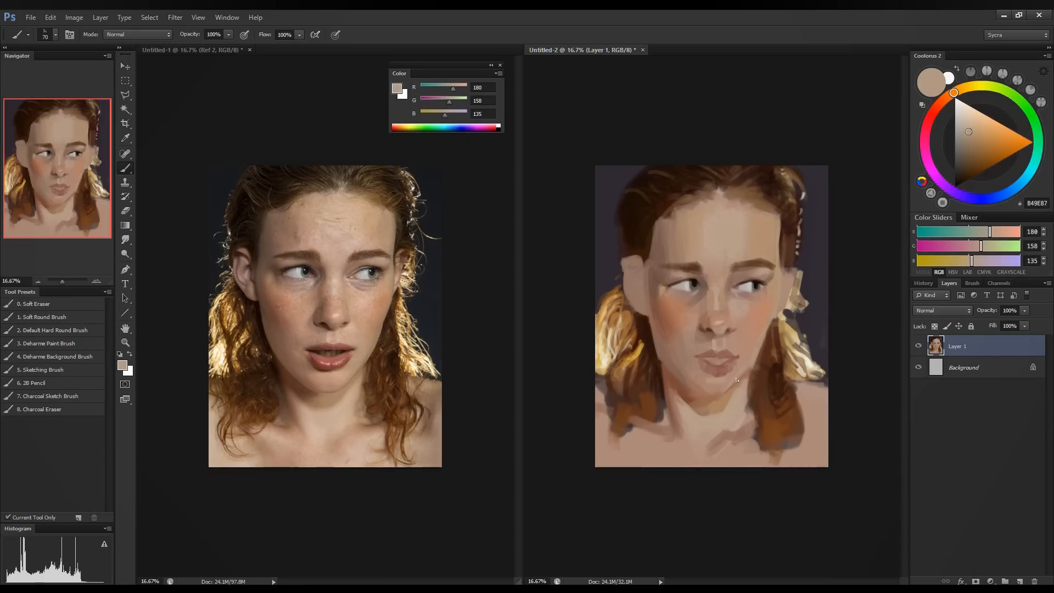
pyautogui.keyDown('alt'); pyautogui.click(705, 394); pyautogui.keyUp('alt')
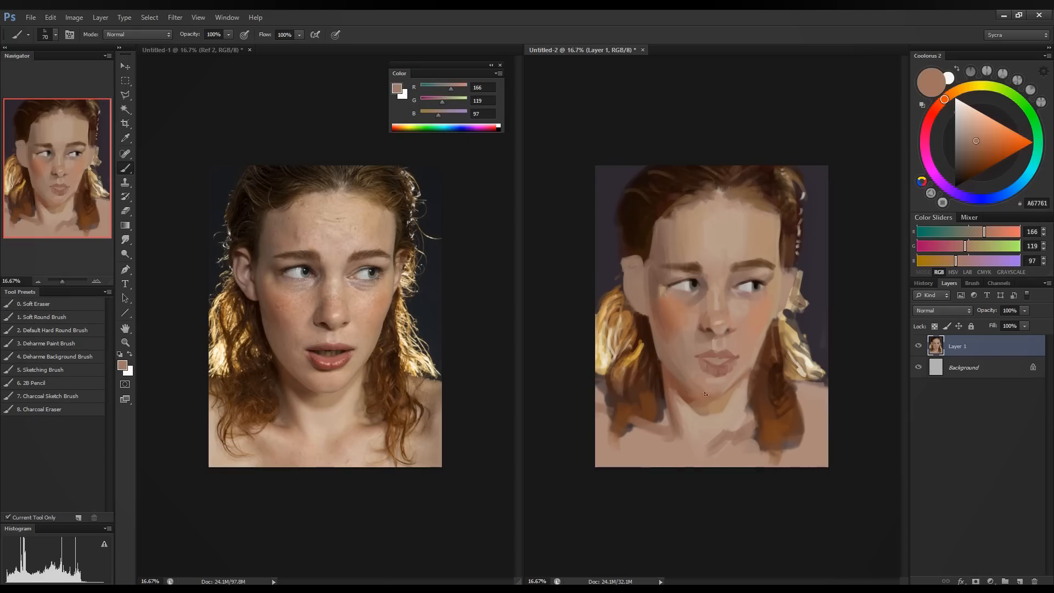
pyautogui.keyDown('alt'); pyautogui.click(732, 385); pyautogui.keyUp('alt')
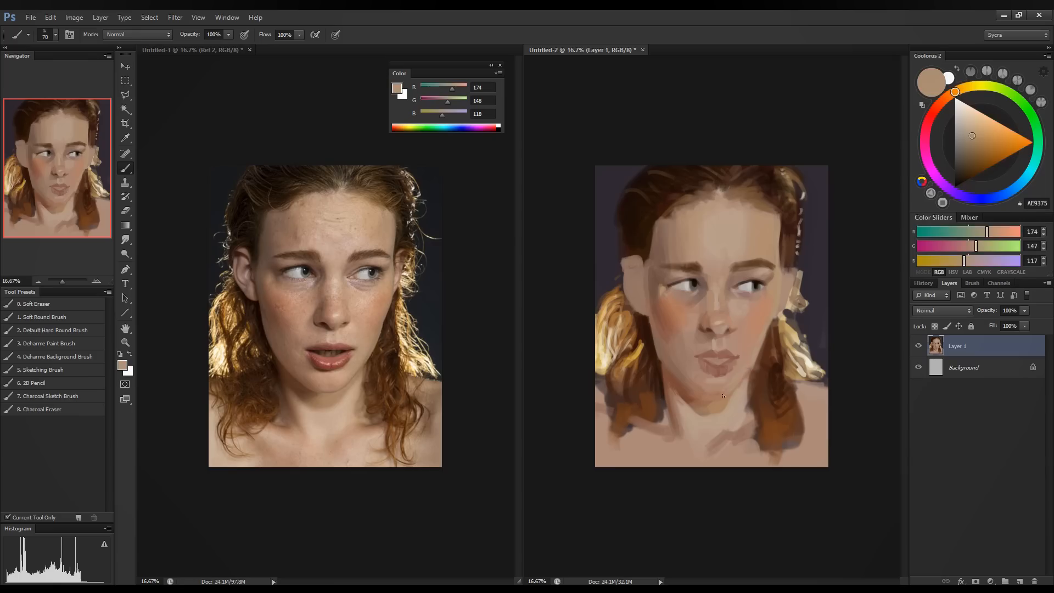
pyautogui.keyDown('alt'); pyautogui.click(719, 384); pyautogui.keyUp('alt')
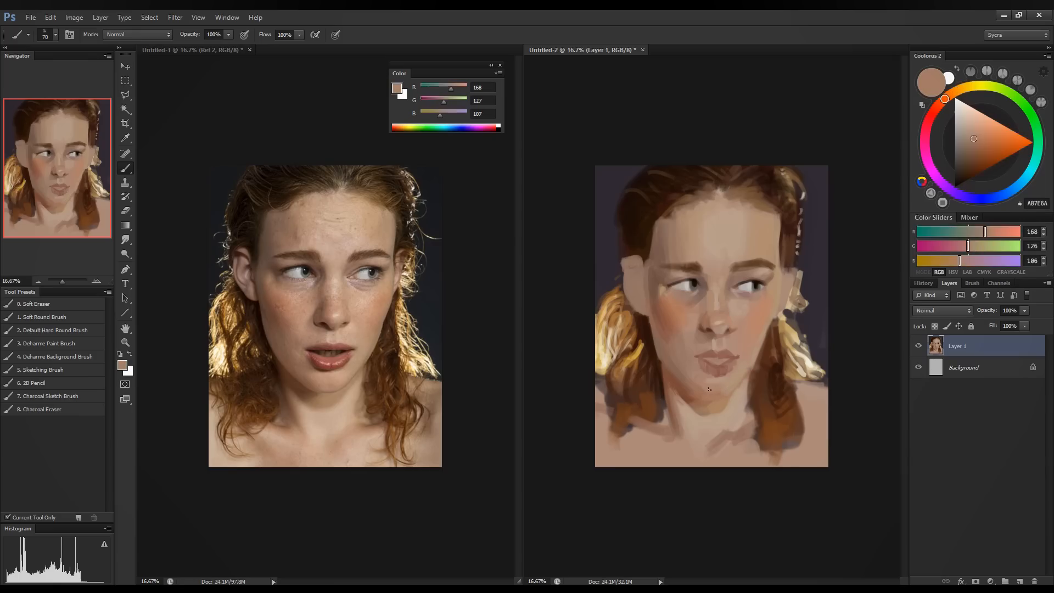
pyautogui.keyDown('alt'); pyautogui.click(702, 390); pyautogui.keyUp('alt')
# Sample reddish brown shadow tones under the jaw and rework the jawline and the neck shadow beneath the chin.
pyautogui.keyDown('alt'); pyautogui.click(690, 394); pyautogui.keyUp('alt')
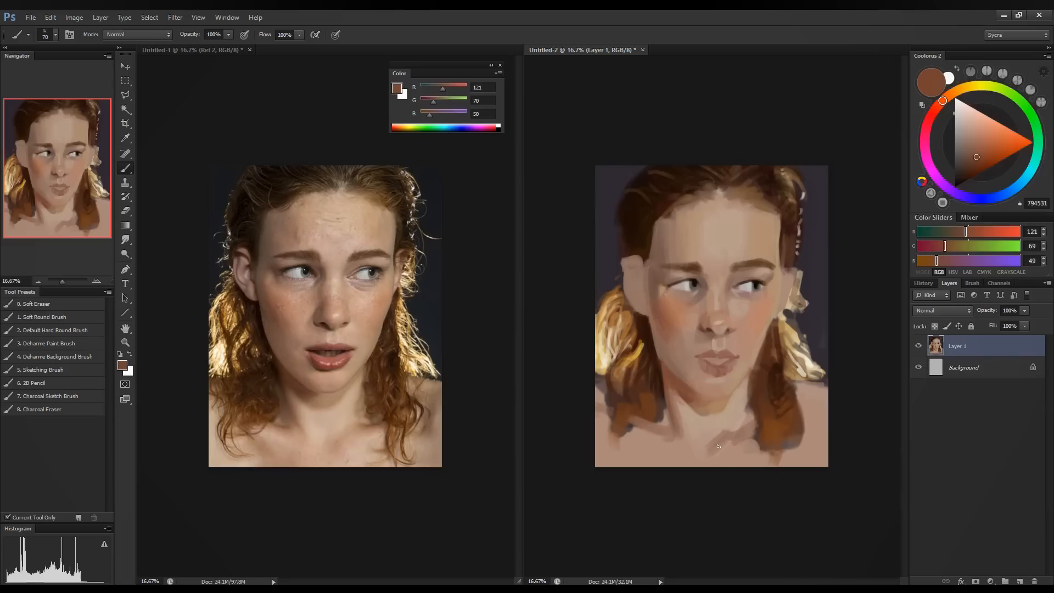
pyautogui.keyDown('alt'); pyautogui.click(694, 399); pyautogui.keyUp('alt')
pyautogui.keyDown('alt'); pyautogui.click(692, 398); pyautogui.keyUp('alt')
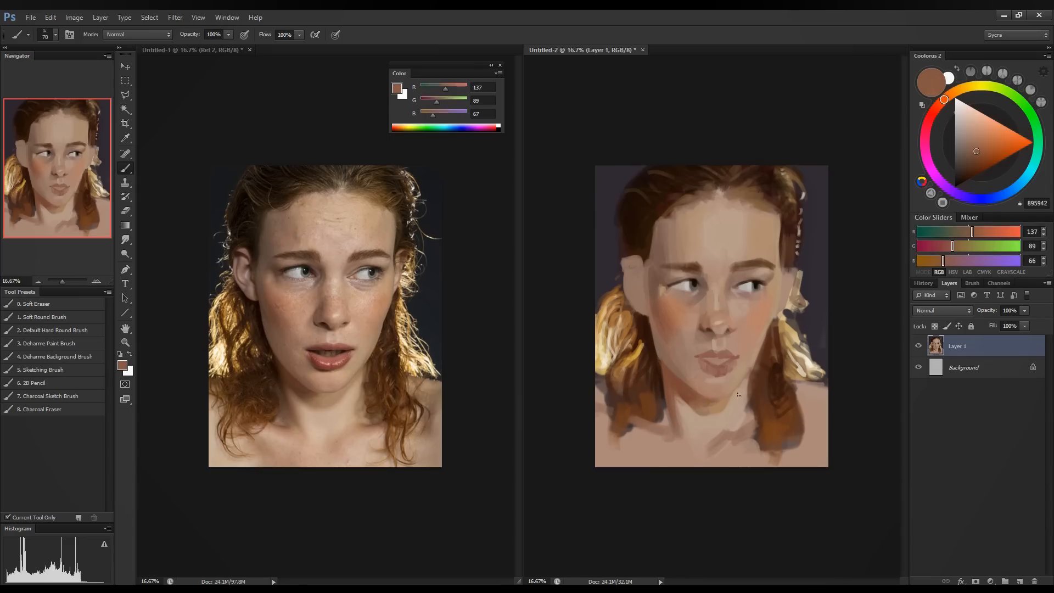
pyautogui.keyDown('alt'); pyautogui.click(716, 402); pyautogui.keyUp('alt')
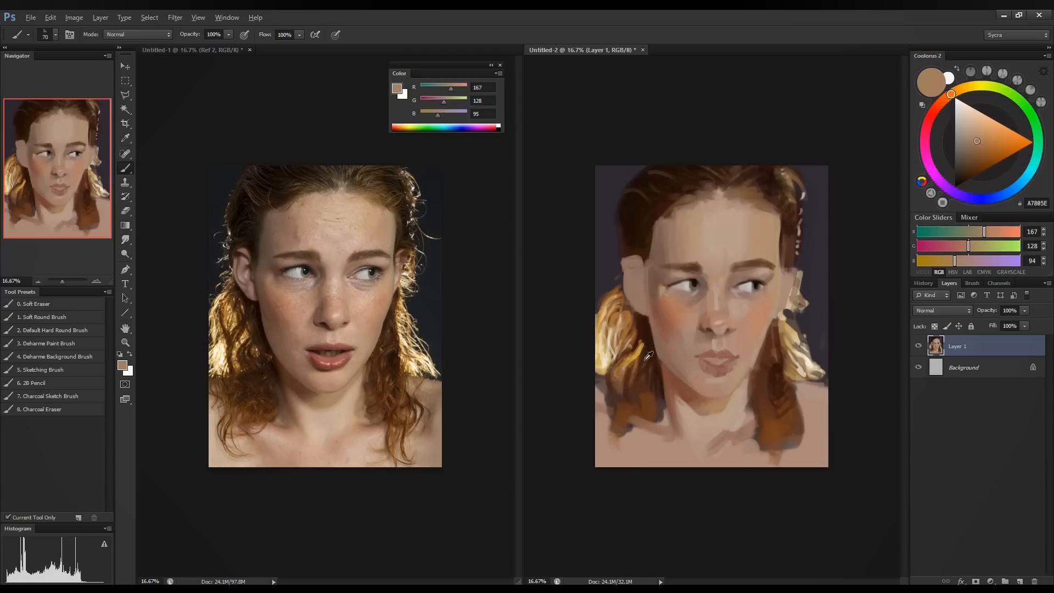
# Sample dark and mid browns from the hair, paint strands through the left blond lock and touch up the hair above the left ear.
pyautogui.keyDown('alt'); pyautogui.click(651, 338); pyautogui.keyUp('alt')
pyautogui.moveTo(637, 327); pyautogui.dragTo(606, 362)
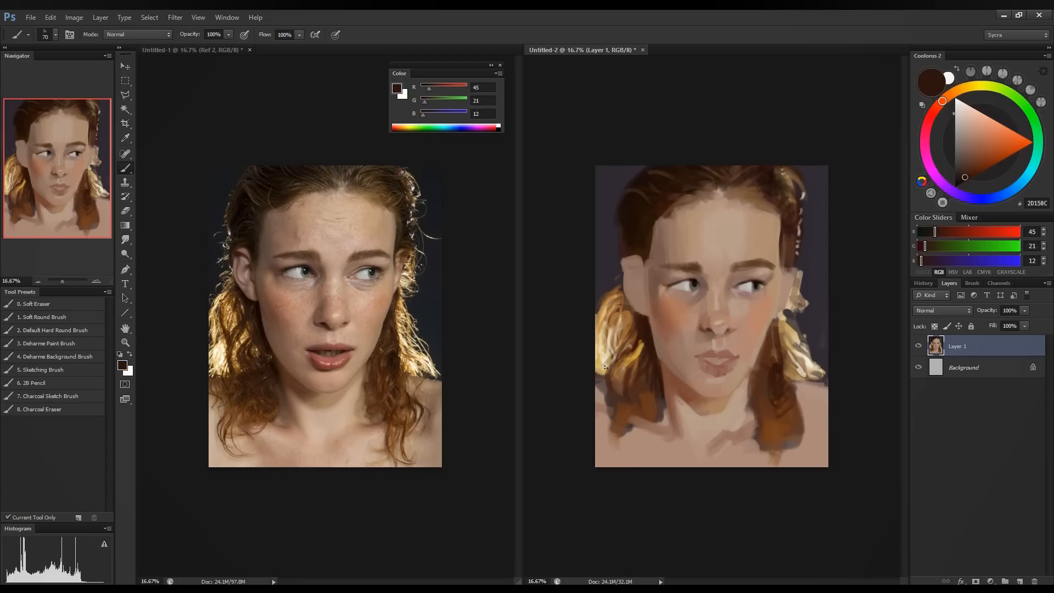
pyautogui.moveTo(627, 309)
pyautogui.mouseDown()
pyautogui.moveTo(605, 365)
pyautogui.moveTo(638, 358)
pyautogui.moveTo(619, 384)
pyautogui.mouseUp()
pyautogui.keyDown('alt'); pyautogui.click(643, 325); pyautogui.keyUp('alt')
pyautogui.keyDown('alt'); pyautogui.click(624, 383); pyautogui.keyUp('alt')
pyautogui.moveTo(646, 346); pyautogui.dragTo(627, 373)
pyautogui.moveTo(646, 323)
pyautogui.mouseDown()
pyautogui.moveTo(646, 351)
pyautogui.moveTo(614, 361)
pyautogui.mouseUp()
pyautogui.moveTo(630, 326); pyautogui.dragTo(603, 362)
pyautogui.moveTo(631, 317)
pyautogui.mouseDown()
pyautogui.moveTo(613, 328)
pyautogui.moveTo(620, 320)
pyautogui.moveTo(613, 378)
pyautogui.mouseUp()
pyautogui.moveTo(643, 342)
pyautogui.mouseDown()
pyautogui.moveTo(635, 362)
pyautogui.moveTo(649, 385)
pyautogui.mouseUp()
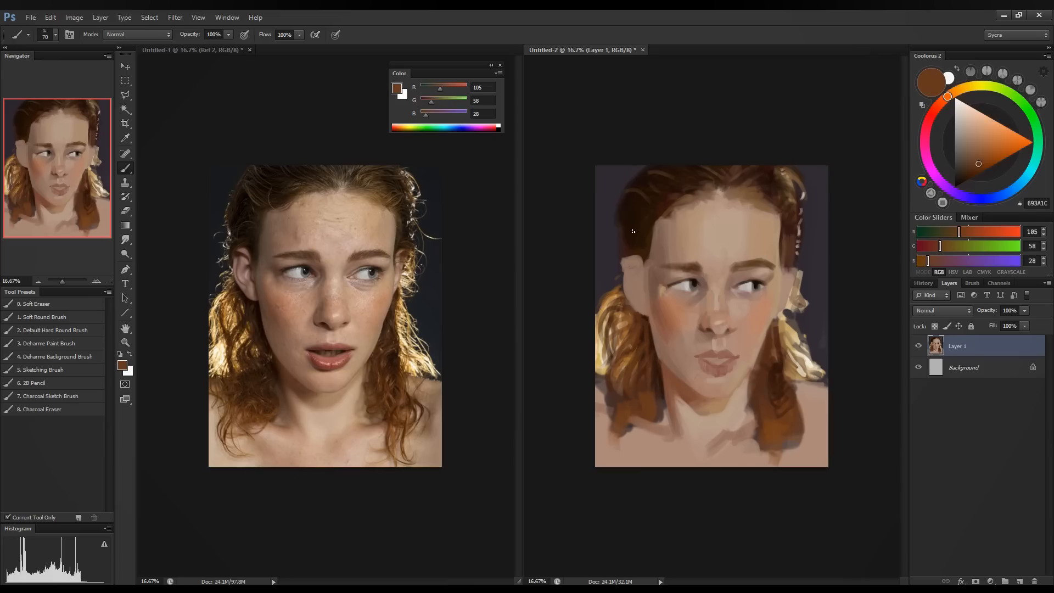
pyautogui.moveTo(621, 203); pyautogui.dragTo(627, 258)
# Mix an orange brown of R 149, G 80, B 39 and paint strands at the root of the right blond lock.
pyautogui.keyDown('alt'); pyautogui.click(784, 344); pyautogui.keyUp('alt')
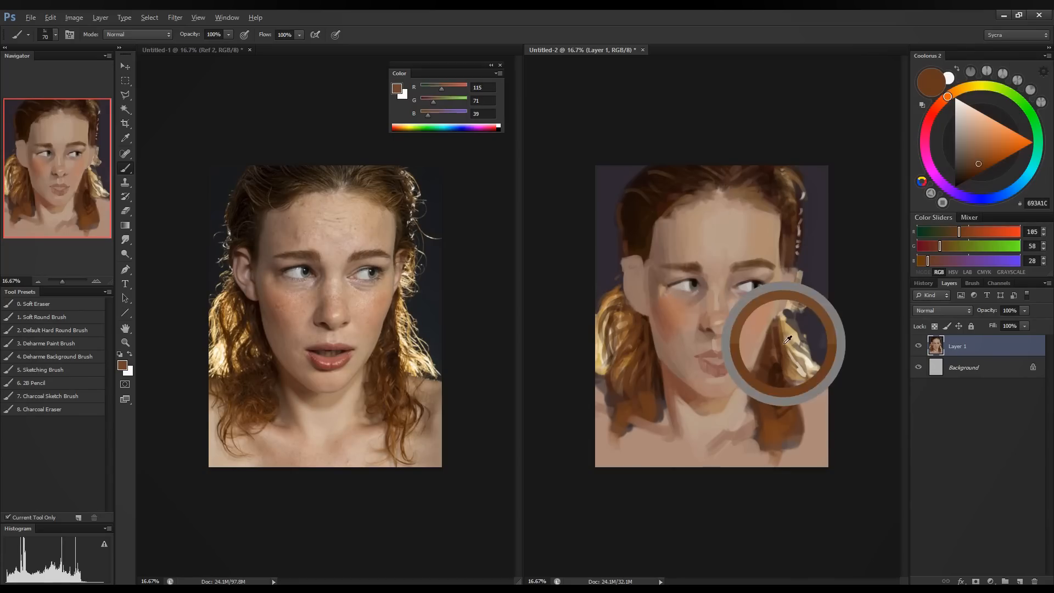
pyautogui.moveTo(964, 231)
pyautogui.mouseDown()
pyautogui.moveTo(977, 232)
pyautogui.moveTo(949, 247)
pyautogui.mouseUp()
pyautogui.moveTo(783, 321); pyautogui.dragTo(786, 372)
pyautogui.moveTo(776, 330)
pyautogui.mouseDown()
pyautogui.moveTo(805, 376)
pyautogui.moveTo(784, 321)
pyautogui.moveTo(790, 347)
pyautogui.mouseUp()
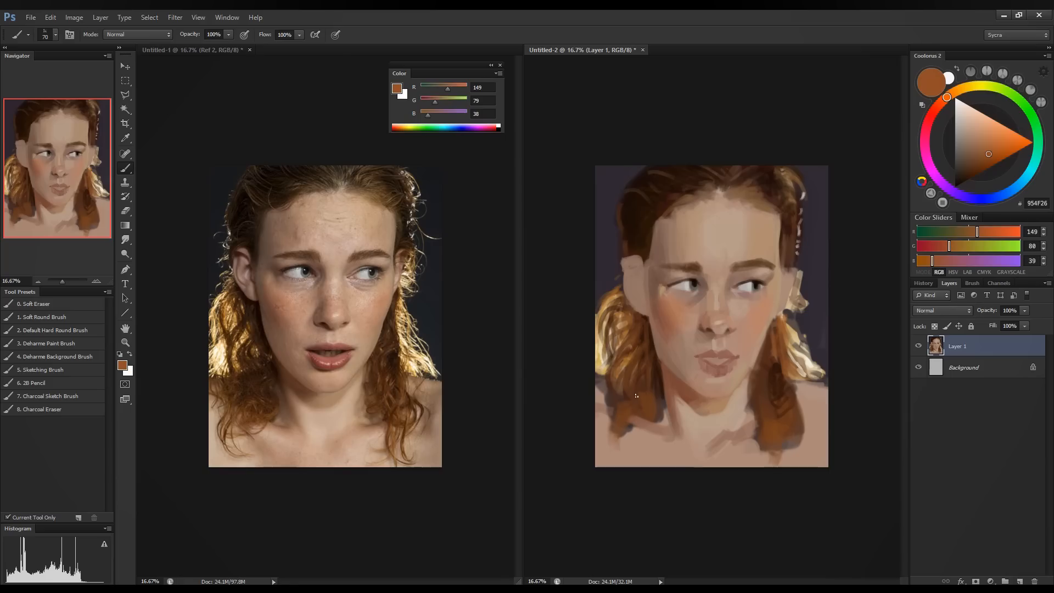
# Mix a dark red of R 70, G 16, B 14 and paint shadow strands into the hair on both sides of the neck.
pyautogui.keyDown('alt'); pyautogui.click(662, 365); pyautogui.keyUp('alt')
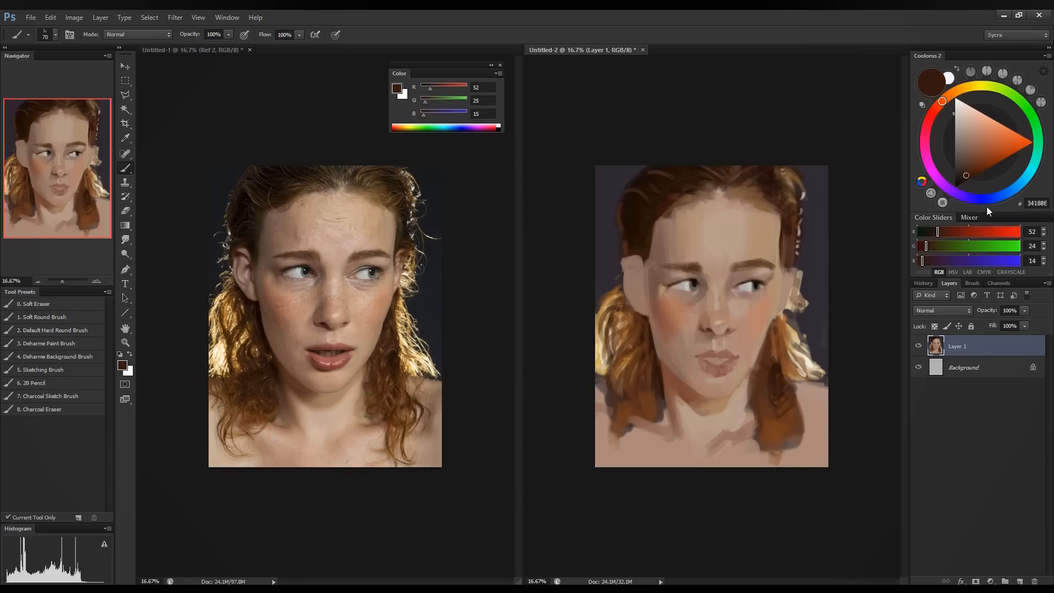
pyautogui.moveTo(924, 249); pyautogui.dragTo(945, 236)
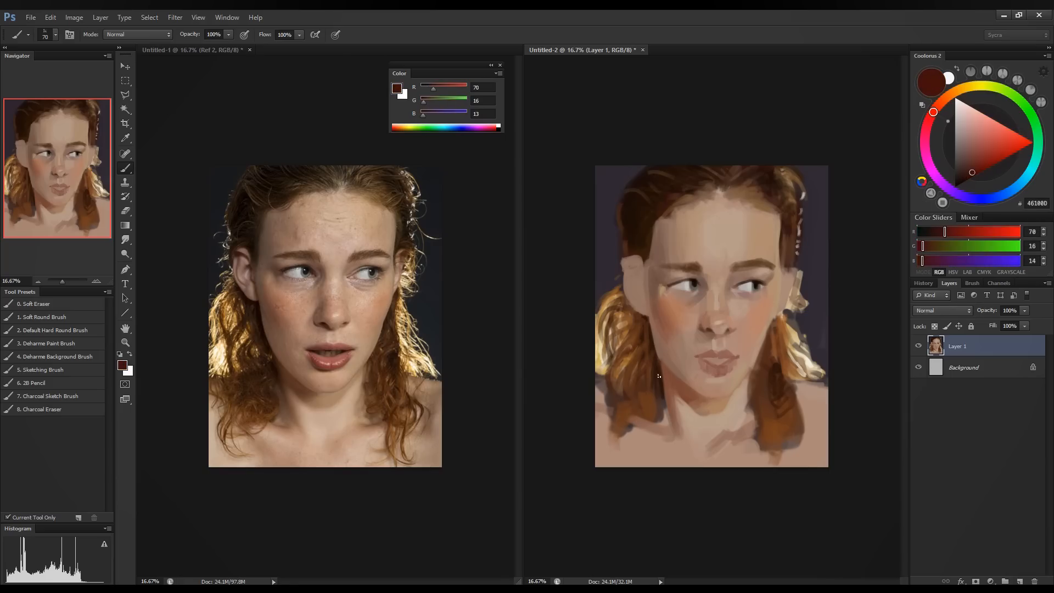
pyautogui.moveTo(650, 354); pyautogui.dragTo(645, 403)
pyautogui.moveTo(640, 348); pyautogui.dragTo(629, 364)
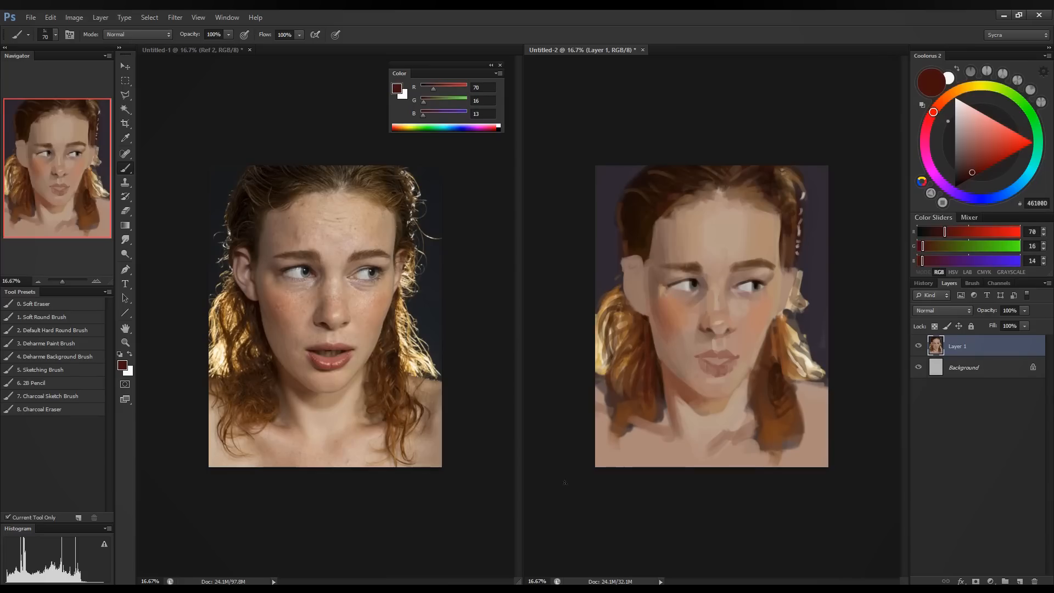
pyautogui.moveTo(763, 396)
pyautogui.mouseDown()
pyautogui.moveTo(772, 433)
pyautogui.moveTo(776, 421)
pyautogui.mouseUp()
pyautogui.moveTo(774, 322); pyautogui.dragTo(781, 356)
# Reduce the brush size, sample the darkest hair brown and paint the dark opening between the lips.
pyautogui.press('[')
pyautogui.press('[')
pyautogui.press('[')
pyautogui.keyDown('alt'); pyautogui.click(659, 375); pyautogui.keyUp('alt')
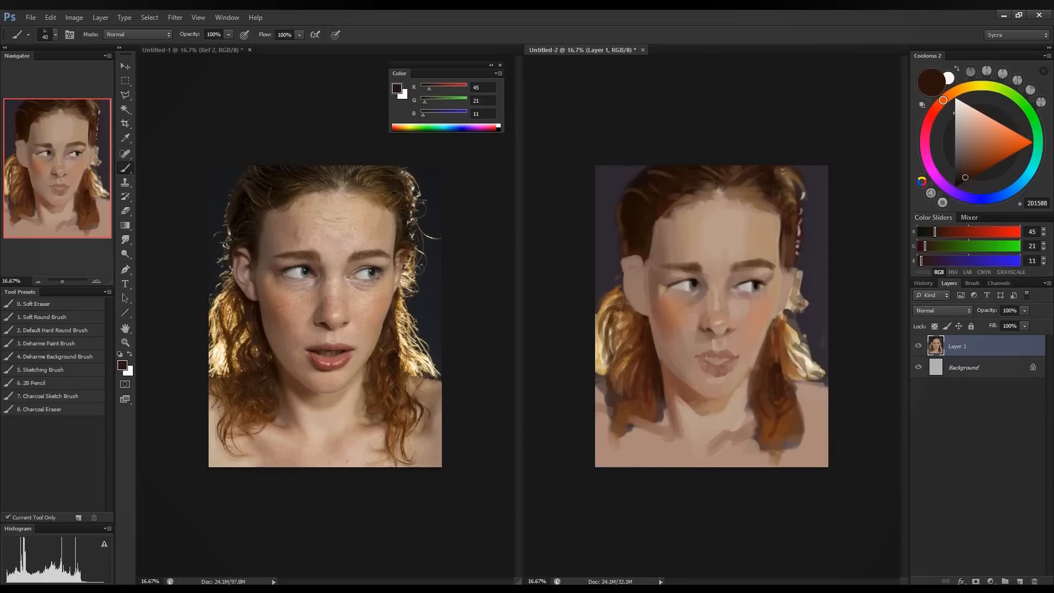
pyautogui.moveTo(711, 359)
pyautogui.mouseDown()
pyautogui.moveTo(702, 358)
pyautogui.moveTo(721, 360)
pyautogui.mouseUp()
pyautogui.moveTo(722, 360); pyautogui.dragTo(718, 363)
# Mix a muted brown of R 101, G 78, B 63 and paint the shaded teeth inside the mouth opening.
pyautogui.moveTo(936, 234)
pyautogui.mouseDown()
pyautogui.moveTo(934, 254)
pyautogui.moveTo(947, 232)
pyautogui.moveTo(939, 247)
pyautogui.mouseUp()
pyautogui.click(932, 247)
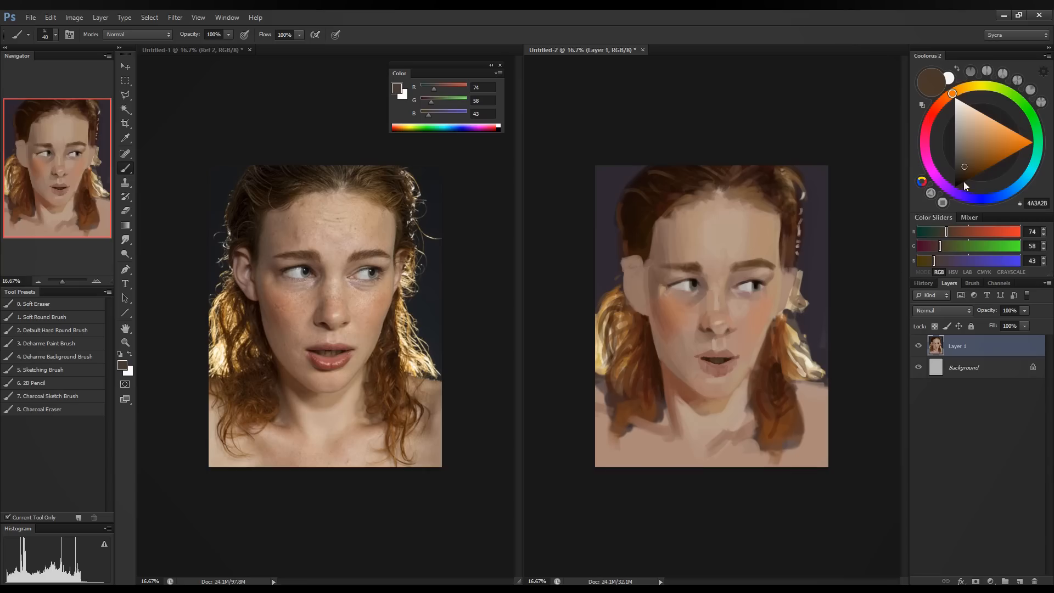
pyautogui.moveTo(933, 262); pyautogui.dragTo(929, 262)
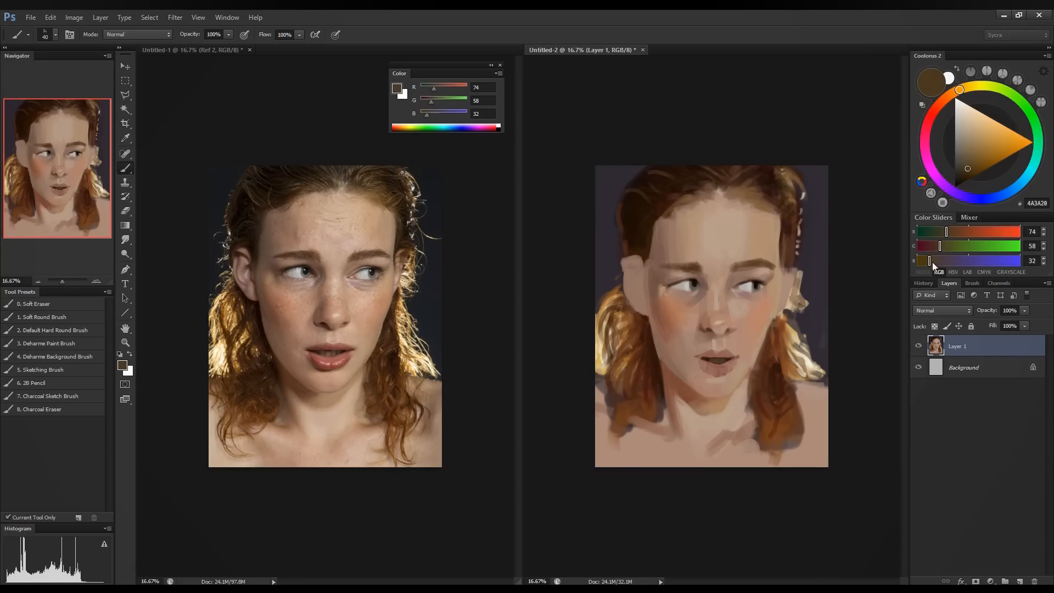
pyautogui.moveTo(946, 232)
pyautogui.mouseDown()
pyautogui.moveTo(949, 244)
pyautogui.moveTo(956, 235)
pyautogui.moveTo(938, 261)
pyautogui.mouseUp()
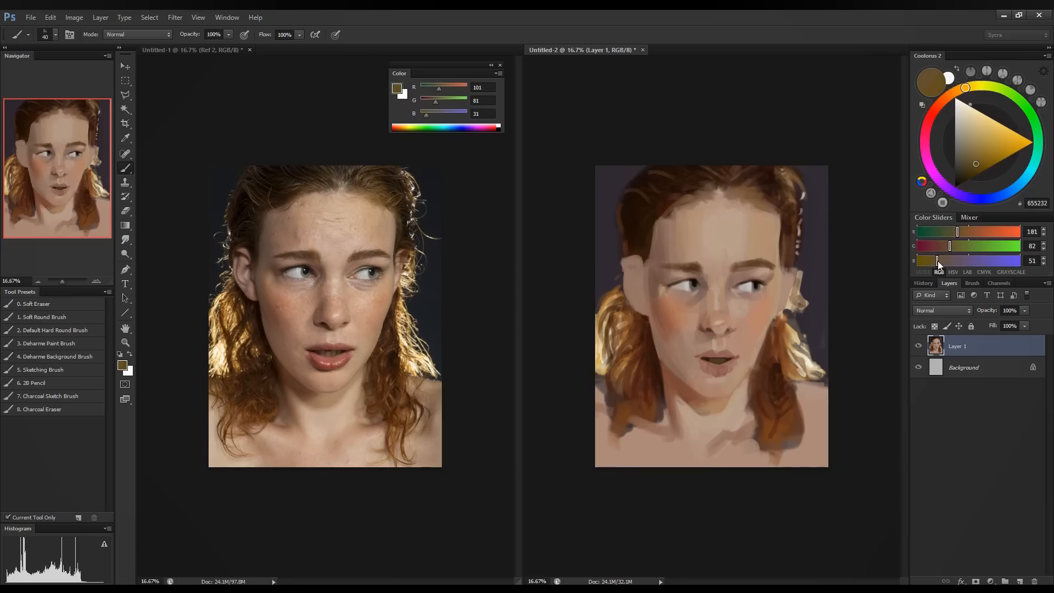
pyautogui.click(947, 249)
pyautogui.click(949, 249)
pyautogui.click(943, 263)
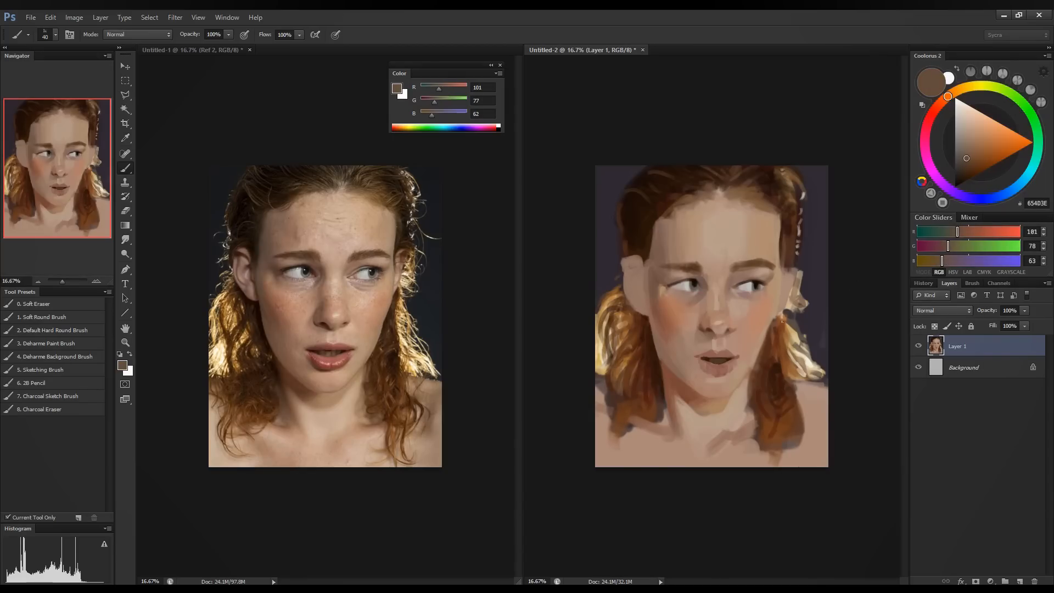
pyautogui.moveTo(716, 361); pyautogui.dragTo(716, 368)
# Lighten the brown to R 124, G 101, B 87 and add lighter touches to the teeth.
pyautogui.click(953, 262)
pyautogui.click(956, 247)
pyautogui.click(967, 234)
pyautogui.click(957, 246)
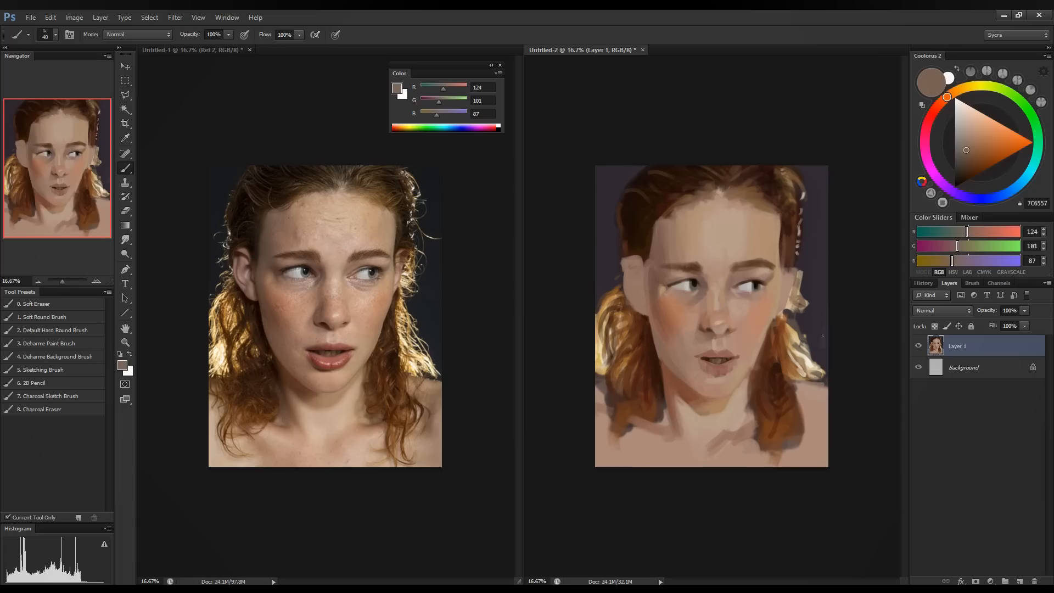
# Mix a very dark red of R 44, G 2, B 0 to deepen the mouth line, and refine the lips with a sampled lip tone.
pyautogui.keyDown('alt'); pyautogui.click(711, 362); pyautogui.keyUp('alt')
pyautogui.click(949, 233)
pyautogui.click(920, 248)
pyautogui.click(916, 262)
pyautogui.click(939, 232)
pyautogui.click(918, 249)
pyautogui.click(934, 233)
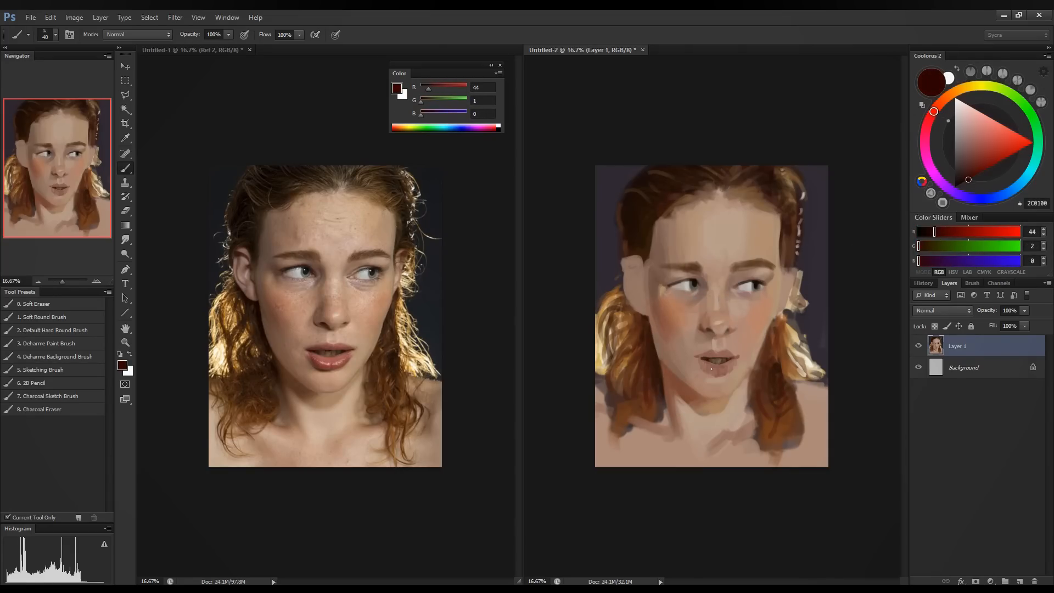
pyautogui.moveTo(700, 358); pyautogui.dragTo(718, 361)
pyautogui.keyDown('alt'); pyautogui.click(711, 351); pyautogui.keyUp('alt')
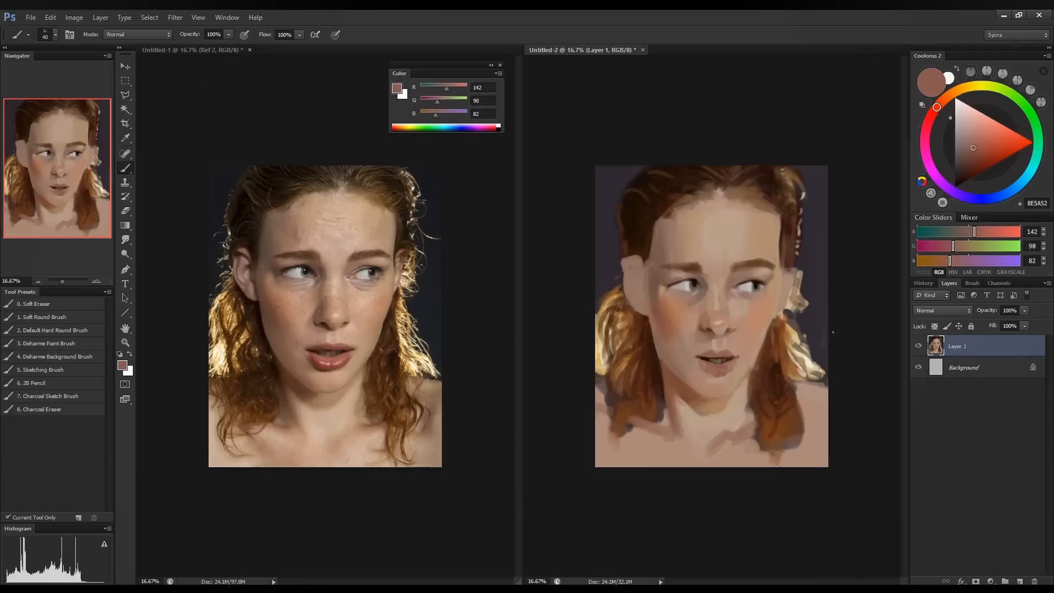
# Sample the eye white, lighten it to R 226, G 228, B 223 and add small eye highlights with a smaller brush.
pyautogui.keyDown('alt'); pyautogui.click(685, 284); pyautogui.keyUp('alt')
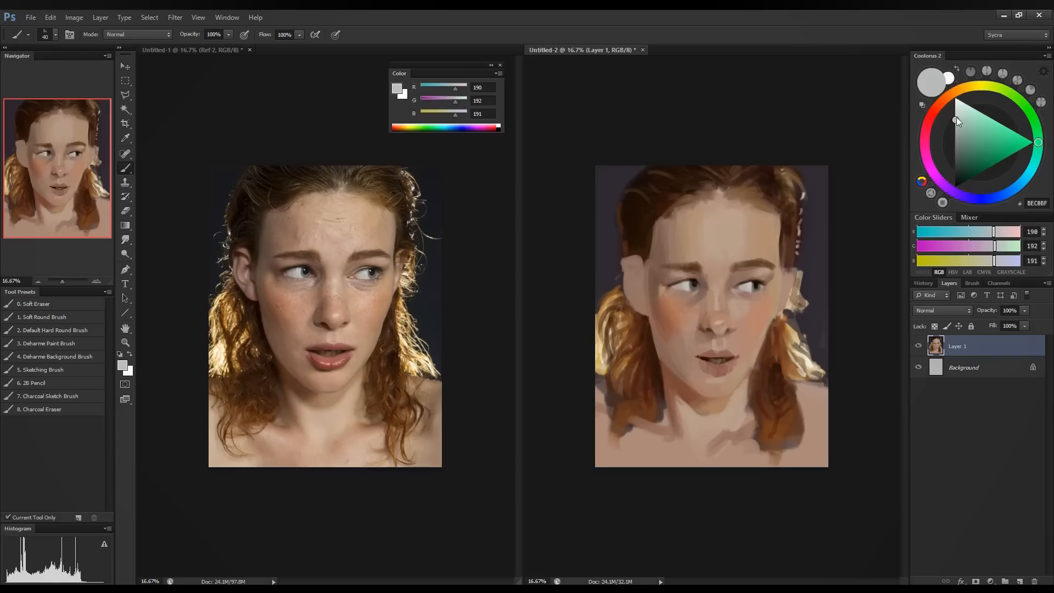
pyautogui.click(1008, 232)
pyautogui.click(1008, 246)
pyautogui.click(1007, 259)
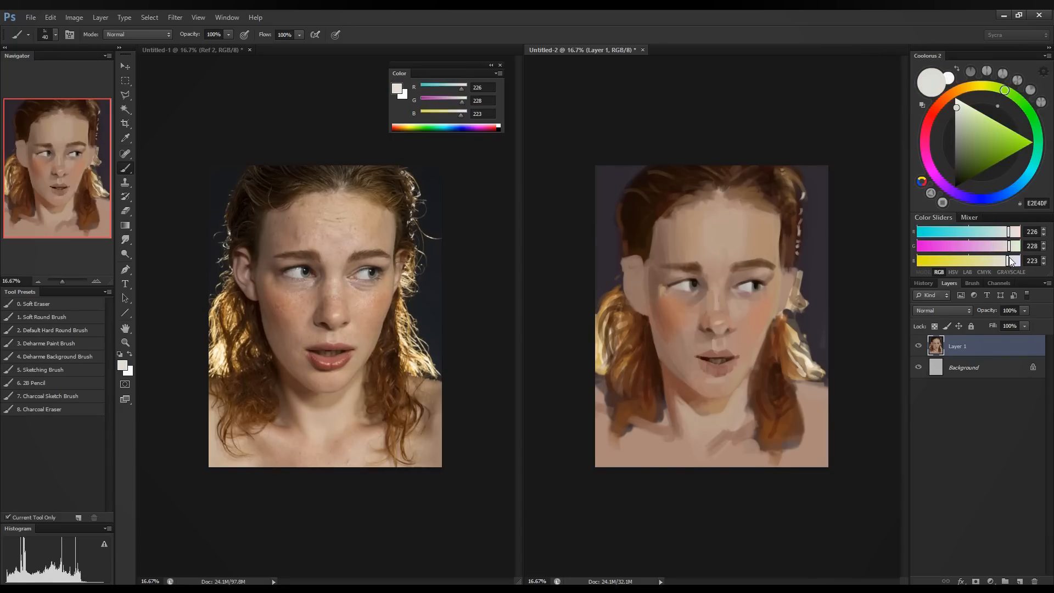
pyautogui.press('[')
pyautogui.press('[')
pyautogui.press('[')
# Mix a stronger red of R 145, G 49, B 53 from the lip tone and repaint the lips with a larger brush.
pyautogui.keyDown('alt'); pyautogui.click(725, 364); pyautogui.keyUp('alt')
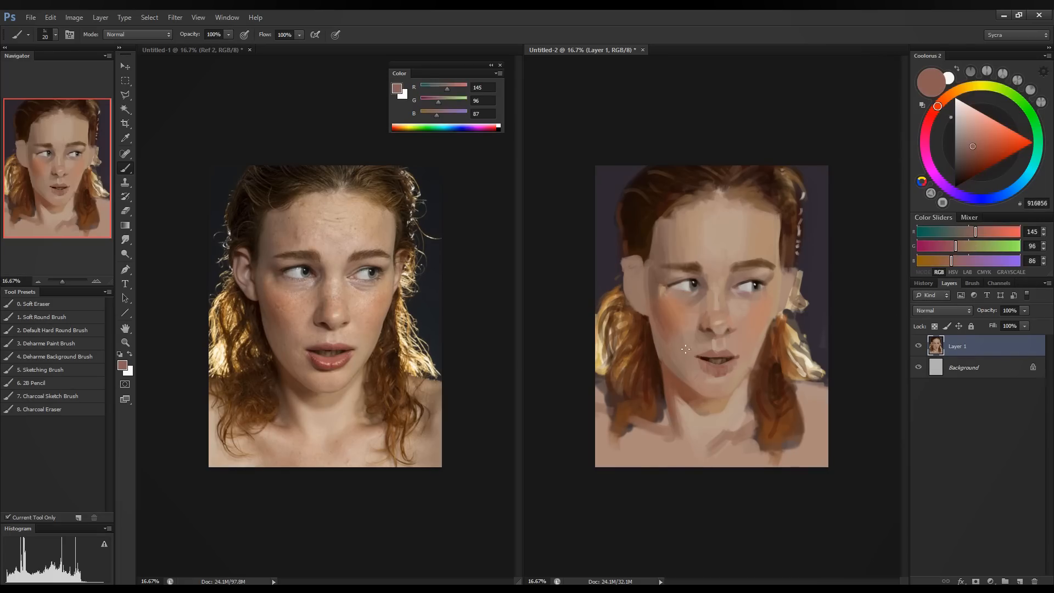
pyautogui.moveTo(950, 262)
pyautogui.mouseDown()
pyautogui.moveTo(938, 261)
pyautogui.moveTo(947, 247)
pyautogui.moveTo(937, 245)
pyautogui.mouseUp()
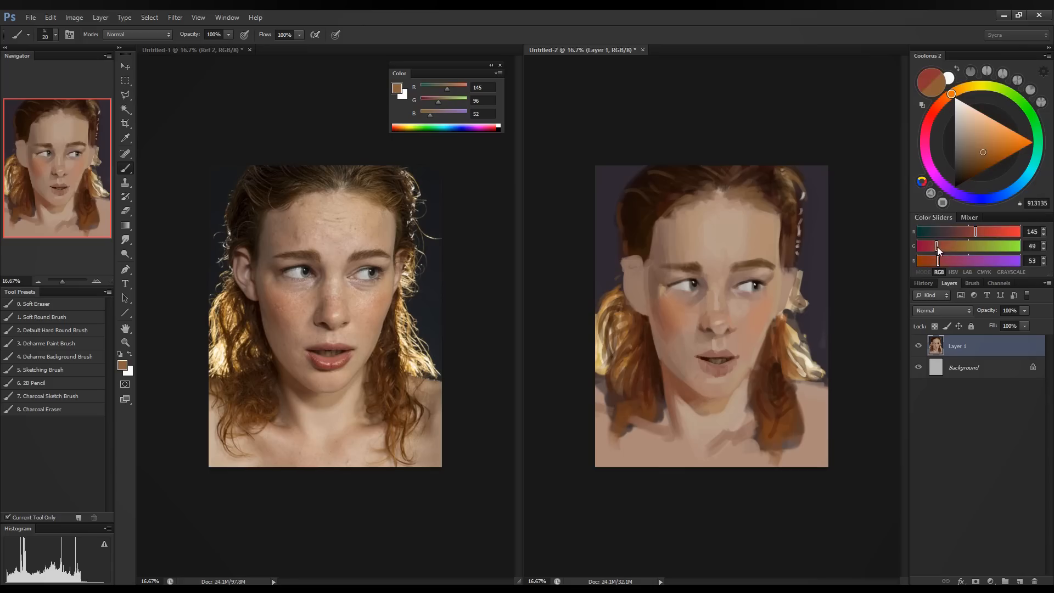
pyautogui.press(']')
pyautogui.press(']')
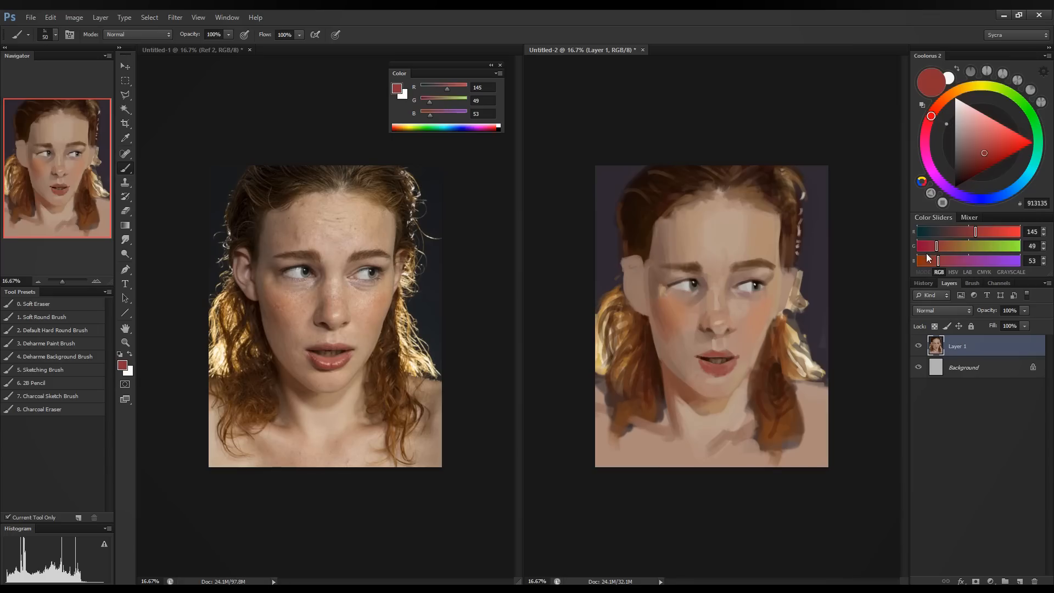
# Shade the lower lip's bottom edge with dark red R 110, G 39, B 37, and mix a pale pink of R 205, G 190, B 186 for highlights.
pyautogui.moveTo(934, 246)
pyautogui.mouseDown()
pyautogui.moveTo(931, 262)
pyautogui.moveTo(965, 235)
pyautogui.moveTo(930, 246)
pyautogui.moveTo(936, 261)
pyautogui.moveTo(960, 233)
pyautogui.moveTo(932, 261)
pyautogui.moveTo(933, 248)
pyautogui.mouseUp()
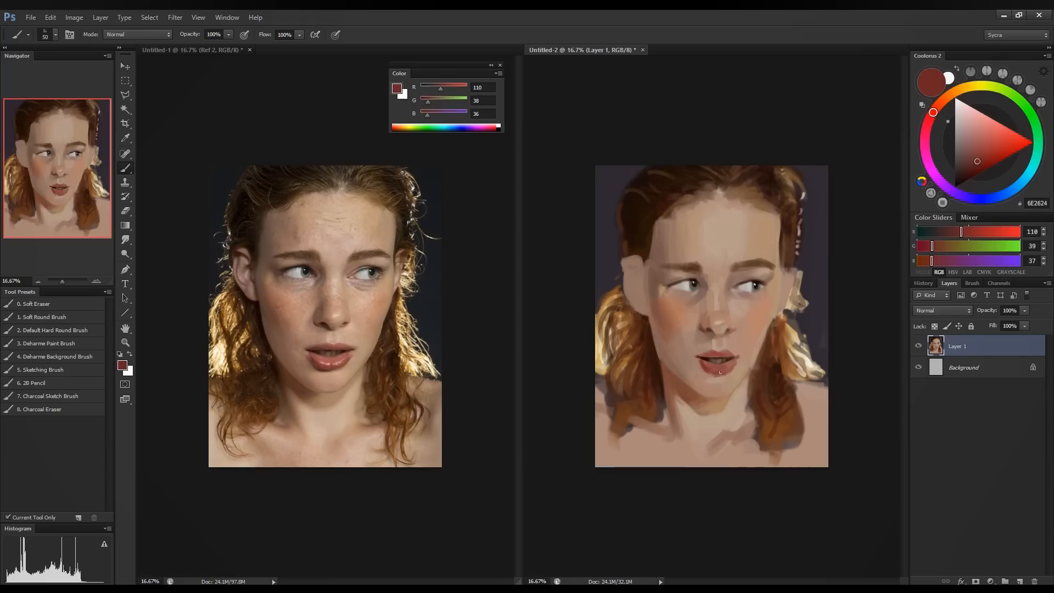
pyautogui.moveTo(713, 372); pyautogui.dragTo(726, 373)
pyautogui.click(999, 231)
pyautogui.click(993, 246)
pyautogui.click(991, 260)
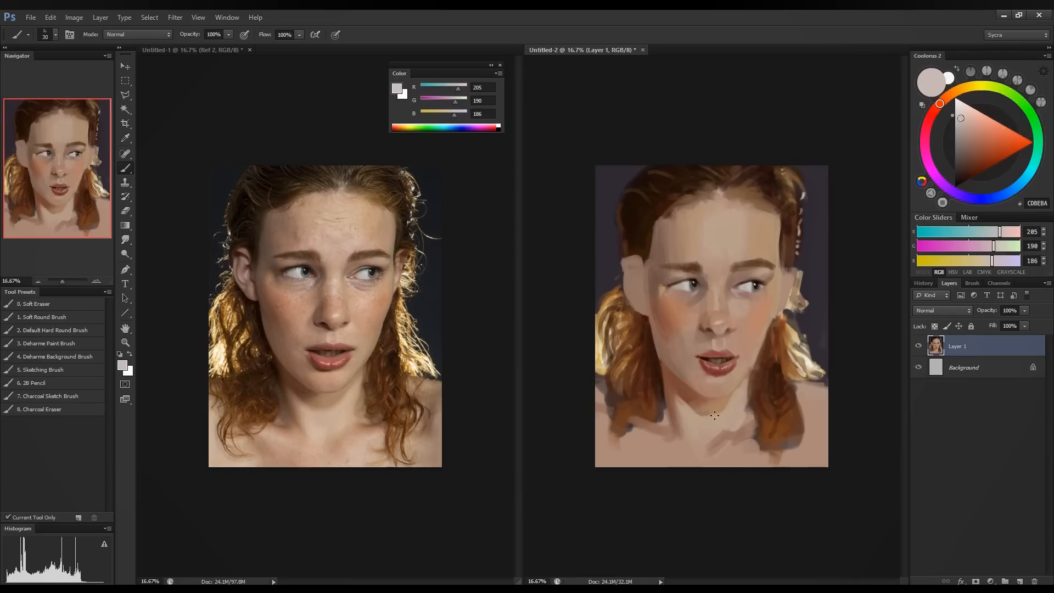
# Sample the lower lip, adjust the colour to a soft red of R 147, G 66, B 66 and refine the shading of the lips.
pyautogui.keyDown('alt'); pyautogui.click(724, 365); pyautogui.keyUp('alt')
pyautogui.click(971, 234)
pyautogui.click(937, 250)
pyautogui.click(935, 262)
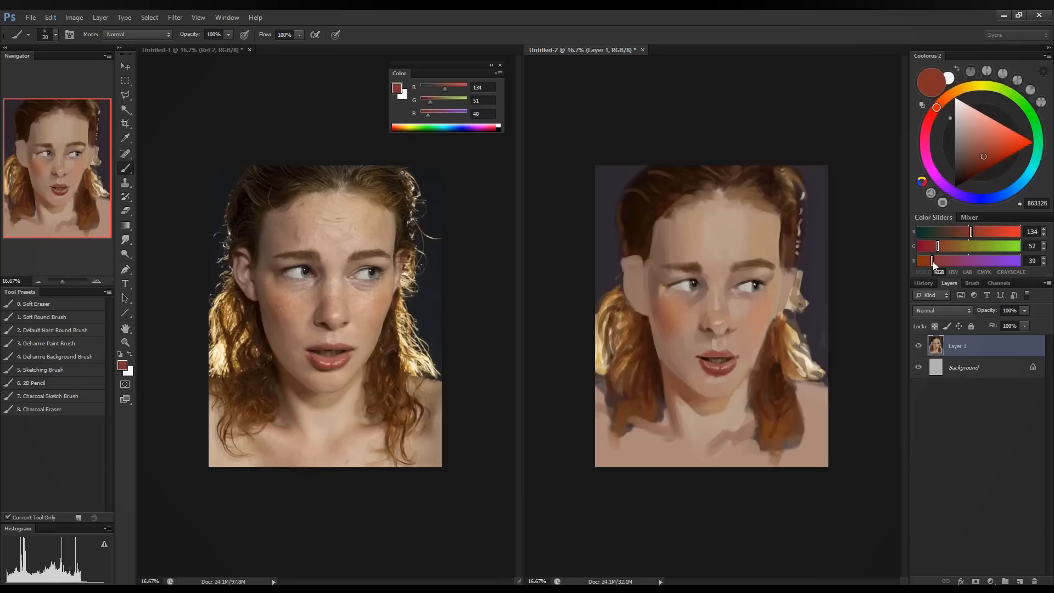
pyautogui.click(936, 262)
pyautogui.moveTo(971, 234); pyautogui.dragTo(976, 234)
pyautogui.click(942, 246)
pyautogui.click(943, 262)
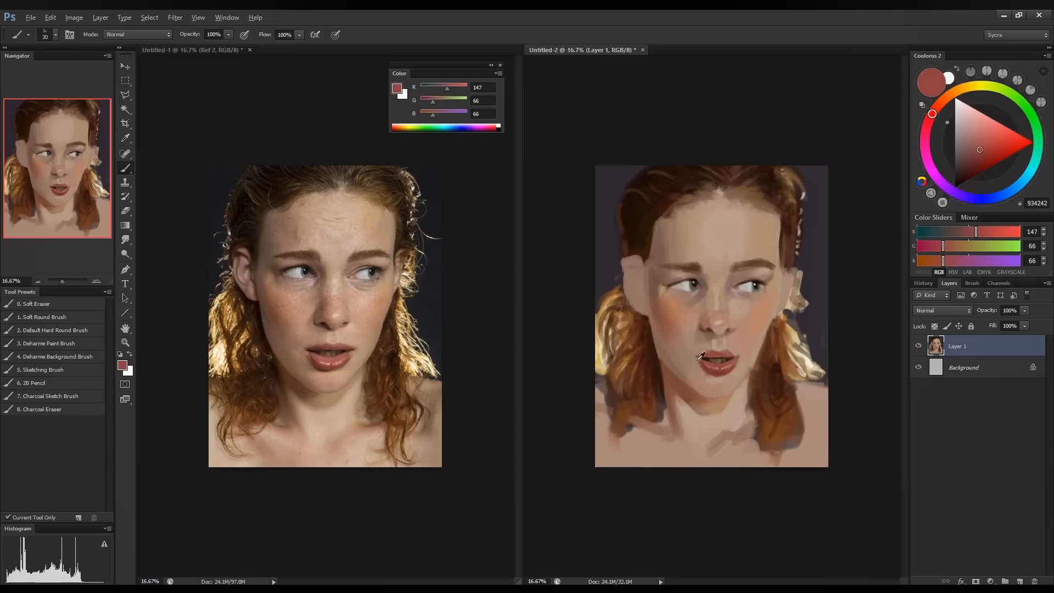
# Sample the skin around the eye and above the lip, and darken it to a reddish brown of R 99, G 63, B 56 for shading.
pyautogui.keyDown('alt'); pyautogui.click(695, 291); pyautogui.keyUp('alt')
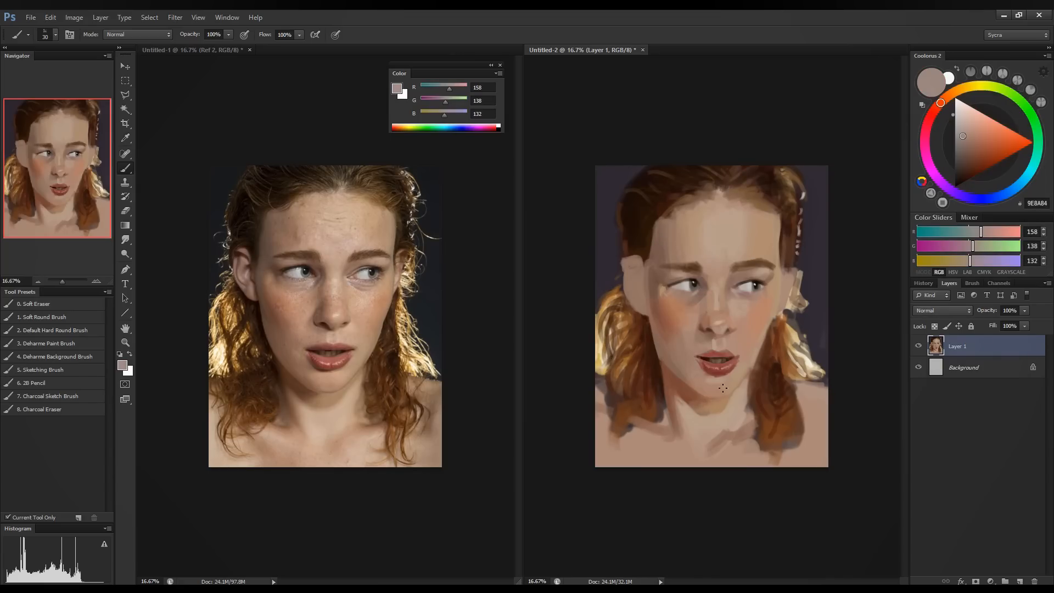
pyautogui.keyDown('alt'); pyautogui.click(708, 338); pyautogui.keyUp('alt')
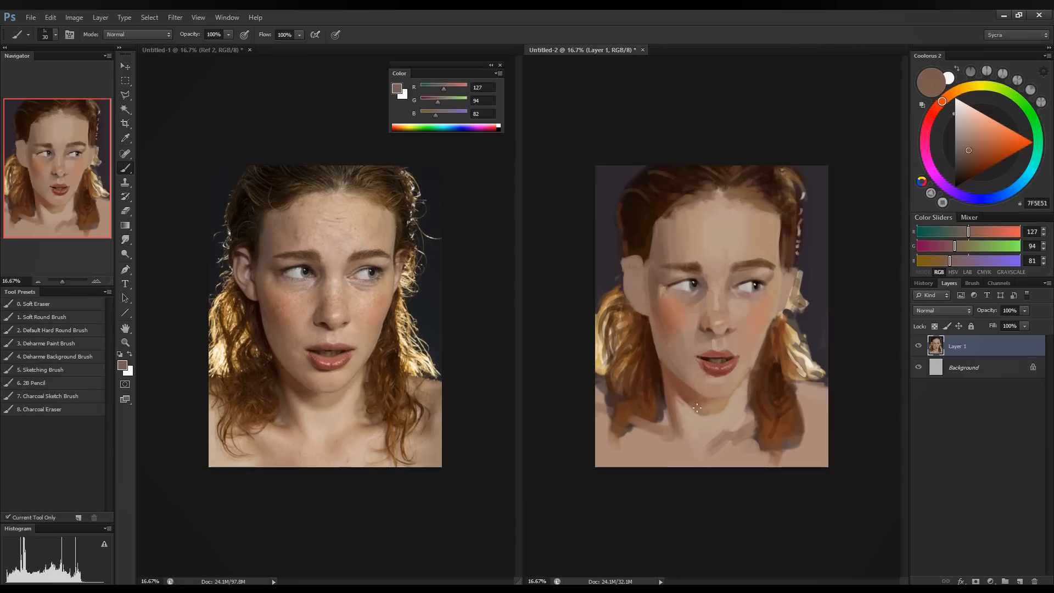
pyautogui.moveTo(953, 246); pyautogui.dragTo(942, 247)
pyautogui.moveTo(949, 262); pyautogui.dragTo(939, 262)
pyautogui.moveTo(967, 233); pyautogui.dragTo(957, 235)
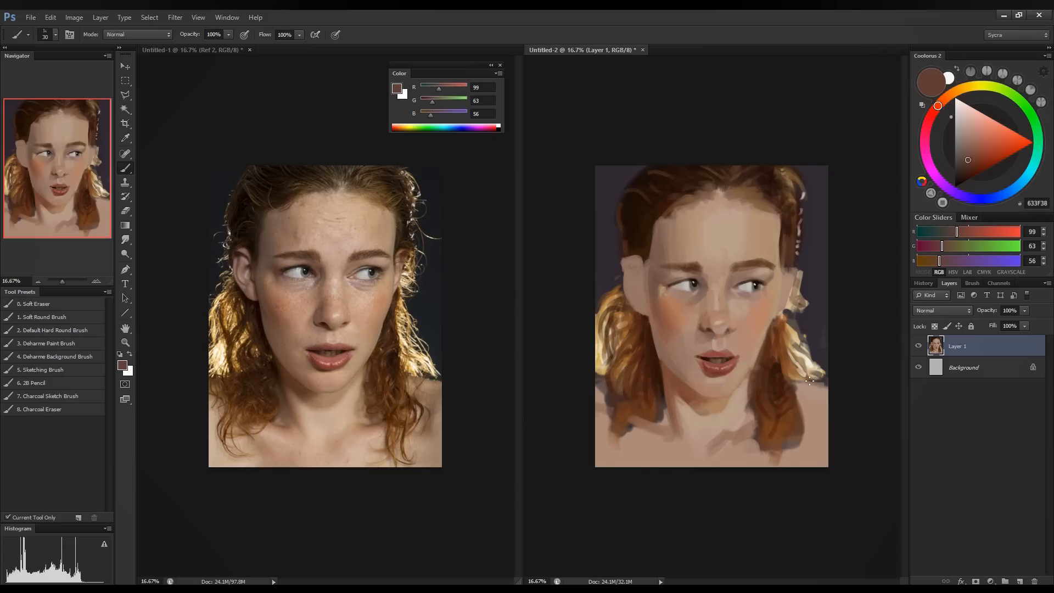
# Refine the edges where hair meets cheek and jaw using sampled hair browns and a tan skin tone of R 168, G 130, B 95.
pyautogui.keyDown('alt'); pyautogui.click(663, 368); pyautogui.keyUp('alt')
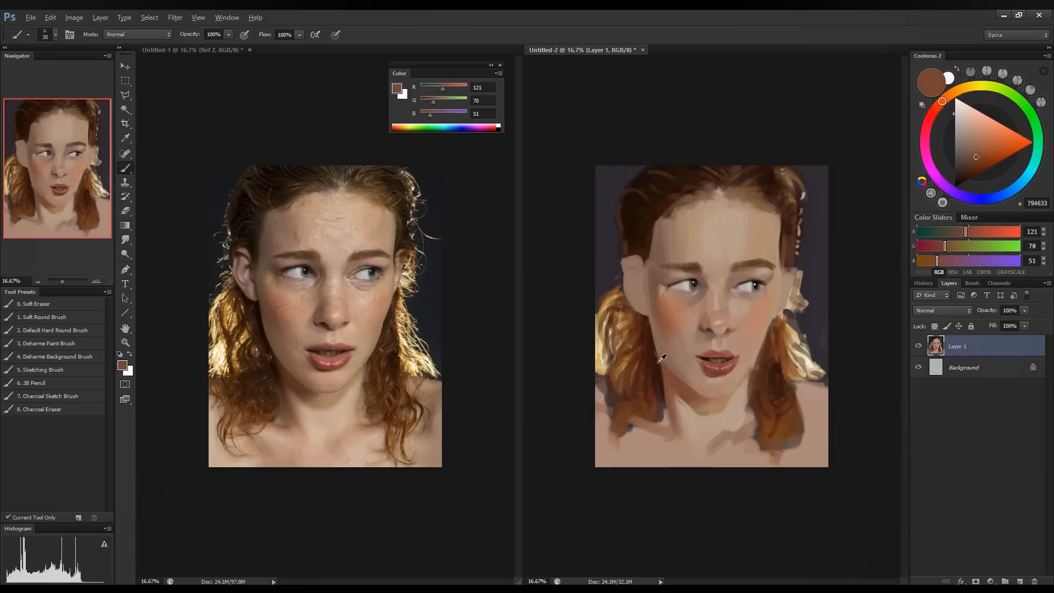
pyautogui.keyDown('alt'); pyautogui.click(654, 360); pyautogui.keyUp('alt')
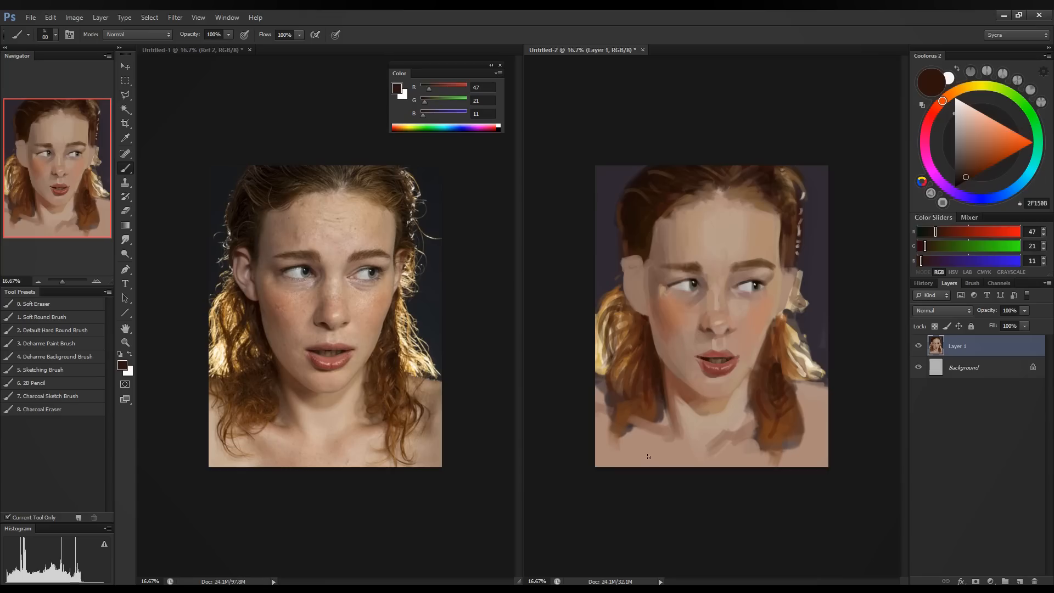
pyautogui.keyDown('alt'); pyautogui.click(732, 393); pyautogui.keyUp('alt')
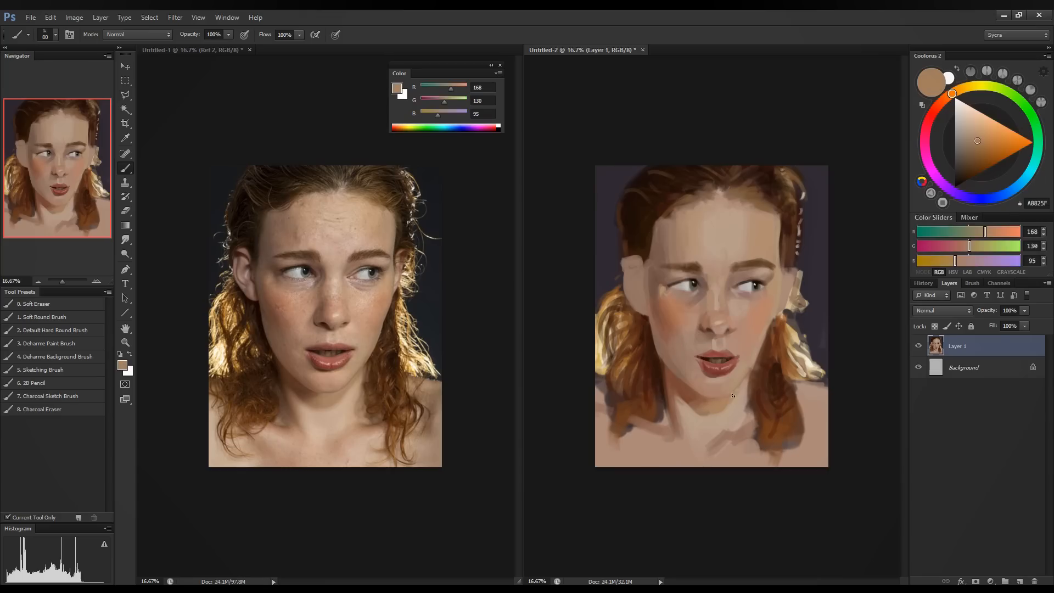
pyautogui.keyDown('alt'); pyautogui.click(756, 381); pyautogui.keyUp('alt')
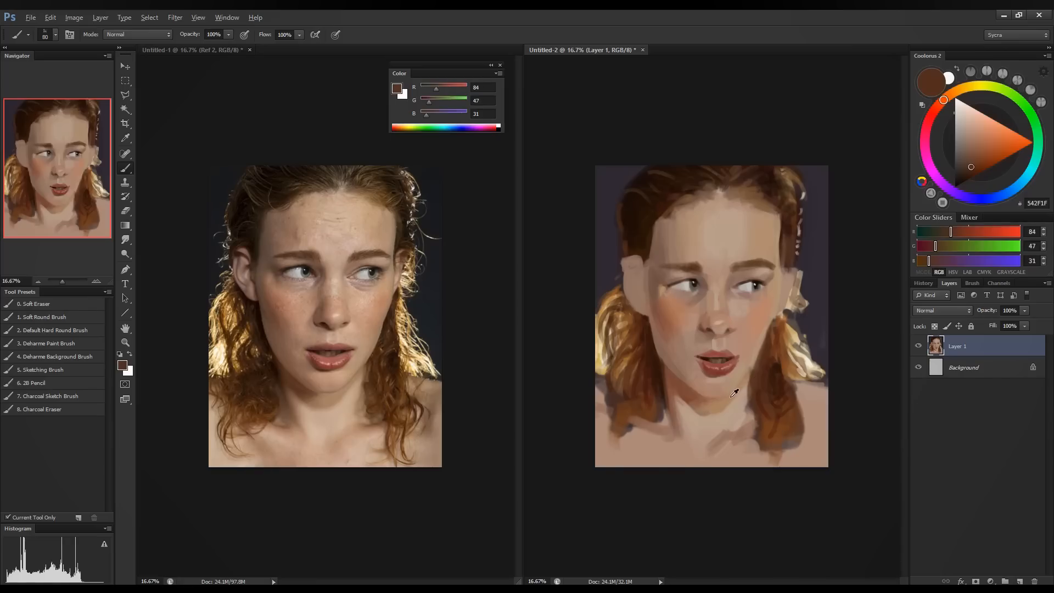
pyautogui.keyDown('alt'); pyautogui.click(737, 388); pyautogui.keyUp('alt')
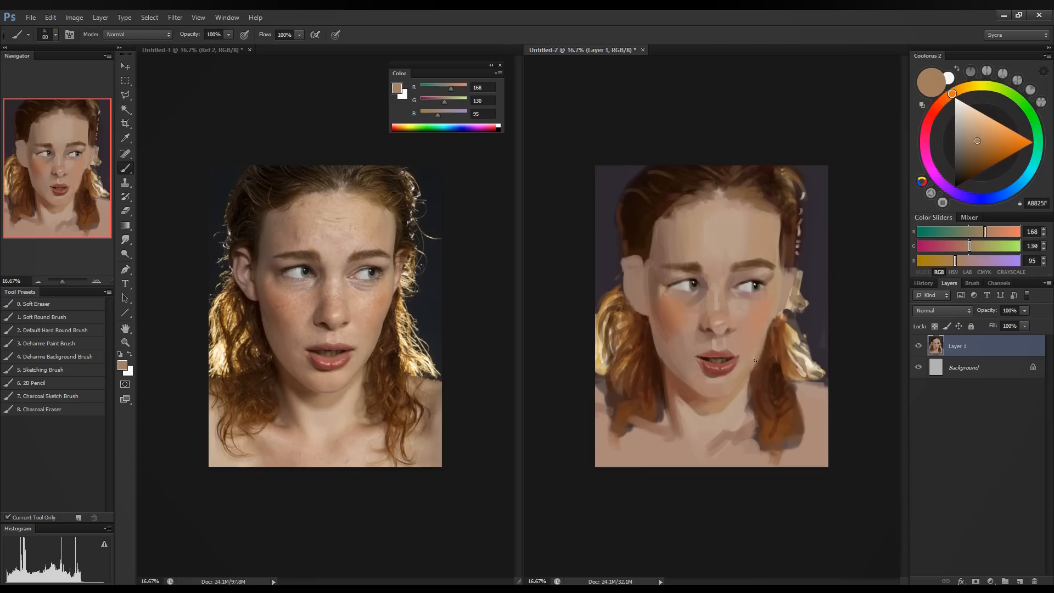
# Sample neighbouring tones along the jaw, cheek and temple and blend the shaded side of the face into the hair.
pyautogui.keyDown('alt'); pyautogui.click(755, 353); pyautogui.keyUp('alt')
pyautogui.keyDown('alt'); pyautogui.click(755, 355); pyautogui.keyUp('alt')
pyautogui.keyDown('alt'); pyautogui.click(734, 375); pyautogui.keyUp('alt')
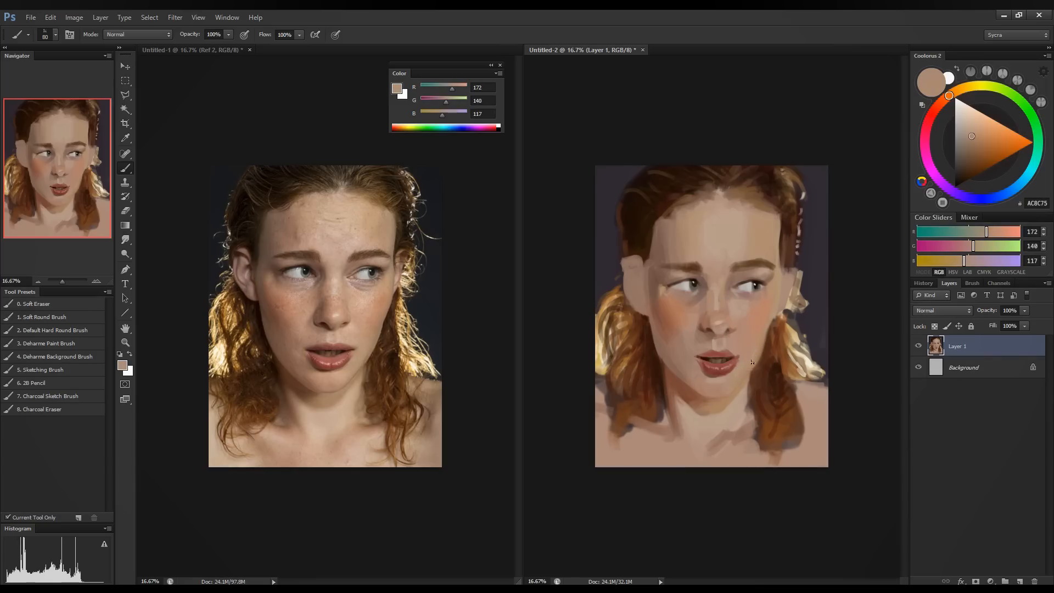
pyautogui.keyDown('alt'); pyautogui.click(769, 306); pyautogui.keyUp('alt')
pyautogui.keyDown('alt'); pyautogui.click(767, 296); pyautogui.keyUp('alt')
pyautogui.keyDown('alt'); pyautogui.click(777, 278); pyautogui.keyUp('alt')
pyautogui.keyDown('alt'); pyautogui.click(762, 297); pyautogui.keyUp('alt')
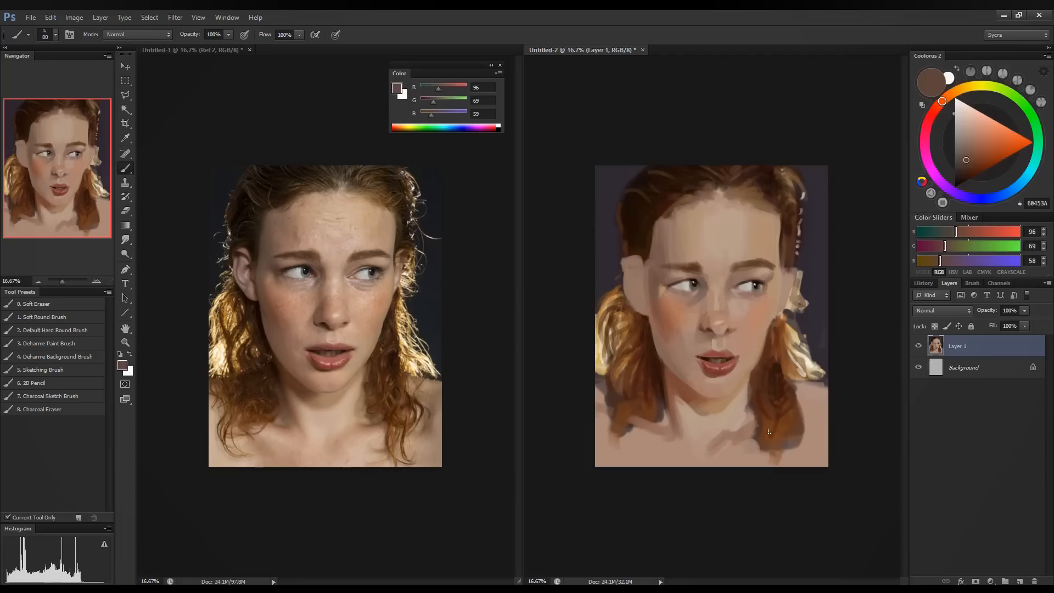
# Sample forehead, eye-area and lip-corner tones and refine the skin around the eyes and the corner of the mouth with a smaller brush.
pyautogui.keyDown('alt'); pyautogui.click(721, 234); pyautogui.keyUp('alt')
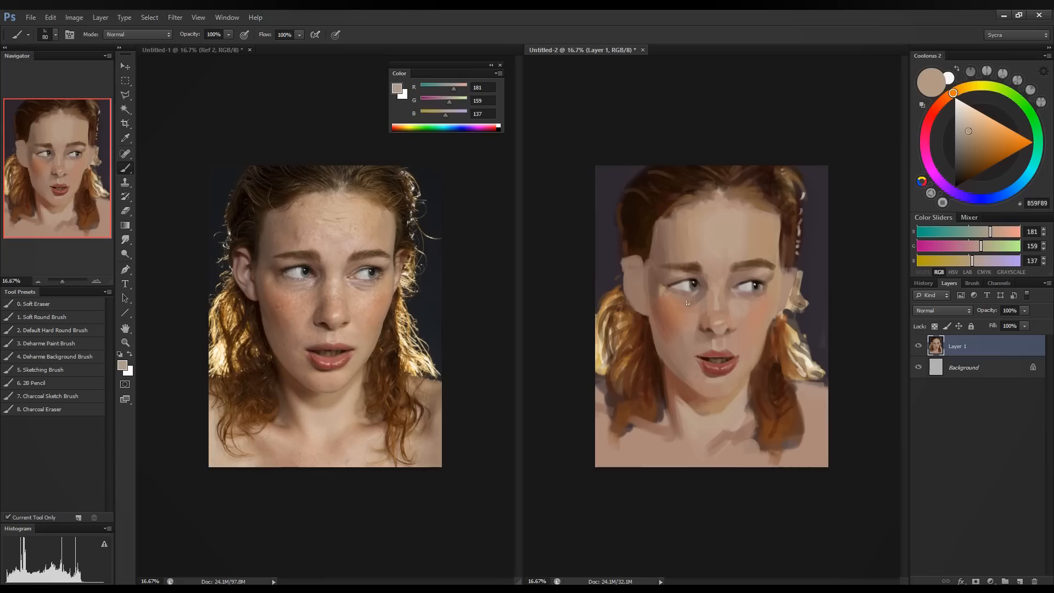
pyautogui.keyDown('alt'); pyautogui.click(678, 282); pyautogui.keyUp('alt')
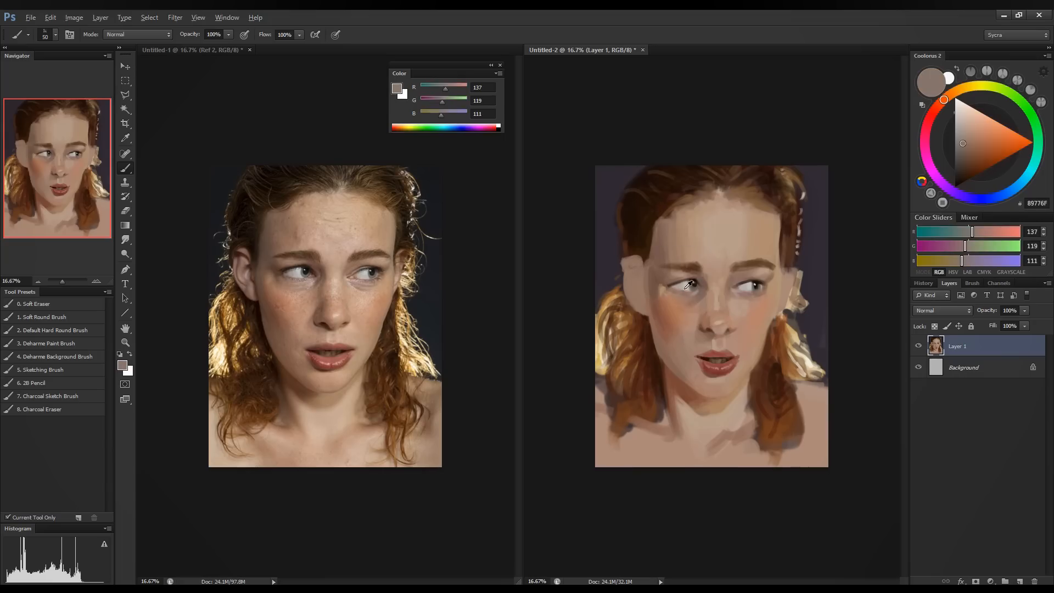
pyautogui.keyDown('alt'); pyautogui.click(751, 309); pyautogui.keyUp('alt')
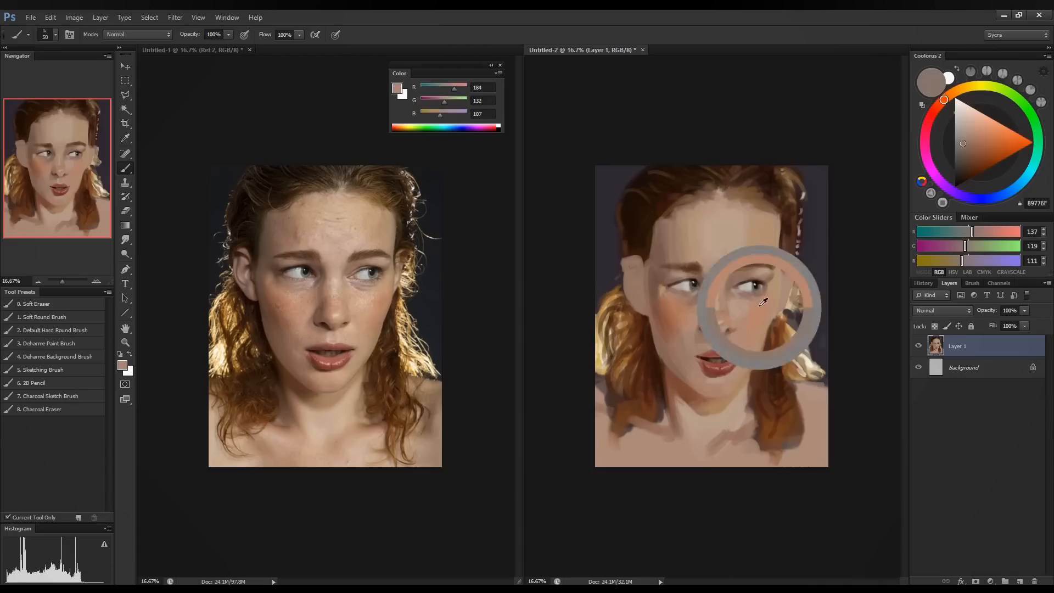
pyautogui.keyDown('alt'); pyautogui.click(676, 291); pyautogui.keyUp('alt')
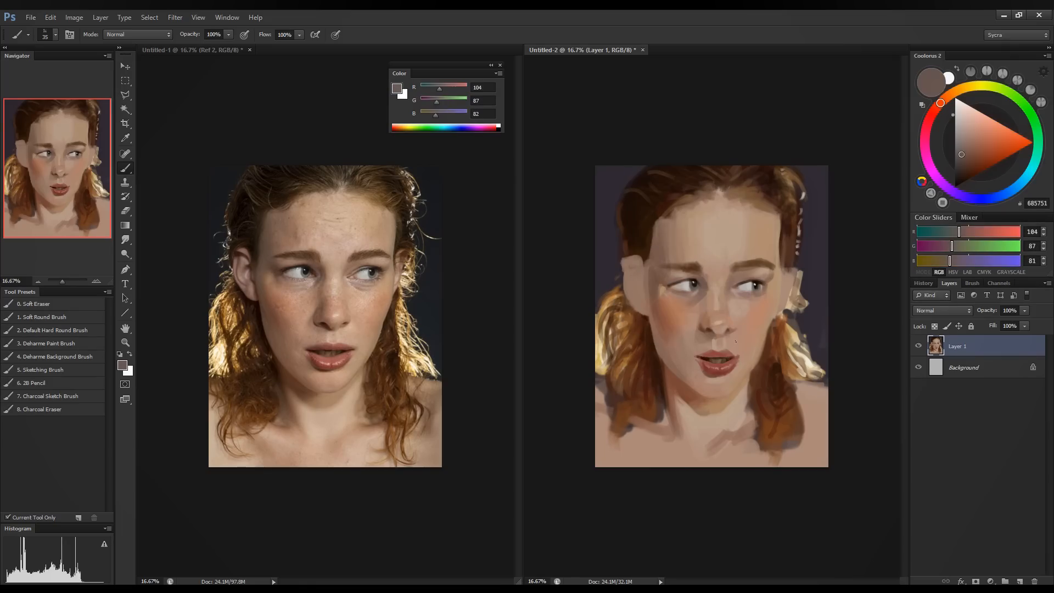
pyautogui.keyDown('alt'); pyautogui.click(697, 360); pyautogui.keyUp('alt')
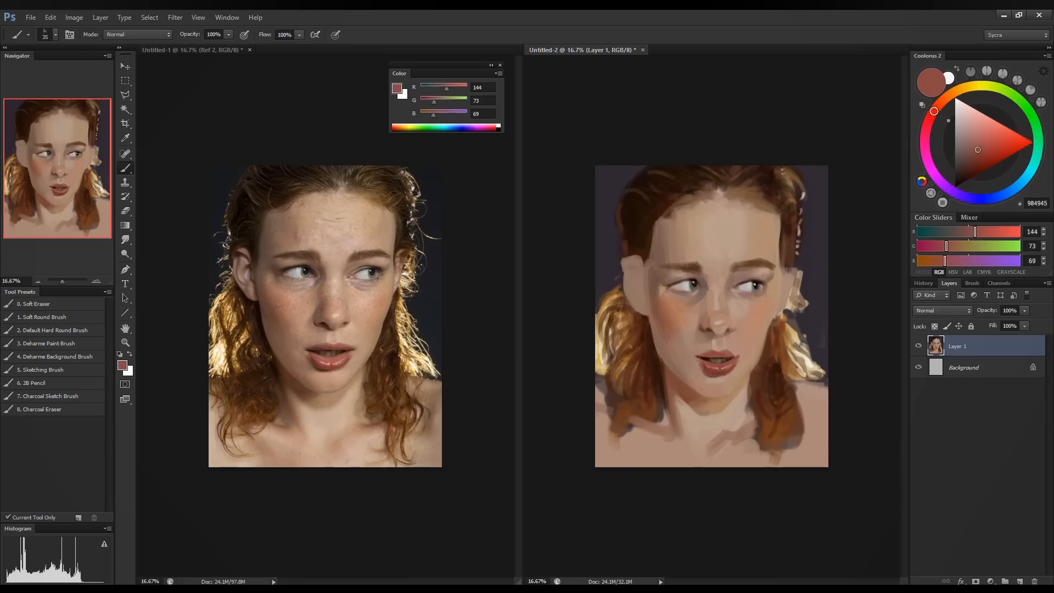
# Flip both the painting and the reference photo horizontally, and sample a dark brown of R 34, G 18, B 6 beside the ear.
pyautogui.hotkey('ctrl', 'shift', 'h')
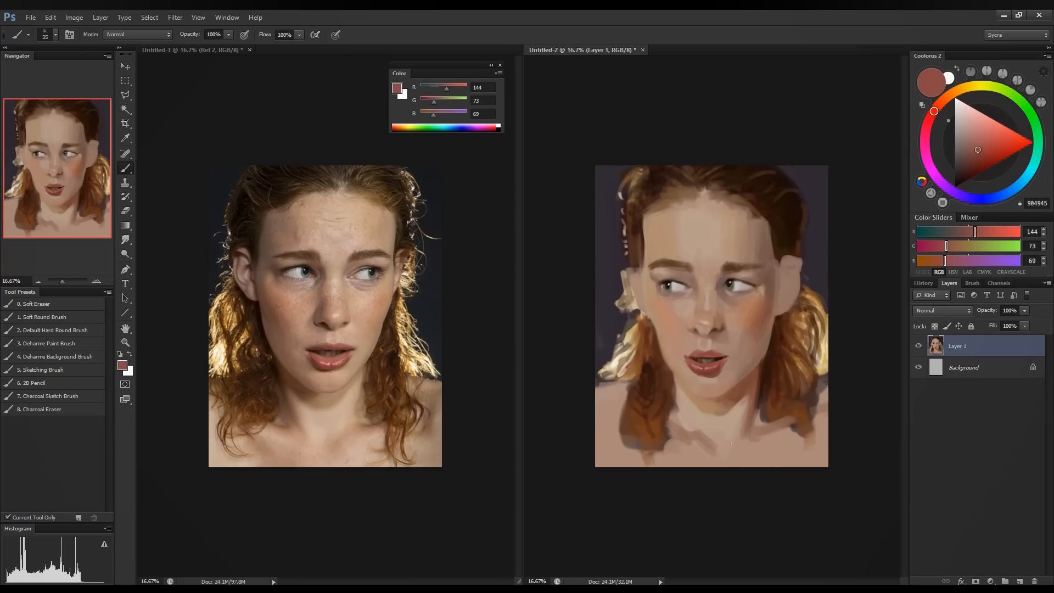
pyautogui.click(241, 51)
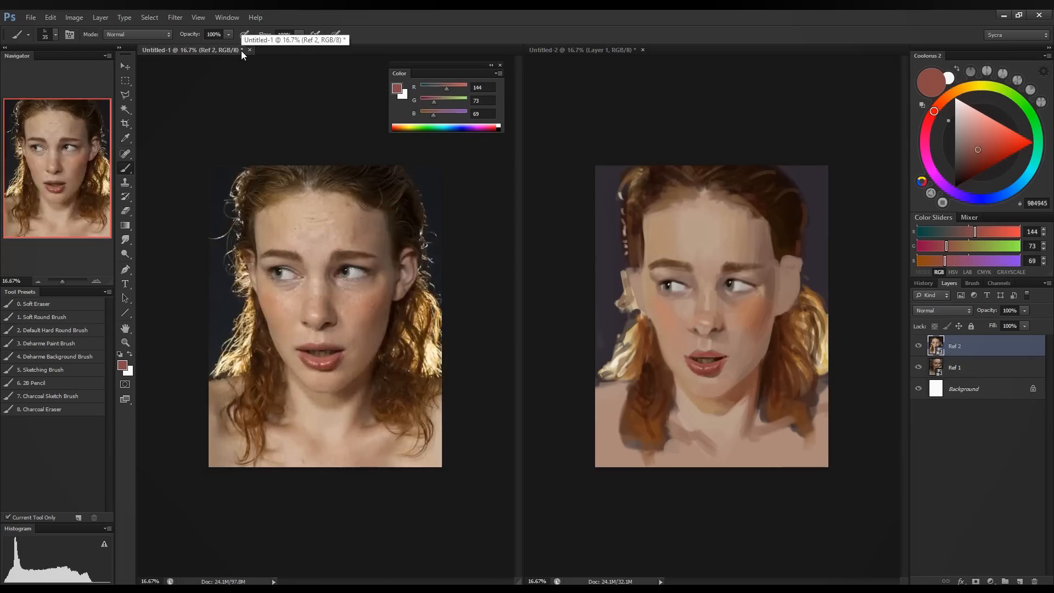
pyautogui.keyDown('alt'); pyautogui.click(791, 262); pyautogui.keyUp('alt')
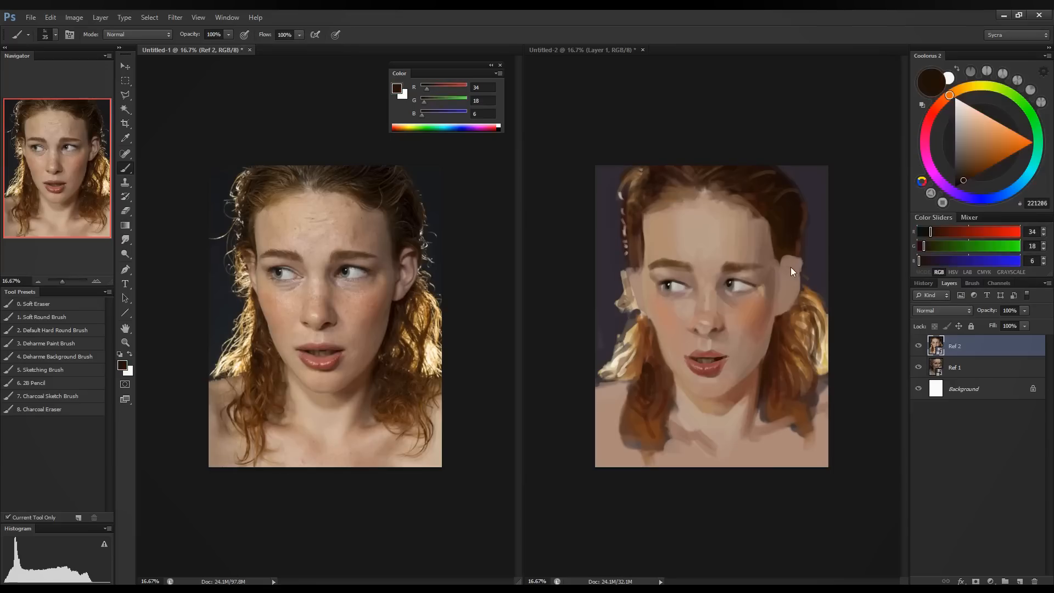
pyautogui.click(788, 268)
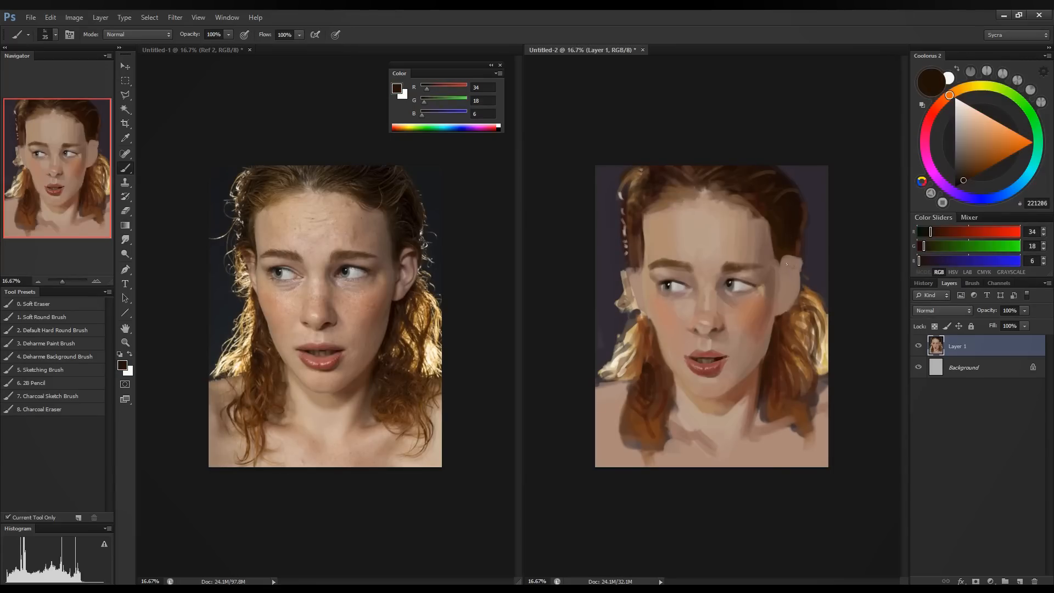
# Mix a dark red of R 113, G 52, B 55 and paint the inner folds and shadows of the fully visible ear.
pyautogui.moveTo(782, 269); pyautogui.dragTo(795, 263)
pyautogui.keyDown('alt'); pyautogui.click(800, 265); pyautogui.keyUp('alt')
pyautogui.click(944, 245)
pyautogui.moveTo(957, 232); pyautogui.dragTo(937, 246)
pyautogui.click(939, 262)
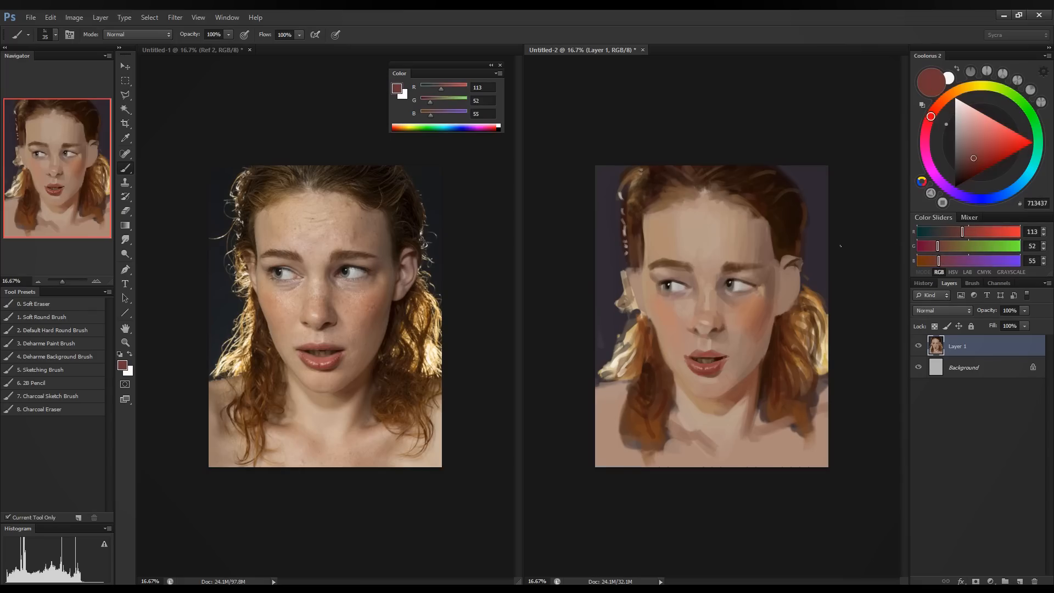
pyautogui.keyDown('alt'); pyautogui.click(799, 272); pyautogui.keyUp('alt')
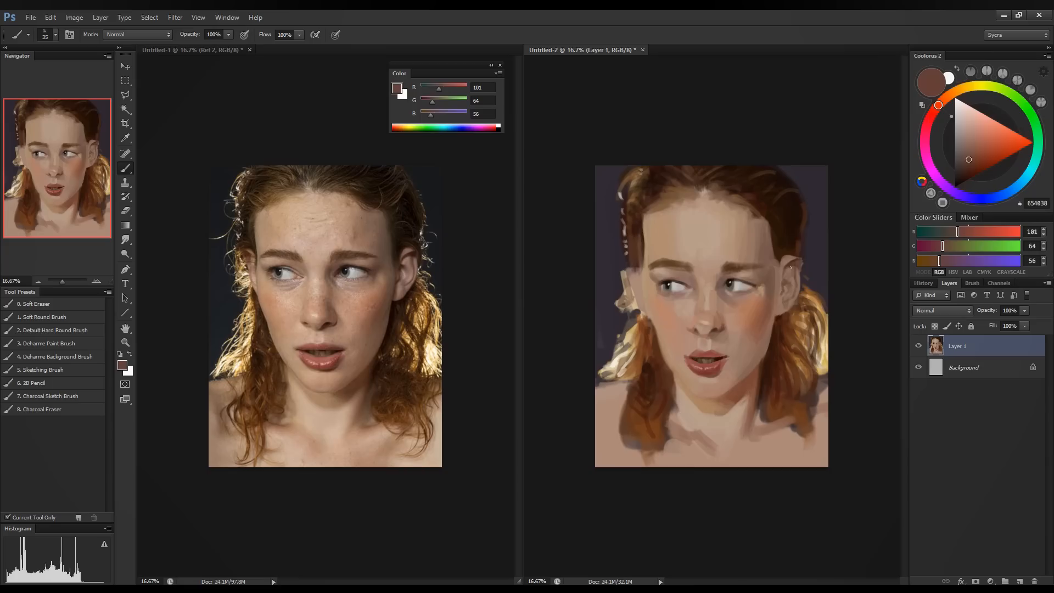
# Sample dark hair browns and skin tones to refine the hair below the ear and soften the hairline at the temple.
pyautogui.keyDown('alt'); pyautogui.click(774, 321); pyautogui.keyUp('alt')
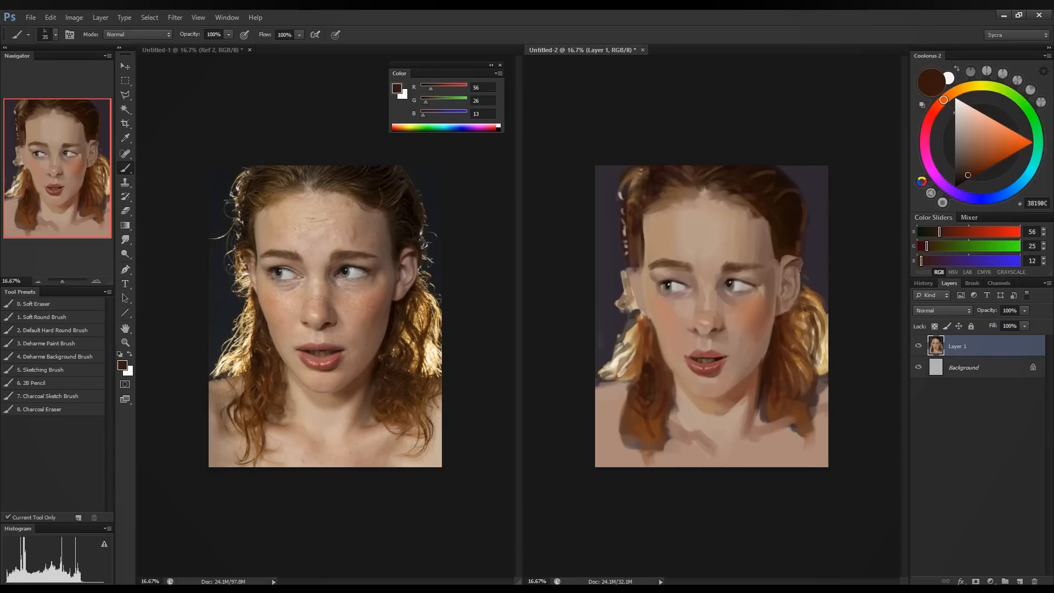
pyautogui.keyDown('alt'); pyautogui.click(778, 241); pyautogui.keyUp('alt')
pyautogui.keyDown('alt'); pyautogui.click(753, 211); pyautogui.keyUp('alt')
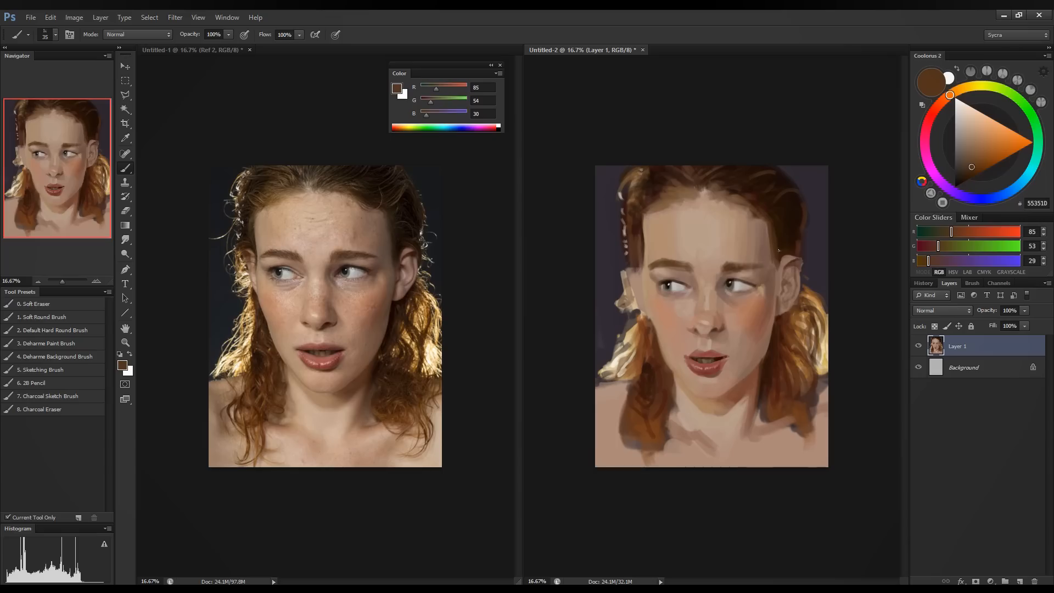
pyautogui.keyDown('alt'); pyautogui.click(766, 232); pyautogui.keyUp('alt')
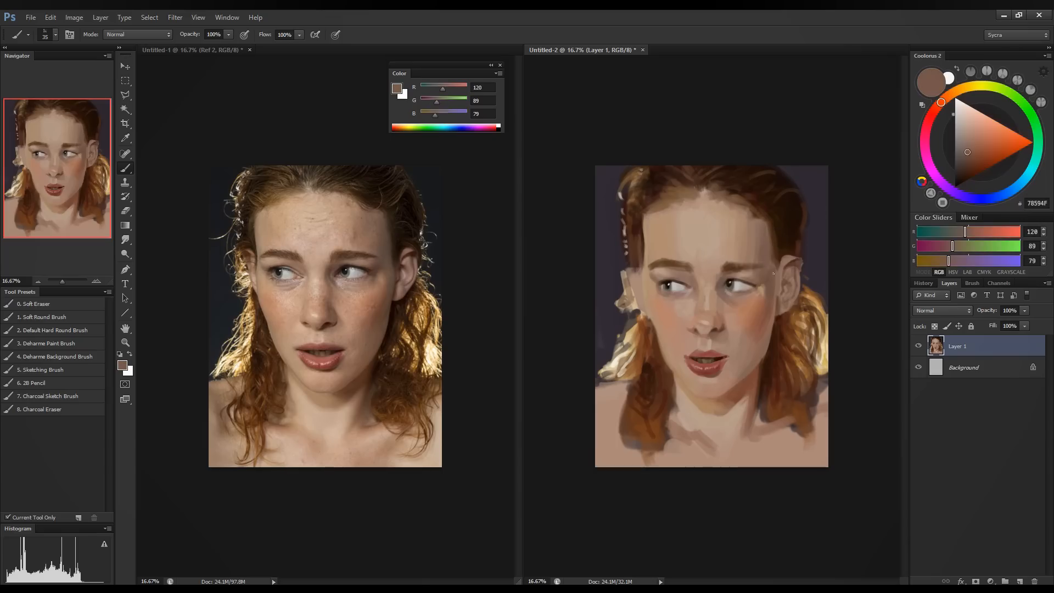
pyautogui.keyDown('alt'); pyautogui.click(782, 233); pyautogui.keyUp('alt')
pyautogui.keyDown('alt'); pyautogui.click(779, 231); pyautogui.keyUp('alt')
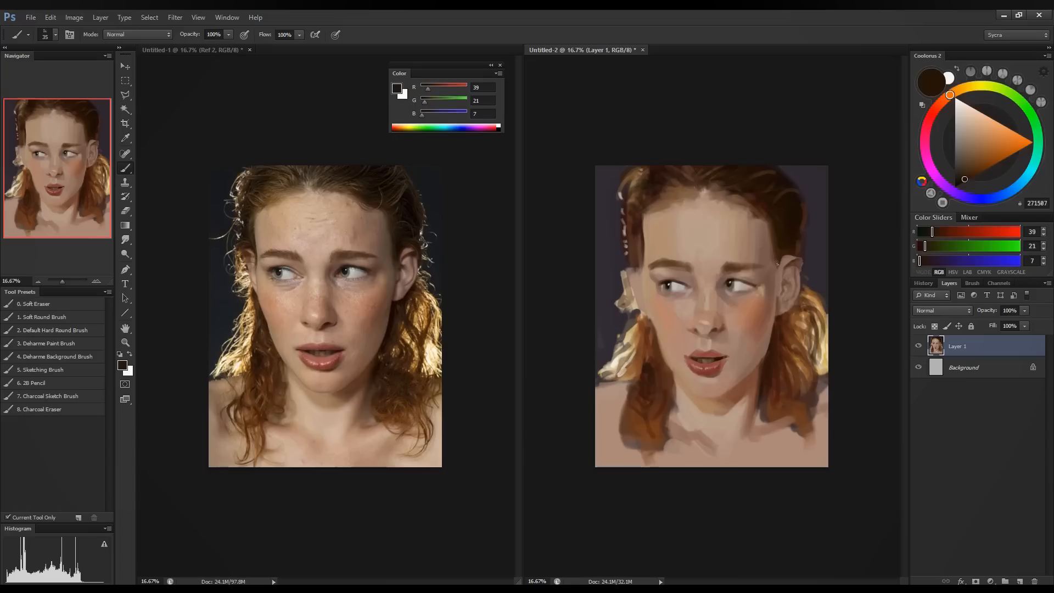
pyautogui.keyDown('alt'); pyautogui.click(782, 237); pyautogui.keyUp('alt')
# Paint thin stray hairs around the ear and crown in pale gold R 227, G 211, B 164 and golden brown R 184, G 133, B 71.
pyautogui.keyDown('alt'); pyautogui.click(802, 317); pyautogui.keyUp('alt')
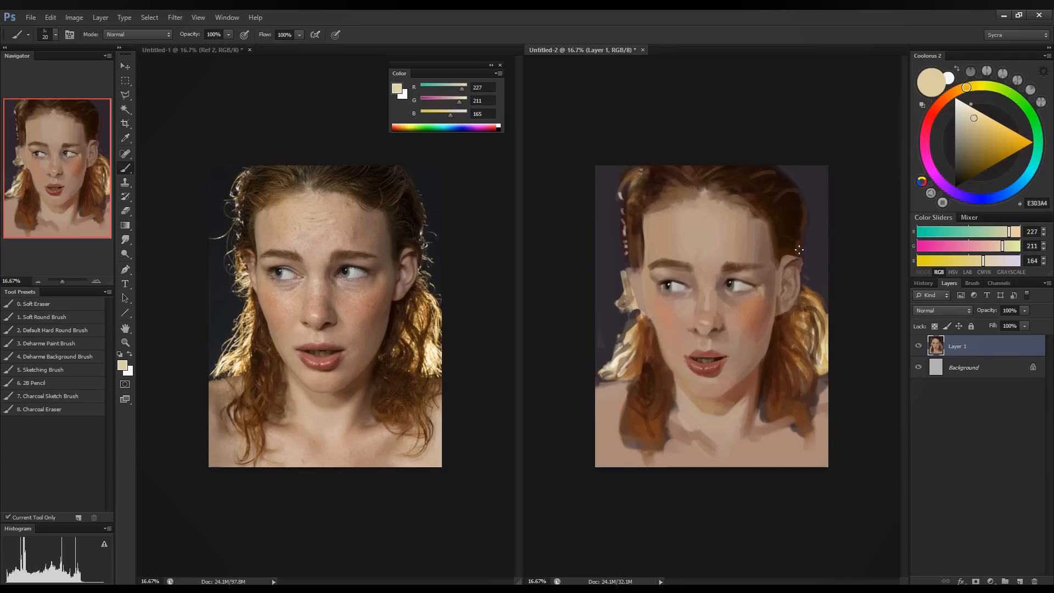
pyautogui.moveTo(804, 230)
pyautogui.mouseDown()
pyautogui.moveTo(797, 191)
pyautogui.moveTo(814, 275)
pyautogui.mouseUp()
pyautogui.moveTo(806, 263)
pyautogui.mouseDown()
pyautogui.moveTo(800, 233)
pyautogui.moveTo(808, 258)
pyautogui.mouseUp()
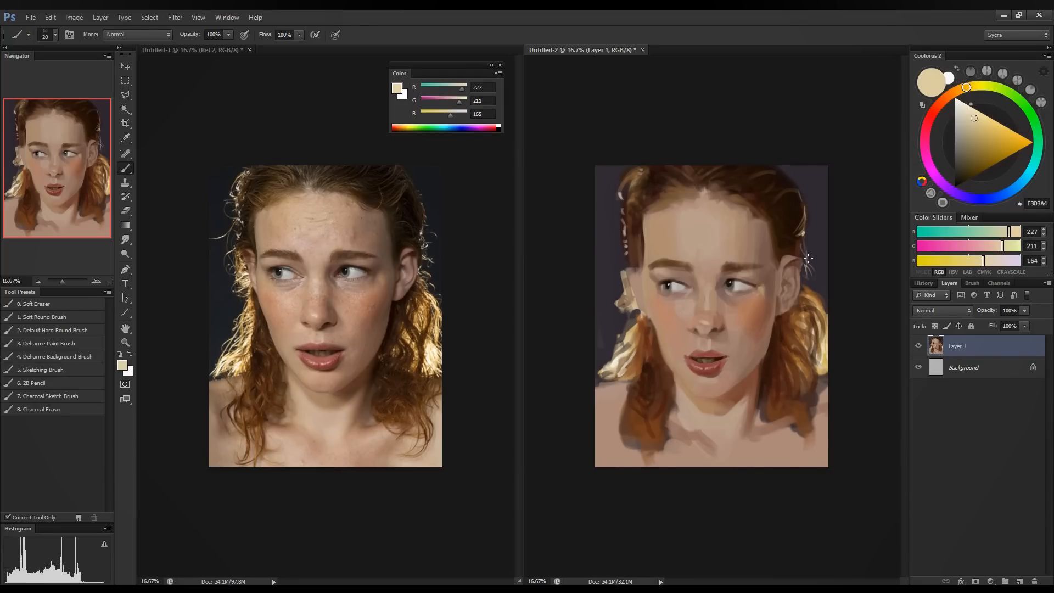
pyautogui.keyDown('alt'); pyautogui.click(820, 300); pyautogui.keyUp('alt')
pyautogui.moveTo(804, 253)
pyautogui.mouseDown()
pyautogui.moveTo(803, 286)
pyautogui.moveTo(813, 267)
pyautogui.mouseUp()
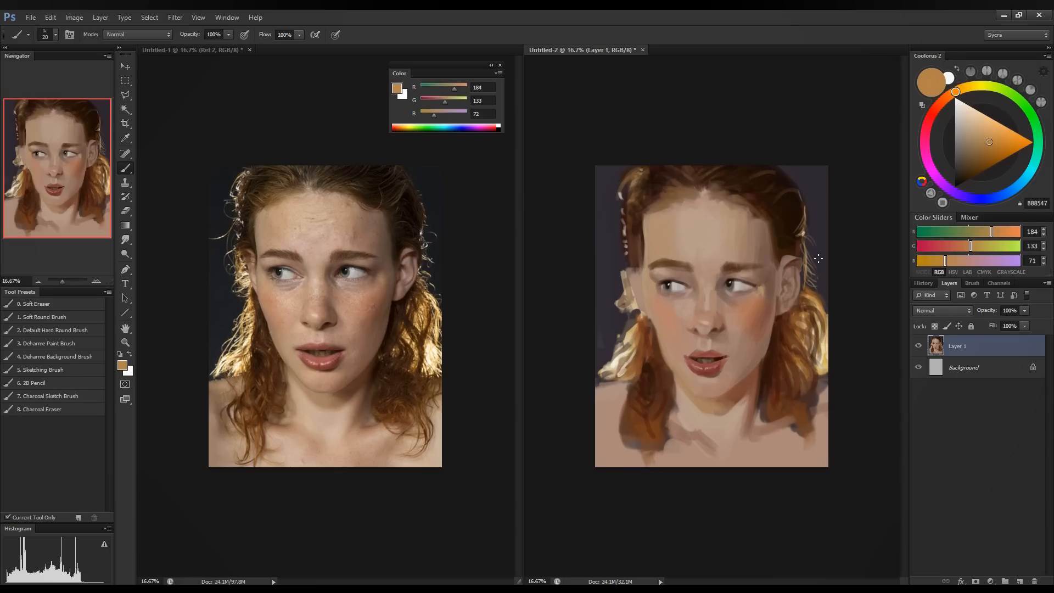
pyautogui.moveTo(765, 218); pyautogui.dragTo(799, 197)
# Paint strands in the hair below the ear with sampled golden brown R 170, G 116, B 57 and dark brown R 49, G 24, B 12.
pyautogui.keyDown('alt'); pyautogui.click(817, 306); pyautogui.keyUp('alt')
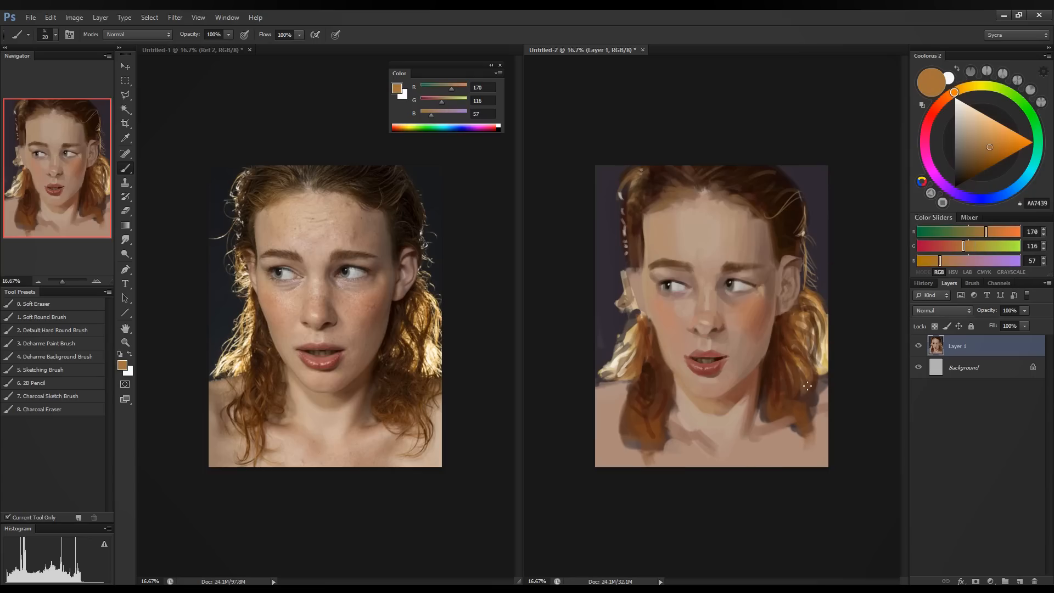
pyautogui.keyDown('alt'); pyautogui.click(776, 352); pyautogui.keyUp('alt')
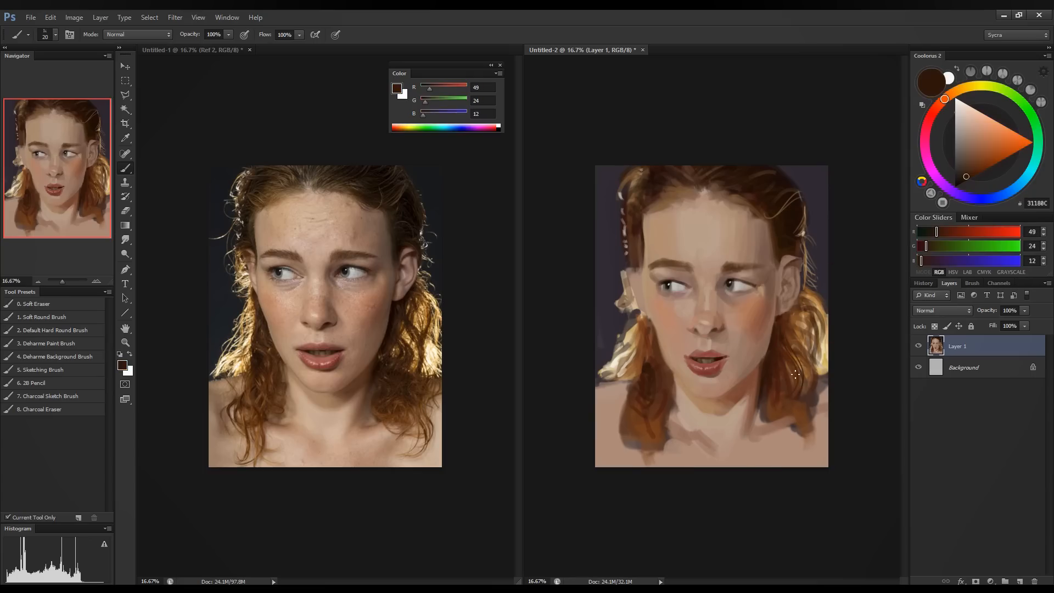
pyautogui.moveTo(792, 314)
pyautogui.mouseDown()
pyautogui.moveTo(814, 357)
pyautogui.moveTo(816, 344)
pyautogui.mouseUp()
pyautogui.moveTo(796, 326)
pyautogui.mouseDown()
pyautogui.moveTo(808, 375)
pyautogui.moveTo(817, 350)
pyautogui.mouseUp()
pyautogui.moveTo(808, 295); pyautogui.dragTo(825, 334)
# Add curved strands to the backlit hair on the far side of the face, resampling the light and reddish-brown hair tones.
pyautogui.moveTo(636, 348); pyautogui.dragTo(621, 361)
pyautogui.moveTo(643, 334)
pyautogui.mouseDown()
pyautogui.moveTo(624, 355)
pyautogui.moveTo(603, 353)
pyautogui.moveTo(607, 364)
pyautogui.moveTo(619, 343)
pyautogui.moveTo(606, 363)
pyautogui.mouseUp()
pyautogui.keyDown('alt'); pyautogui.click(623, 352); pyautogui.keyUp('alt')
pyautogui.keyDown('alt'); pyautogui.click(612, 366); pyautogui.keyUp('alt')
pyautogui.moveTo(644, 329)
pyautogui.mouseDown()
pyautogui.moveTo(604, 364)
pyautogui.moveTo(621, 373)
pyautogui.mouseUp()
pyautogui.keyDown('alt'); pyautogui.click(647, 347); pyautogui.keyUp('alt')
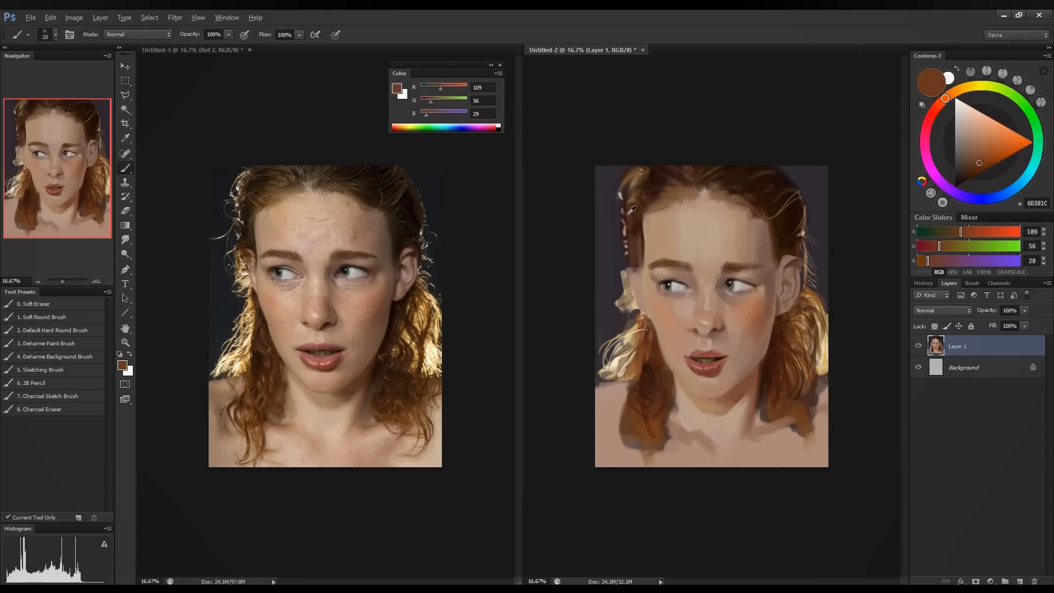
# Add wispy stray hairs beside the far side of the head in gold R 196, G 167, B 105 and cream R 230, G 228, B 210.
pyautogui.keyDown('alt'); pyautogui.click(638, 325); pyautogui.keyUp('alt')
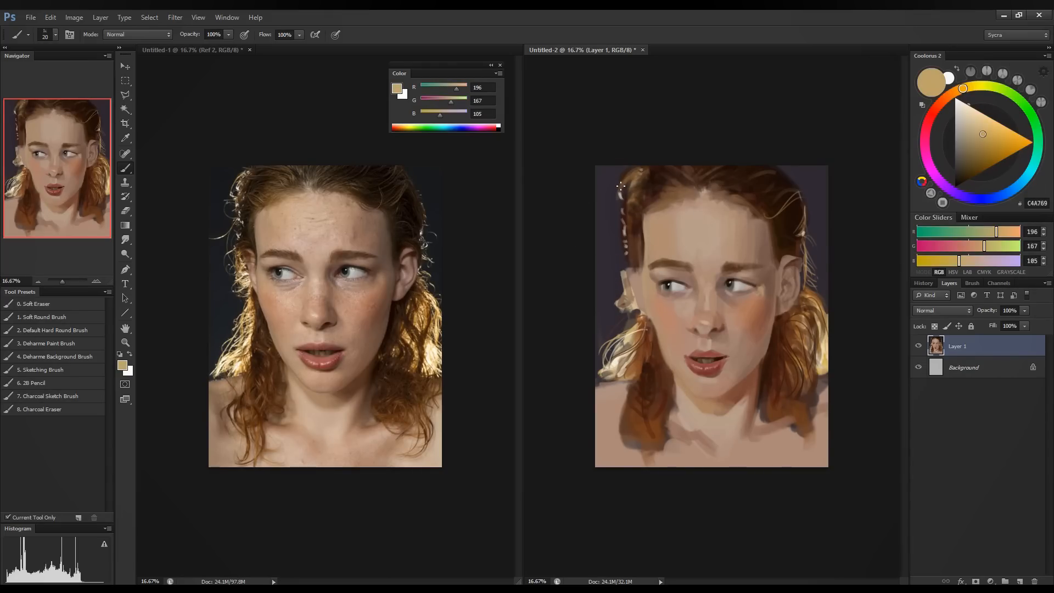
pyautogui.moveTo(625, 229); pyautogui.dragTo(604, 255)
pyautogui.keyDown('alt'); pyautogui.click(620, 352); pyautogui.keyUp('alt')
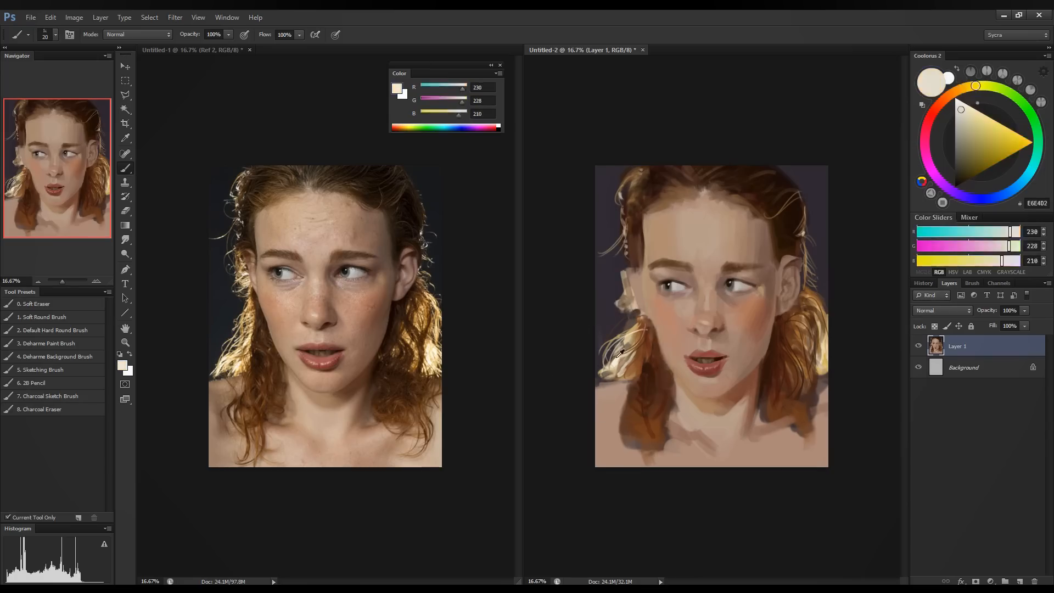
pyautogui.moveTo(614, 242); pyautogui.dragTo(605, 252)
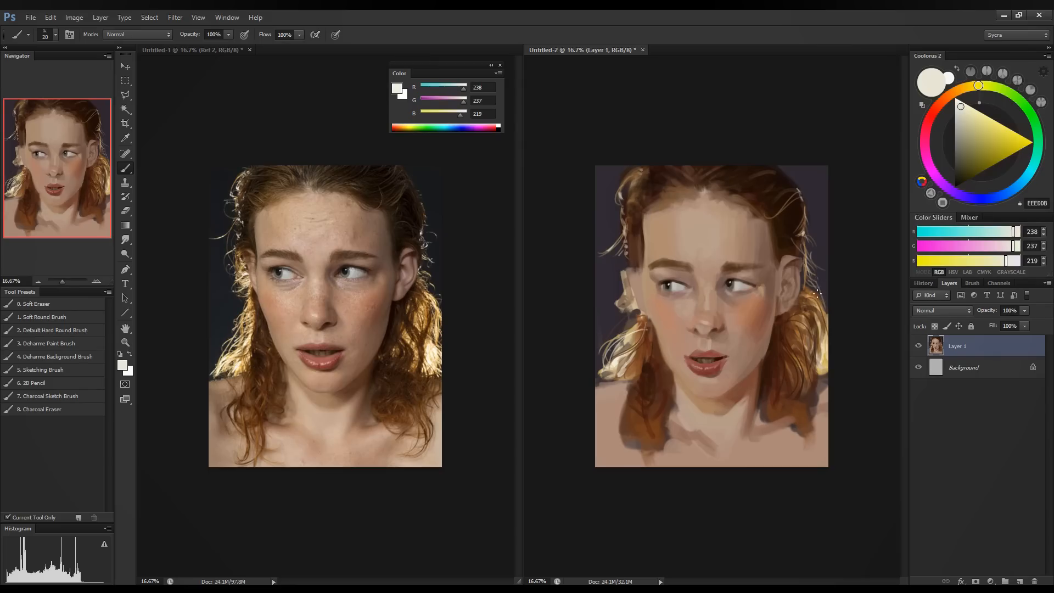
# Draw long loose strands falling over the shoulder below the ear in a reddish brown of R 109, G 60, B 30.
pyautogui.moveTo(799, 360)
pyautogui.mouseDown()
pyautogui.moveTo(789, 409)
pyautogui.moveTo(800, 467)
pyautogui.mouseUp()
pyautogui.keyDown('alt'); pyautogui.click(805, 409); pyautogui.keyUp('alt')
pyautogui.moveTo(820, 418); pyautogui.dragTo(816, 451)
pyautogui.moveTo(822, 411); pyautogui.dragTo(818, 442)
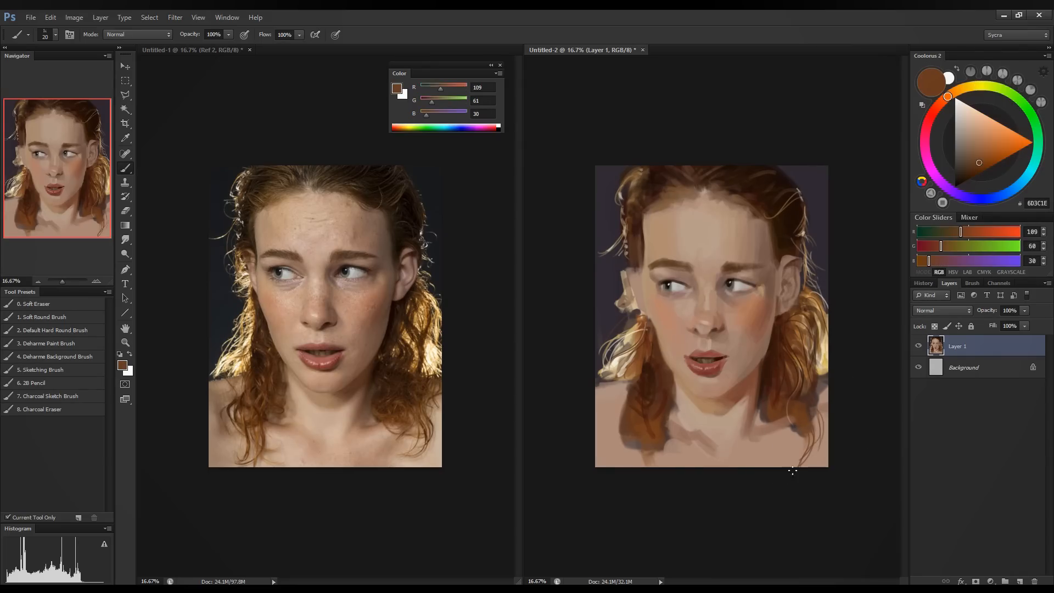
# Paint loose strands at the ends of the far-side hair with sampled reddish browns such as R 99, G 51, B 24 and a size 40 brush.
pyautogui.keyDown('alt'); pyautogui.click(626, 419); pyautogui.keyUp('alt')
pyautogui.keyDown('alt'); pyautogui.click(621, 451); pyautogui.keyUp('alt')
pyautogui.moveTo(627, 430)
pyautogui.mouseDown()
pyautogui.moveTo(639, 452)
pyautogui.moveTo(631, 443)
pyautogui.mouseUp()
pyautogui.press(']')
pyautogui.moveTo(629, 408); pyautogui.dragTo(624, 422)
pyautogui.moveTo(632, 407)
pyautogui.mouseDown()
pyautogui.moveTo(634, 441)
pyautogui.moveTo(634, 414)
pyautogui.moveTo(654, 451)
pyautogui.mouseUp()
pyautogui.moveTo(638, 421); pyautogui.dragTo(651, 448)
pyautogui.keyDown('alt'); pyautogui.click(650, 415); pyautogui.keyUp('alt')
pyautogui.moveTo(631, 411); pyautogui.dragTo(636, 436)
pyautogui.moveTo(654, 444); pyautogui.dragTo(643, 457)
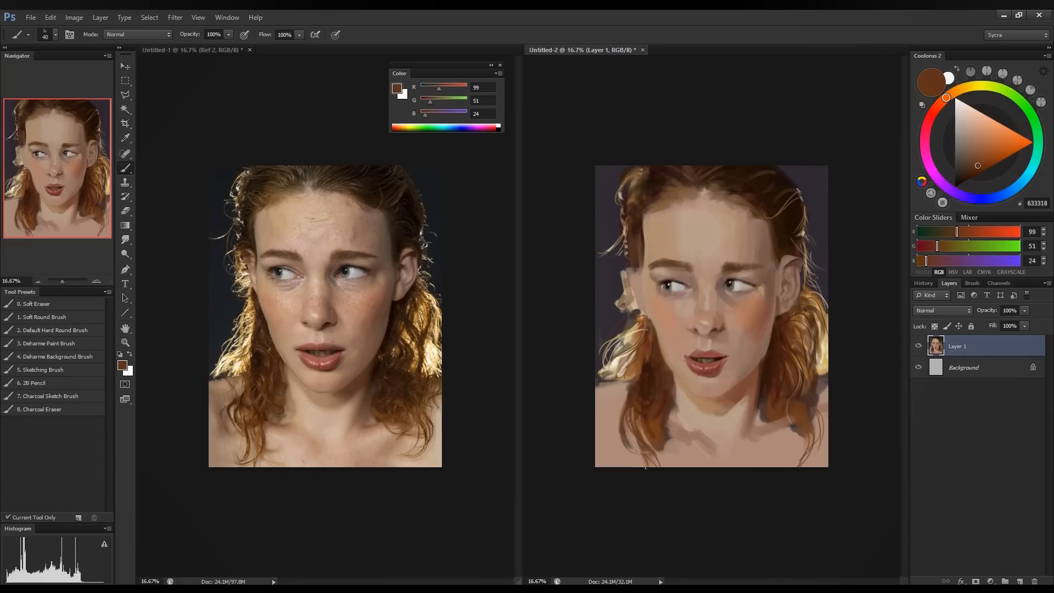
pyautogui.moveTo(627, 399); pyautogui.dragTo(615, 445)
# Shade the far shoulder beside the hair with R 150, G 110, B 94 and a mixed olive brown of R 134, G 116, B 87.
pyautogui.keyDown('alt'); pyautogui.click(683, 434); pyautogui.keyUp('alt')
pyautogui.moveTo(625, 393); pyautogui.dragTo(619, 412)
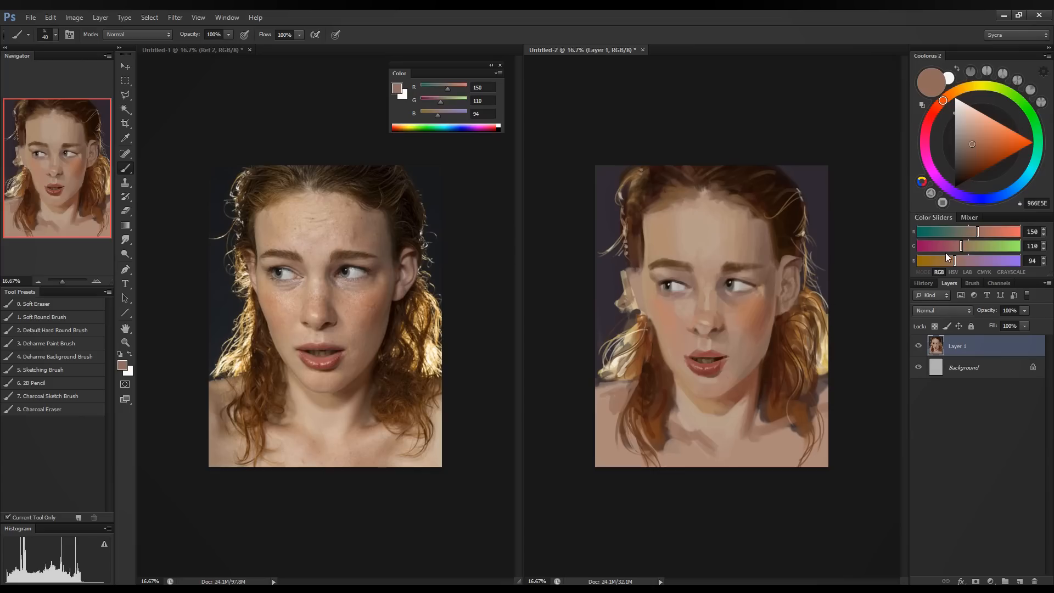
pyautogui.moveTo(611, 395); pyautogui.dragTo(610, 427)
pyautogui.moveTo(966, 250)
pyautogui.mouseDown()
pyautogui.moveTo(953, 263)
pyautogui.moveTo(977, 231)
pyautogui.mouseUp()
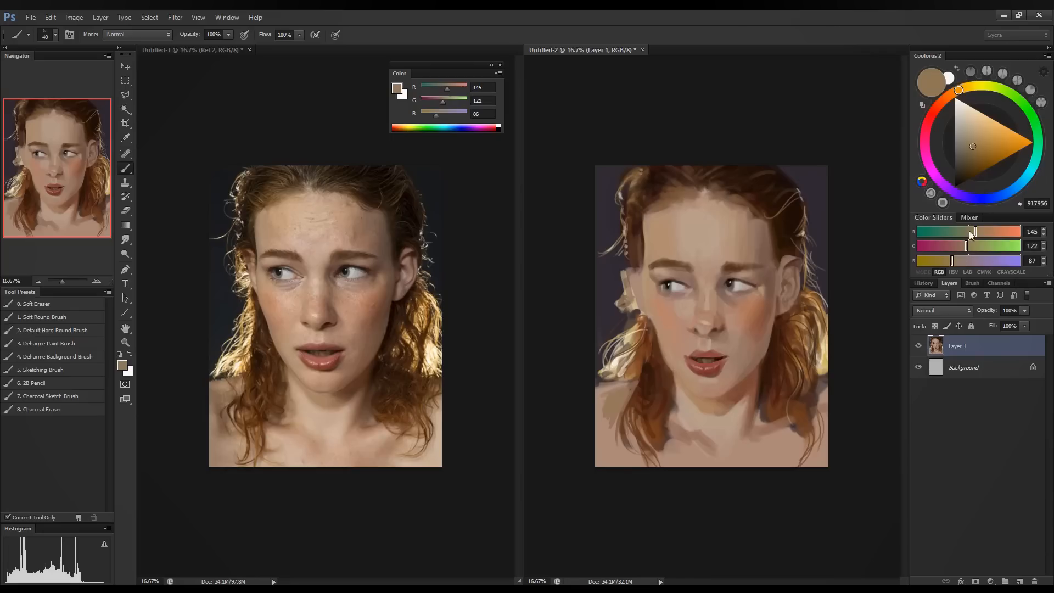
pyautogui.moveTo(971, 232); pyautogui.dragTo(963, 246)
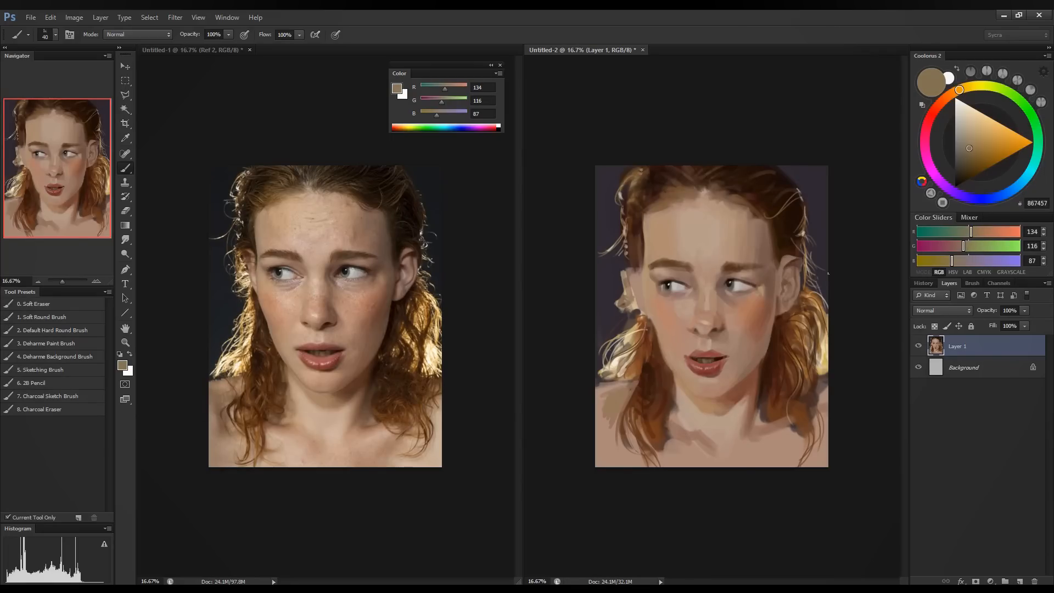
# Blend the far shoulder's shadow with a size 90 brush, resampling browns such as R 137, G 108, B 85 and R 149, G 120, B 97.
pyautogui.keyDown('alt'); pyautogui.click(632, 381); pyautogui.keyUp('alt')
pyautogui.keyDown('alt'); pyautogui.click(609, 391); pyautogui.keyUp('alt')
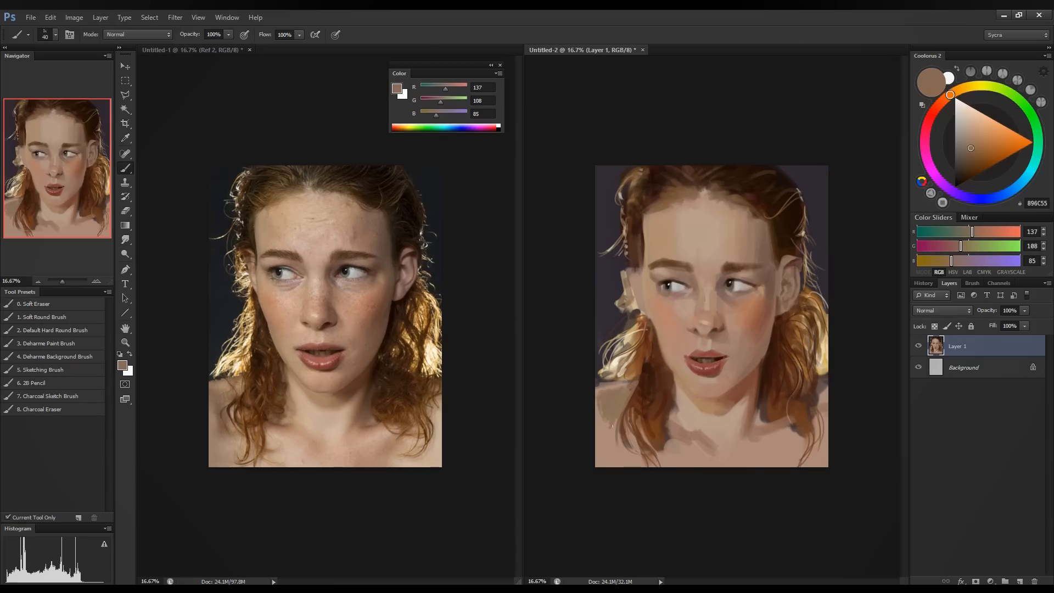
pyautogui.keyDown('alt'); pyautogui.click(652, 361); pyautogui.keyUp('alt')
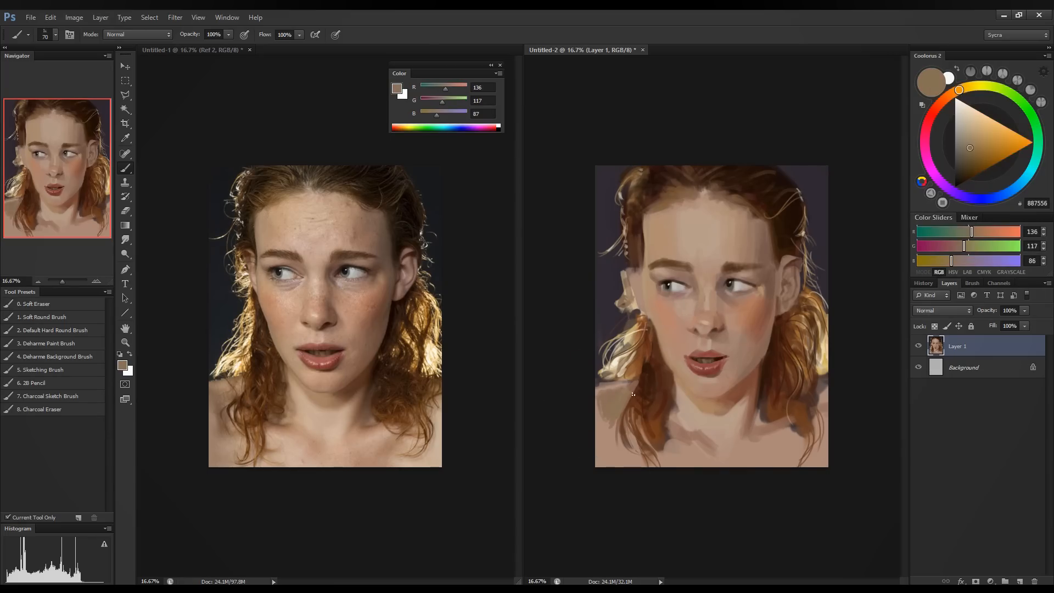
pyautogui.keyDown('alt'); pyautogui.click(606, 400); pyautogui.keyUp('alt')
pyautogui.keyDown('alt'); pyautogui.click(614, 427); pyautogui.keyUp('alt')
pyautogui.keyDown('alt'); pyautogui.click(611, 413); pyautogui.keyUp('alt')
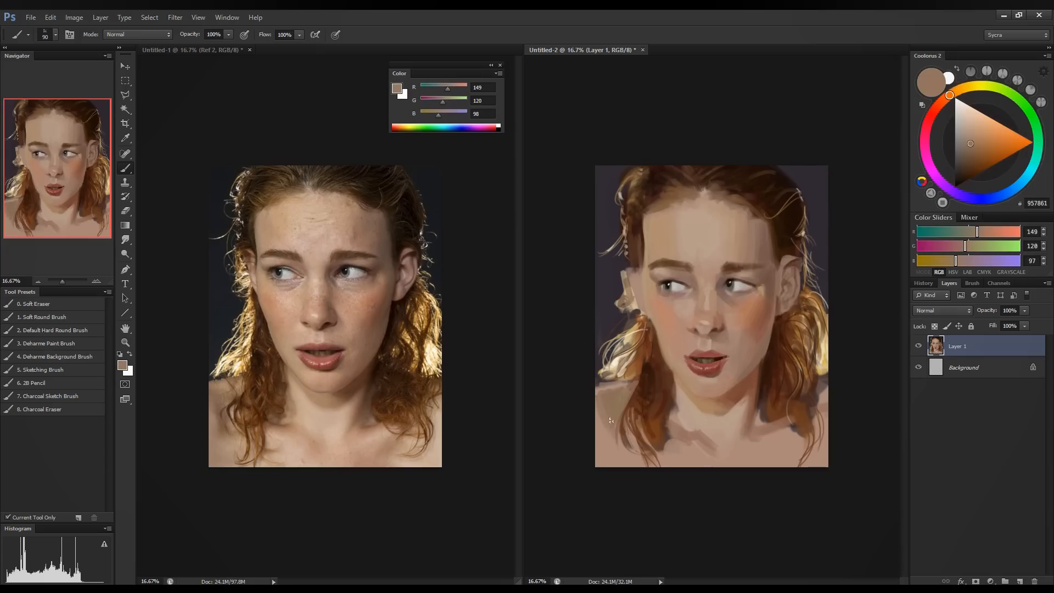
# Refine the top edge of the far shoulder with skin tone R 172, G 139, B 121 and shadow brown R 137, G 112, B 85.
pyautogui.keyDown('alt'); pyautogui.click(598, 401); pyautogui.keyUp('alt')
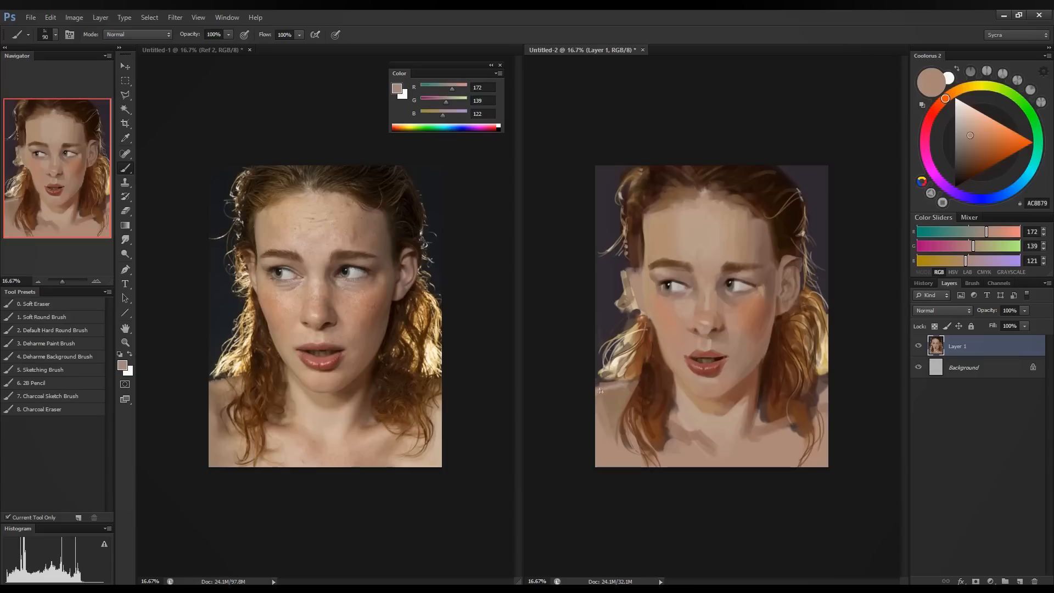
pyautogui.moveTo(600, 392); pyautogui.dragTo(637, 383)
pyautogui.keyDown('alt'); pyautogui.click(625, 398); pyautogui.keyUp('alt')
pyautogui.keyDown('alt'); pyautogui.click(619, 386); pyautogui.keyUp('alt')
pyautogui.keyDown('alt'); pyautogui.click(605, 429); pyautogui.keyUp('alt')
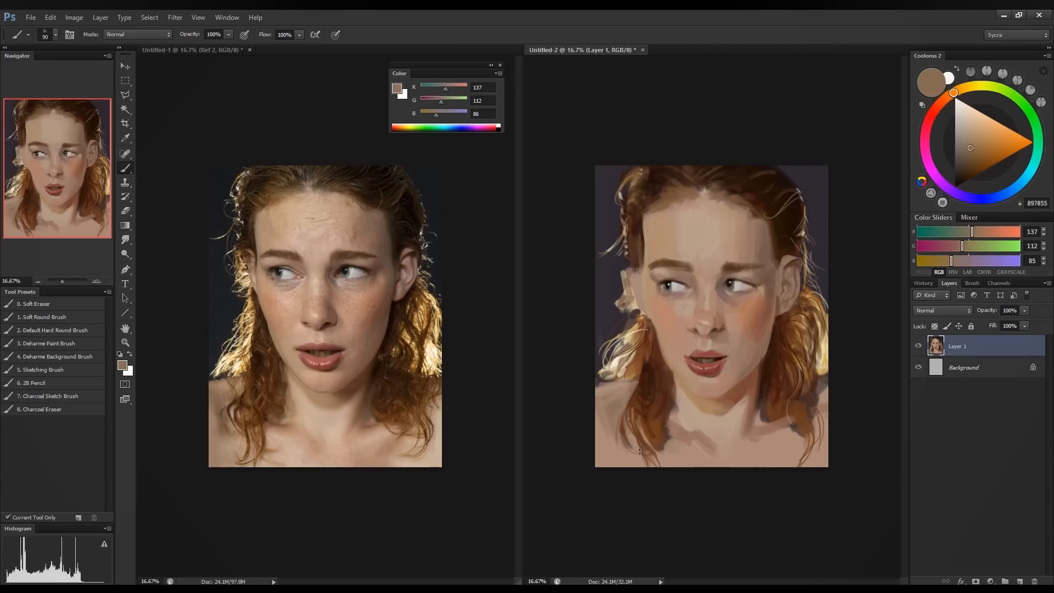
# Paint the far-side collarbone shadow in R 150, G 110, B 94 and soften it with the lighter skin tone R 180, G 157, B 136.
pyautogui.keyDown('alt'); pyautogui.click(730, 387); pyautogui.keyUp('alt')
pyautogui.moveTo(668, 427); pyautogui.dragTo(709, 440)
pyautogui.keyDown('alt'); pyautogui.click(749, 306); pyautogui.keyUp('alt')
pyautogui.moveTo(669, 433); pyautogui.dragTo(695, 432)
pyautogui.keyDown('alt'); pyautogui.click(689, 433); pyautogui.keyUp('alt')
pyautogui.keyDown('alt'); pyautogui.click(671, 422); pyautogui.keyUp('alt')
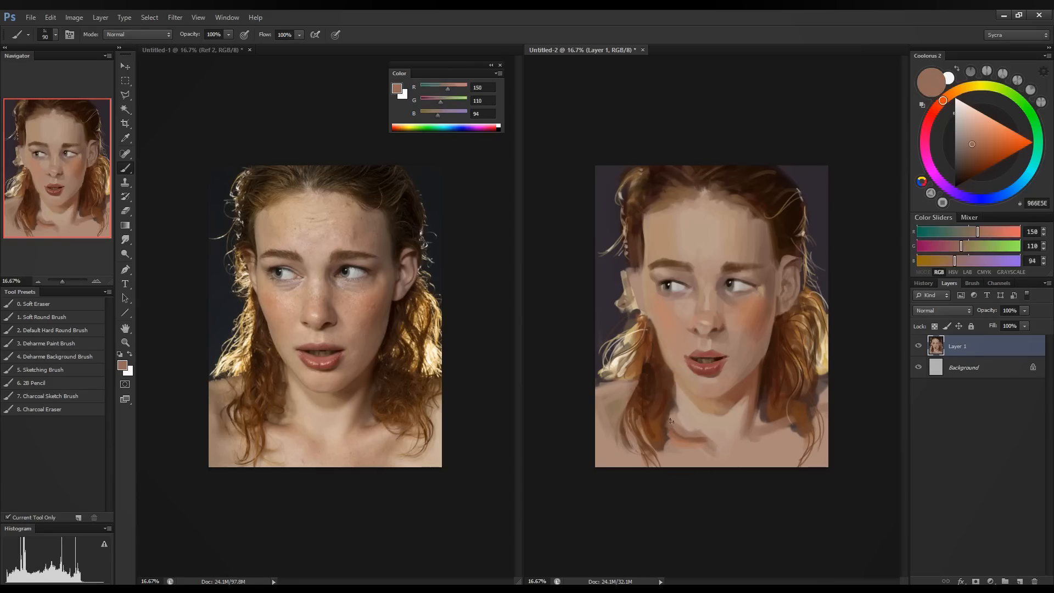
pyautogui.keyDown('alt'); pyautogui.click(699, 453); pyautogui.keyUp('alt')
pyautogui.keyDown('alt'); pyautogui.click(697, 425); pyautogui.keyUp('alt')
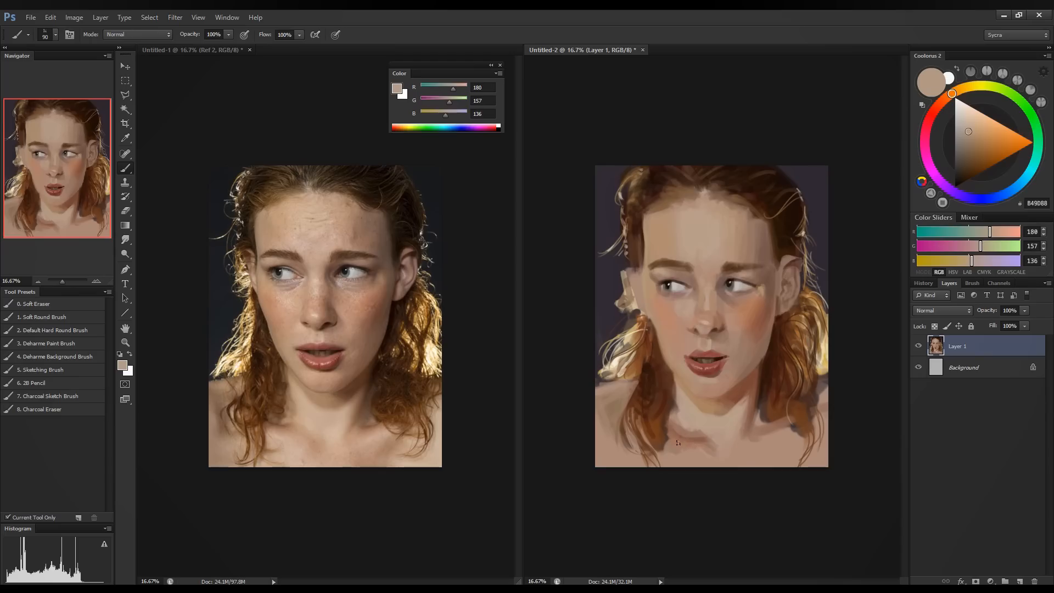
pyautogui.moveTo(681, 446); pyautogui.dragTo(692, 445)
# Model the near-side collarbone and neck base with sampled tones from dark R 127, G 81, B 63 to light R 177, G 147, B 131.
pyautogui.keyDown('alt'); pyautogui.click(708, 451); pyautogui.keyUp('alt')
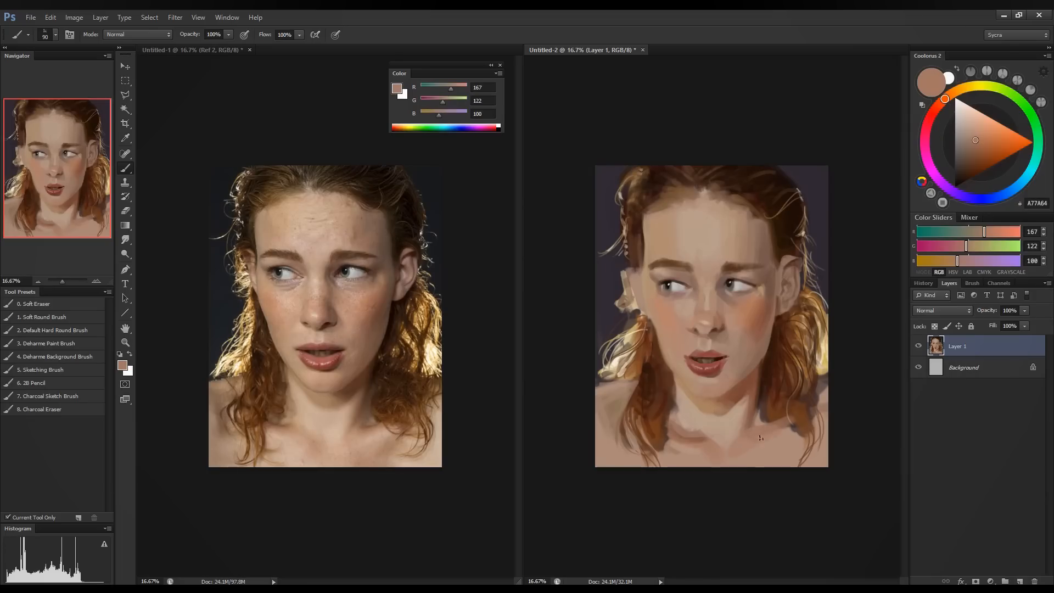
pyautogui.keyDown('alt'); pyautogui.click(755, 421); pyautogui.keyUp('alt')
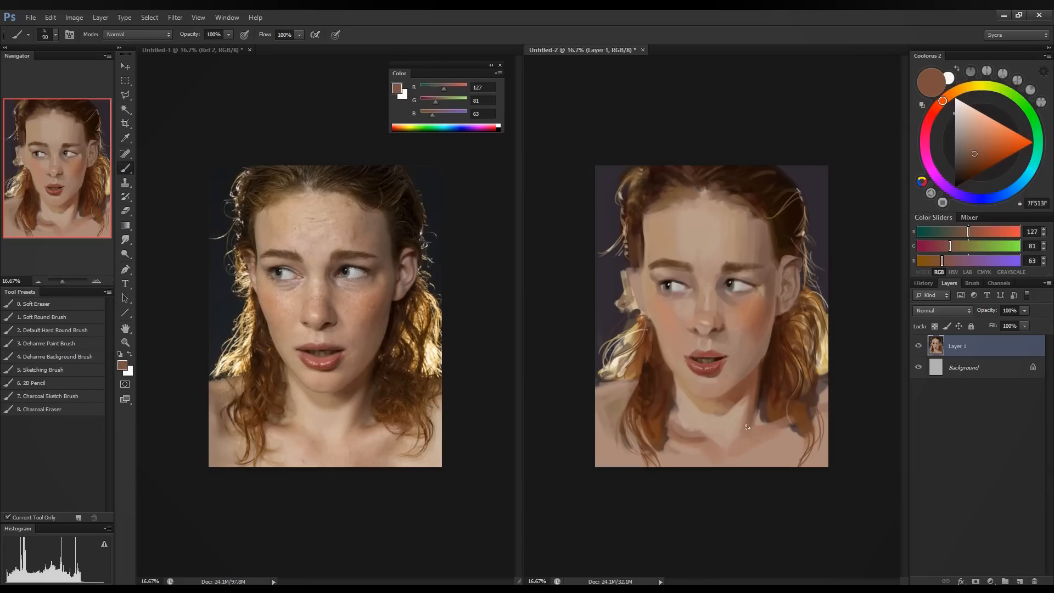
pyautogui.keyDown('alt'); pyautogui.click(755, 425); pyautogui.keyUp('alt')
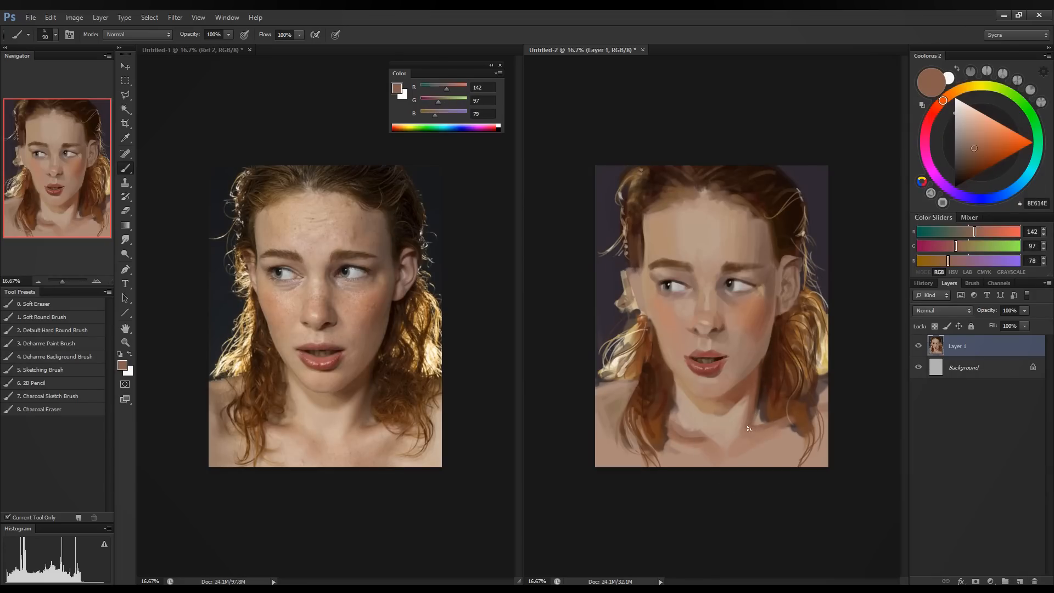
pyautogui.keyDown('alt'); pyautogui.click(751, 437); pyautogui.keyUp('alt')
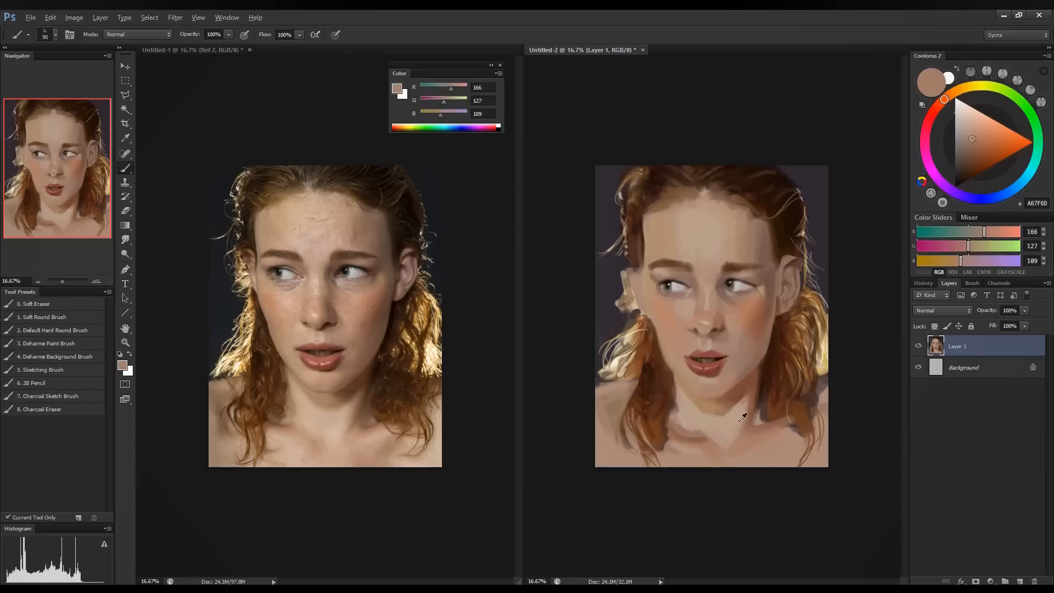
pyautogui.keyDown('alt'); pyautogui.click(747, 424); pyautogui.keyUp('alt')
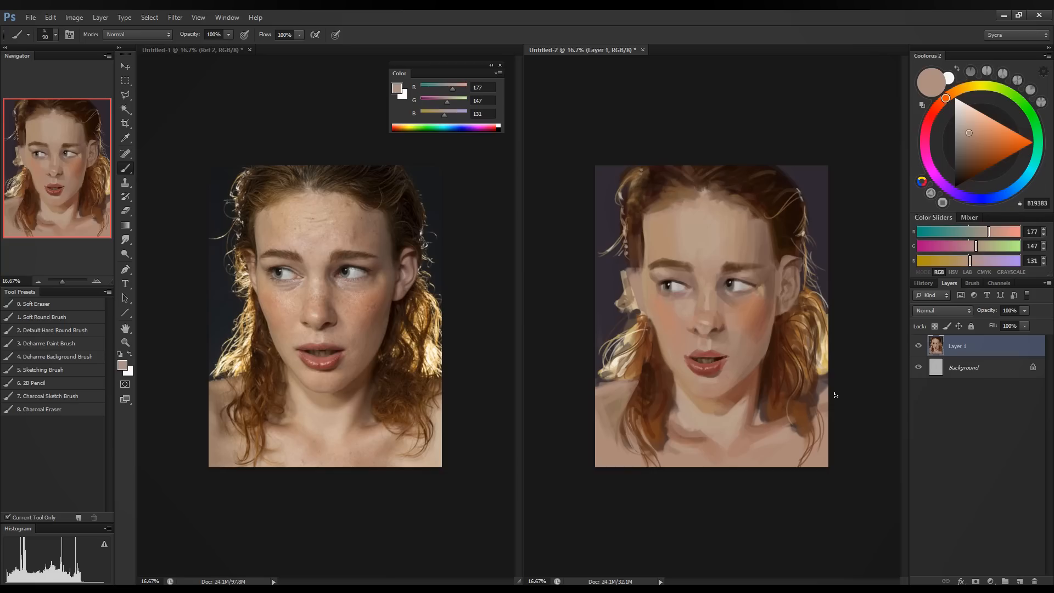
# Blend the far collarbone and throat hollow with R 168, G 130, B 95, R 168, G 124, B 100 and R 175, G 147, B 125.
pyautogui.keyDown('alt'); pyautogui.click(690, 405); pyautogui.keyUp('alt')
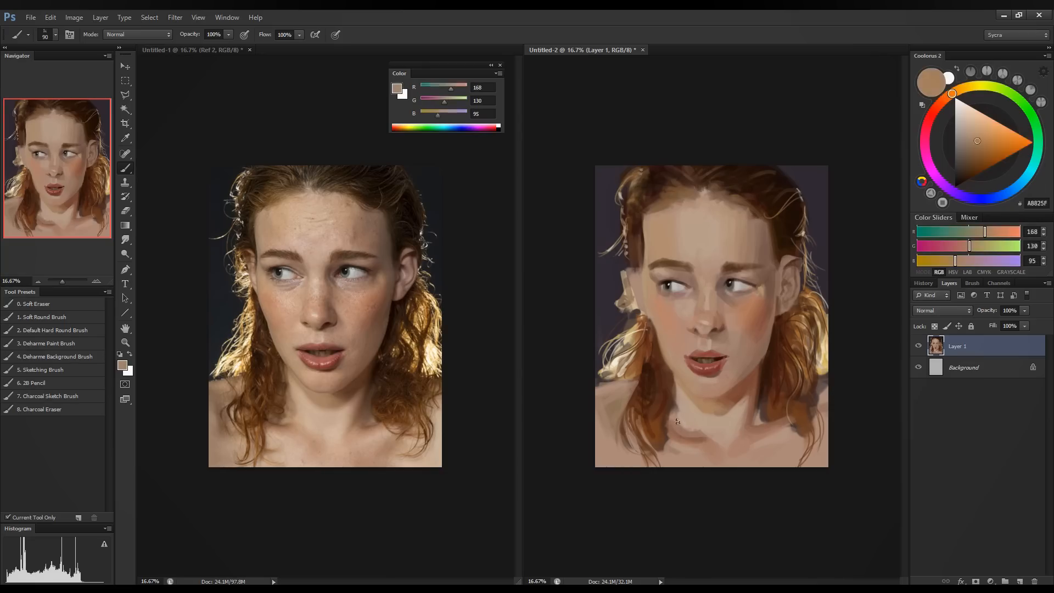
pyautogui.keyDown('alt'); pyautogui.click(696, 443); pyautogui.keyUp('alt')
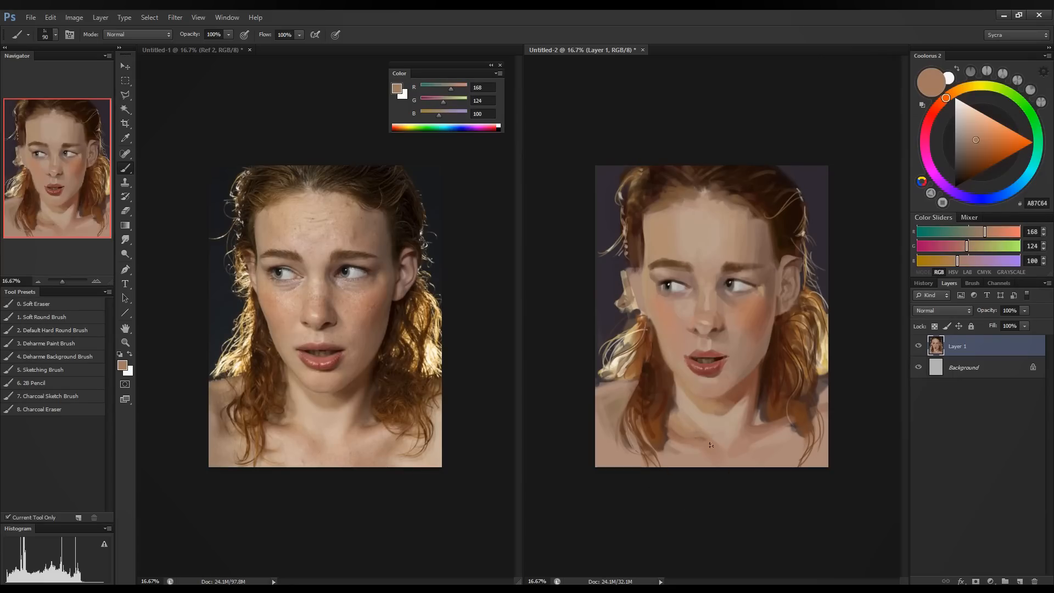
pyautogui.keyDown('alt'); pyautogui.click(686, 438); pyautogui.keyUp('alt')
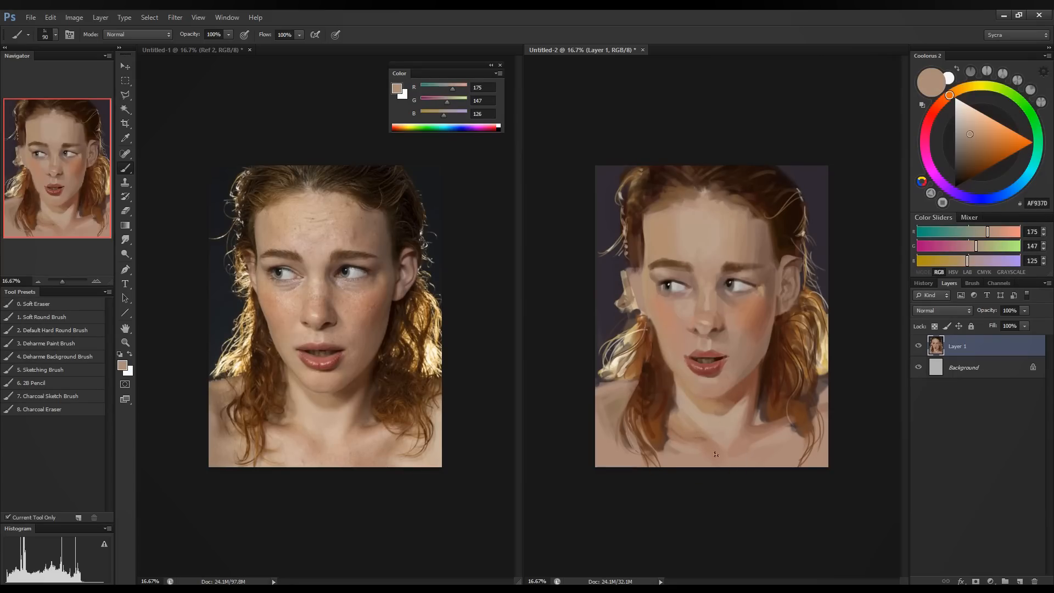
pyautogui.keyDown('alt'); pyautogui.click(696, 448); pyautogui.keyUp('alt')
pyautogui.keyDown('alt'); pyautogui.click(683, 448); pyautogui.keyUp('alt')
# Smooth the neck below the jaw with sampled skin tones R 180, G 159, B 136 and R 165, G 134, B 115.
pyautogui.keyDown('alt'); pyautogui.click(691, 395); pyautogui.keyUp('alt')
pyautogui.keyDown('alt'); pyautogui.click(680, 387); pyautogui.keyUp('alt')
pyautogui.keyDown('alt'); pyautogui.click(693, 409); pyautogui.keyUp('alt')
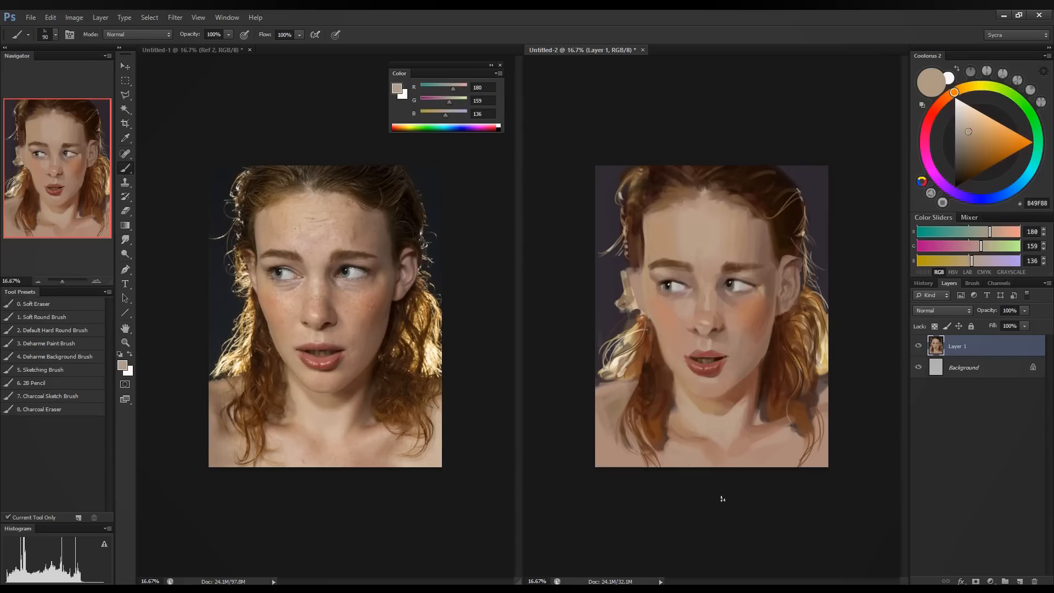
pyautogui.keyDown('alt'); pyautogui.click(756, 404); pyautogui.keyUp('alt')
pyautogui.keyDown('alt'); pyautogui.click(739, 418); pyautogui.keyUp('alt')
pyautogui.keyDown('alt'); pyautogui.click(774, 379); pyautogui.keyUp('alt')
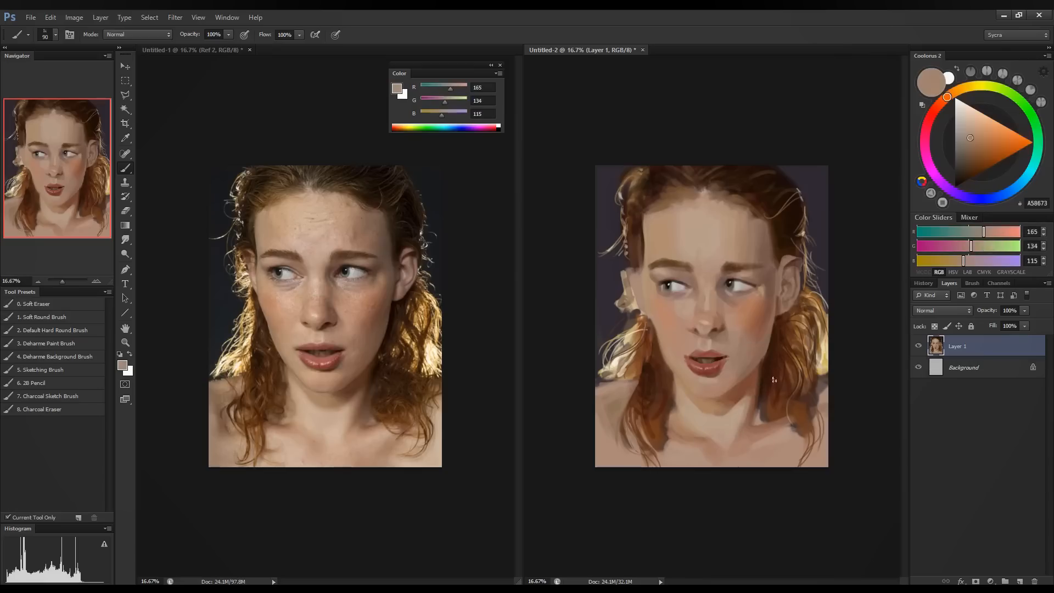
# Adjust the neck shading beside the near hair with mixed R 180, G 141, B 115 and R 167, G 125, B 94, plus sampled R 123, G 72, B 52.
pyautogui.click(989, 232)
pyautogui.click(973, 246)
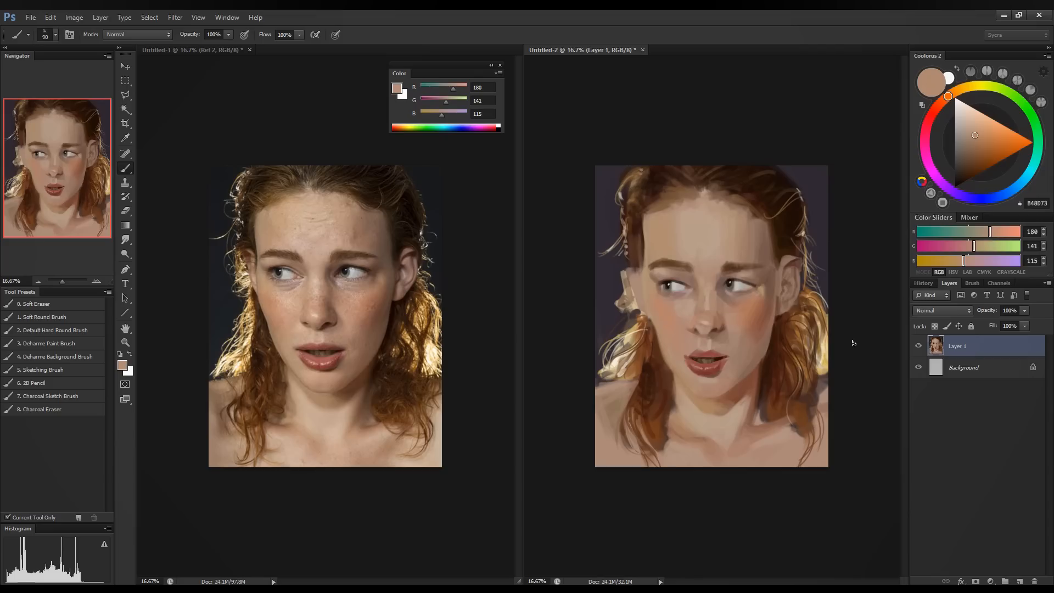
pyautogui.click(954, 262)
pyautogui.click(966, 250)
pyautogui.click(986, 235)
pyautogui.click(984, 235)
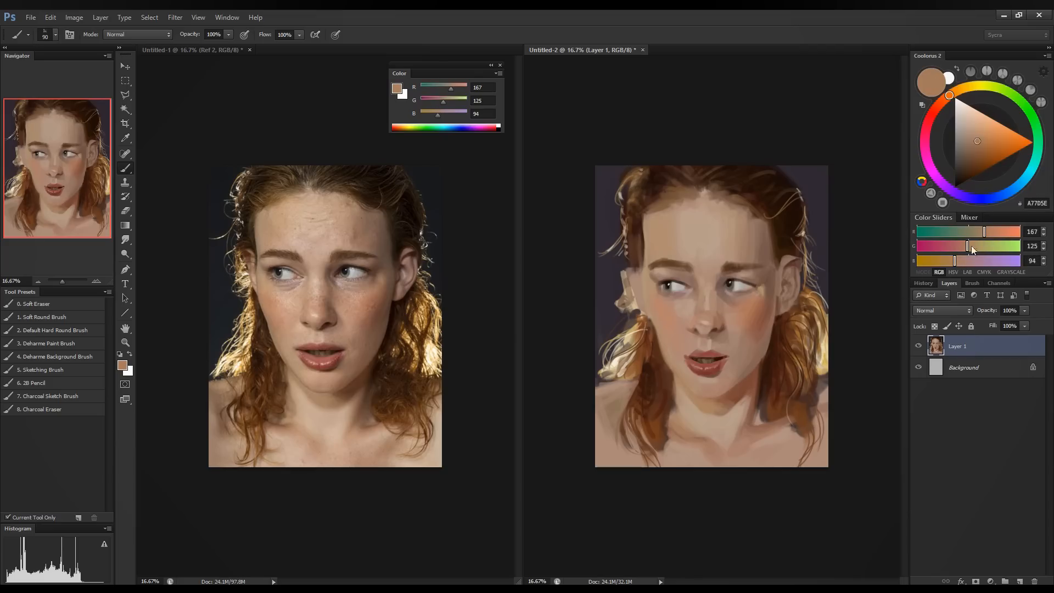
pyautogui.keyDown('alt'); pyautogui.click(756, 397); pyautogui.keyUp('alt')
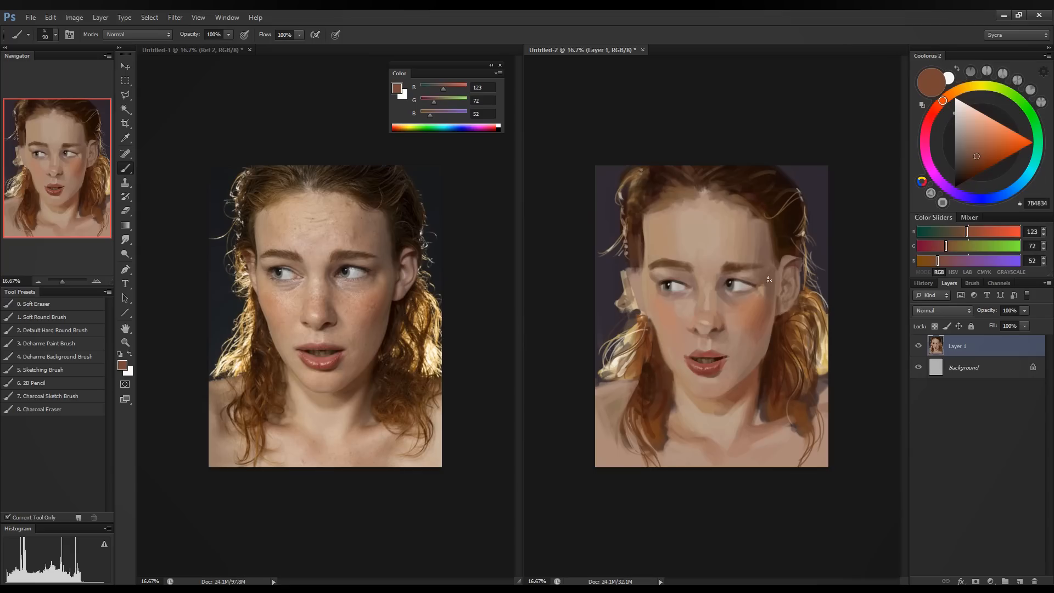
# Sample R 155, G 121, B 106 below the near eye, mix it to pink R 175, G 133, B 124 and paint the upper cheek.
pyautogui.keyDown('alt'); pyautogui.click(742, 295); pyautogui.keyUp('alt')
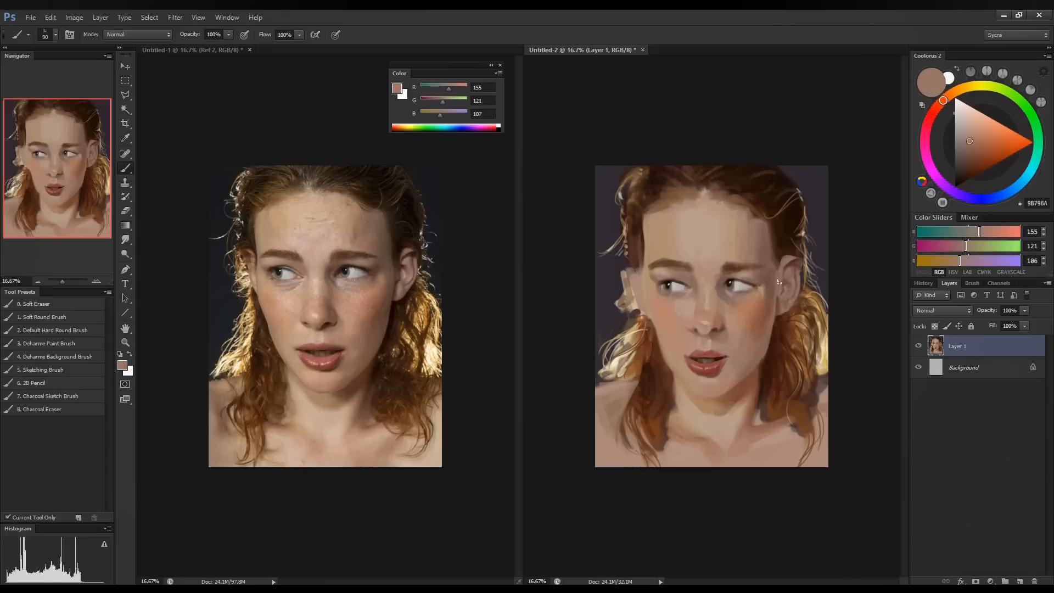
pyautogui.click(987, 232)
pyautogui.click(969, 246)
pyautogui.click(967, 260)
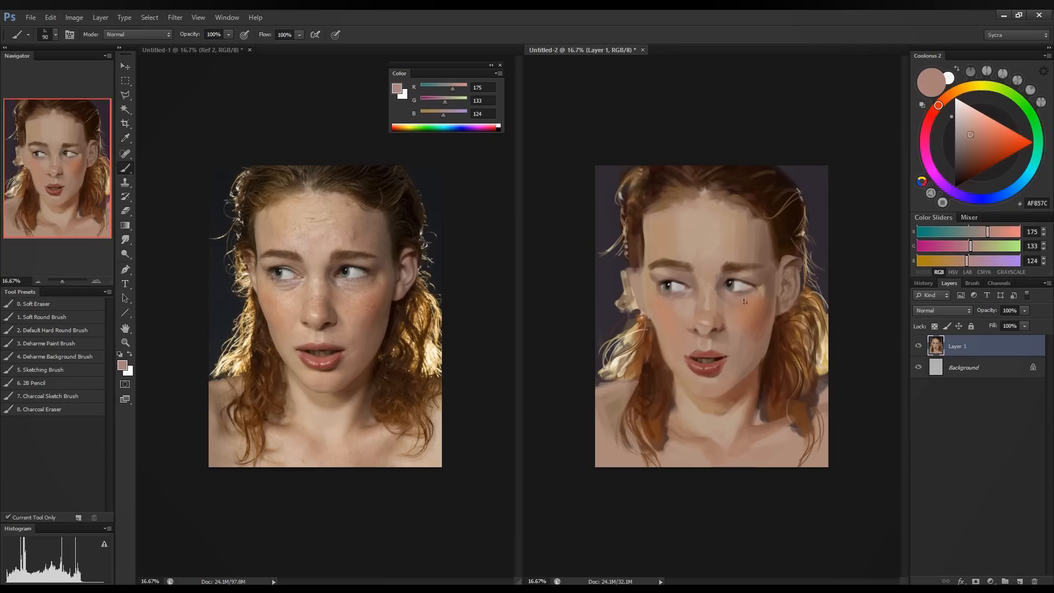
# Blend the far cheek and side of the nose with sampled R 181, G 154, B 135, R 160, G 125, B 111 and R 183, G 131, B 108.
pyautogui.keyDown('alt'); pyautogui.click(691, 303); pyautogui.keyUp('alt')
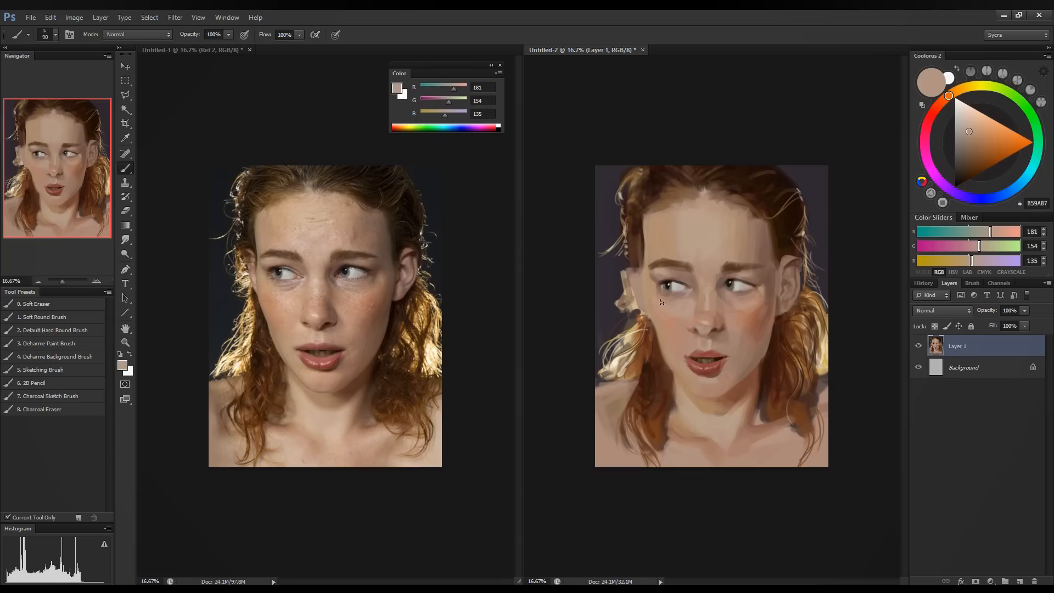
pyautogui.keyDown('alt'); pyautogui.click(694, 297); pyautogui.keyUp('alt')
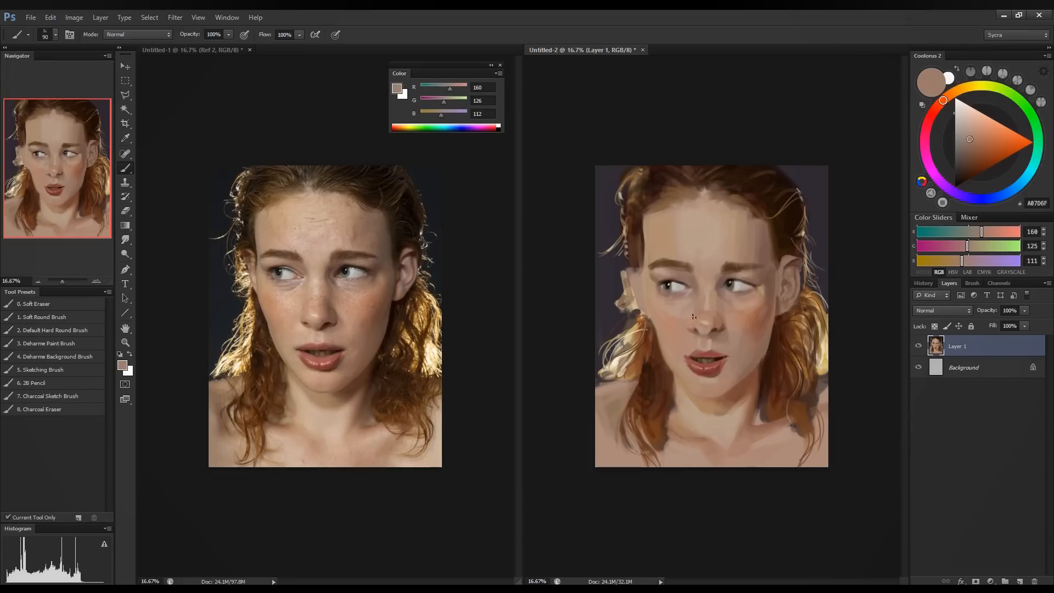
pyautogui.keyDown('alt'); pyautogui.click(680, 329); pyautogui.keyUp('alt')
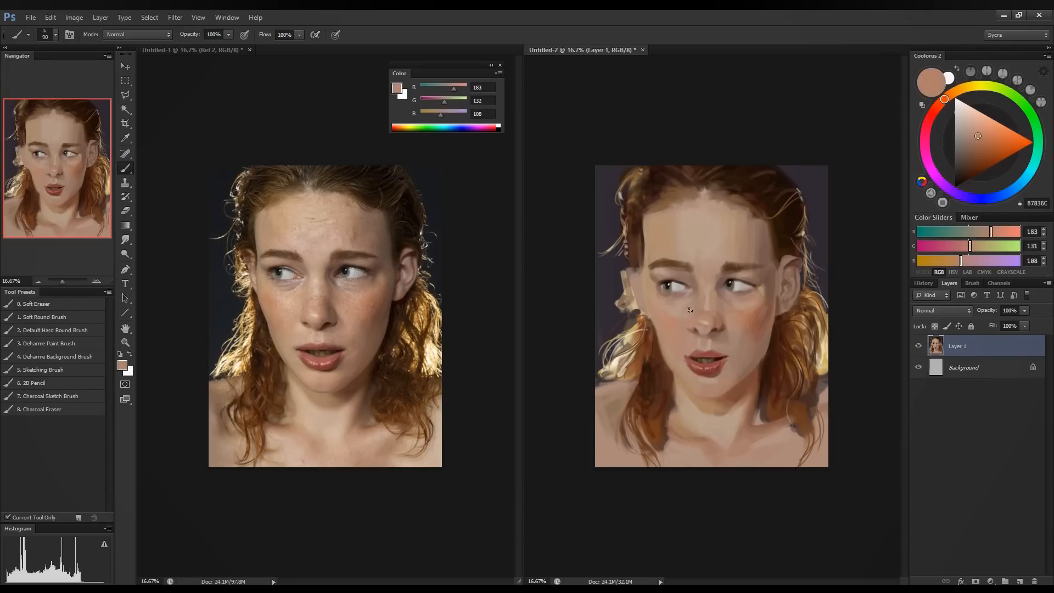
# Blend the near cheek beside the nose with sampled tones R 157, G 106, B 84, R 174, G 123, B 98 and R 150, G 115, B 101.
pyautogui.keyDown('alt'); pyautogui.click(719, 303); pyautogui.keyUp('alt')
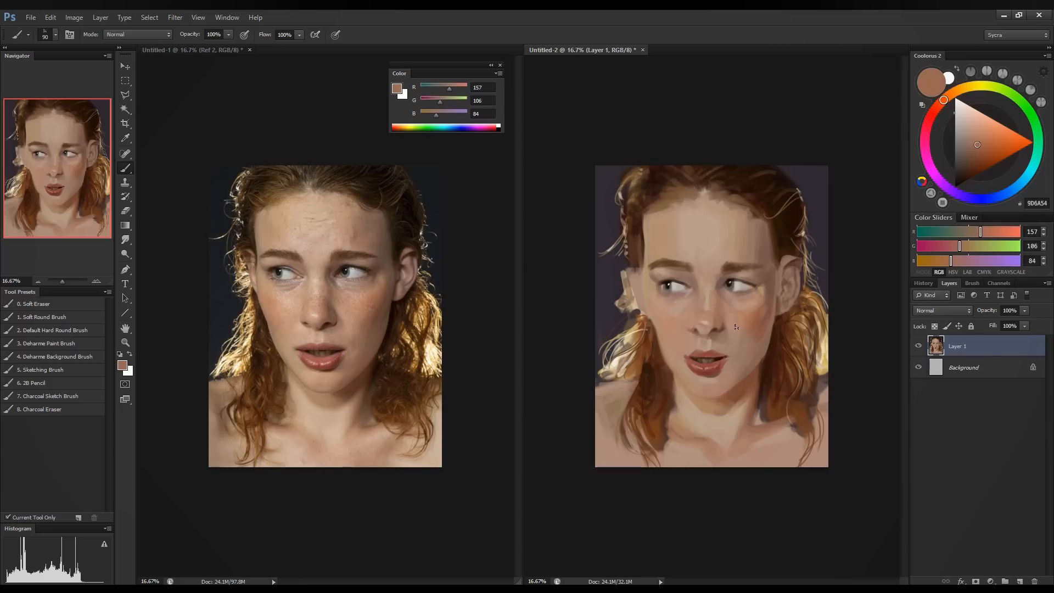
pyautogui.keyDown('alt'); pyautogui.click(727, 313); pyautogui.keyUp('alt')
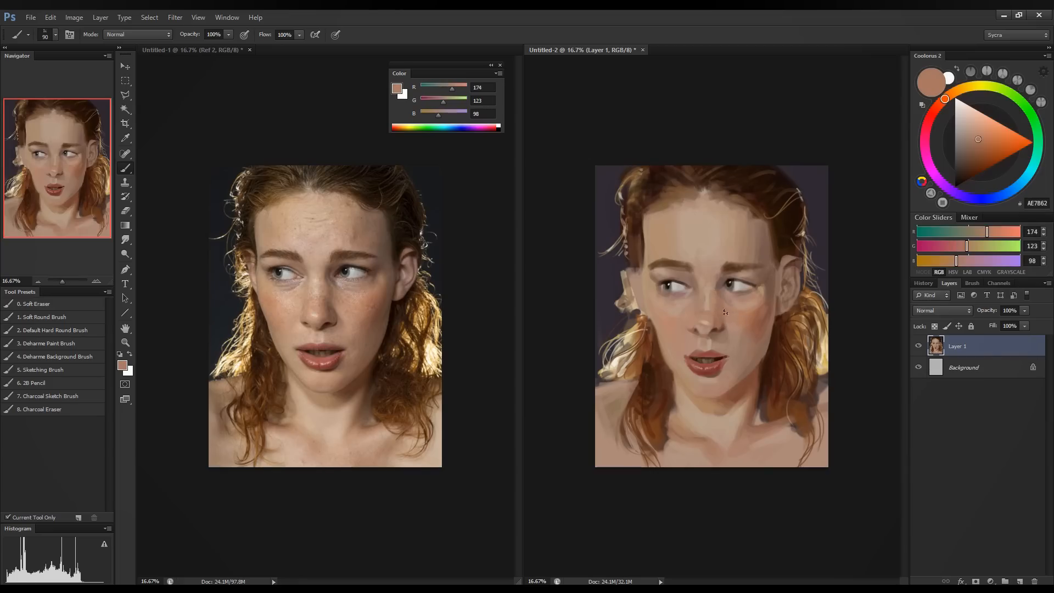
pyautogui.keyDown('alt'); pyautogui.click(747, 321); pyautogui.keyUp('alt')
pyautogui.keyDown('alt'); pyautogui.click(736, 323); pyautogui.keyUp('alt')
pyautogui.keyDown('alt'); pyautogui.click(738, 328); pyautogui.keyUp('alt')
pyautogui.keyDown('alt'); pyautogui.click(736, 330); pyautogui.keyUp('alt')
pyautogui.keyDown('alt'); pyautogui.click(728, 339); pyautogui.keyUp('alt')
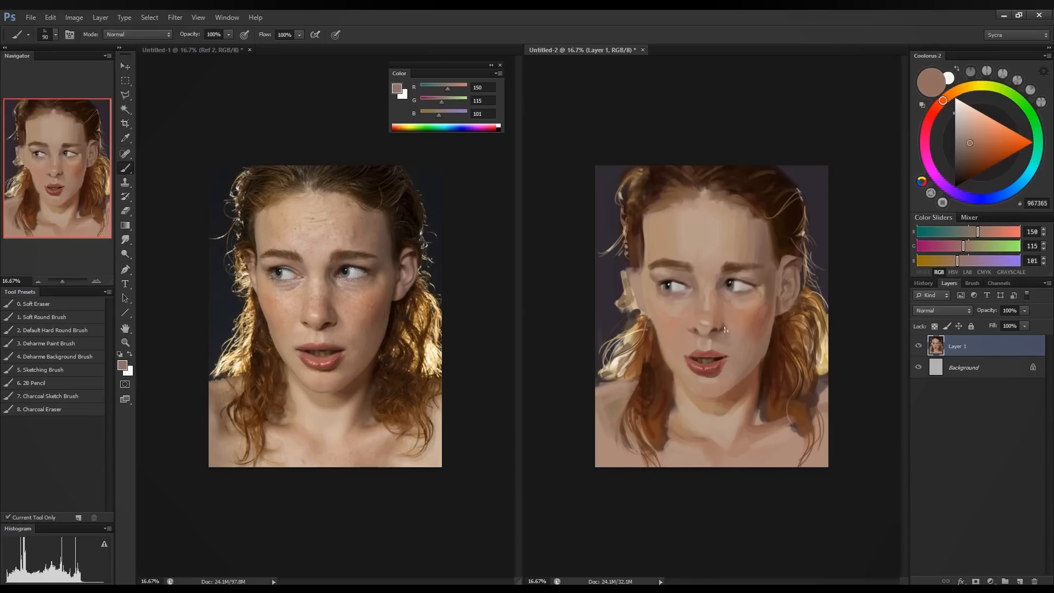
# Lighten the skin around the nose and far cheek with sampled R 179, G 155, B 133, mixed to R 188, G 165, B 133.
pyautogui.keyDown('alt'); pyautogui.click(706, 346); pyautogui.keyUp('alt')
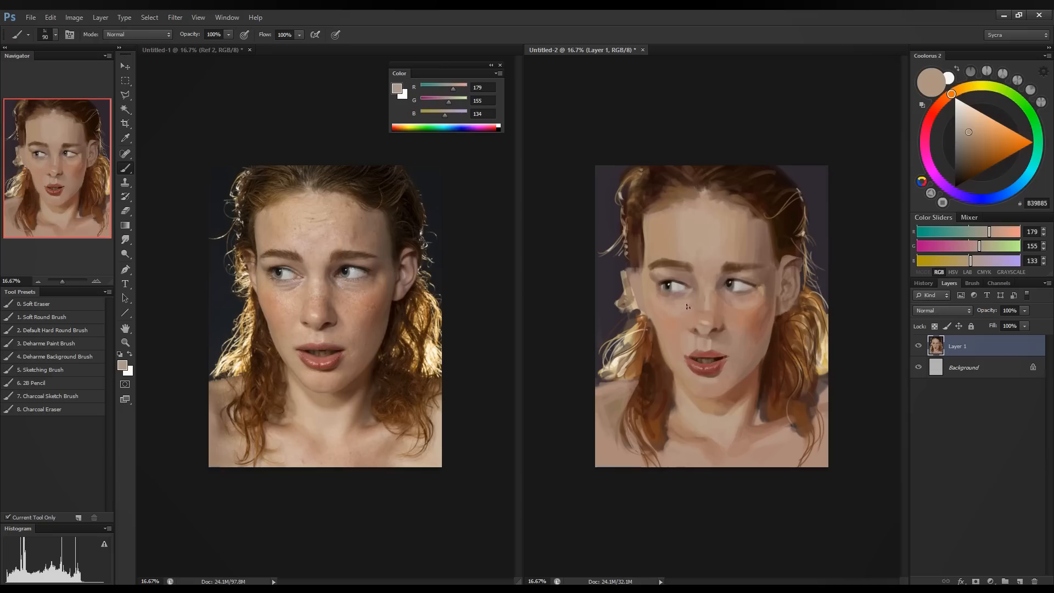
pyautogui.click(992, 233)
pyautogui.click(982, 248)
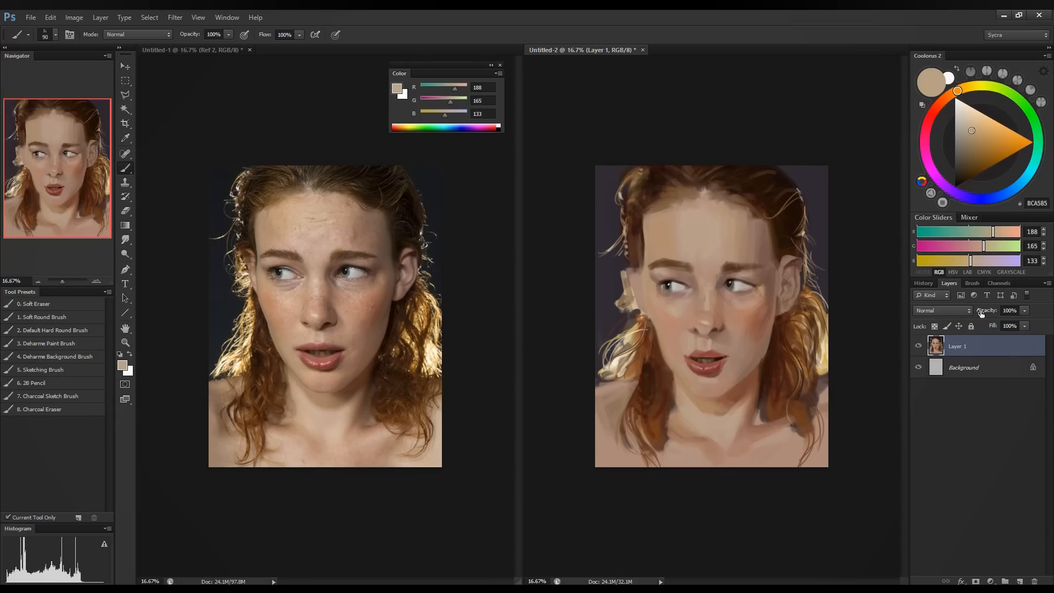
pyautogui.moveTo(972, 262); pyautogui.dragTo(976, 257)
# Sample R 180, G 153, B 133 above the far brow, mix it to R 198, G 174, B 161 and paint skin highlights around the brows and eyes.
pyautogui.keyDown('alt'); pyautogui.click(688, 251); pyautogui.keyUp('alt')
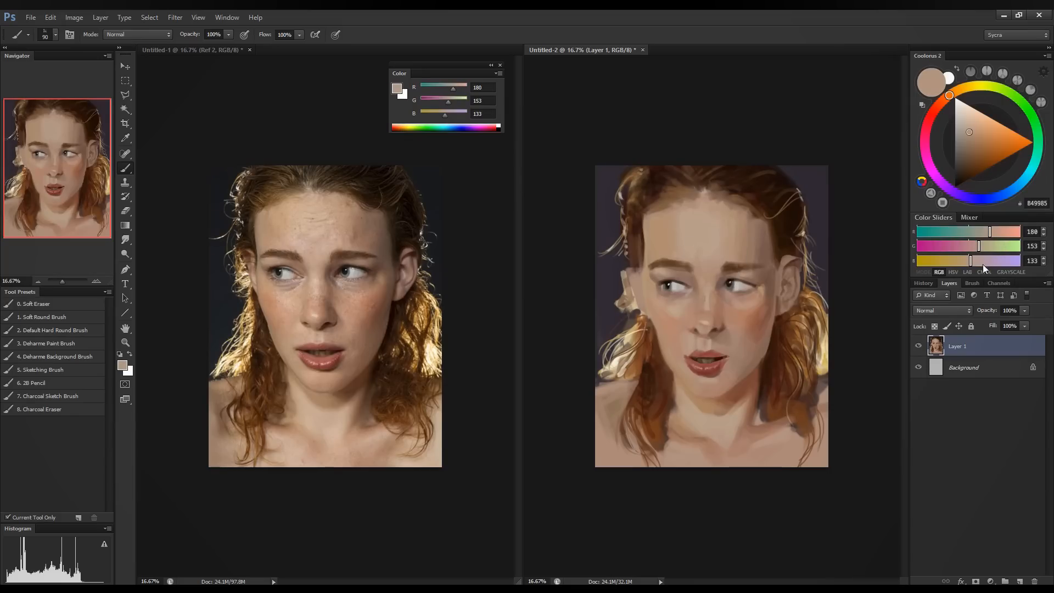
pyautogui.click(983, 261)
pyautogui.click(987, 247)
pyautogui.click(996, 233)
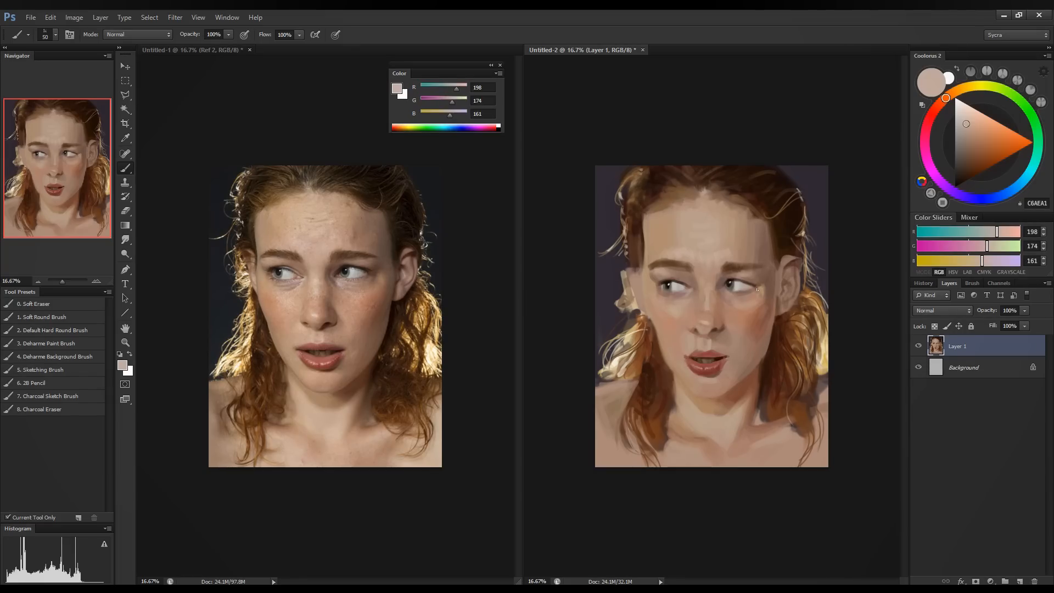
# Darken the outer upper lash line of the far eye with sampled R 85, G 59, B 52 and R 19, G 8, B 5.
pyautogui.keyDown('alt'); pyautogui.click(731, 281); pyautogui.keyUp('alt')
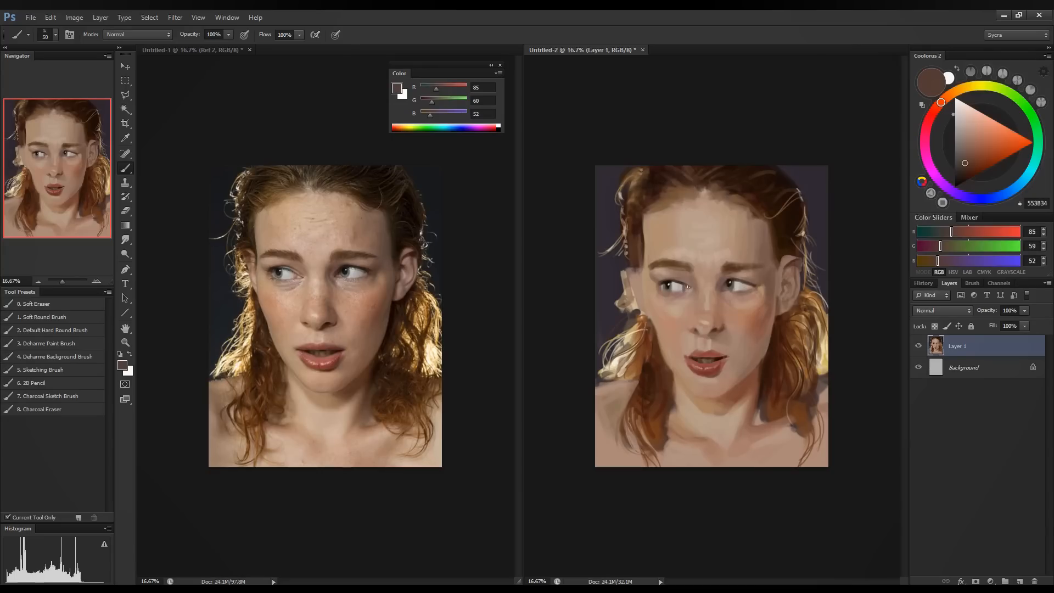
pyautogui.keyDown('alt'); pyautogui.click(670, 277); pyautogui.keyUp('alt')
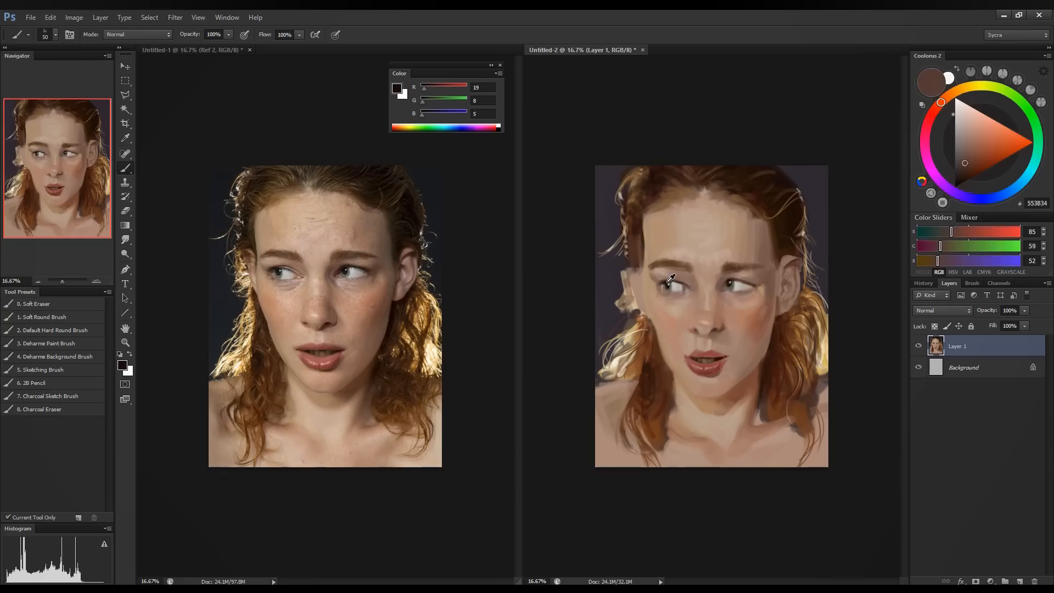
pyautogui.moveTo(658, 283); pyautogui.dragTo(671, 279)
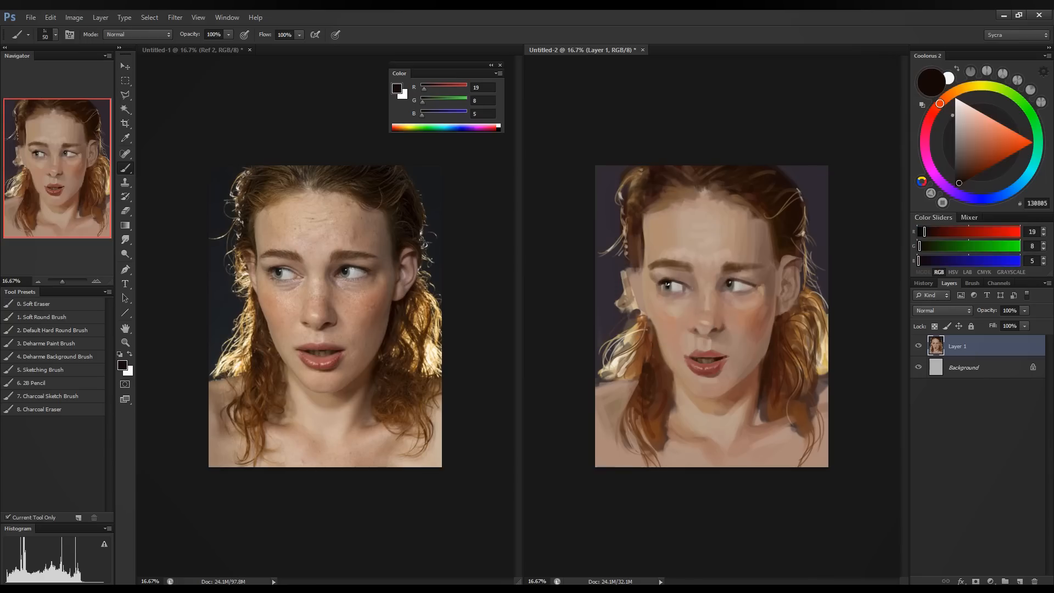
# Reshape the far eyebrow and the skin around it with sampled tones including R 176, G 142, B 113 and brown R 89, G 60, B 34.
pyautogui.keyDown('alt'); pyautogui.click(665, 271); pyautogui.keyUp('alt')
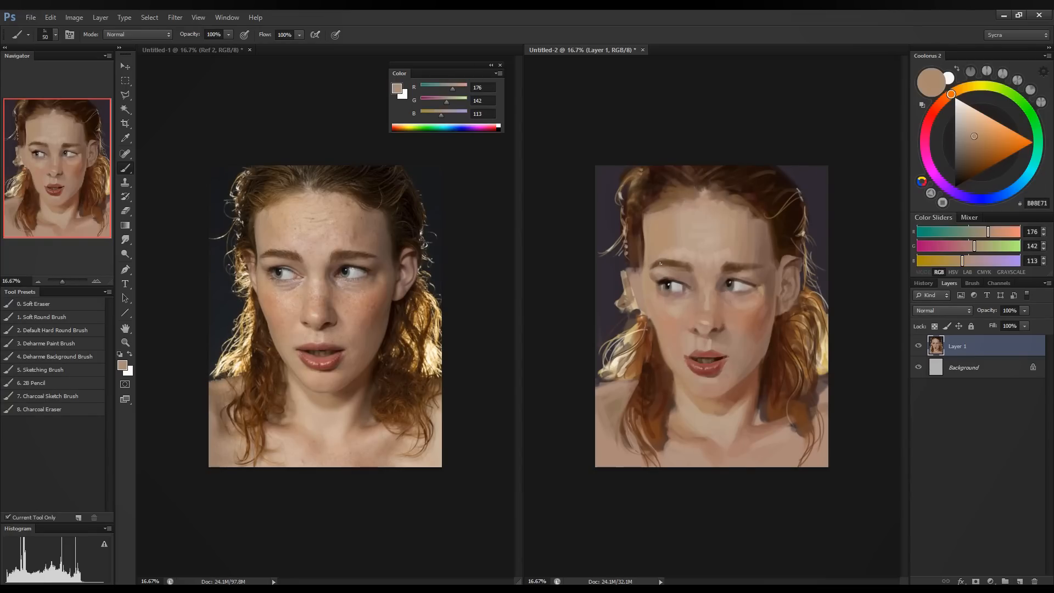
pyautogui.keyDown('alt'); pyautogui.click(659, 261); pyautogui.keyUp('alt')
pyautogui.keyDown('alt'); pyautogui.click(653, 250); pyautogui.keyUp('alt')
pyautogui.keyDown('alt'); pyautogui.click(680, 265); pyautogui.keyUp('alt')
pyautogui.keyDown('alt'); pyautogui.click(673, 264); pyautogui.keyUp('alt')
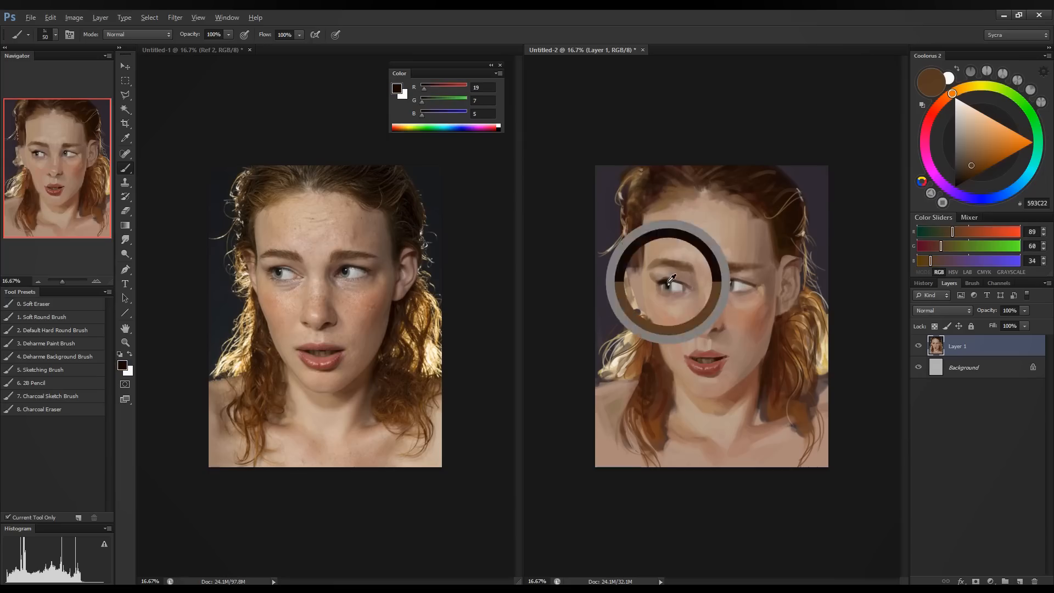
# Define the upper lash lines of both eyes with a size 35 brush in sampled near-black R 20, G 9, B 6.
pyautogui.keyDown('alt'); pyautogui.click(679, 281); pyautogui.keyUp('alt')
pyautogui.press('[')
pyautogui.press('[')
pyautogui.press('[')
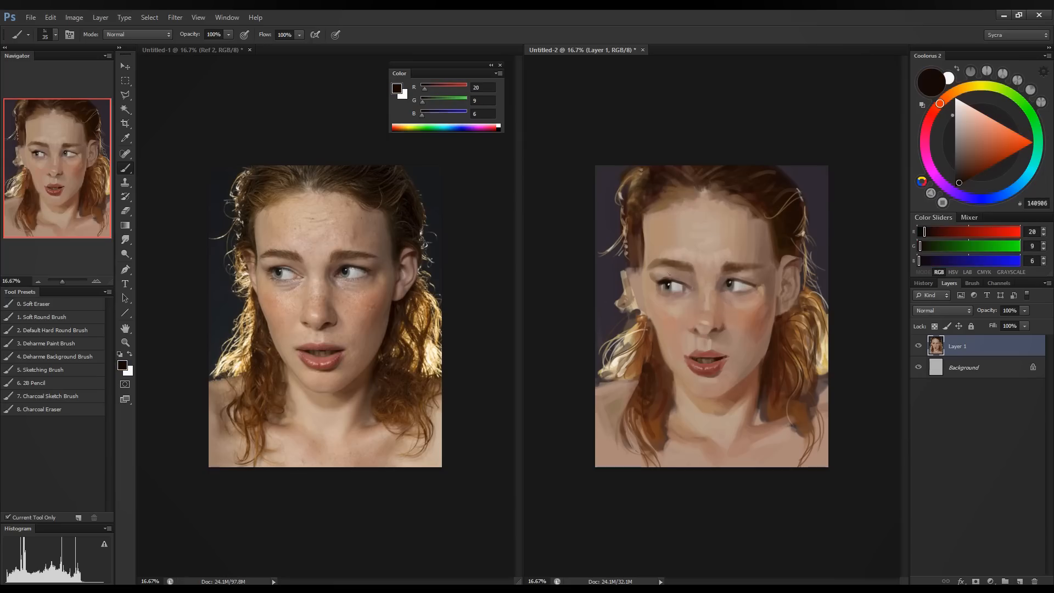
pyautogui.moveTo(669, 277); pyautogui.dragTo(690, 282)
pyautogui.moveTo(719, 285); pyautogui.dragTo(731, 279)
# Touch up the far eye with sampled R 190, G 167, B 150, and the far temple with R 95, G 62, B 51 and R 169, G 136, B 119.
pyautogui.keyDown('alt'); pyautogui.click(691, 254); pyautogui.keyUp('alt')
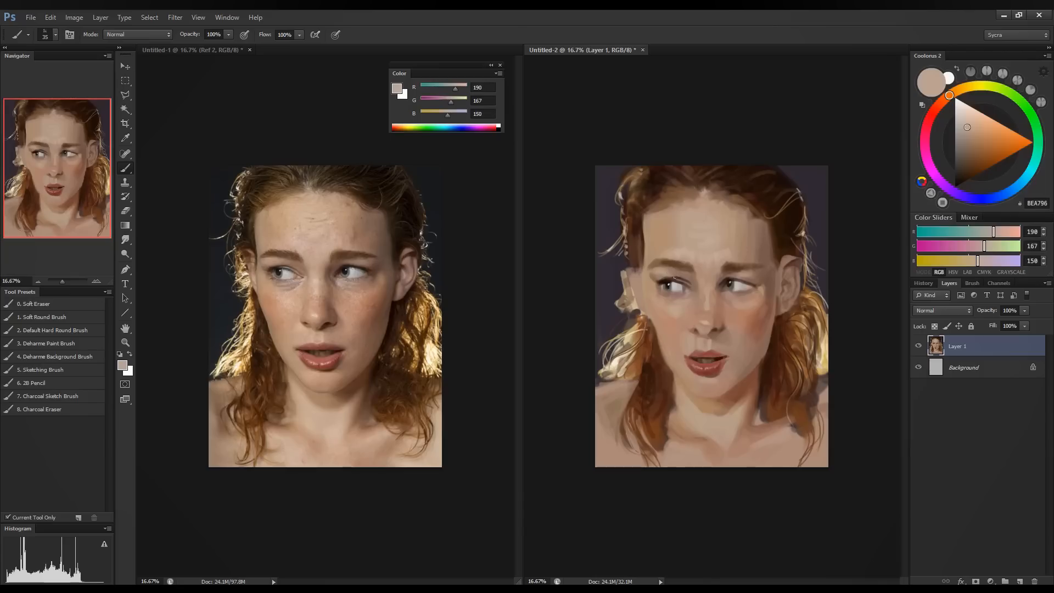
pyautogui.moveTo(673, 279); pyautogui.dragTo(686, 284)
pyautogui.keyDown('alt'); pyautogui.click(641, 258); pyautogui.keyUp('alt')
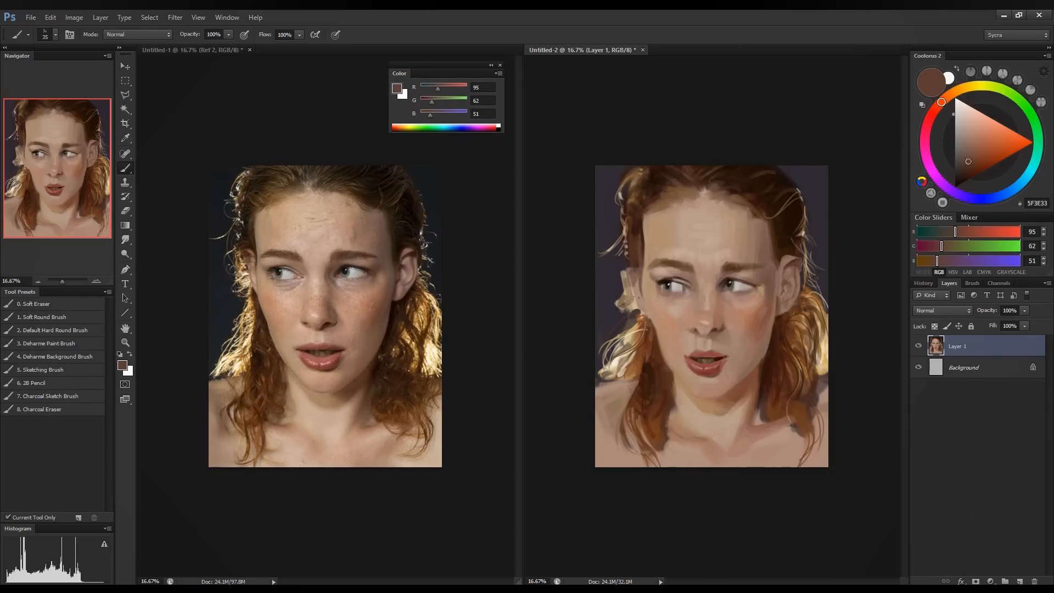
pyautogui.keyDown('alt'); pyautogui.click(632, 290); pyautogui.keyUp('alt')
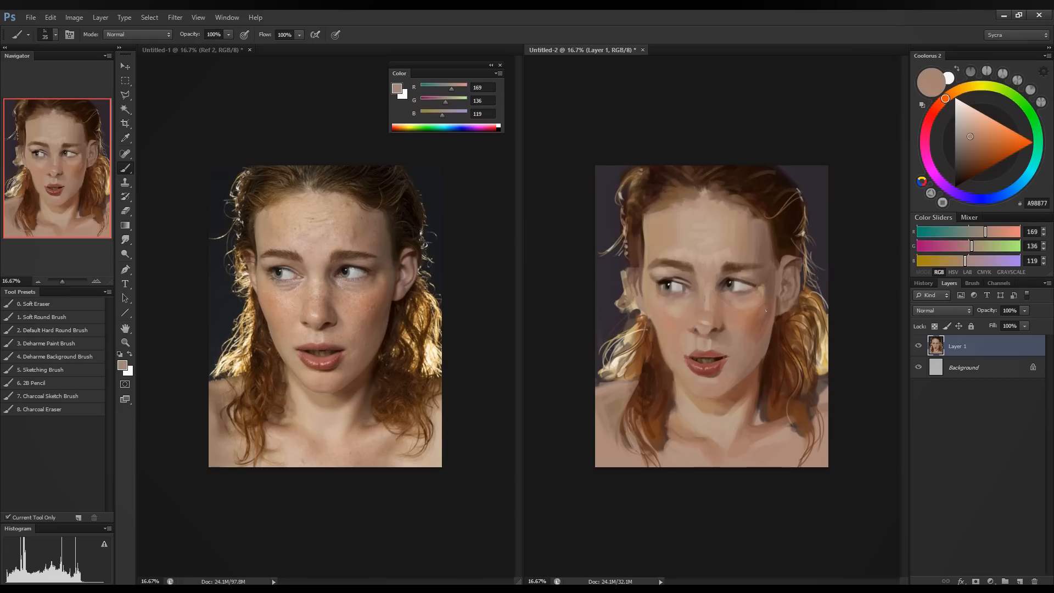
# Refine the nose tip and nostrils with sampled tones R 99, G 61, B 48, R 141, G 98, B 81 and R 105, G 65, B 57.
pyautogui.keyDown('alt'); pyautogui.click(693, 320); pyautogui.keyUp('alt')
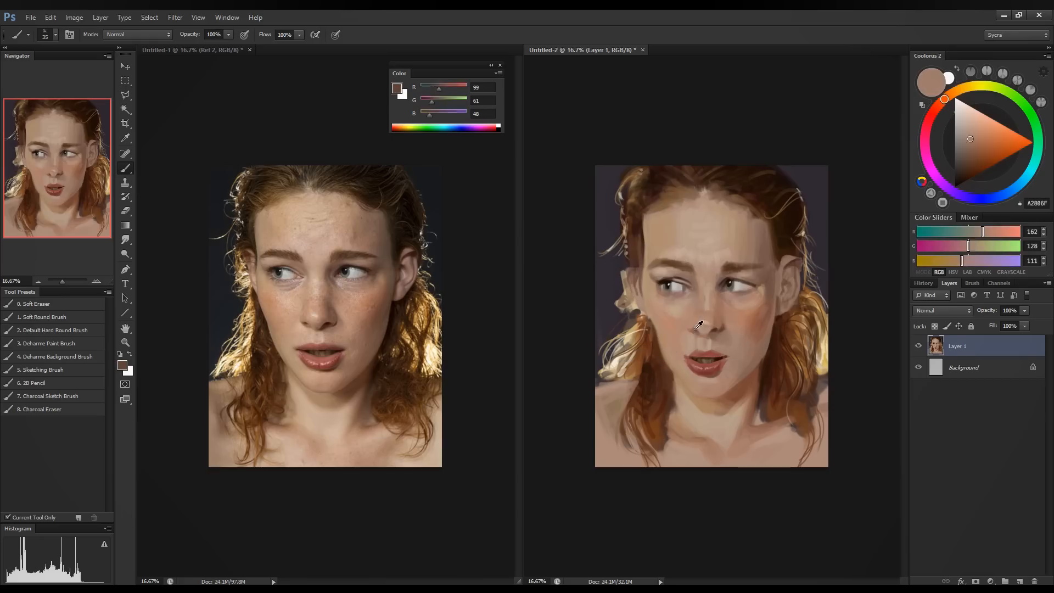
pyautogui.keyDown('alt'); pyautogui.click(690, 320); pyautogui.keyUp('alt')
pyautogui.keyDown('alt'); pyautogui.click(693, 312); pyautogui.keyUp('alt')
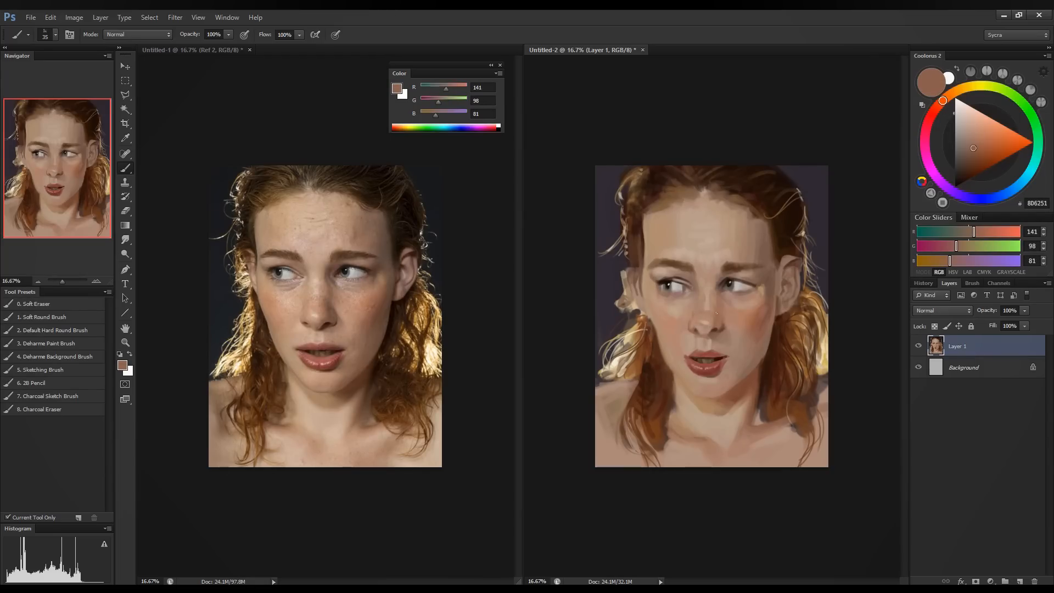
pyautogui.keyDown('alt'); pyautogui.click(721, 323); pyautogui.keyUp('alt')
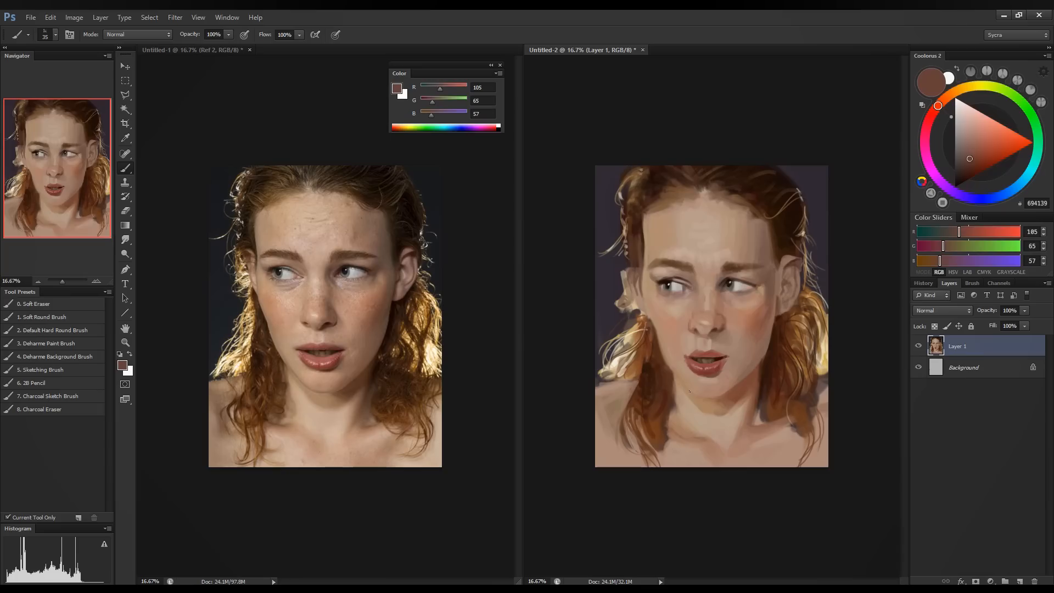
# Reshape the far corner of the lips with sampled R 145, G 72, B 69, R 178, G 148, B 129, R 148, G 85, B 79 and R 78, G 43, B 36.
pyautogui.keyDown('alt'); pyautogui.click(693, 354); pyautogui.keyUp('alt')
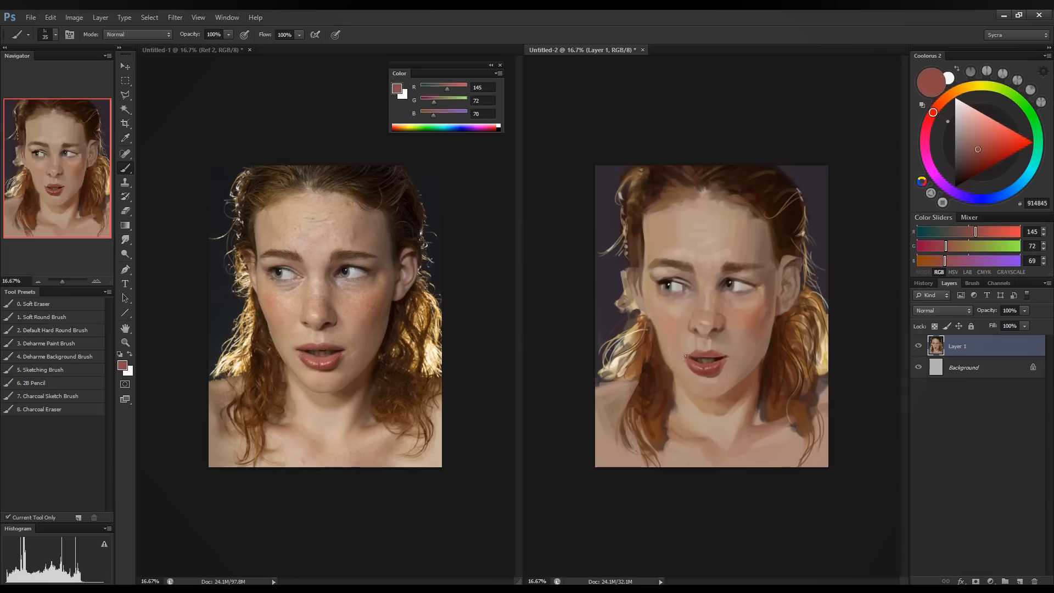
pyautogui.keyDown('alt'); pyautogui.click(689, 349); pyautogui.keyUp('alt')
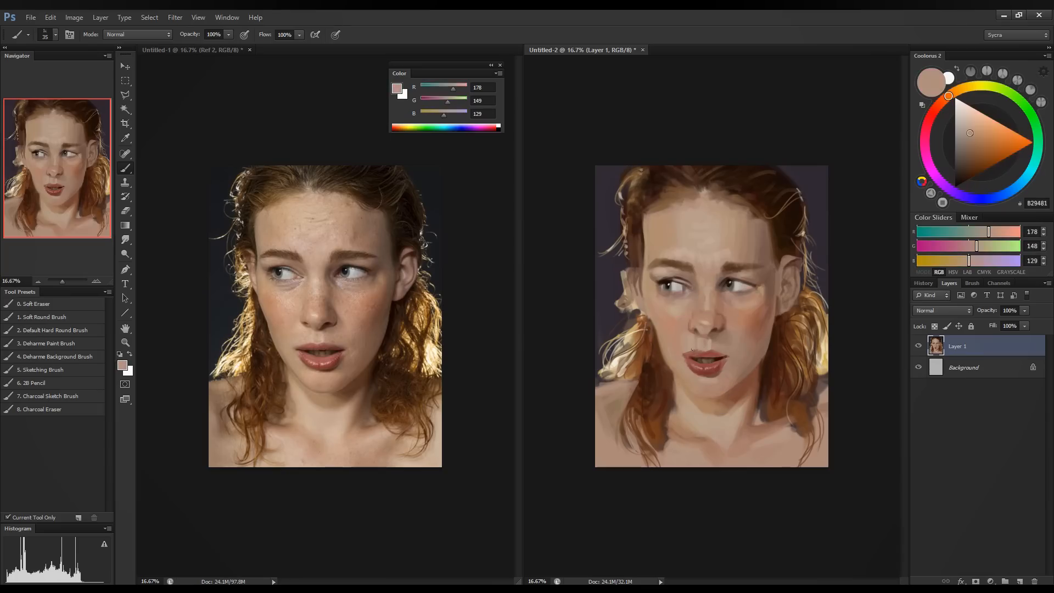
pyautogui.keyDown('alt'); pyautogui.click(695, 354); pyautogui.keyUp('alt')
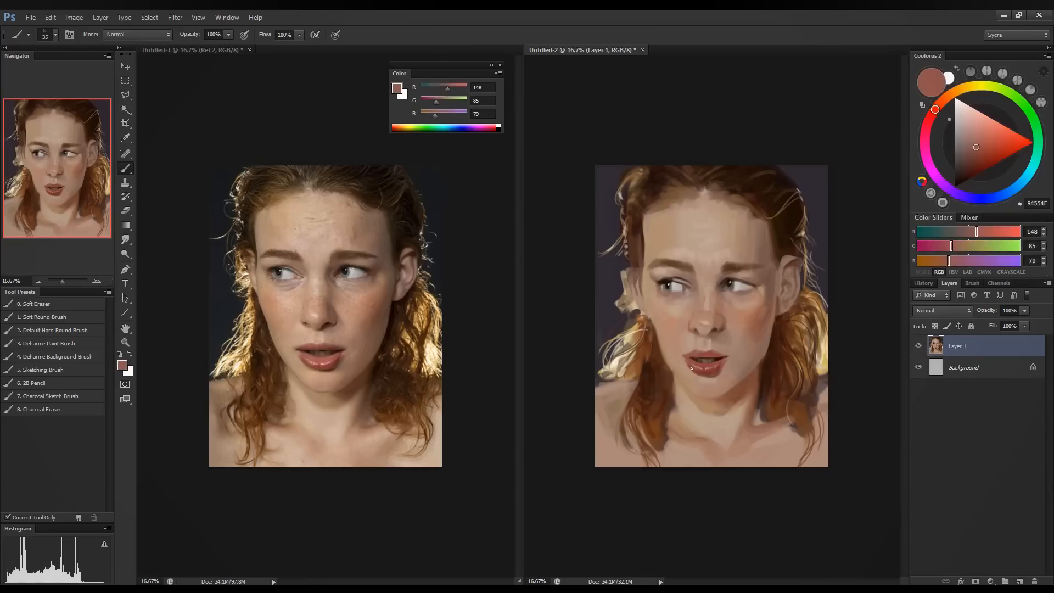
pyautogui.keyDown('alt'); pyautogui.click(689, 358); pyautogui.keyUp('alt')
pyautogui.keyDown('alt'); pyautogui.click(687, 360); pyautogui.keyUp('alt')
pyautogui.keyDown('alt'); pyautogui.click(690, 359); pyautogui.keyUp('alt')
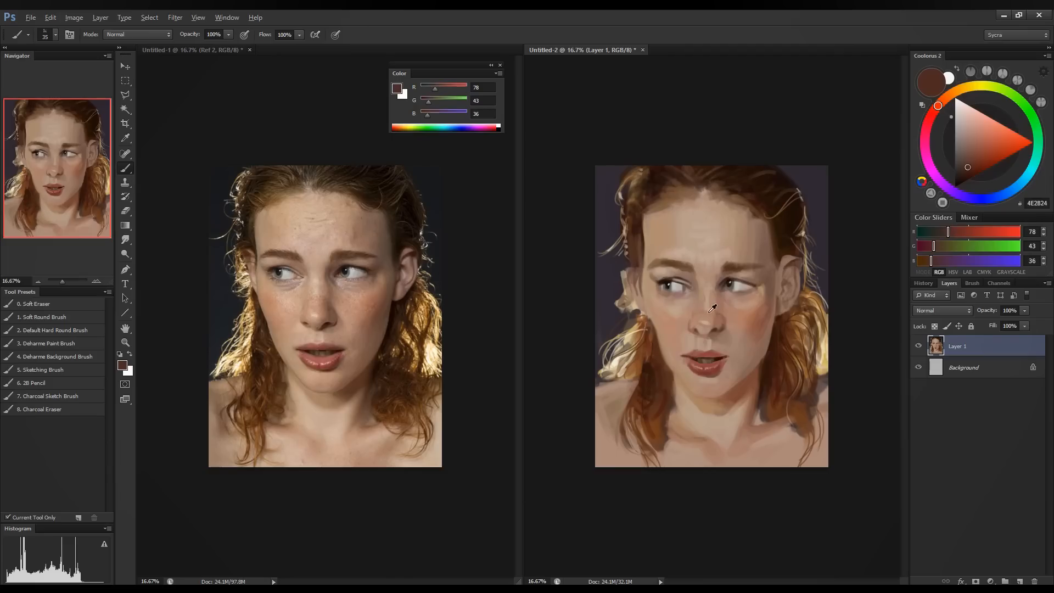
# Blend the inner corner of the far eye into the nose bridge with sampled R 156, G 123, B 104 and R 175, G 145, B 124.
pyautogui.press('alt')
pyautogui.keyDown('alt'); pyautogui.click(697, 284); pyautogui.keyUp('alt')
pyautogui.keyDown('alt'); pyautogui.click(698, 278); pyautogui.keyUp('alt')
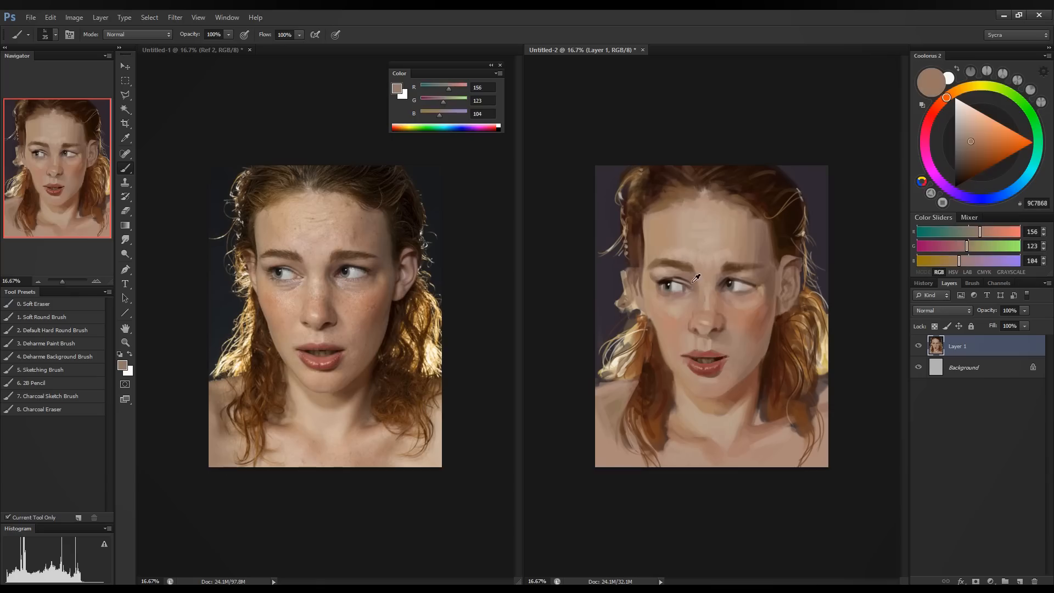
pyautogui.keyDown('alt'); pyautogui.click(693, 282); pyautogui.keyUp('alt')
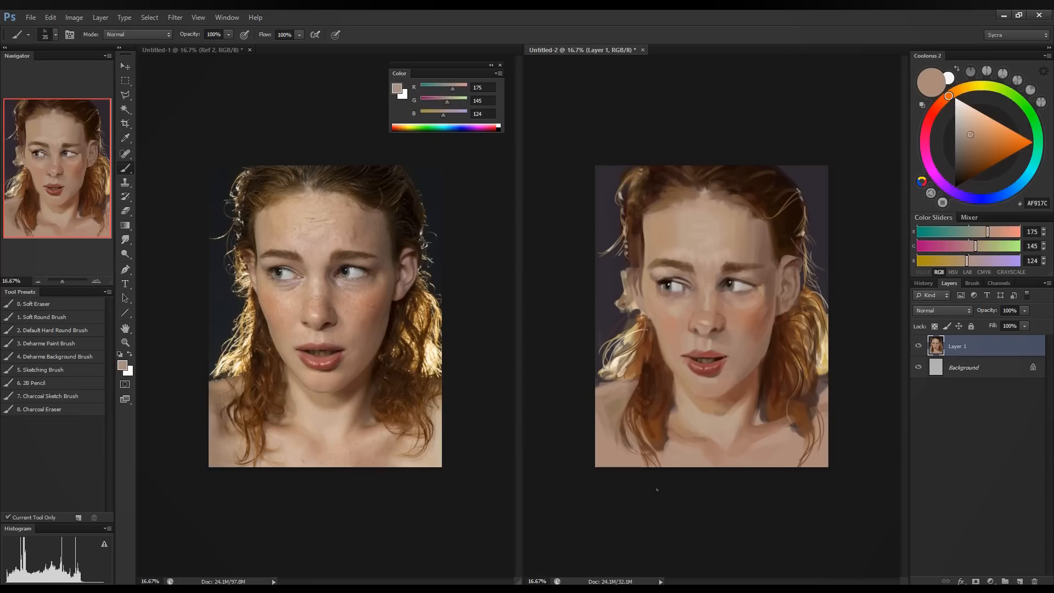
# Smooth the forehead with sampled R 192, G 168, B 153 and the far cheek with R 184, G 135, B 110 using a size 70 brush.
pyautogui.keyDown('alt'); pyautogui.click(718, 249); pyautogui.keyUp('alt')
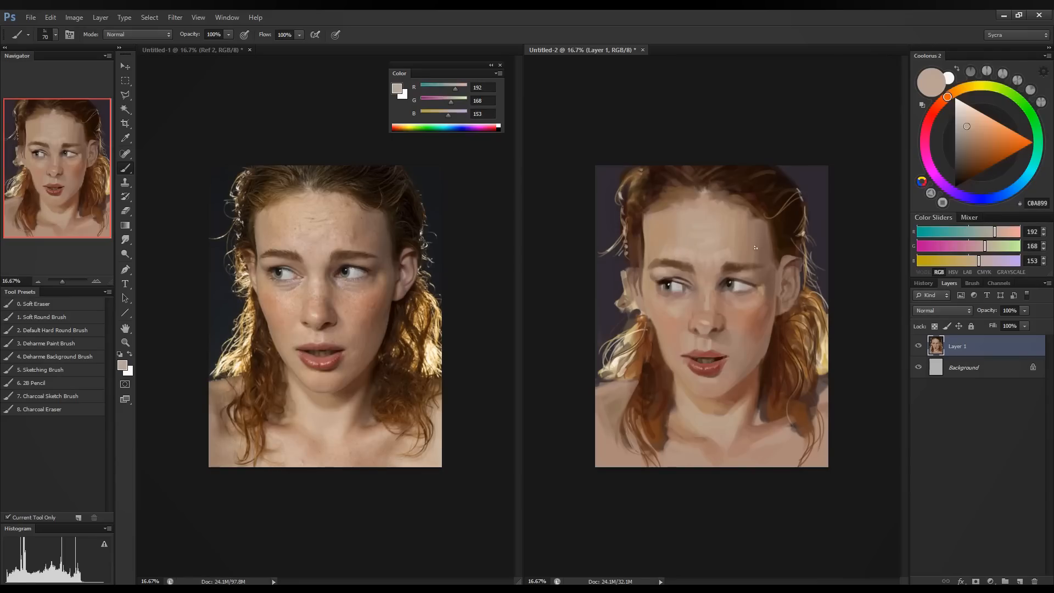
pyautogui.keyDown('alt'); pyautogui.click(674, 317); pyautogui.keyUp('alt')
pyautogui.keyDown('alt'); pyautogui.click(672, 314); pyautogui.keyUp('alt')
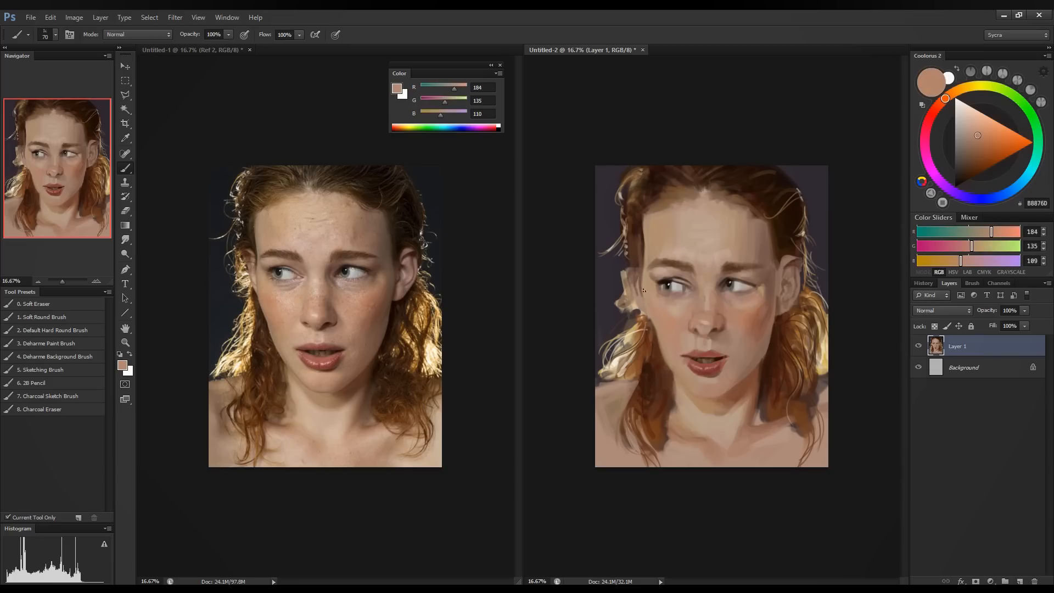
# Paint dark strands into the far-side hair below the ear with sampled R 49, G 22, B 12 and R 88, G 46, B 25.
pyautogui.keyDown('alt'); pyautogui.click(642, 310); pyautogui.keyUp('alt')
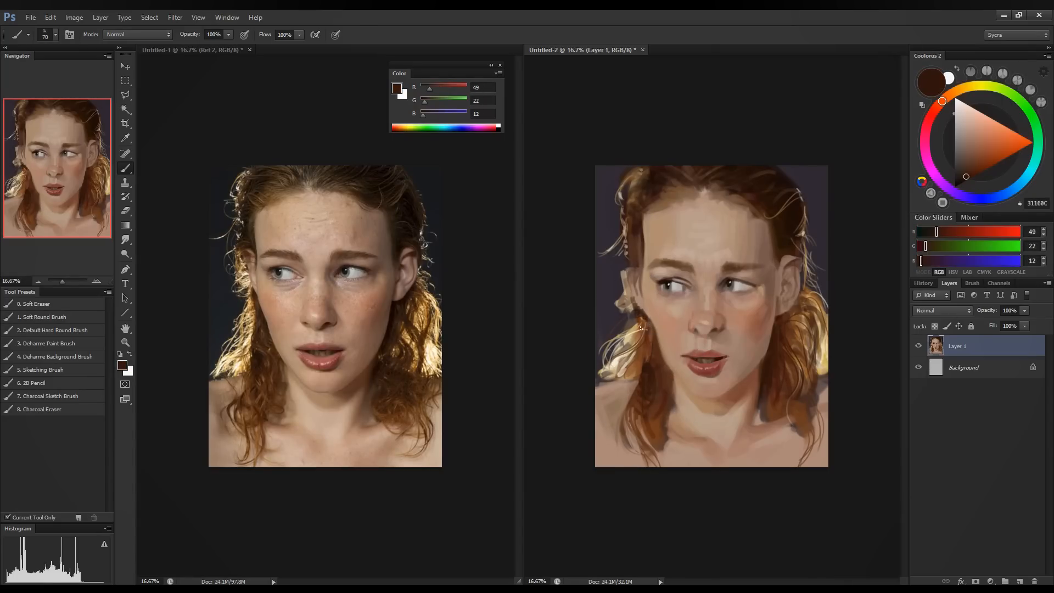
pyautogui.keyDown('alt'); pyautogui.click(647, 340); pyautogui.keyUp('alt')
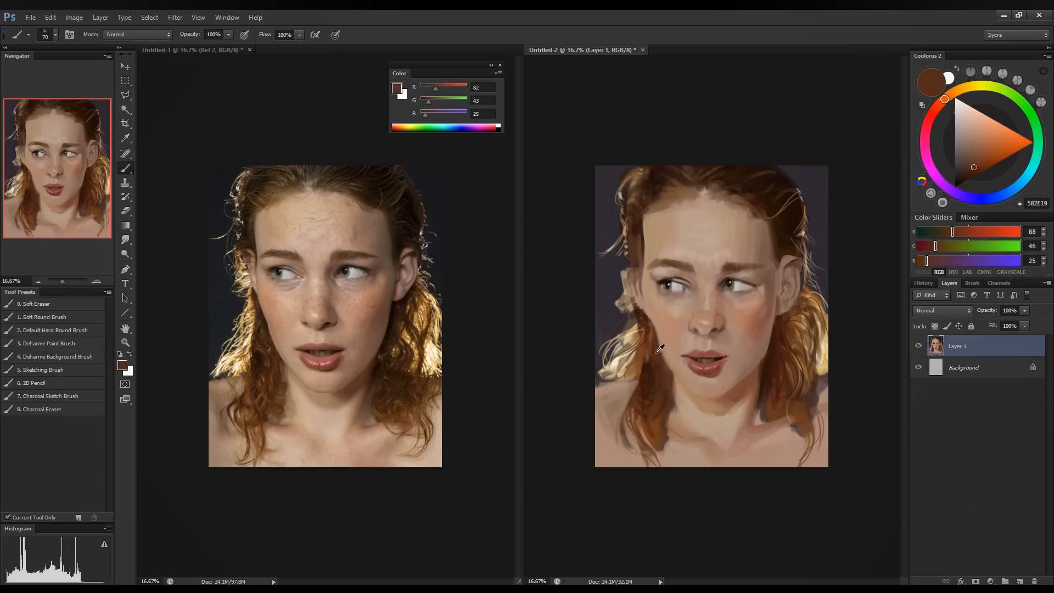
pyautogui.moveTo(639, 325); pyautogui.dragTo(621, 367)
# Blend the lower neck and upper chest with sampled R 169, G 135, B 111, R 178, G 150, B 132 and R 164, G 125, B 94.
pyautogui.keyDown('alt'); pyautogui.click(741, 409); pyautogui.keyUp('alt')
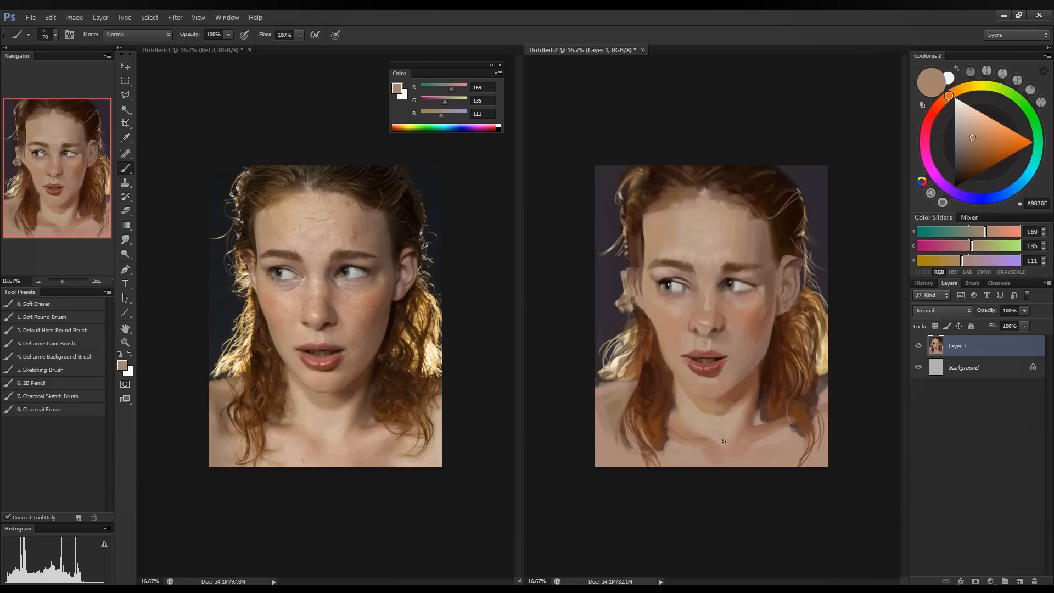
pyautogui.keyDown('alt'); pyautogui.click(733, 455); pyautogui.keyUp('alt')
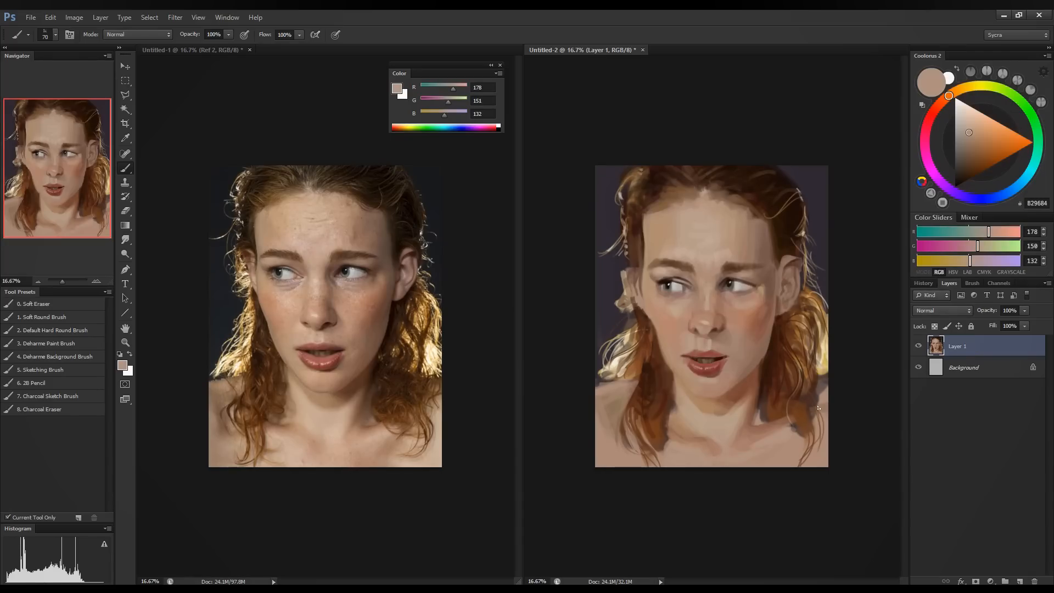
pyautogui.keyDown('alt'); pyautogui.click(756, 423); pyautogui.keyUp('alt')
pyautogui.keyDown('alt'); pyautogui.click(752, 416); pyautogui.keyUp('alt')
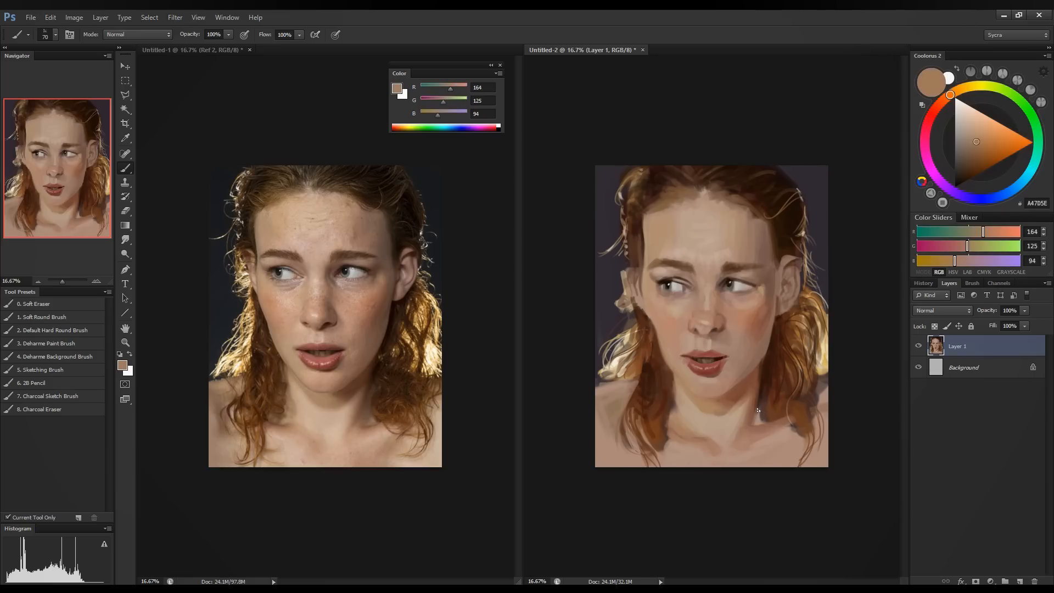
# Refine the neck shadow beside the near hair with sampled tones including R 119, G 88, B 73 and R 171, G 138, B 121.
pyautogui.keyDown('alt'); pyautogui.click(757, 419); pyautogui.keyUp('alt')
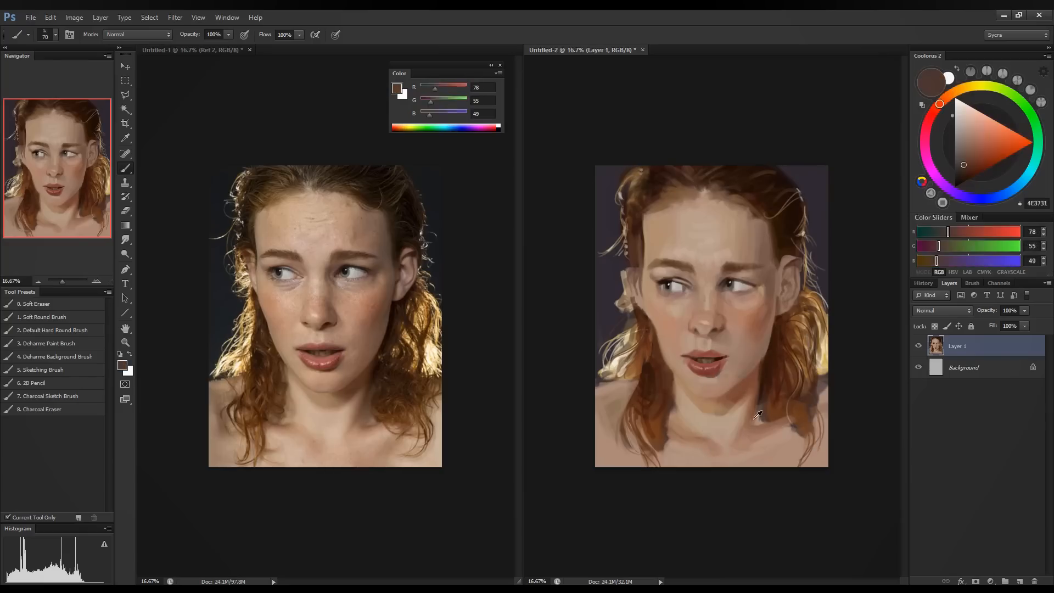
pyautogui.keyDown('alt'); pyautogui.click(762, 401); pyautogui.keyUp('alt')
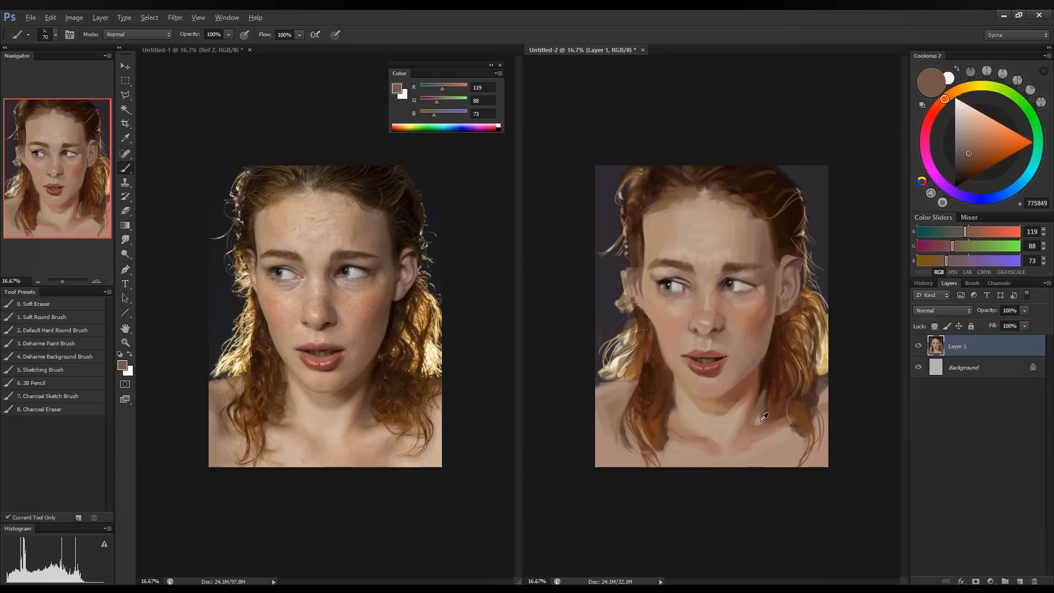
pyautogui.keyDown('alt'); pyautogui.click(762, 416); pyautogui.keyUp('alt')
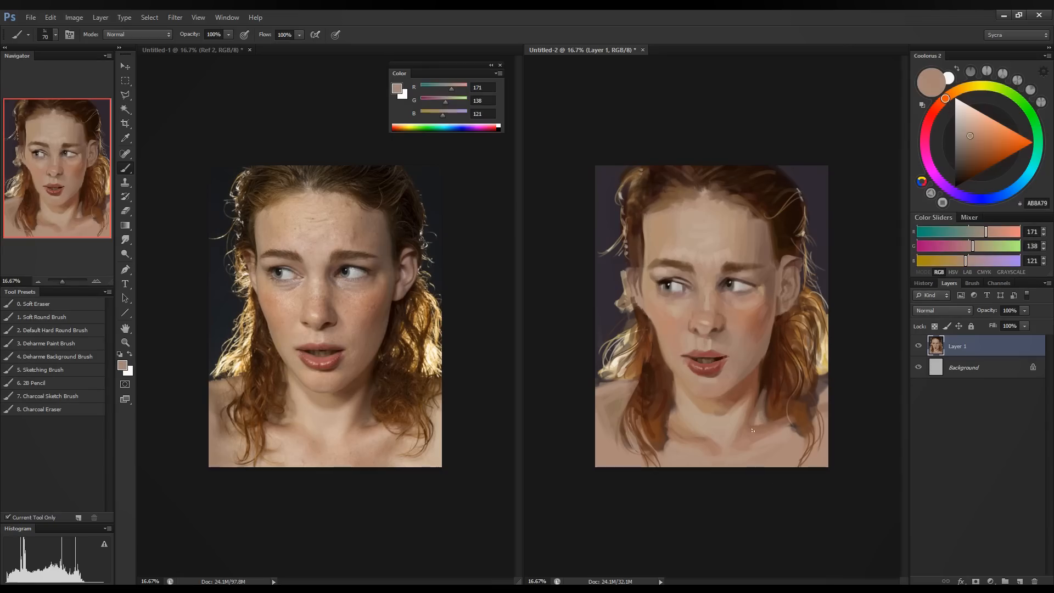
pyautogui.keyDown('alt'); pyautogui.click(763, 401); pyautogui.keyUp('alt')
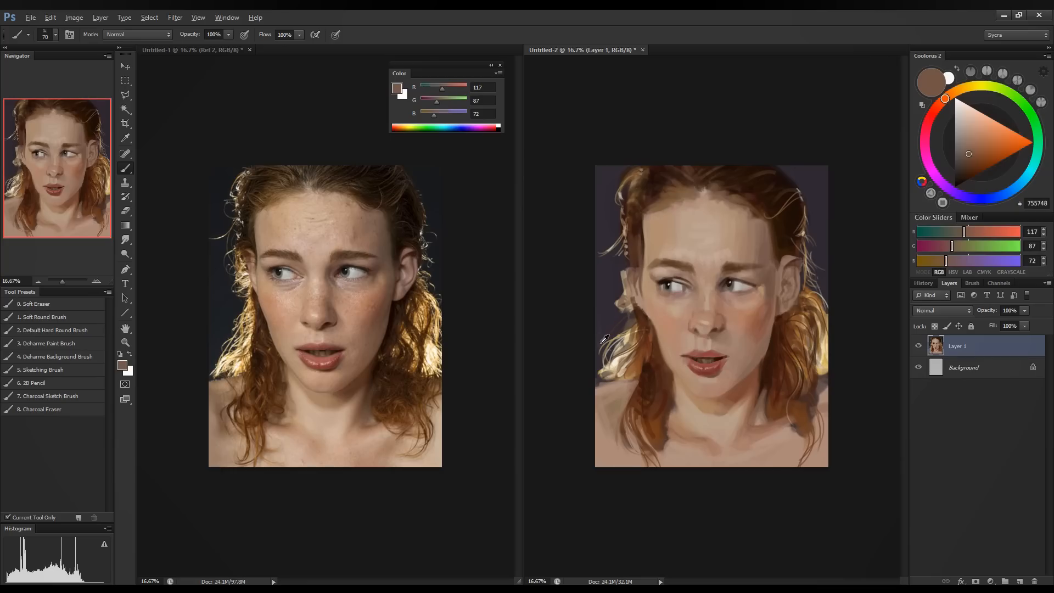
# Mix a dark blue R 16, G 21, B 31 from the sampled background and paint the upper background beside the hair with a size 400 brush.
pyautogui.keyDown('alt'); pyautogui.click(606, 312); pyautogui.keyUp('alt')
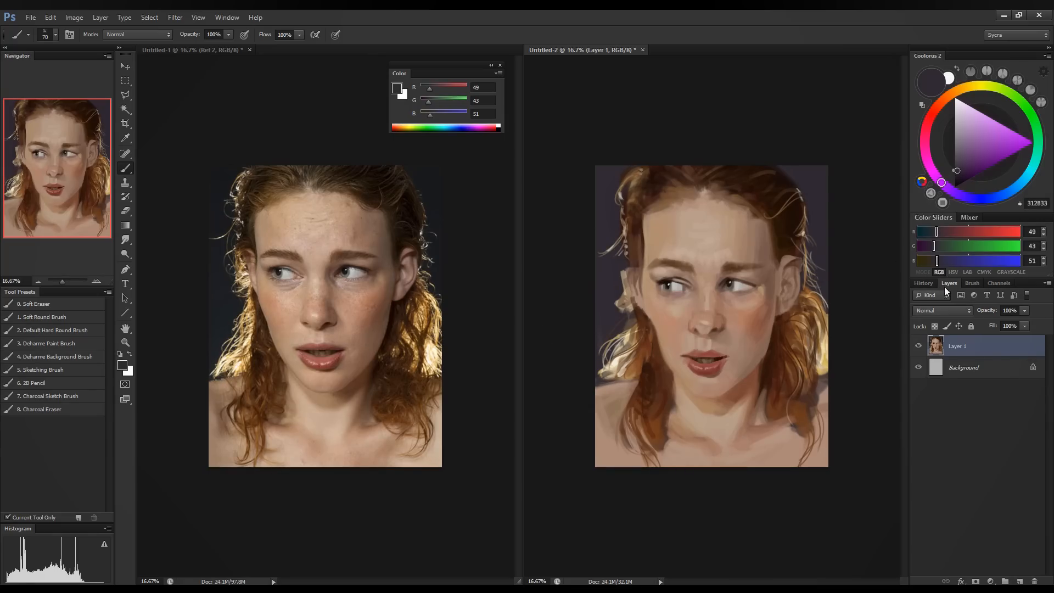
pyautogui.moveTo(935, 233)
pyautogui.mouseDown()
pyautogui.moveTo(929, 261)
pyautogui.moveTo(931, 247)
pyautogui.moveTo(941, 259)
pyautogui.moveTo(931, 233)
pyautogui.moveTo(922, 232)
pyautogui.moveTo(933, 259)
pyautogui.moveTo(925, 248)
pyautogui.mouseUp()
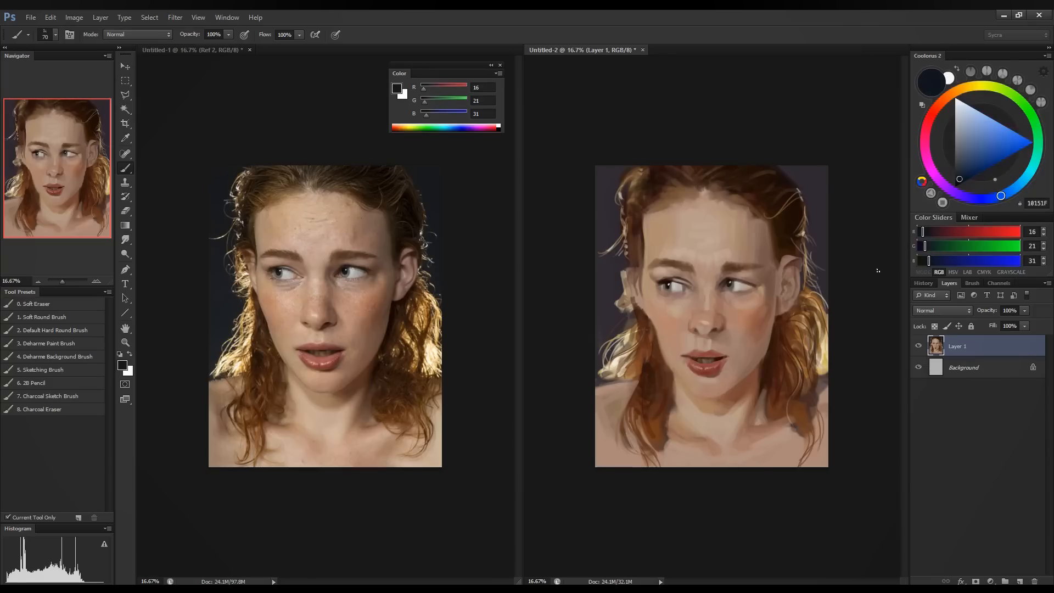
pyautogui.press(']')
pyautogui.press(']')
pyautogui.press(']')
pyautogui.press(']')
pyautogui.press(']')
pyautogui.press(']')
pyautogui.press(']')
pyautogui.press(']')
pyautogui.press(']')
pyautogui.moveTo(600, 161); pyautogui.dragTo(579, 239)
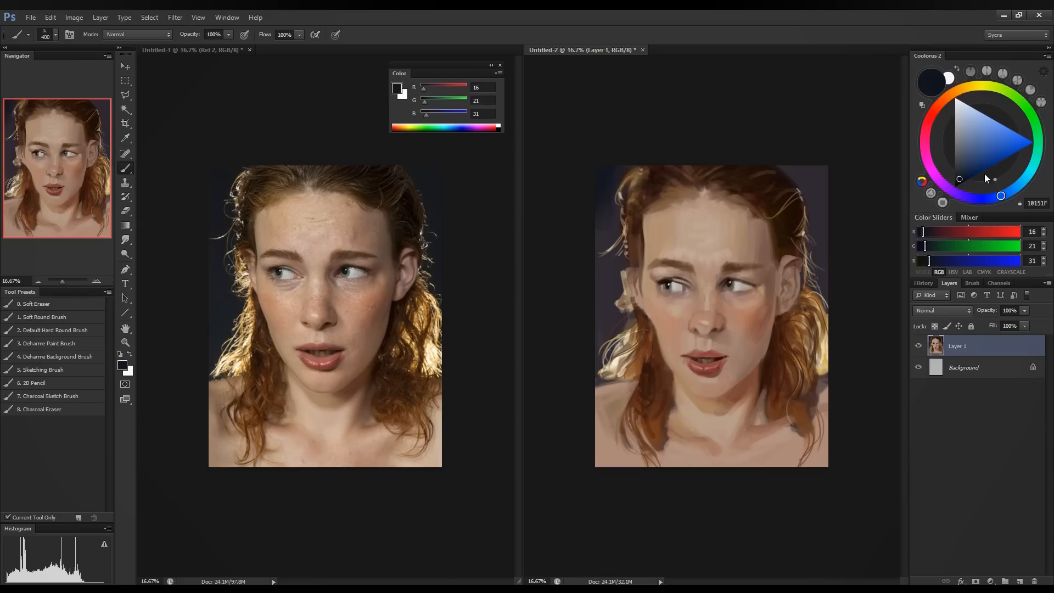
# Darken the rest of the background around the hair with mixed R 9, G 14, B 18 and sampled R 16, G 19, B 26.
pyautogui.click(920, 232)
pyautogui.click(922, 247)
pyautogui.click(923, 260)
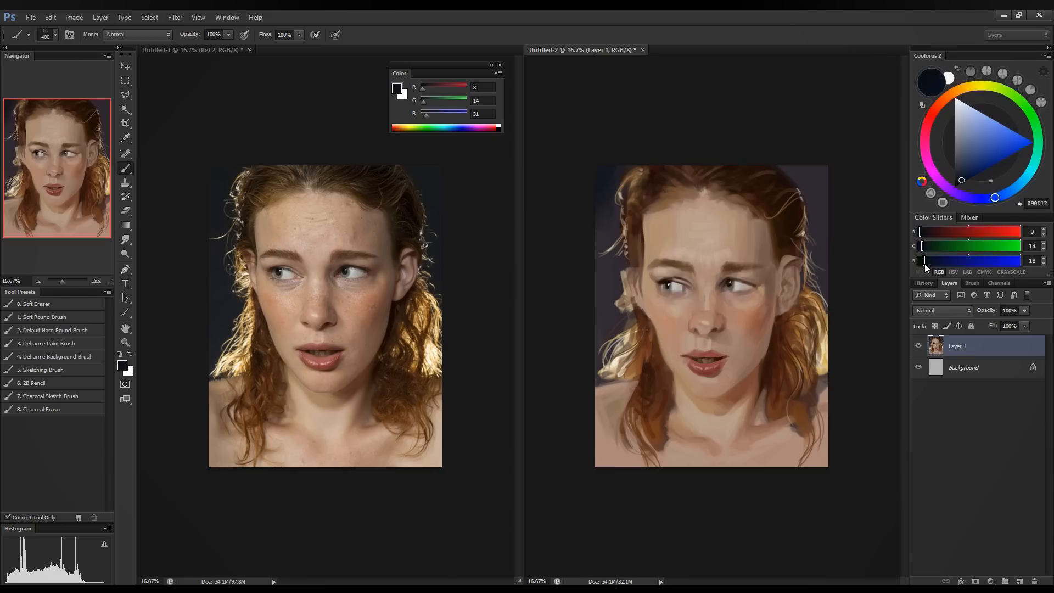
pyautogui.keyDown('alt'); pyautogui.click(599, 225); pyautogui.keyUp('alt')
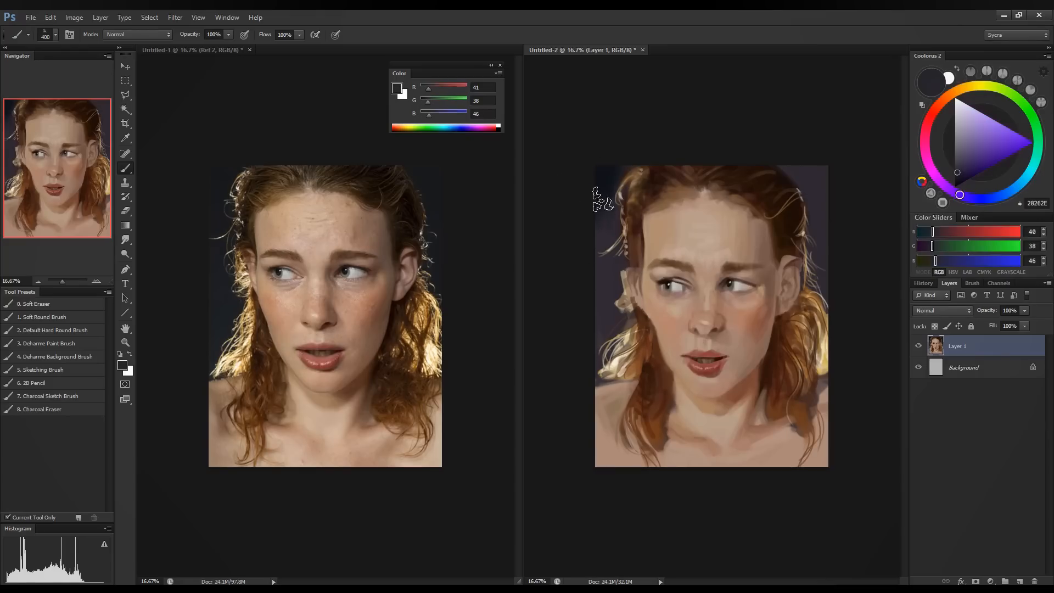
pyautogui.keyDown('alt'); pyautogui.click(608, 166); pyautogui.keyUp('alt')
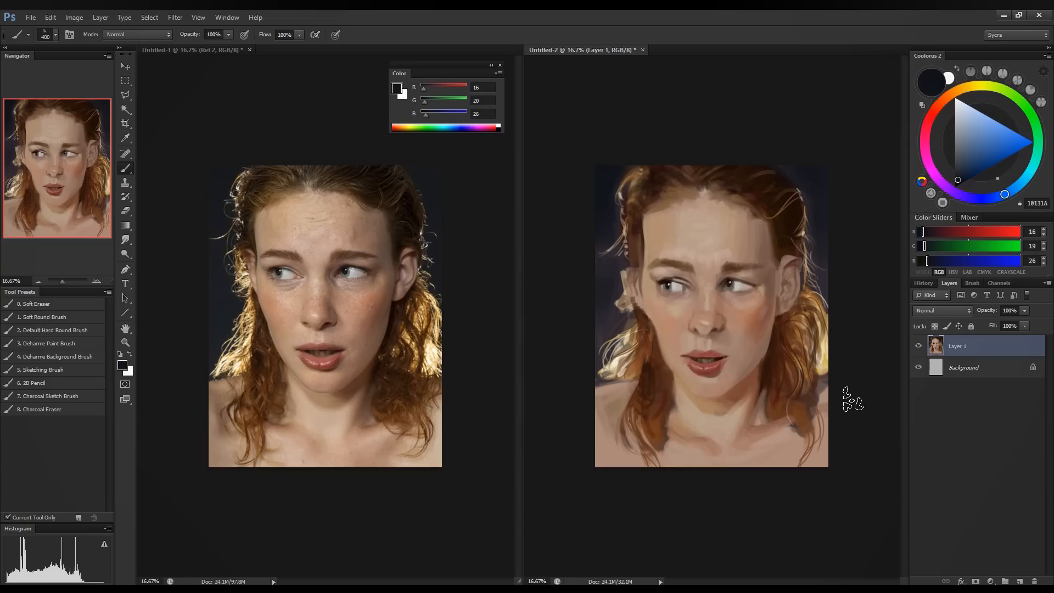
# Deepen the shadowed cheek edge with a size 90 brush, using mixed R 109, G 52, B 44 and R 109, G 59, B 32.
pyautogui.press('[')
pyautogui.press('[')
pyautogui.press('[')
pyautogui.press('[')
pyautogui.press('[')
pyautogui.press('[')
pyautogui.press('[')
pyautogui.keyDown('alt'); pyautogui.click(763, 324); pyautogui.keyUp('alt')
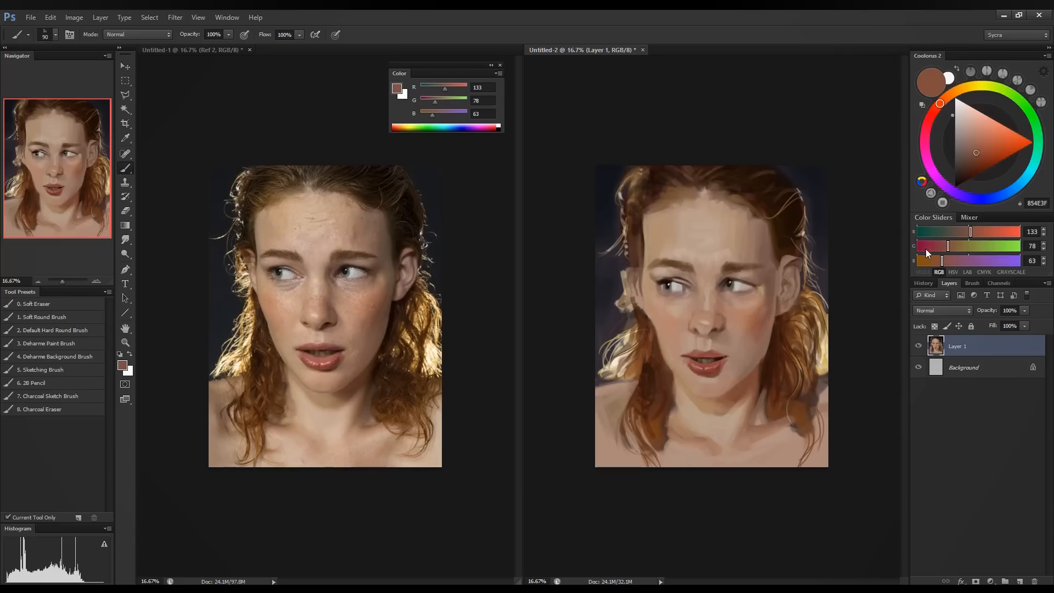
pyautogui.moveTo(941, 260)
pyautogui.mouseDown()
pyautogui.moveTo(932, 262)
pyautogui.moveTo(956, 236)
pyautogui.moveTo(936, 248)
pyautogui.mouseUp()
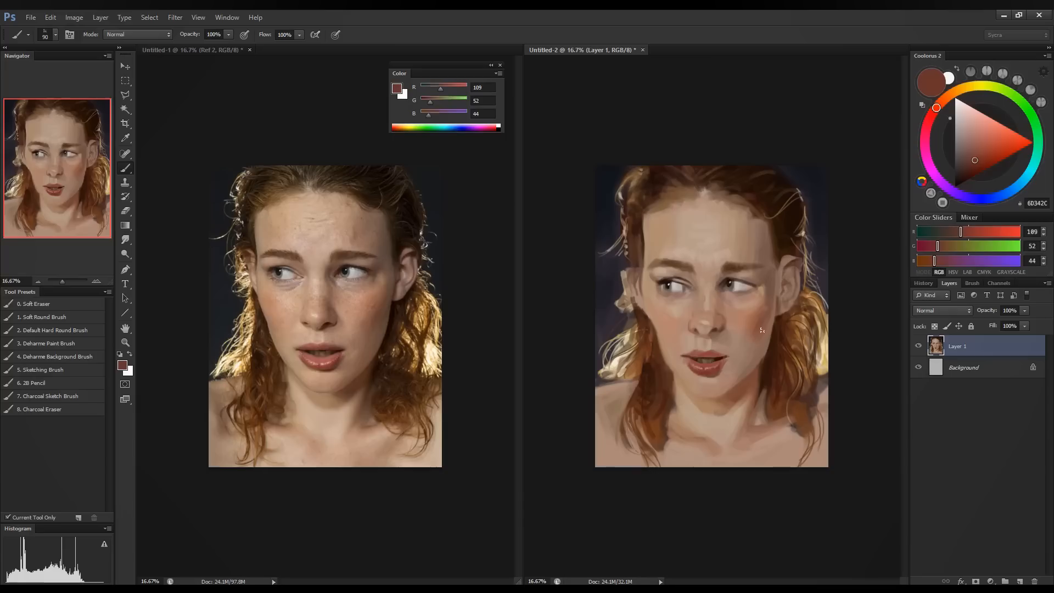
pyautogui.moveTo(934, 262); pyautogui.dragTo(929, 261)
pyautogui.click(940, 248)
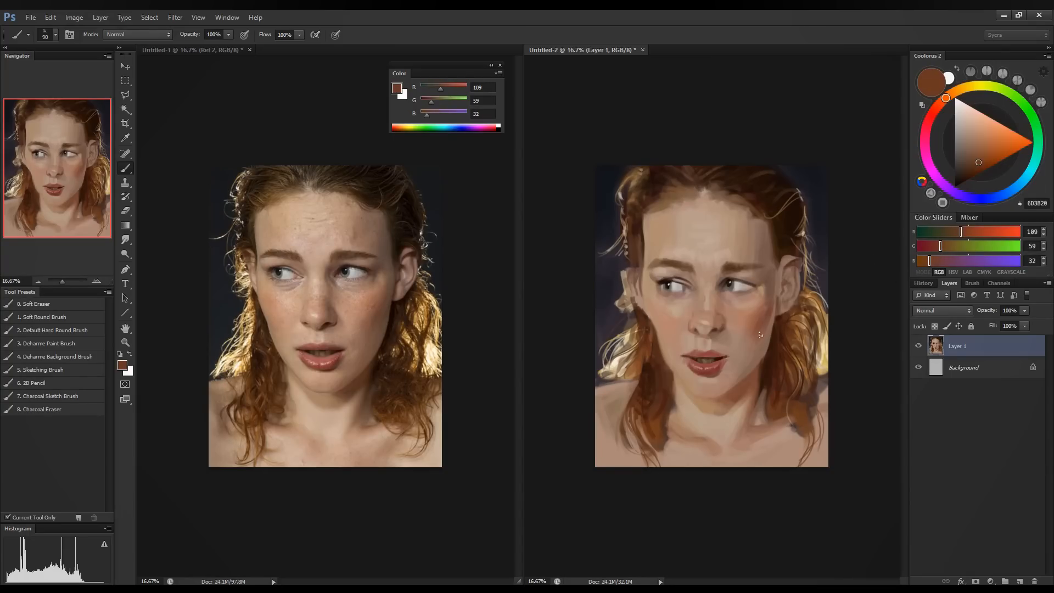
pyautogui.moveTo(771, 307); pyautogui.dragTo(767, 346)
# Paint the lower part of the shadowed cheek with mixed R 87, G 58, B 45 and R 90, G 62, B 59.
pyautogui.click(952, 231)
pyautogui.click(943, 245)
pyautogui.click(934, 260)
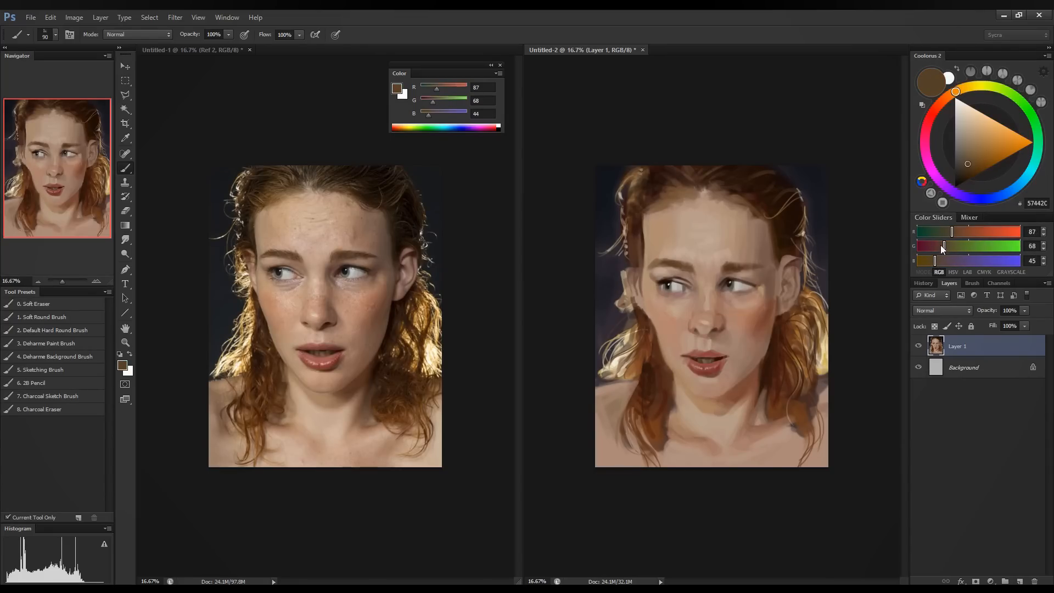
pyautogui.click(939, 246)
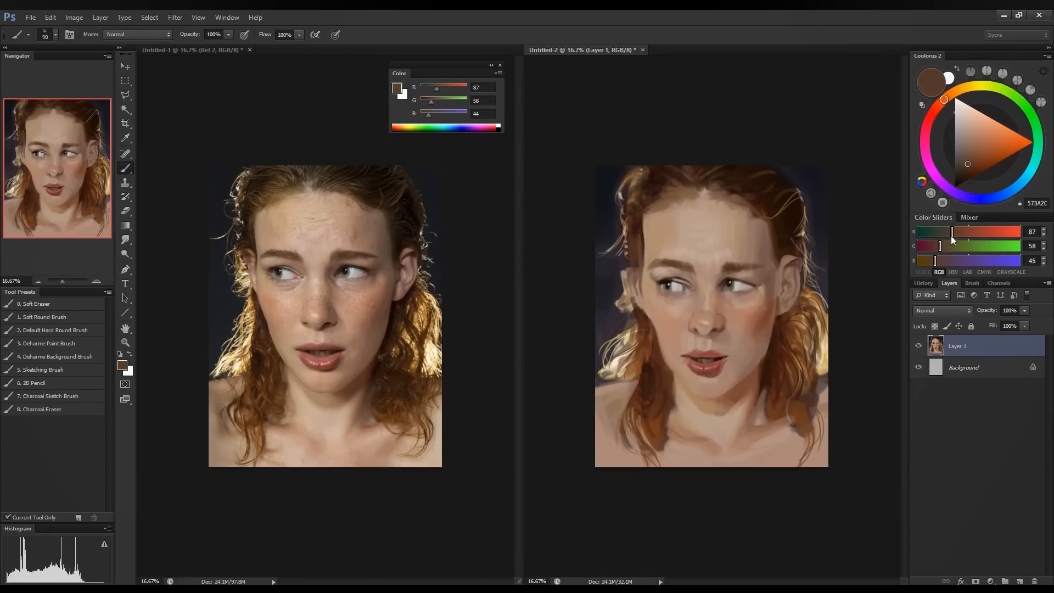
pyautogui.click(952, 231)
pyautogui.click(940, 260)
pyautogui.click(944, 245)
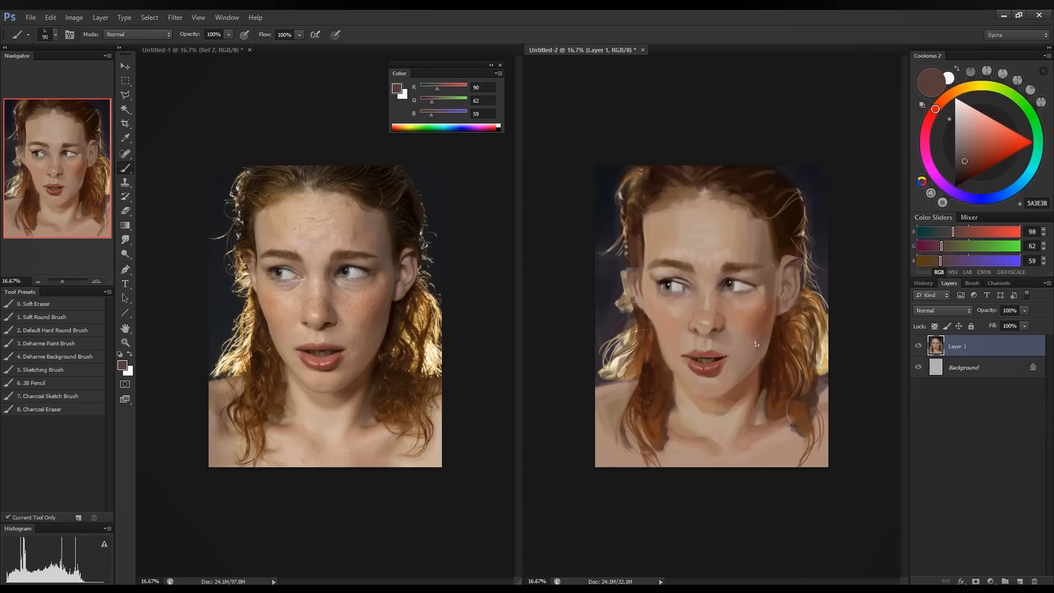
# Blend the shadowed cheek into the jawline with sampled R 111, G 76, B 65 and R 125, G 90, B 77.
pyautogui.keyDown('alt'); pyautogui.click(769, 320); pyautogui.keyUp('alt')
pyautogui.keyDown('alt'); pyautogui.click(764, 346); pyautogui.keyUp('alt')
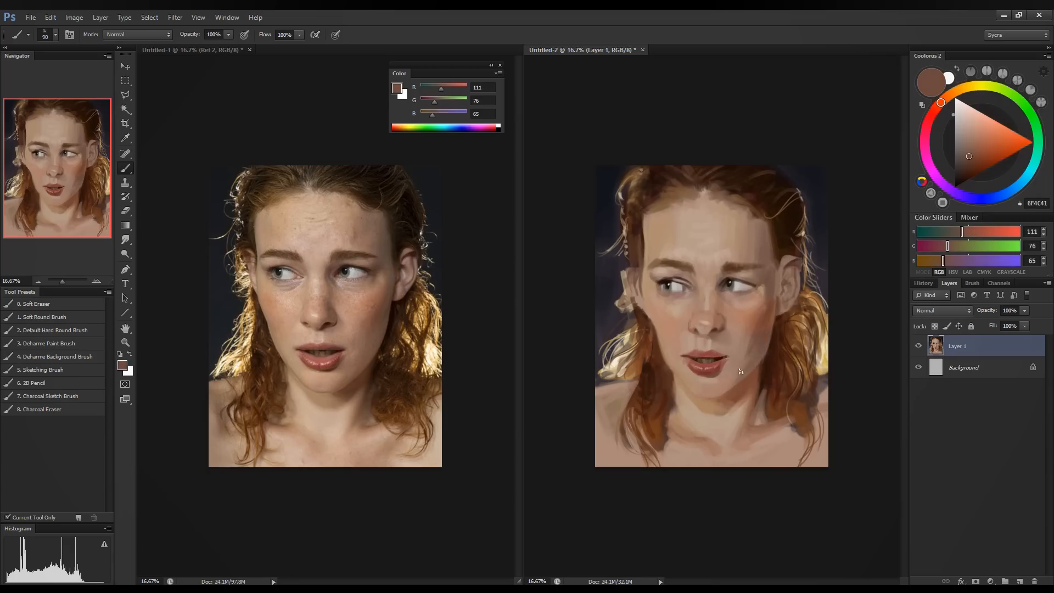
pyautogui.keyDown('alt'); pyautogui.click(747, 349); pyautogui.keyUp('alt')
pyautogui.keyDown('alt'); pyautogui.click(749, 339); pyautogui.keyUp('alt')
pyautogui.keyDown('alt'); pyautogui.click(757, 340); pyautogui.keyUp('alt')
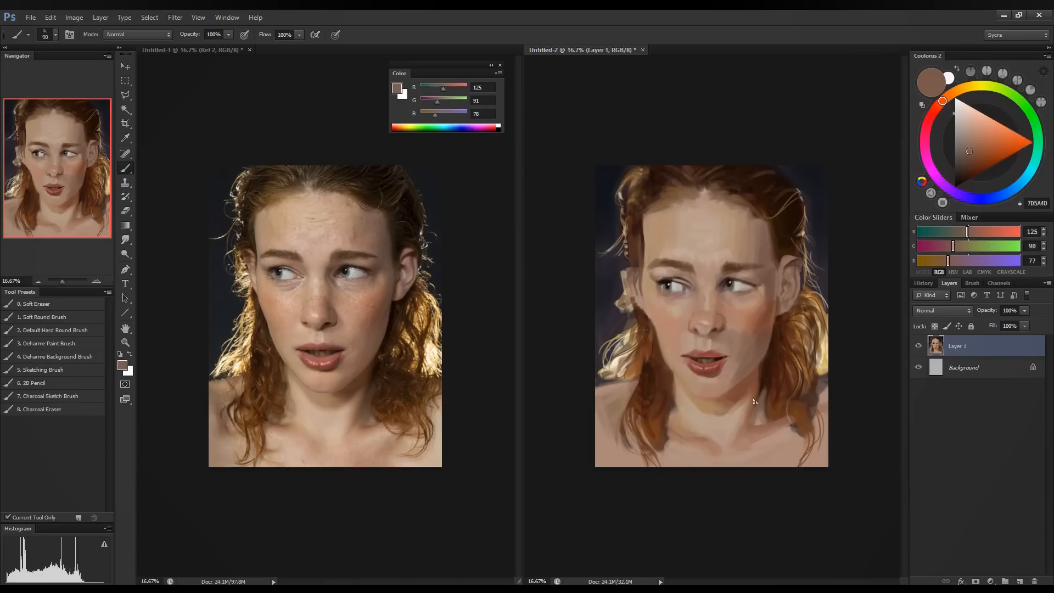
# Soften the chin and lower cheek beside the mouth with sampled R 133, G 99, B 84 and R 150, G 117, B 101.
pyautogui.keyDown('alt'); pyautogui.click(730, 370); pyautogui.keyUp('alt')
pyautogui.keyDown('alt'); pyautogui.click(721, 399); pyautogui.keyUp('alt')
pyautogui.keyDown('alt'); pyautogui.click(752, 362); pyautogui.keyUp('alt')
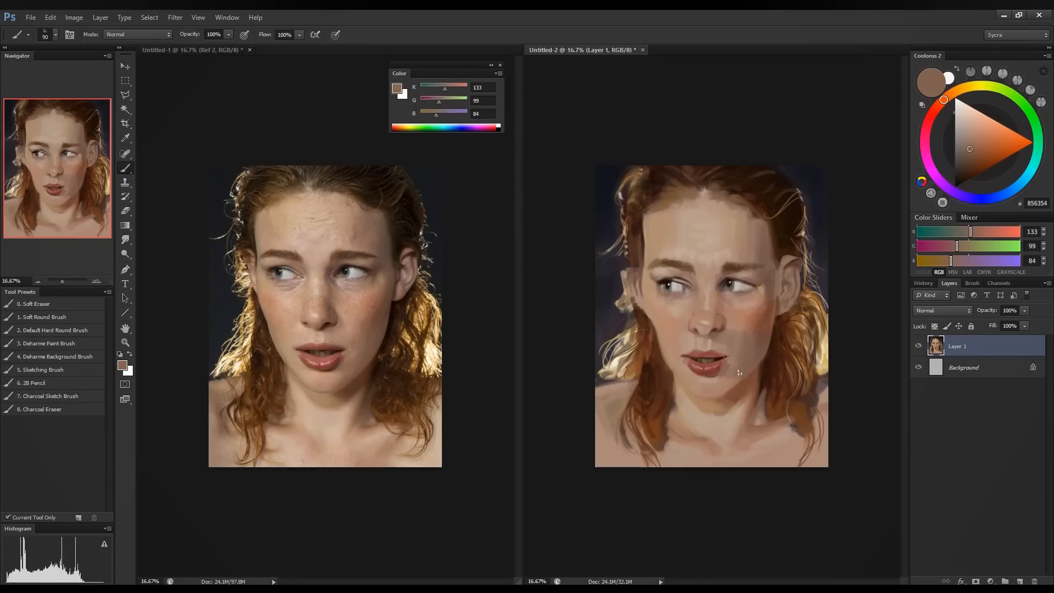
pyautogui.keyDown('alt'); pyautogui.click(737, 358); pyautogui.keyUp('alt')
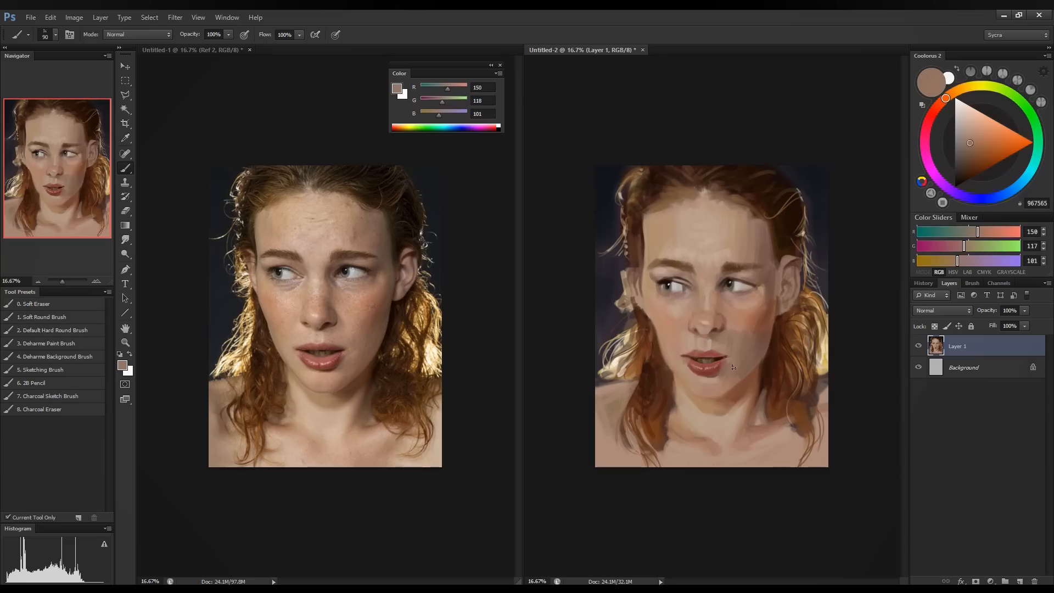
# Refine the skin above the mouth with sampled R 162, G 129, B 111 at size 150 and R 109, G 72, B 60 at size 90.
pyautogui.press(']')
pyautogui.press(']')
pyautogui.press(']')
pyautogui.keyDown('alt'); pyautogui.click(721, 343); pyautogui.keyUp('alt')
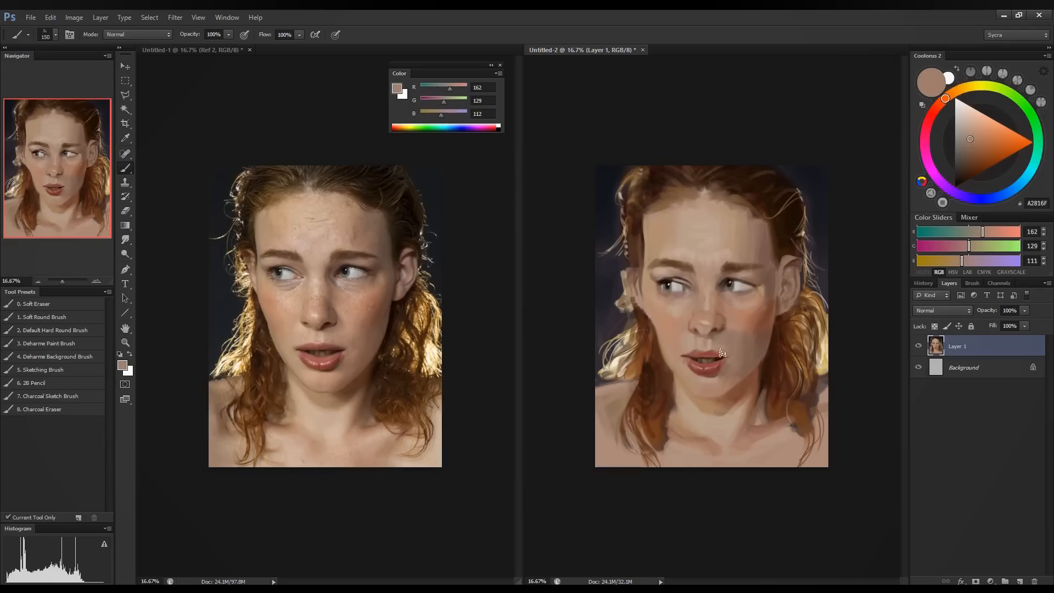
pyautogui.keyDown('alt'); pyautogui.click(742, 341); pyautogui.keyUp('alt')
pyautogui.keyDown('alt'); pyautogui.click(724, 329); pyautogui.keyUp('alt')
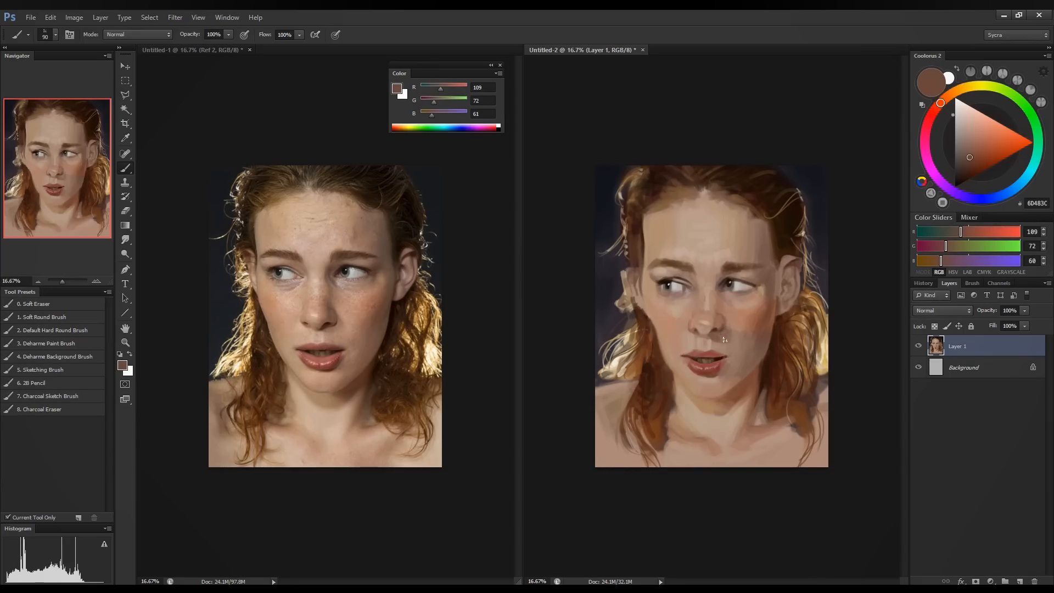
# Reshape the shadow beside the nostril with sampled R 155, G 121, B 105, R 127, G 91, B 79 and R 153, G 120, B 104.
pyautogui.keyDown('alt'); pyautogui.click(726, 343); pyautogui.keyUp('alt')
pyautogui.keyDown('alt'); pyautogui.click(722, 339); pyautogui.keyUp('alt')
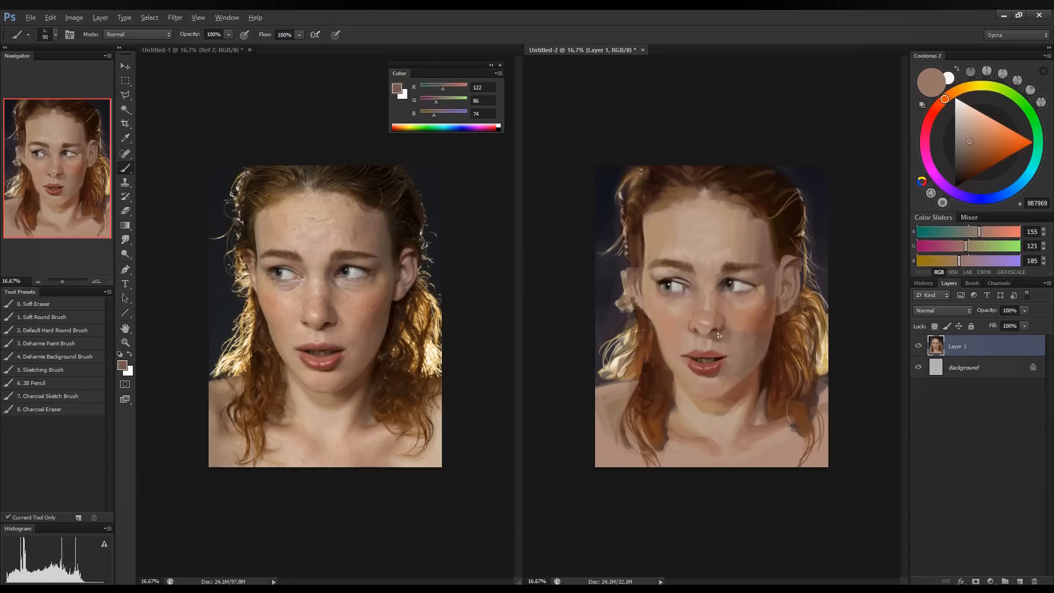
pyautogui.keyDown('alt'); pyautogui.click(728, 328); pyautogui.keyUp('alt')
pyautogui.keyDown('alt'); pyautogui.click(730, 329); pyautogui.keyUp('alt')
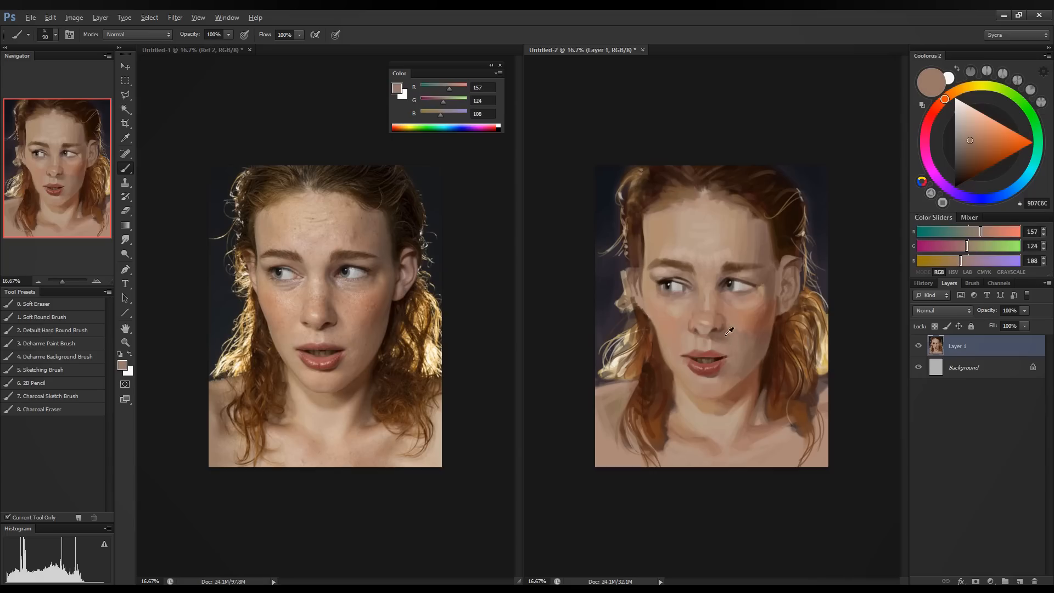
pyautogui.keyDown('alt'); pyautogui.click(721, 334); pyautogui.keyUp('alt')
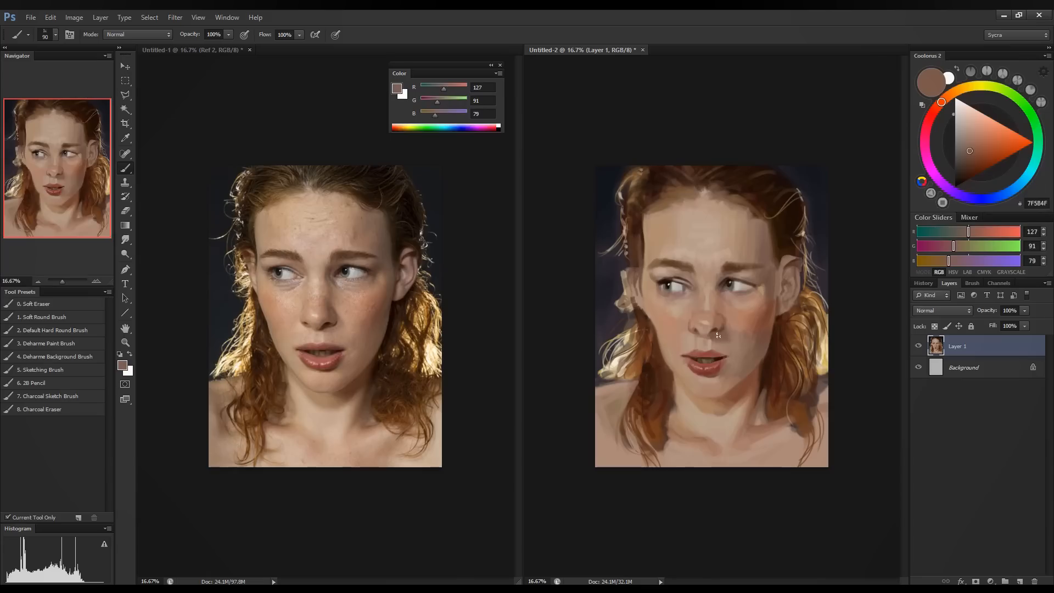
pyautogui.keyDown('alt'); pyautogui.click(731, 339); pyautogui.keyUp('alt')
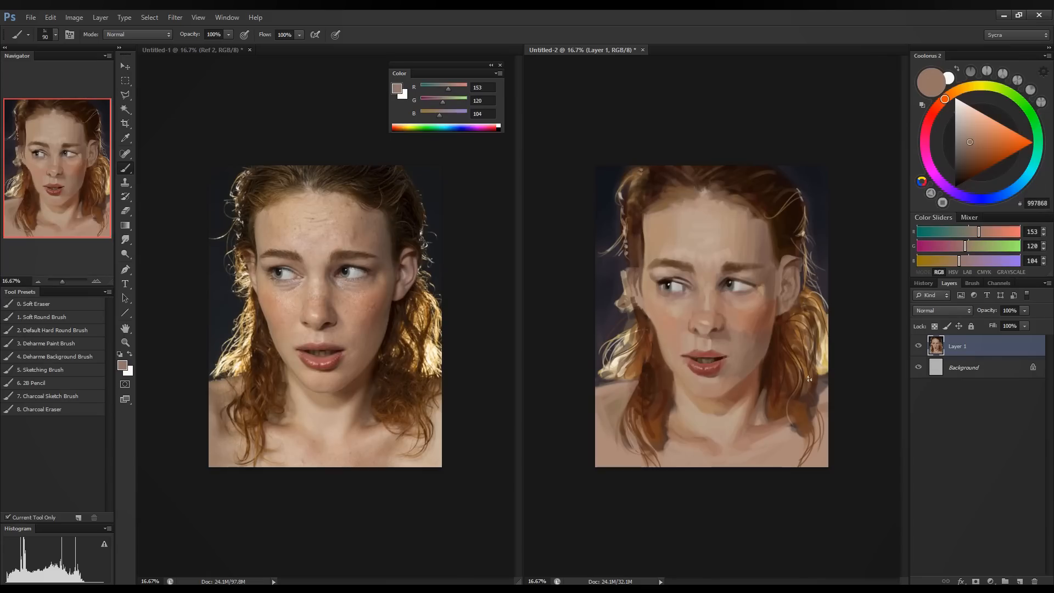
# Refine the cheek beside the nose and the inner eye corner with sampled R 125, G 89, B 77, R 121, G 69, B 52 and R 108, G 80, B 71.
pyautogui.keyDown('alt'); pyautogui.click(735, 309); pyautogui.keyUp('alt')
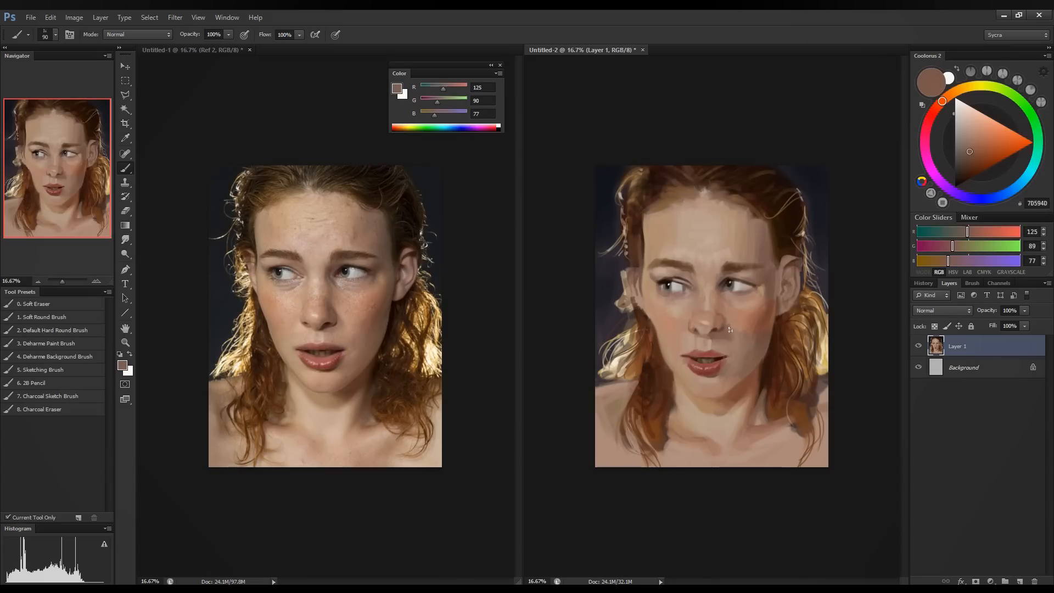
pyautogui.keyDown('alt'); pyautogui.click(761, 322); pyautogui.keyUp('alt')
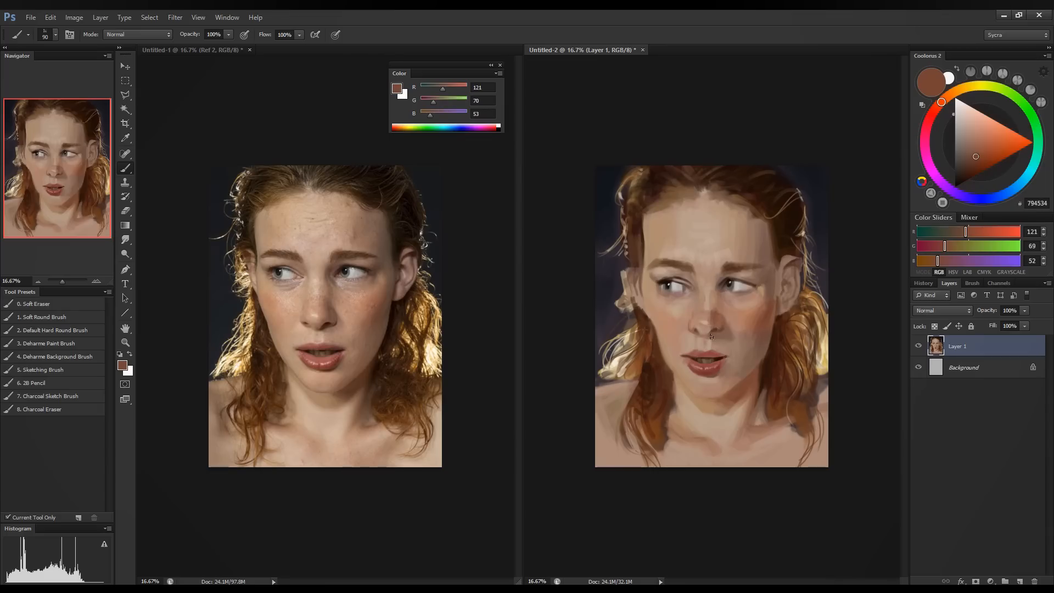
pyautogui.keyDown('alt'); pyautogui.click(719, 282); pyautogui.keyUp('alt')
pyautogui.keyDown('alt'); pyautogui.click(723, 289); pyautogui.keyUp('alt')
pyautogui.keyDown('alt'); pyautogui.click(723, 287); pyautogui.keyUp('alt')
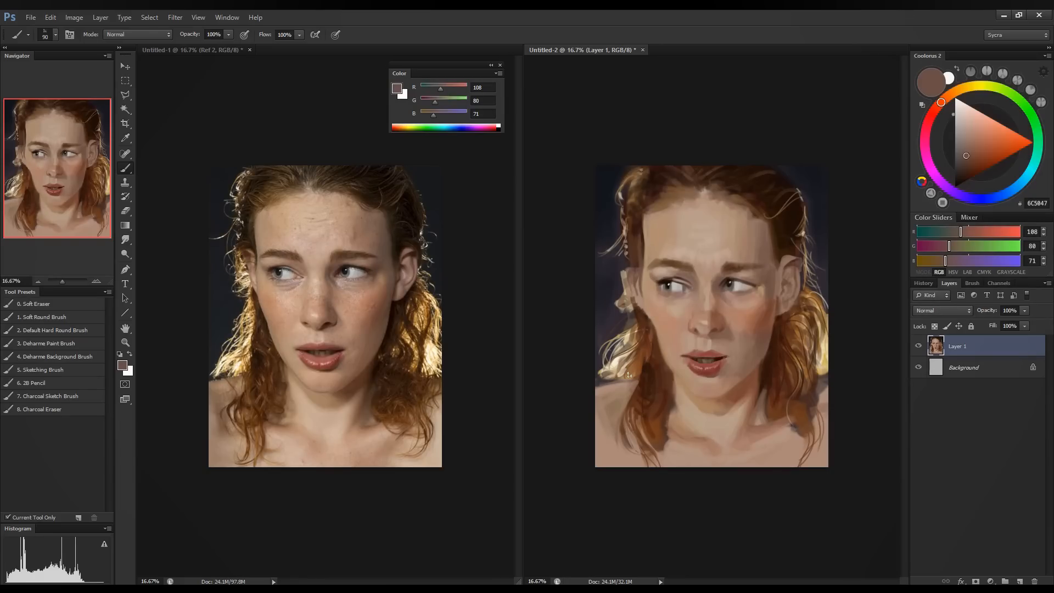
# Shape the nose tip and underside with a size 70 brush, using sampled R 117, G 85, B 73 and R 164, G 131, B 115.
pyautogui.keyDown('alt'); pyautogui.click(700, 330); pyautogui.keyUp('alt')
pyautogui.press('[')
pyautogui.keyDown('alt'); pyautogui.click(708, 303); pyautogui.keyUp('alt')
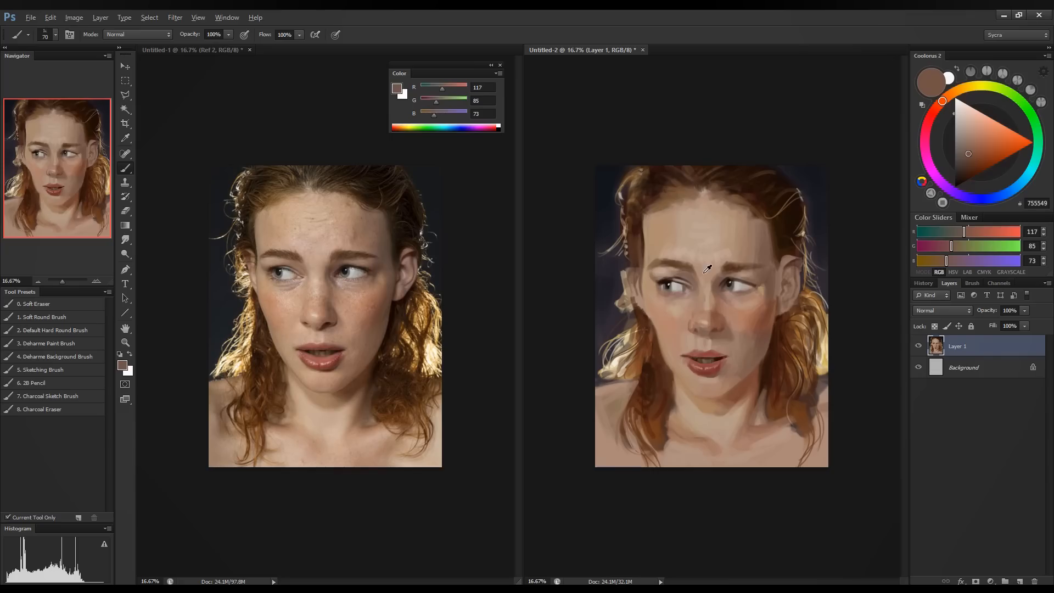
pyautogui.keyDown('alt'); pyautogui.click(707, 331); pyautogui.keyUp('alt')
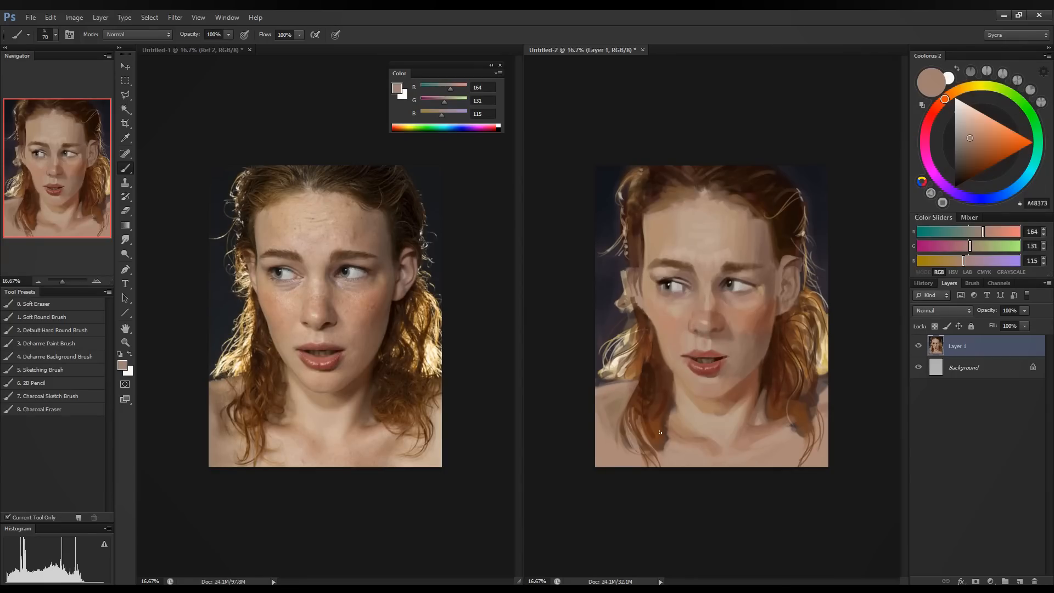
# Refine the nose bridge with sampled R 134, G 105, B 94 and R 176, G 144, B 121, and flip the painting horizontally.
pyautogui.keyDown('alt'); pyautogui.click(698, 318); pyautogui.keyUp('alt')
pyautogui.keyDown('alt'); pyautogui.click(695, 283); pyautogui.keyUp('alt')
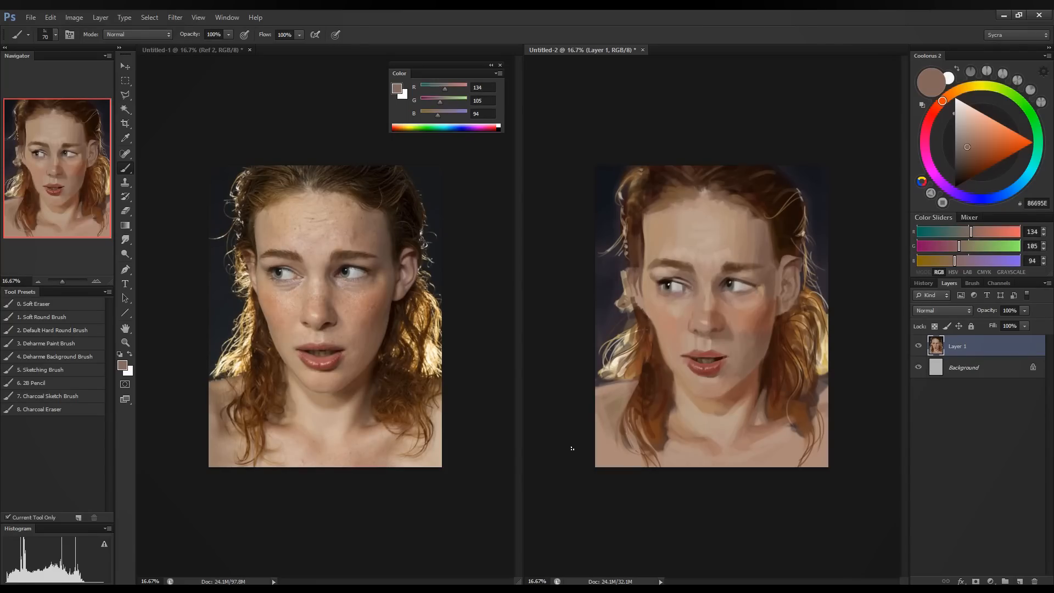
pyautogui.keyDown('alt'); pyautogui.click(711, 293); pyautogui.keyUp('alt')
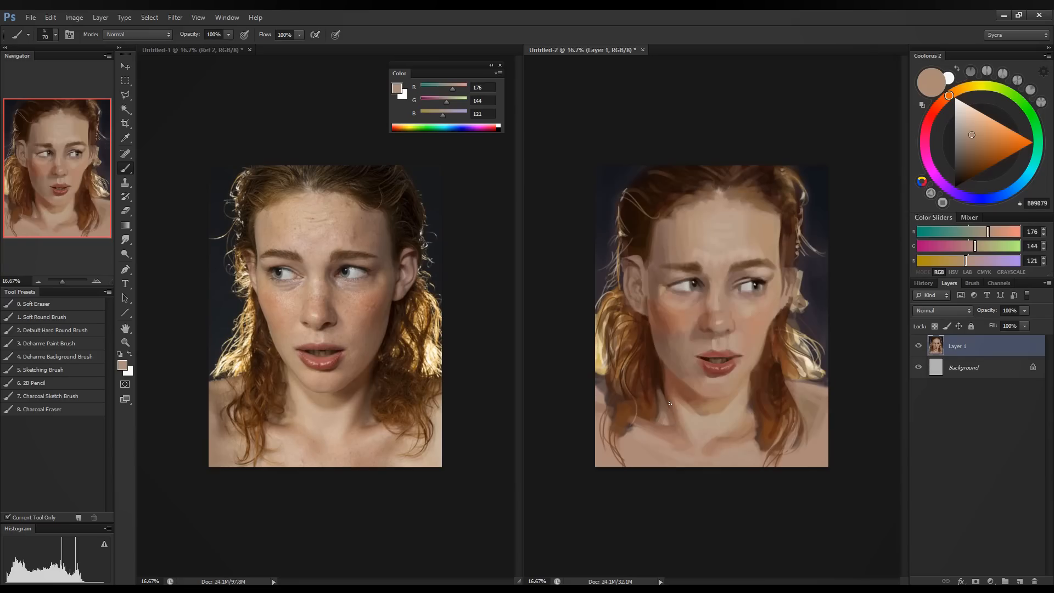
# Flip the reference photo horizontally and touch up the painting's upper forehead with sampled R 173, G 140, B 122 and R 171, G 137, B 118.
pyautogui.click(215, 48)
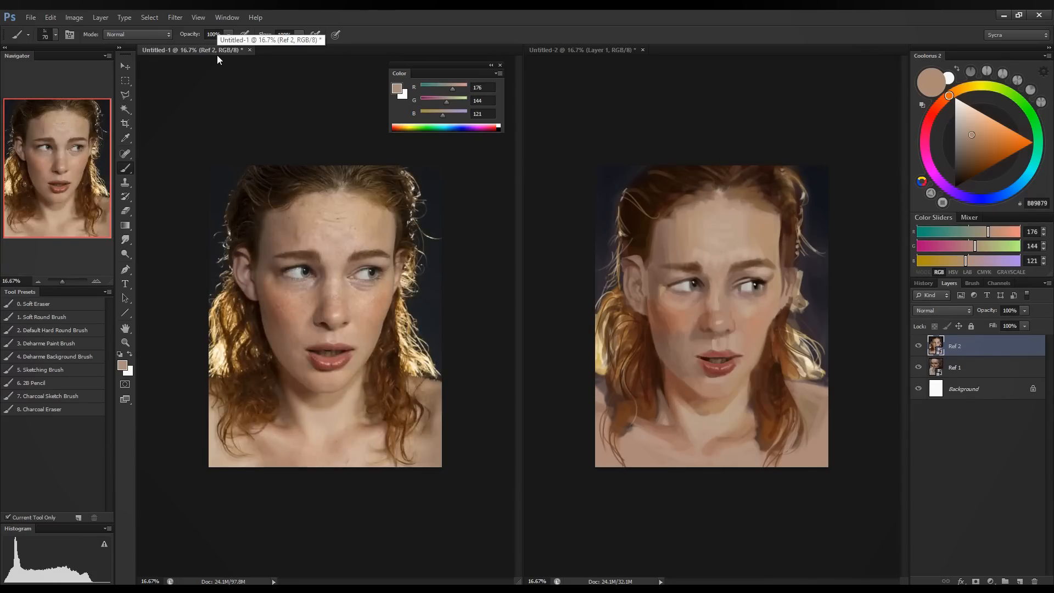
pyautogui.keyDown('alt'); pyautogui.click(742, 208); pyautogui.keyUp('alt')
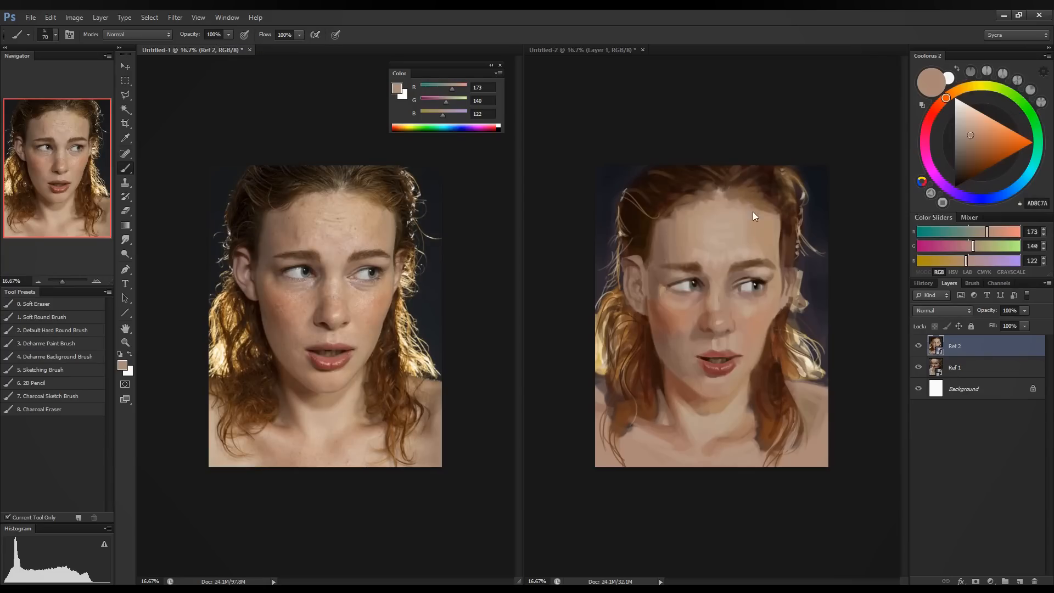
pyautogui.keyDown('alt'); pyautogui.click(728, 202); pyautogui.keyUp('alt')
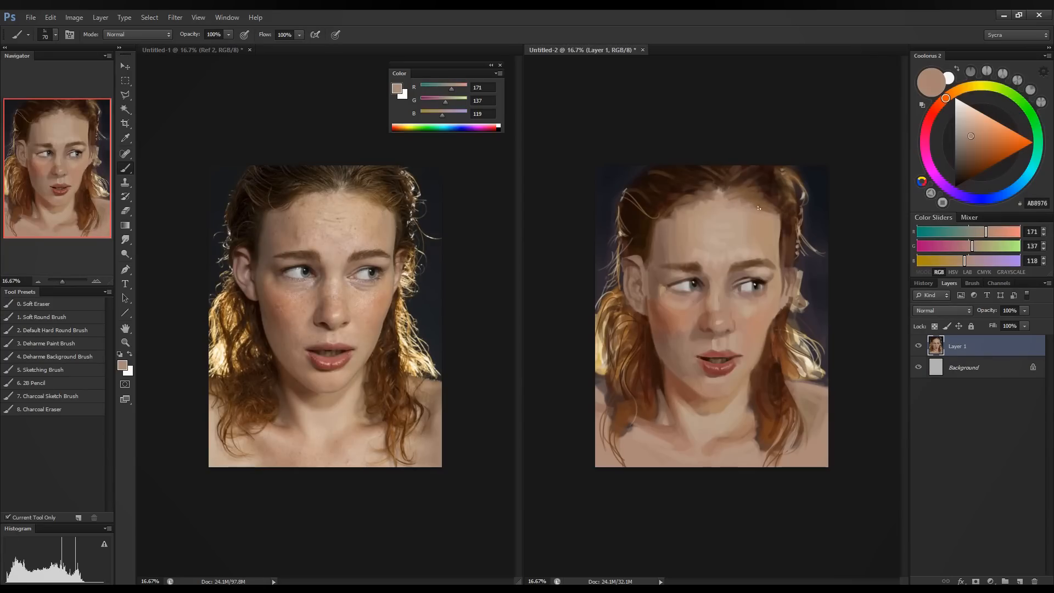
pyautogui.keyDown('alt'); pyautogui.click(763, 228); pyautogui.keyUp('alt')
# Refine the forehead above the shadowed-side brow with sampled R 177, G 143, B 114, R 119, G 89, B 77 and R 166, G 134, B 110.
pyautogui.keyDown('alt'); pyautogui.click(708, 245); pyautogui.keyUp('alt')
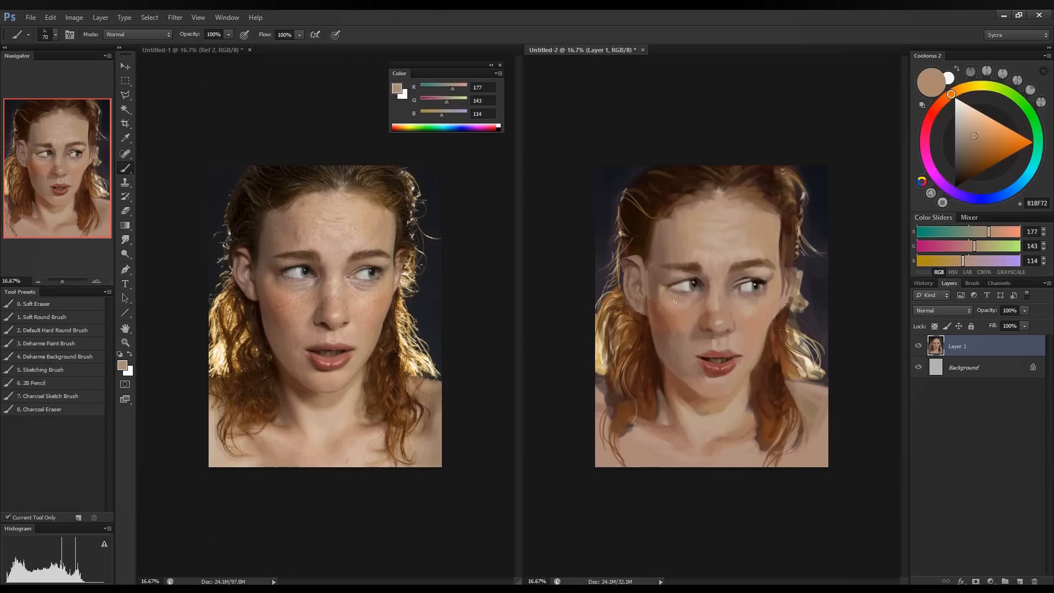
pyautogui.keyDown('alt'); pyautogui.click(687, 244); pyautogui.keyUp('alt')
pyautogui.keyDown('alt'); pyautogui.click(666, 252); pyautogui.keyUp('alt')
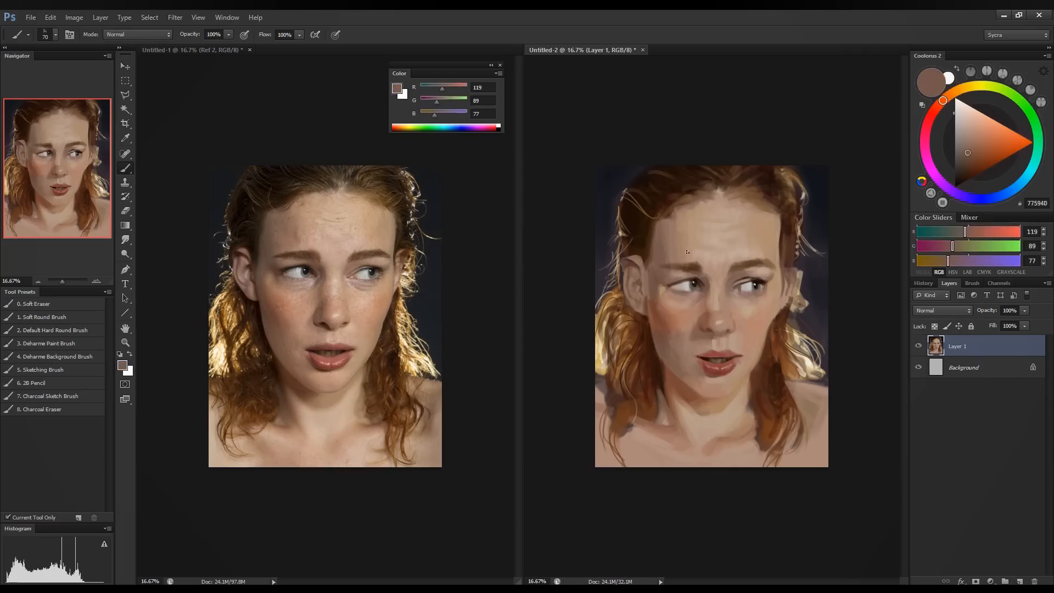
pyautogui.keyDown('alt'); pyautogui.click(680, 234); pyautogui.keyUp('alt')
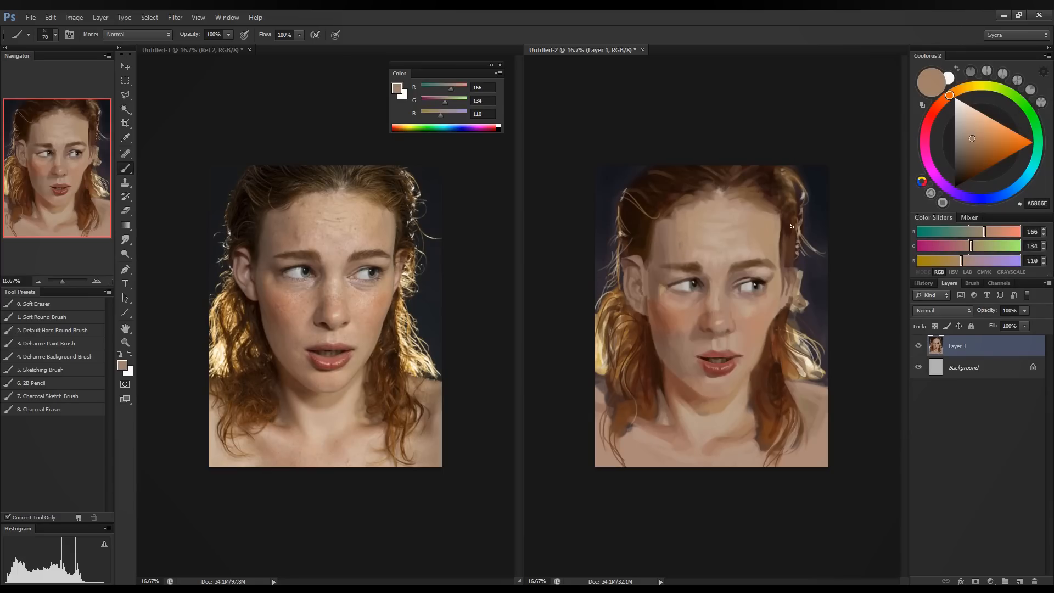
# Refine the shadowed-side cheek below the eye with a size 125 brush, using sampled R 149, G 92, B 71, R 127, G 72, B 58 and R 149, G 117, B 93.
pyautogui.keyDown('alt'); pyautogui.click(690, 346); pyautogui.keyUp('alt')
pyautogui.press(']')
pyautogui.press(']')
pyautogui.press(']')
pyautogui.press(']')
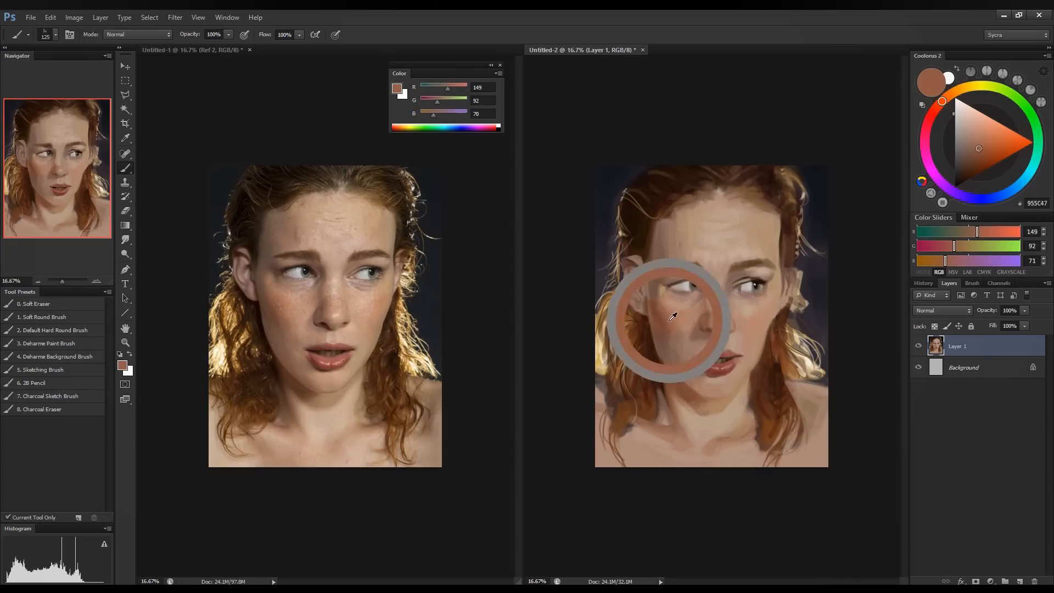
pyautogui.keyDown('alt'); pyautogui.click(672, 316); pyautogui.keyUp('alt')
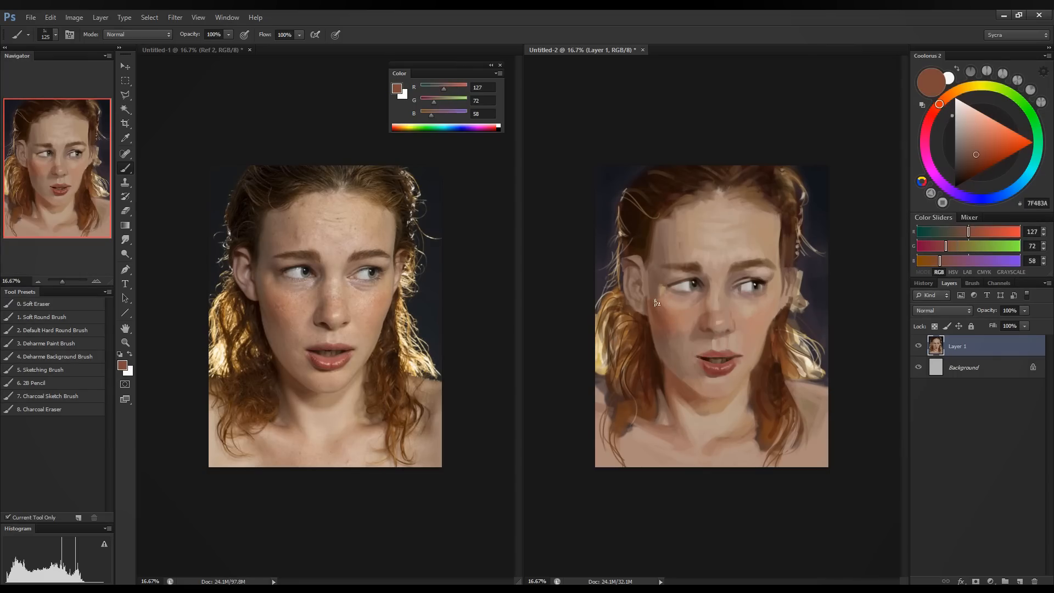
pyautogui.keyDown('alt'); pyautogui.click(664, 321); pyautogui.keyUp('alt')
pyautogui.keyDown('alt'); pyautogui.click(664, 286); pyautogui.keyUp('alt')
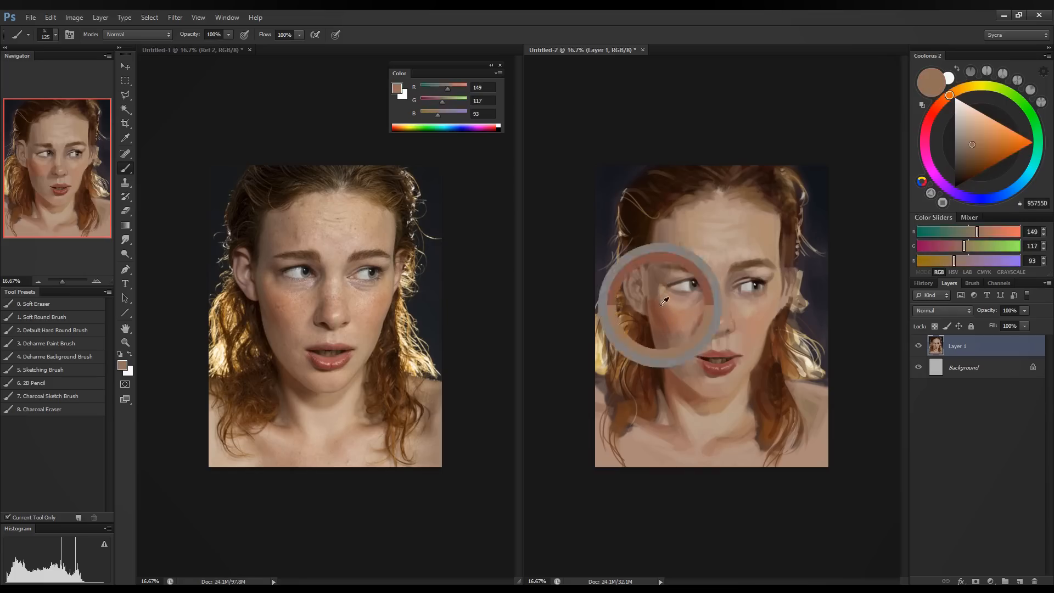
# Blend the upper shadowed-side cheek with a size 80 brush in sampled R 134, G 80, B 63 and R 148, G 91, B 70, adjusting the green value.
pyautogui.press('[')
pyautogui.press('[')
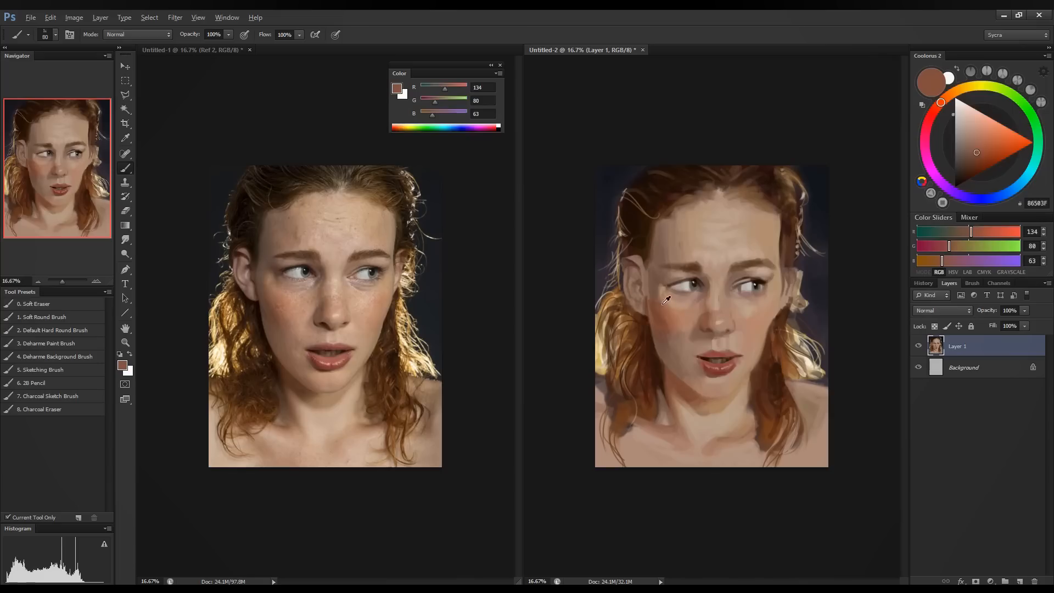
pyautogui.keyDown('alt'); pyautogui.click(663, 300); pyautogui.keyUp('alt')
pyautogui.keyDown('alt'); pyautogui.click(662, 308); pyautogui.keyUp('alt')
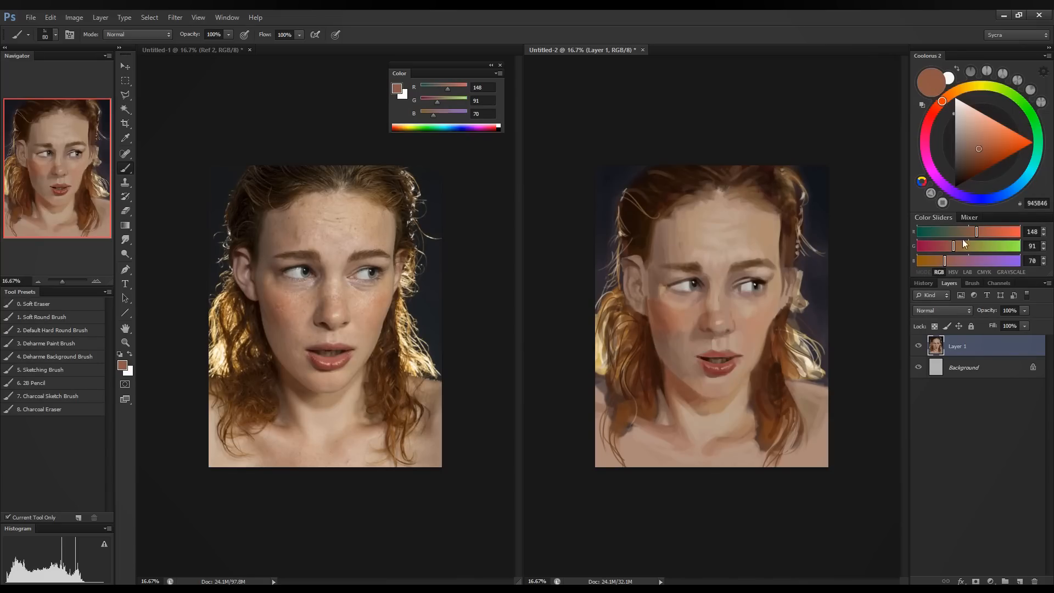
pyautogui.moveTo(950, 248); pyautogui.dragTo(942, 258)
pyautogui.moveTo(955, 249); pyautogui.dragTo(956, 250)
# Touch up the cheek edge beside the shadowed-side ear with sampled R 127, G 71, B 54 and R 129, G 84, B 67.
pyautogui.keyDown('alt'); pyautogui.click(660, 306); pyautogui.keyUp('alt')
pyautogui.keyDown('alt'); pyautogui.click(656, 277); pyautogui.keyUp('alt')
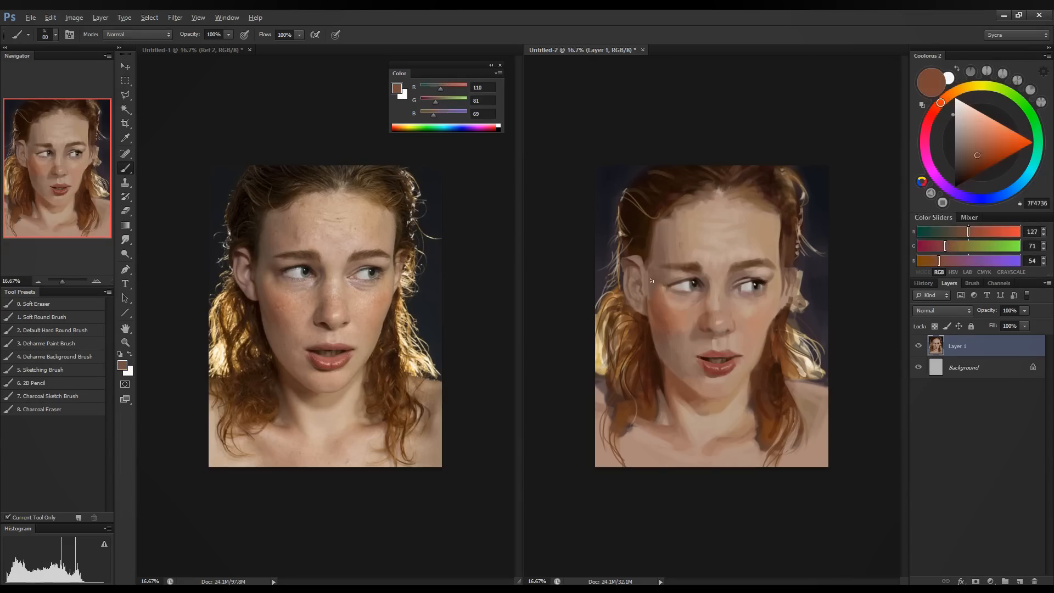
pyautogui.keyDown('alt'); pyautogui.click(656, 300); pyautogui.keyUp('alt')
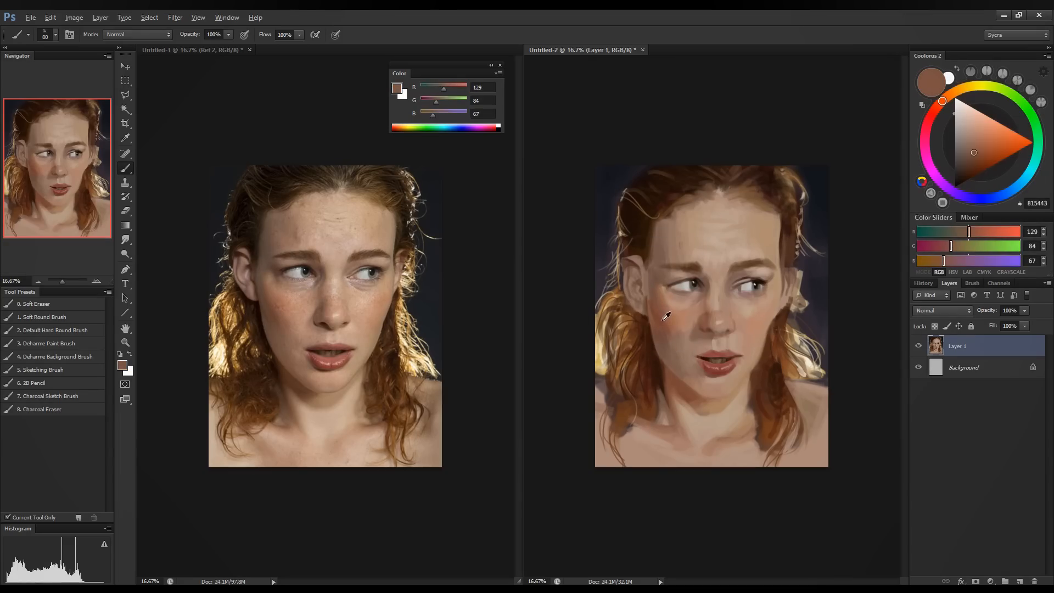
pyautogui.keyDown('alt'); pyautogui.click(654, 304); pyautogui.keyUp('alt')
# Deepen the upper lip and mouth line with a size 50 brush, using mixed R 102, G 31, B 41 and sampled R 45, G 14, B 7.
pyautogui.keyDown('alt'); pyautogui.click(719, 368); pyautogui.keyUp('alt')
pyautogui.keyDown('alt'); pyautogui.click(713, 374); pyautogui.keyUp('alt')
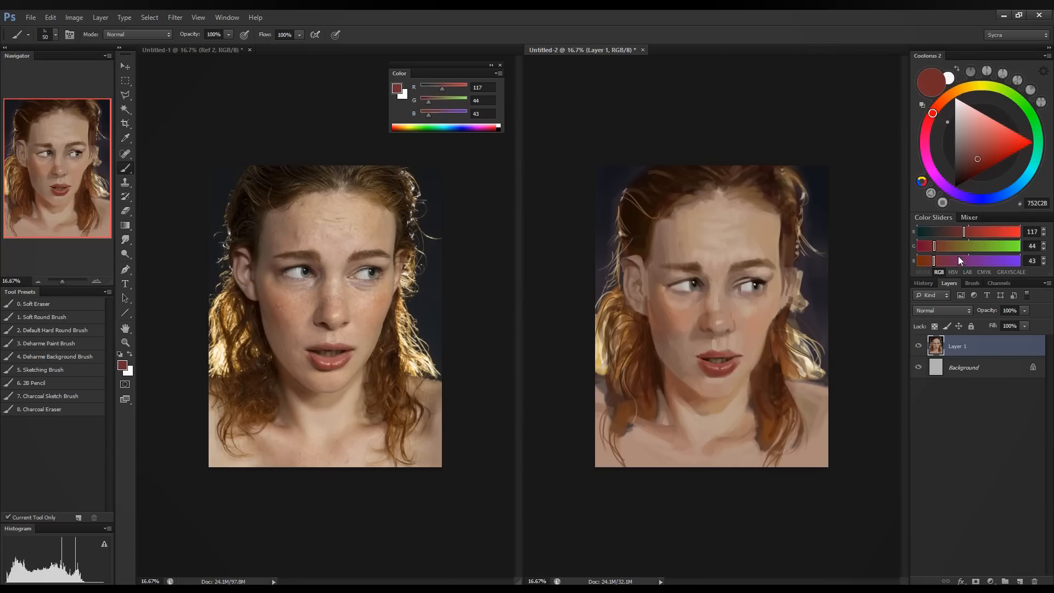
pyautogui.moveTo(933, 249); pyautogui.dragTo(950, 236)
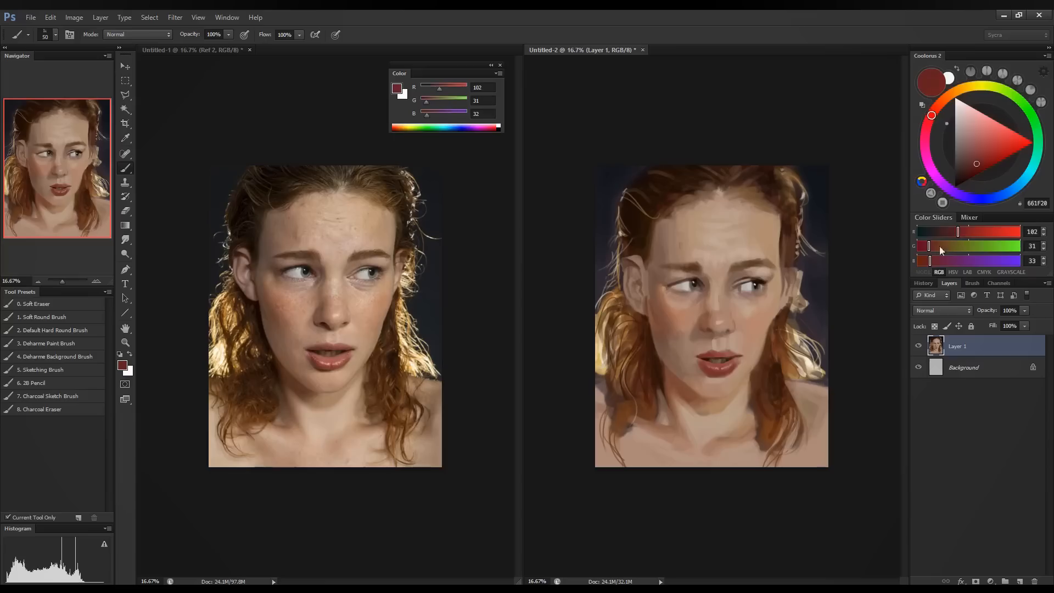
pyautogui.click(933, 260)
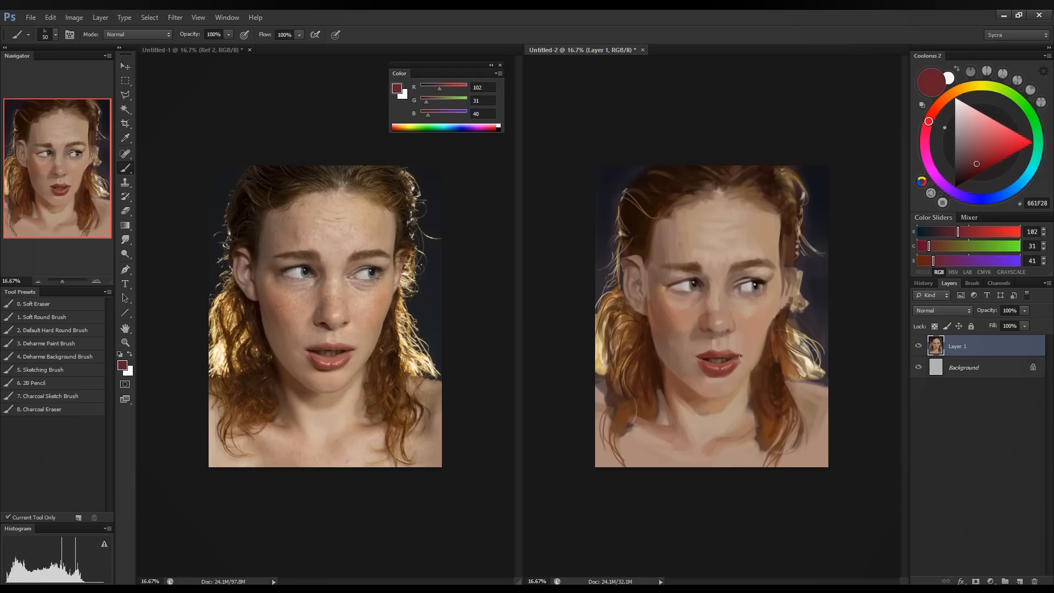
pyautogui.keyDown('alt'); pyautogui.click(705, 357); pyautogui.keyUp('alt')
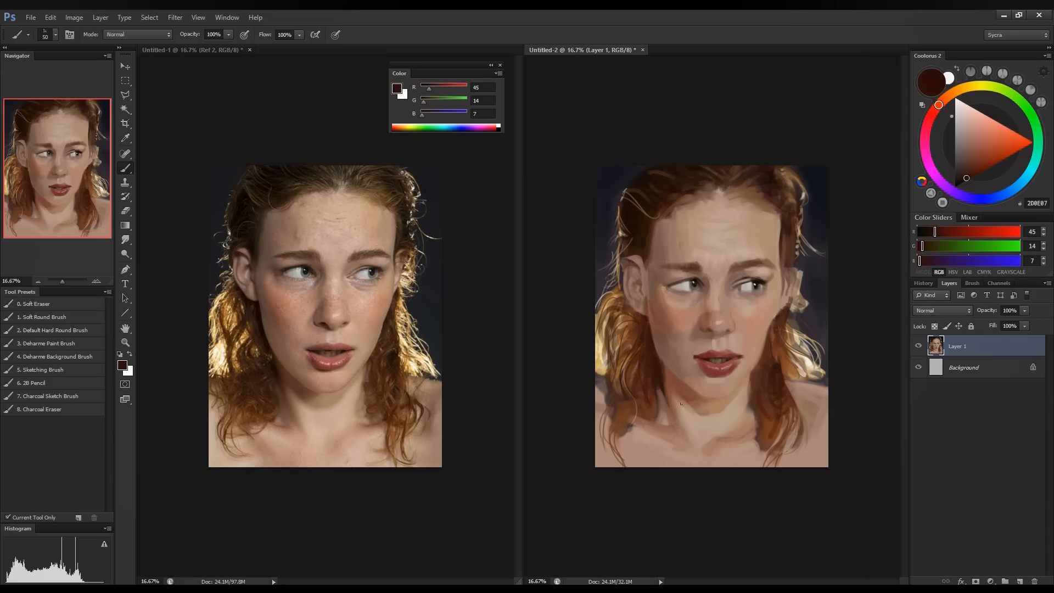
# Rework the lower lip with sampled R 122, G 48, B 47 and R 139, G 77, B 72, and mix a pink of R 155, G 85, B 98.
pyautogui.keyDown('alt'); pyautogui.click(710, 369); pyautogui.keyUp('alt')
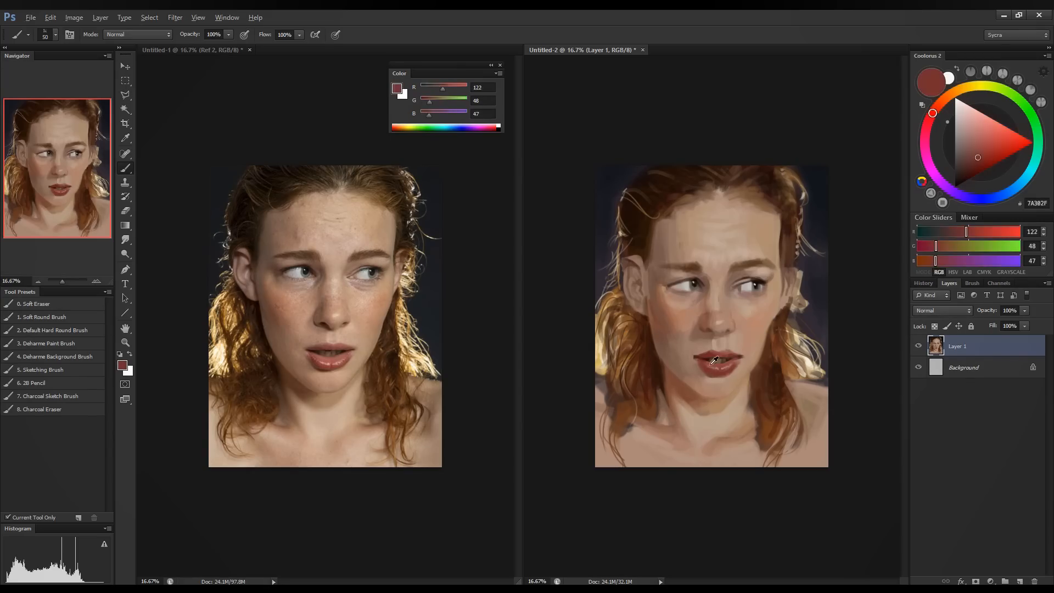
pyautogui.keyDown('alt'); pyautogui.click(698, 362); pyautogui.keyUp('alt')
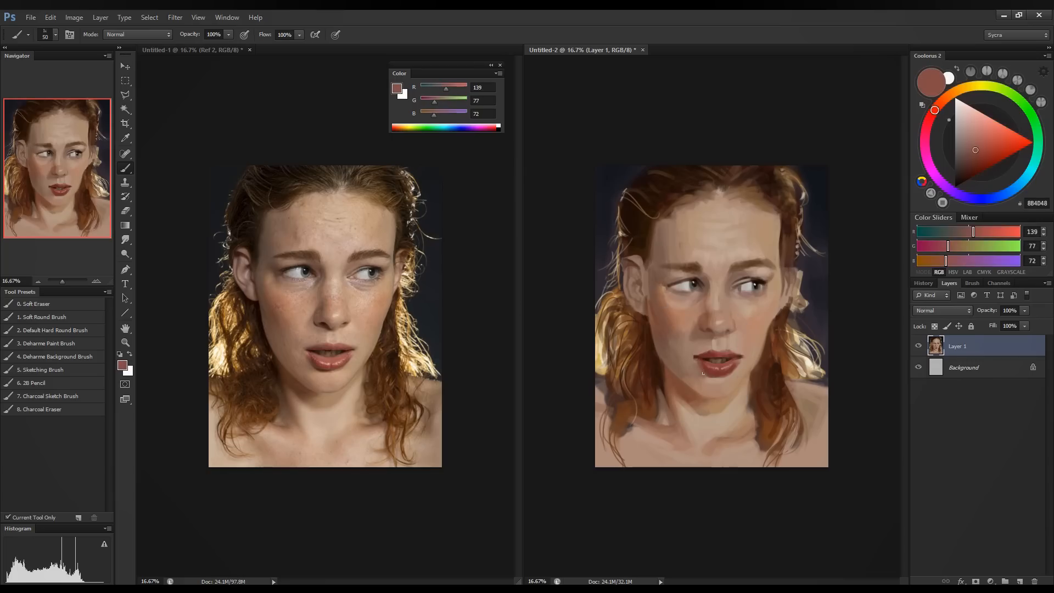
pyautogui.press('alt')
pyautogui.click(979, 234)
pyautogui.click(955, 249)
pyautogui.click(956, 260)
pyautogui.click(956, 250)
pyautogui.click(955, 248)
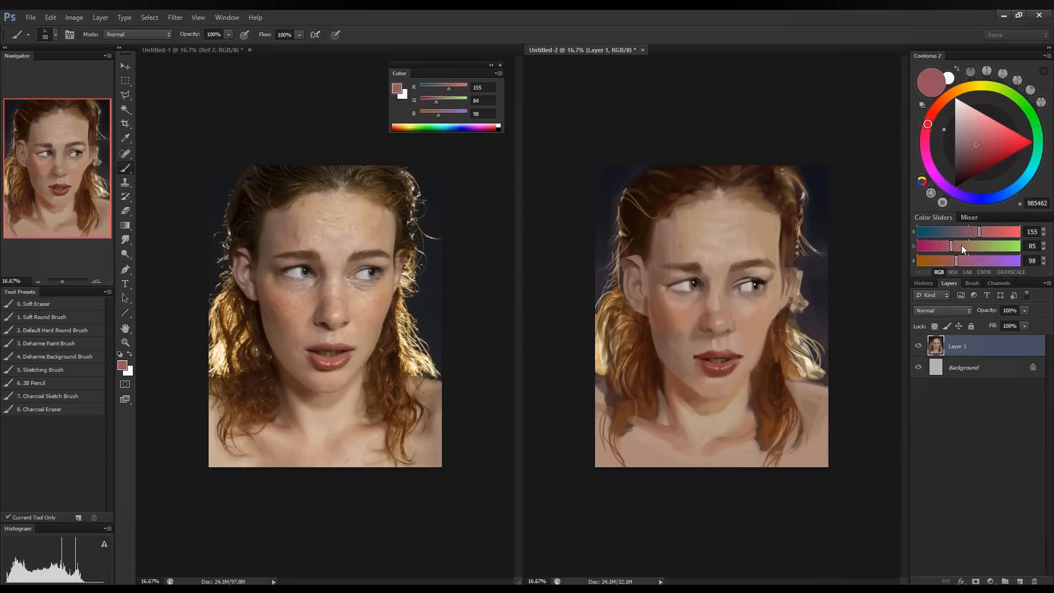
# Model the lower lip's volume and edge with sampled R 148, G 77, B 77, R 125, G 56, B 53 and R 147, G 77, B 77.
pyautogui.keyDown('alt'); pyautogui.click(712, 371); pyautogui.keyUp('alt')
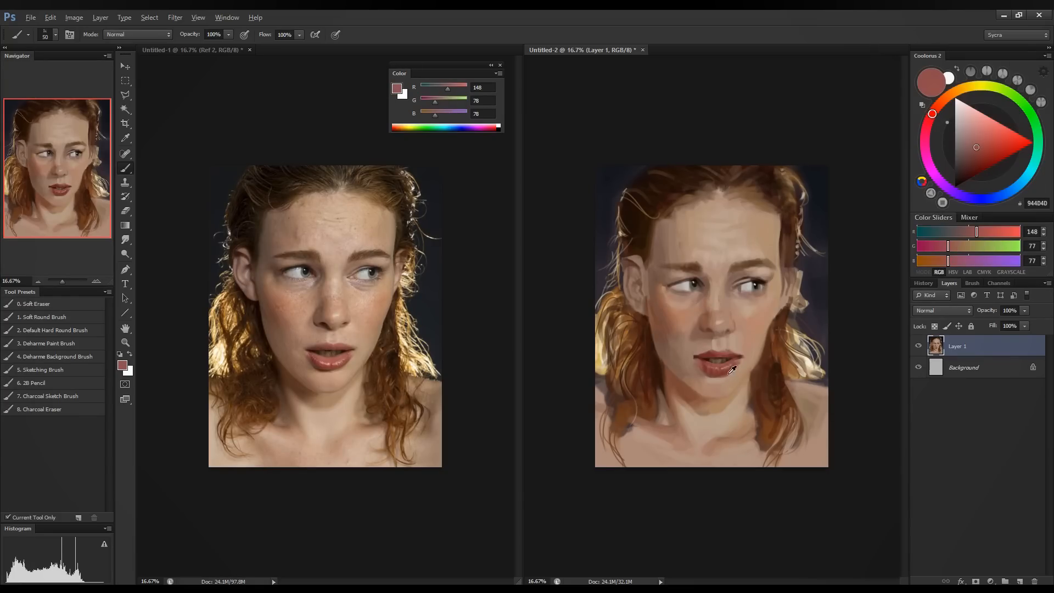
pyautogui.keyDown('alt'); pyautogui.click(725, 374); pyautogui.keyUp('alt')
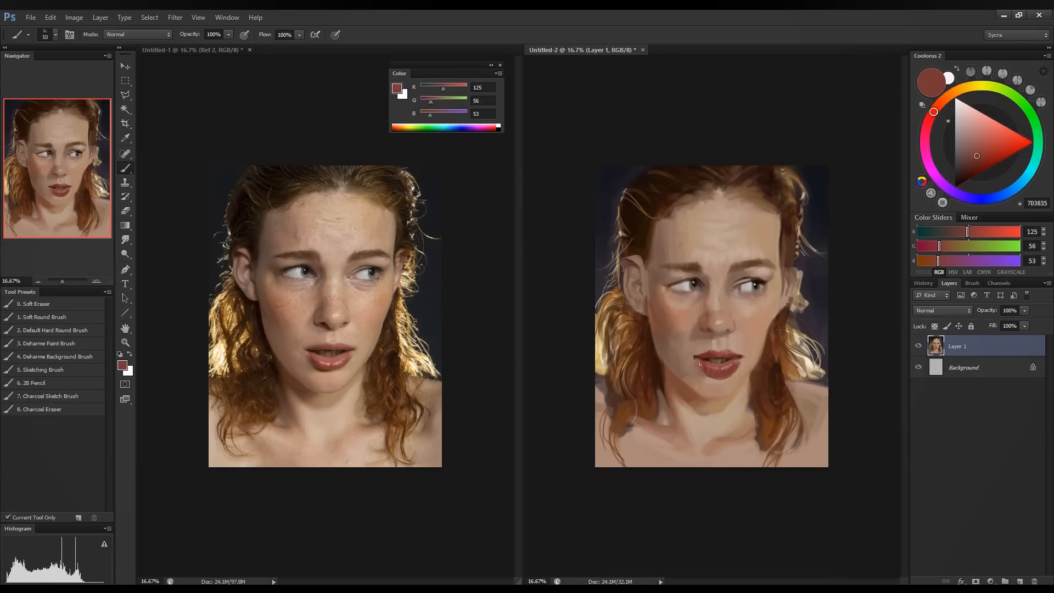
pyautogui.keyDown('alt'); pyautogui.click(718, 363); pyautogui.keyUp('alt')
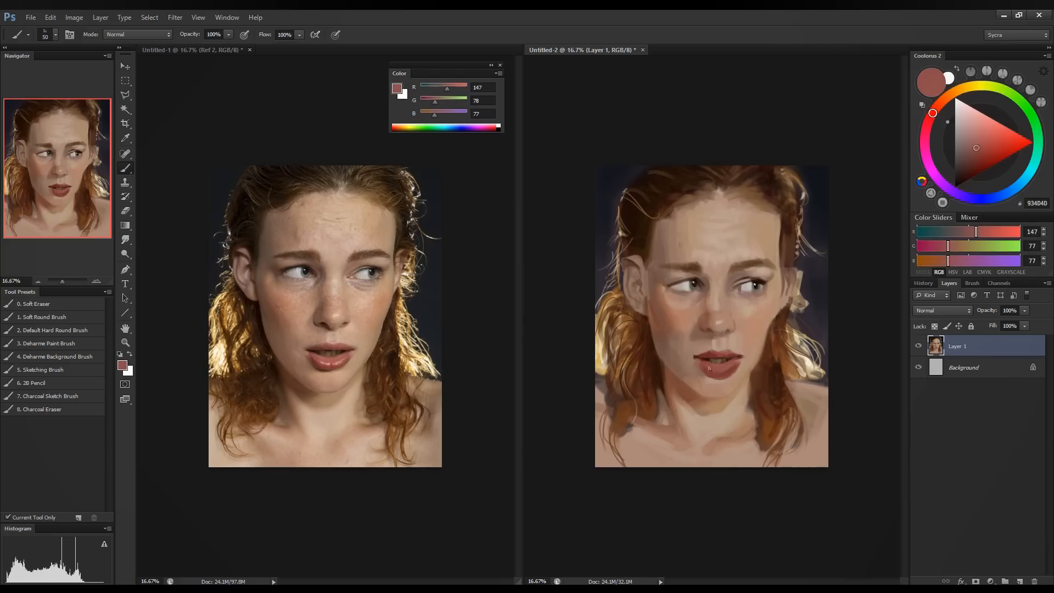
# Add lower-lip highlights with a size 35 brush in mixed R 186, G 176, B 178, and soften them with sampled R 124, G 55, B 52.
pyautogui.click(992, 235)
pyautogui.click(988, 248)
pyautogui.click(990, 261)
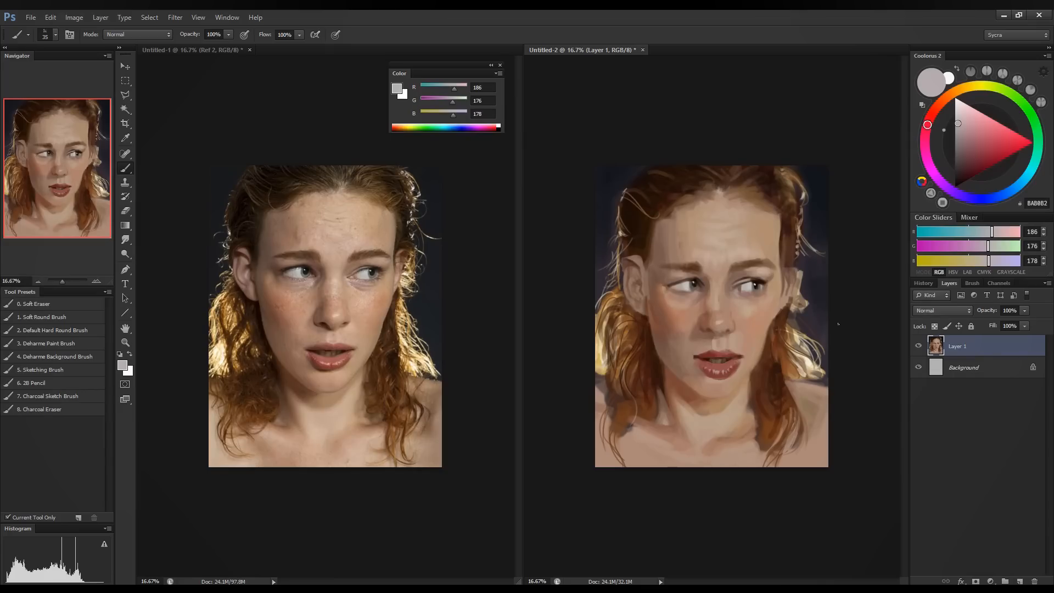
pyautogui.keyDown('alt'); pyautogui.click(710, 370); pyautogui.keyUp('alt')
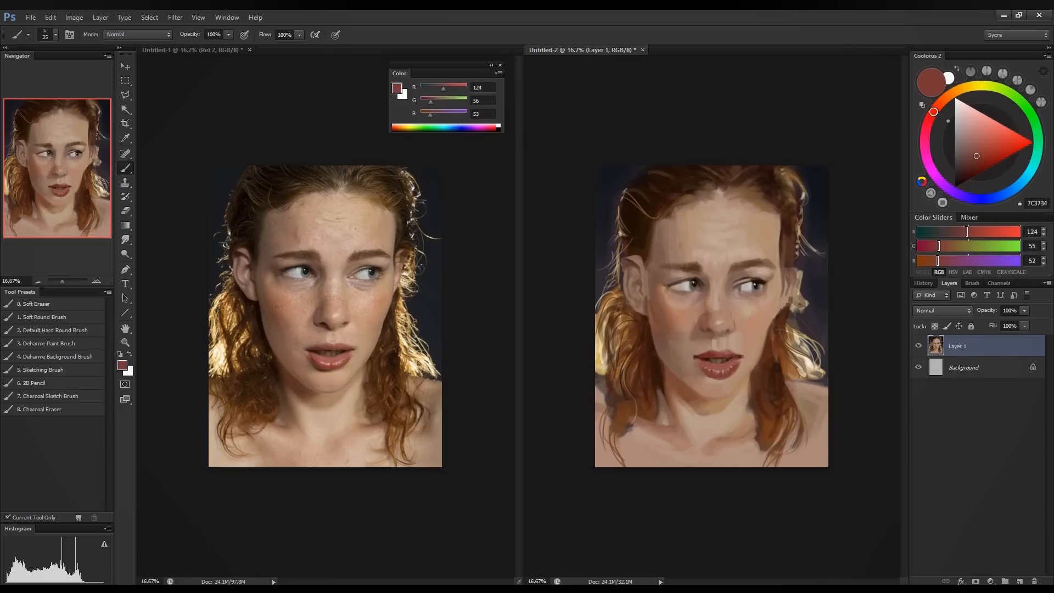
pyautogui.keyDown('alt'); pyautogui.click(722, 376); pyautogui.keyUp('alt')
pyautogui.keyDown('alt'); pyautogui.click(729, 375); pyautogui.keyUp('alt')
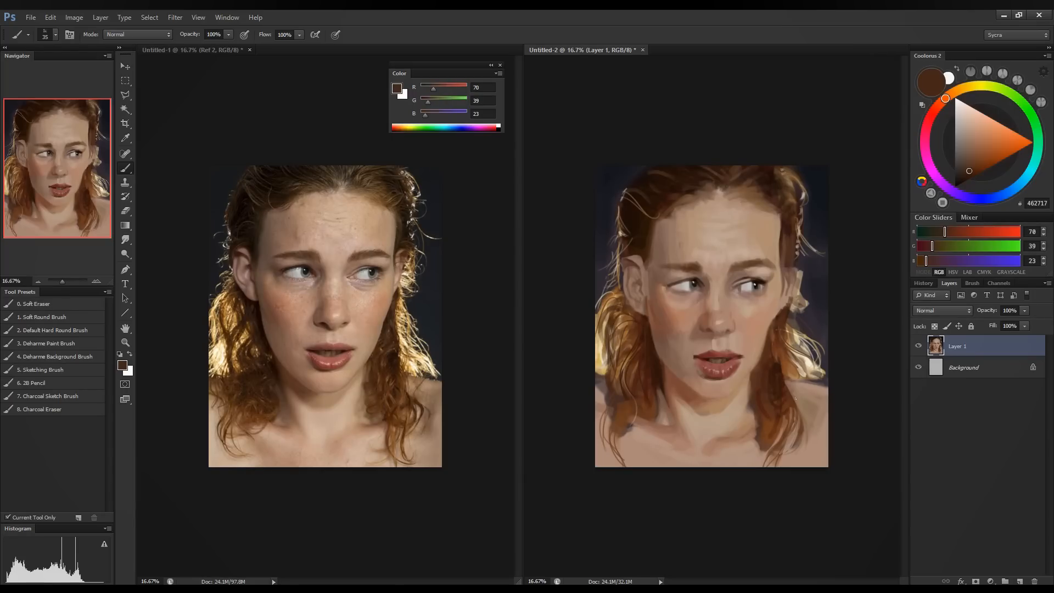
# Clean up the lit-side jaw edge against the hair with sampled R 164, G 132, B 105 and R 86, G 50, B 34.
pyautogui.keyDown('alt'); pyautogui.click(769, 328); pyautogui.keyUp('alt')
pyautogui.keyDown('alt'); pyautogui.click(763, 334); pyautogui.keyUp('alt')
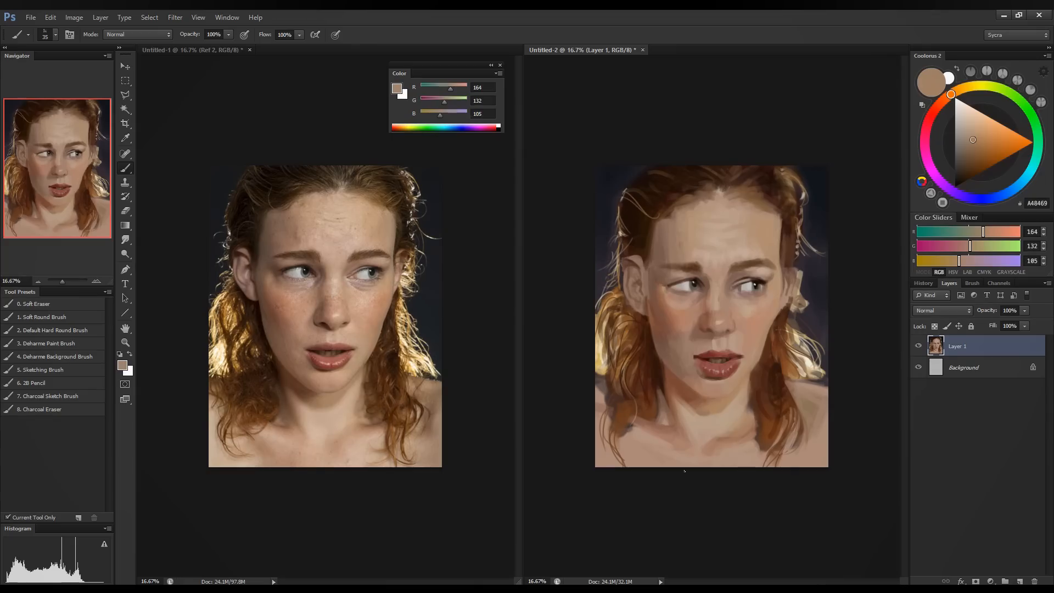
pyautogui.keyDown('alt'); pyautogui.click(757, 359); pyautogui.keyUp('alt')
pyautogui.keyDown('alt'); pyautogui.click(757, 372); pyautogui.keyUp('alt')
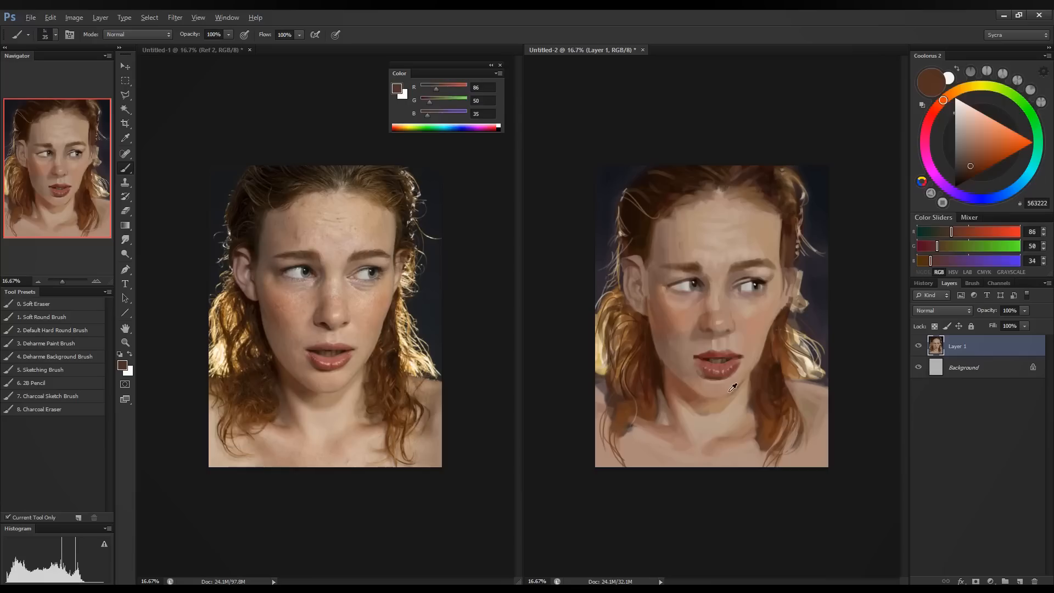
# Define the underside of the chin with a curved stroke, using sampled R 123, G 88, B 73 and R 114, G 72, B 58.
pyautogui.keyDown('alt'); pyautogui.click(733, 388); pyautogui.keyUp('alt')
pyautogui.keyDown('alt'); pyautogui.click(674, 363); pyautogui.keyUp('alt')
pyautogui.keyDown('alt'); pyautogui.click(657, 331); pyautogui.keyUp('alt')
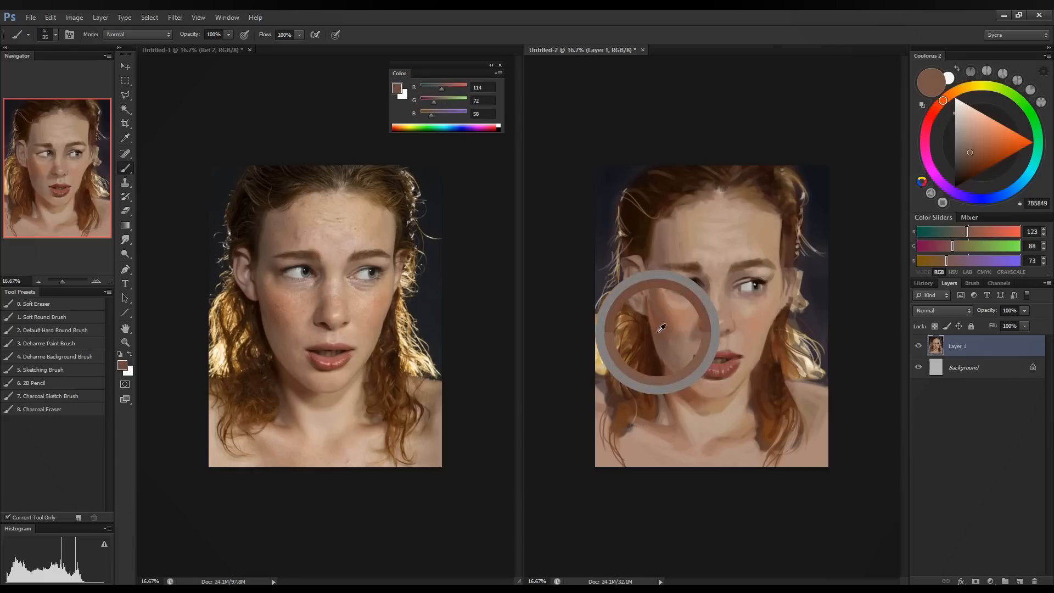
pyautogui.moveTo(719, 398); pyautogui.dragTo(739, 386)
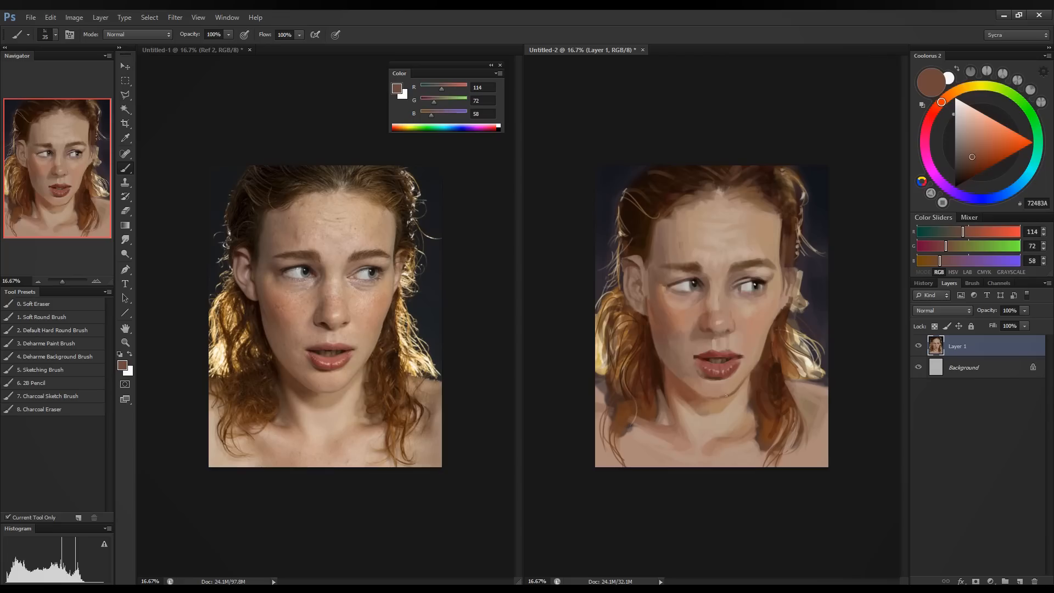
# Blend the chin with a size 50 brush, using sampled R 127, G 93, B 80, R 151, G 113, B 97 and R 172, G 141, B 113.
pyautogui.press(']')
pyautogui.keyDown('alt'); pyautogui.click(717, 387); pyautogui.keyUp('alt')
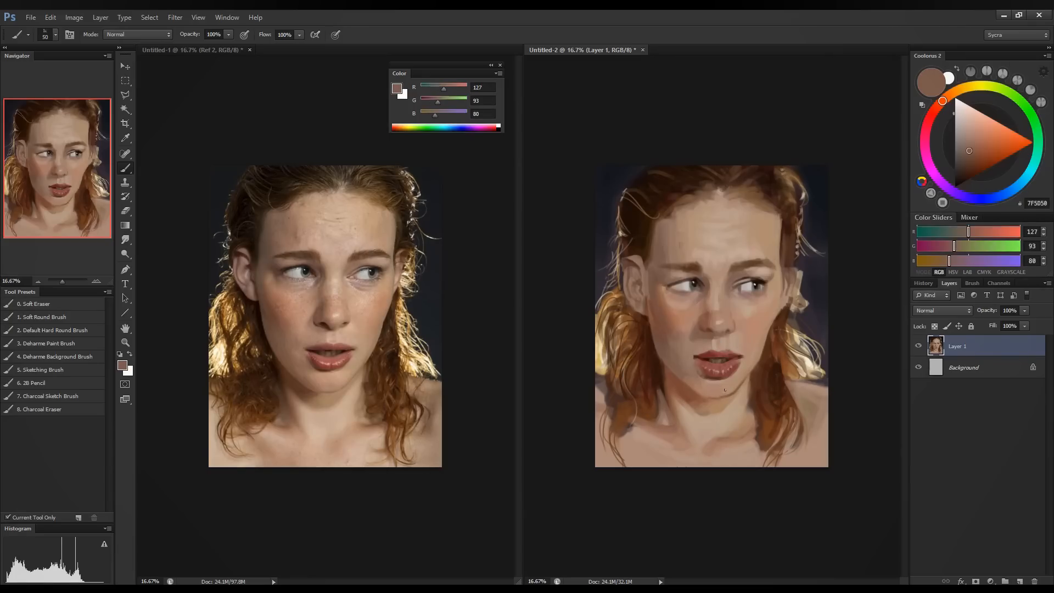
pyautogui.keyDown('alt'); pyautogui.click(719, 393); pyautogui.keyUp('alt')
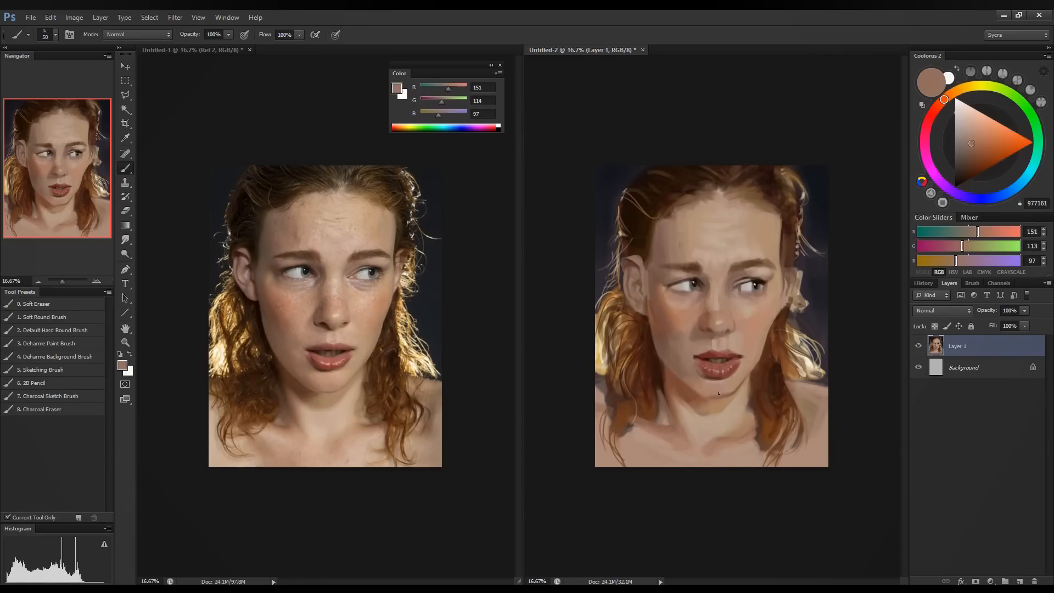
pyautogui.keyDown('alt'); pyautogui.click(731, 384); pyautogui.keyUp('alt')
pyautogui.keyDown('alt'); pyautogui.click(733, 387); pyautogui.keyUp('alt')
pyautogui.keyDown('alt'); pyautogui.click(729, 384); pyautogui.keyUp('alt')
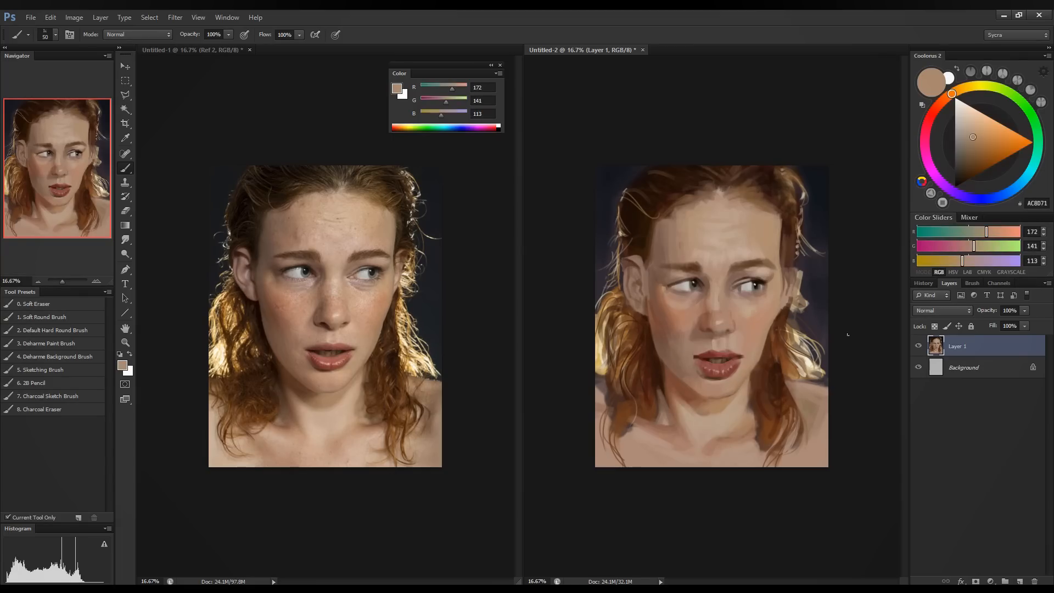
# Refine the skin around the mouth and chin with sampled R 184, G 159, B 135, R 136, G 100, B 83 and R 166, G 130, B 108.
pyautogui.keyDown('alt'); pyautogui.click(747, 312); pyautogui.keyUp('alt')
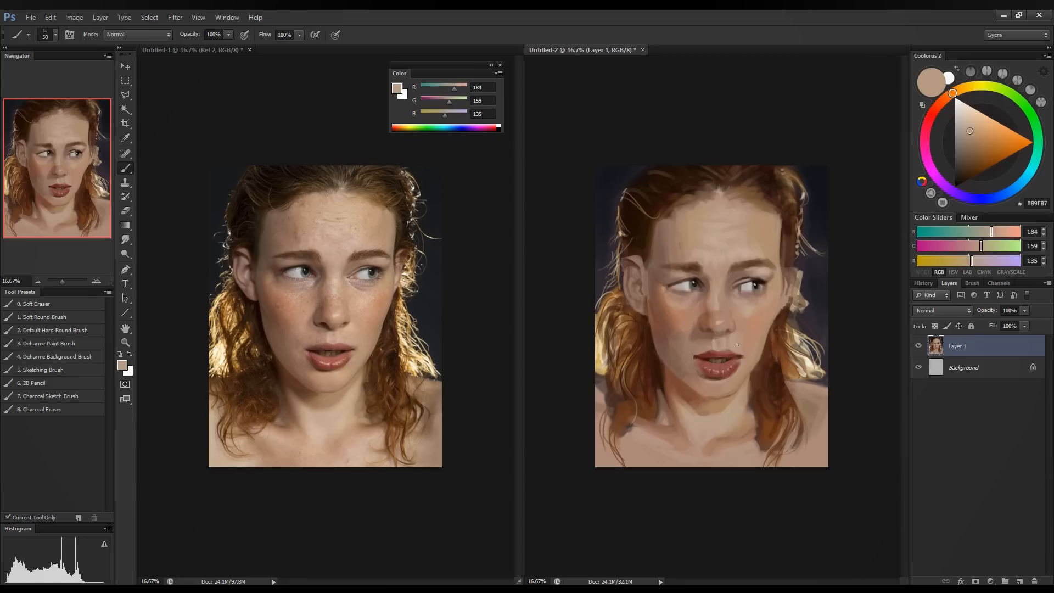
pyautogui.keyDown('alt'); pyautogui.click(727, 391); pyautogui.keyUp('alt')
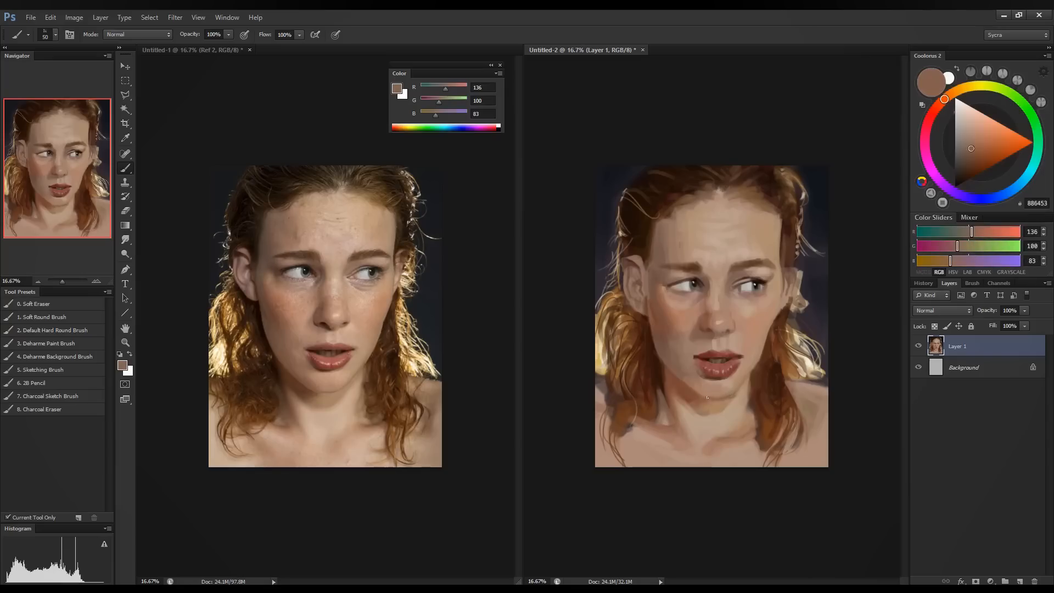
pyautogui.keyDown('alt'); pyautogui.click(727, 390); pyautogui.keyUp('alt')
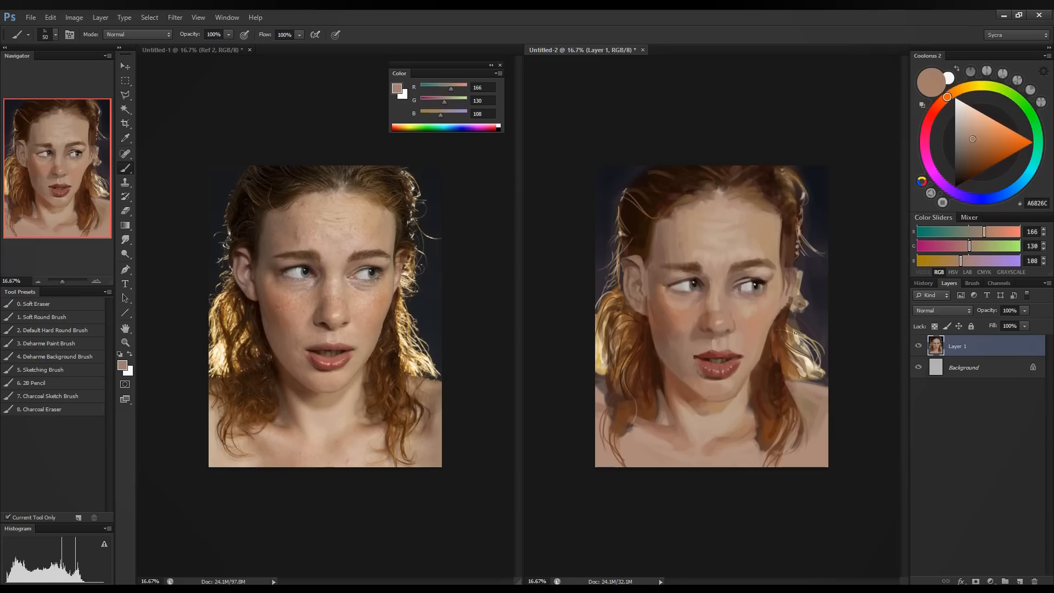
pyautogui.keyDown('alt'); pyautogui.click(734, 383); pyautogui.keyUp('alt')
pyautogui.keyDown('alt'); pyautogui.click(723, 382); pyautogui.keyUp('alt')
pyautogui.keyDown('alt'); pyautogui.click(691, 371); pyautogui.keyUp('alt')
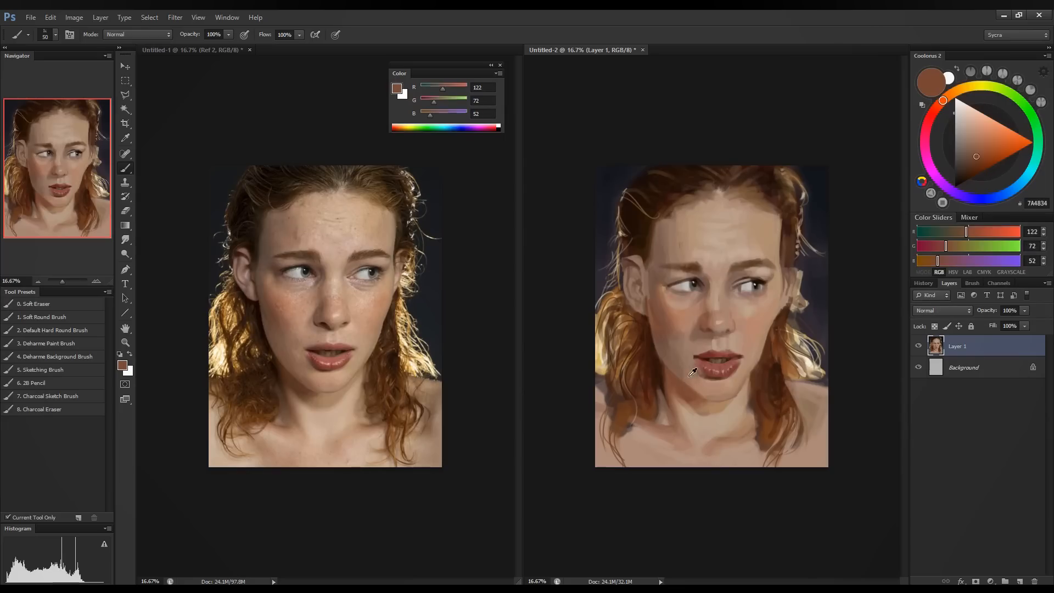
# Smooth the shadowed-side lower cheek and jaw with sampled R 117, G 79, B 66, then R 145, G 112, B 96 and R 137, G 101, B 89 at size 70.
pyautogui.keyDown('alt'); pyautogui.click(653, 343); pyautogui.keyUp('alt')
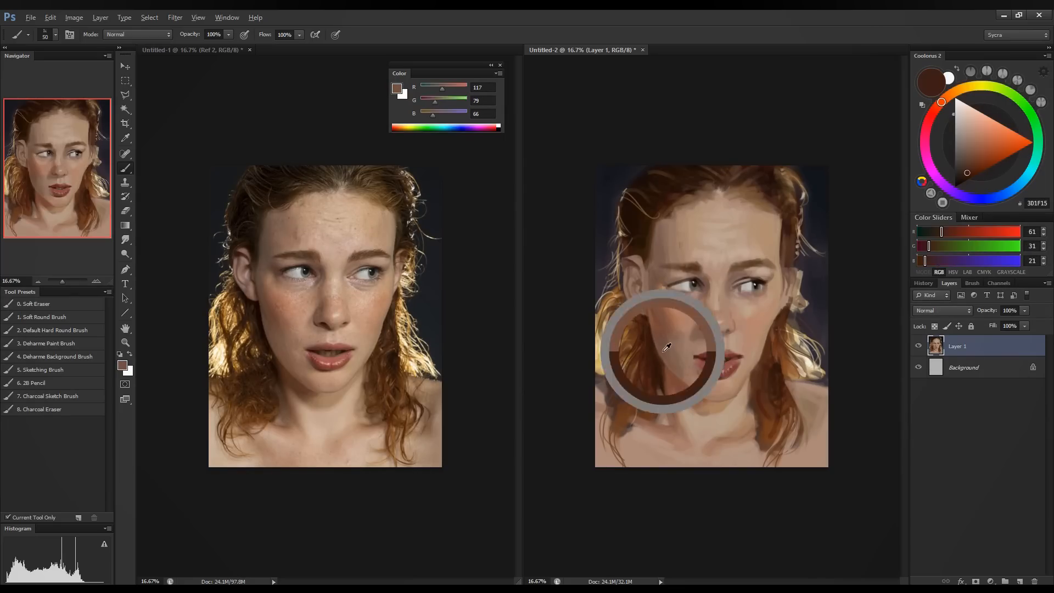
pyautogui.keyDown('alt'); pyautogui.click(666, 347); pyautogui.keyUp('alt')
pyautogui.keyDown('alt'); pyautogui.click(673, 355); pyautogui.keyUp('alt')
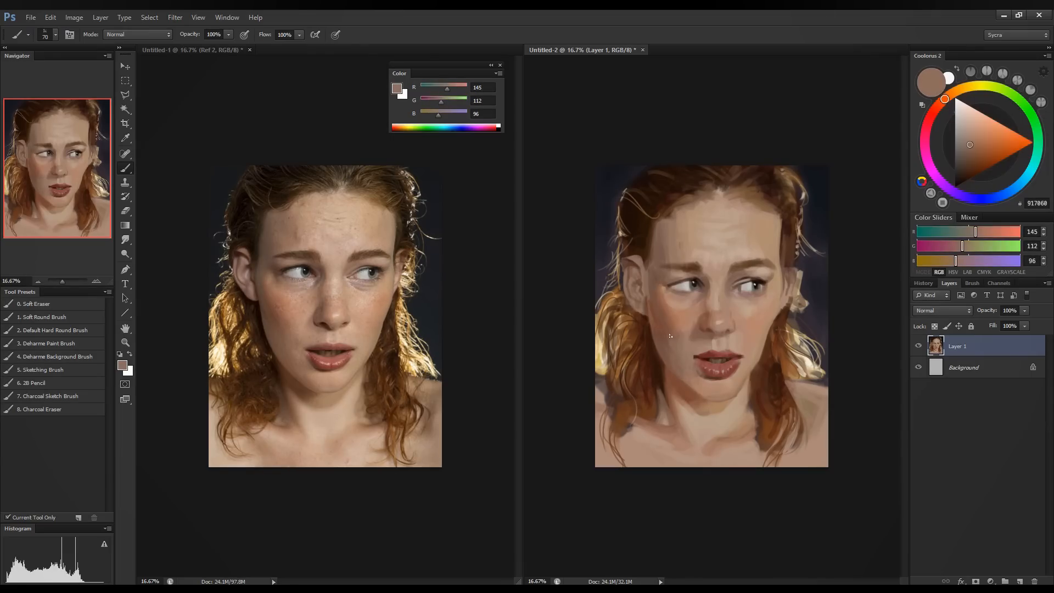
pyautogui.keyDown('alt'); pyautogui.click(659, 332); pyautogui.keyUp('alt')
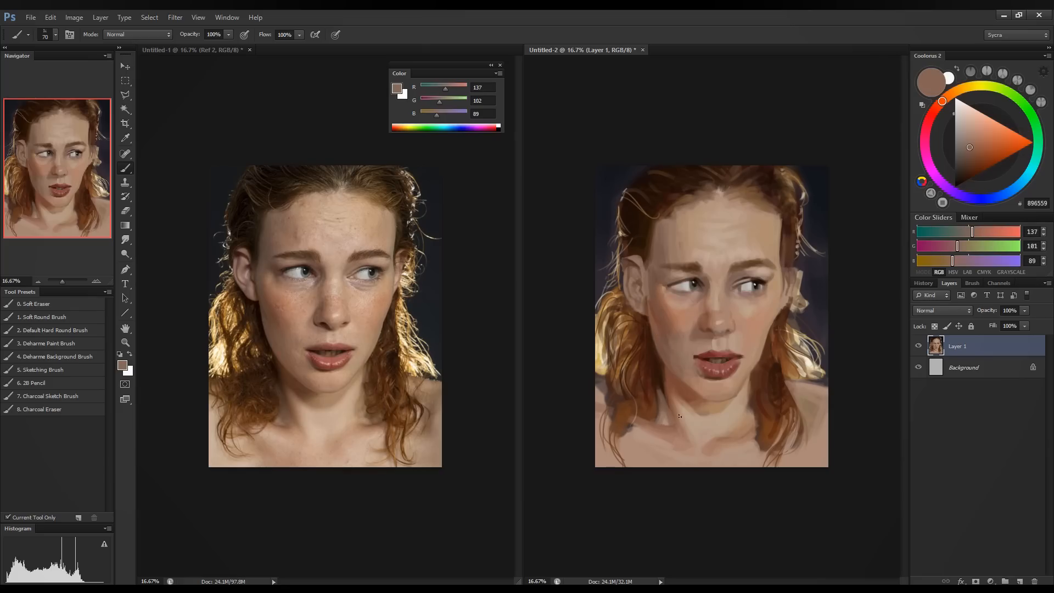
# Blend the outer shadowed-side cheek with nearby sampled skin tones, including R 115, G 73, B 56.
pyautogui.keyDown('alt'); pyautogui.click(665, 318); pyautogui.keyUp('alt')
pyautogui.keyDown('alt'); pyautogui.click(662, 305); pyautogui.keyUp('alt')
pyautogui.keyDown('alt'); pyautogui.click(655, 303); pyautogui.keyUp('alt')
pyautogui.keyDown('alt'); pyautogui.click(653, 313); pyautogui.keyUp('alt')
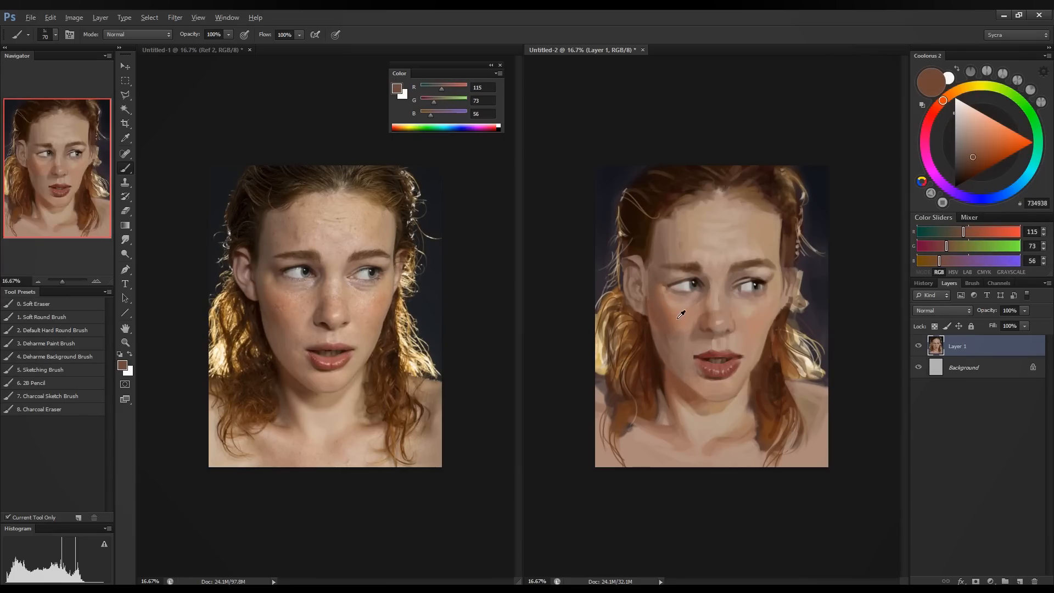
# Sample R 167, G 111, B 85 from the cheek, then mix a pale highlight of R 191, G 174, B 161 from the forehead tone.
pyautogui.keyDown('alt'); pyautogui.click(677, 313); pyautogui.keyUp('alt')
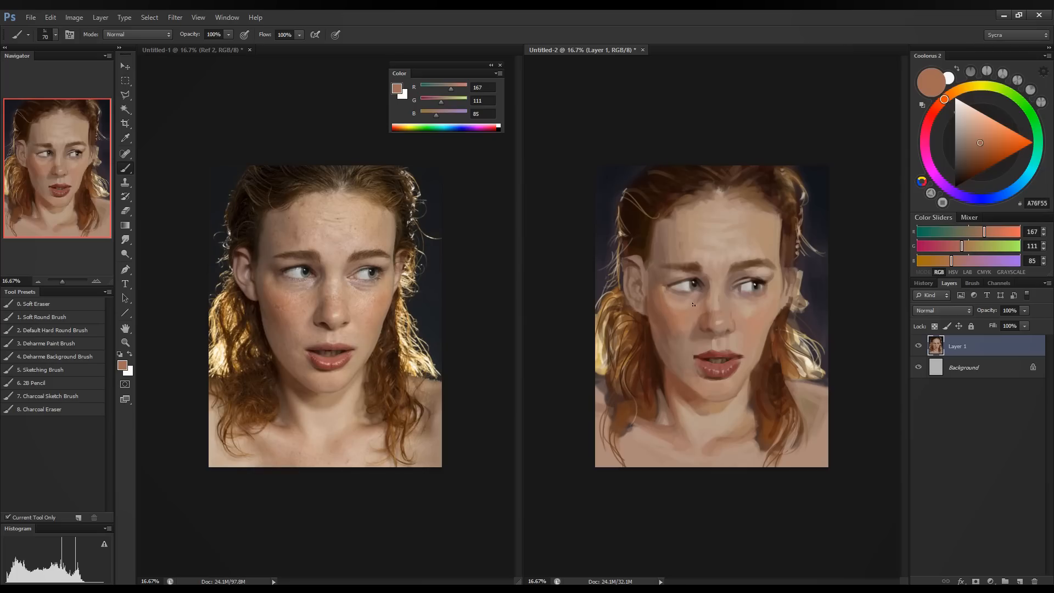
pyautogui.keyDown('alt'); pyautogui.click(733, 247); pyautogui.keyUp('alt')
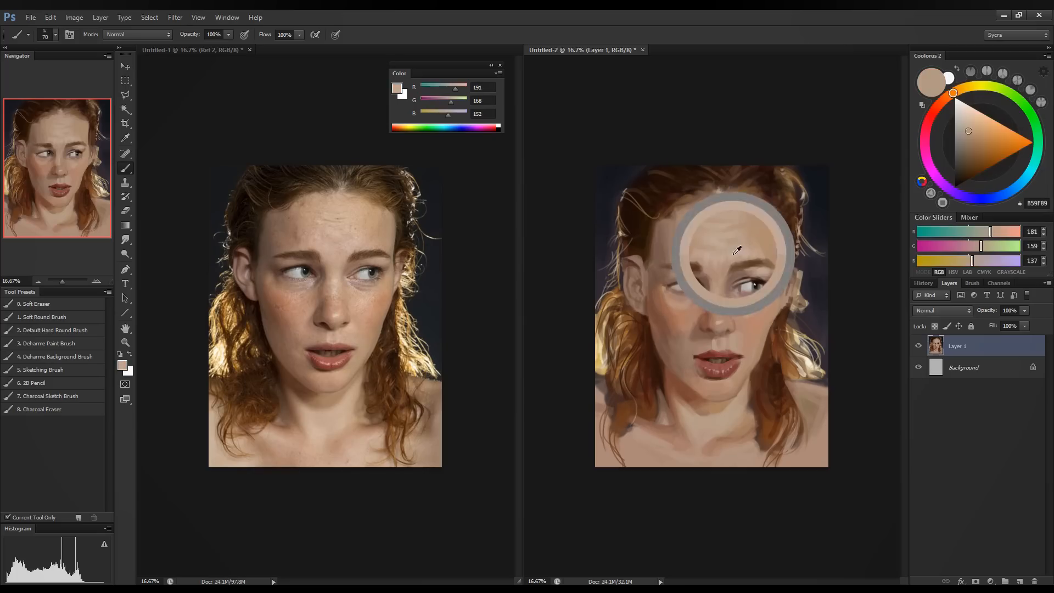
pyautogui.click(982, 262)
pyautogui.click(986, 247)
pyautogui.moveTo(986, 247); pyautogui.dragTo(988, 247)
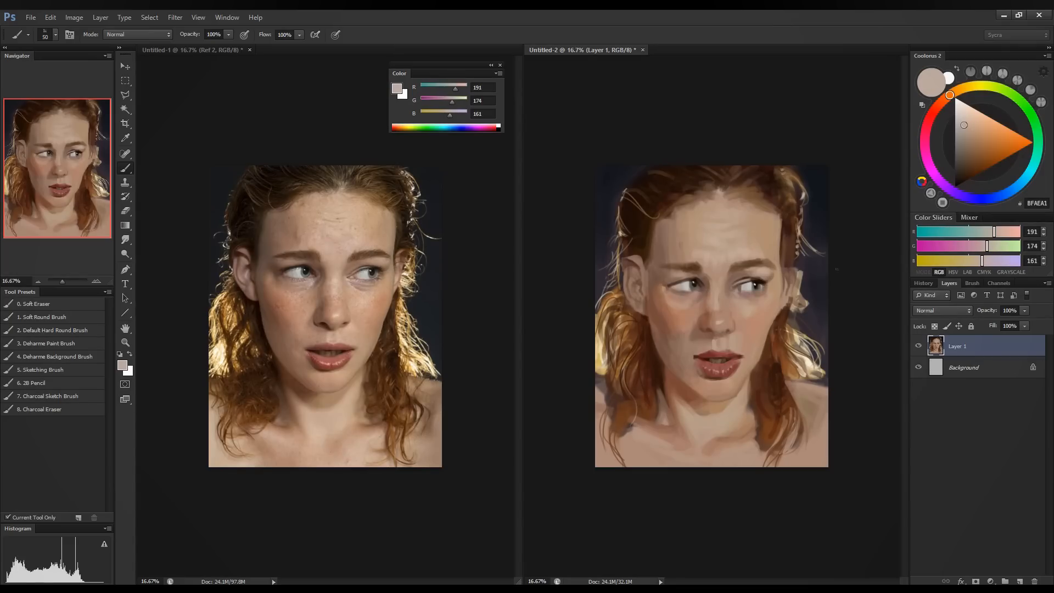
pyautogui.click(983, 262)
# Blend the nose bridge at brush size 50, using sampled R 183, G 157, B 138, R 177, G 145, B 122 and R 189, G 163, B 146.
pyautogui.keyDown('alt'); pyautogui.click(719, 301); pyautogui.keyUp('alt')
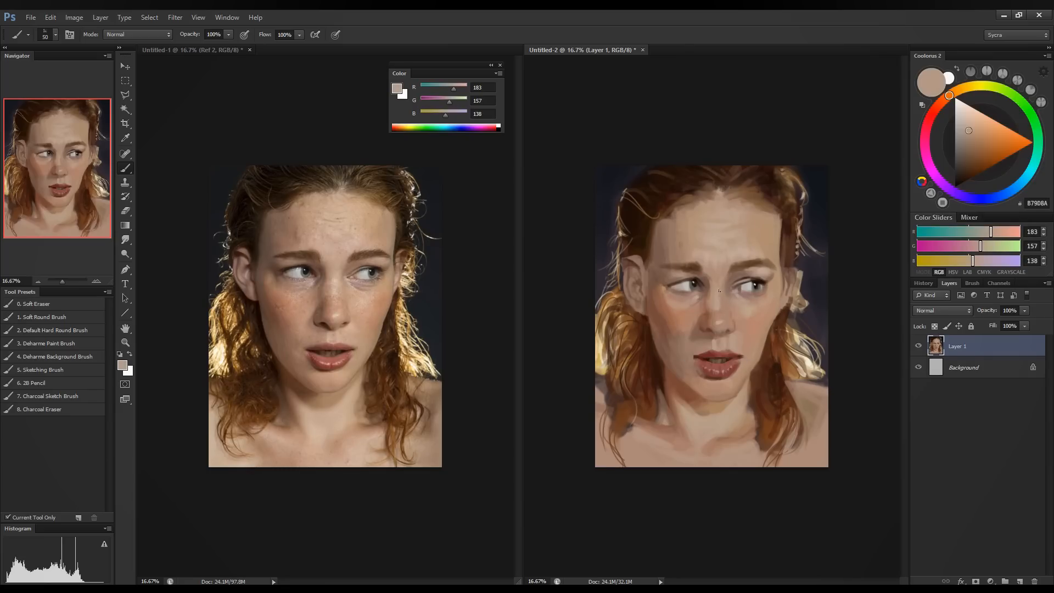
pyautogui.keyDown('alt'); pyautogui.click(716, 296); pyautogui.keyUp('alt')
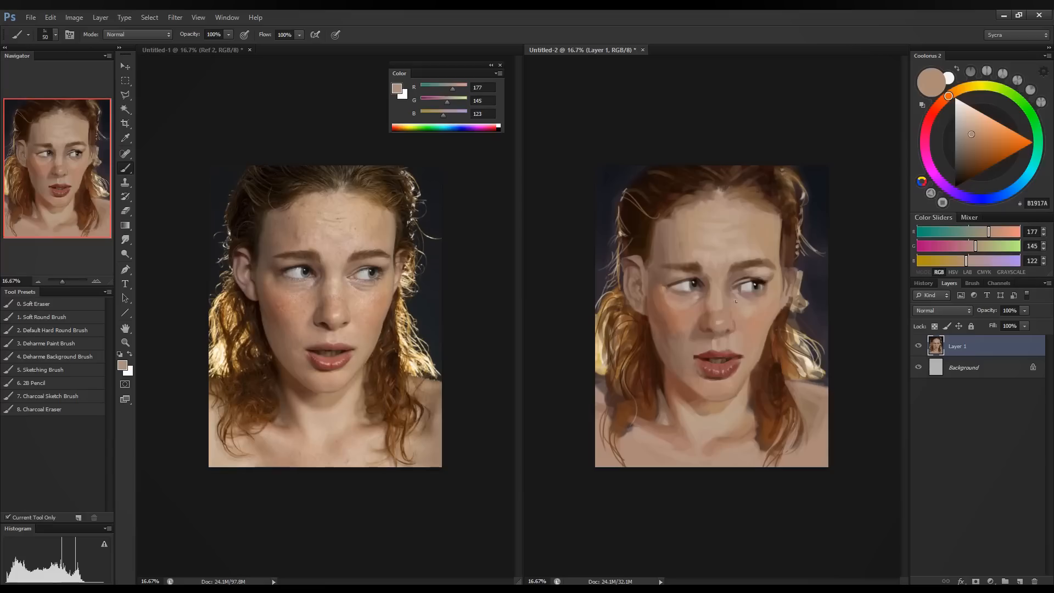
pyautogui.keyDown('alt'); pyautogui.click(716, 255); pyautogui.keyUp('alt')
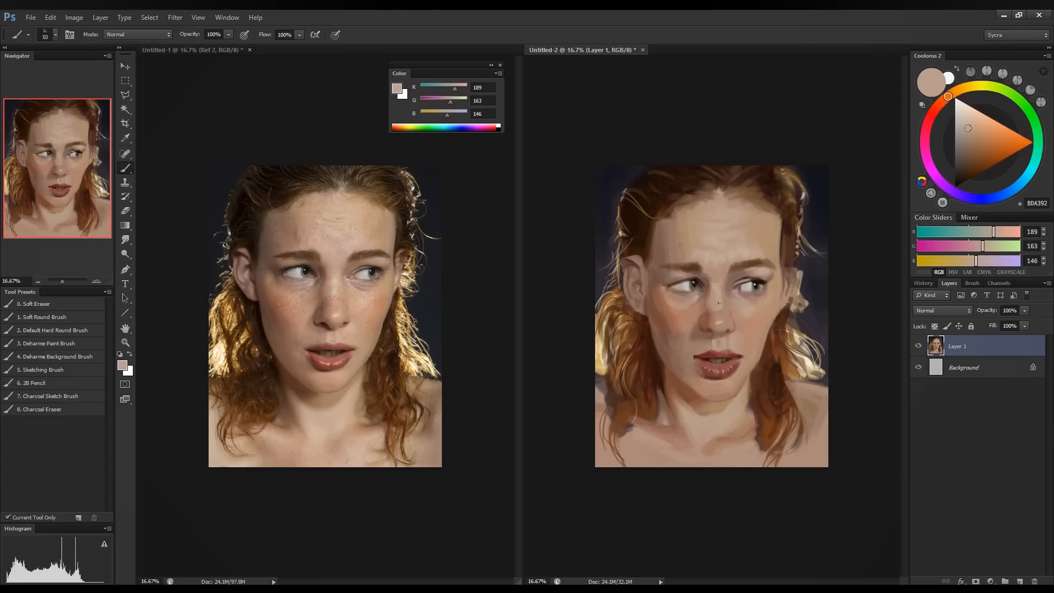
# Refine the lower nose and its tip with sampled skin tones, including R 164, G 126, B 108 and R 153, G 113, B 95.
pyautogui.keyDown('alt'); pyautogui.click(715, 317); pyautogui.keyUp('alt')
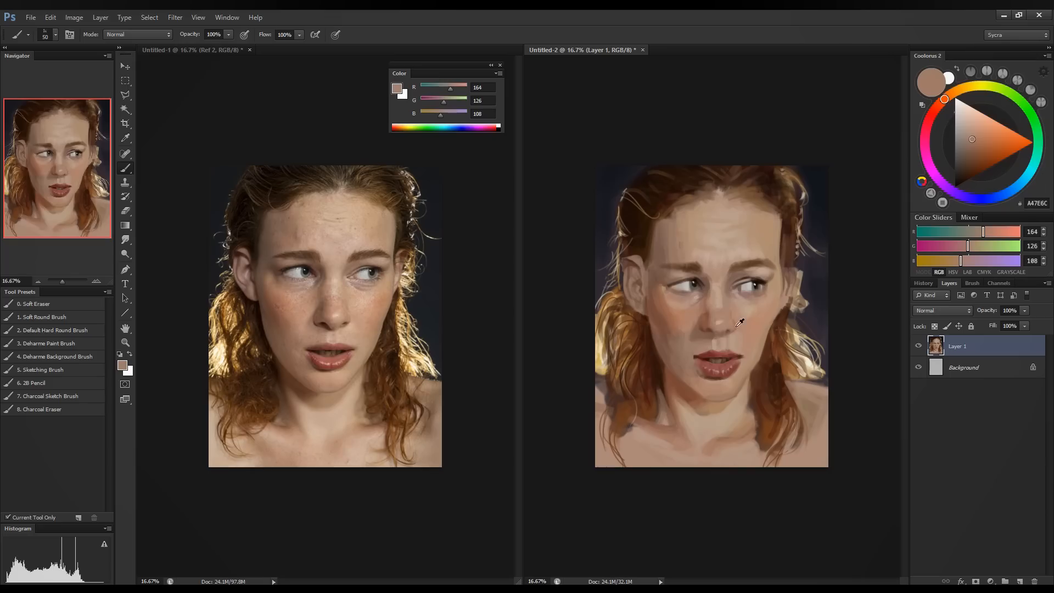
pyautogui.keyDown('alt'); pyautogui.click(713, 318); pyautogui.keyUp('alt')
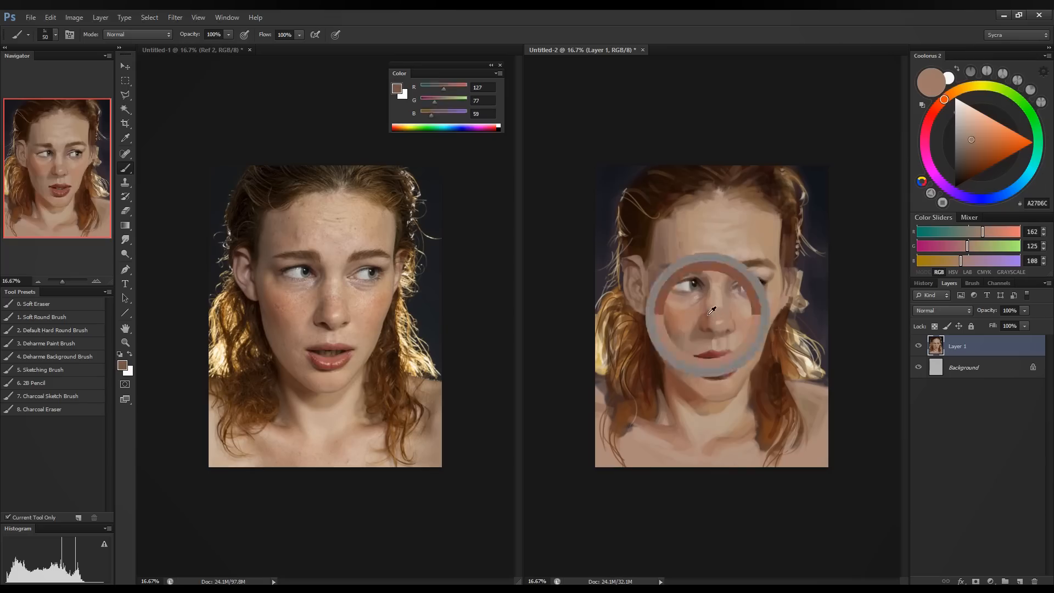
pyautogui.keyDown('alt'); pyautogui.click(708, 315); pyautogui.keyUp('alt')
pyautogui.keyDown('alt'); pyautogui.click(711, 316); pyautogui.keyUp('alt')
pyautogui.keyDown('alt'); pyautogui.click(711, 319); pyautogui.keyUp('alt')
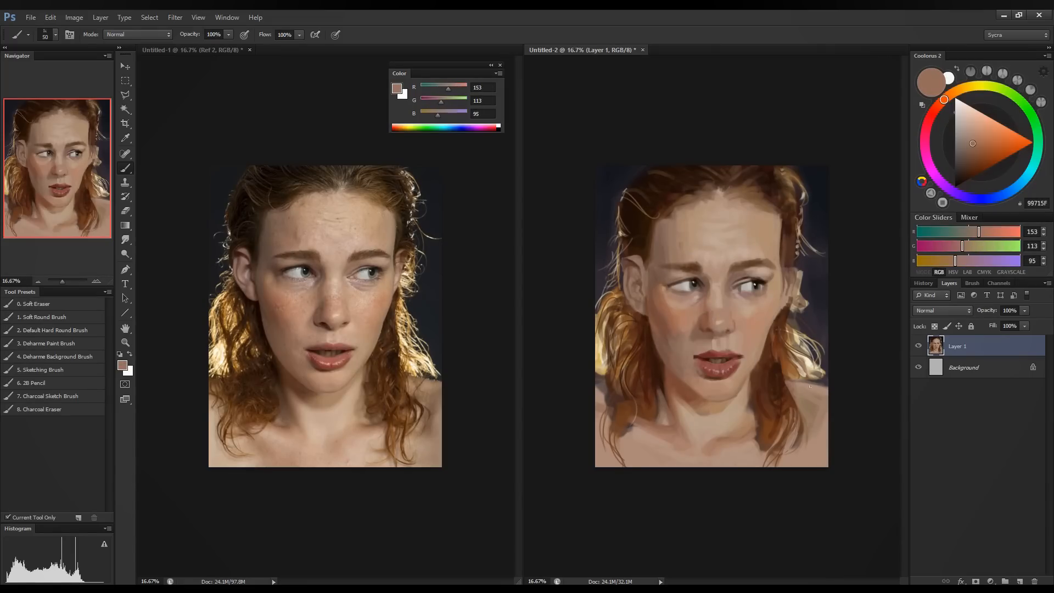
# Soften the shadowed-side cheek beside the nose with sampled R 170, G 121, B 98, then R 171, G 126, B 107 at brush size 175.
pyautogui.keyDown('alt'); pyautogui.click(684, 321); pyautogui.keyUp('alt')
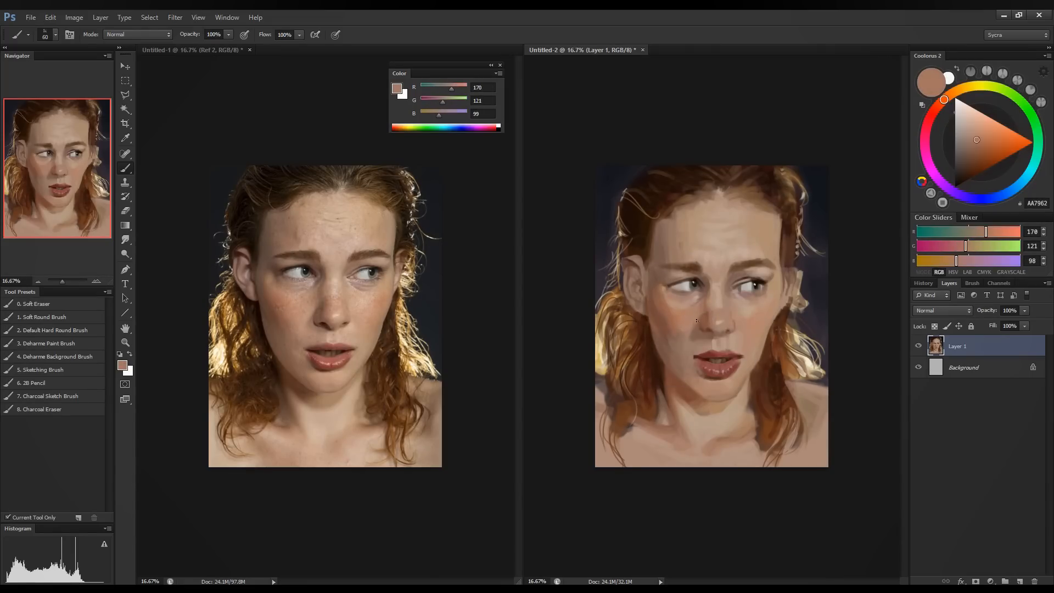
pyautogui.keyDown('alt'); pyautogui.click(684, 329); pyautogui.keyUp('alt')
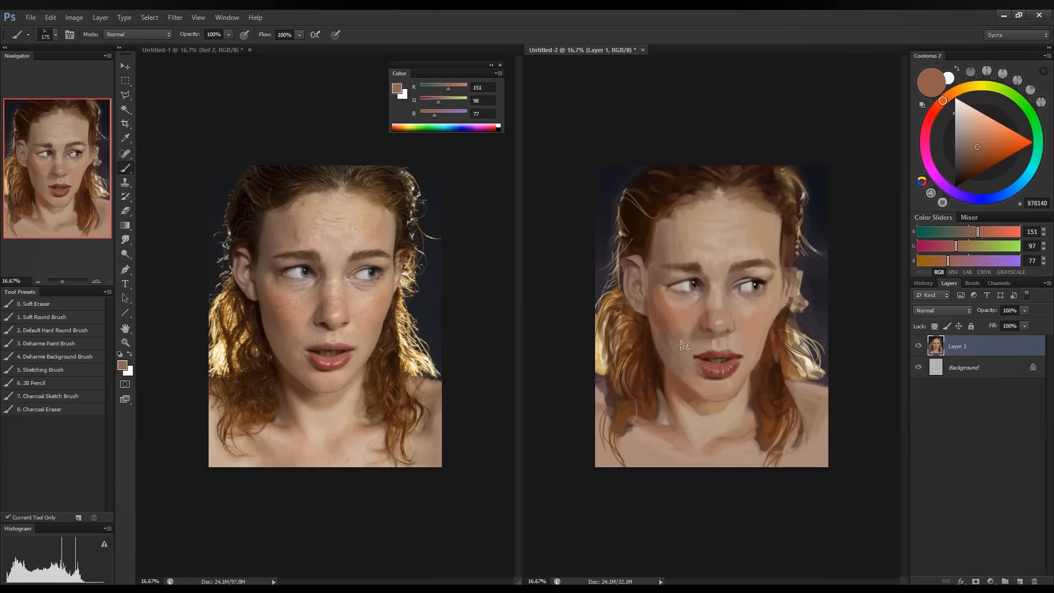
pyautogui.keyDown('alt'); pyautogui.click(683, 327); pyautogui.keyUp('alt')
pyautogui.moveTo(684, 327); pyautogui.dragTo(689, 324)
pyautogui.keyDown('alt'); pyautogui.click(683, 341); pyautogui.keyUp('alt')
pyautogui.keyDown('alt'); pyautogui.click(684, 308); pyautogui.keyUp('alt')
pyautogui.keyDown('alt'); pyautogui.click(696, 312); pyautogui.keyUp('alt')
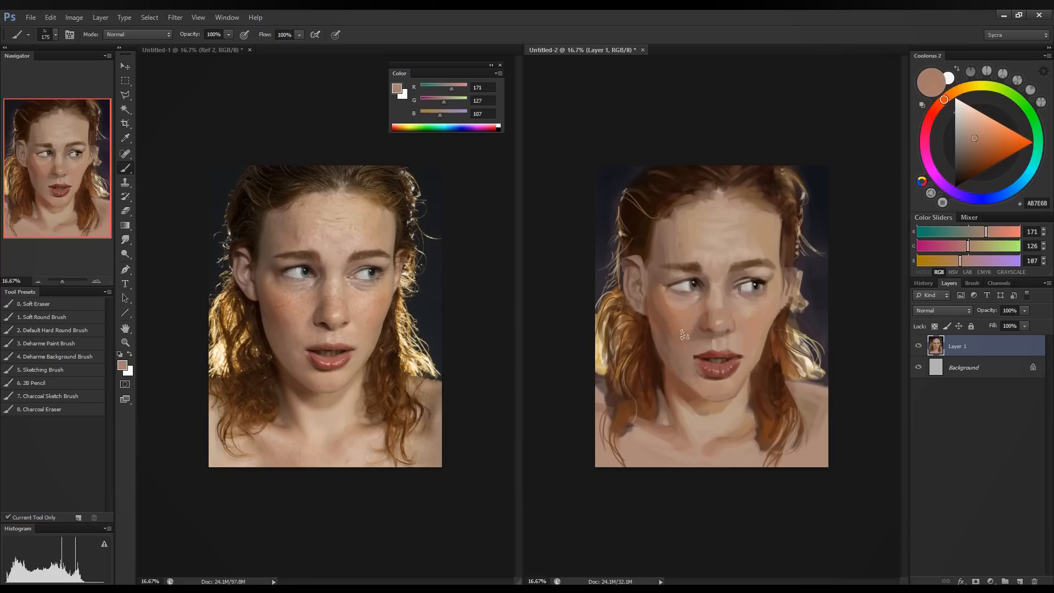
# Blend both cheeks at size 175 with sampled R 144, G 95, B 74, R 161, G 105, B 81 and R 181, G 149, B 128.
pyautogui.keyDown('alt'); pyautogui.click(675, 303); pyautogui.keyUp('alt')
pyautogui.keyDown('alt'); pyautogui.click(671, 305); pyautogui.keyUp('alt')
pyautogui.keyDown('alt'); pyautogui.click(664, 301); pyautogui.keyUp('alt')
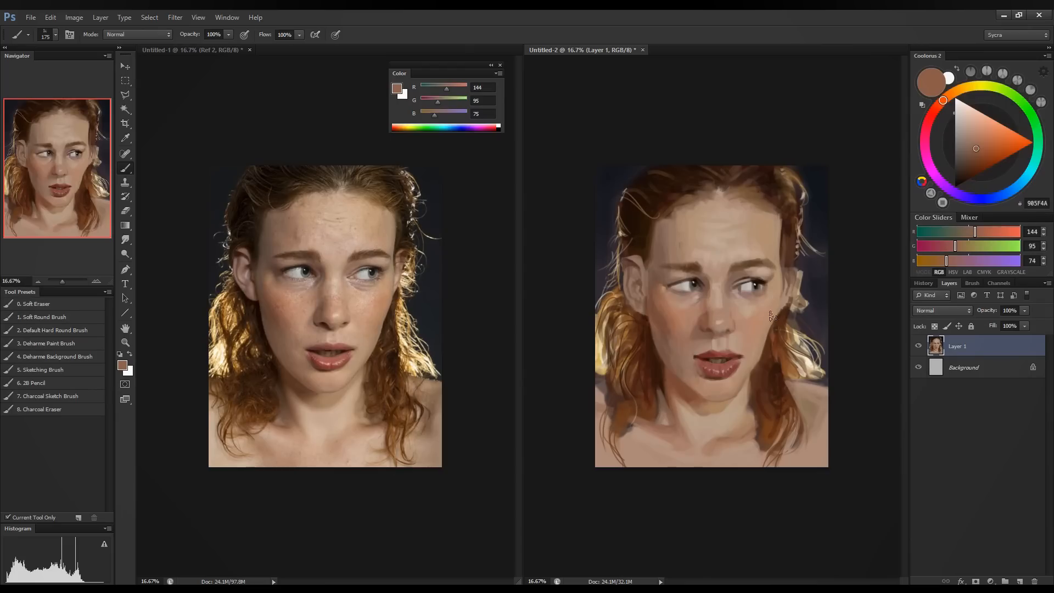
pyautogui.keyDown('alt'); pyautogui.click(680, 314); pyautogui.keyUp('alt')
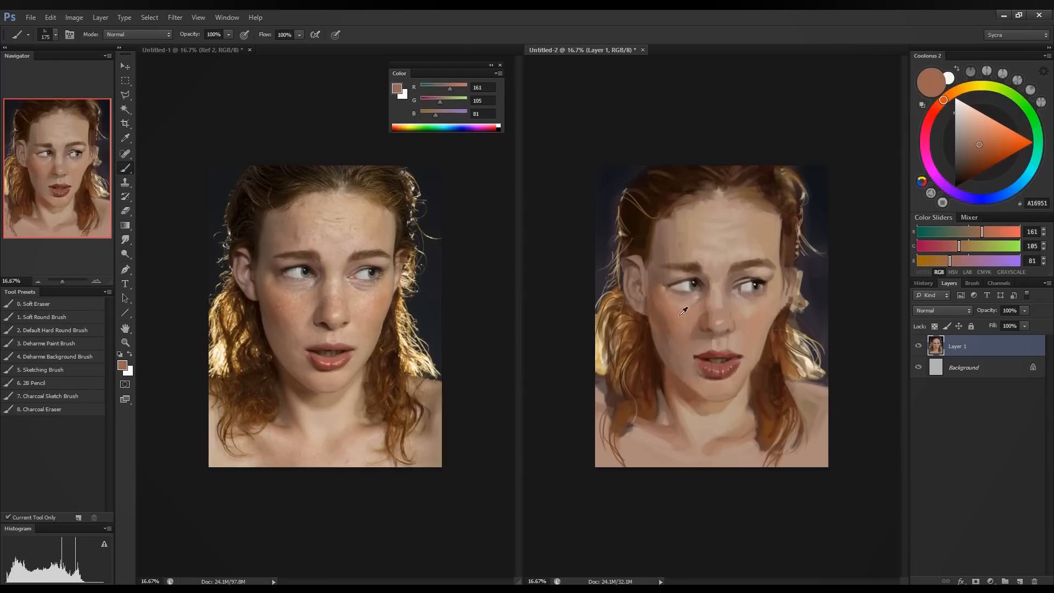
pyautogui.keyDown('alt'); pyautogui.click(769, 307); pyautogui.keyUp('alt')
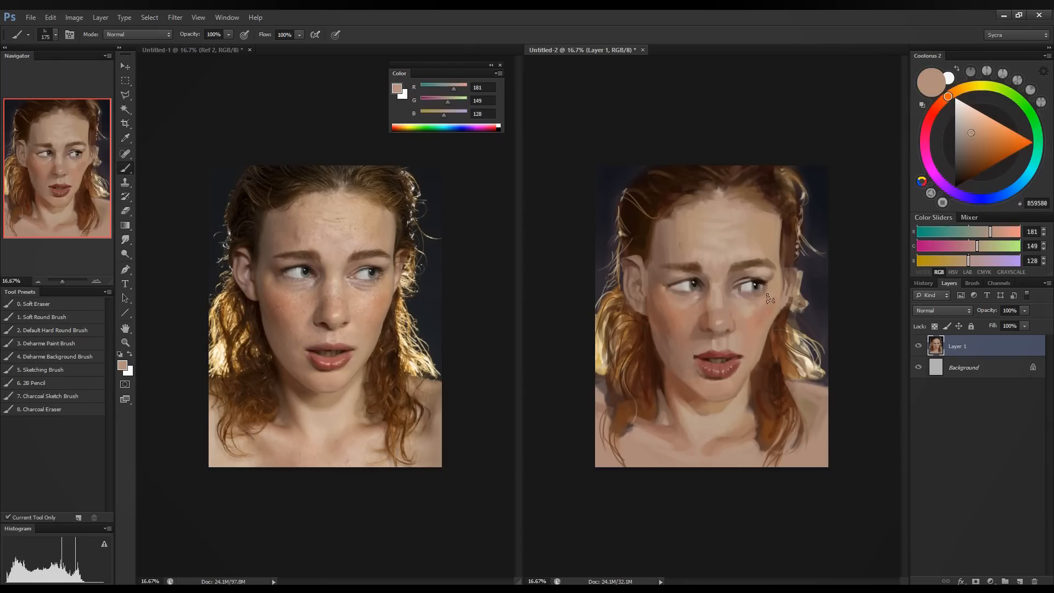
pyautogui.keyDown('alt'); pyautogui.click(762, 332); pyautogui.keyUp('alt')
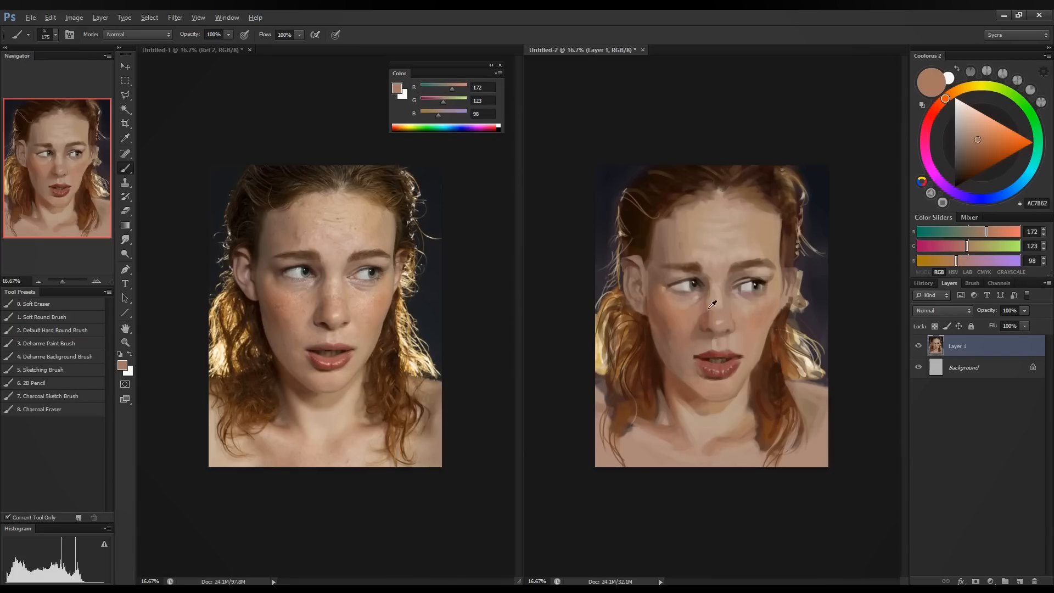
# Refine the nose side and inner eye corner with sampled R 141, G 105, B 88 at size 90, then R 126, G 94, B 80 at size 60.
pyautogui.keyDown('alt'); pyautogui.click(712, 277); pyautogui.keyUp('alt')
pyautogui.press('[')
pyautogui.press('[')
pyautogui.press('[')
pyautogui.press('[')
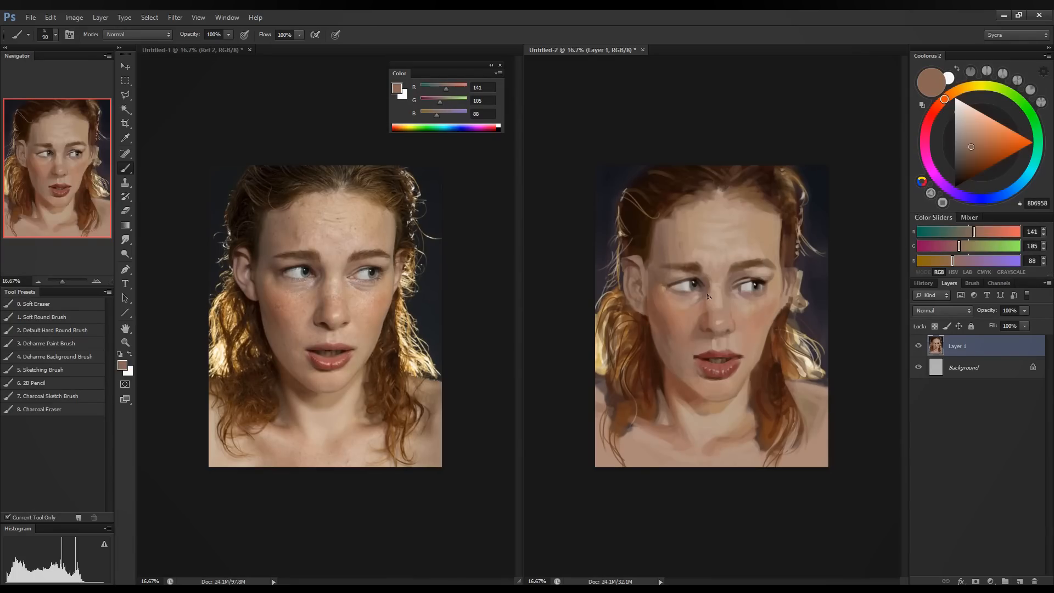
pyautogui.keyDown('alt'); pyautogui.click(708, 300); pyautogui.keyUp('alt')
pyautogui.keyDown('alt'); pyautogui.click(709, 299); pyautogui.keyUp('alt')
pyautogui.keyDown('alt'); pyautogui.click(705, 276); pyautogui.keyUp('alt')
pyautogui.press('[')
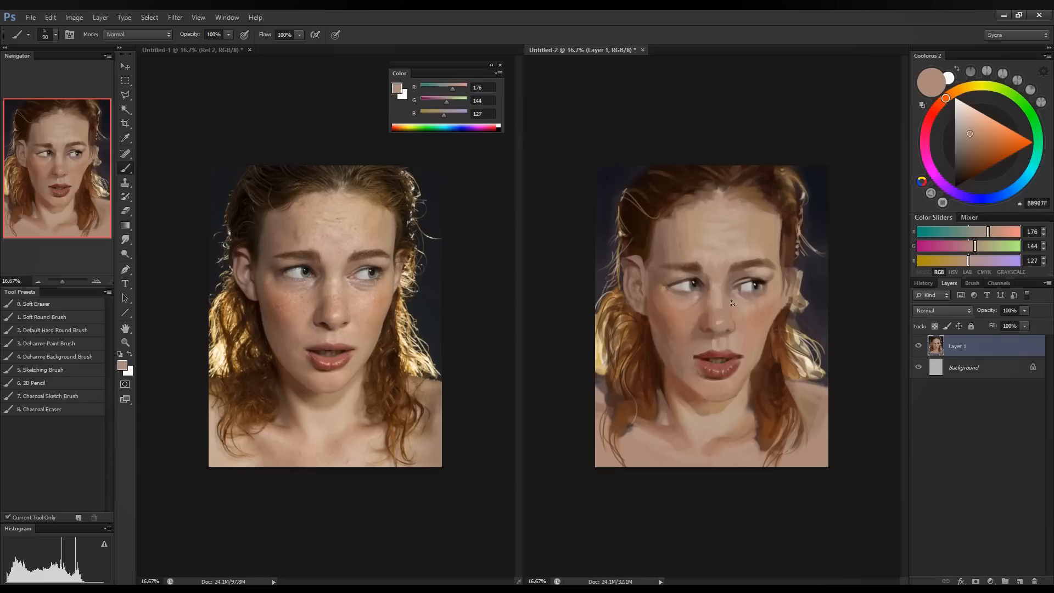
pyautogui.keyDown('alt'); pyautogui.click(709, 281); pyautogui.keyUp('alt')
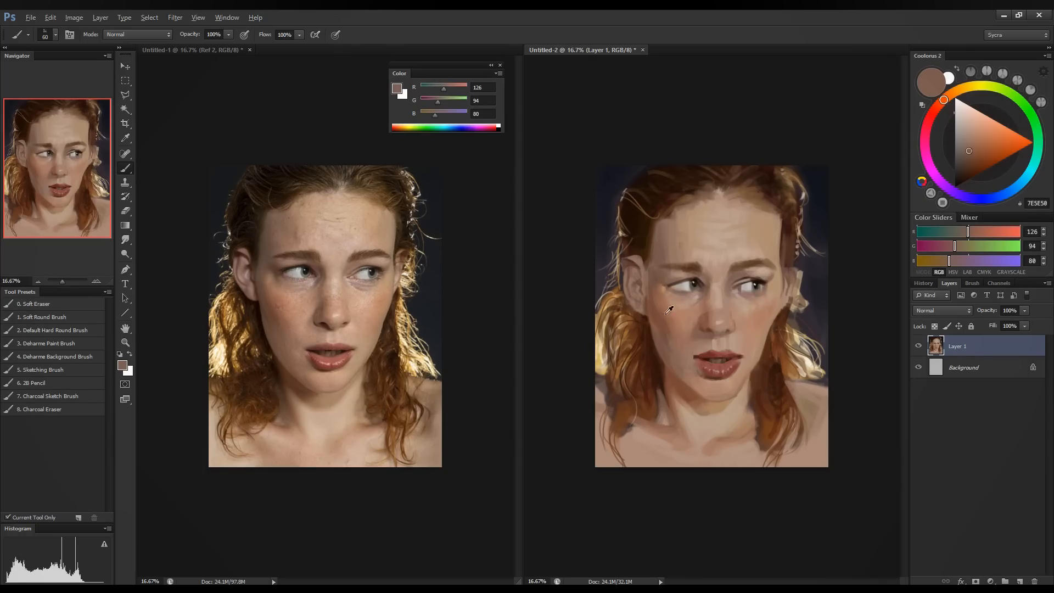
# Shade around the shadowed-side eye's outer corner with sampled R 115, G 72, B 55, R 69, G 47, B 40 and R 111, G 78, B 65.
pyautogui.keyDown('alt'); pyautogui.click(658, 299); pyautogui.keyUp('alt')
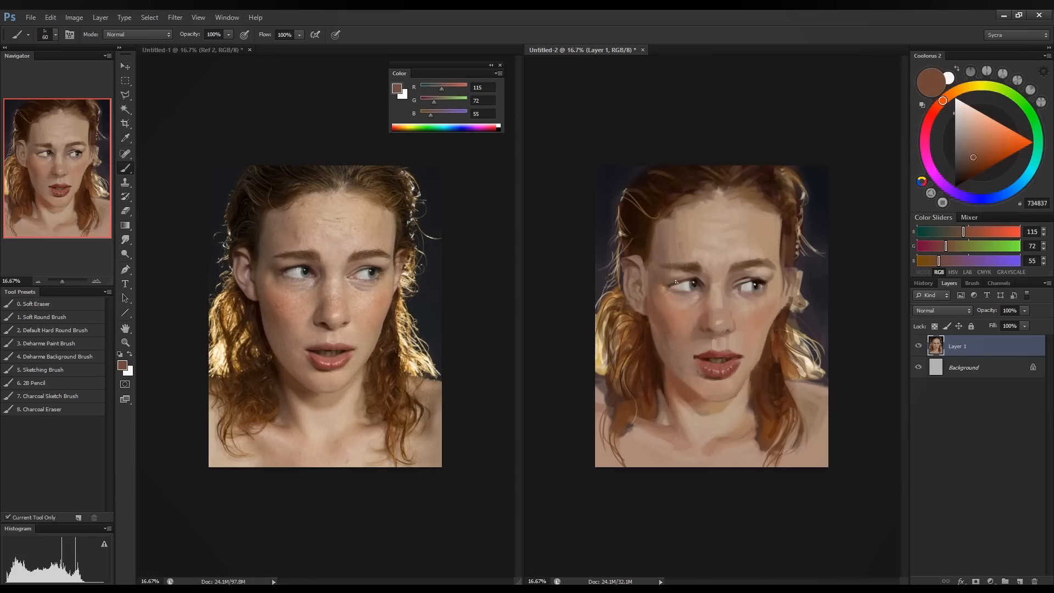
pyautogui.keyDown('alt'); pyautogui.click(656, 254); pyautogui.keyUp('alt')
pyautogui.keyDown('alt'); pyautogui.click(674, 283); pyautogui.keyUp('alt')
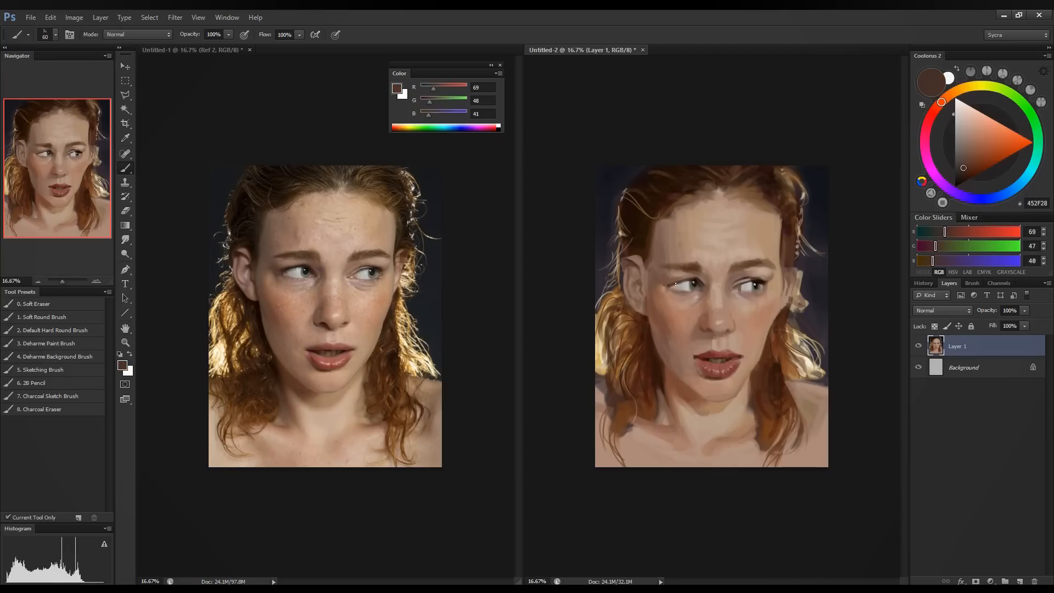
pyautogui.keyDown('alt'); pyautogui.click(662, 273); pyautogui.keyUp('alt')
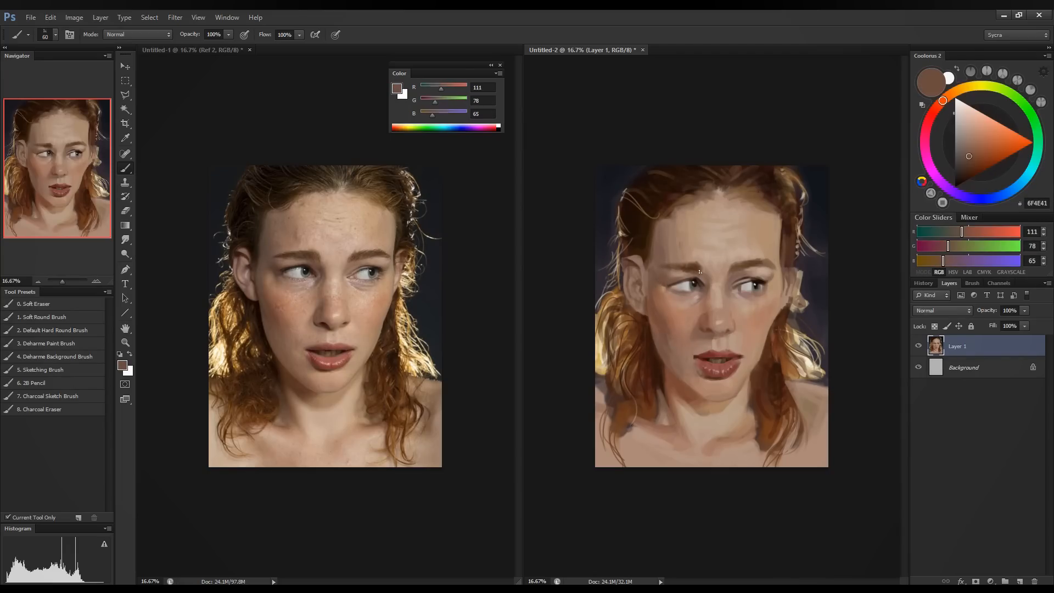
# Darken the upper lash line of the shadowed-side eye with sampled R 19, G 7, B 5 and R 37, G 22, B 19.
pyautogui.keyDown('alt'); pyautogui.click(687, 279); pyautogui.keyUp('alt')
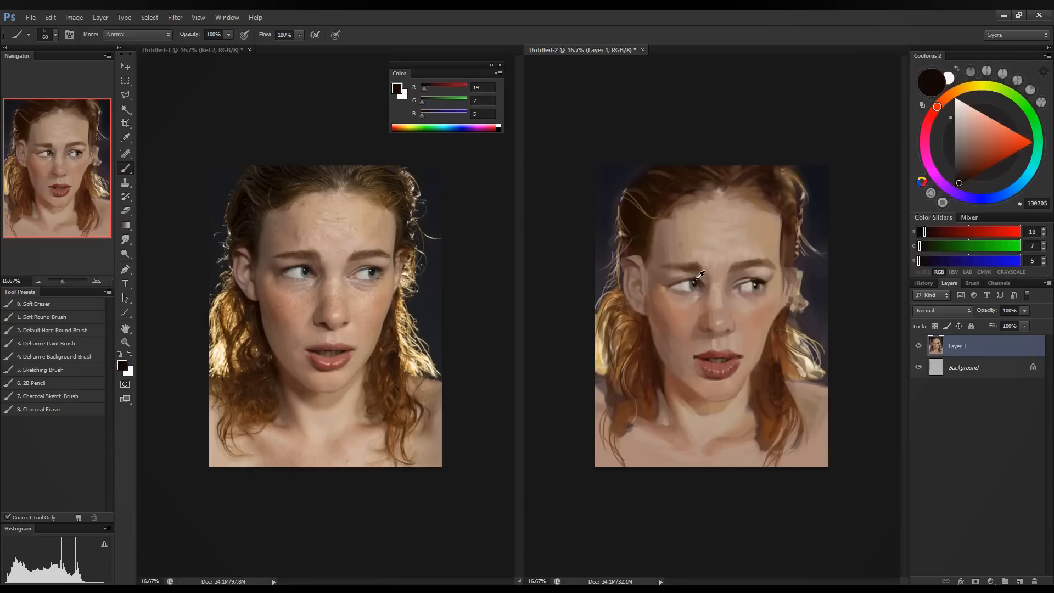
pyautogui.moveTo(668, 286); pyautogui.dragTo(752, 282)
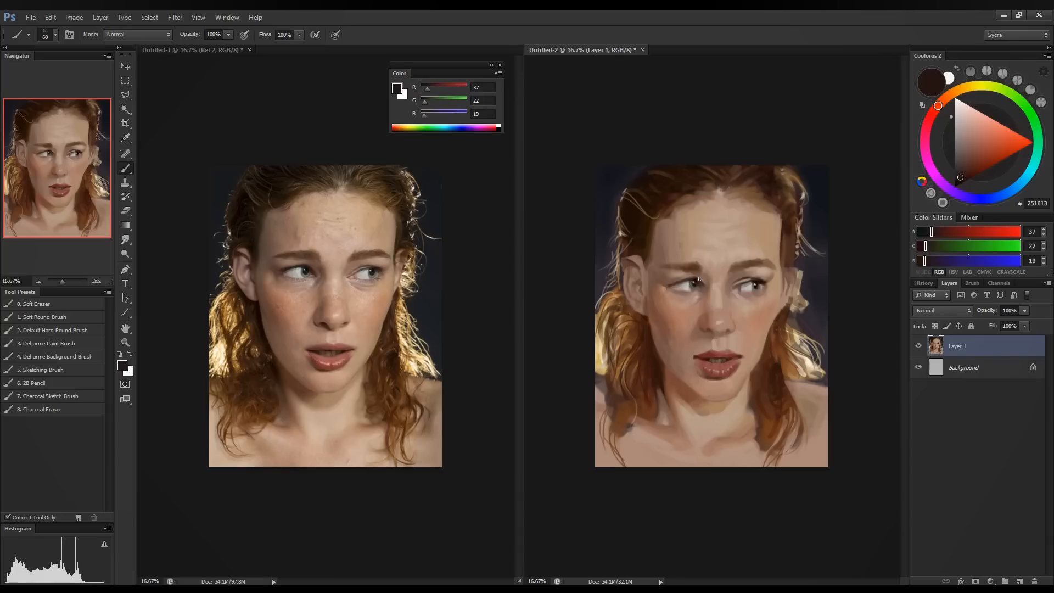
pyautogui.moveTo(666, 286); pyautogui.dragTo(680, 284)
# Refine the same eye's white and lower lid at size 40 with sampled R 189, G 190, B 189, R 136, G 106, B 97 and R 59, G 42, B 37.
pyautogui.press('[')
pyautogui.press('[')
pyautogui.keyDown('alt'); pyautogui.click(688, 285); pyautogui.keyUp('alt')
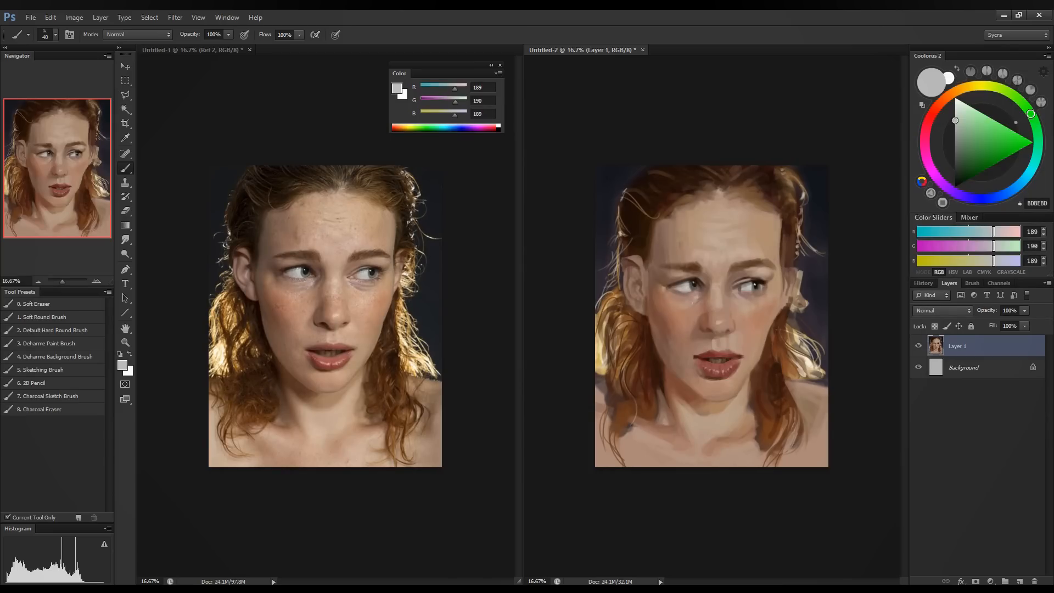
pyautogui.keyDown('alt'); pyautogui.click(685, 295); pyautogui.keyUp('alt')
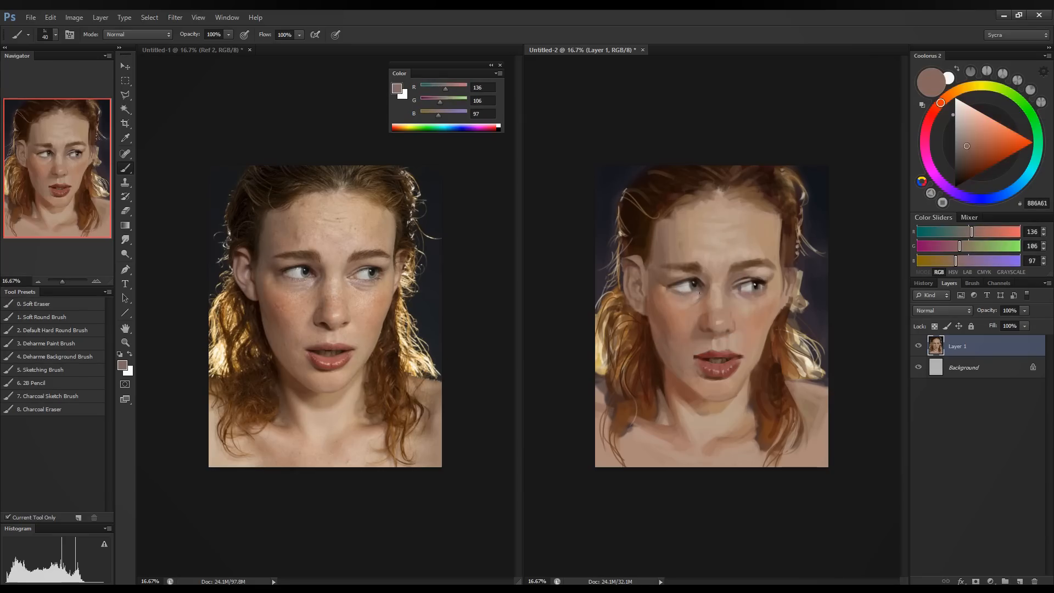
pyautogui.keyDown('alt'); pyautogui.click(703, 291); pyautogui.keyUp('alt')
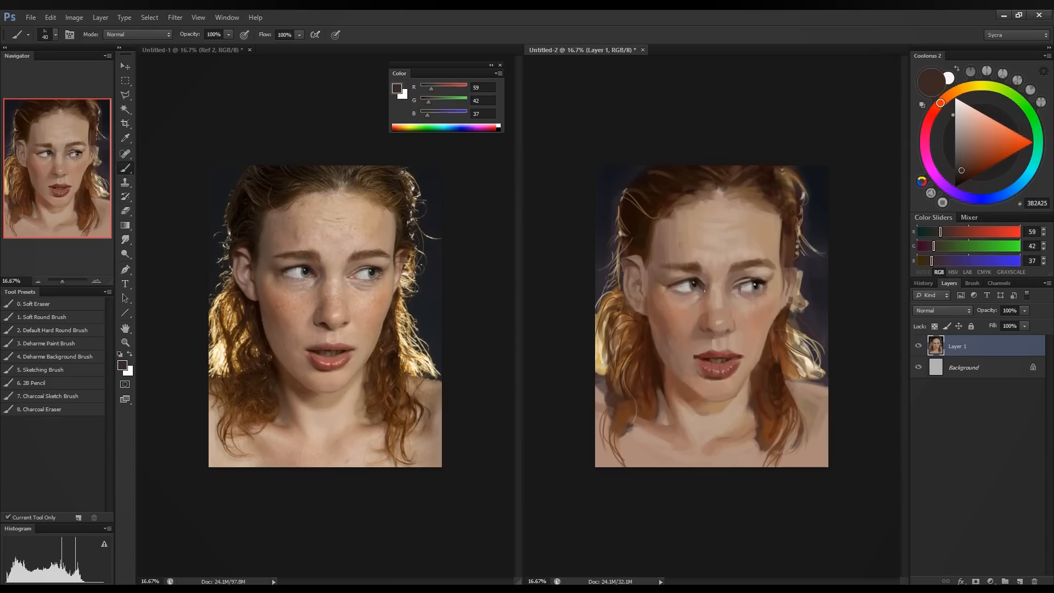
# Refine the lit-side eye's inner corner with sampled R 144, G 137, B 134 and R 168, G 138, B 125, plus mixed pink R 190, G 116, B 101.
pyautogui.keyDown('alt'); pyautogui.click(741, 286); pyautogui.keyUp('alt')
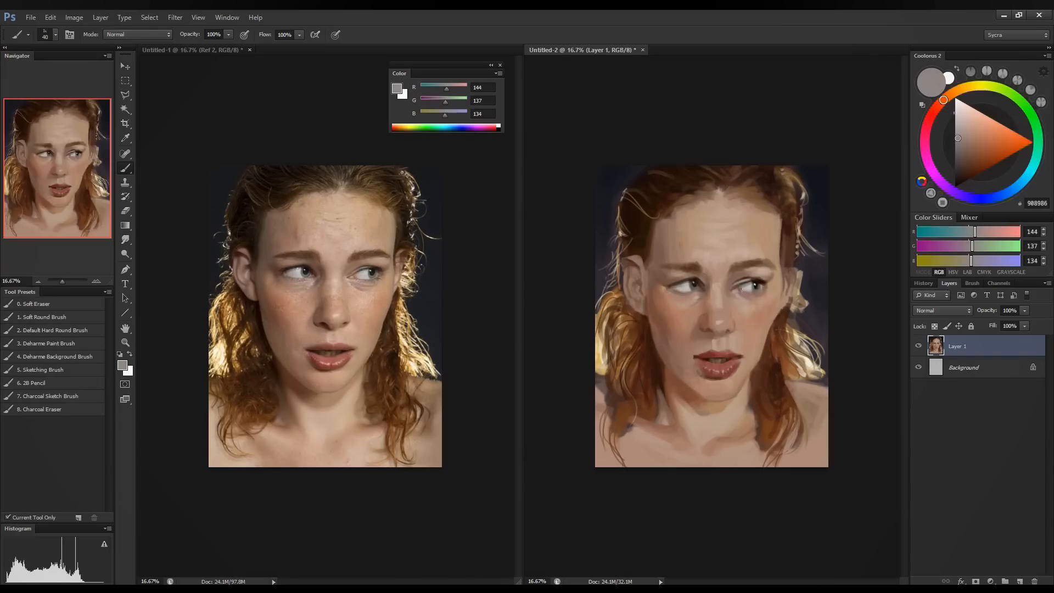
pyautogui.keyDown('alt'); pyautogui.click(755, 310); pyautogui.keyUp('alt')
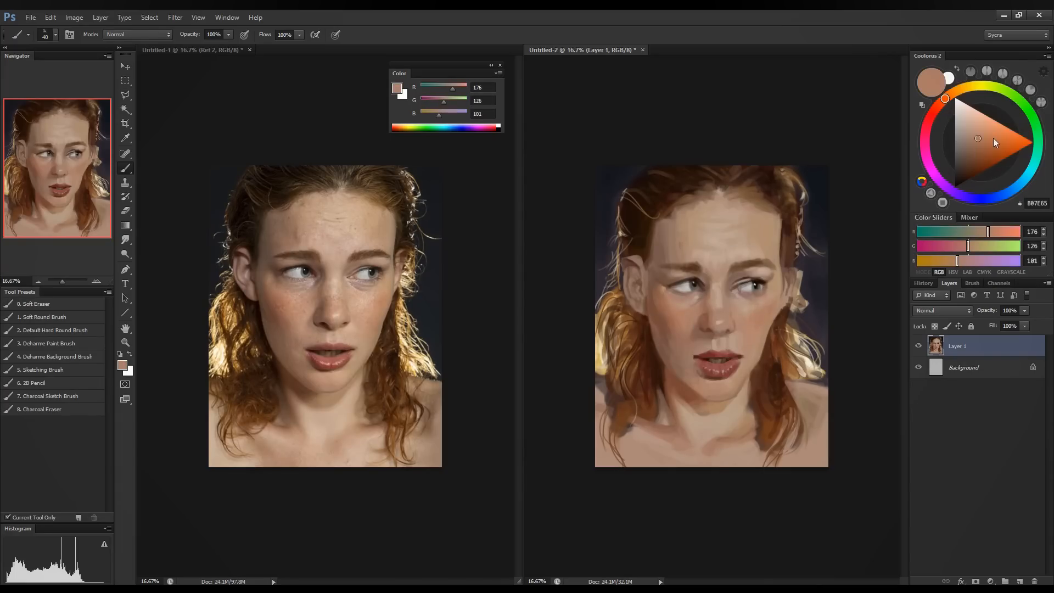
pyautogui.moveTo(990, 232); pyautogui.dragTo(964, 245)
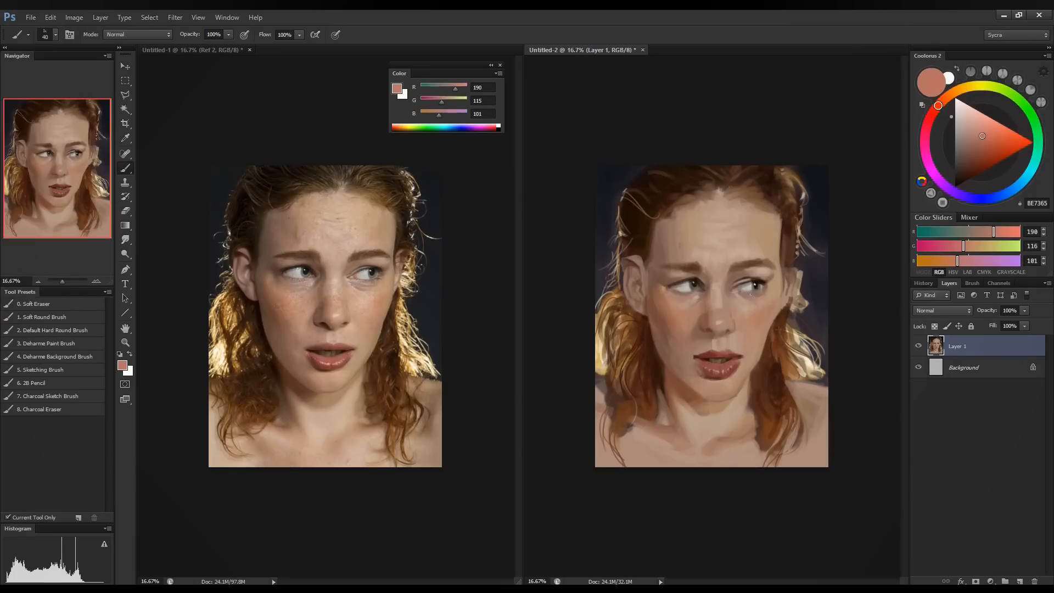
pyautogui.keyDown('alt'); pyautogui.click(739, 290); pyautogui.keyUp('alt')
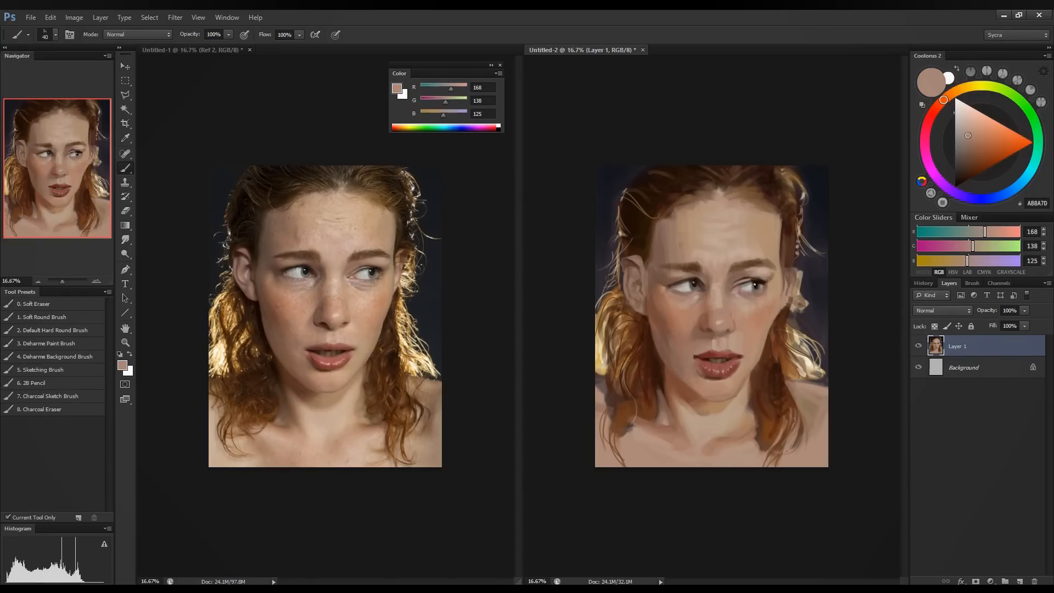
pyautogui.keyDown('alt'); pyautogui.click(734, 302); pyautogui.keyUp('alt')
pyautogui.keyDown('alt'); pyautogui.click(720, 308); pyautogui.keyUp('alt')
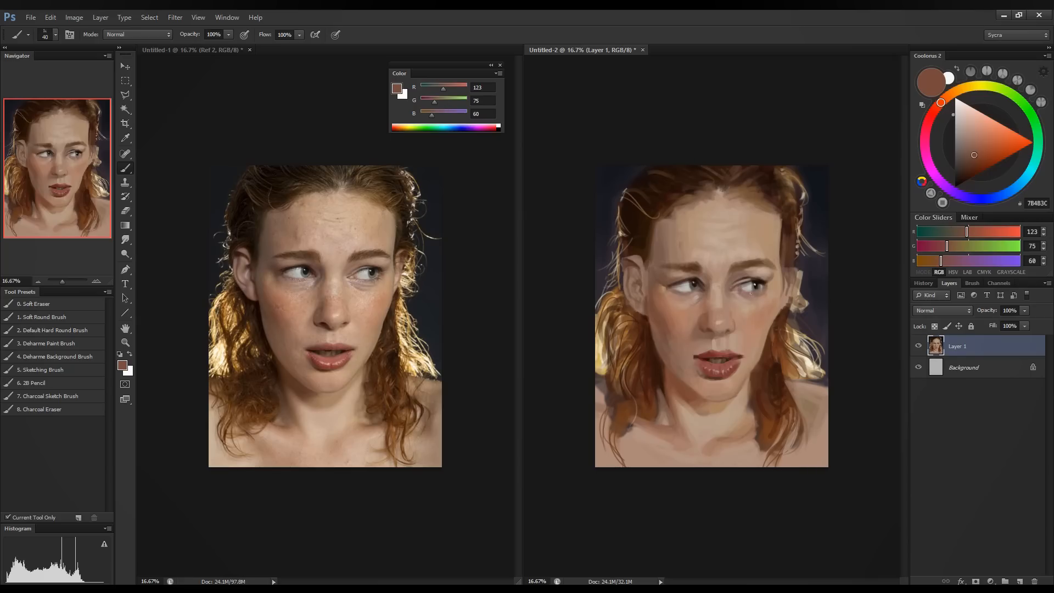
# Touch up the lit-side eye with sampled R 180, G 175, B 173, then mix reddish R 176, G 102, B 86 from its corner tone.
pyautogui.keyDown('alt'); pyautogui.click(743, 288); pyautogui.keyUp('alt')
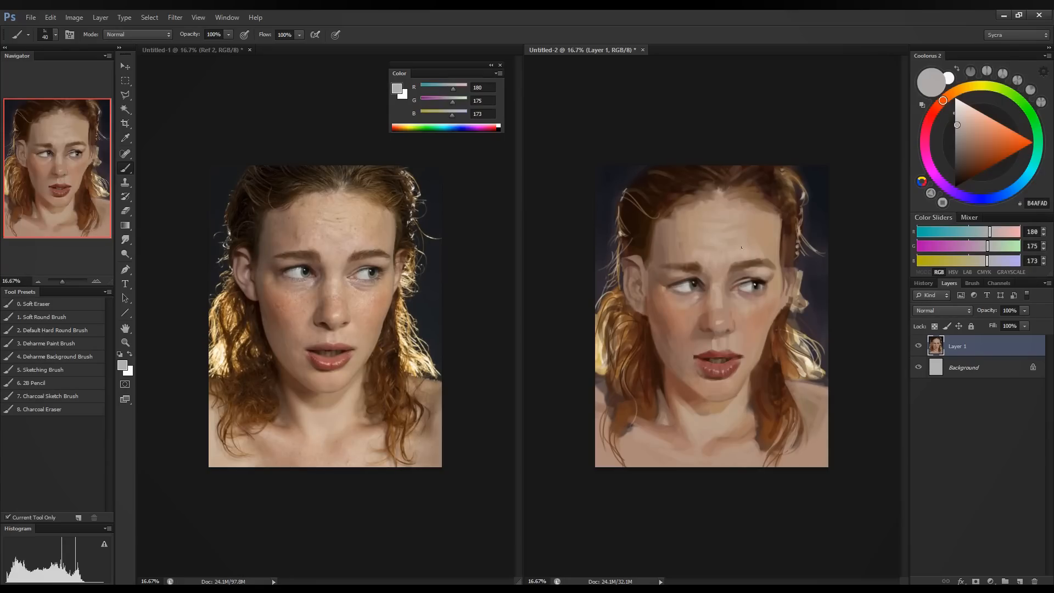
pyautogui.keyDown('alt'); pyautogui.click(736, 288); pyautogui.keyUp('alt')
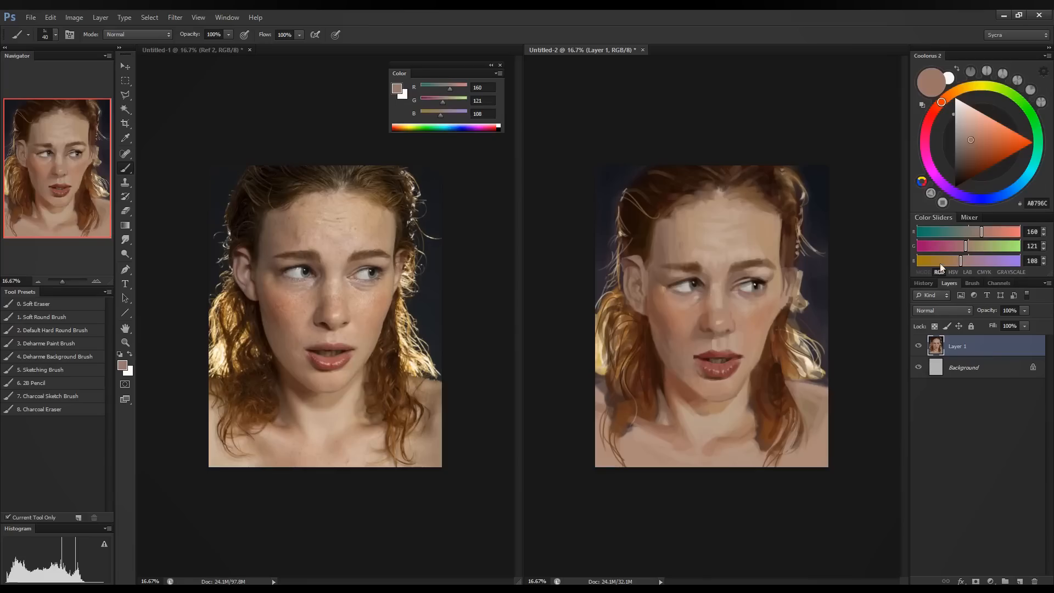
pyautogui.moveTo(959, 263); pyautogui.dragTo(961, 246)
pyautogui.moveTo(981, 232); pyautogui.dragTo(959, 241)
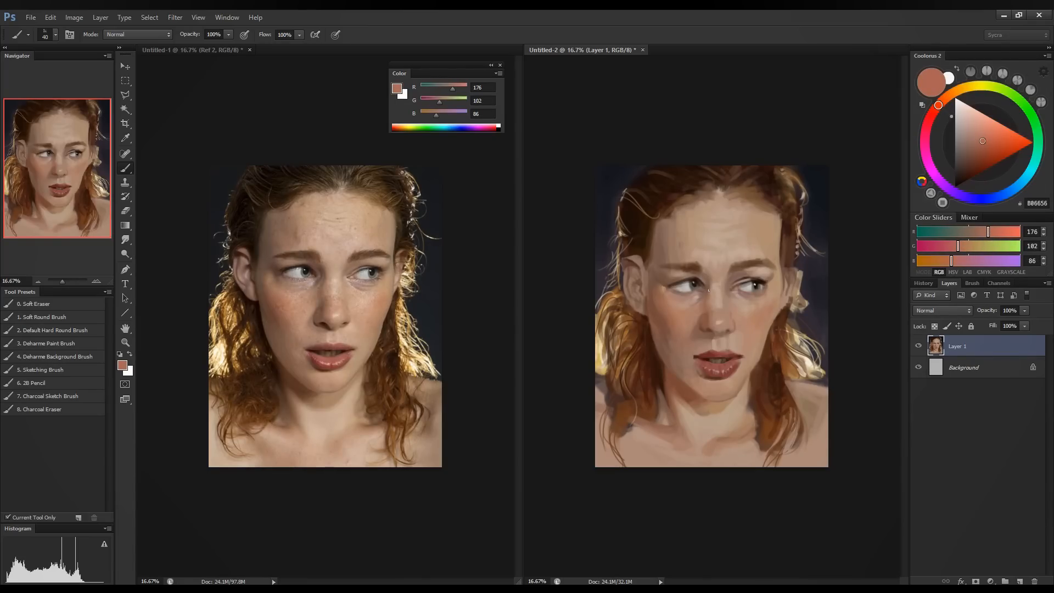
# Refine both eyes with mixed red R 176, G 56, B 67 and sampled R 59, G 42, B 37 and R 161, G 125, B 112.
pyautogui.moveTo(958, 246)
pyautogui.mouseDown()
pyautogui.moveTo(940, 247)
pyautogui.moveTo(943, 262)
pyautogui.mouseUp()
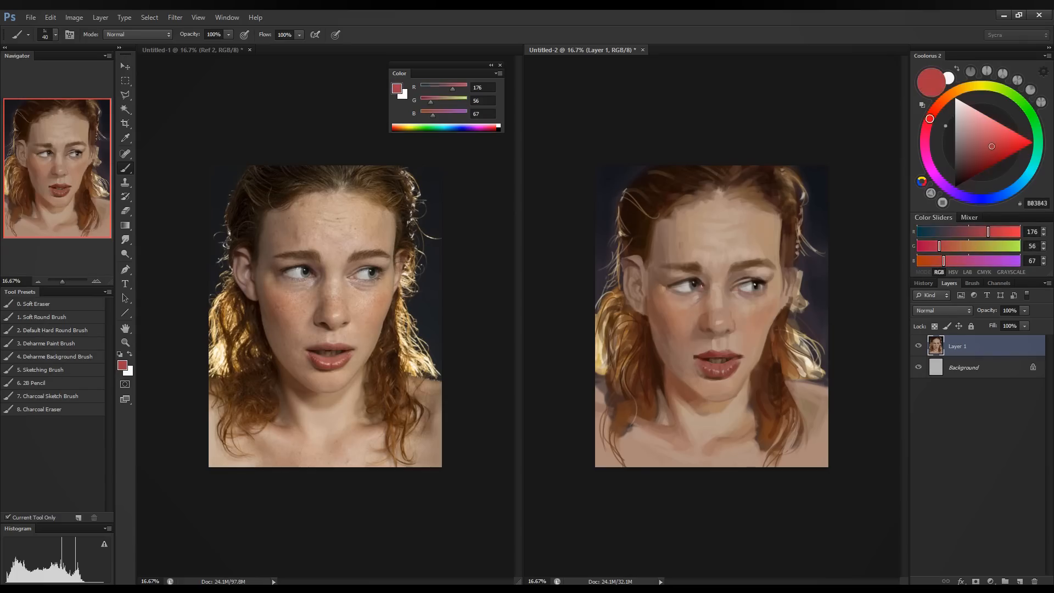
pyautogui.keyDown('alt'); pyautogui.click(698, 274); pyautogui.keyUp('alt')
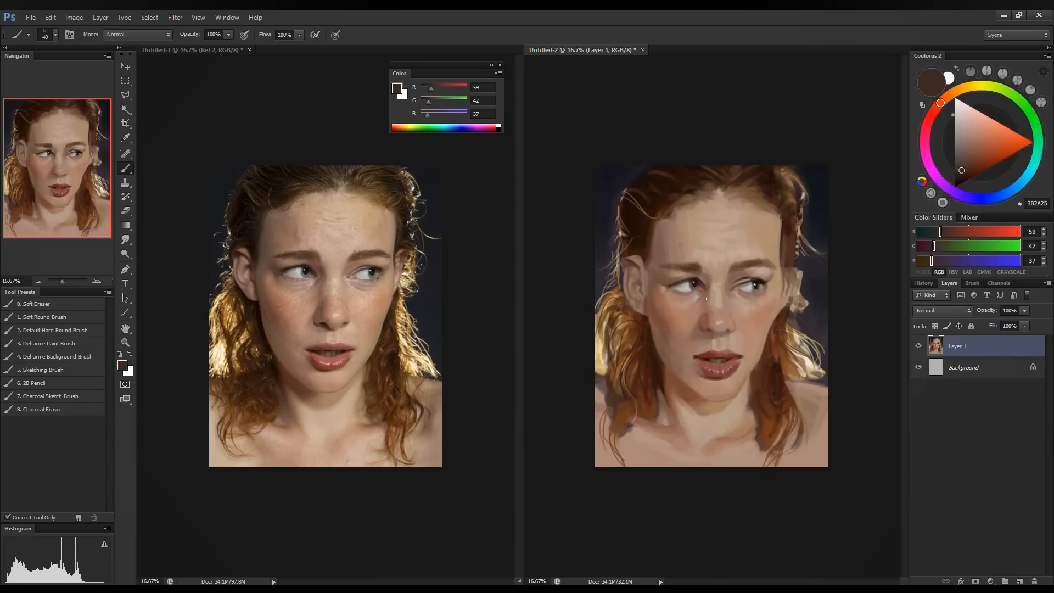
pyautogui.keyDown('alt'); pyautogui.click(701, 291); pyautogui.keyUp('alt')
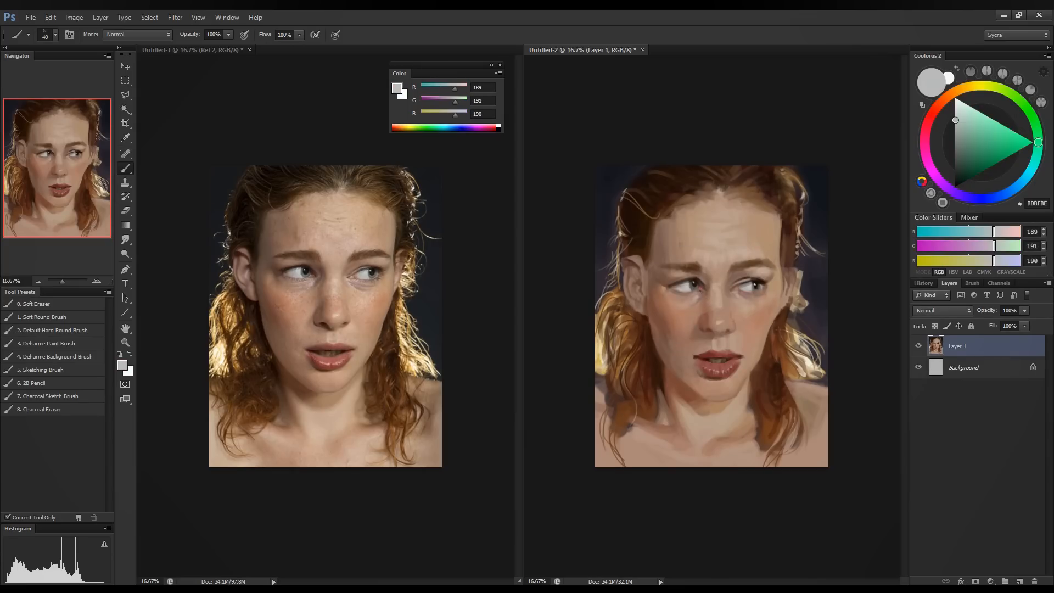
pyautogui.keyDown('alt'); pyautogui.click(739, 291); pyautogui.keyUp('alt')
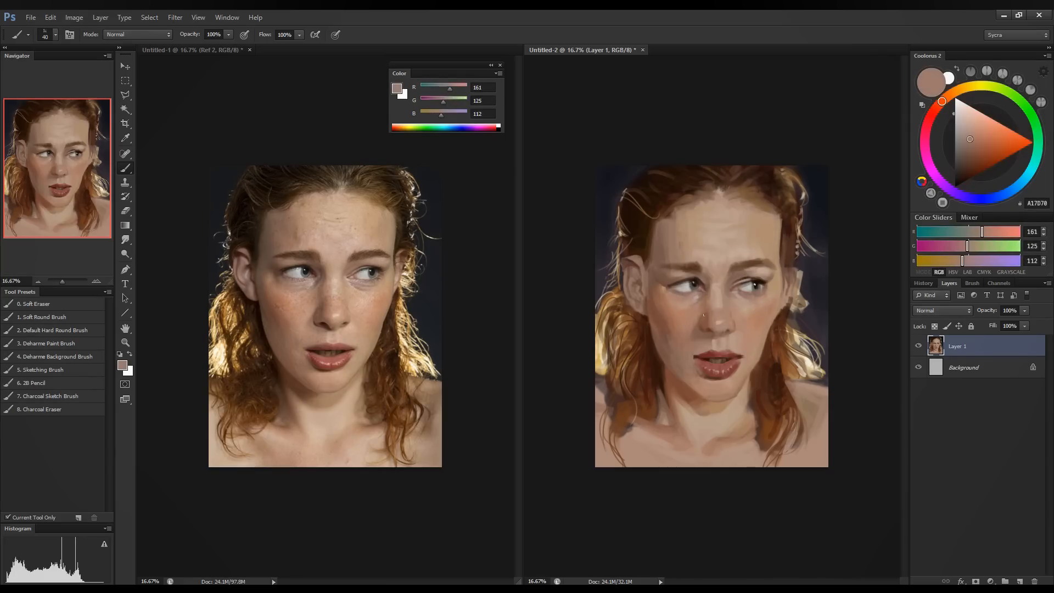
pyautogui.keyDown('alt'); pyautogui.click(703, 288); pyautogui.keyUp('alt')
pyautogui.keyDown('alt'); pyautogui.click(740, 274); pyautogui.keyUp('alt')
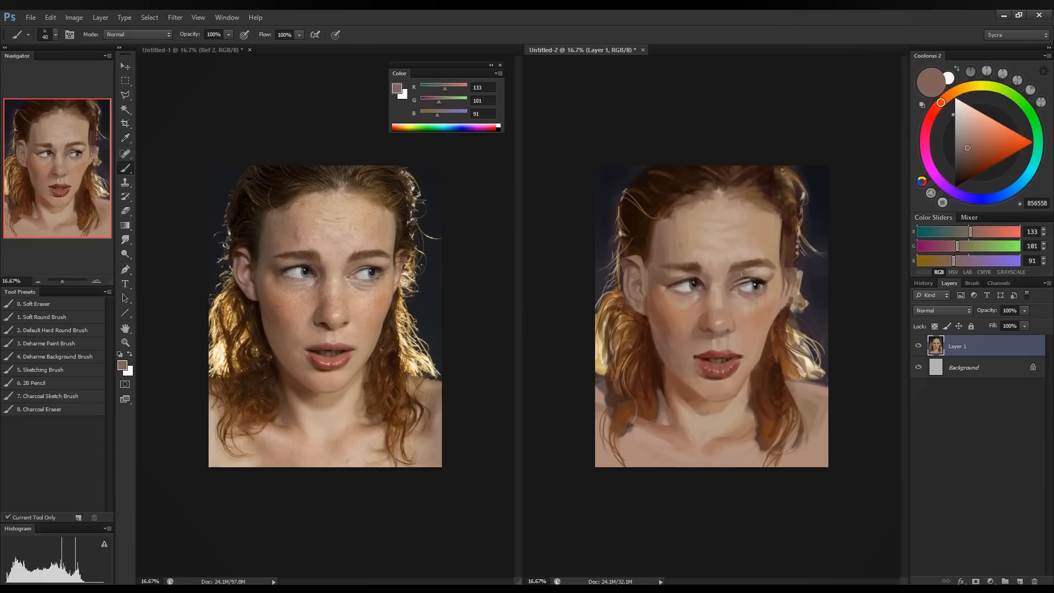
# Touch up the eye whites with sampled greys R 143, G 131, B 127, R 126, G 117, B 115 and R 190, G 191, B 190.
pyautogui.keyDown('alt'); pyautogui.click(683, 286); pyautogui.keyUp('alt')
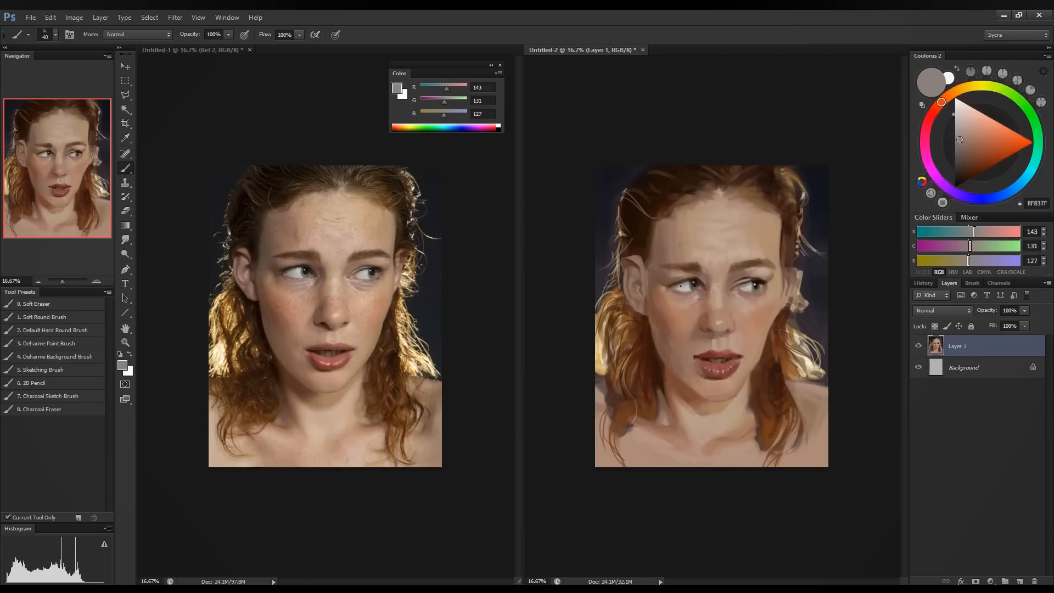
pyautogui.keyDown('alt'); pyautogui.click(749, 285); pyautogui.keyUp('alt')
pyautogui.keyDown('alt'); pyautogui.click(750, 283); pyautogui.keyUp('alt')
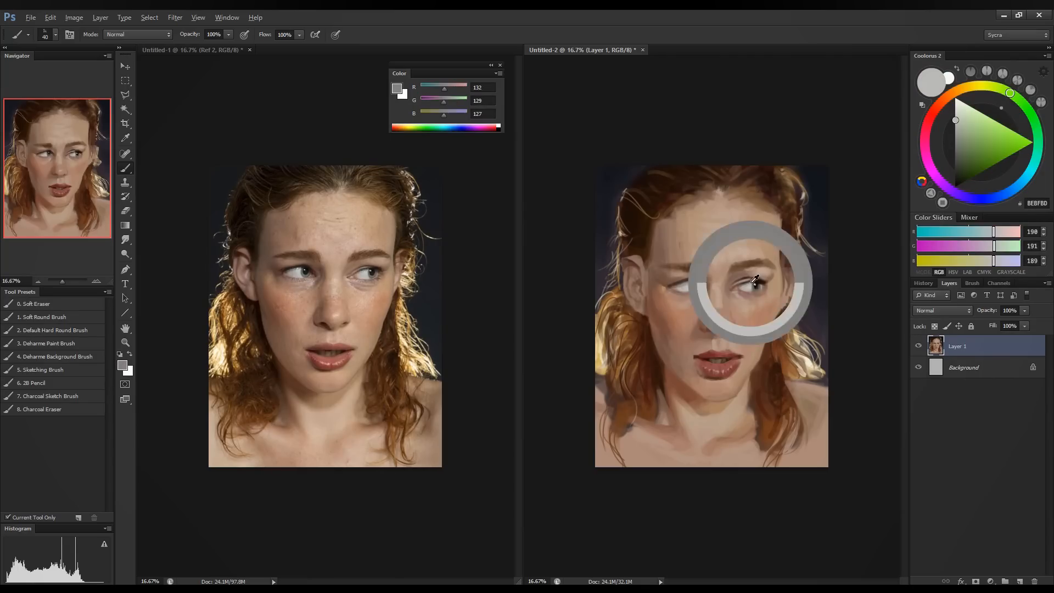
pyautogui.keyDown('alt'); pyautogui.click(743, 285); pyautogui.keyUp('alt')
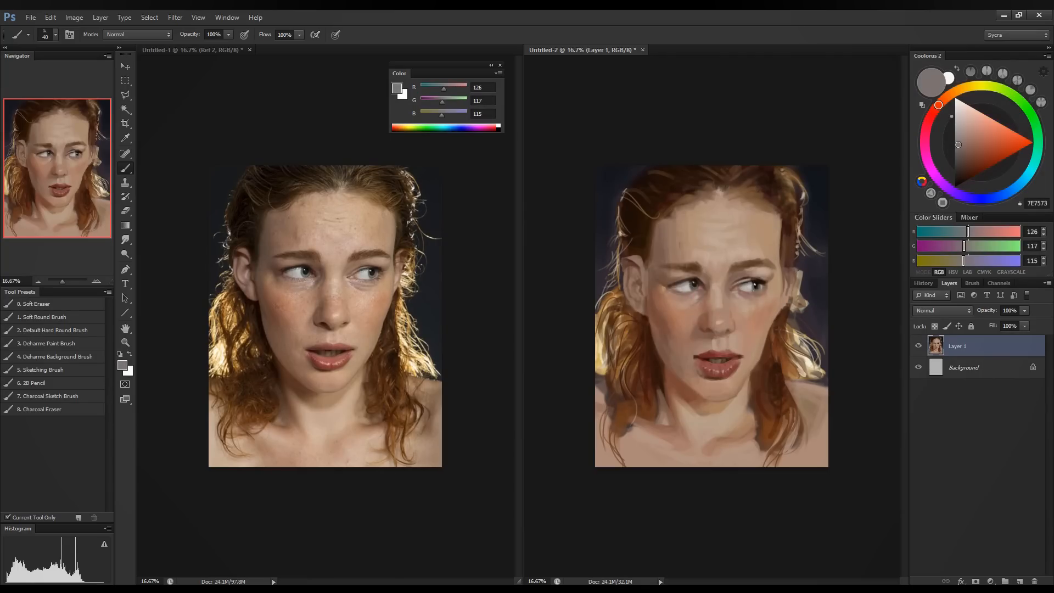
pyautogui.keyDown('alt'); pyautogui.click(744, 289); pyautogui.keyUp('alt')
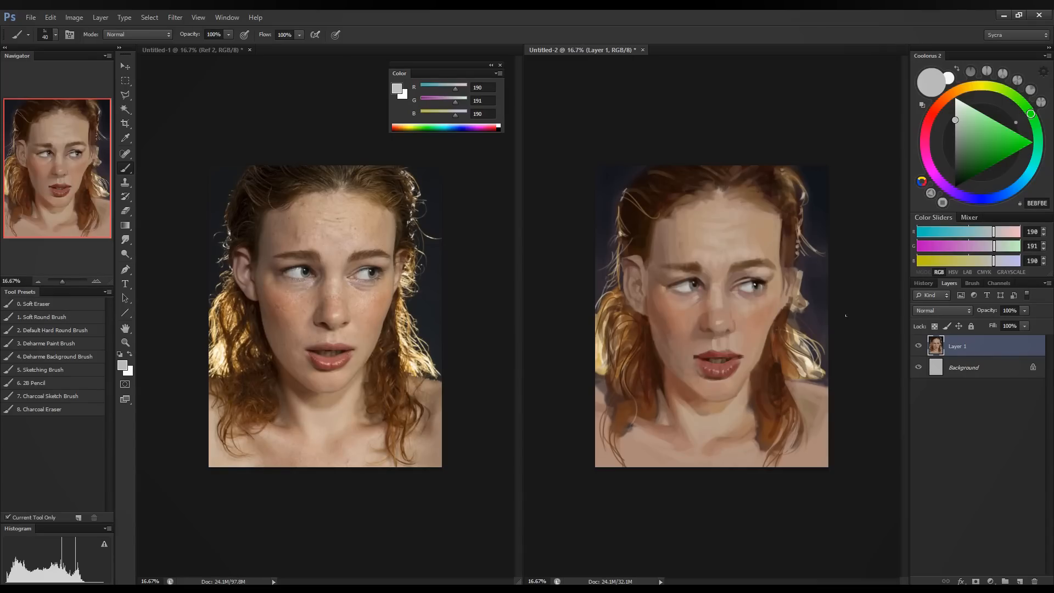
# Choose the 400 px speckle texture brush for skin freckles and enlarge it to 1100 px.
pyautogui.rightClick(735, 351)
pyautogui.click(784, 383)
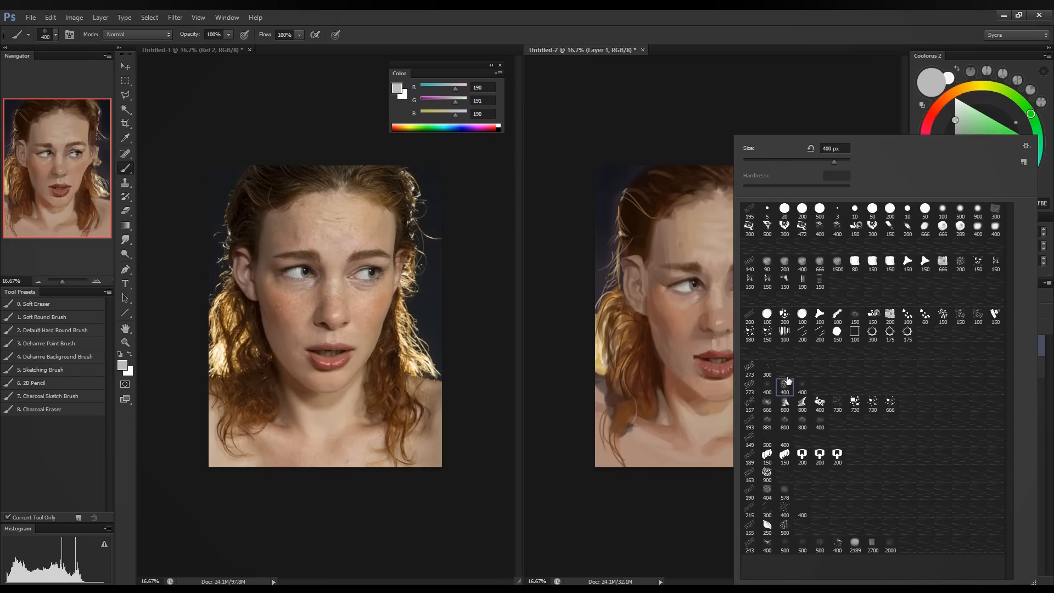
pyautogui.click(802, 384)
pyautogui.click(767, 386)
pyautogui.click(743, 113)
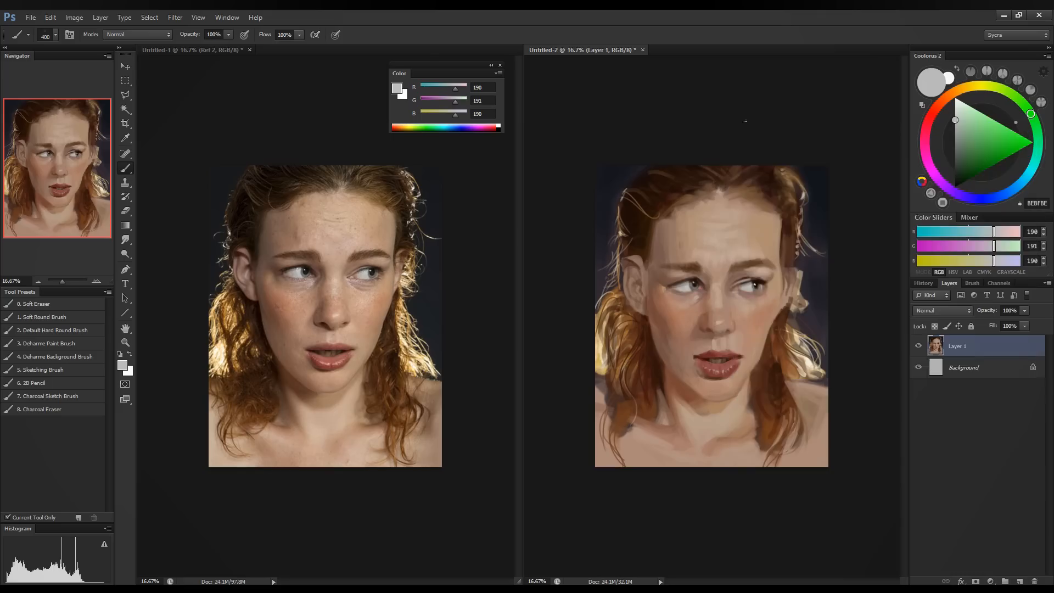
pyautogui.press(']')
pyautogui.press(']')
pyautogui.press(']')
pyautogui.press(']')
pyautogui.press(']')
pyautogui.press(']')
# Stamp freckles across the cheeks with sampled browns R 116, G 71, B 55 and R 43, G 15, B 10.
pyautogui.keyDown('alt'); pyautogui.click(659, 317); pyautogui.keyUp('alt')
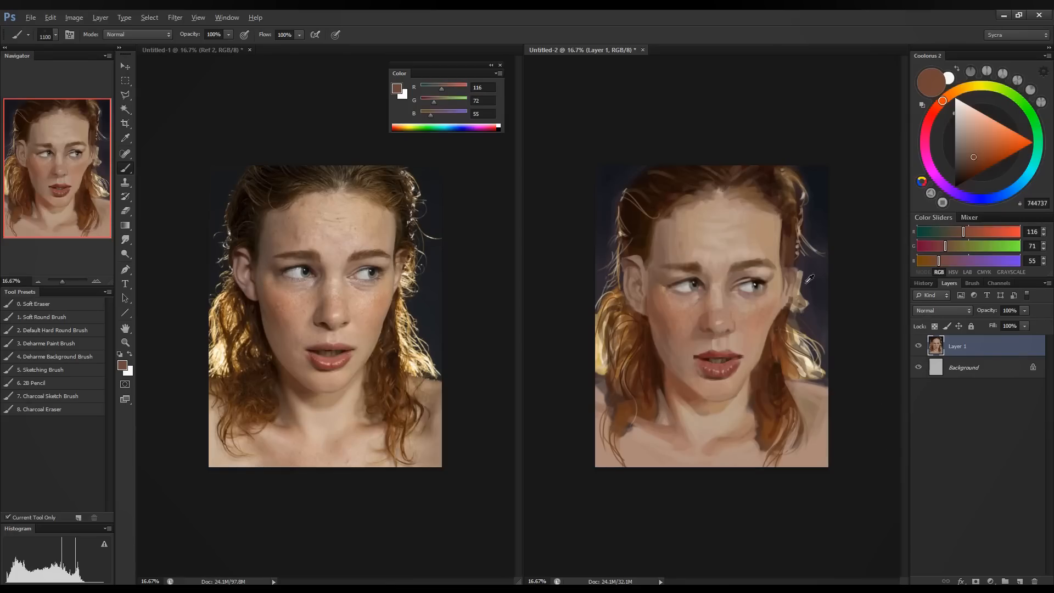
pyautogui.keyDown('alt'); pyautogui.click(674, 193); pyautogui.keyUp('alt')
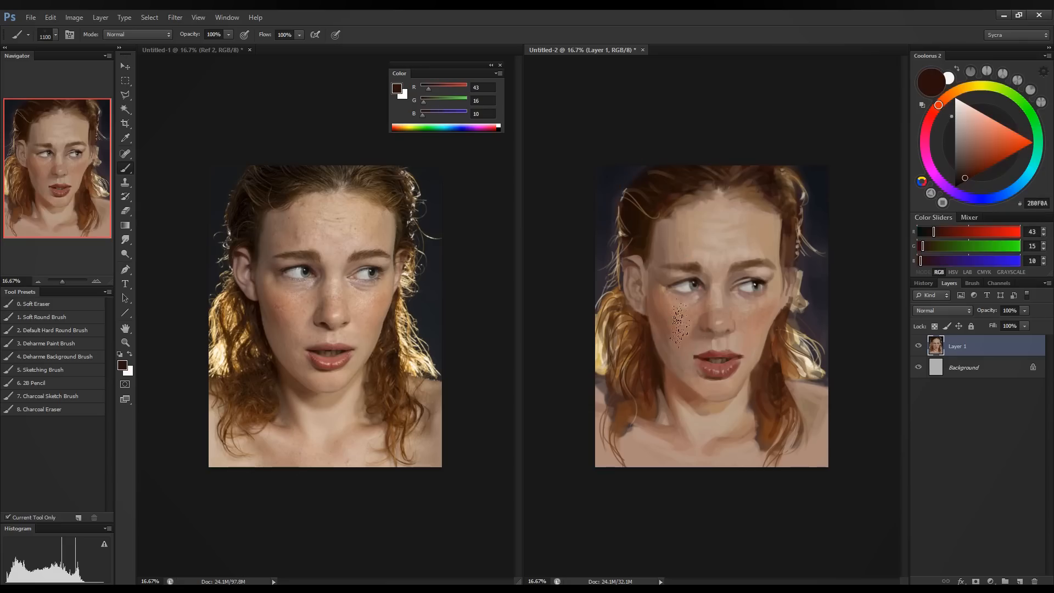
pyautogui.click(761, 312)
# Speckle the skin with sampled R 167, G 128, B 94, then at brush size 800 with sampled R 58, G 28, B 23.
pyautogui.keyDown('alt'); pyautogui.click(664, 439); pyautogui.keyUp('alt')
pyautogui.keyDown('alt'); pyautogui.click(711, 406); pyautogui.keyUp('alt')
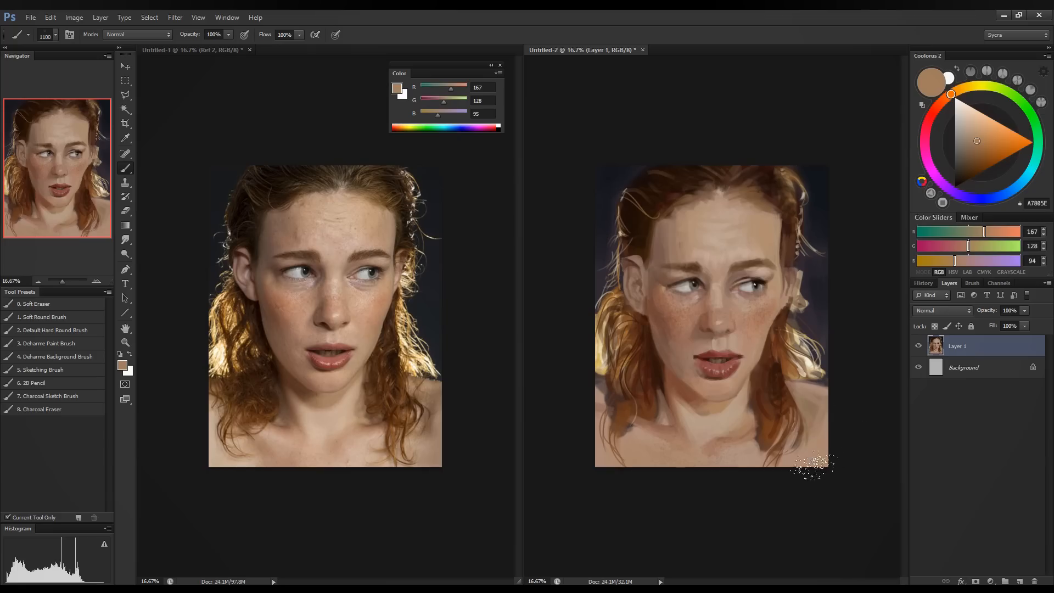
pyautogui.press('[')
pyautogui.press('[')
pyautogui.press('[')
pyautogui.keyDown('alt'); pyautogui.click(769, 188); pyautogui.keyUp('alt')
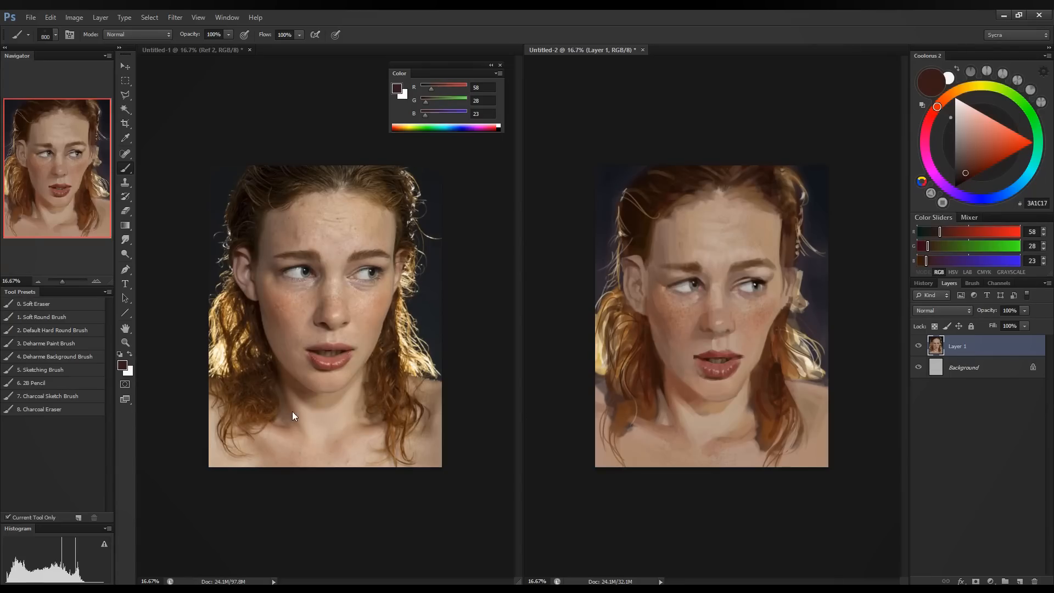
# Switch to the Deharme Paint Brush at size 70 and touch up the lips with mixed pink R 163, G 80, B 89.
pyautogui.click(89, 344)
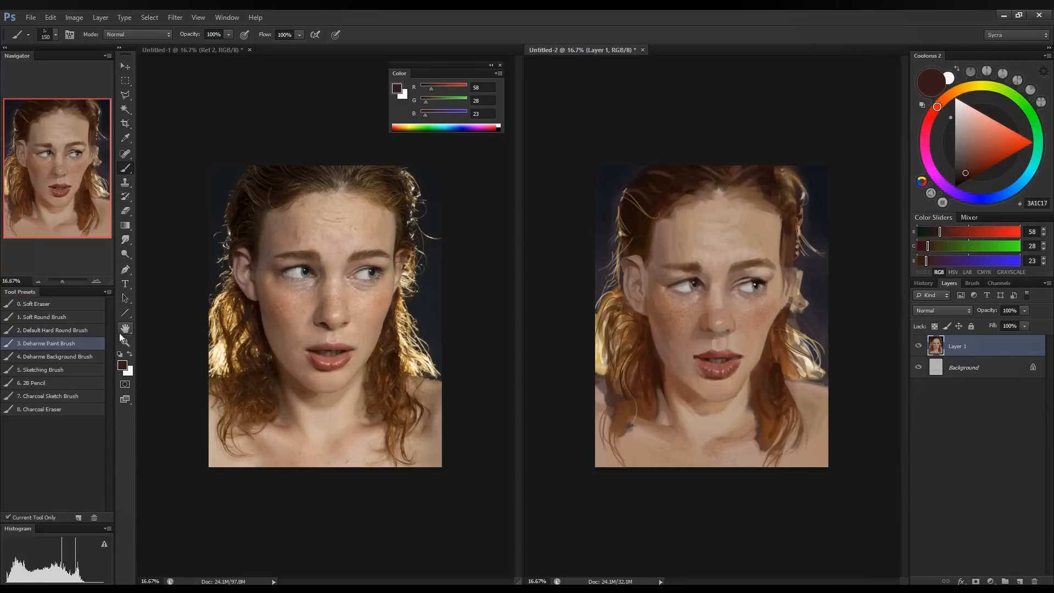
pyautogui.keyDown('alt'); pyautogui.click(723, 358); pyautogui.keyUp('alt')
pyautogui.click(981, 234)
pyautogui.click(952, 260)
pyautogui.click(948, 248)
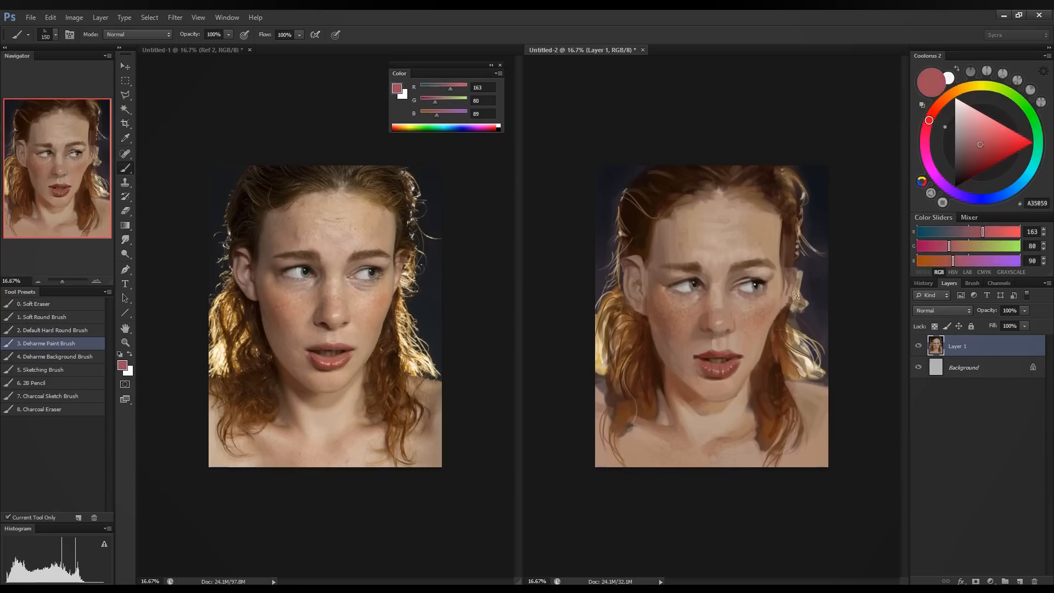
pyautogui.press('[')
pyautogui.press('[')
pyautogui.press('[')
pyautogui.press('[')
pyautogui.press('[')
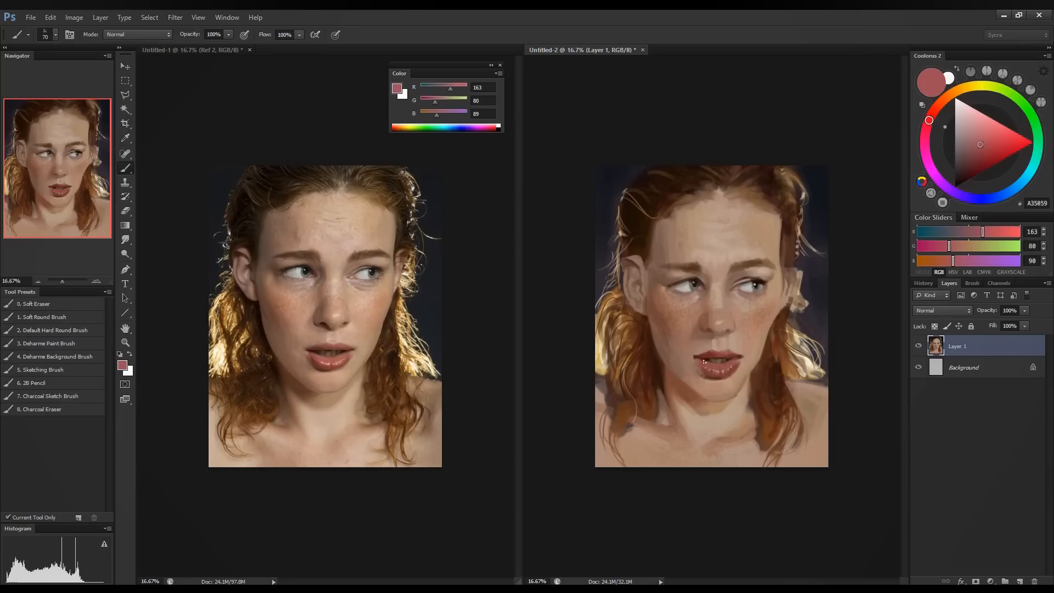
# Mix lighter pink R 175, G 110, B 116 for the lips, then warm it to R 175, G 121, B 114.
pyautogui.click(963, 260)
pyautogui.click(961, 245)
pyautogui.click(988, 231)
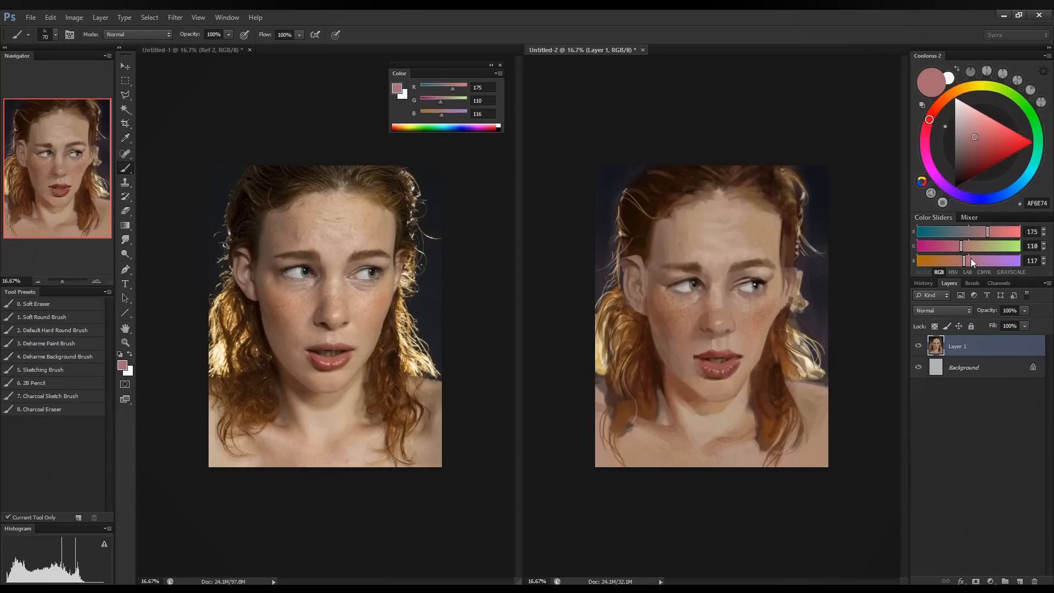
pyautogui.click(966, 248)
pyautogui.click(963, 263)
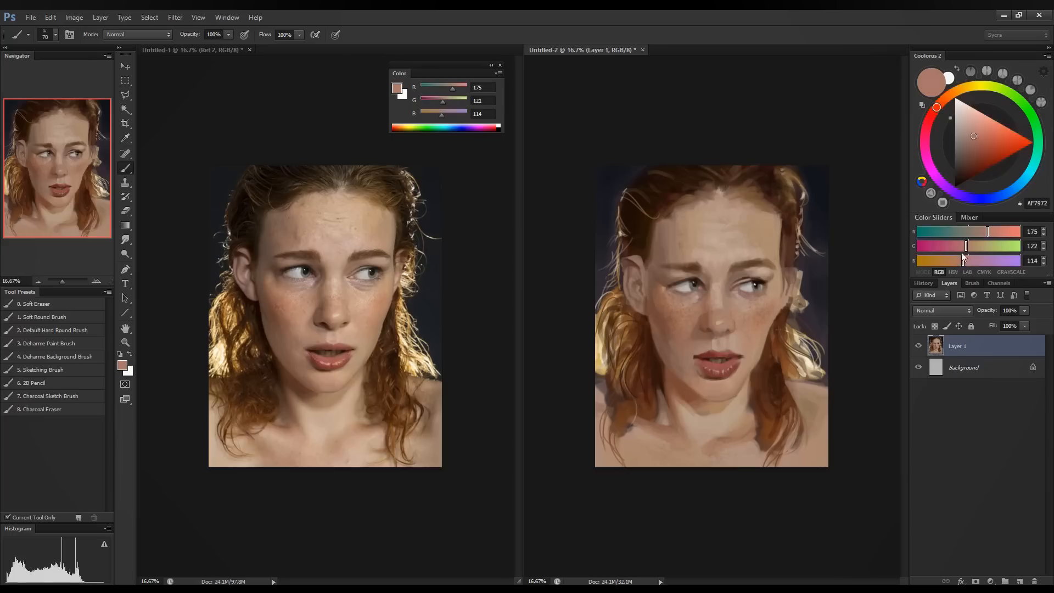